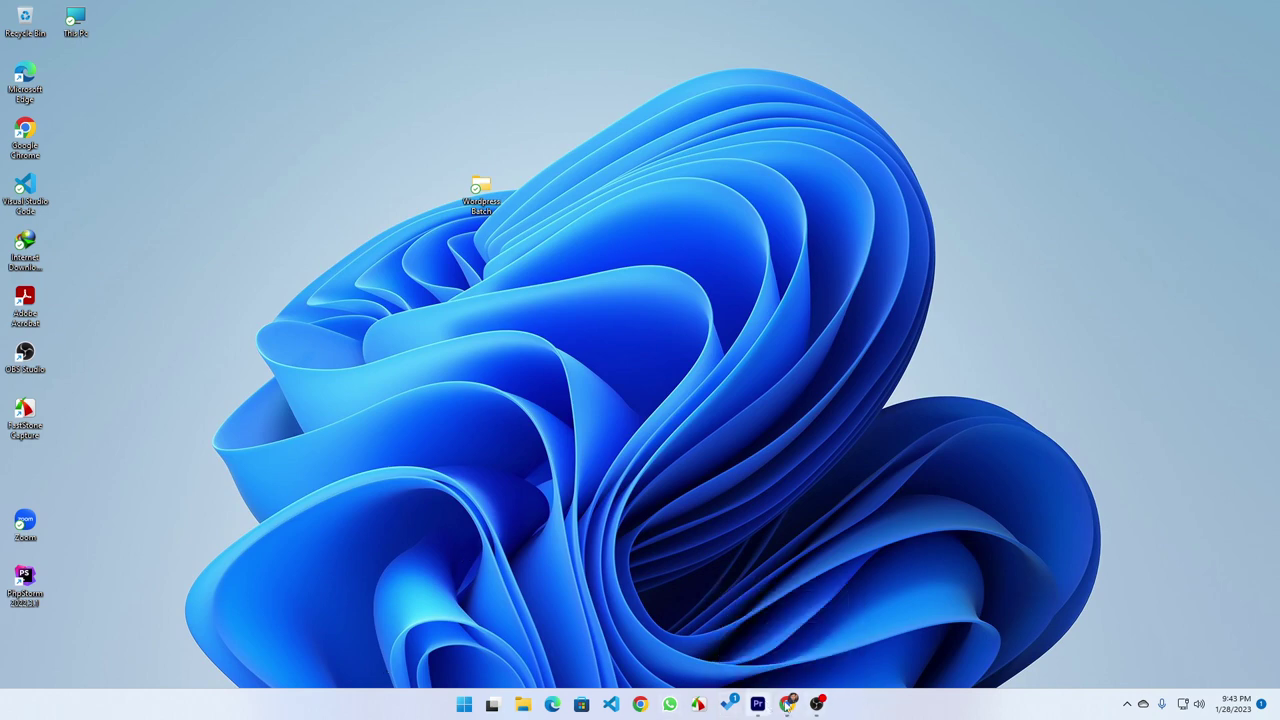
Bring up the Google Meet call and admit the two people waiting to join
click(816, 705)
click(785, 705)
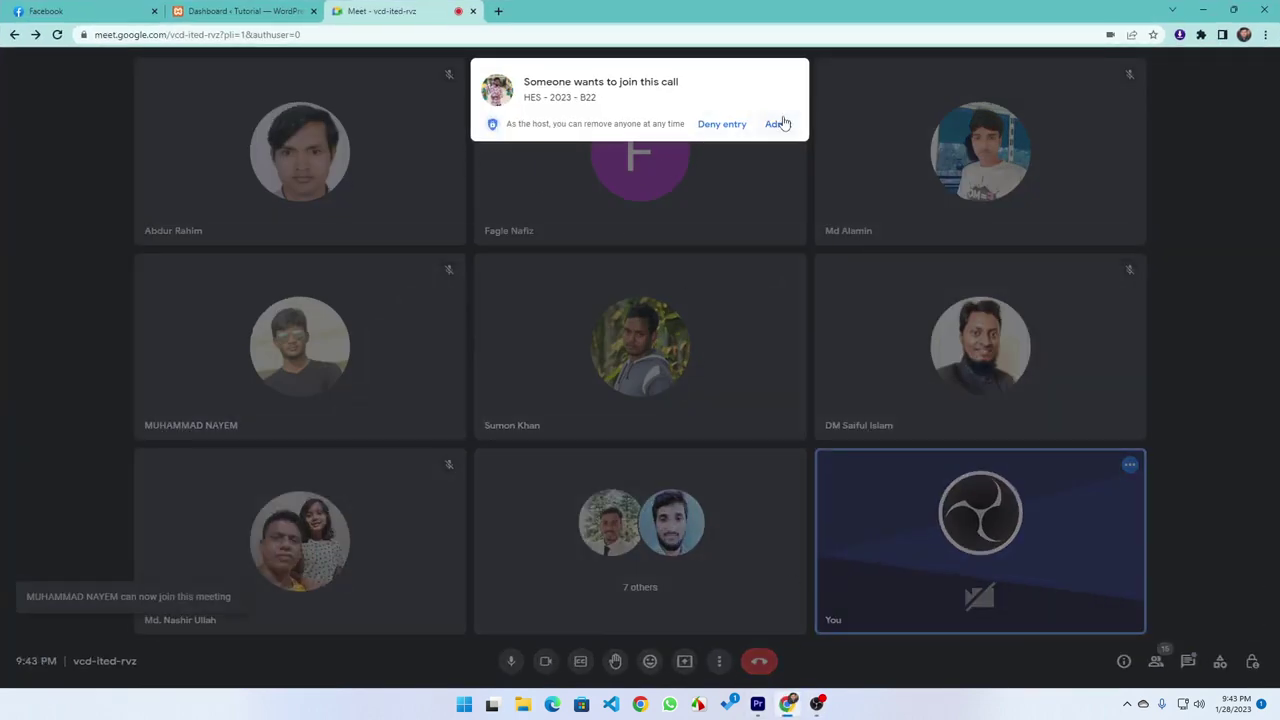
click(778, 124)
click(240, 11)
click(382, 11)
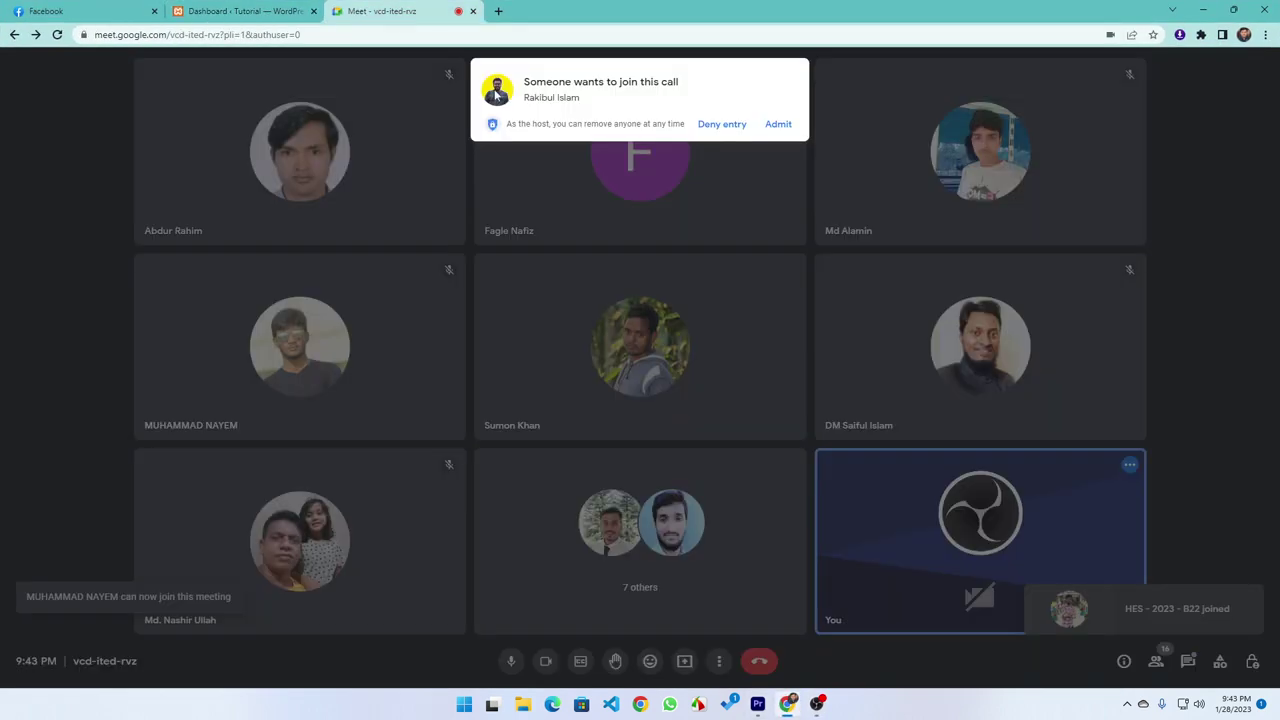
click(772, 124)
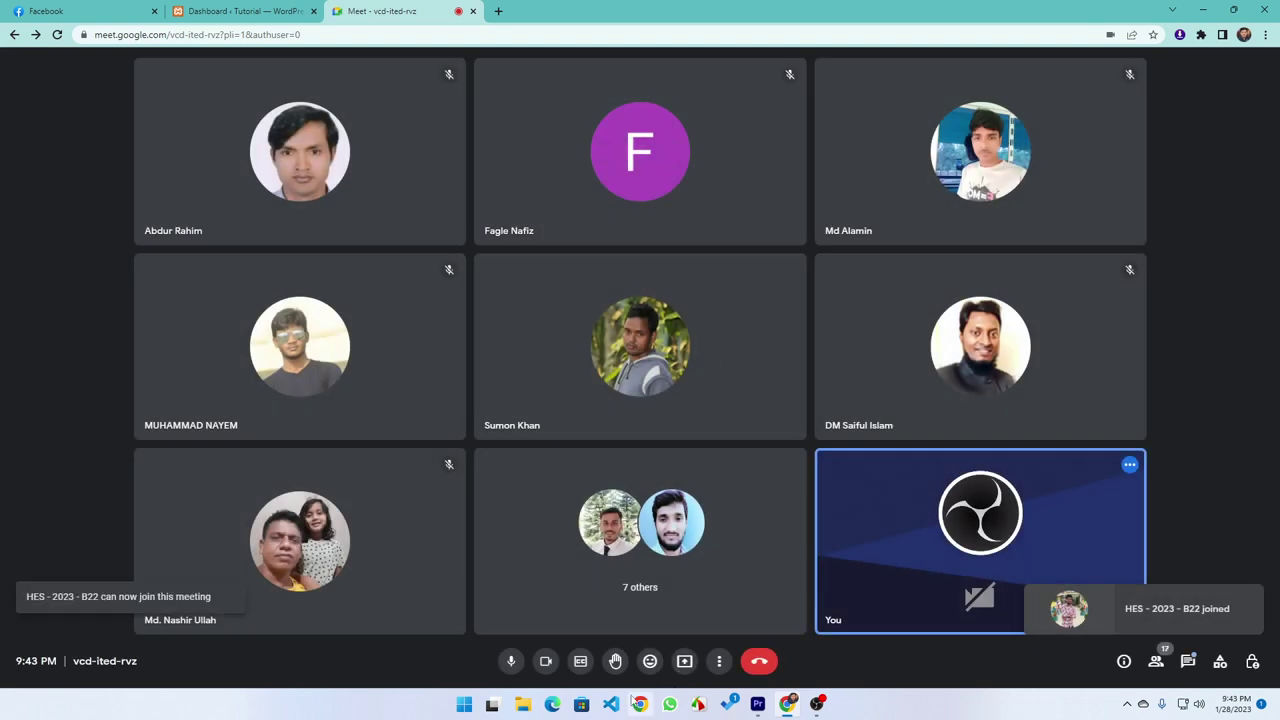
Present your entire screen to the meeting
click(684, 661)
click(757, 565)
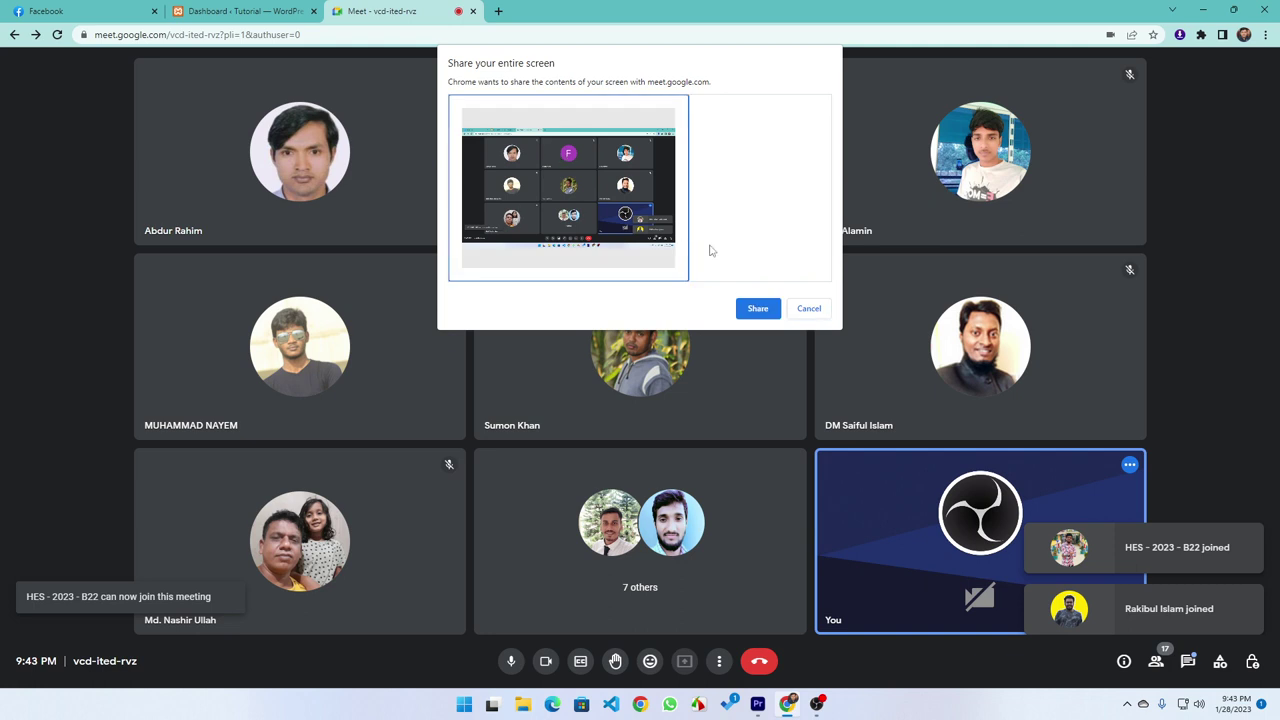
click(758, 309)
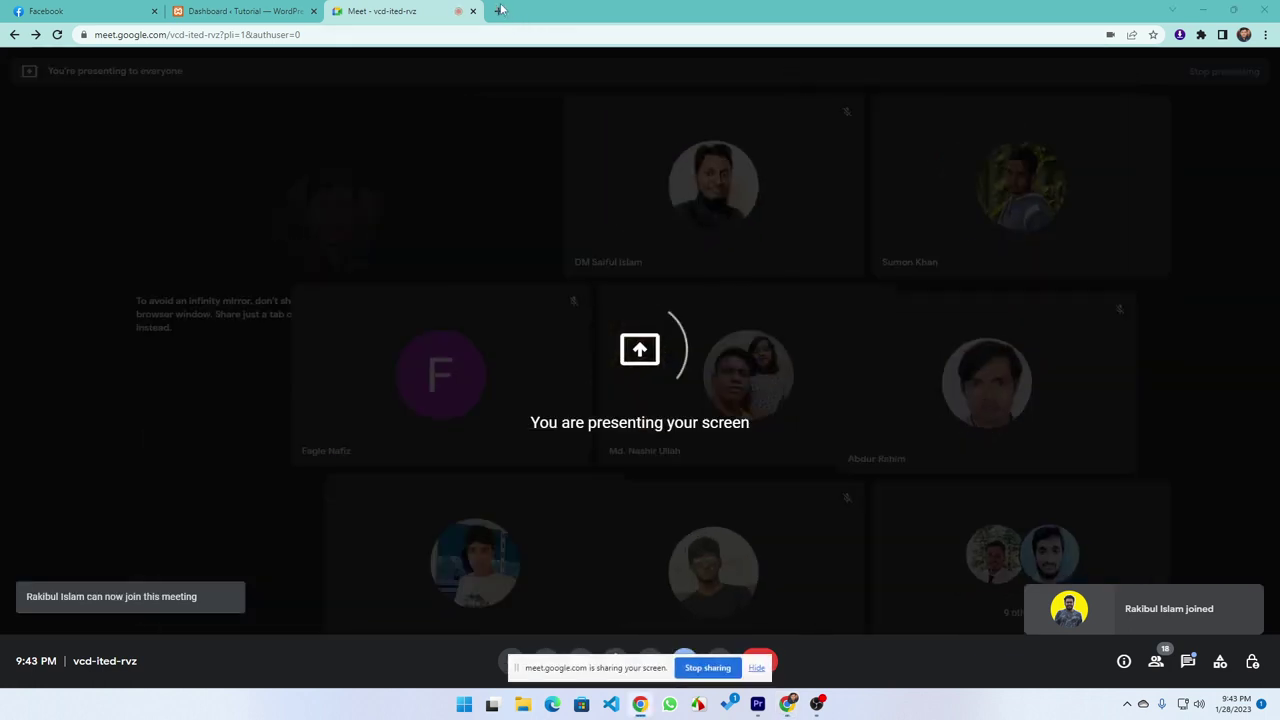
Open a new Chrome tab, close the WordPress Dashboard tab, and bring up the Windows Start menu
click(498, 11)
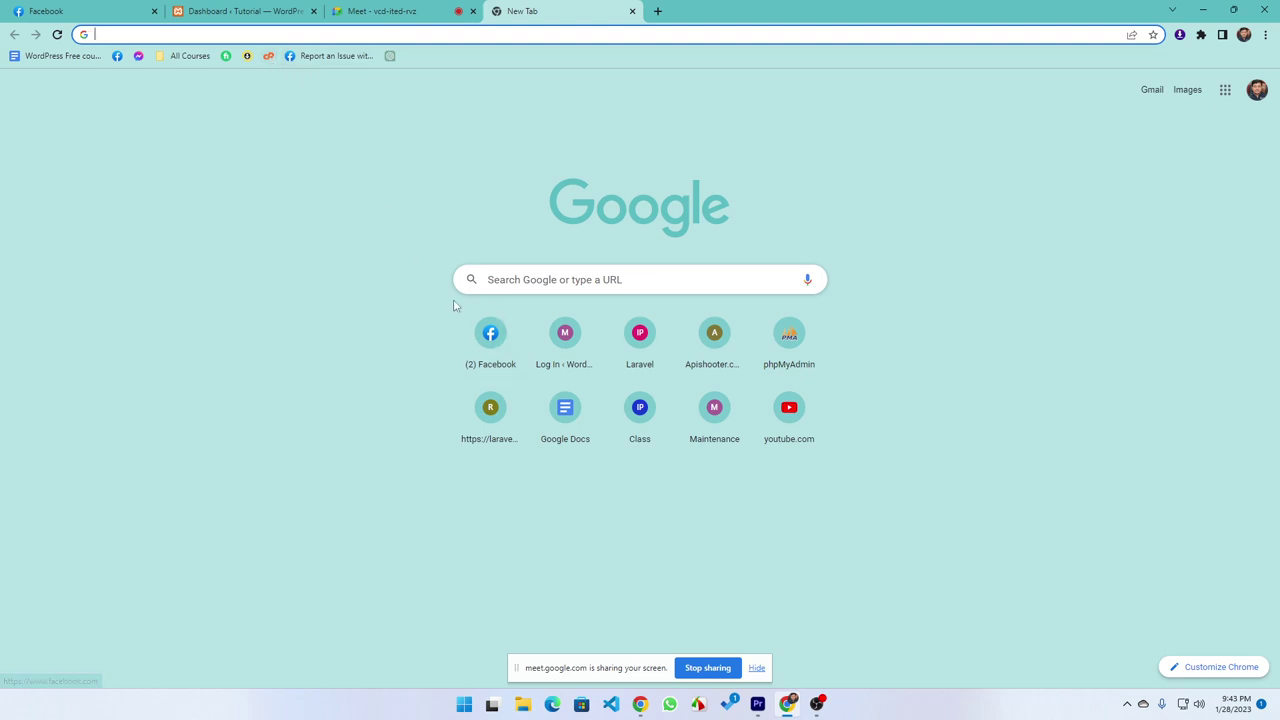
click(312, 11)
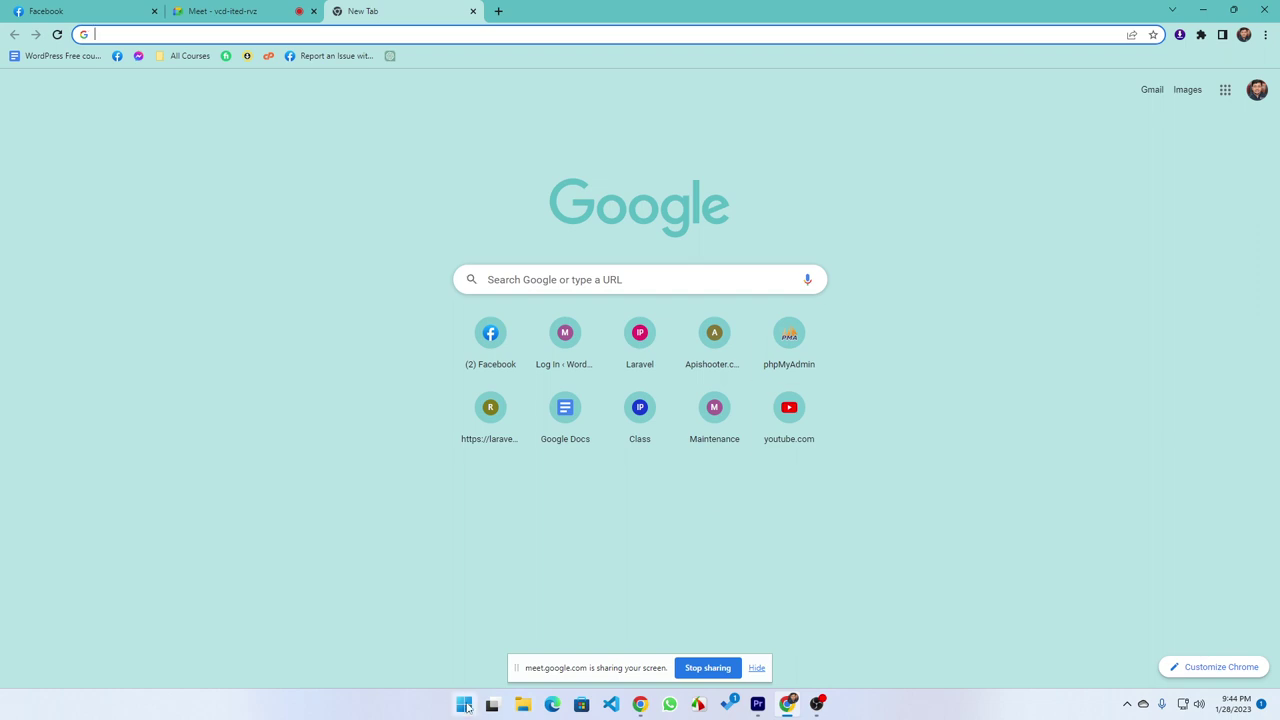
click(464, 705)
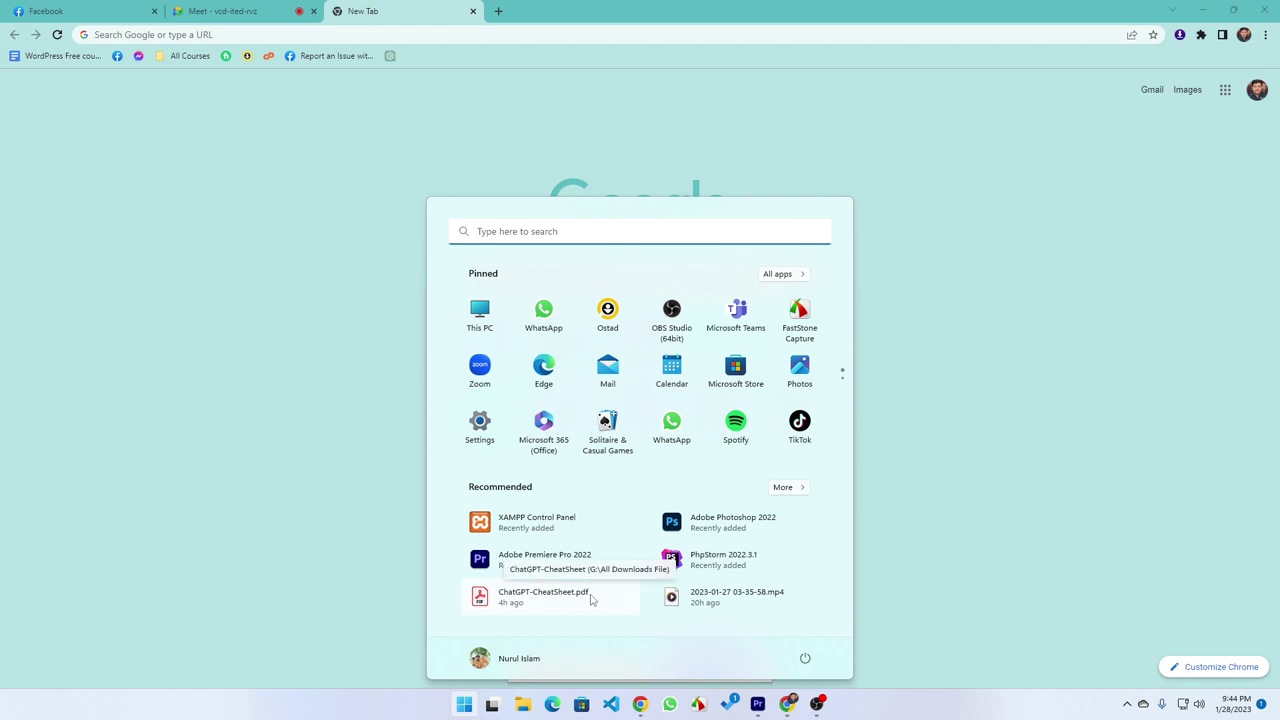
Launch XAMPP, stop and restart Apache and MySQL, then minimize the control panel
click(549, 527)
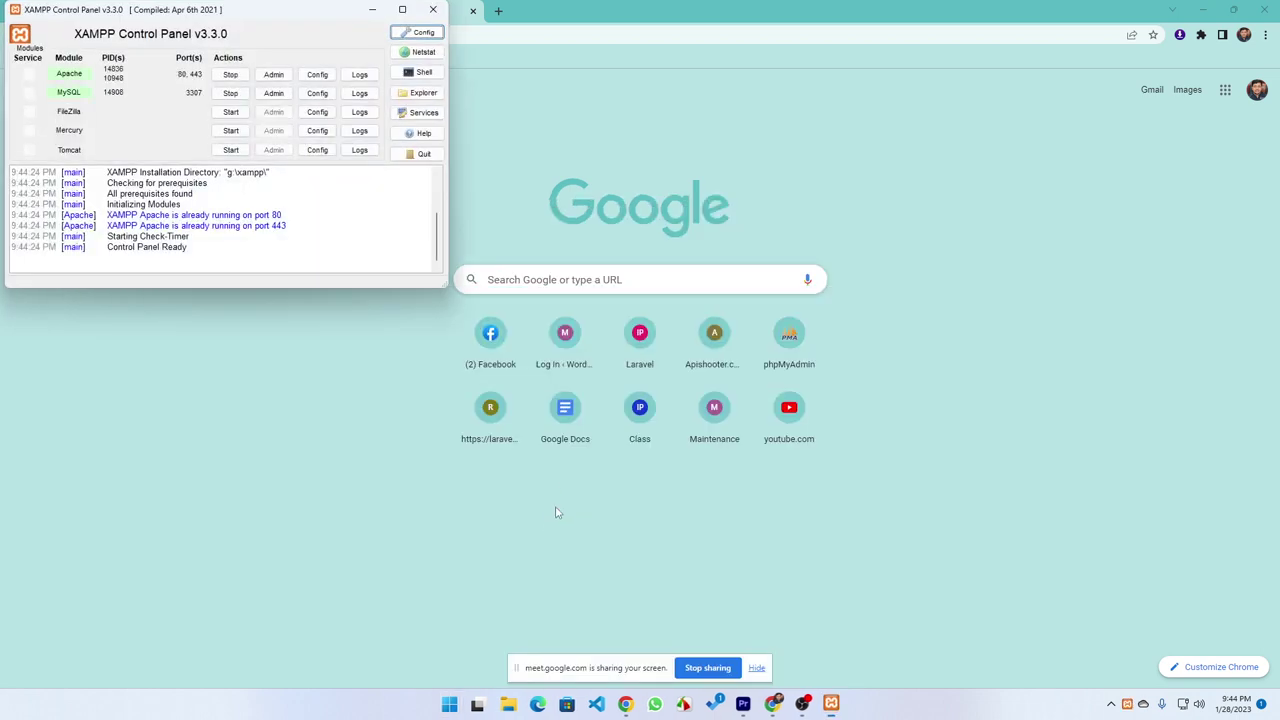
click(230, 75)
click(231, 92)
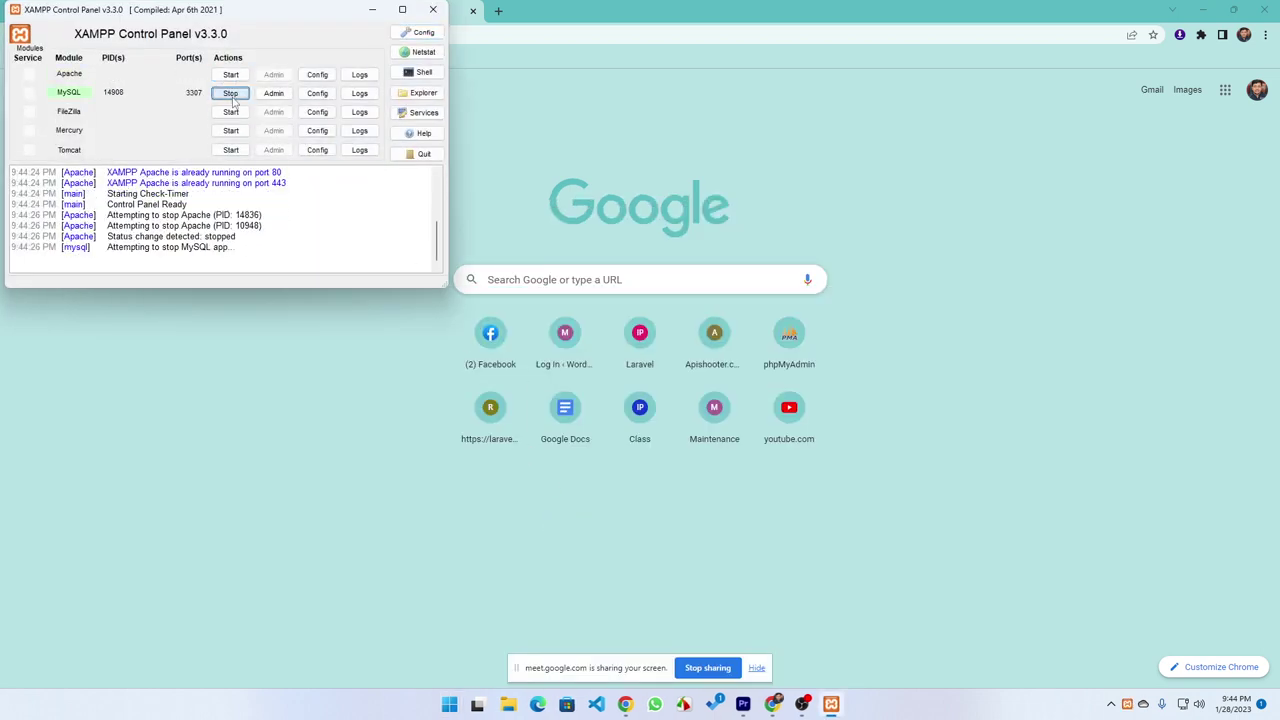
click(230, 75)
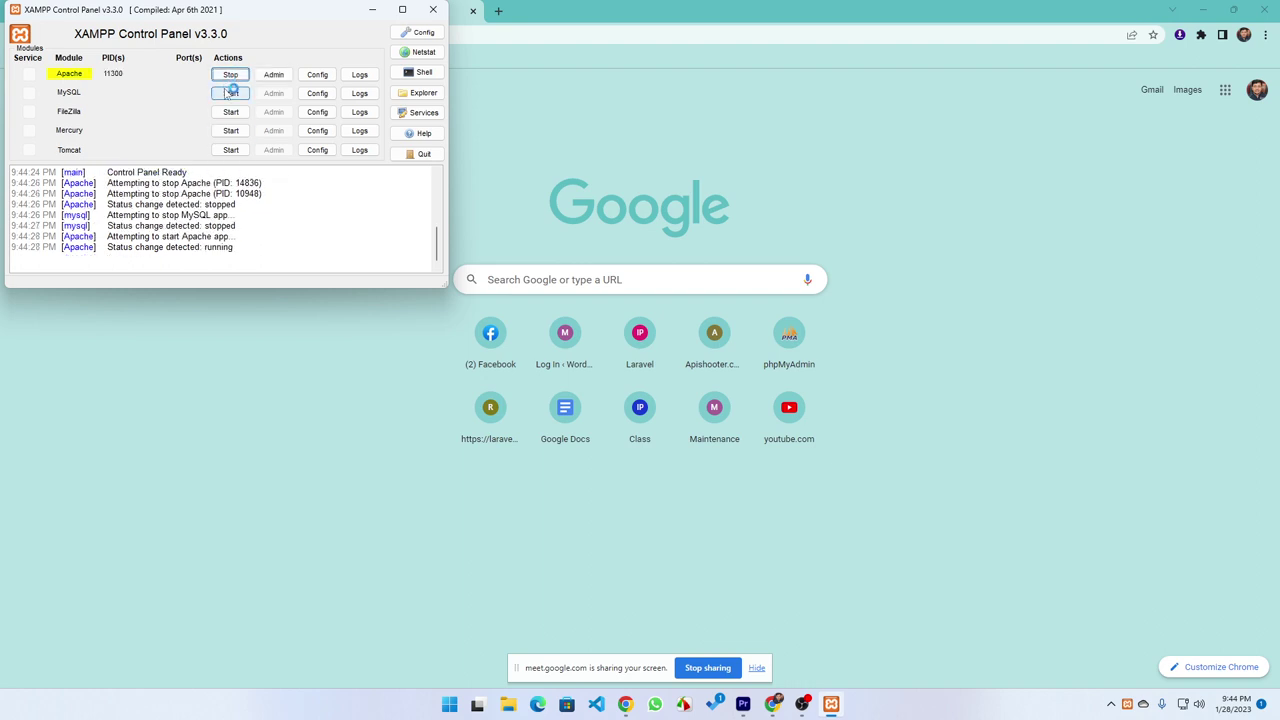
click(231, 93)
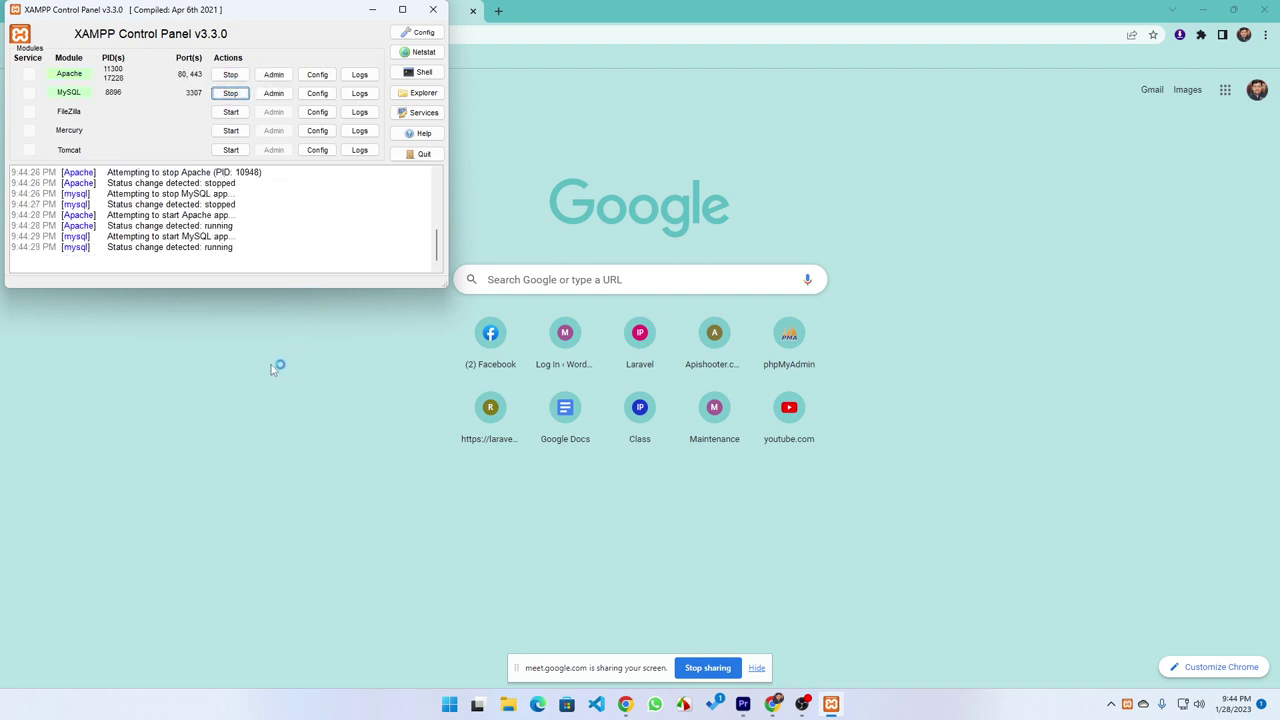
click(372, 9)
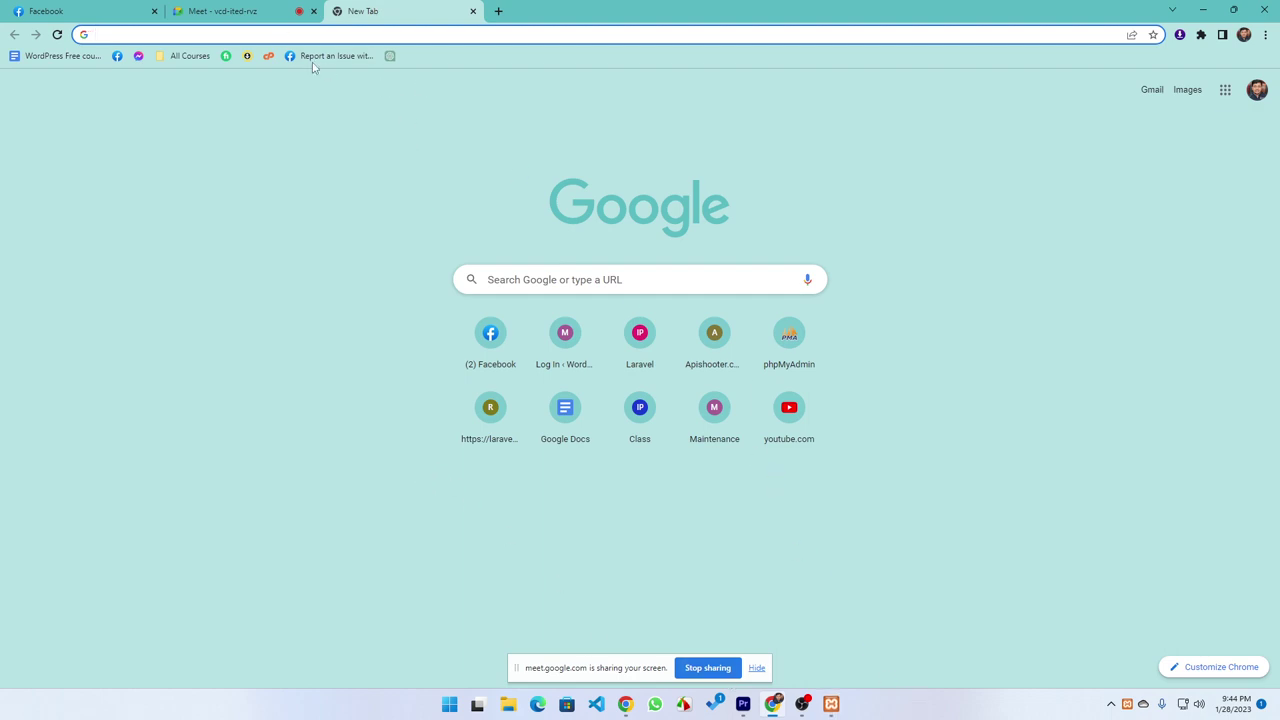
Load localhost/tutorial in Chrome to open the local Tutorial WordPress site
click(276, 36)
text(আমি)
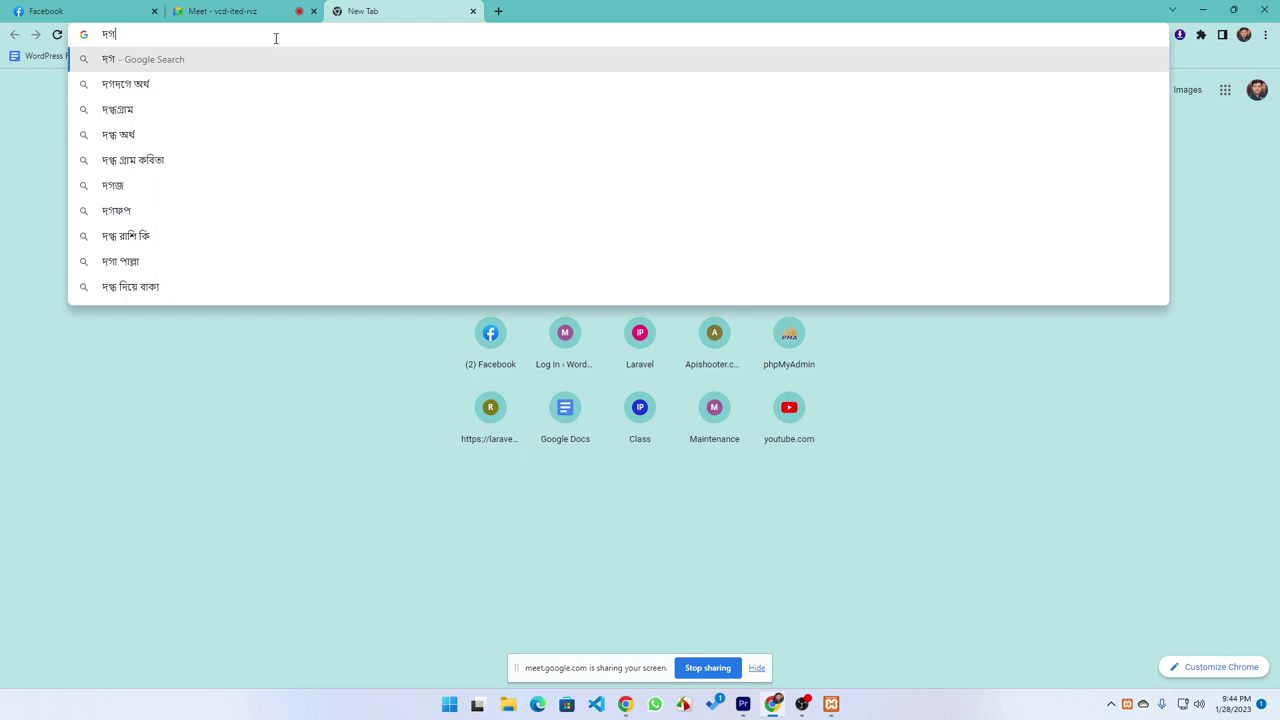
key(Escape)
text(localhost/phpmyadmin)
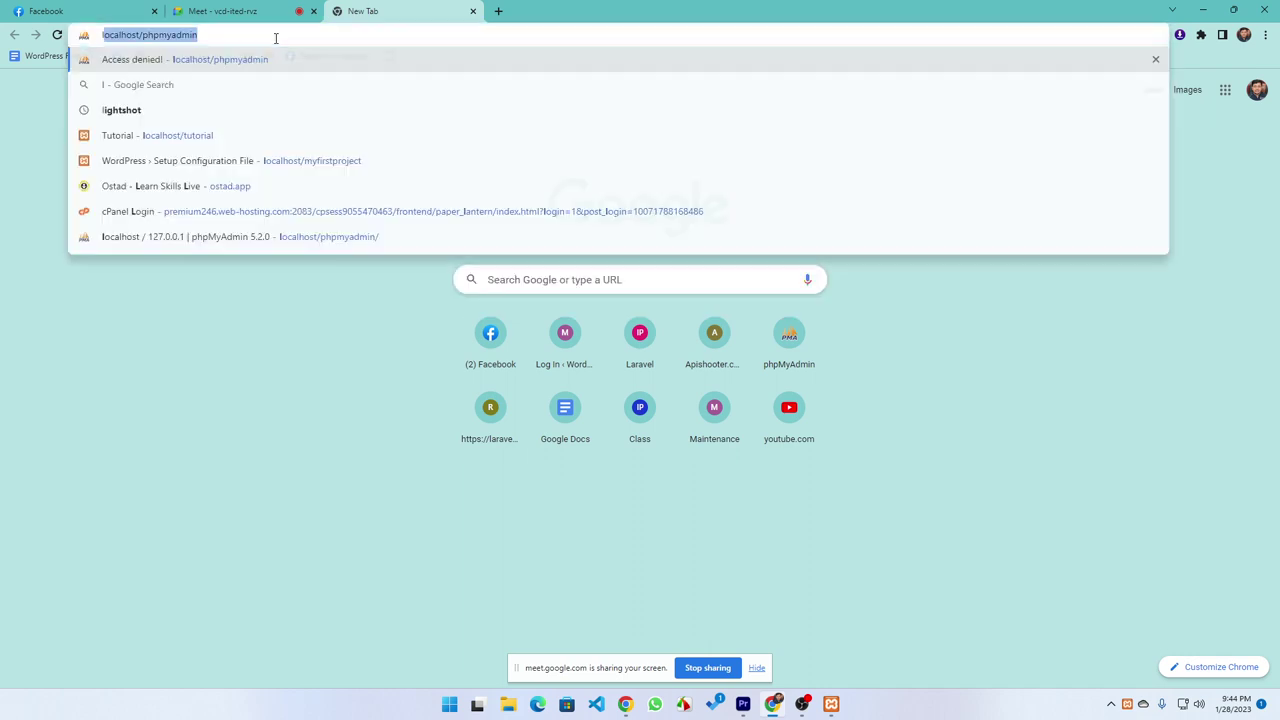
key(Right)
key(BackSpace)
key(BackSpace)
key(BackSpace)
key(BackSpace)
key(BackSpace)
key(BackSpace)
key(BackSpace)
key(BackSpace)
key(BackSpace)
key(BackSpace)
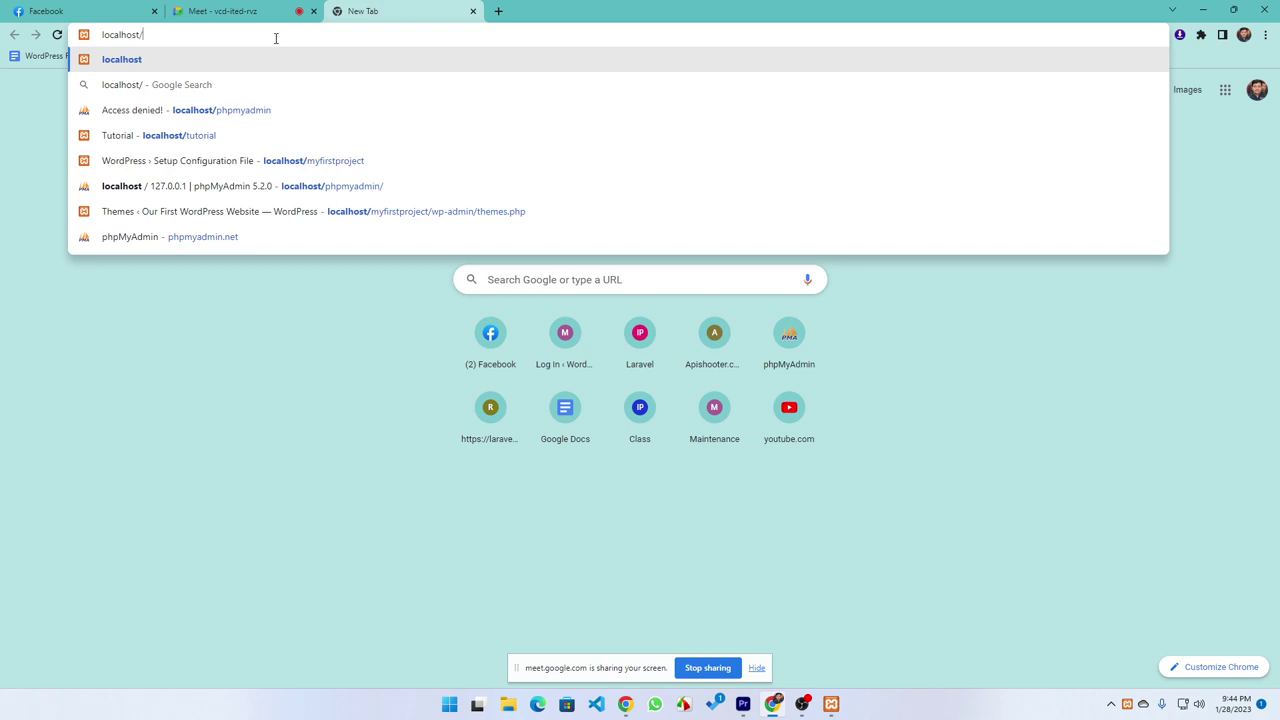
text(tu)
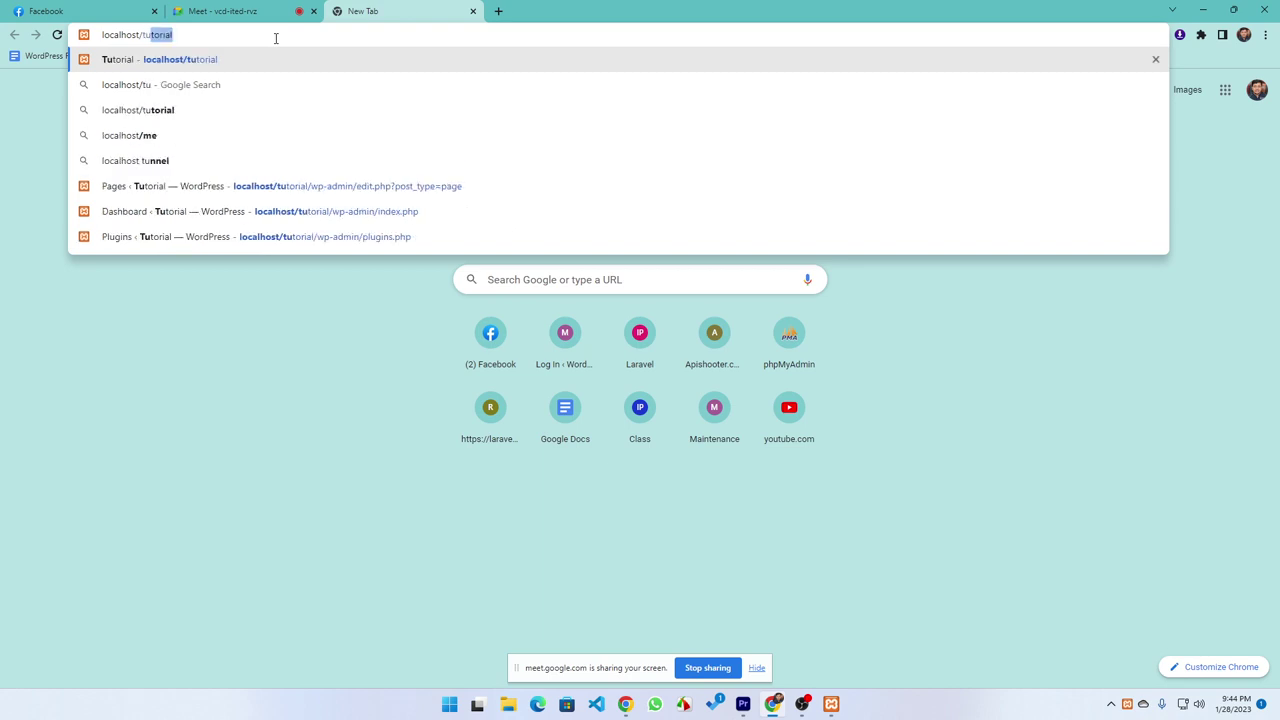
text(torial)
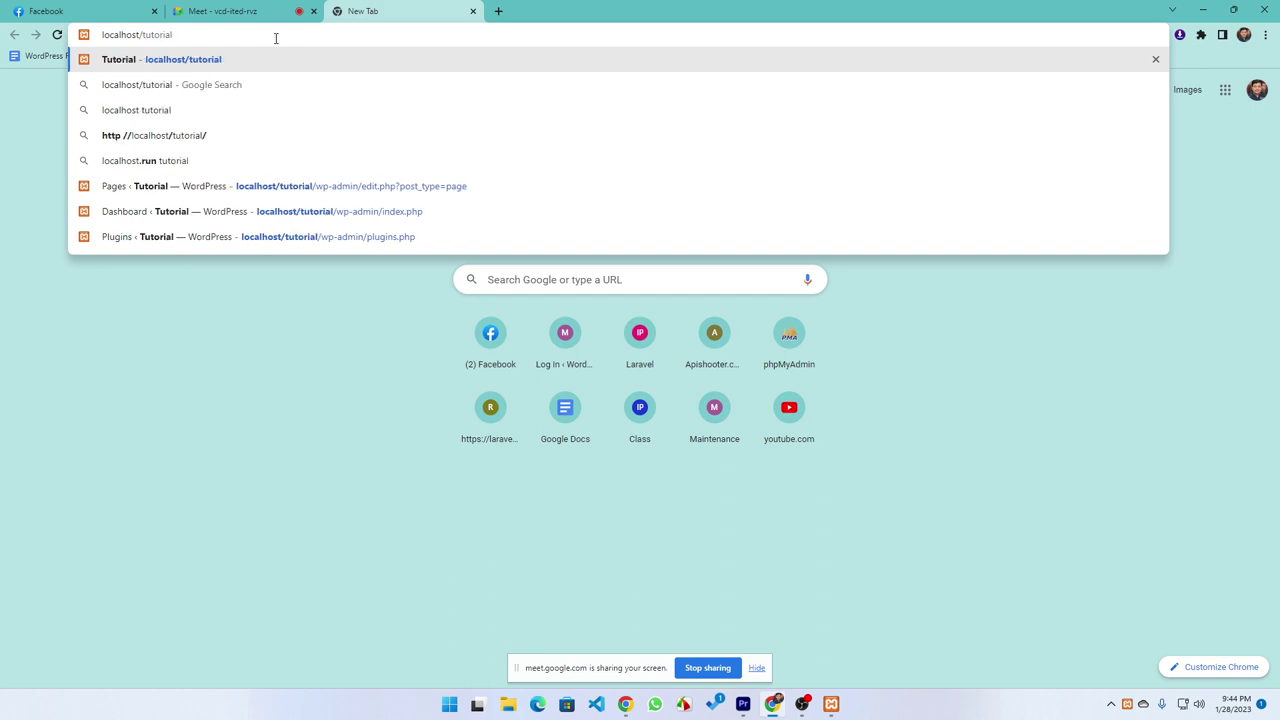
key(Return)
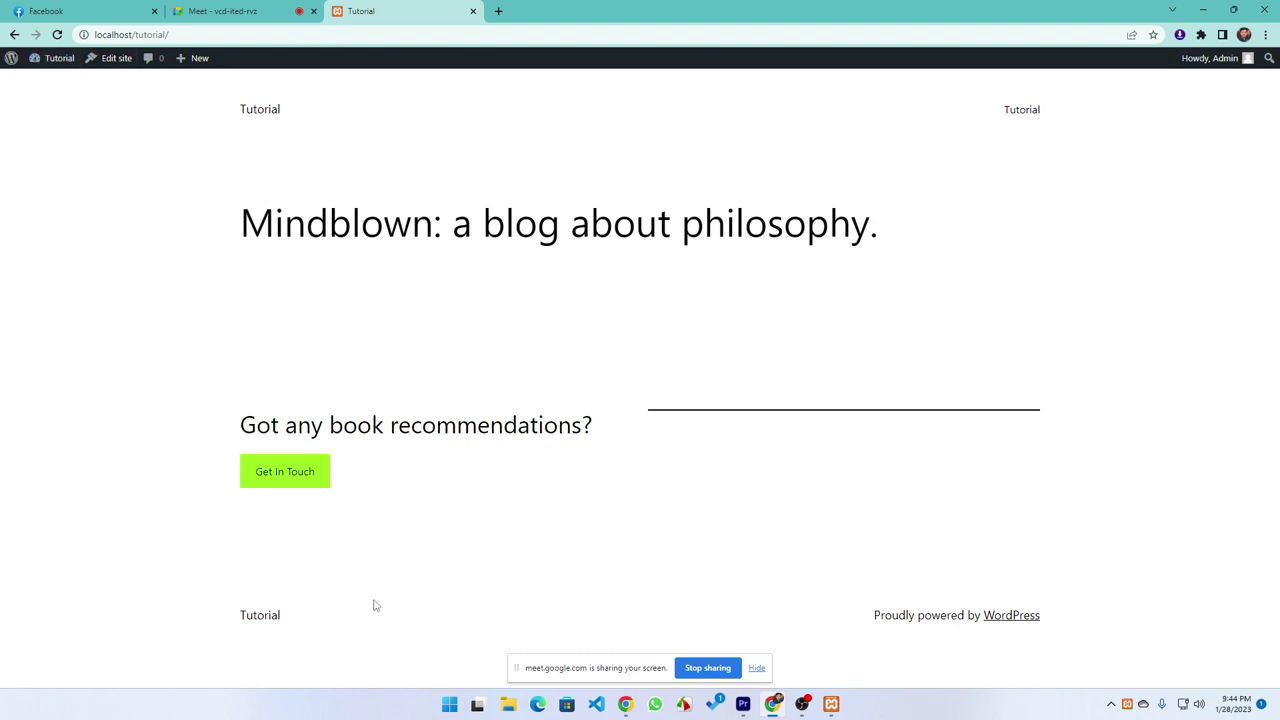
Log out of WordPress from the Howdy, Admin menu and reload the Tutorial homepage
mouse_move(1238, 65)
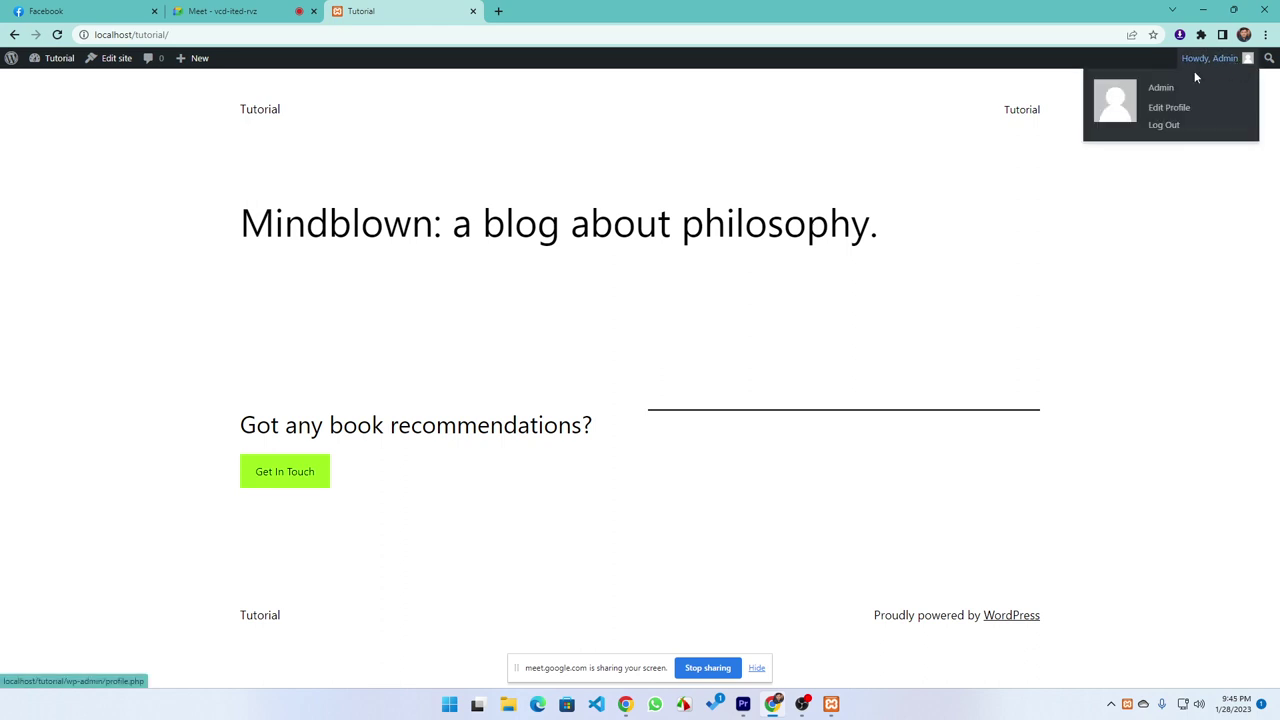
click(1164, 125)
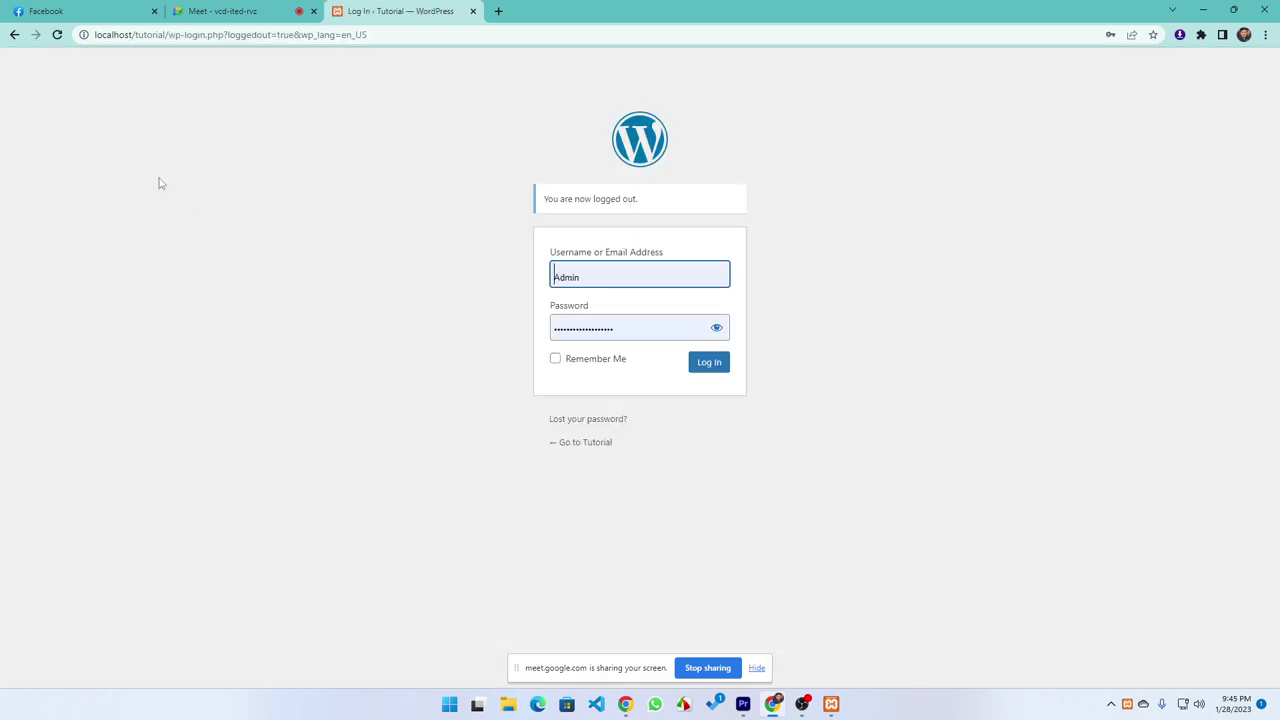
drag(395, 34, 171, 38)
key(BackSpace)
key(Return)
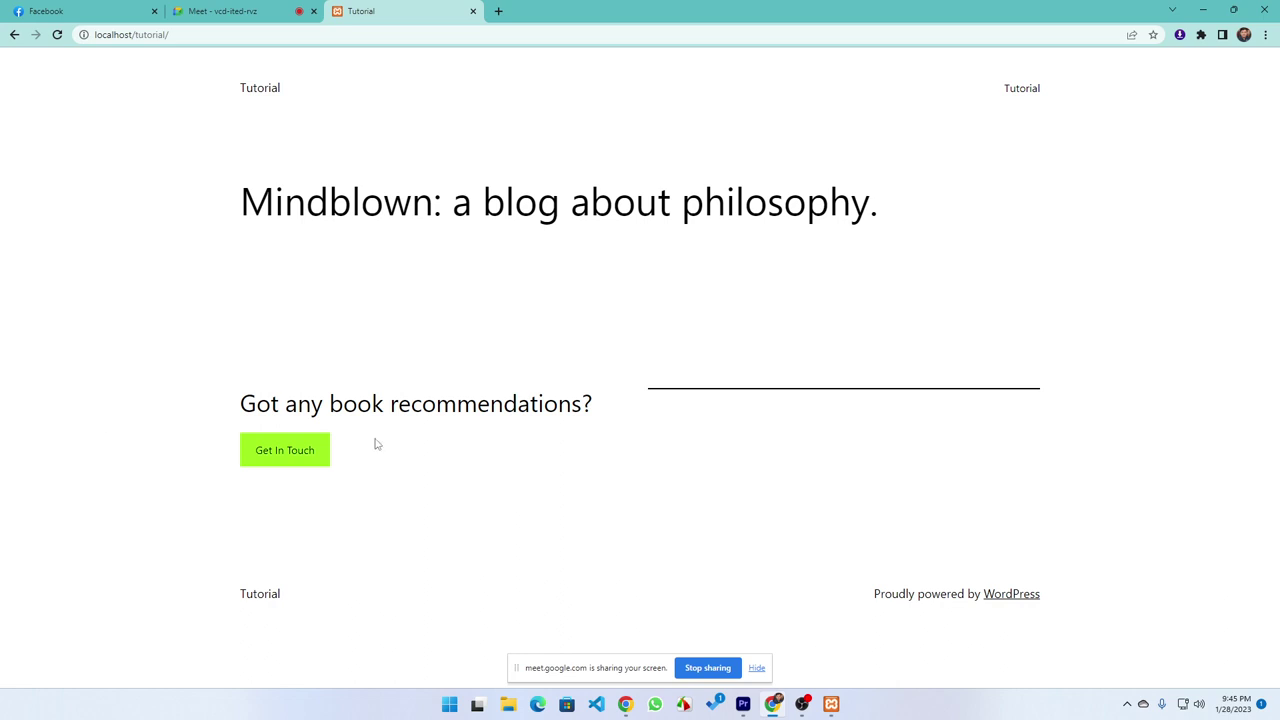
Go to localhost/tutorial/wp-admin to reach the admin login page
click(258, 36)
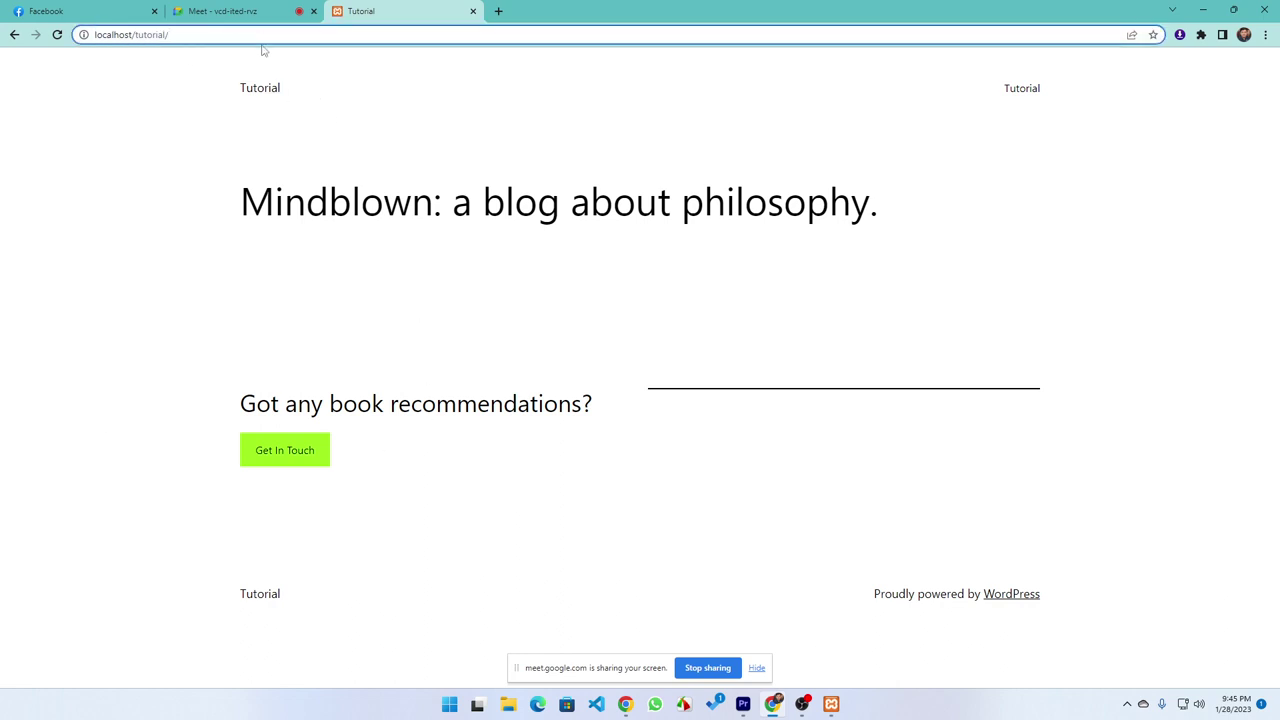
text(wp-admin)
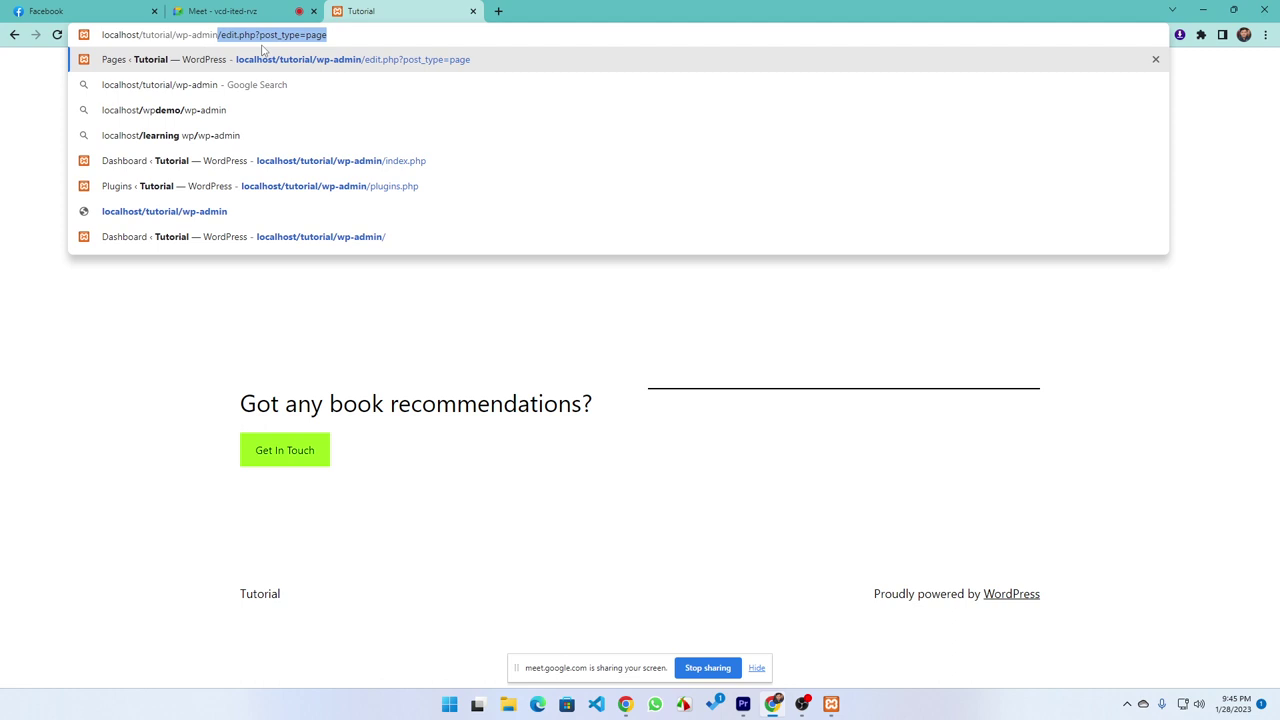
key(Delete)
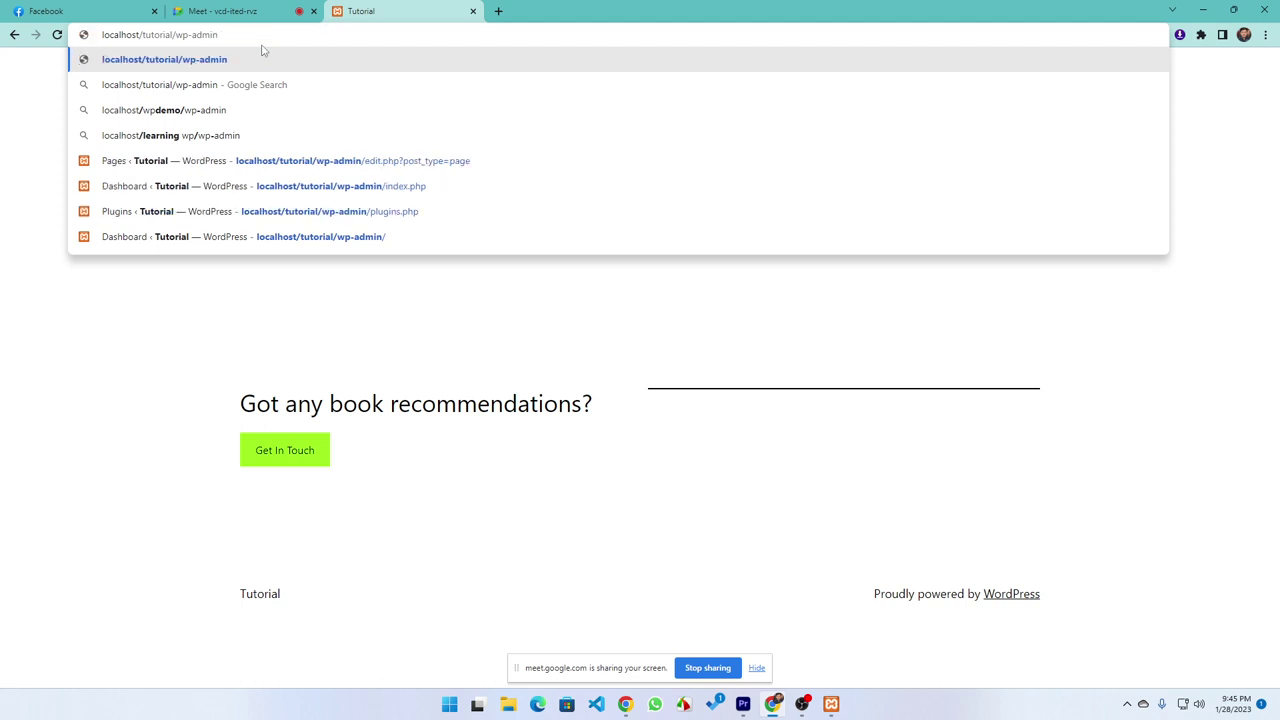
key(Return)
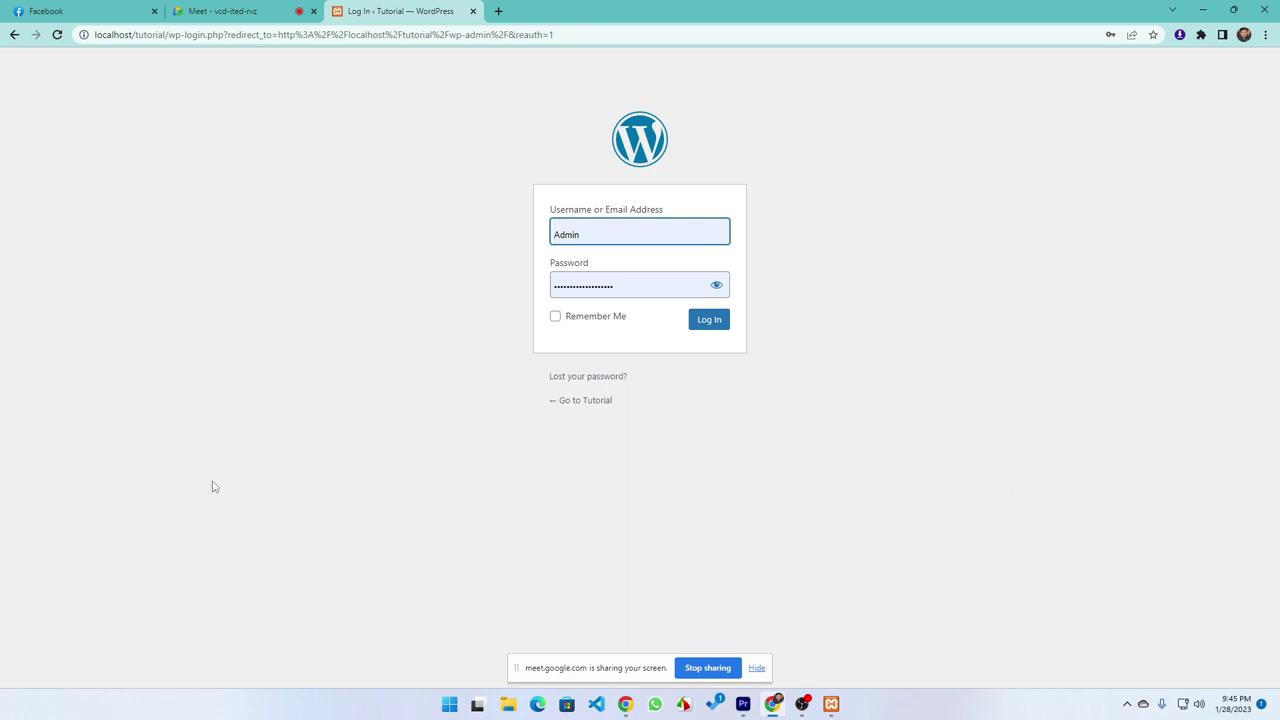
Clear the pre-filled username and password from the login form
double_click(608, 226)
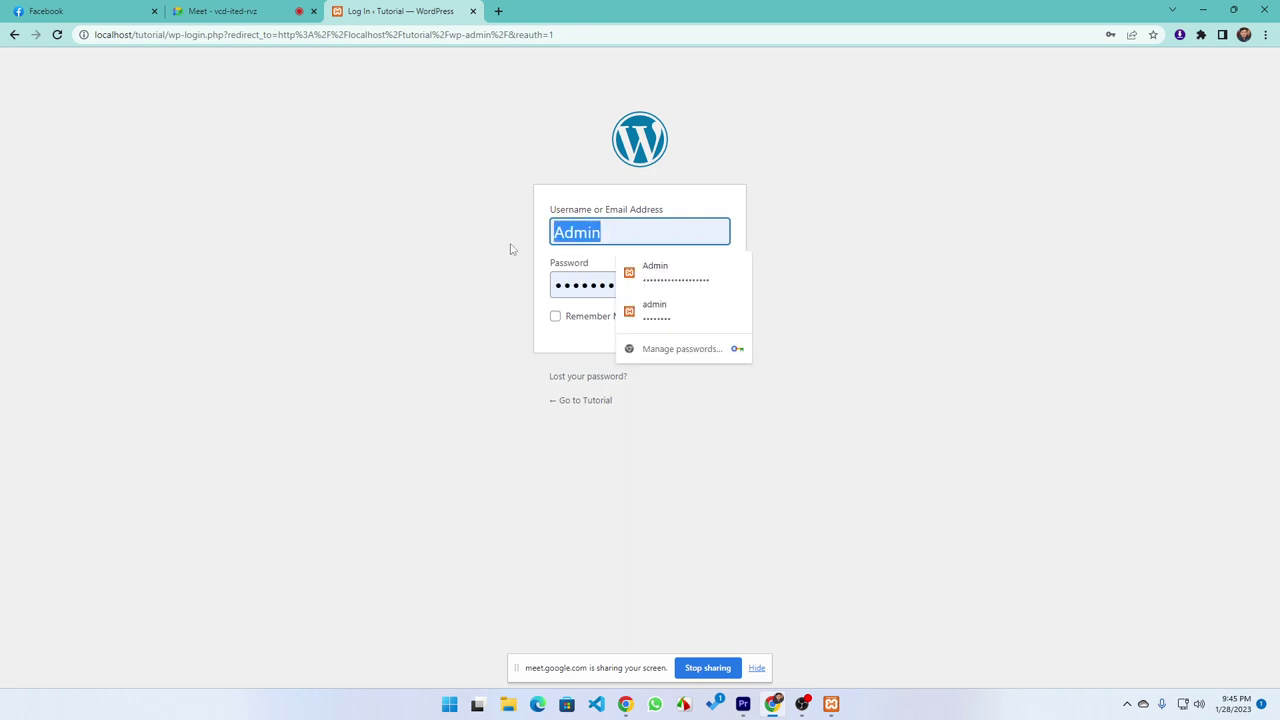
key(BackSpace)
click(380, 323)
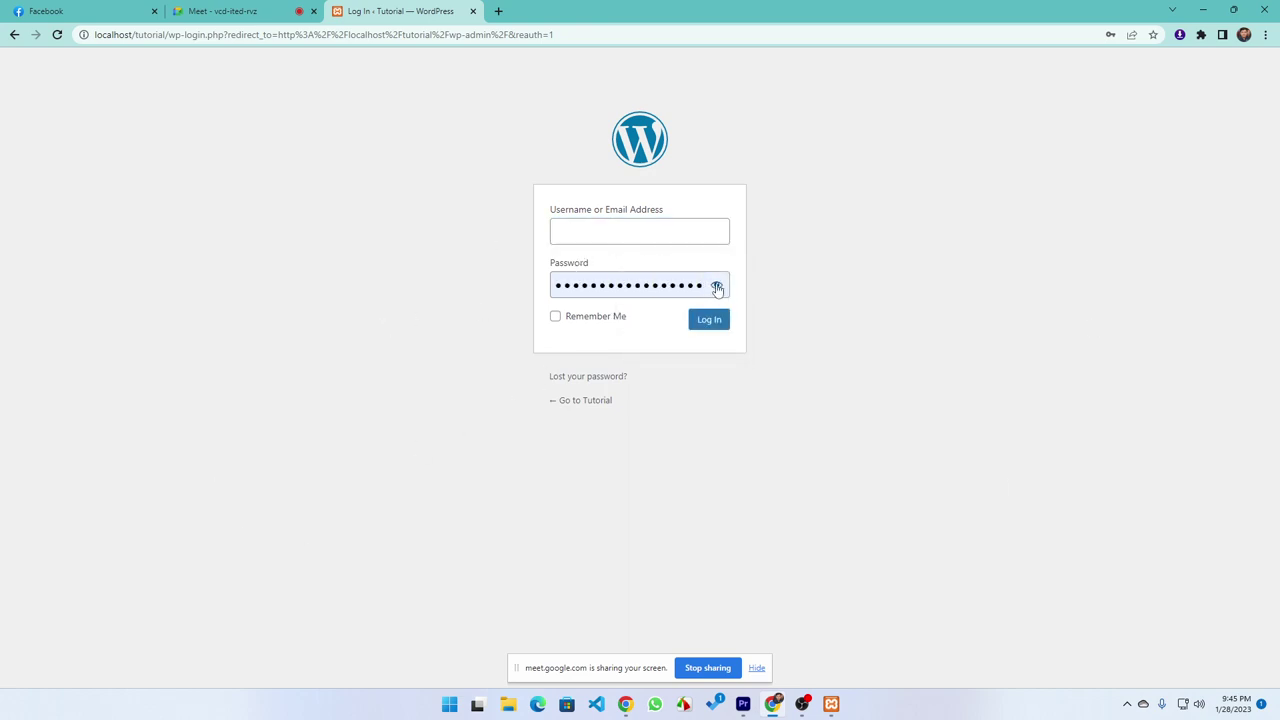
click(716, 285)
click(652, 285)
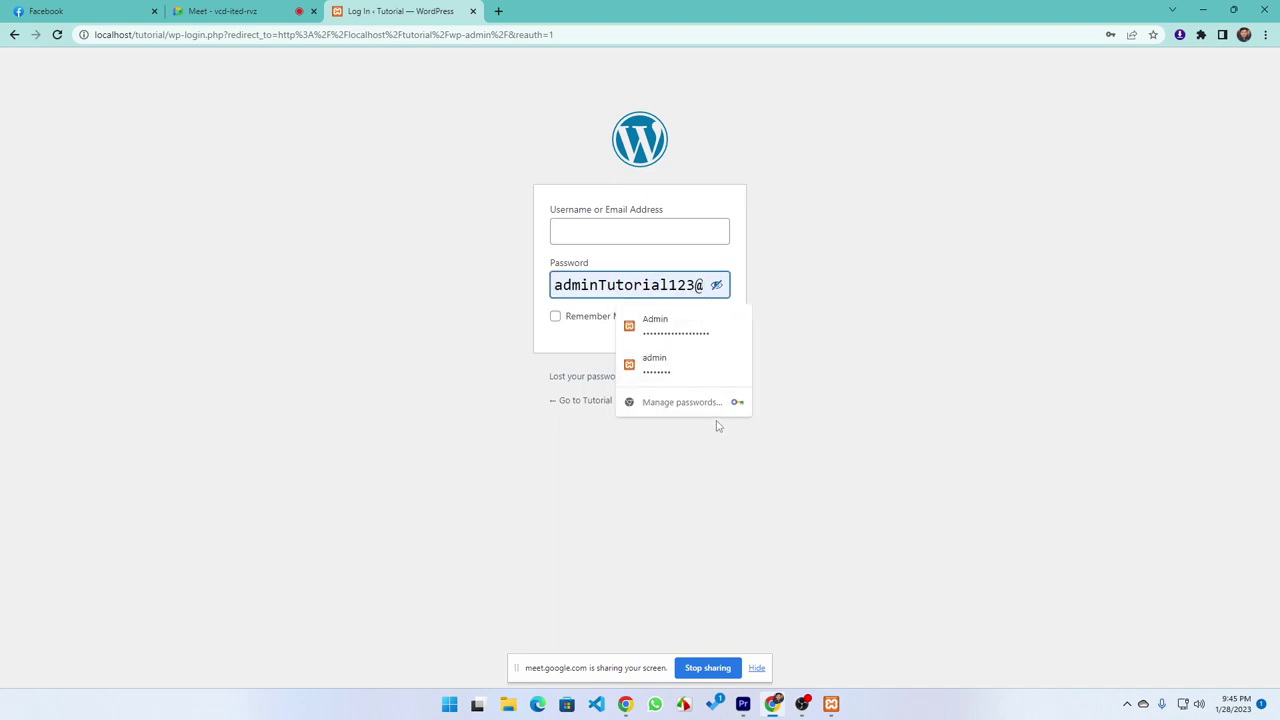
key(ctrl+a)
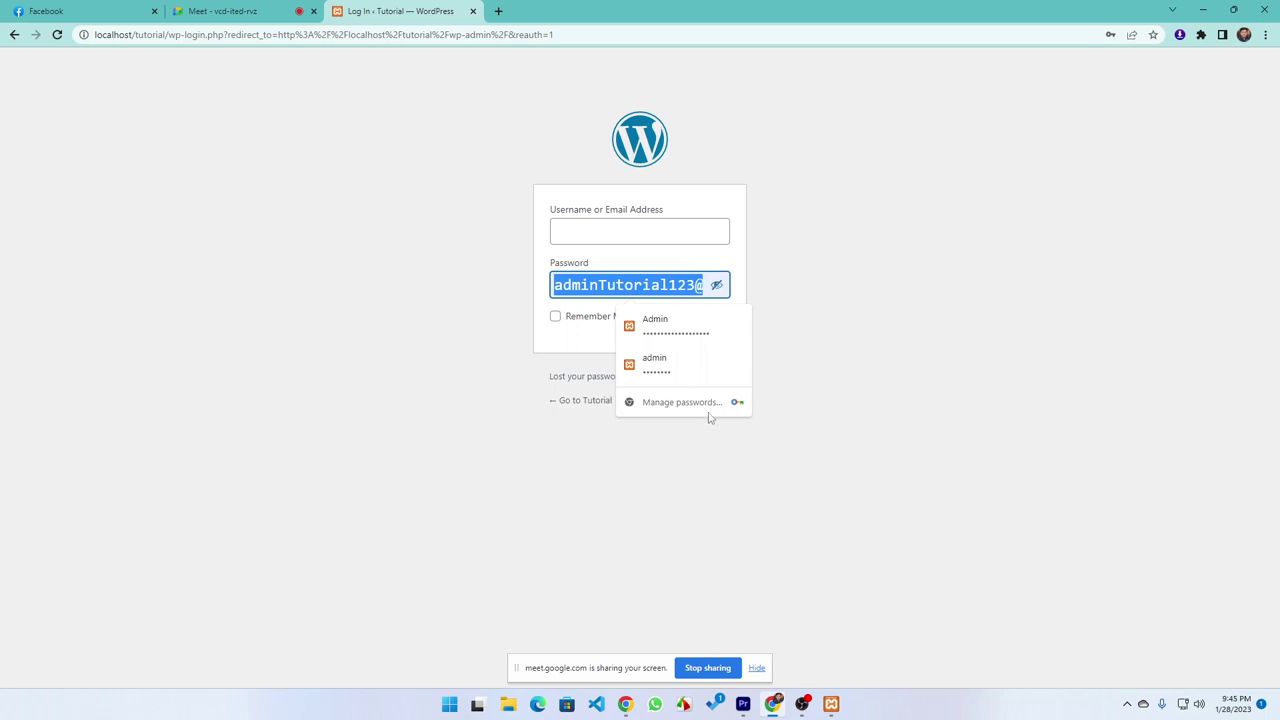
key(BackSpace)
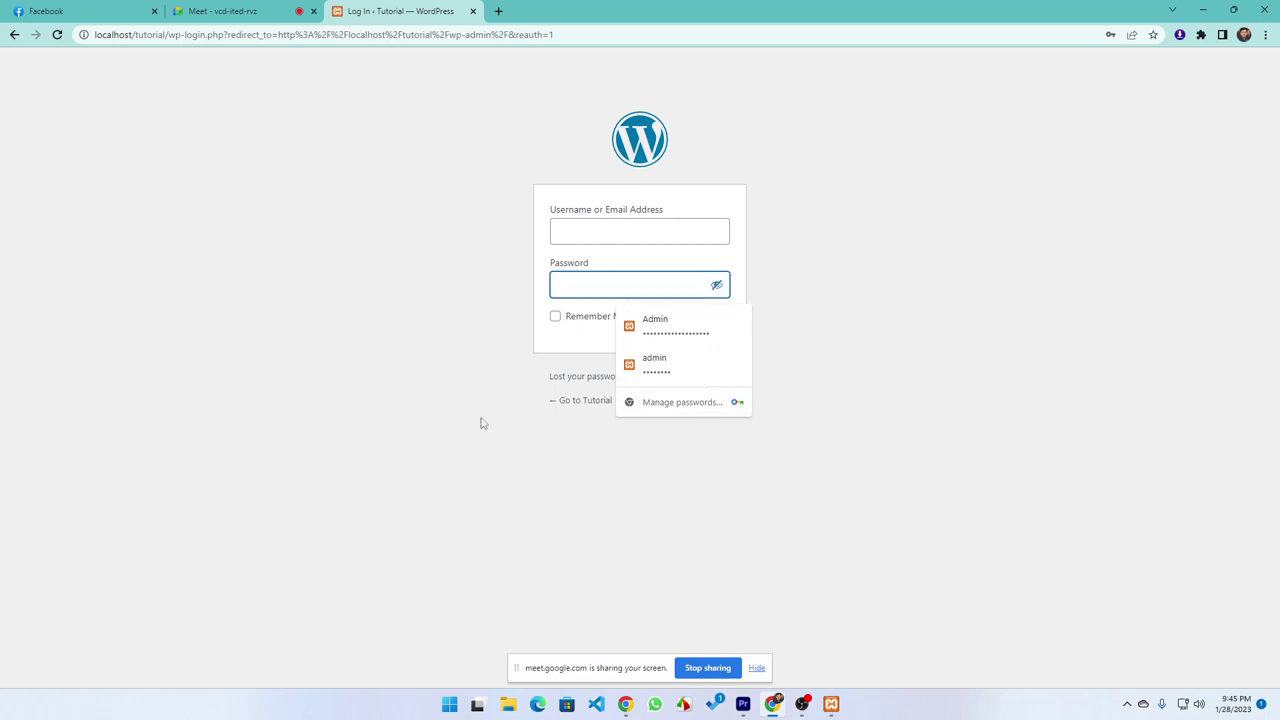
click(480, 423)
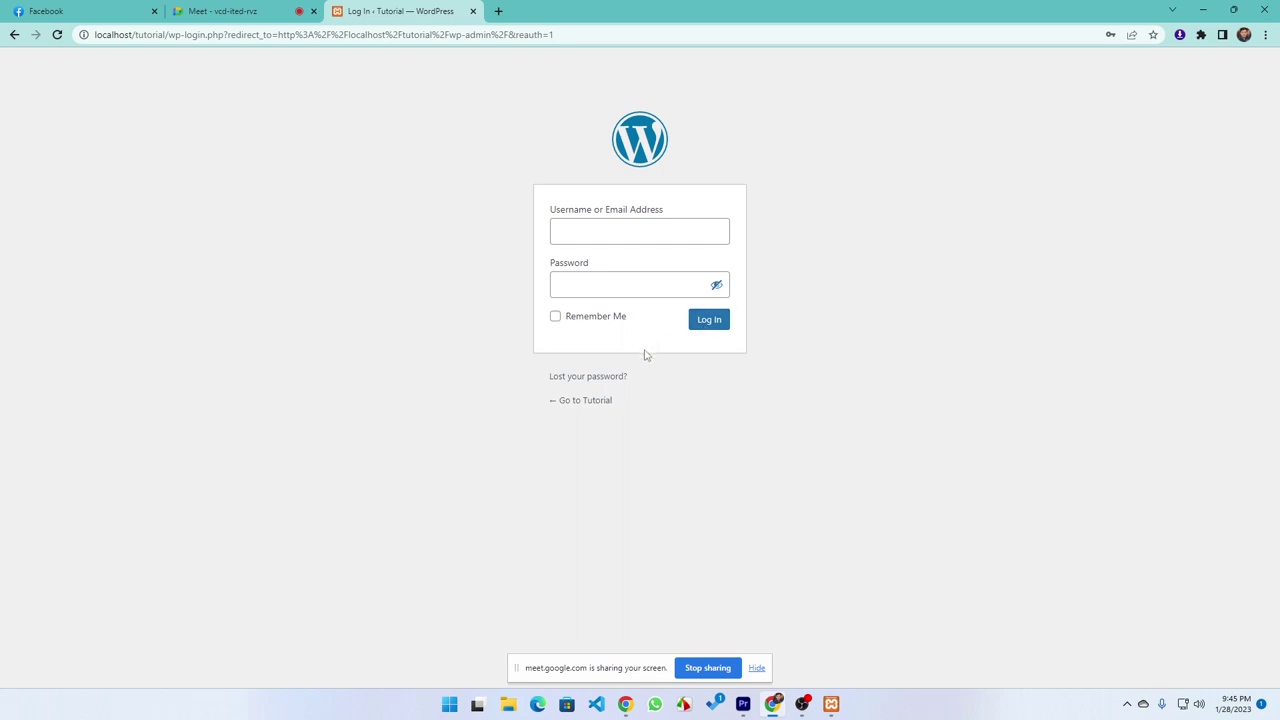
Fill in the saved Admin login from autofill and log in
click(599, 237)
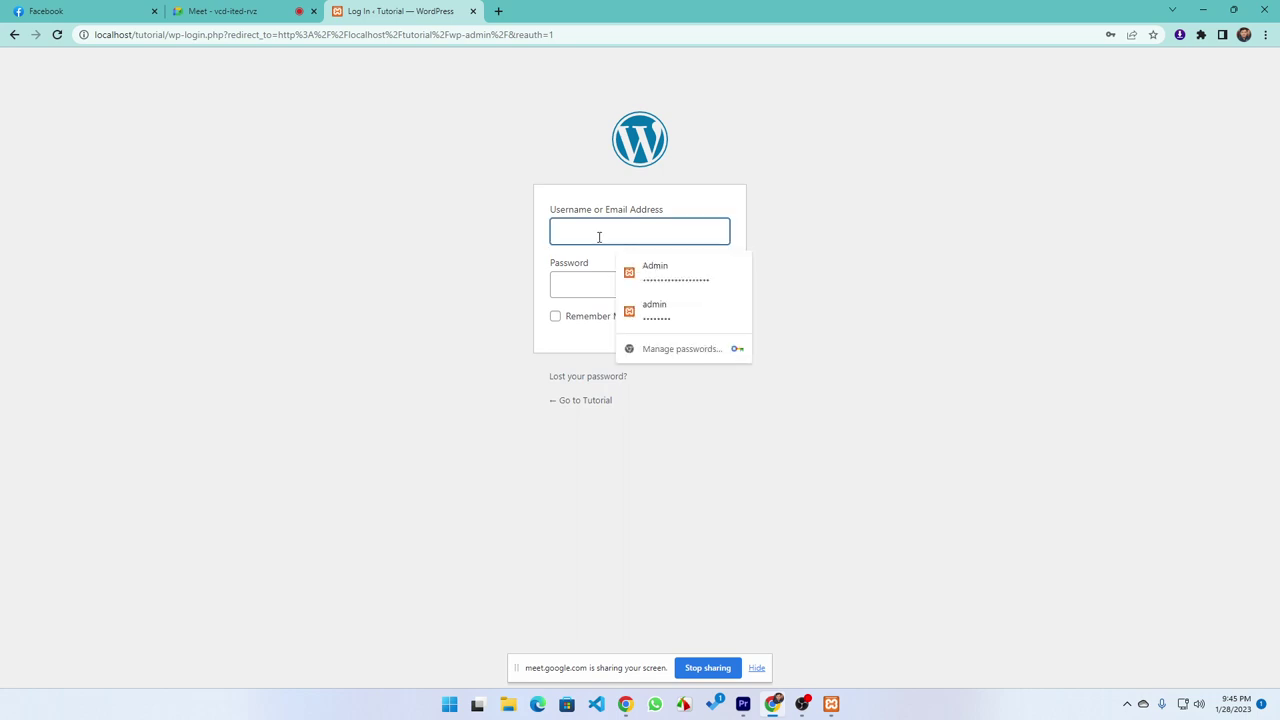
click(660, 272)
click(707, 324)
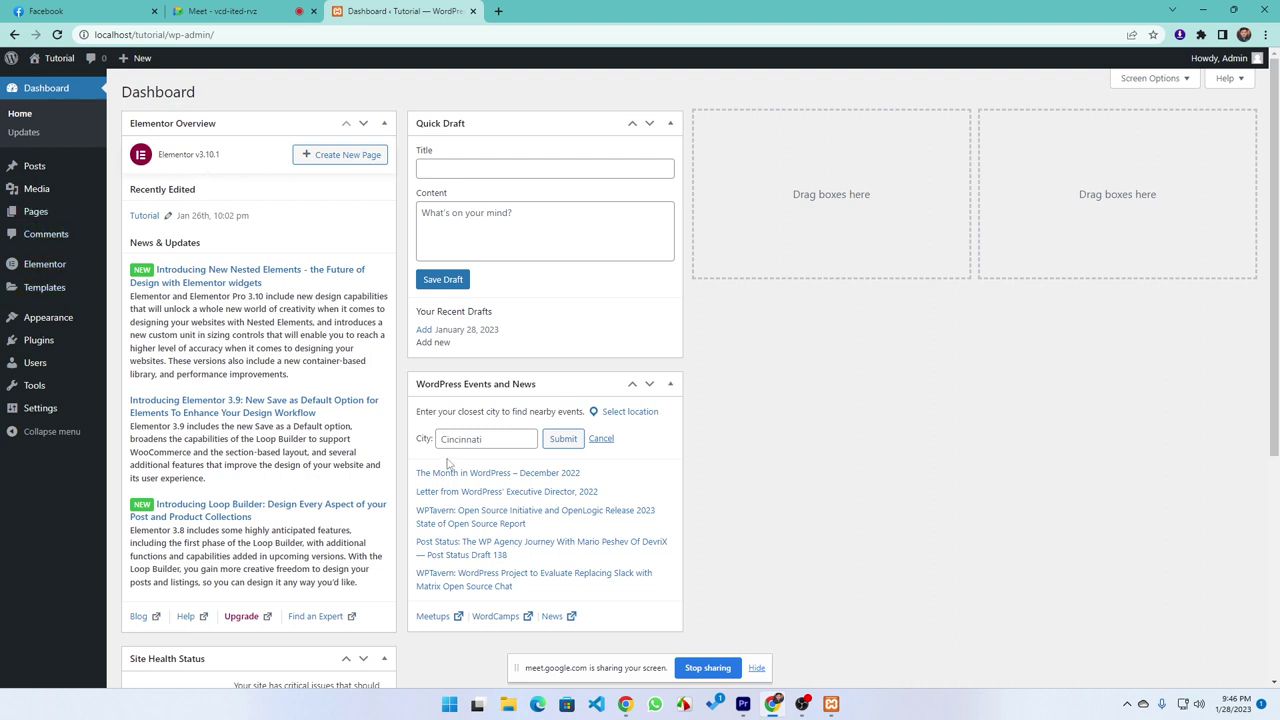
Return to the WordPress Dashboard tab and open the Installed Plugins list
click(798, 706)
click(1190, 173)
click(245, 12)
click(447, 12)
click(38, 340)
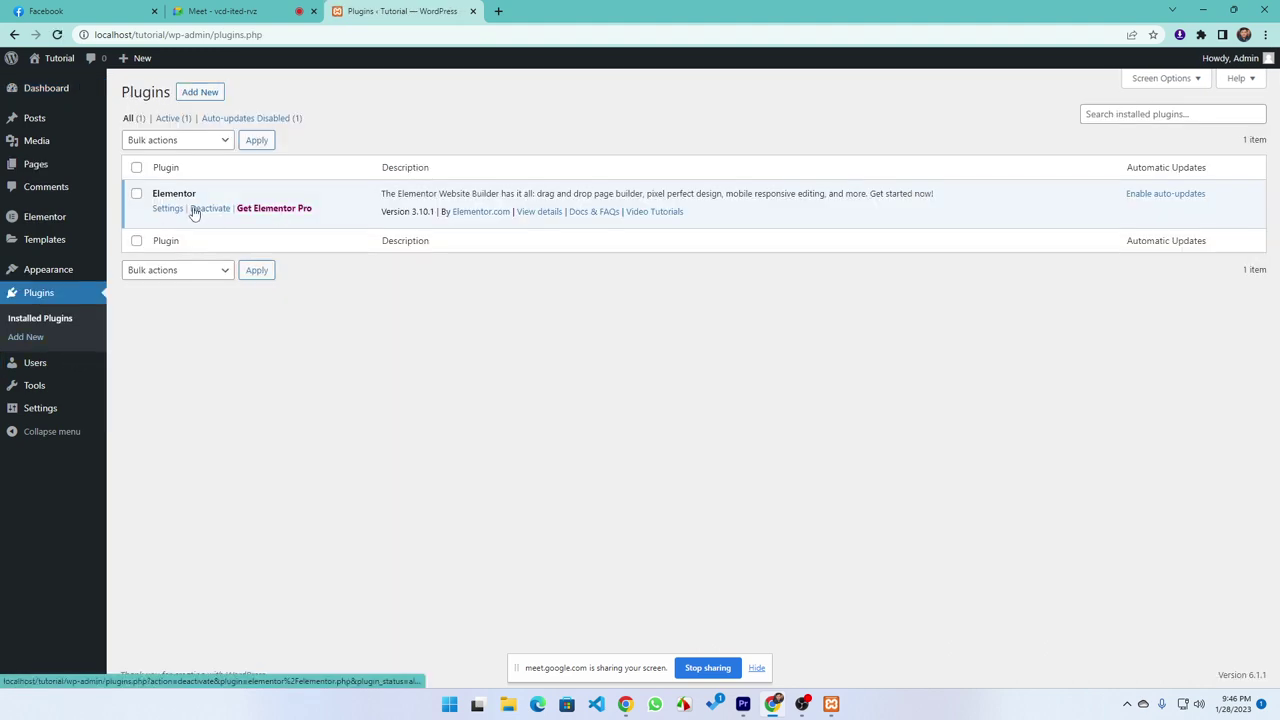
Deactivate Elementor, skipping the feedback, and go back to the Dashboard
click(209, 208)
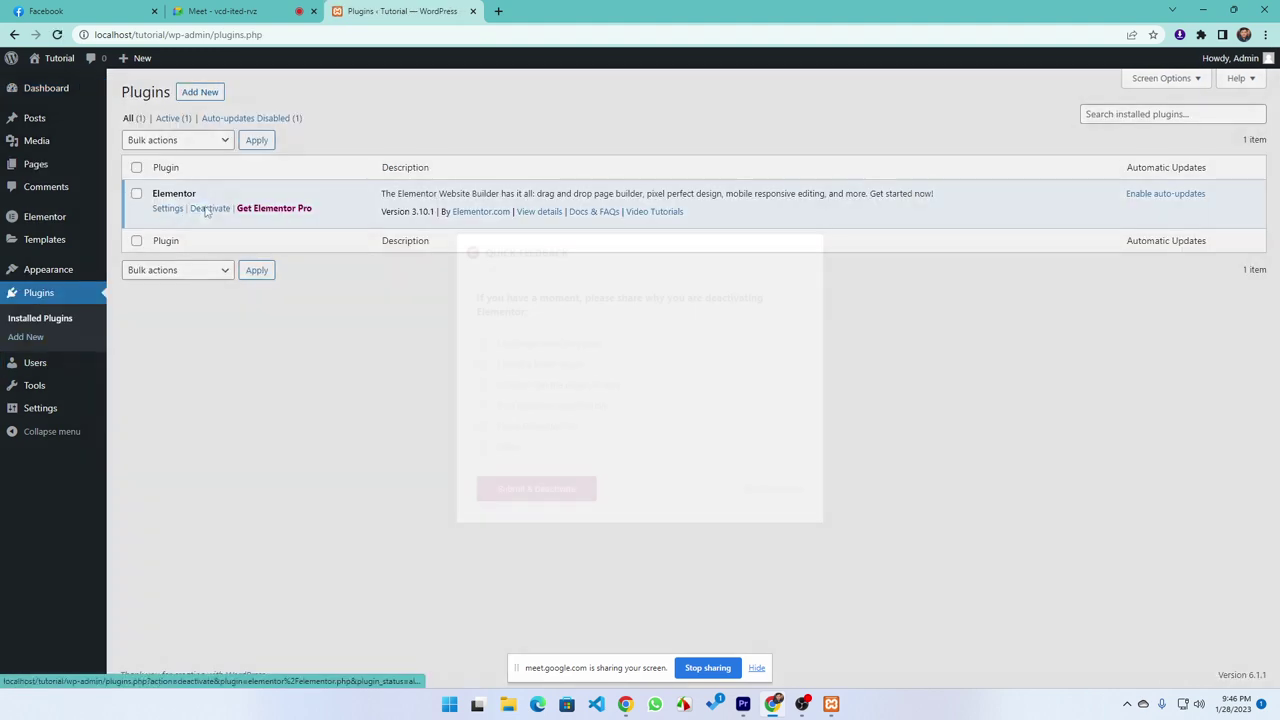
click(768, 496)
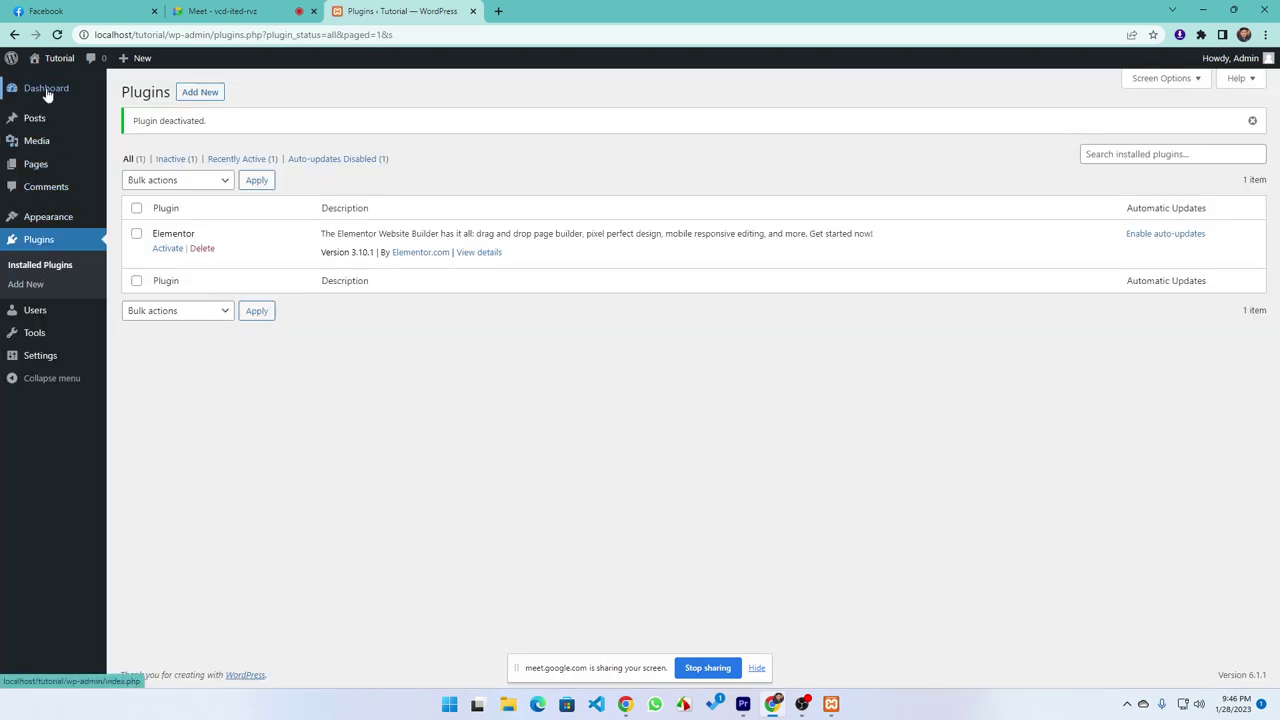
click(46, 90)
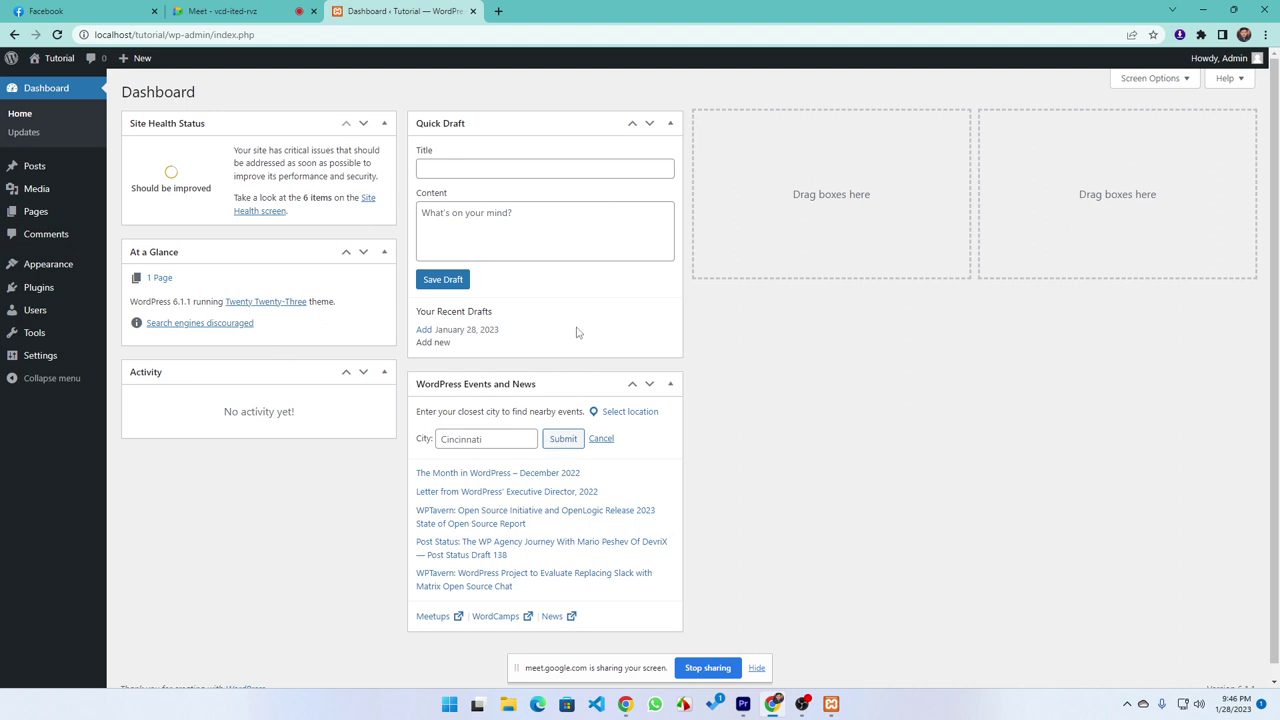
Hide Site Health Status, At a Glance, Activity, Quick Draft and Events and News widgets via Screen Options
click(1155, 80)
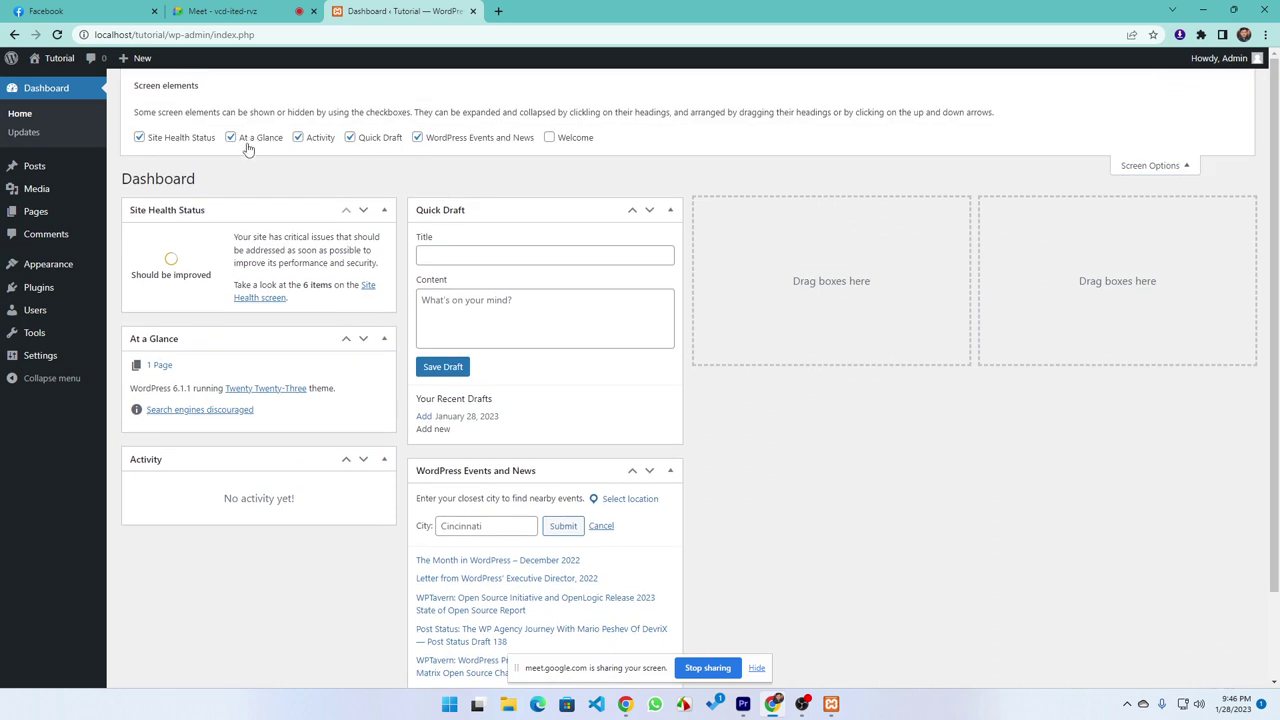
click(170, 138)
click(245, 138)
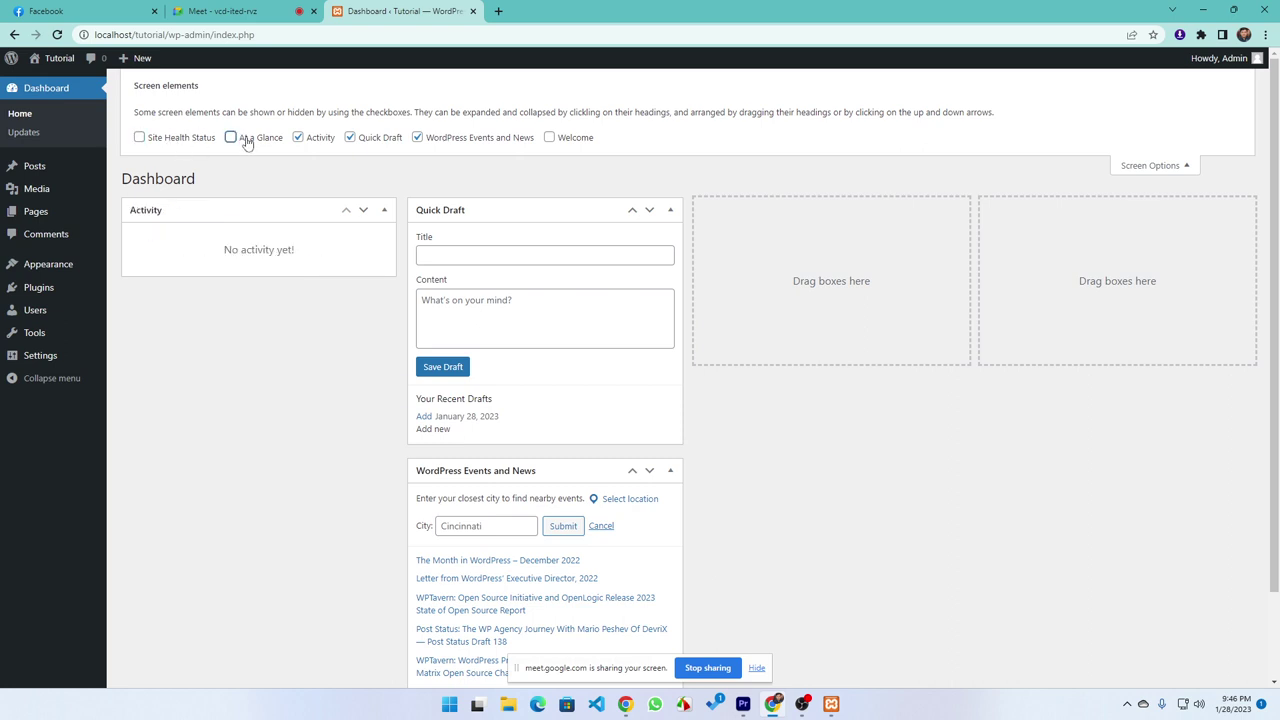
click(318, 139)
click(365, 138)
click(420, 138)
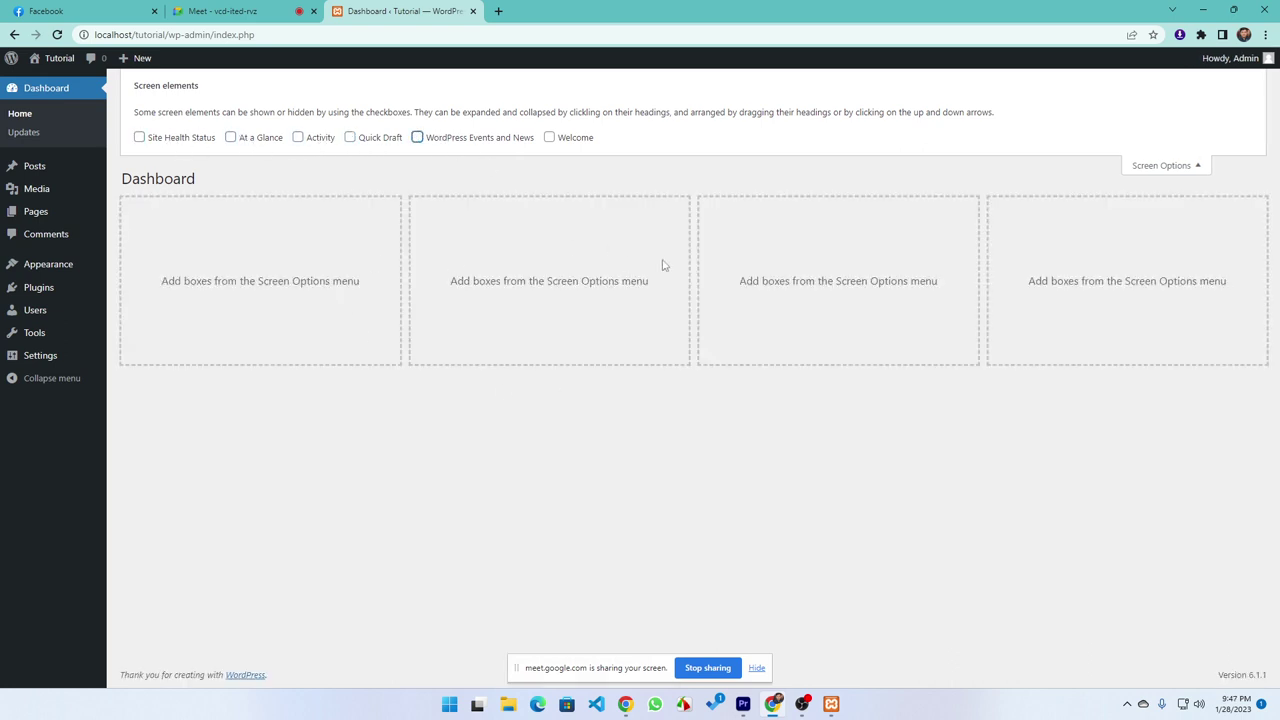
click(1196, 172)
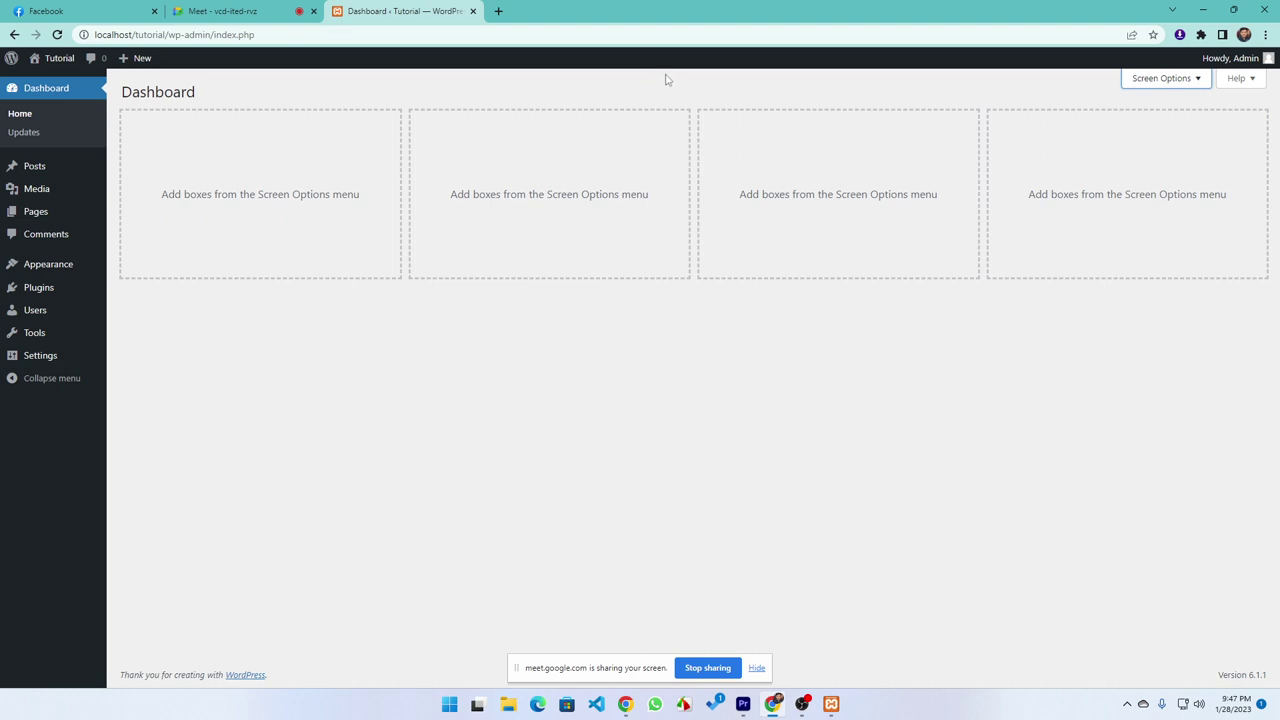
Open the public site in a new tab, view the front page, and return to the admin
mouse_move(51, 58)
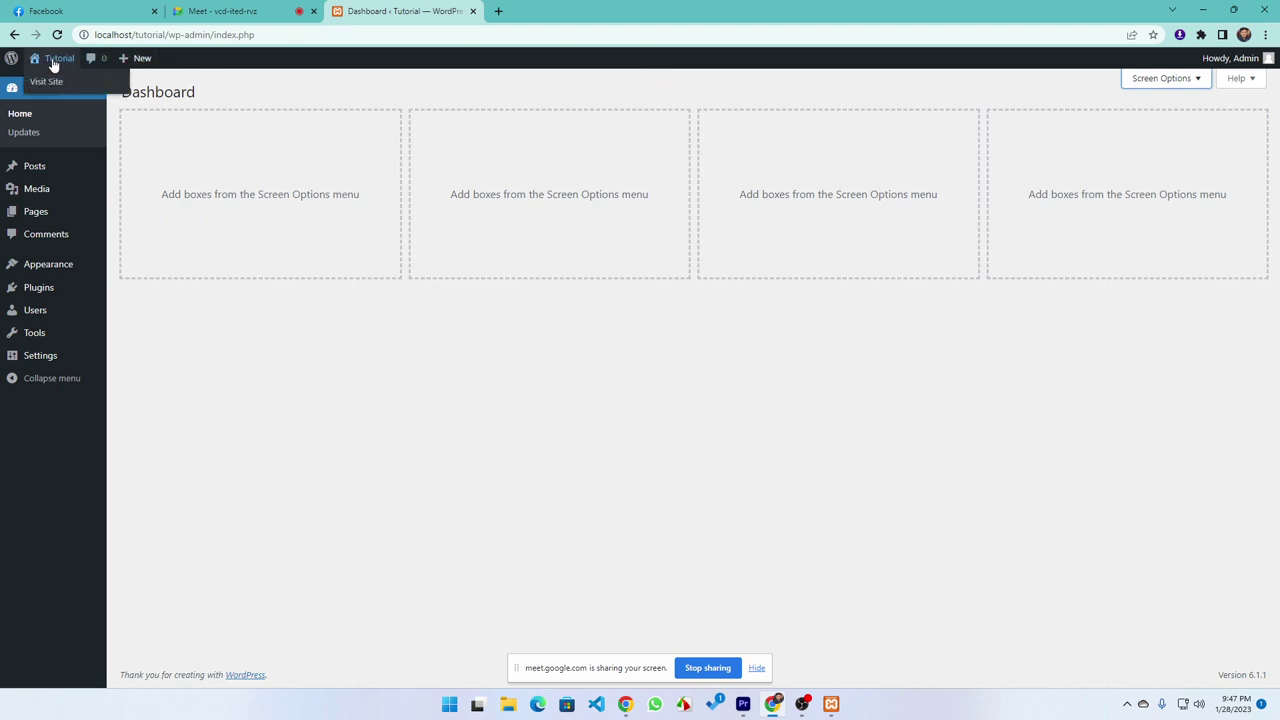
middle_click(43, 88)
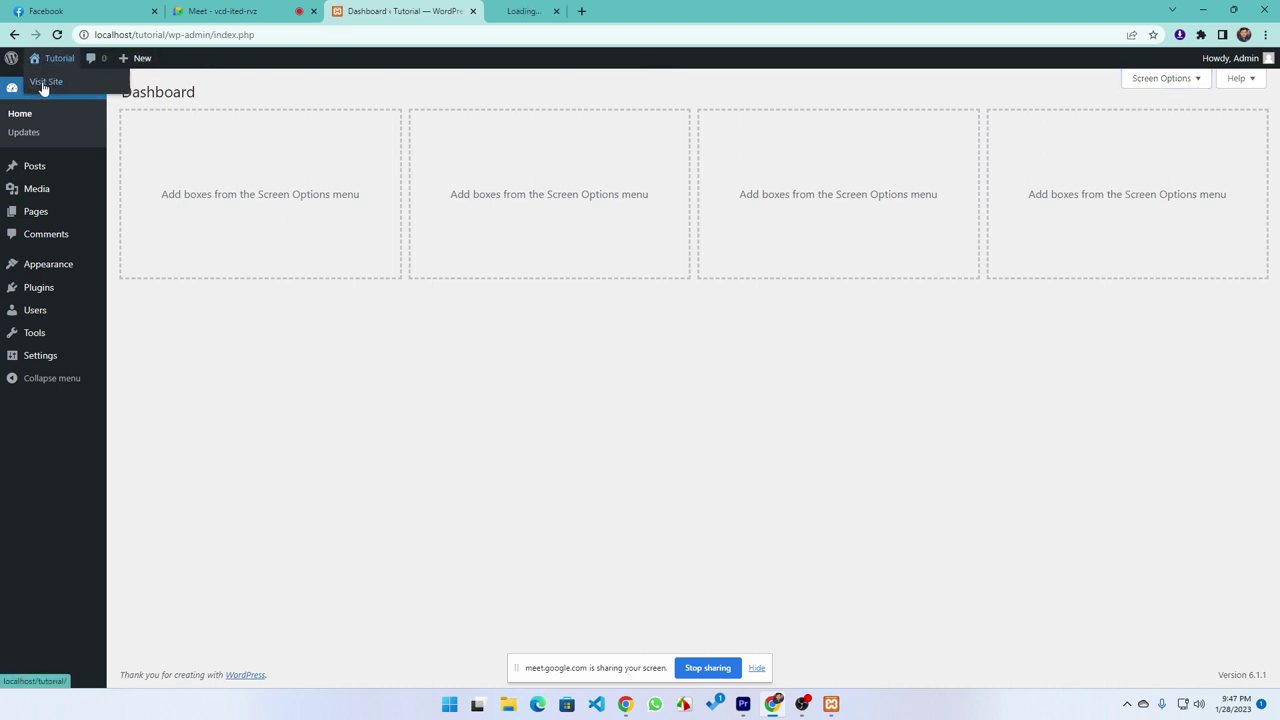
click(560, 14)
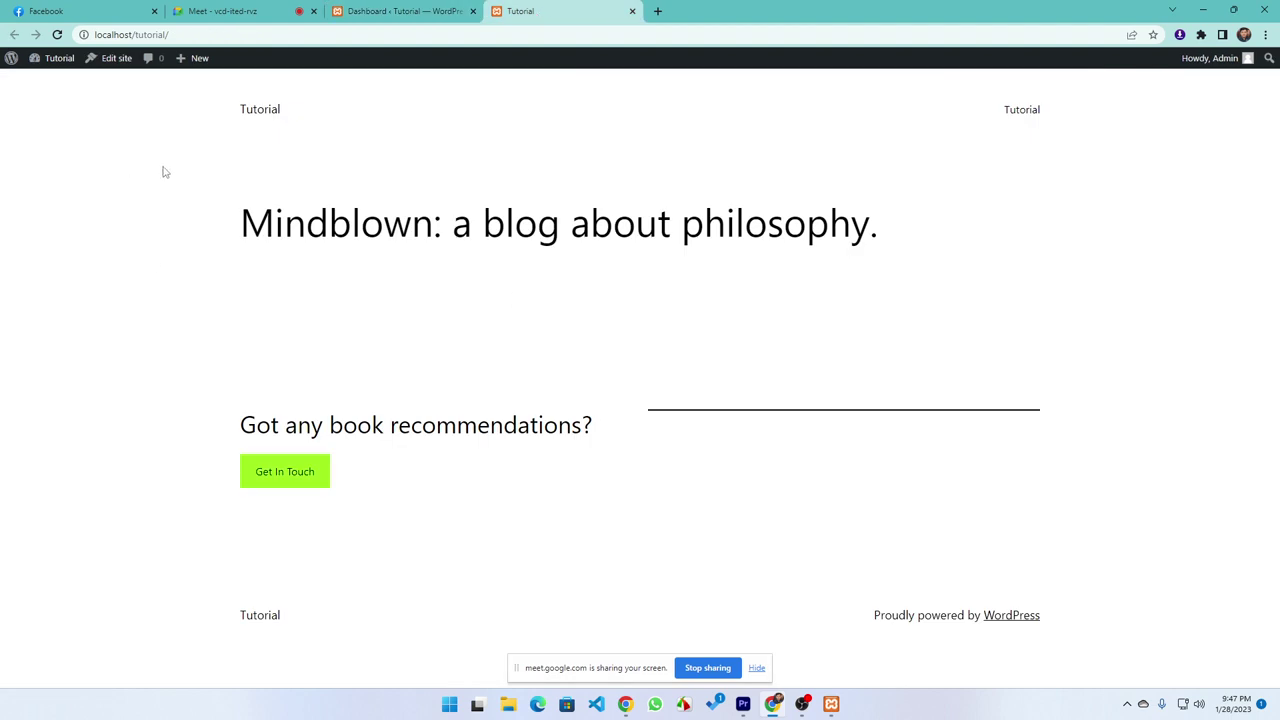
key(ctrl+a)
click(420, 11)
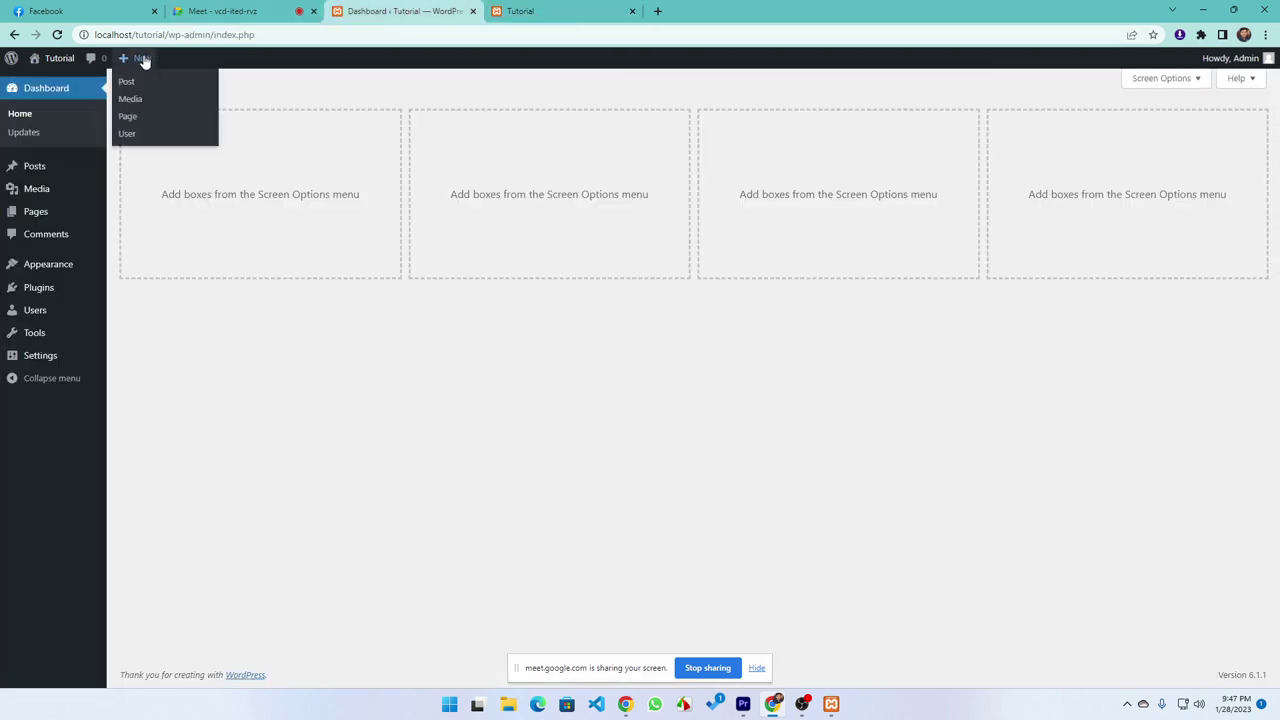
mouse_move(128, 63)
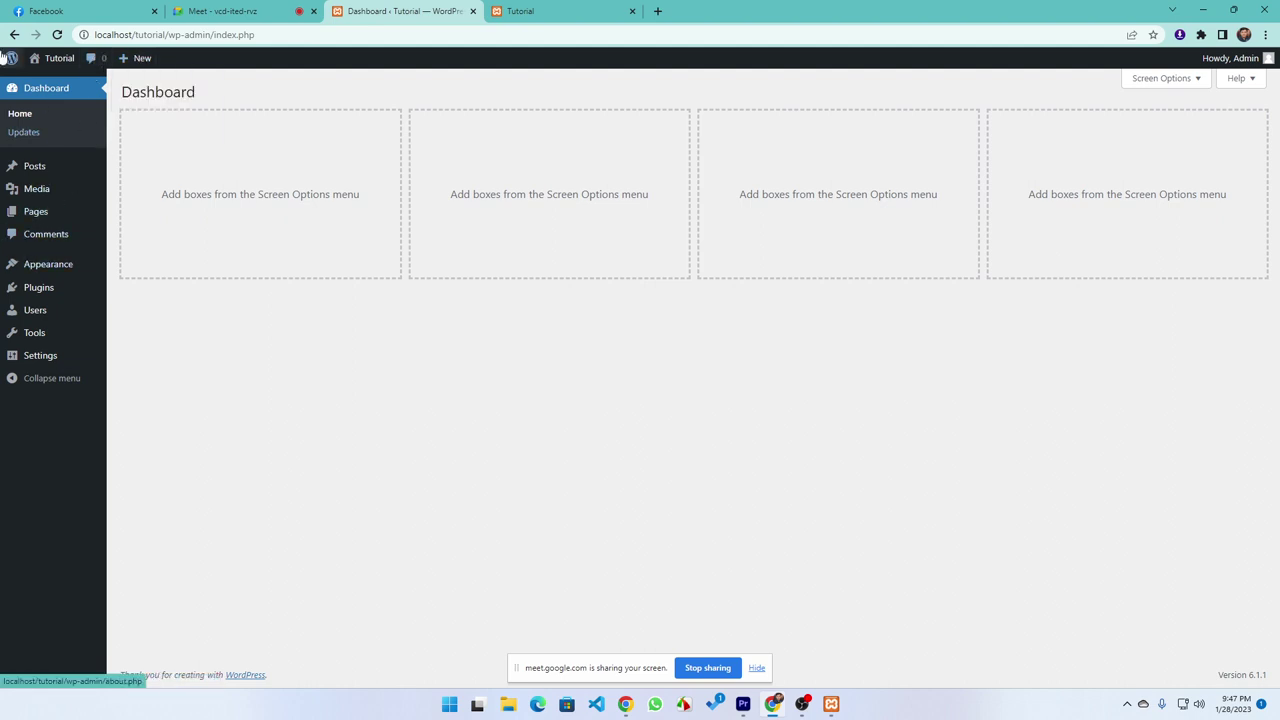
mouse_move(1265, 62)
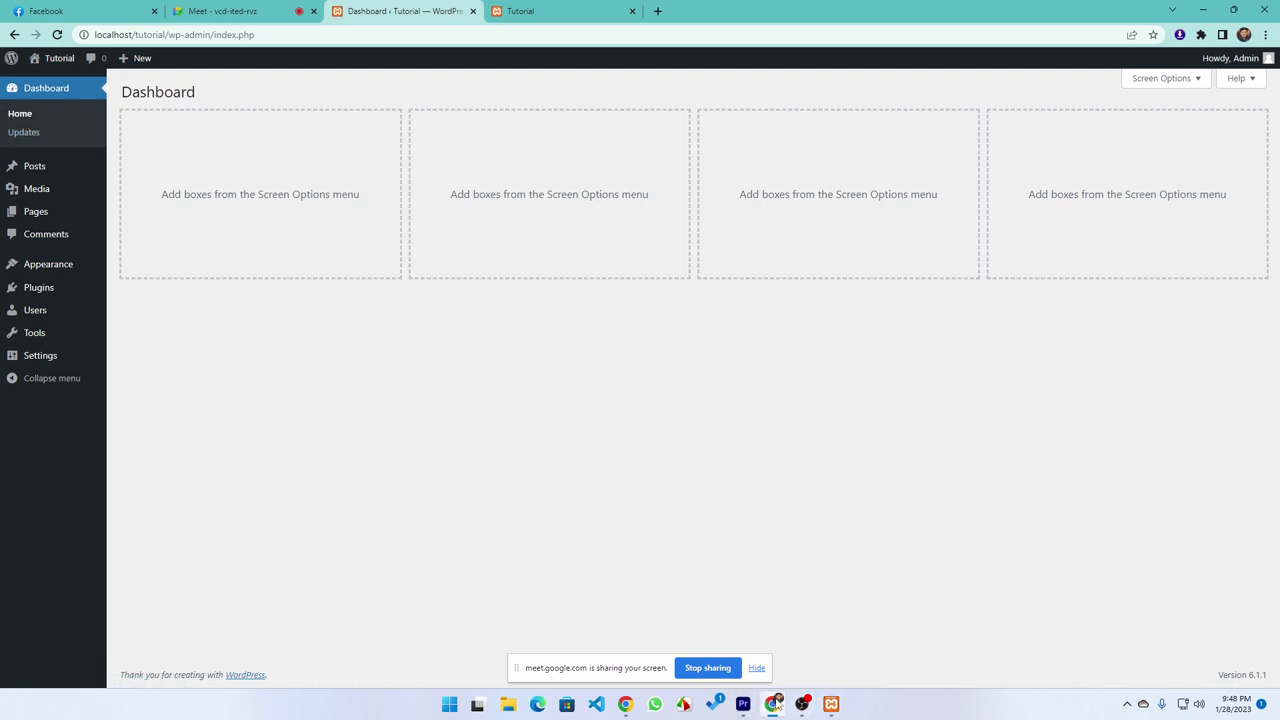
Admit the person waiting in the Meet call and close the duplicate Dashboard tab
key(ctrl+shift+Tab)
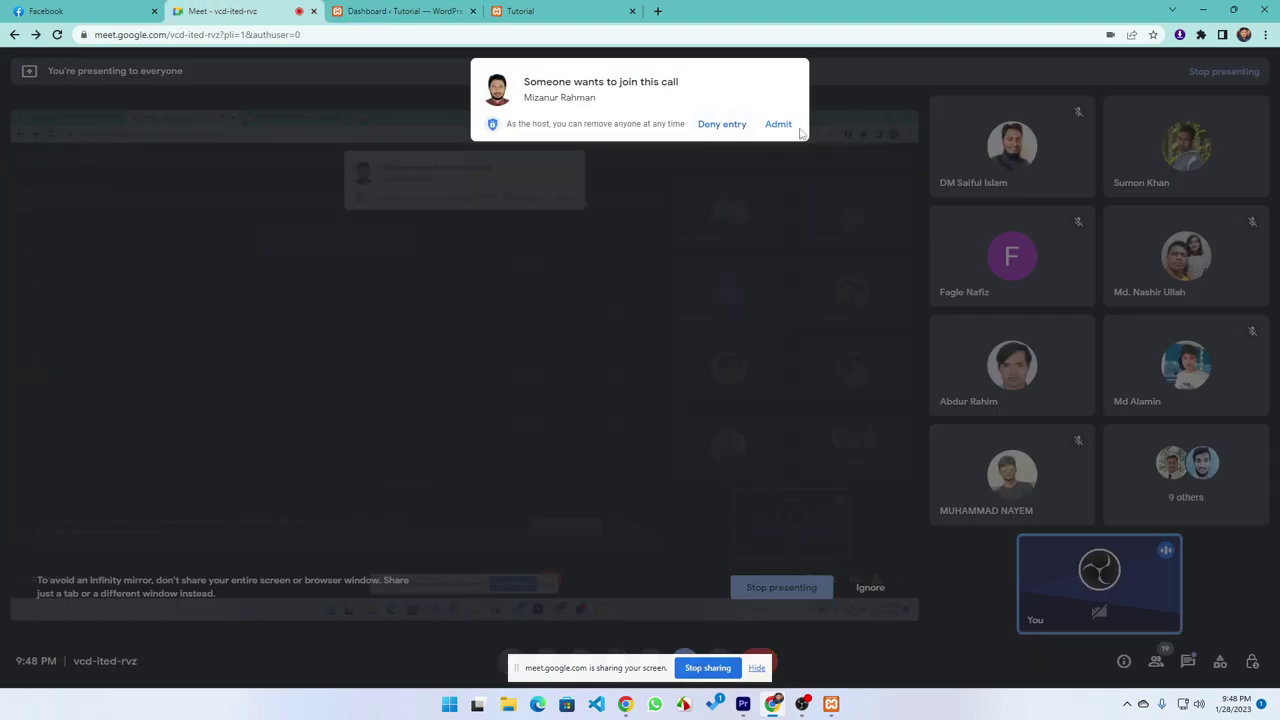
click(780, 125)
click(405, 11)
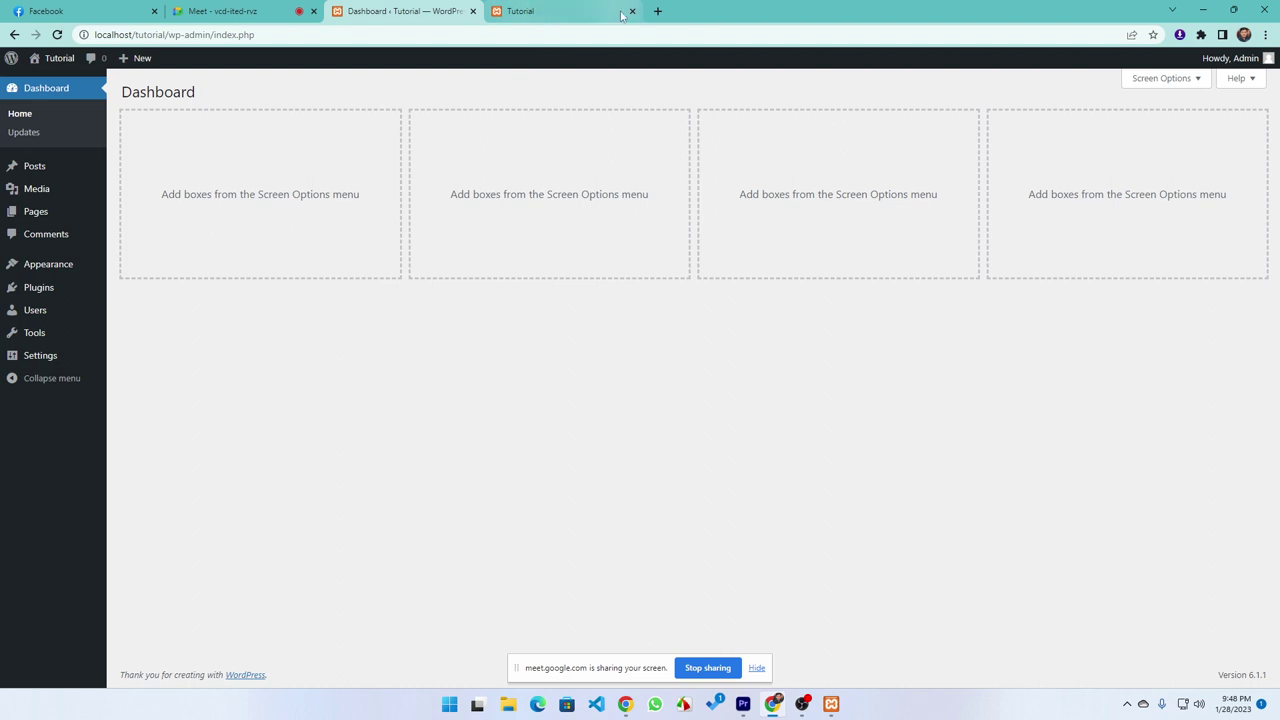
click(473, 11)
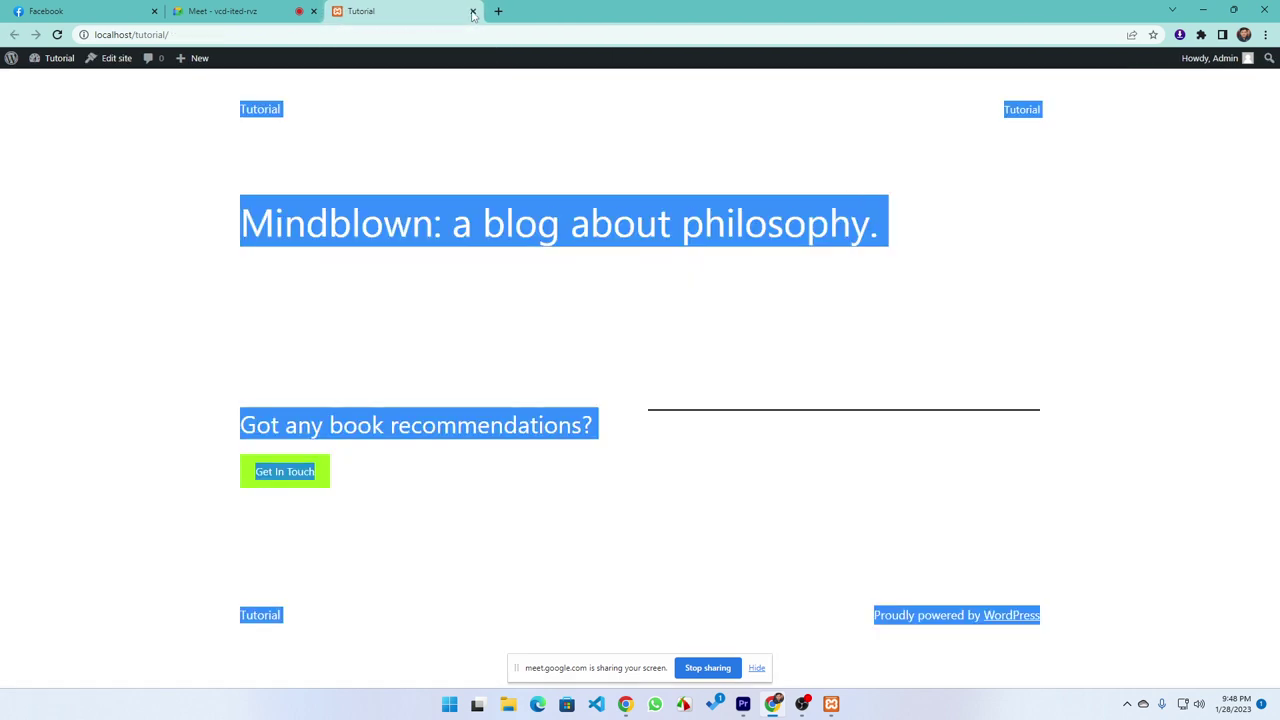
Go to the admin Dashboard from the site-name menu and open the Updates page
mouse_move(55, 58)
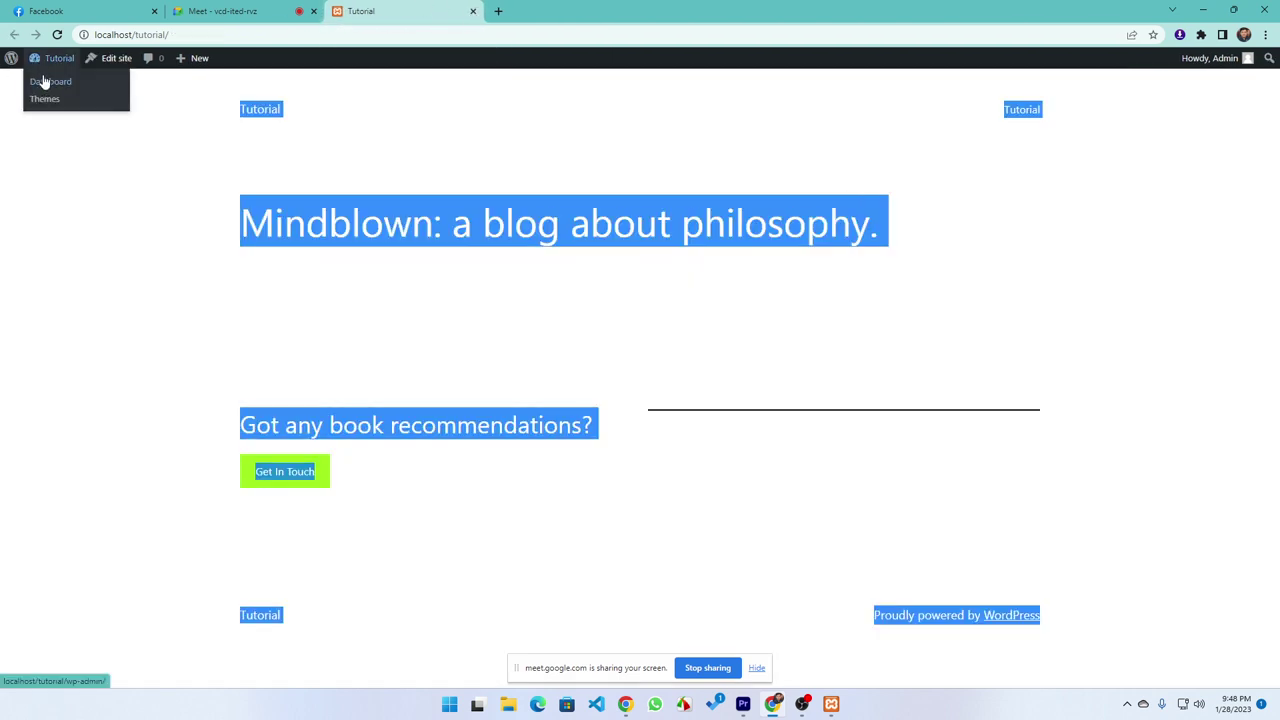
click(50, 84)
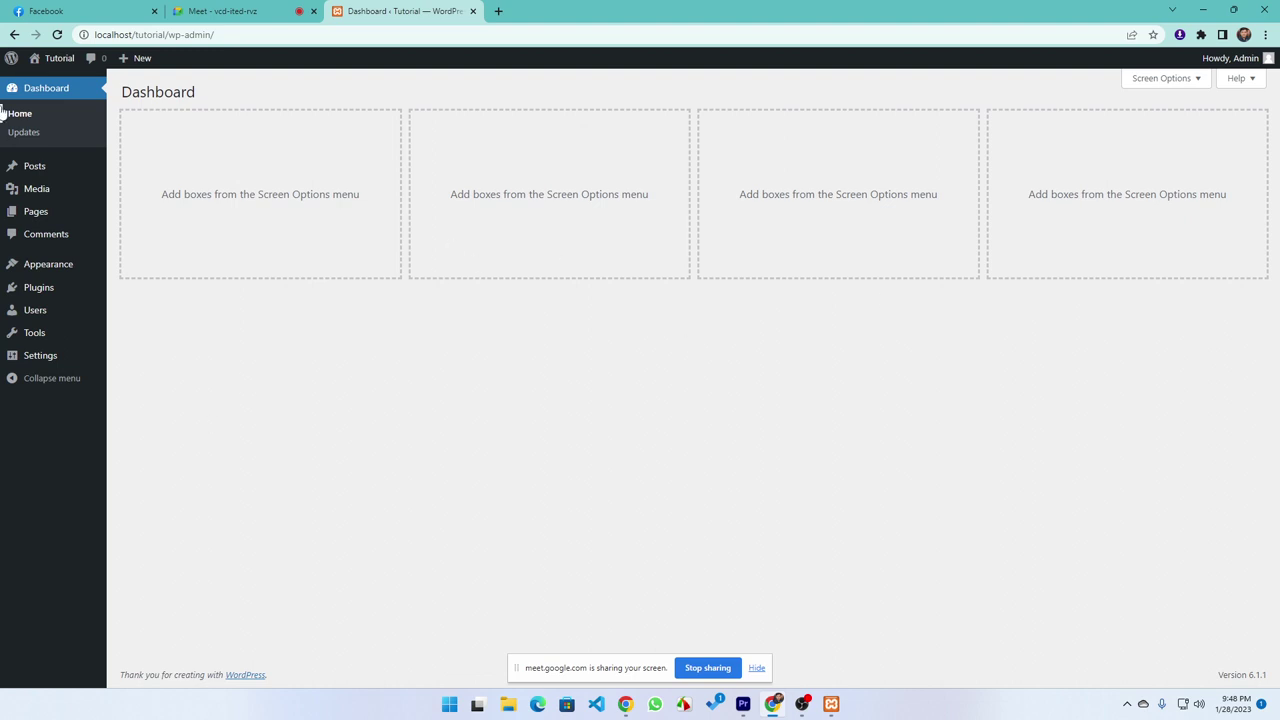
click(16, 135)
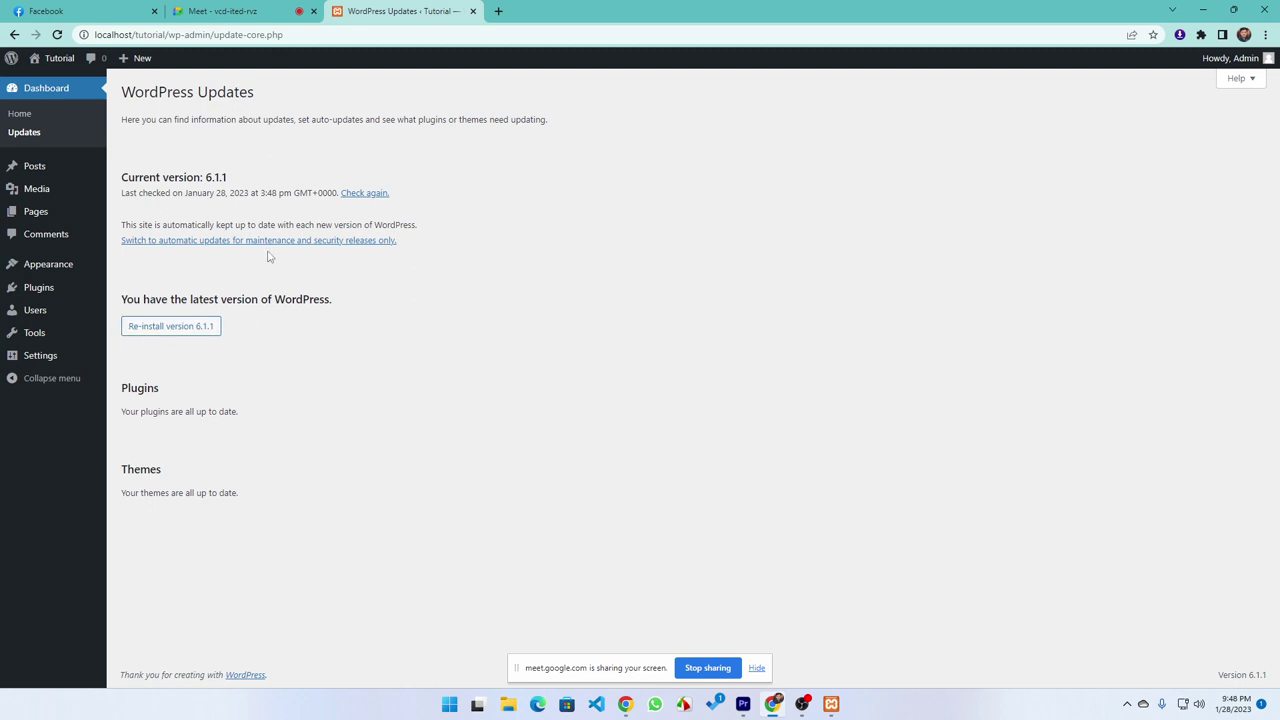
triple_click(1219, 676)
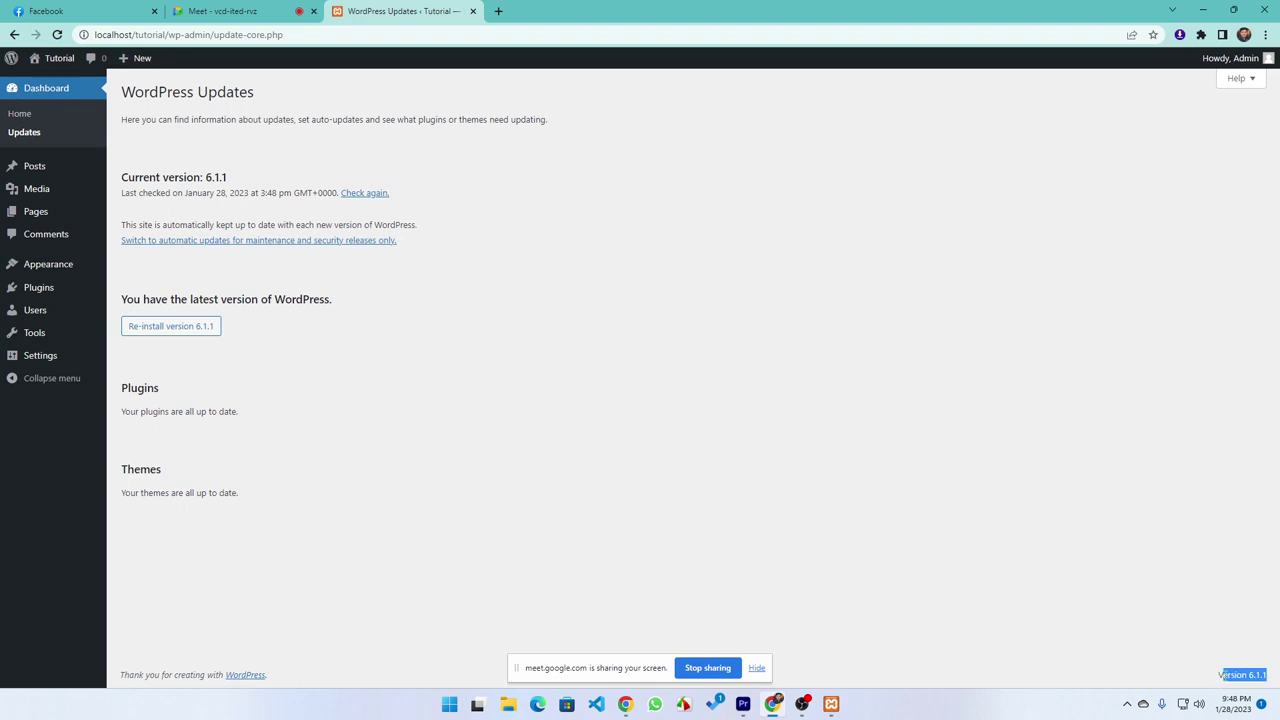
click(1152, 681)
drag(352, 307, 119, 299)
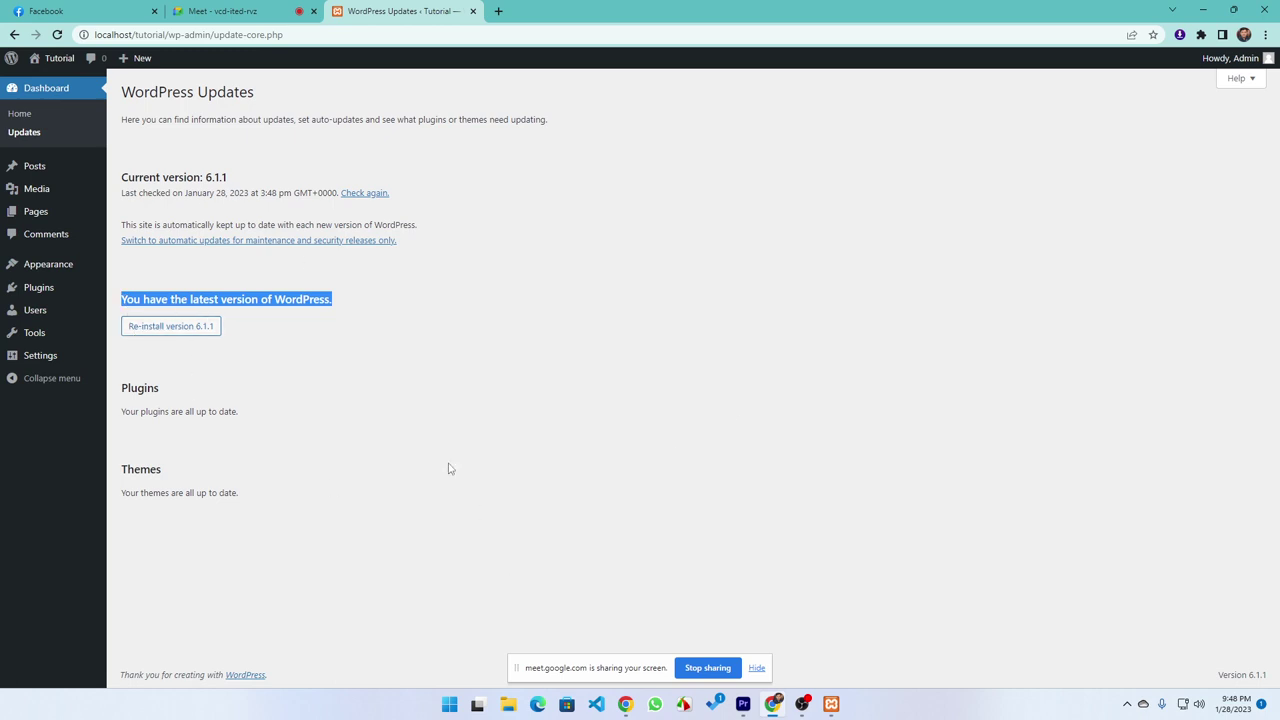
drag(400, 398, 118, 397)
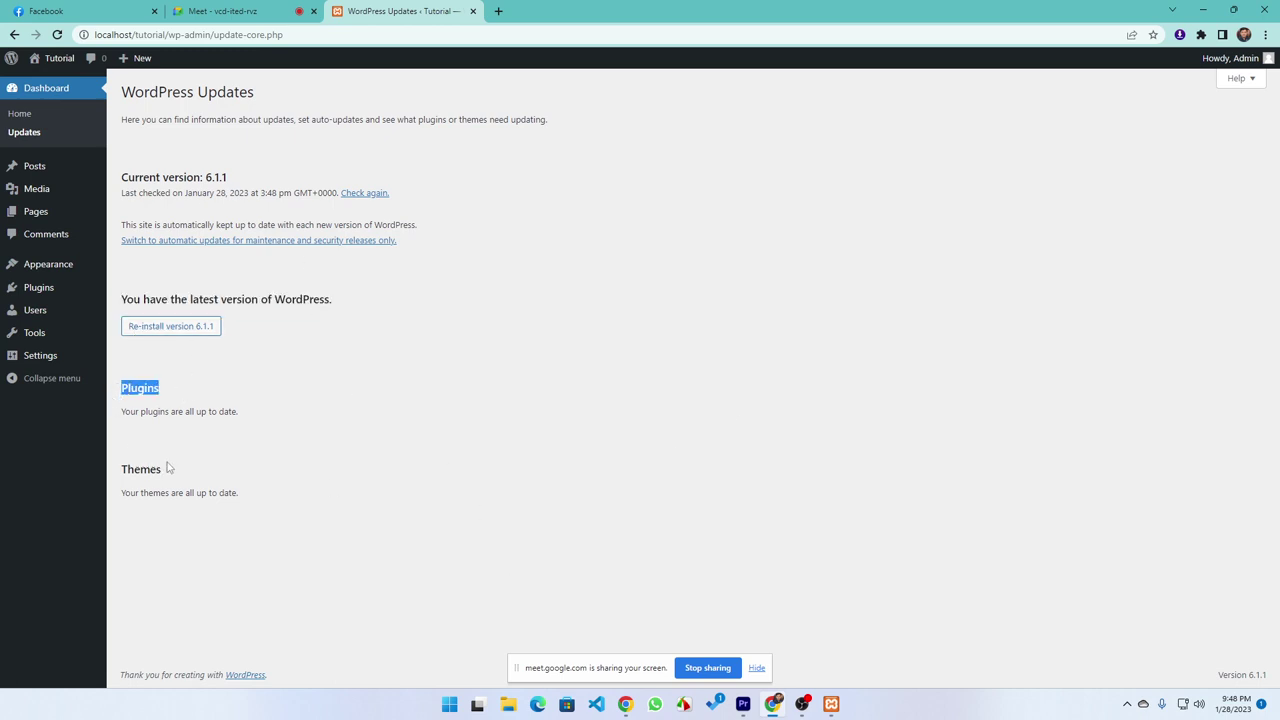
drag(168, 467, 121, 469)
click(284, 438)
drag(120, 415, 265, 418)
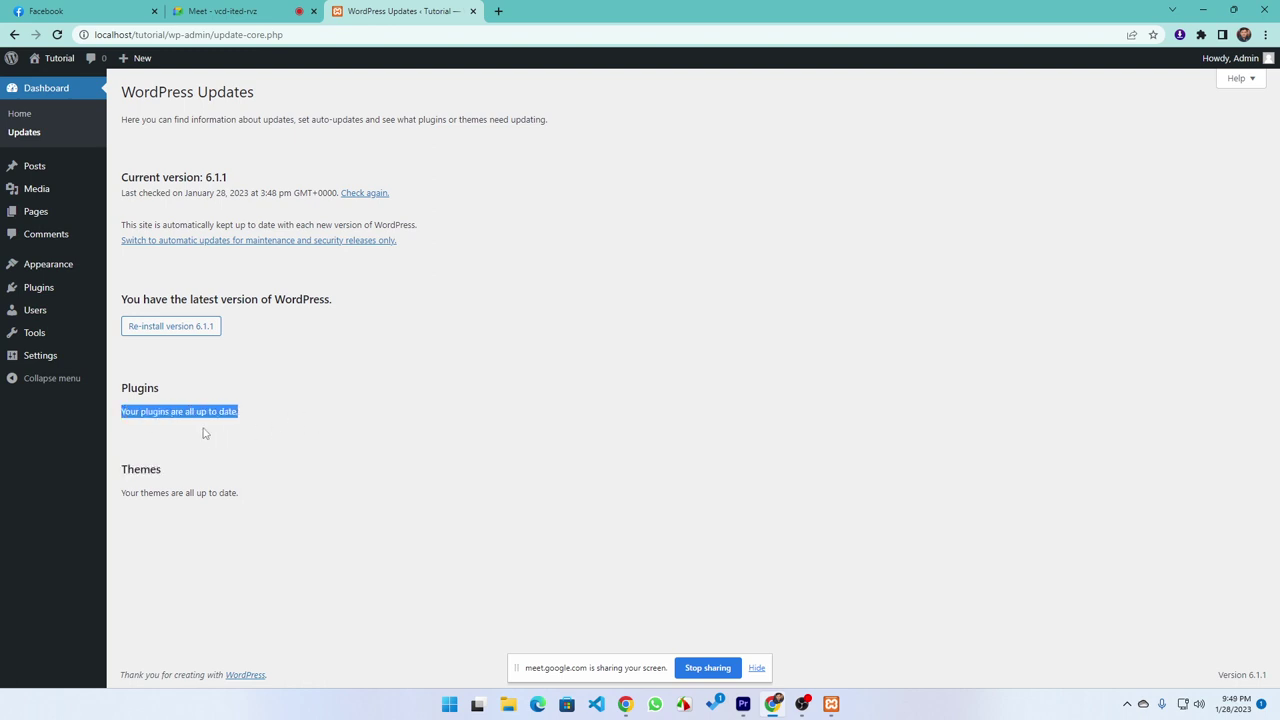
click(143, 431)
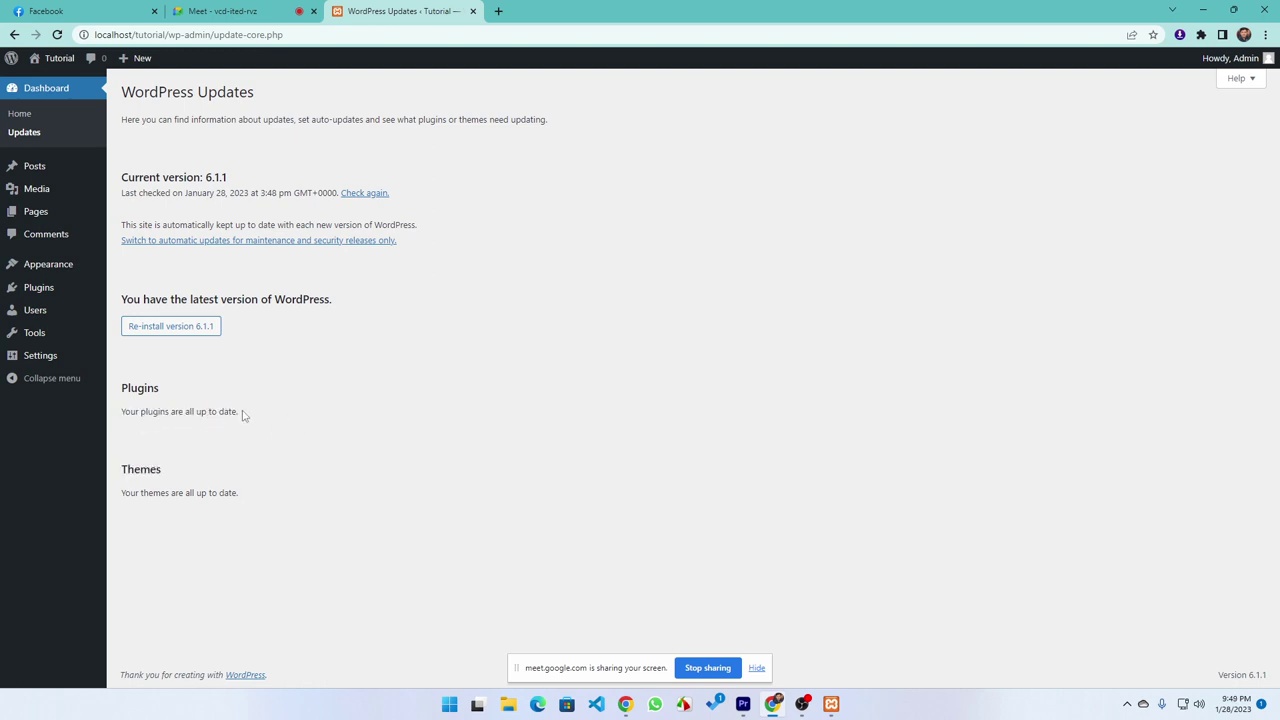
drag(248, 416, 118, 418)
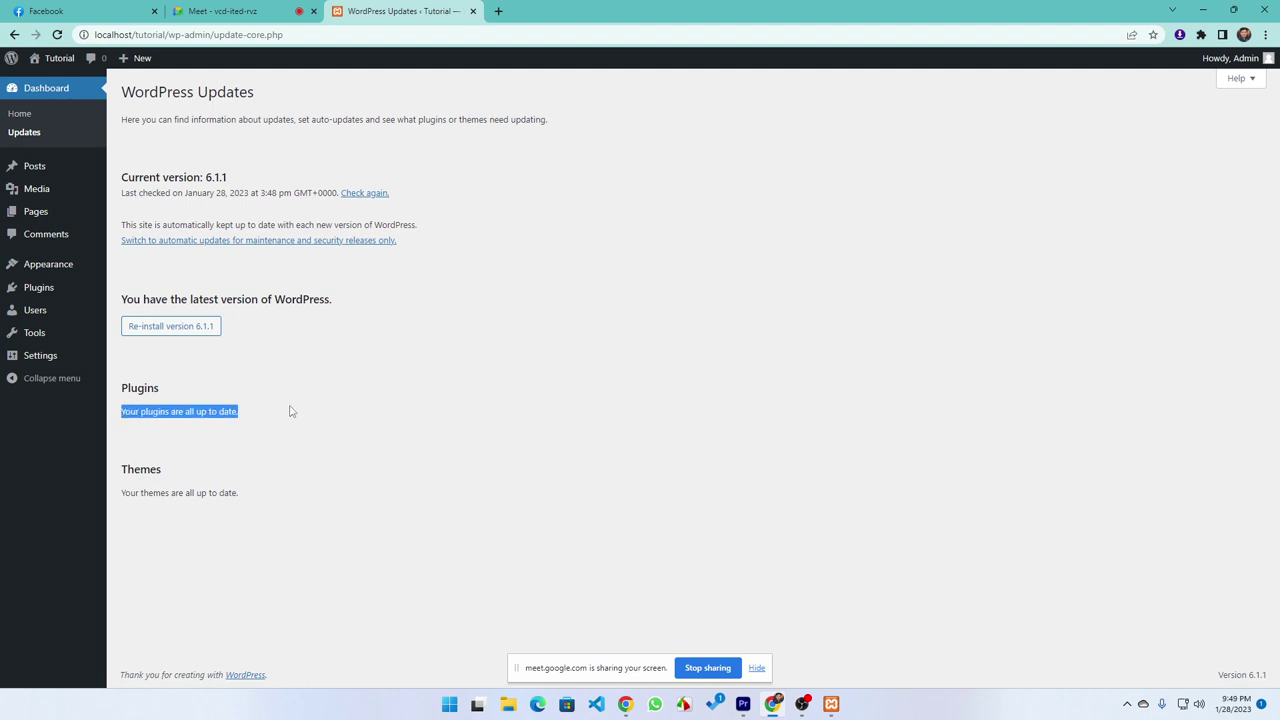
click(266, 411)
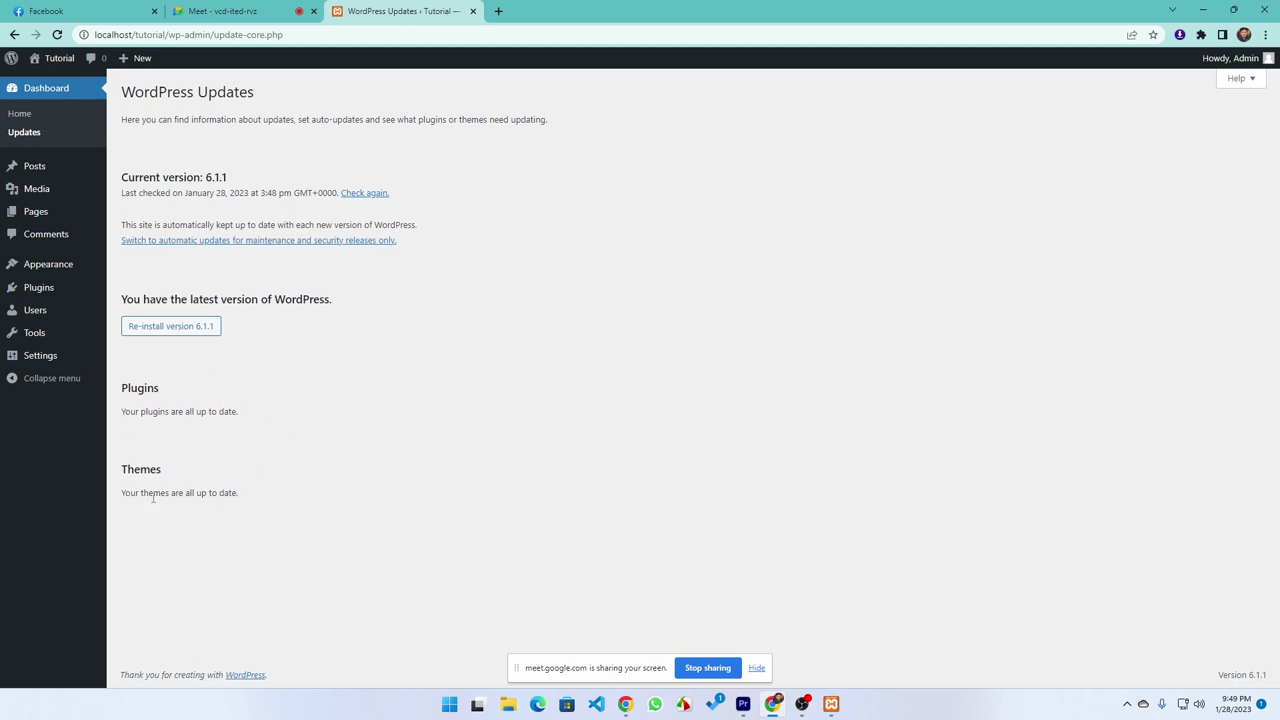
drag(110, 497, 286, 497)
click(172, 524)
click(248, 11)
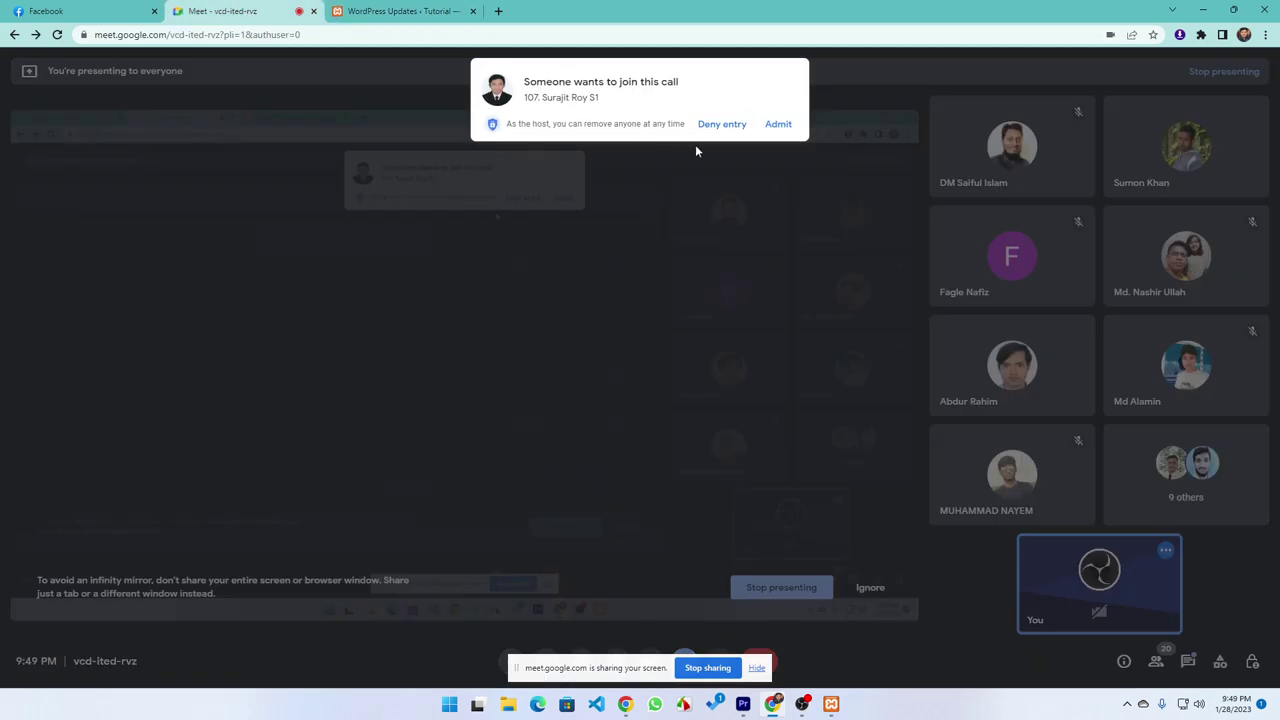
click(778, 124)
click(375, 11)
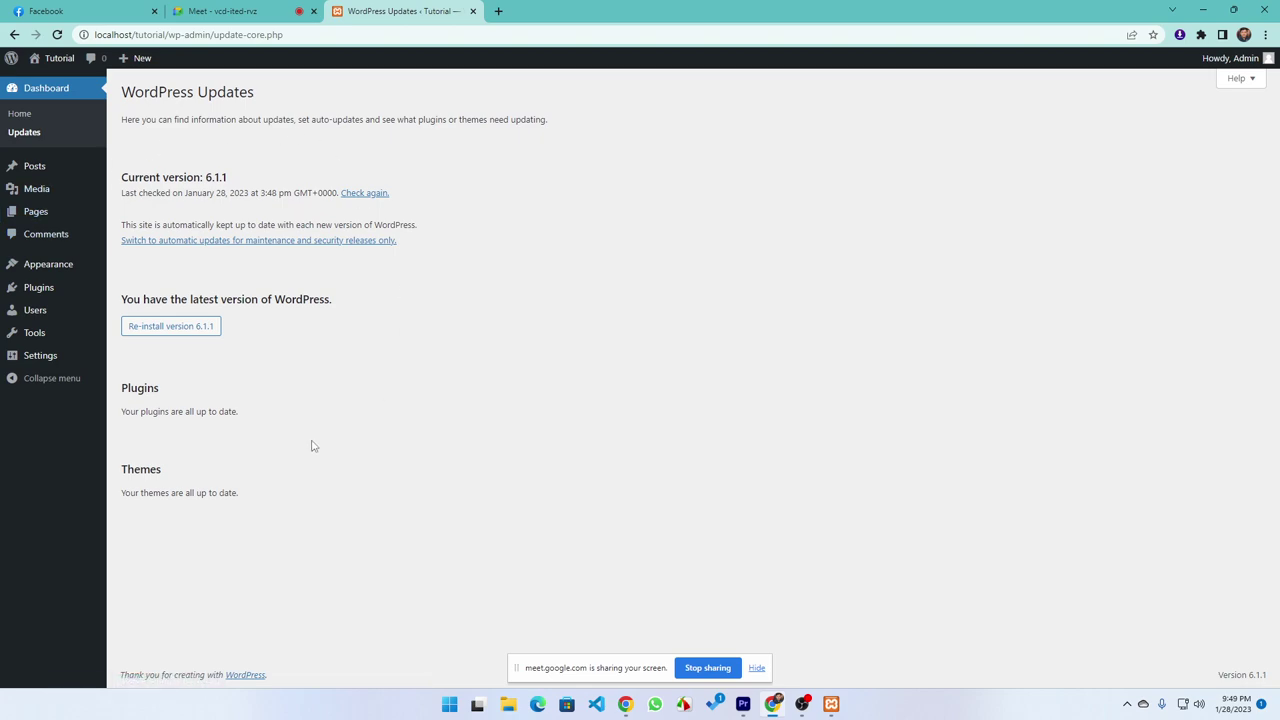
click(283, 12)
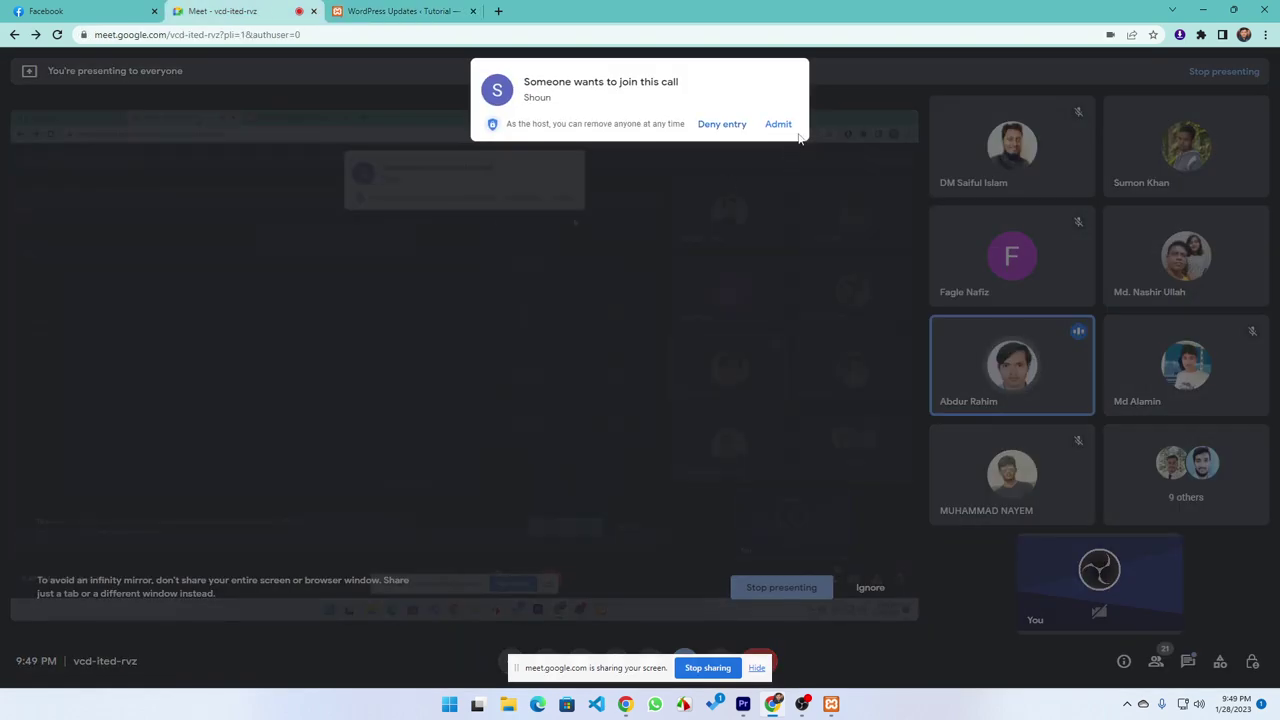
click(779, 126)
click(395, 11)
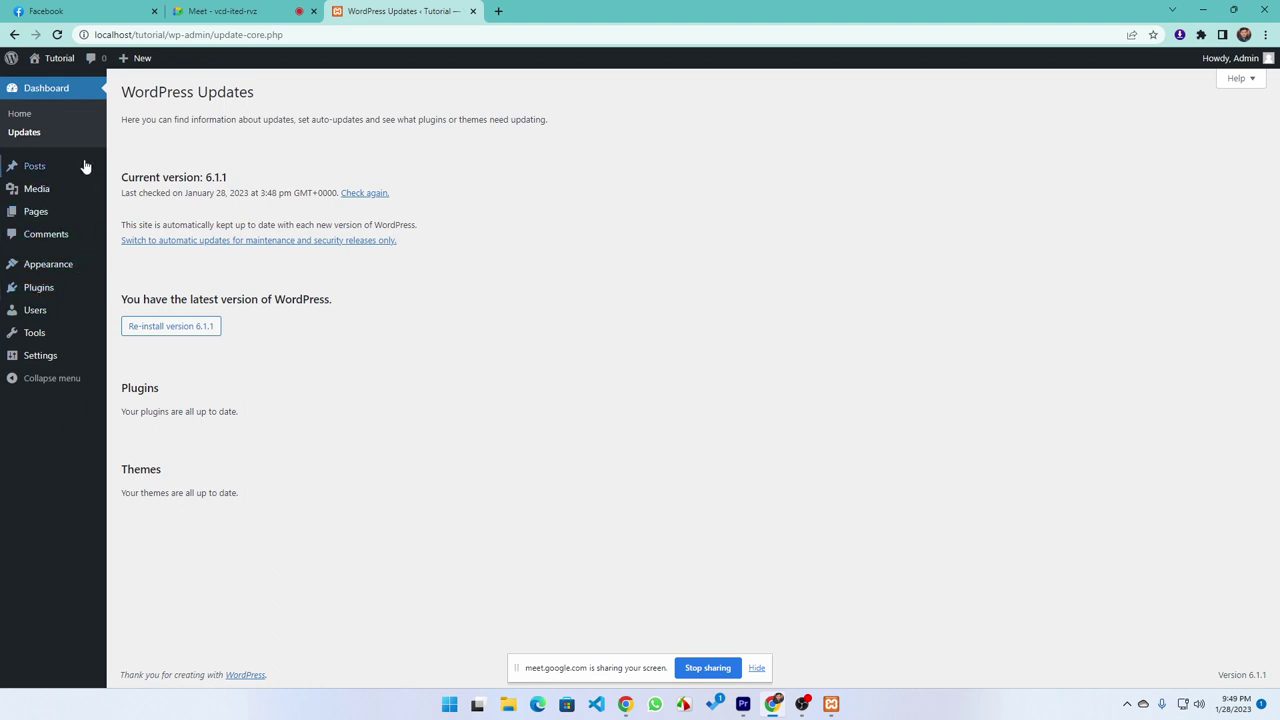
Open All Posts and admit the guest waiting in the Meet call
click(42, 168)
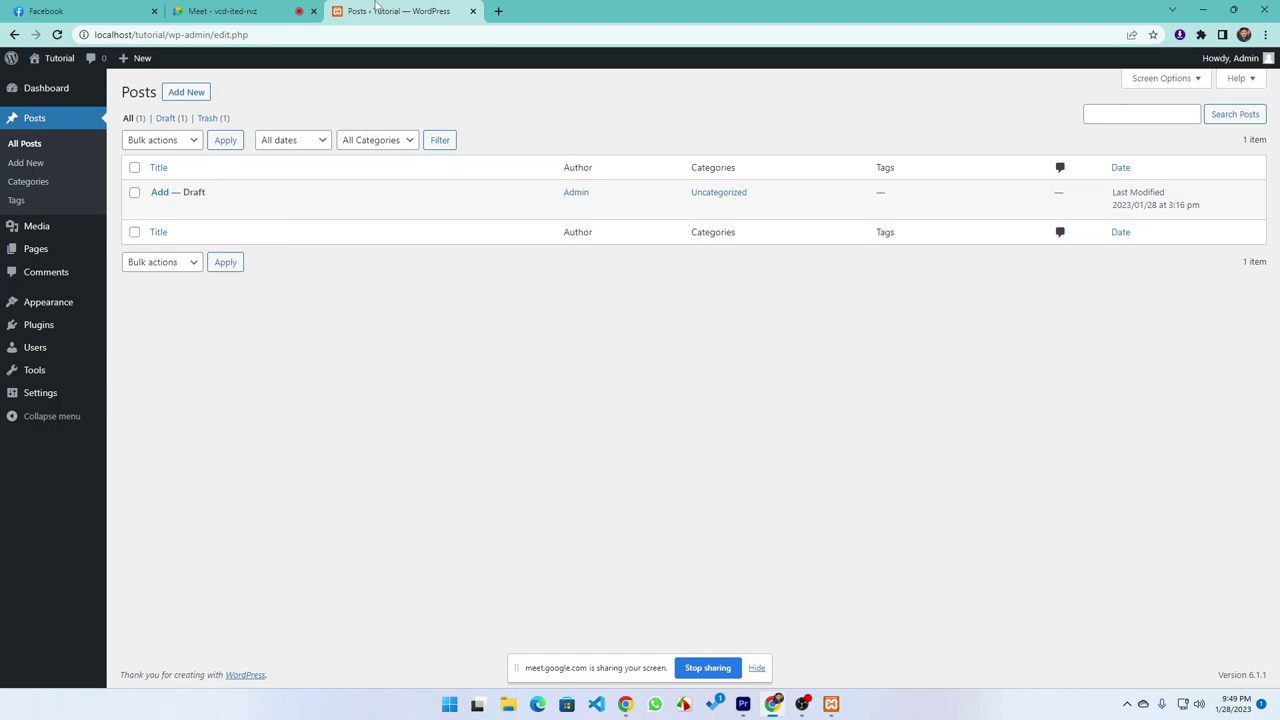
click(225, 11)
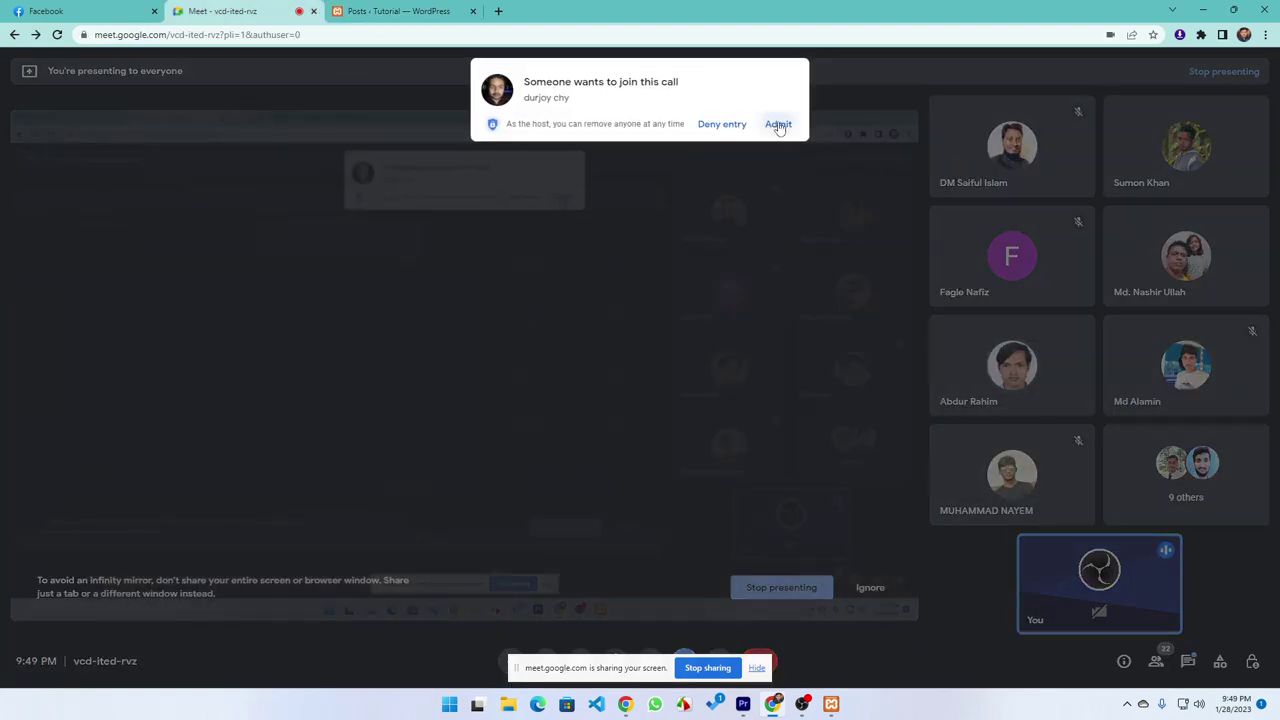
click(777, 126)
click(396, 14)
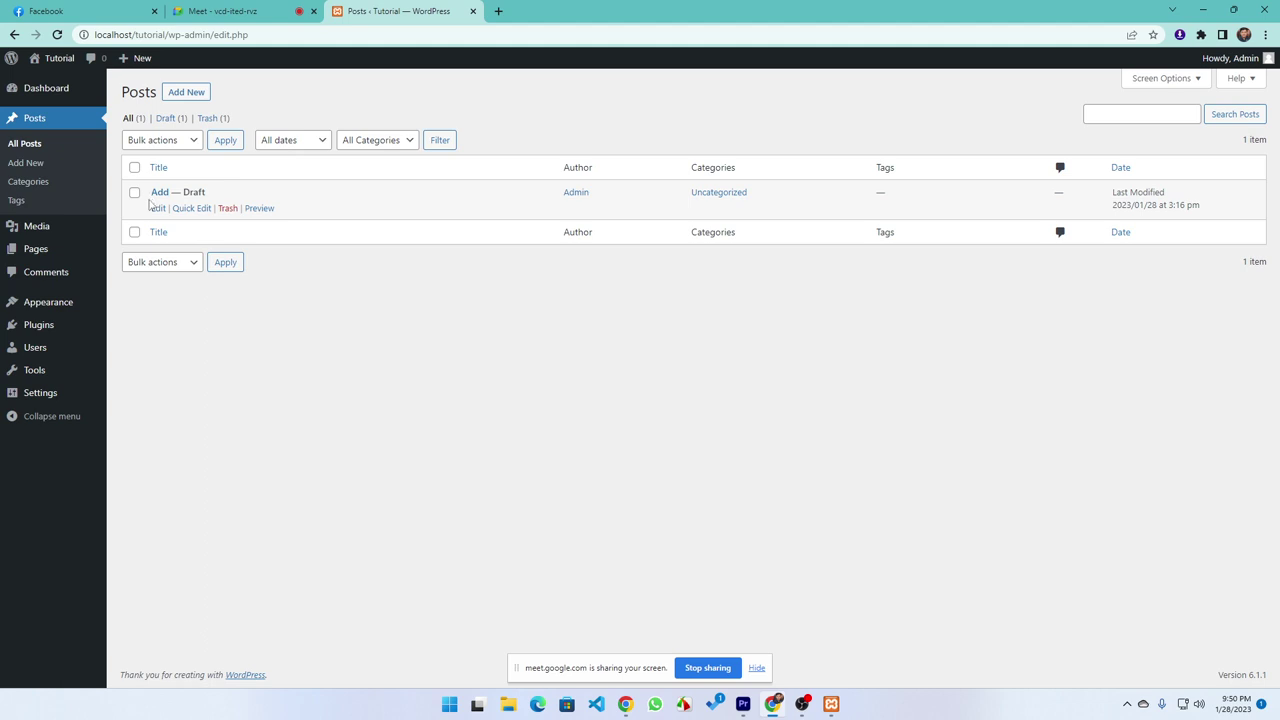
Zoom the Posts list to 125% and briefly check the system quick settings panel
key(ctrl+plus)
key(ctrl+plus)
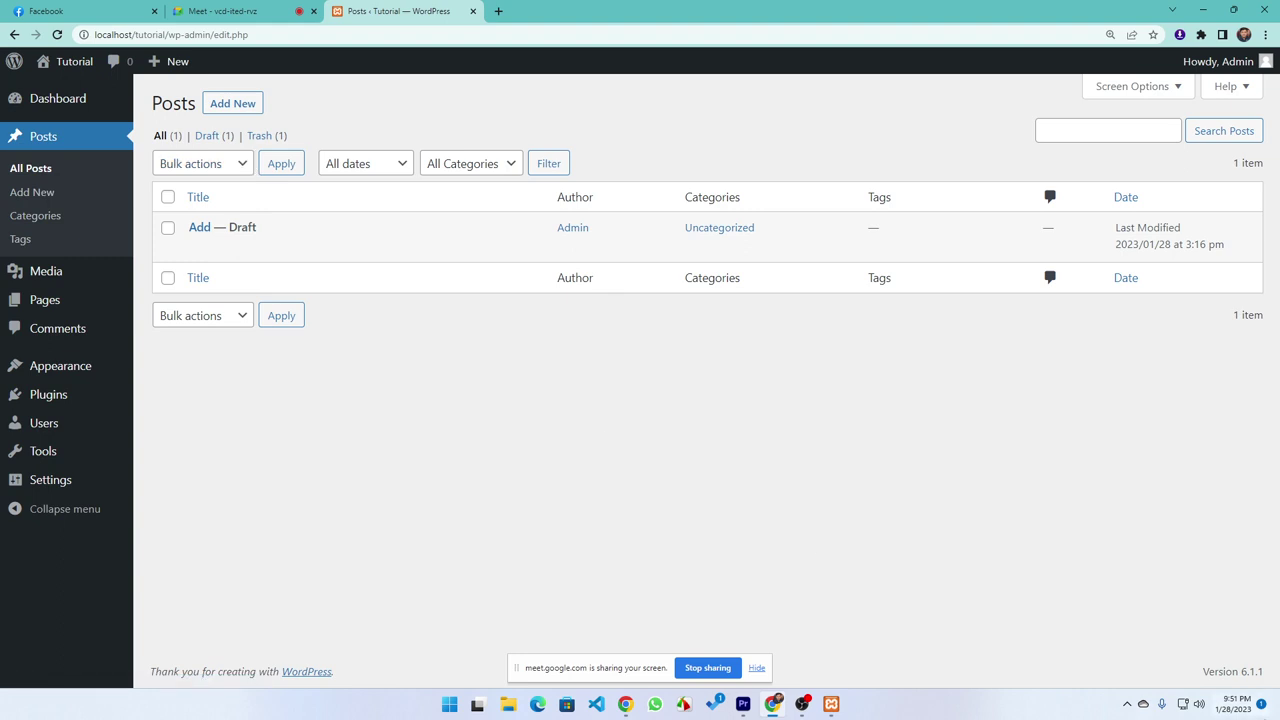
click(1197, 708)
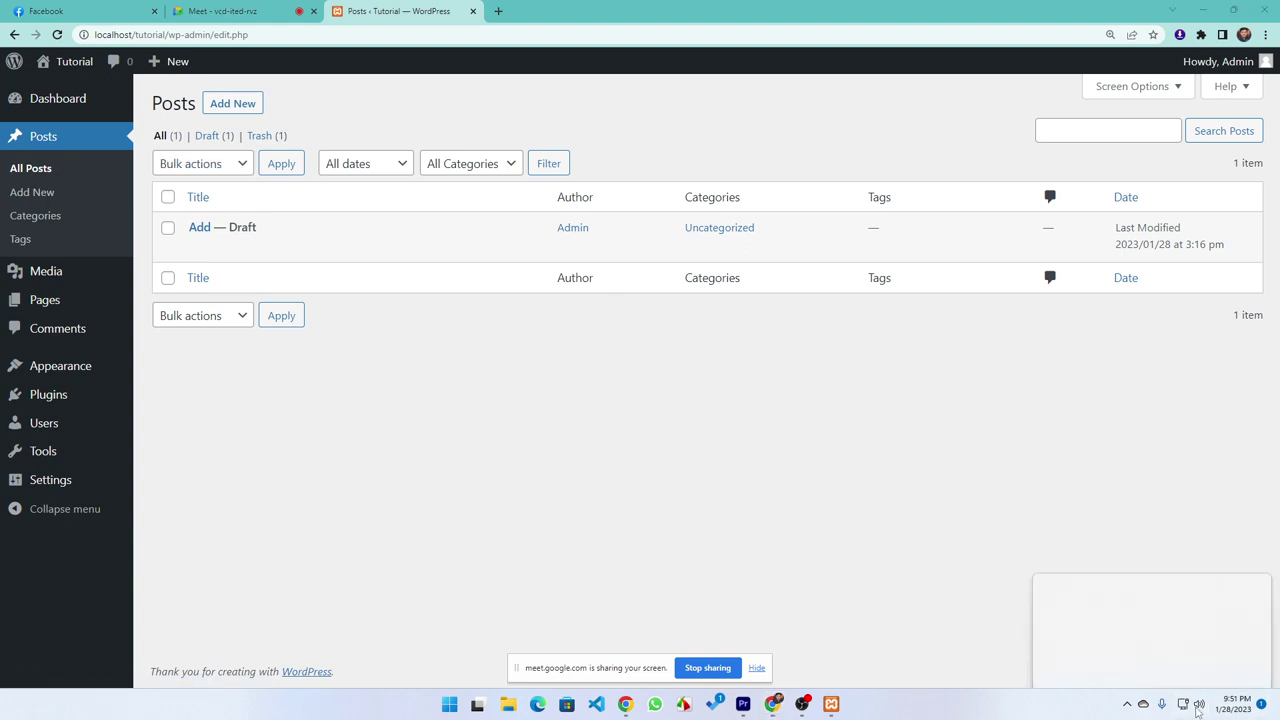
click(447, 457)
mouse_move(215, 225)
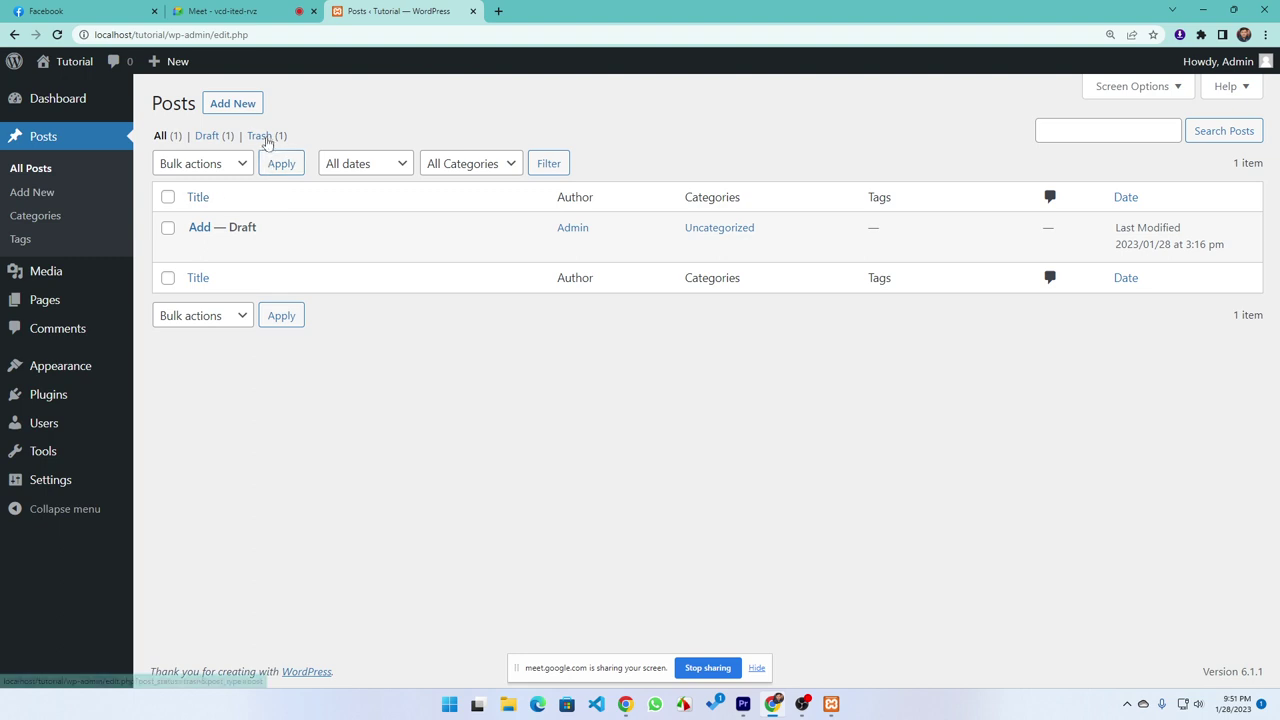
mouse_move(96, 447)
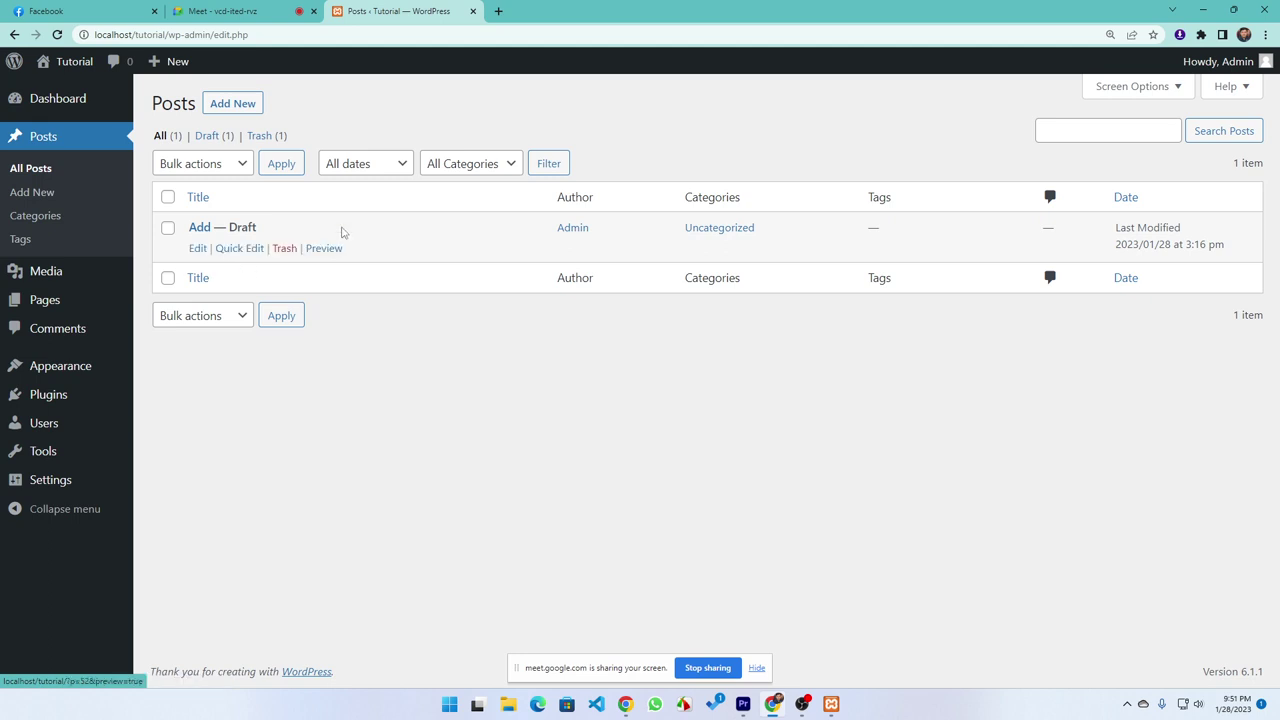
Start a new blank post and admit the person waiting in the video call
click(232, 106)
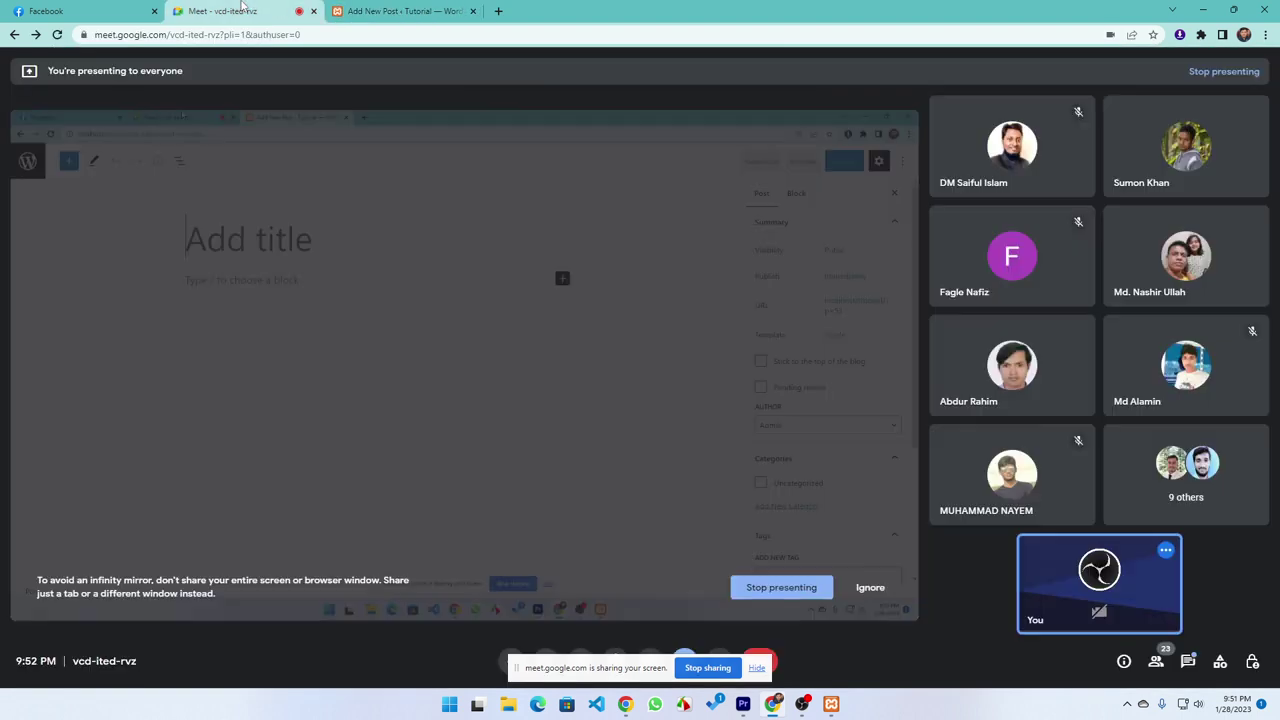
click(225, 11)
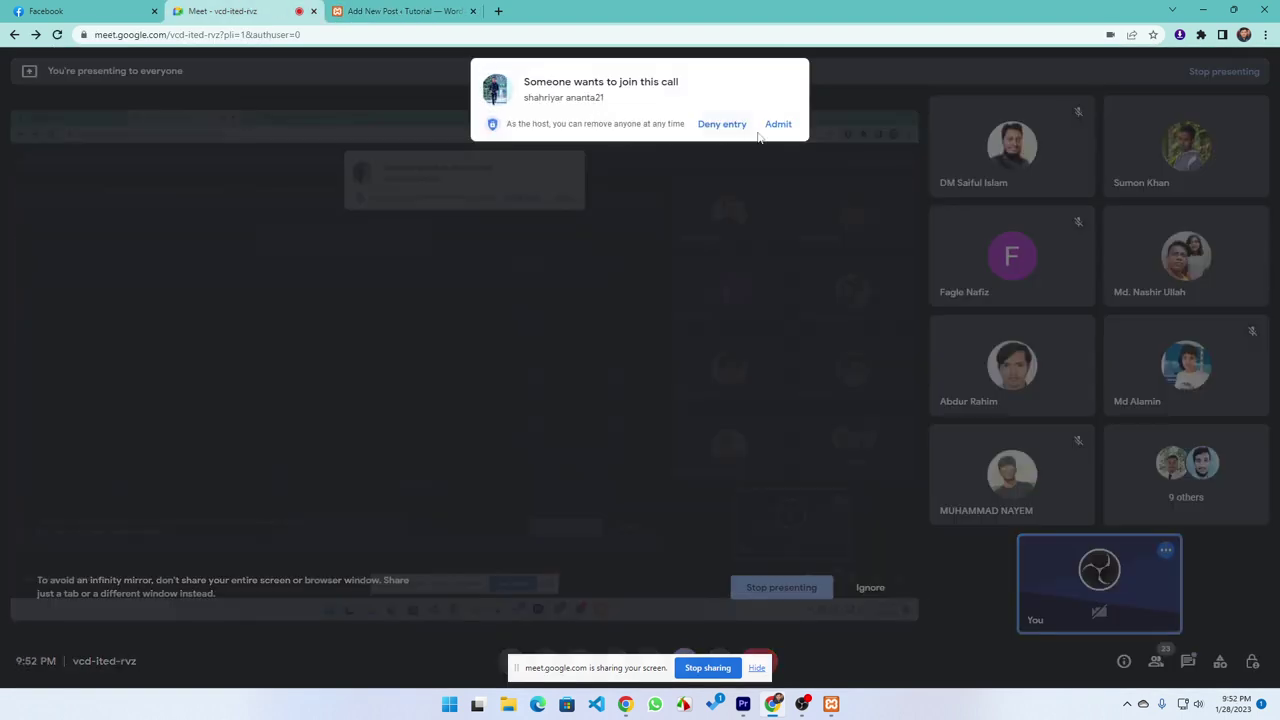
click(779, 124)
Open a new browser tab beside the editor and begin searching 'loren'
click(403, 11)
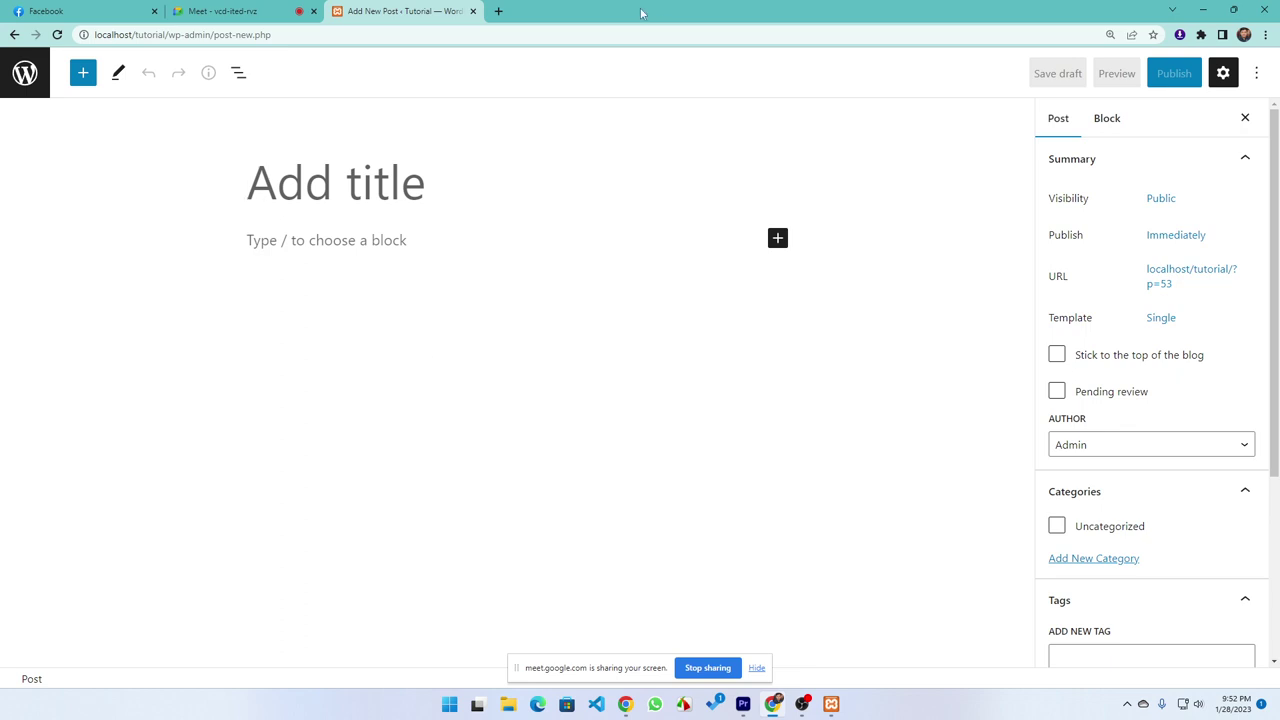
click(498, 11)
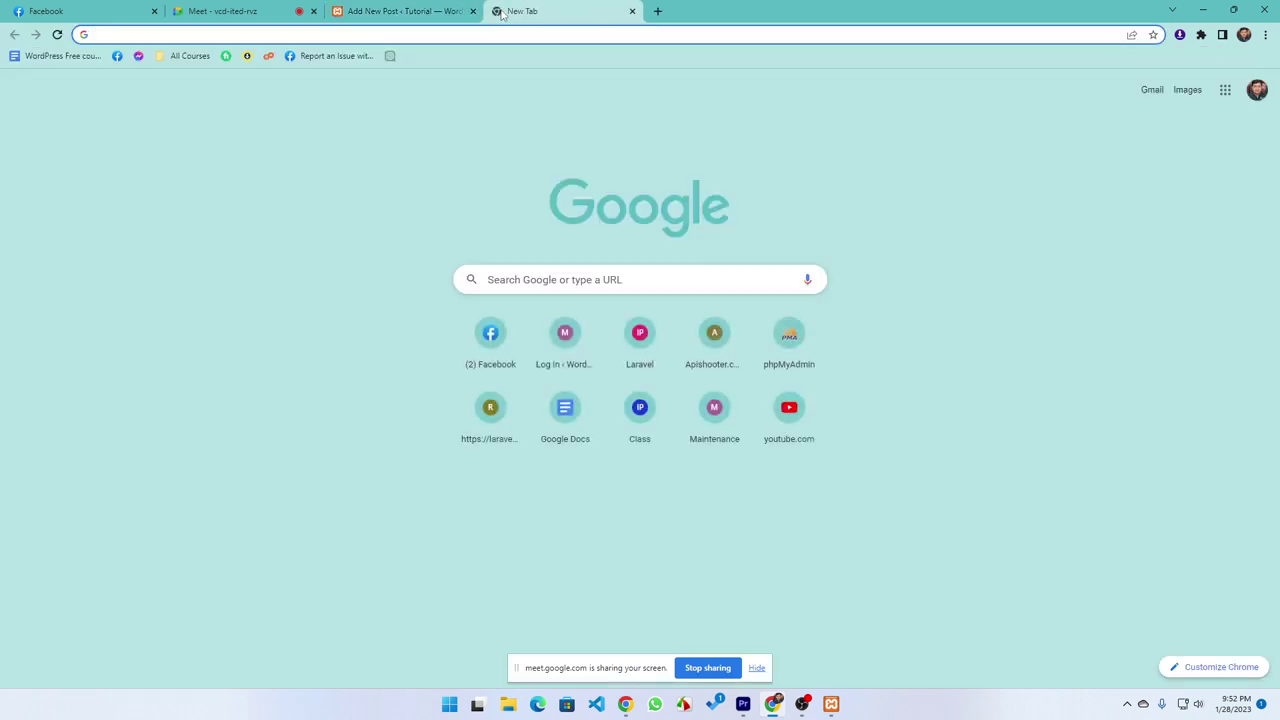
text(lore)
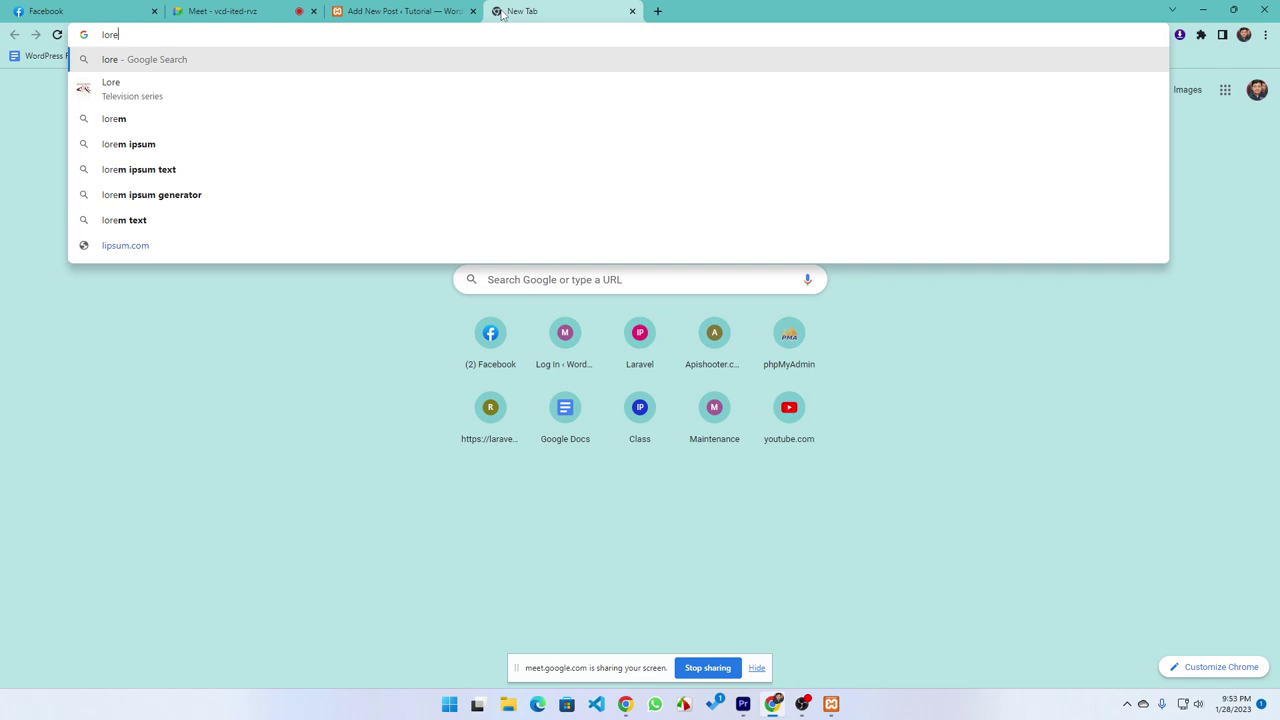
text(n)
Search for 'lorem ipsum' and open the lipsum.com result
key(BackSpace)
text(m)
key(Down)
key(Return)
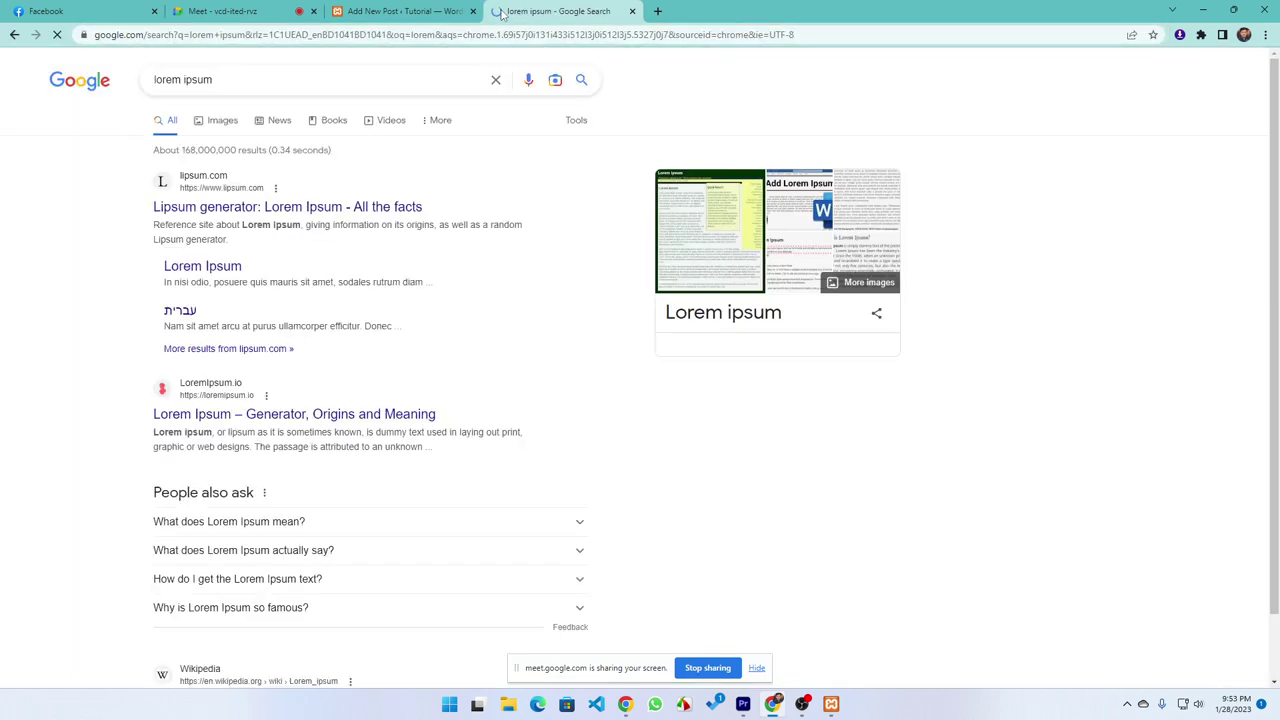
click(160, 208)
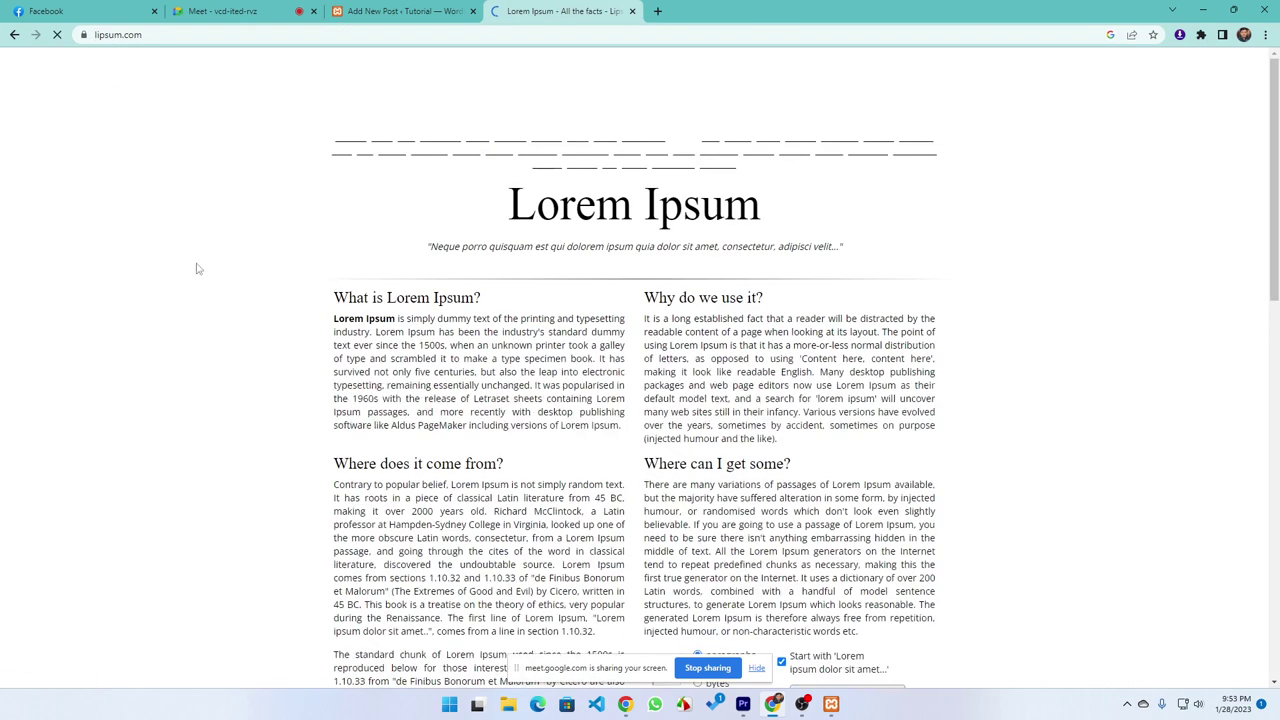
Copy the 'What is Lorem Ipsum?' heading and return to the post editor
drag(627, 437, 334, 319)
drag(516, 301, 334, 297)
key(ctrl+c)
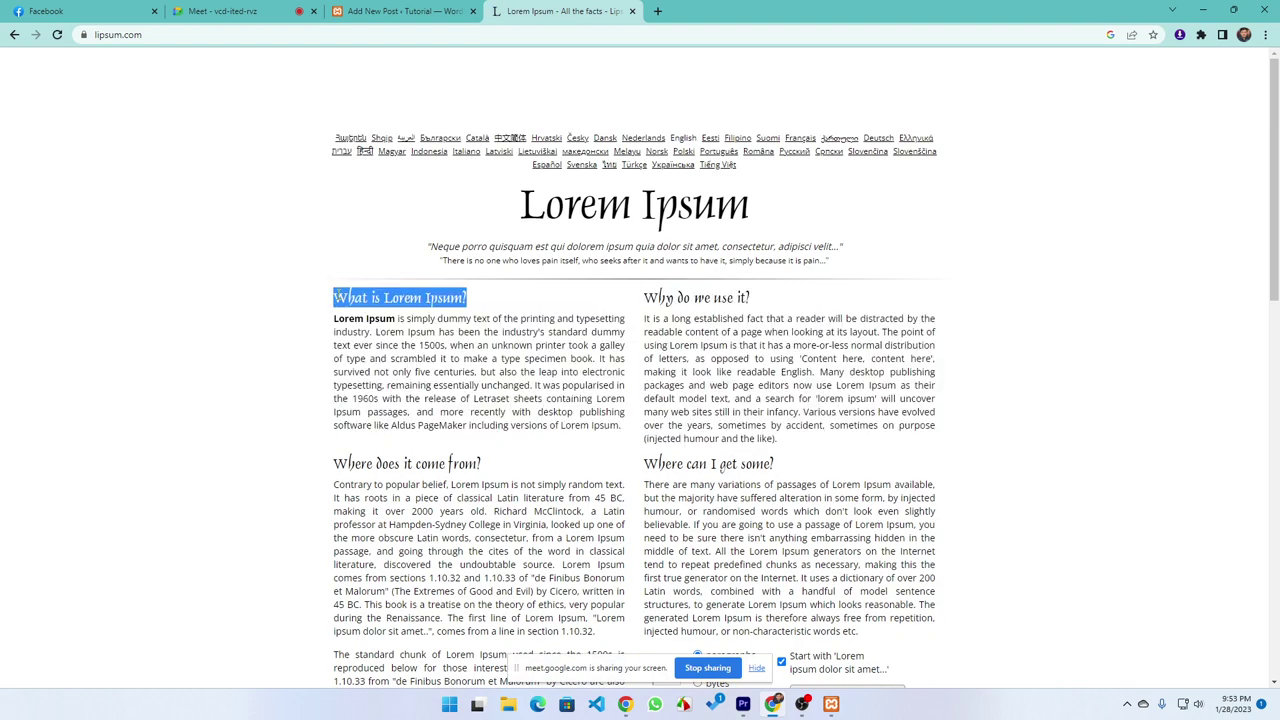
click(443, 14)
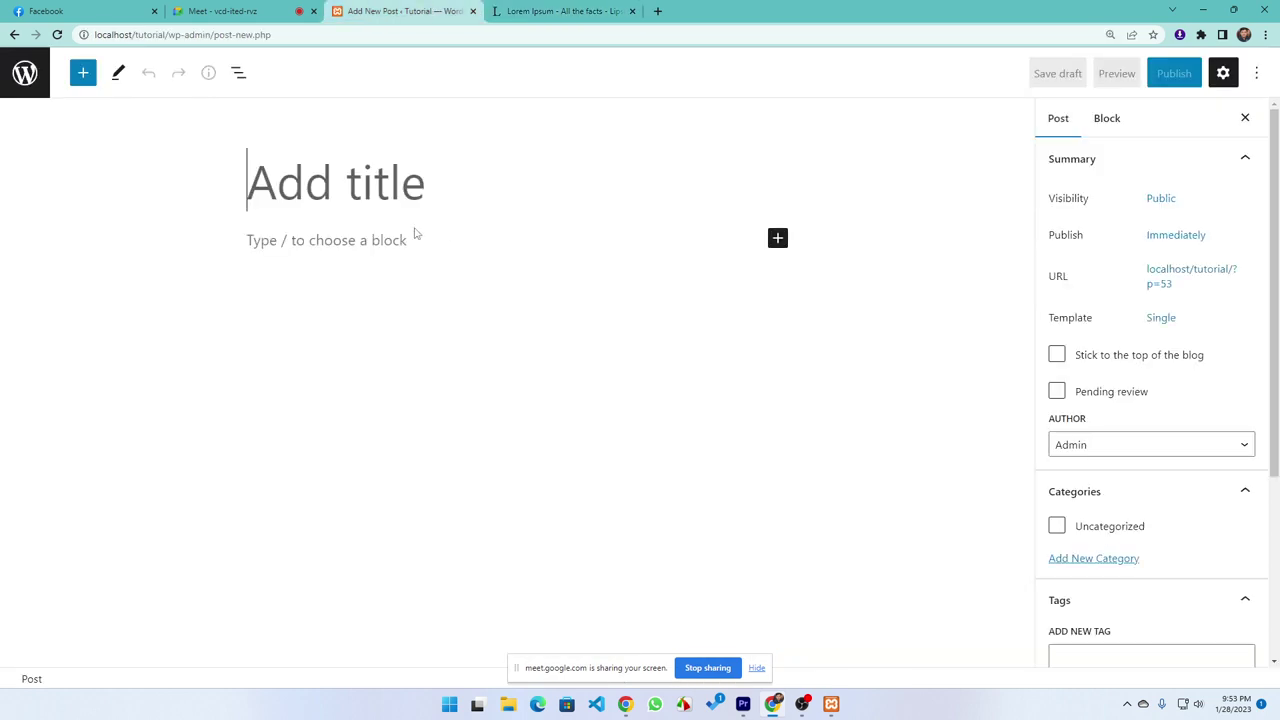
Paste 'What is Lorem Ipsum?' as the title and paste copied lipsum sections into the body
key(ctrl+v)
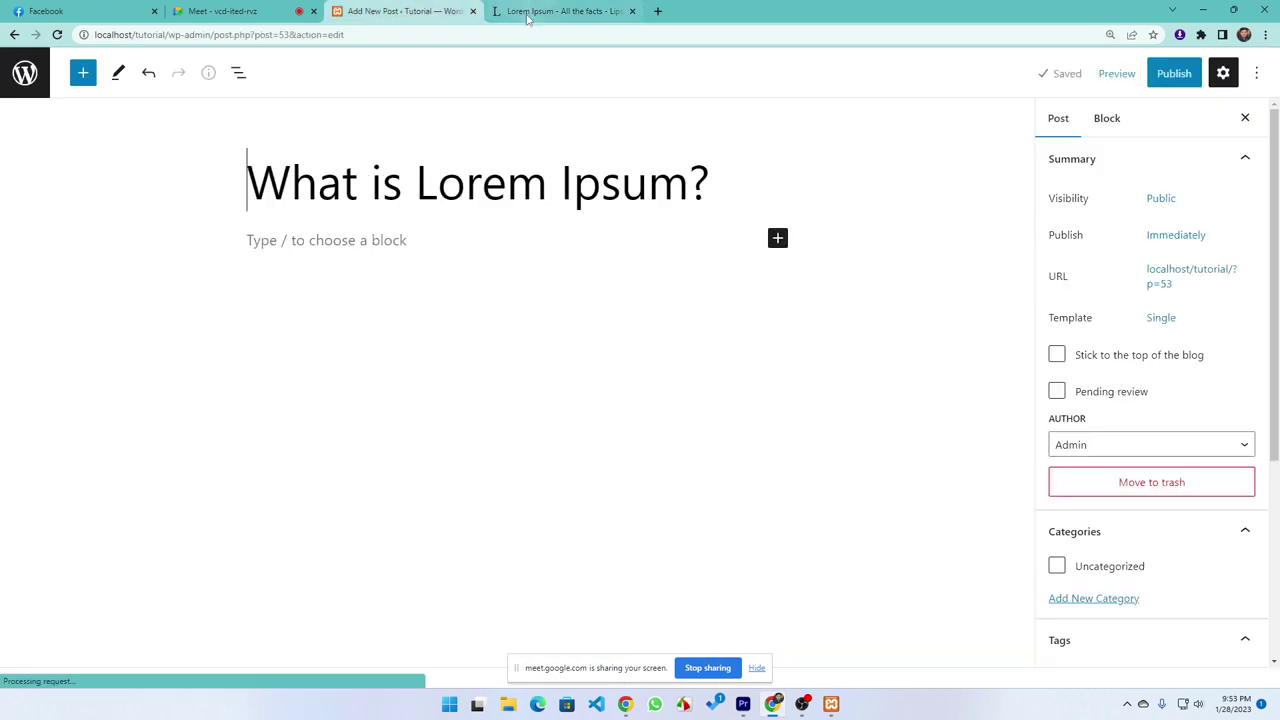
click(530, 12)
drag(606, 632, 334, 322)
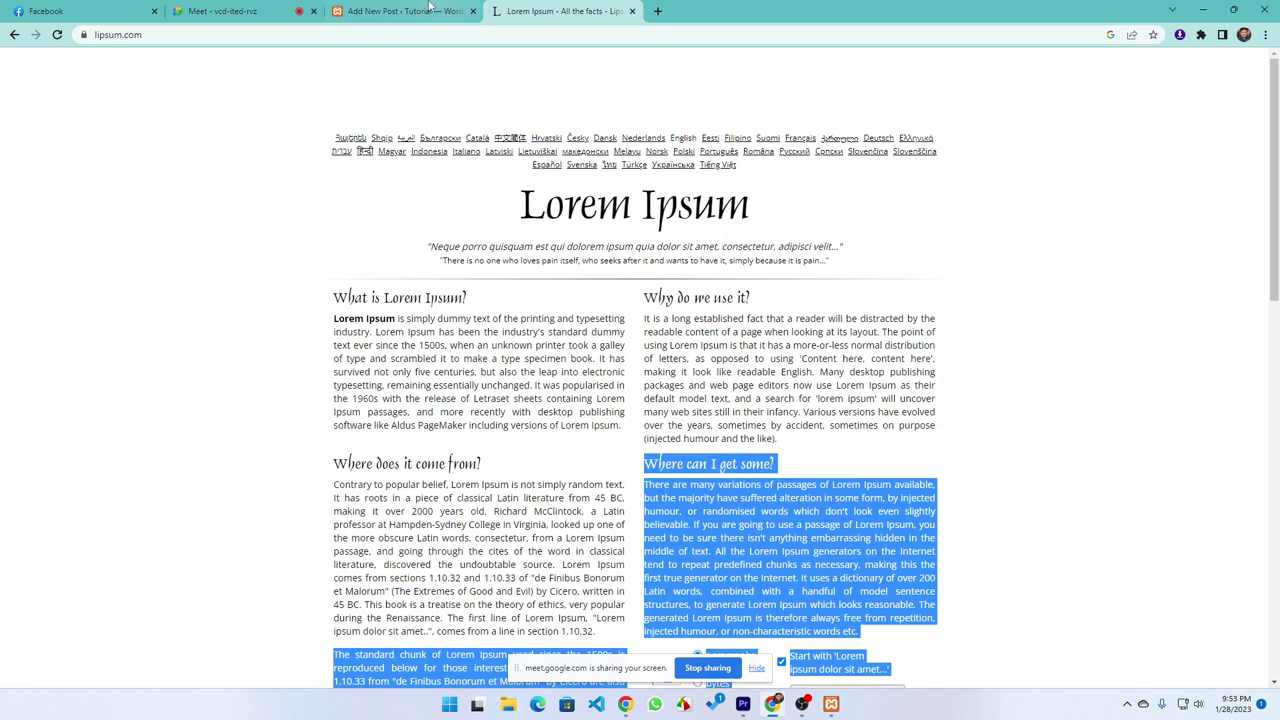
click(430, 12)
click(290, 241)
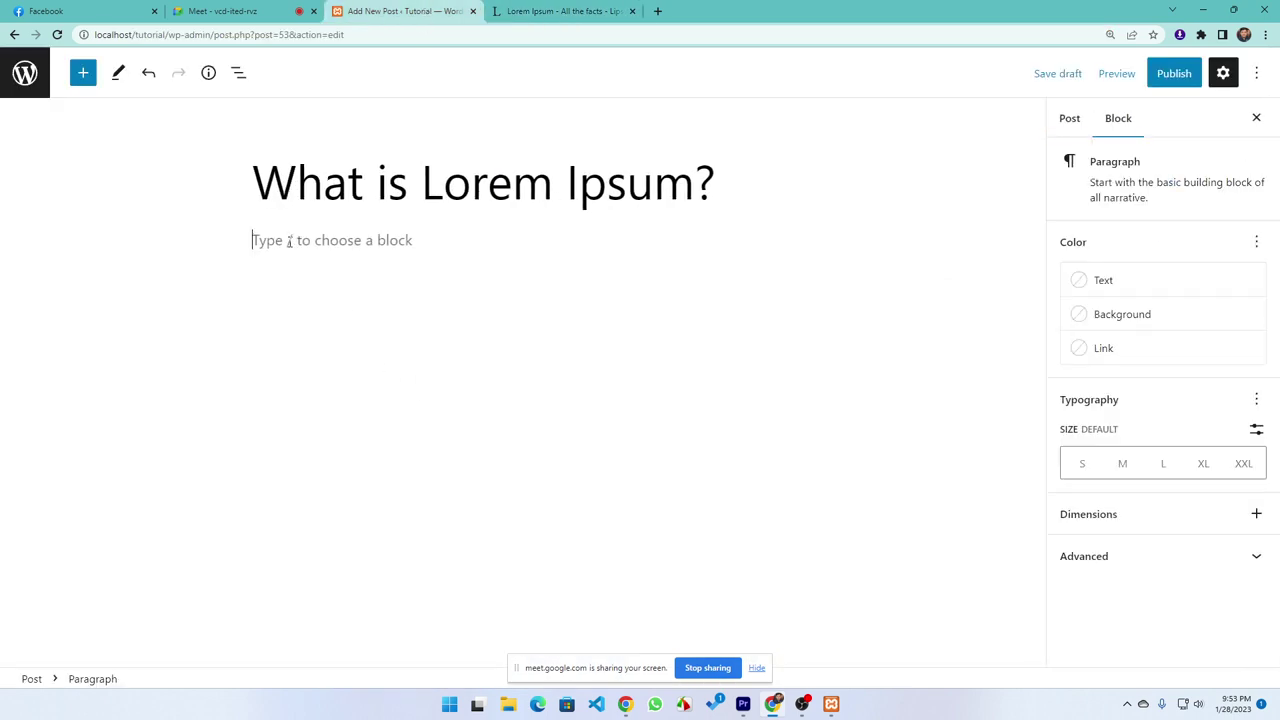
key(ctrl+v)
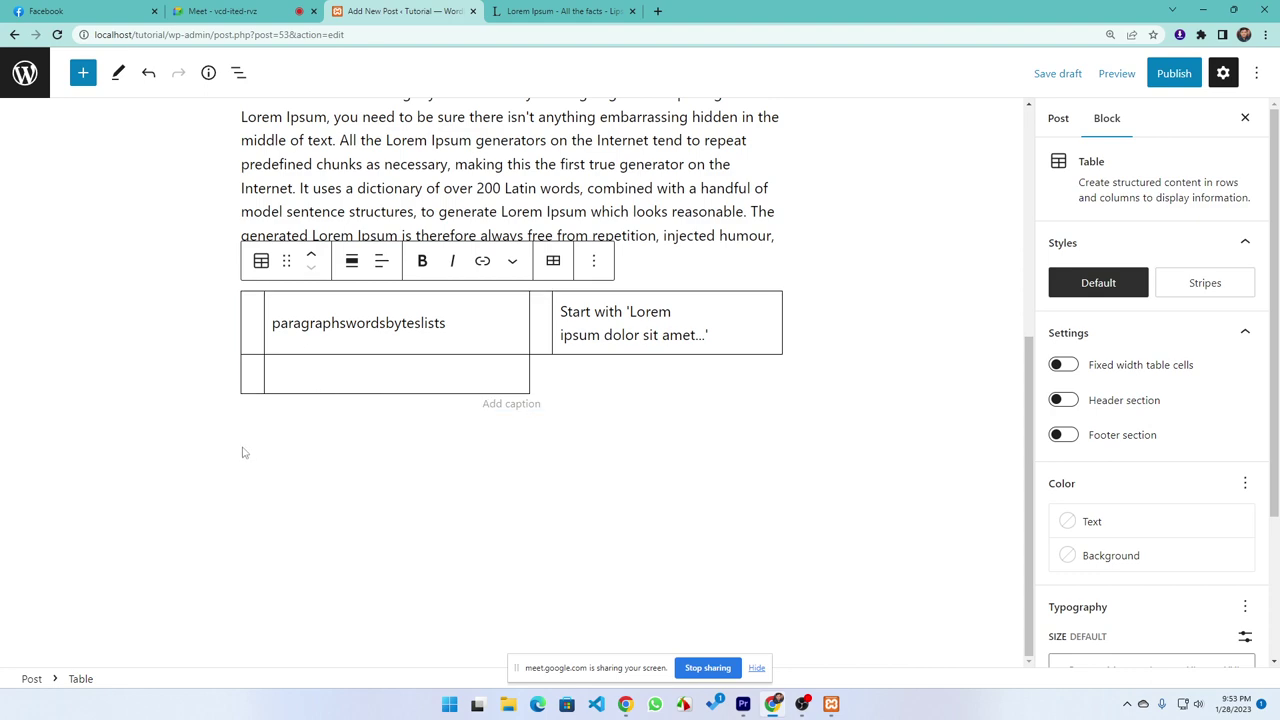
click(217, 431)
scroll(143, 354, up, 5)
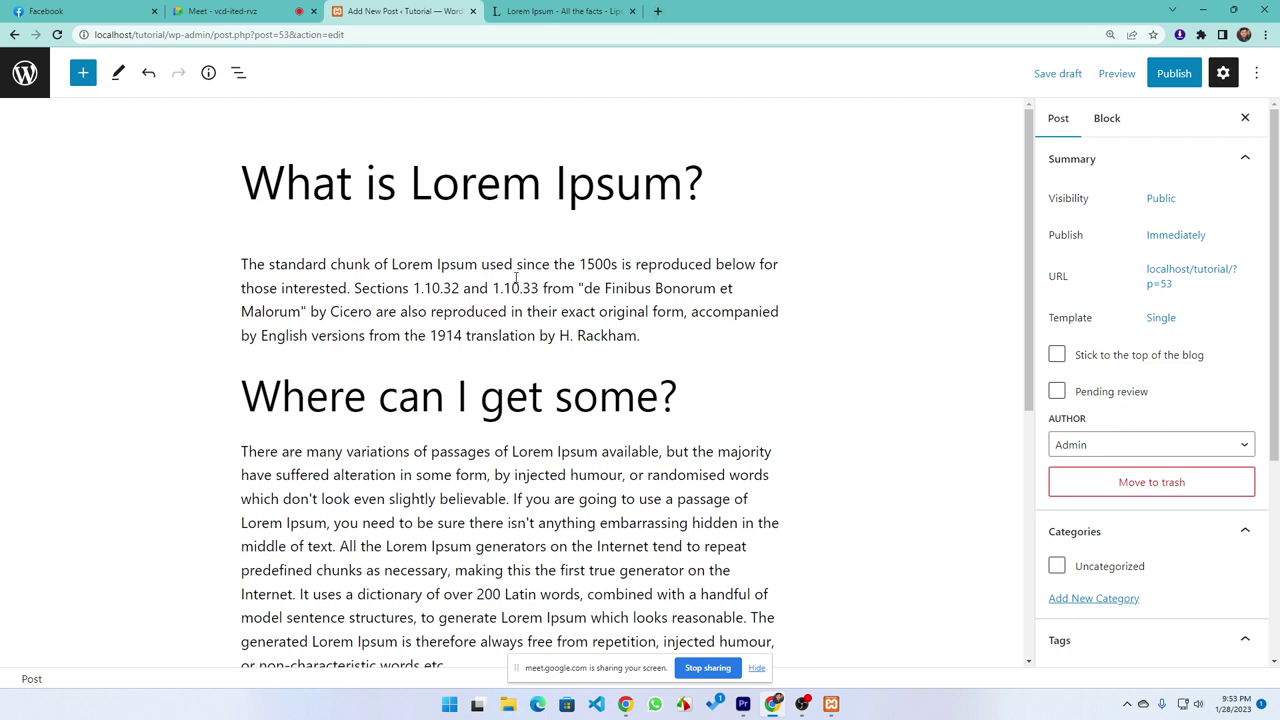
Search 'proth' in a new tab and open the Prothom Alo homepage
click(657, 11)
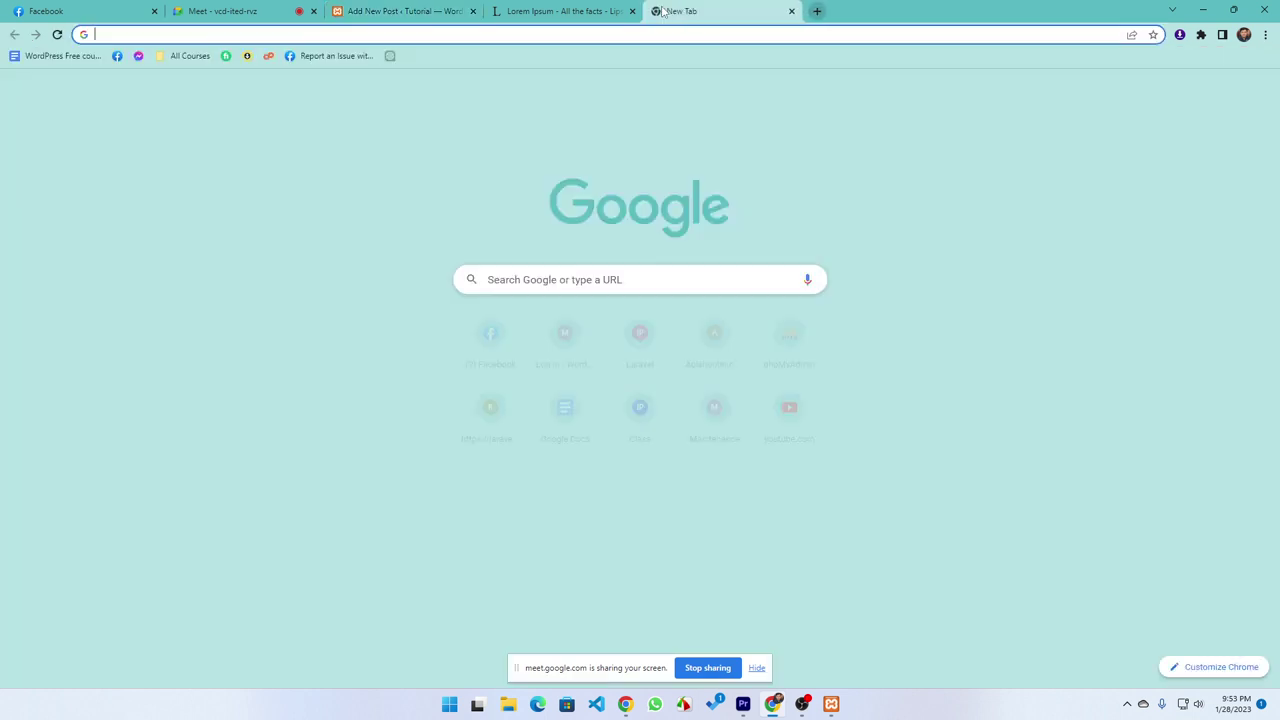
text(pro)
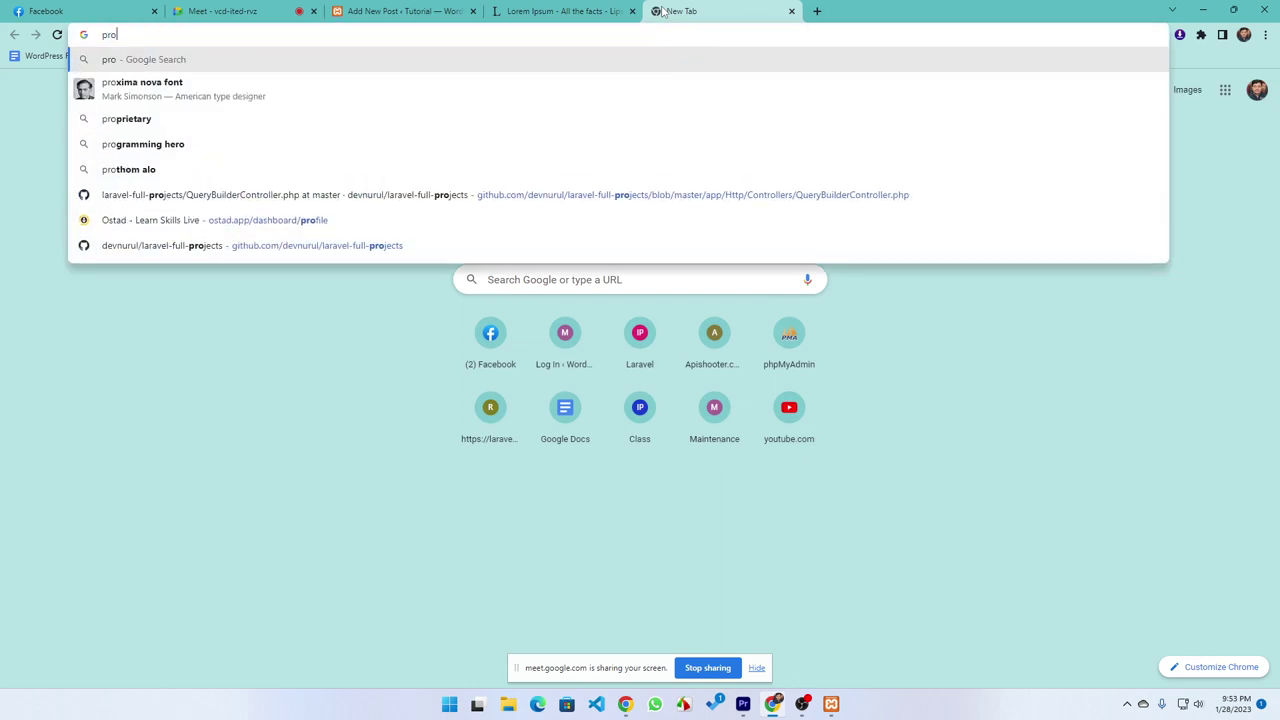
text(th)
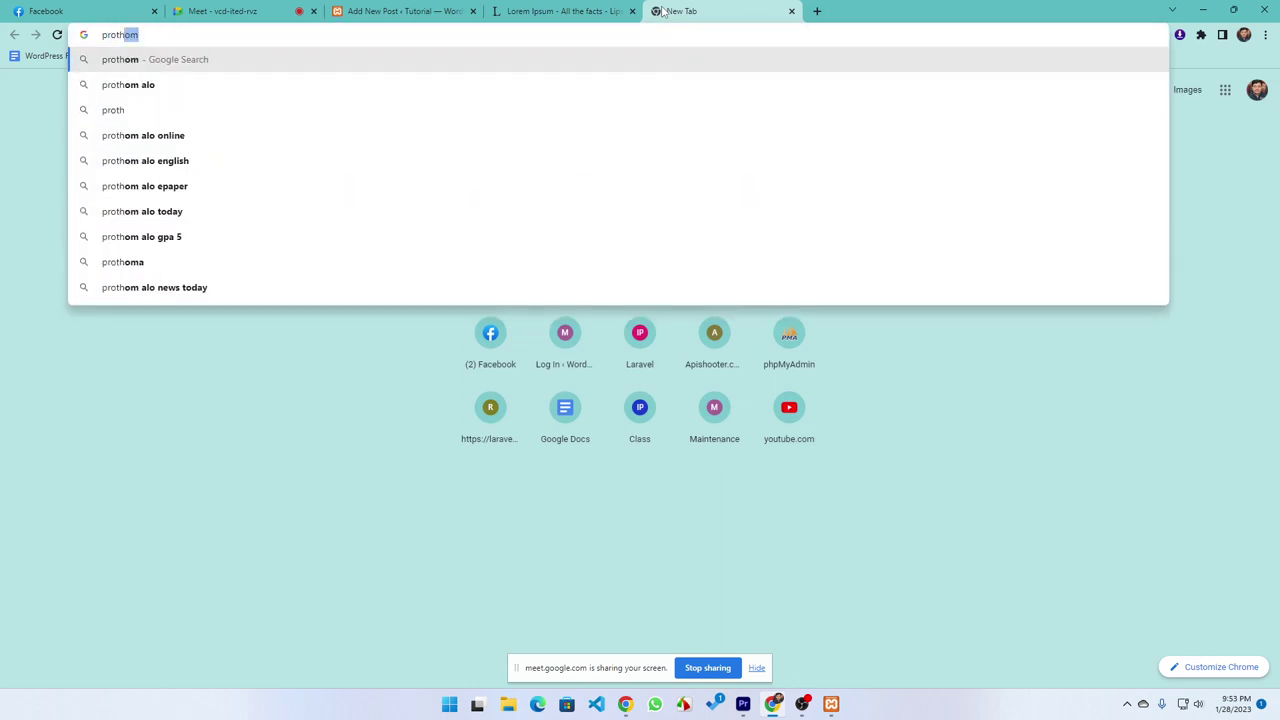
key(Down)
key(Return)
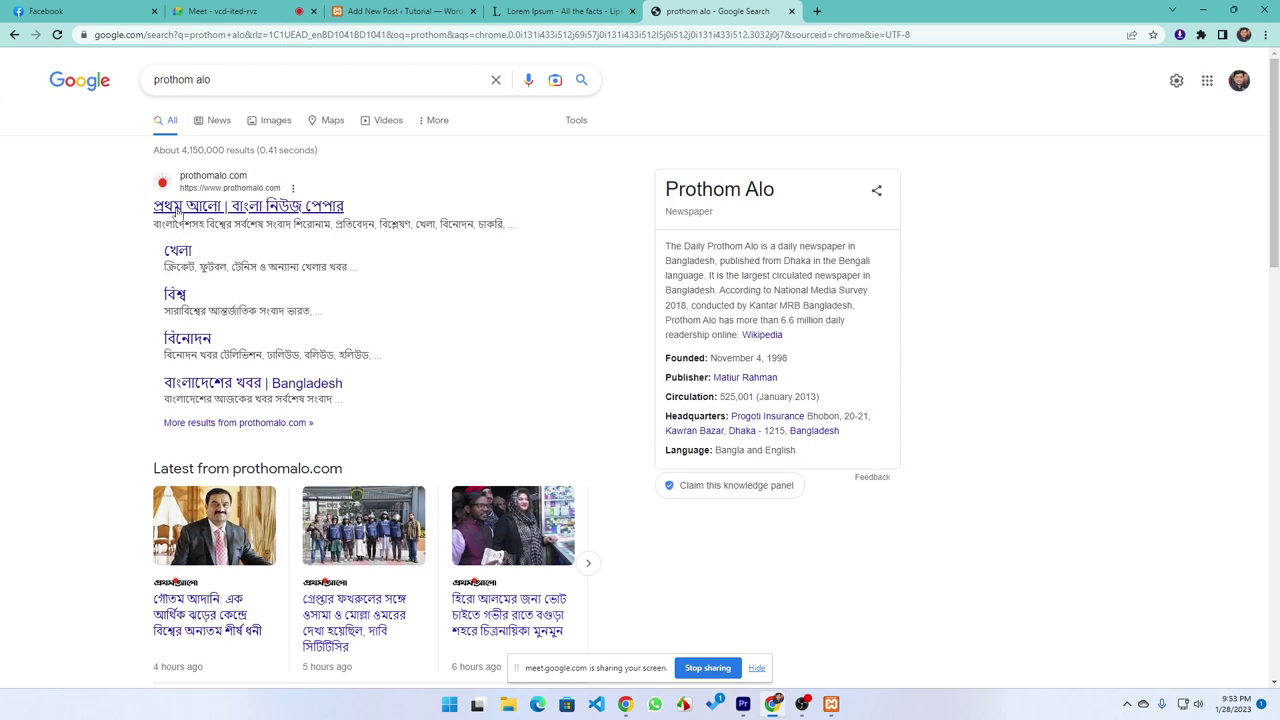
click(177, 208)
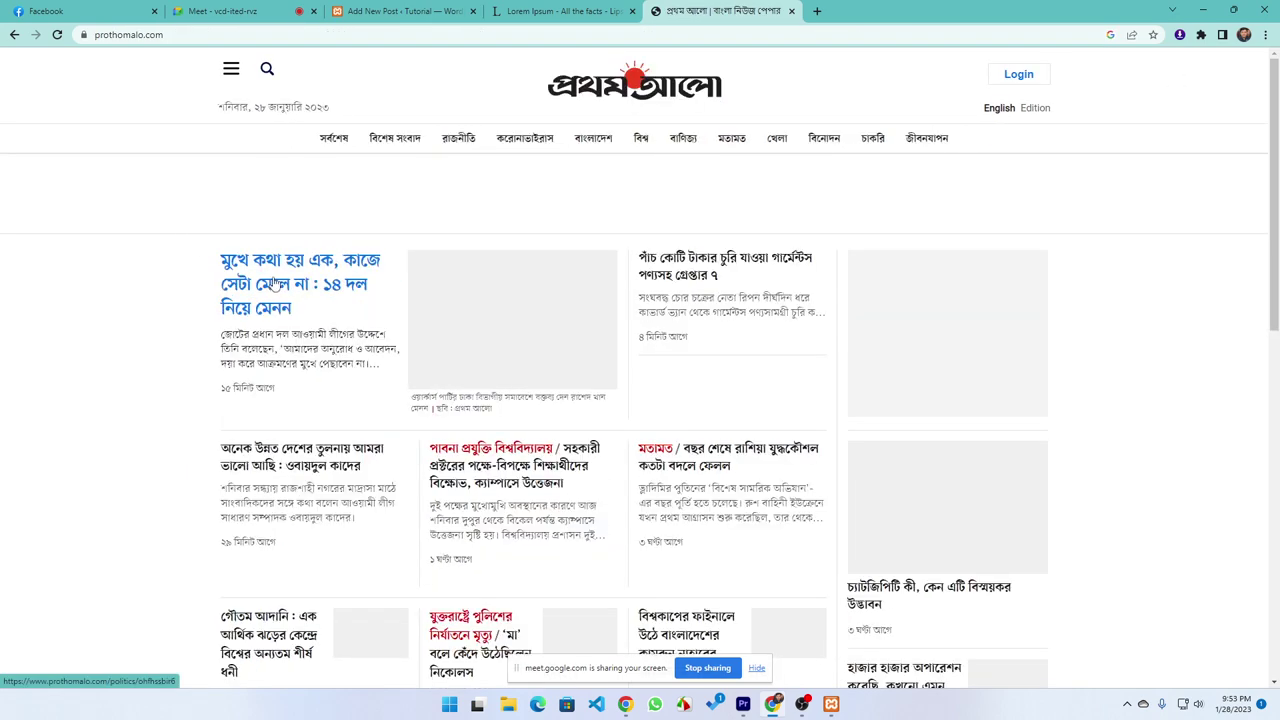
Open the top headline article and copy its first two paragraphs
click(275, 285)
scroll(398, 443, down, 2)
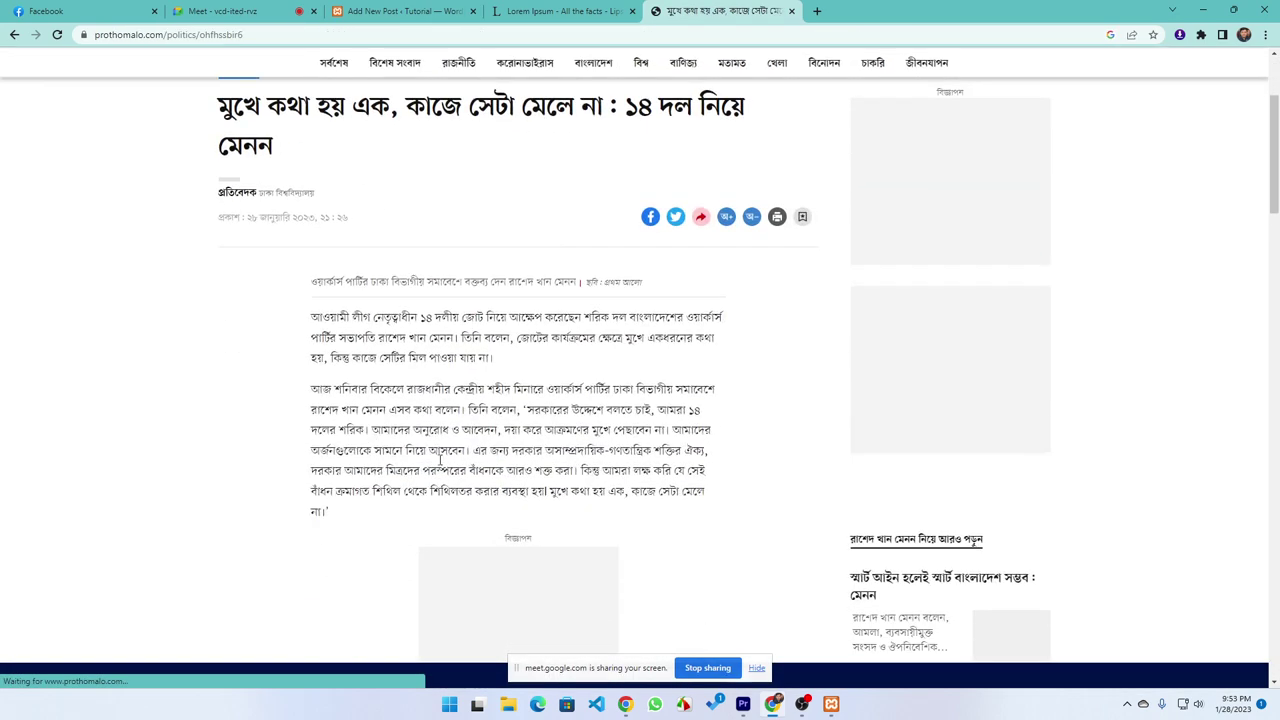
scroll(372, 377, down, 3)
scroll(520, 430, up, 2)
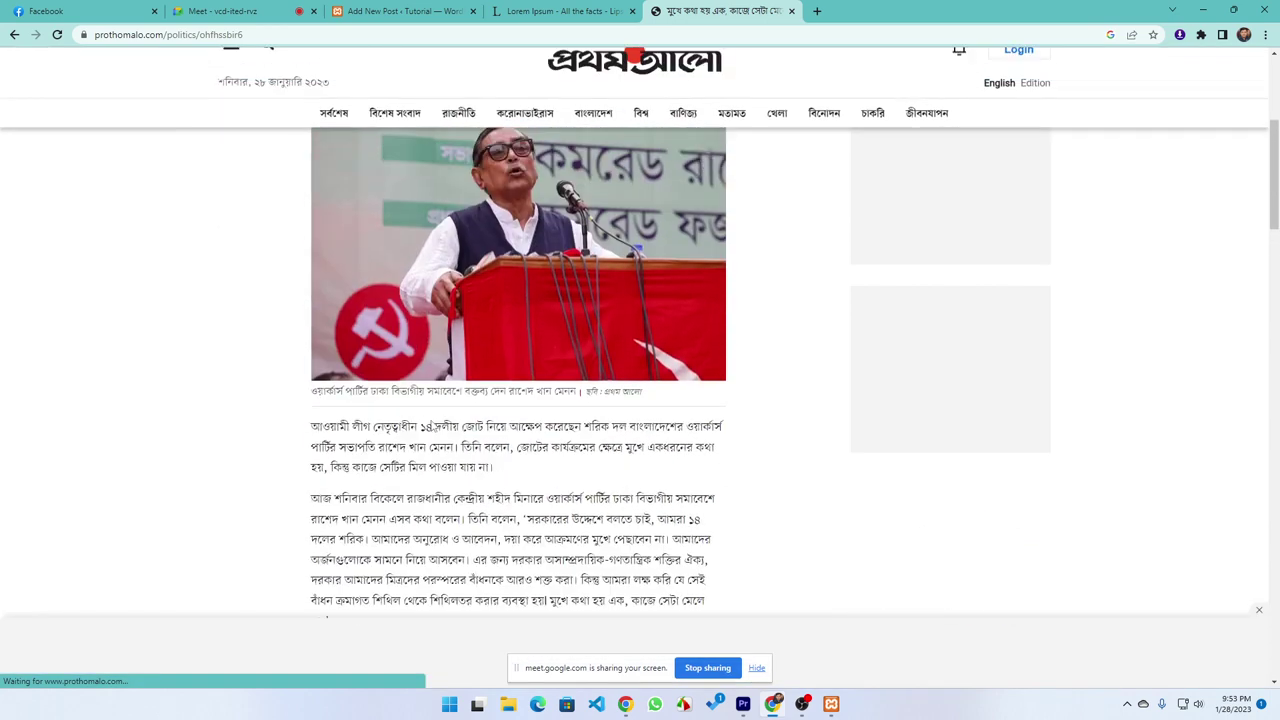
scroll(565, 452, down, 4)
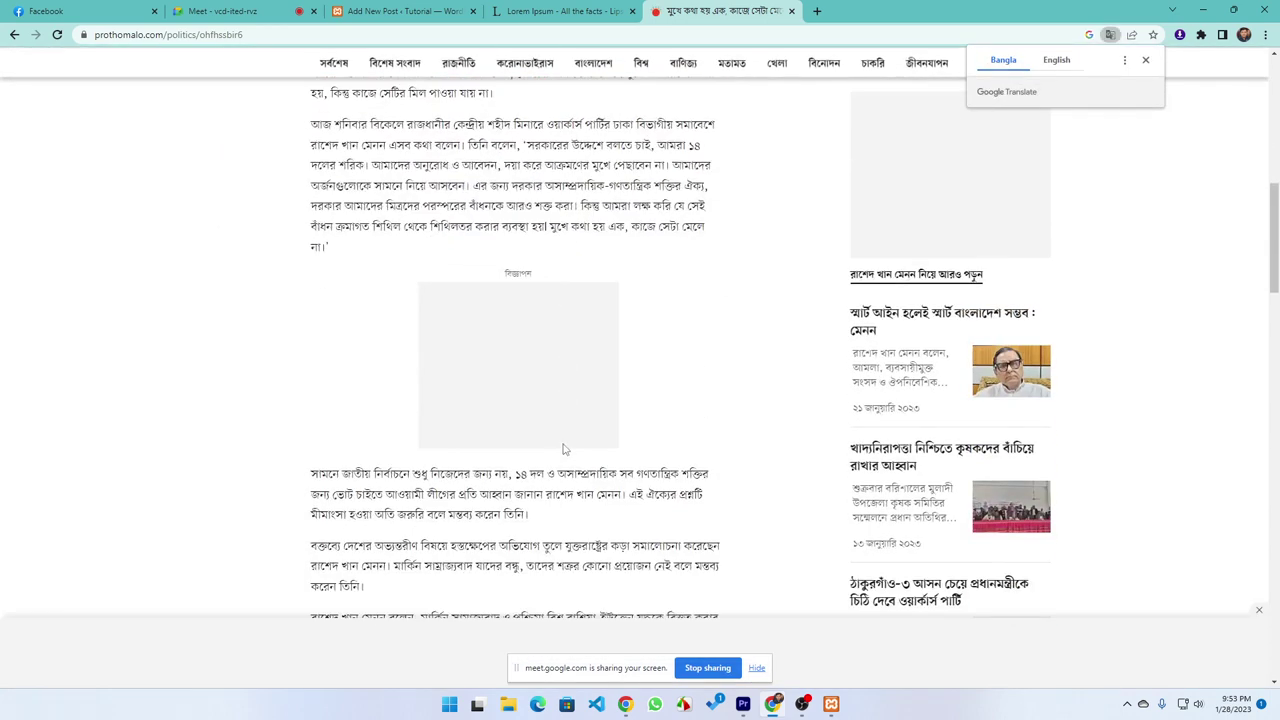
scroll(364, 473, up, 2)
scroll(367, 461, up, 2)
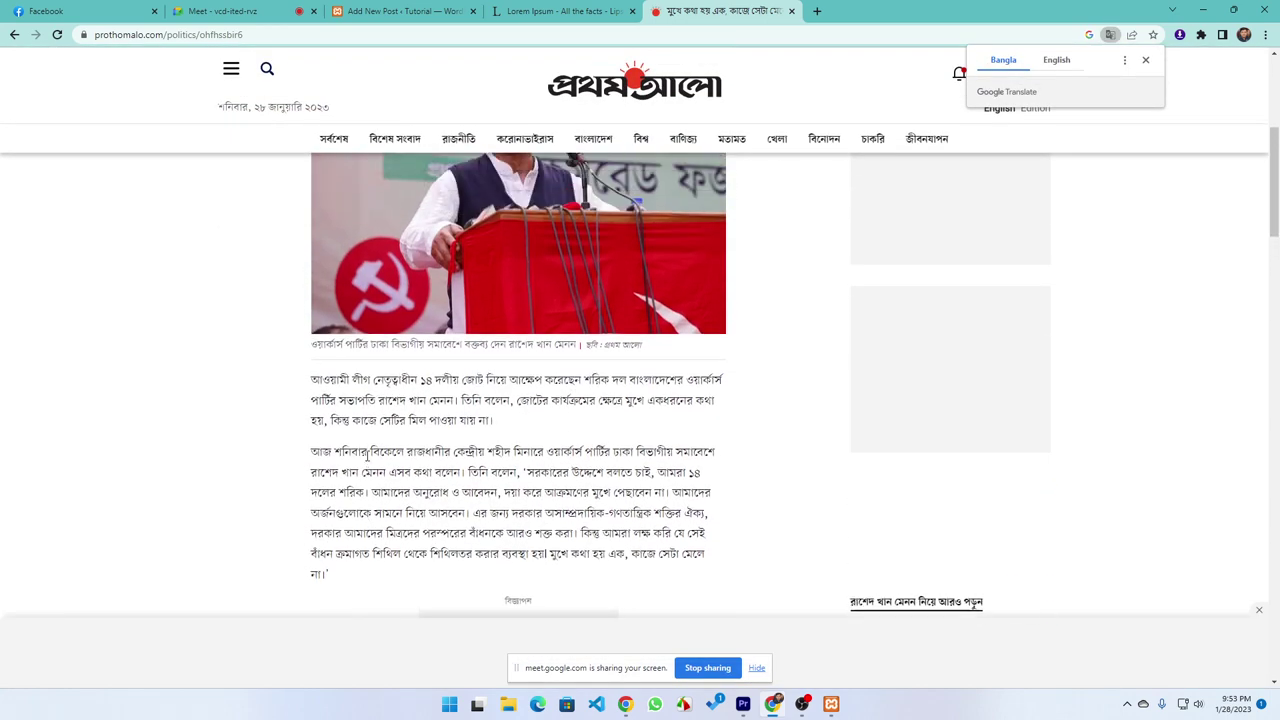
drag(336, 593, 300, 392)
key(ctrl+c)
click(556, 14)
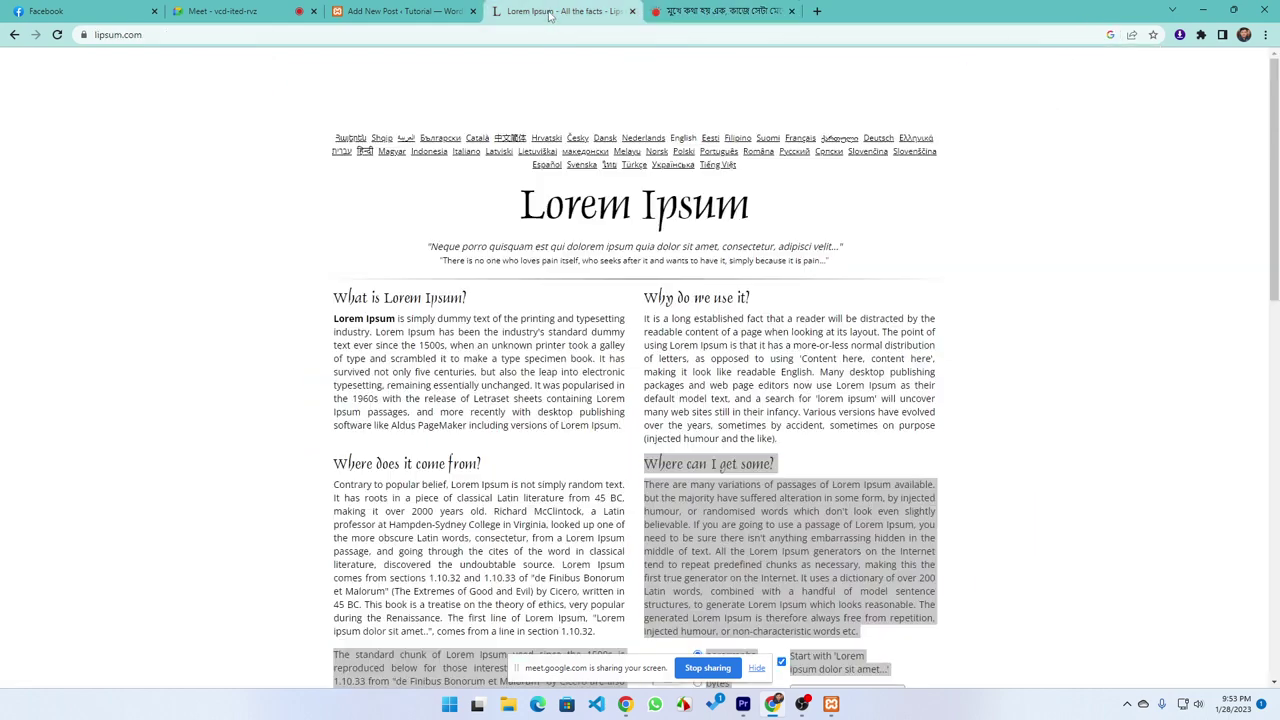
Delete the first Lorem Ipsum paragraph from the post body
click(432, 11)
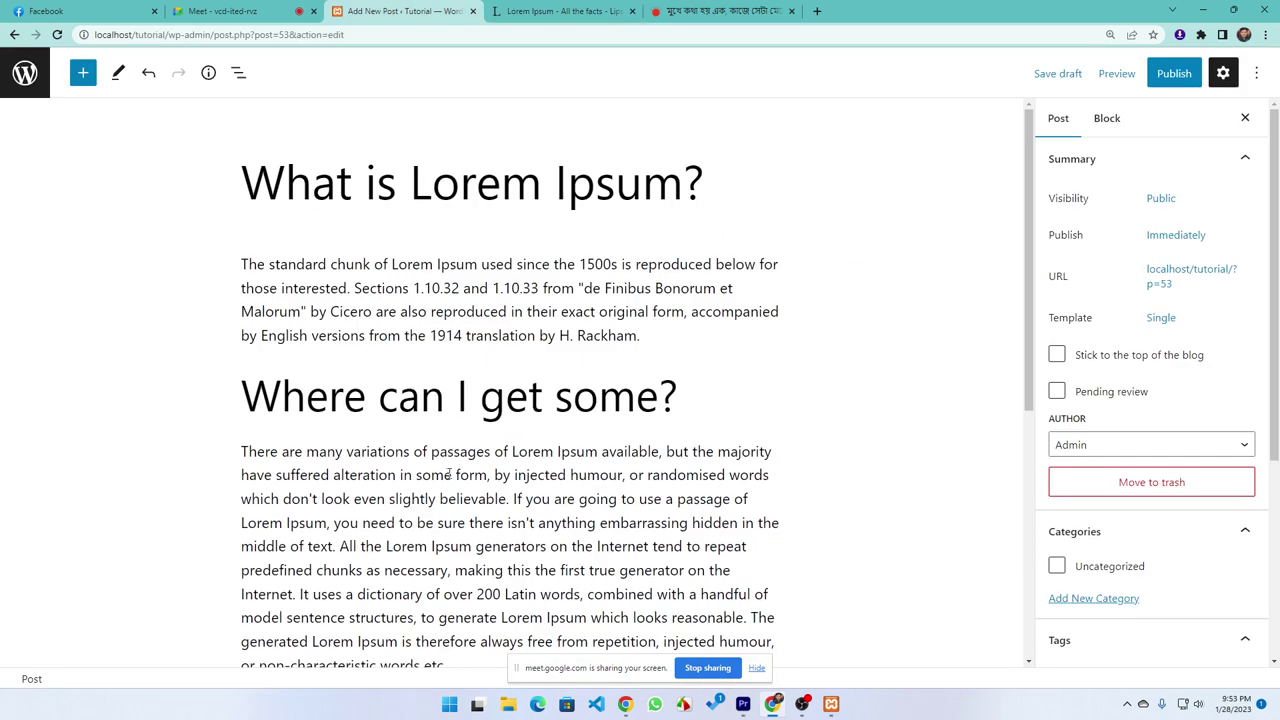
click(330, 311)
triple_click(340, 311)
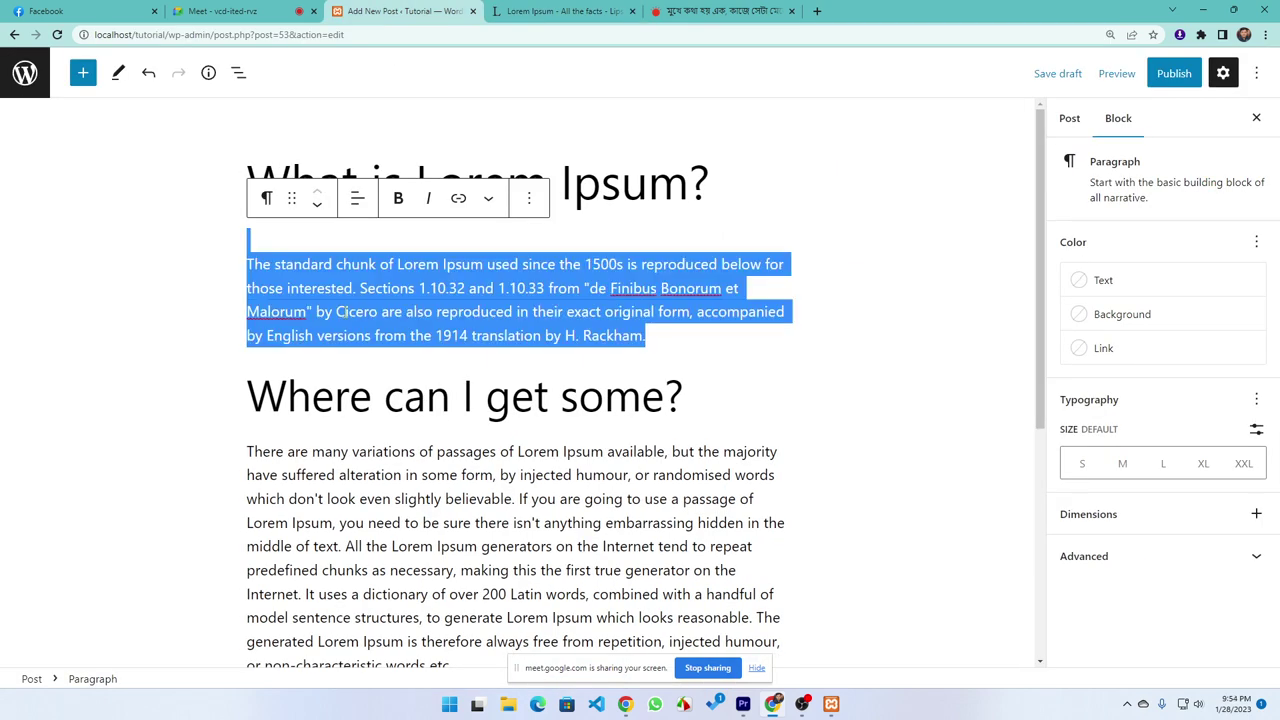
key(BackSpace)
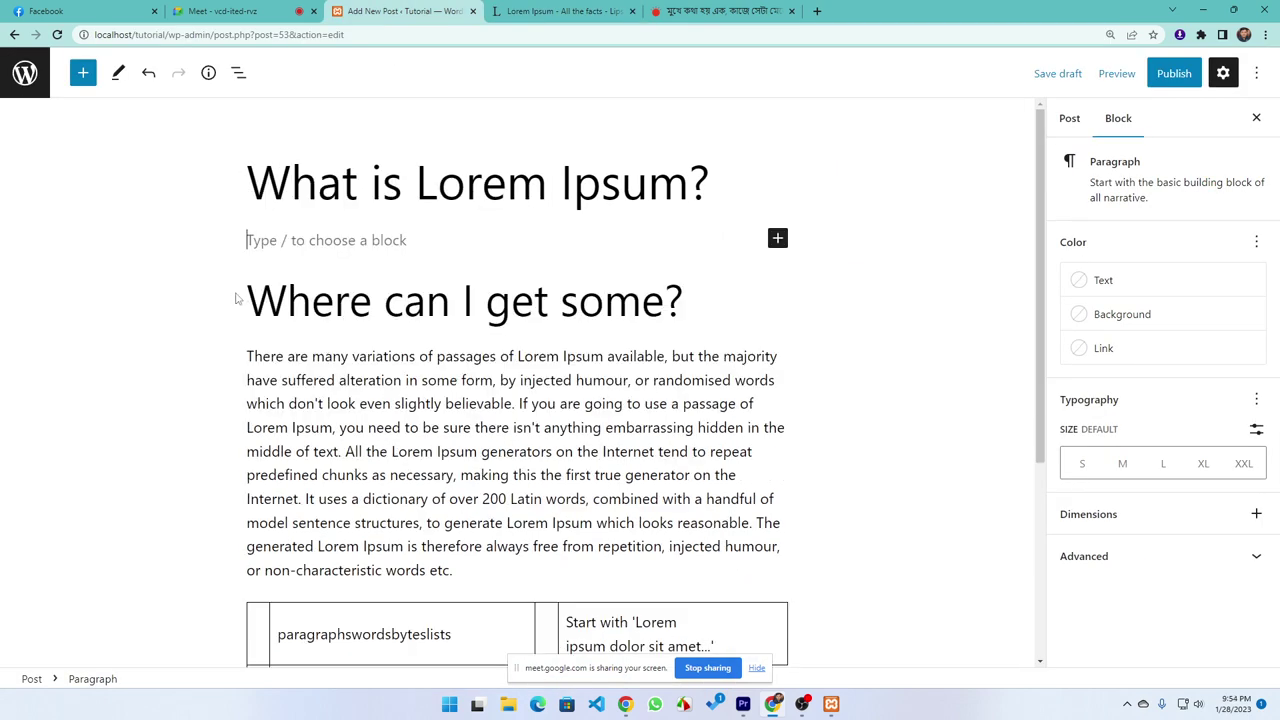
click(398, 522)
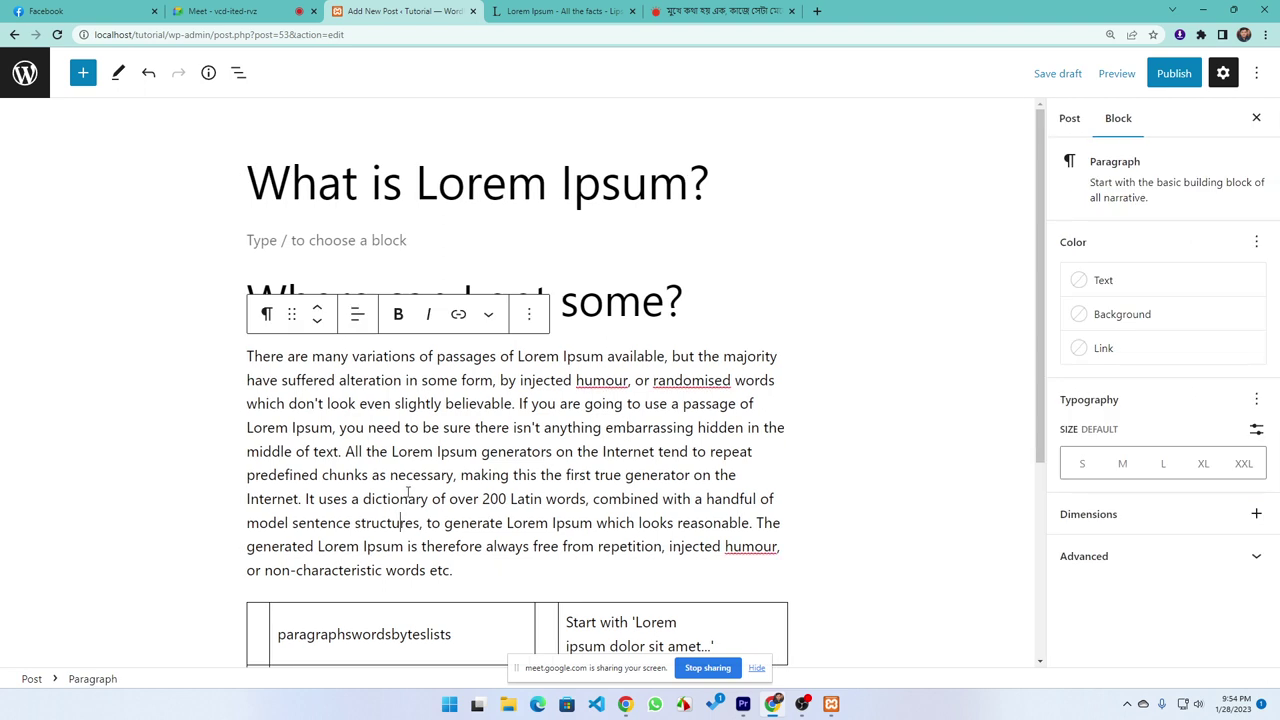
key(BackSpace)
Delete the 'Where can I get some?' heading text plus the remaining paragraph and table
click(646, 302)
key(BackSpace)
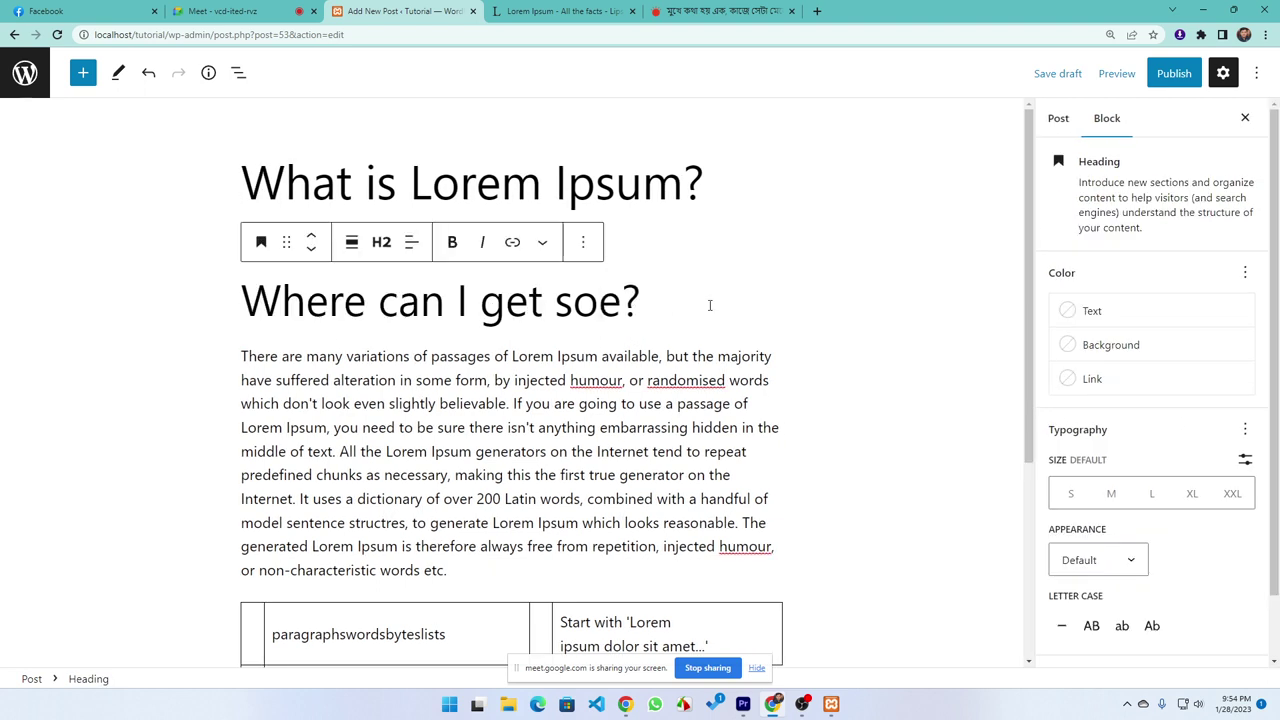
drag(710, 305, 134, 280)
key(BackSpace)
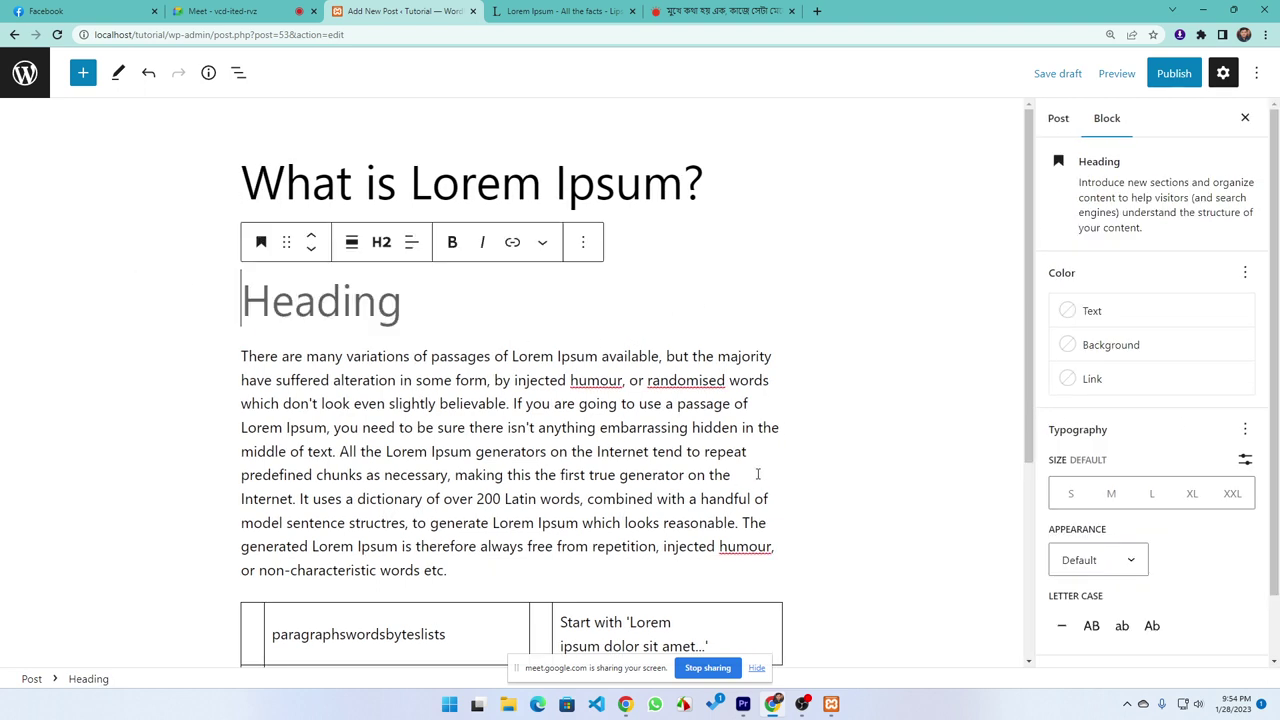
drag(836, 522, 132, 347)
key(BackSpace)
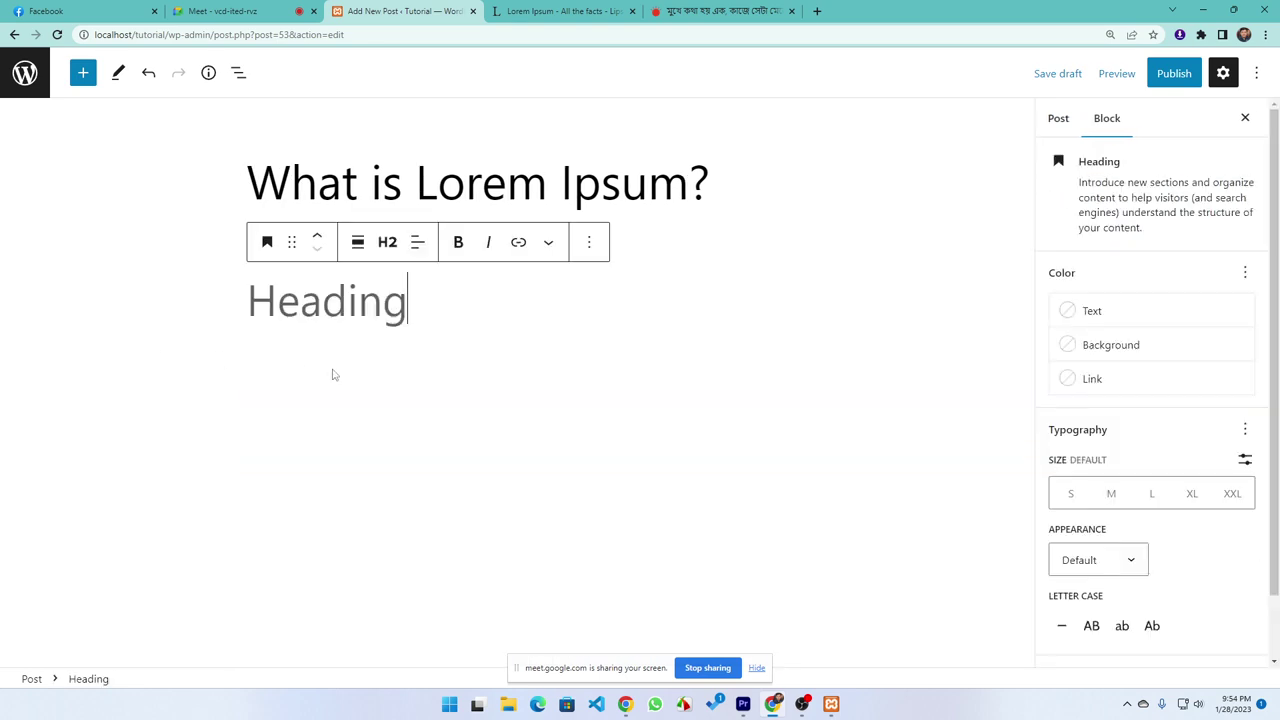
Remove the leftover empty heading block using its options menu
click(449, 357)
click(217, 278)
click(589, 242)
click(628, 621)
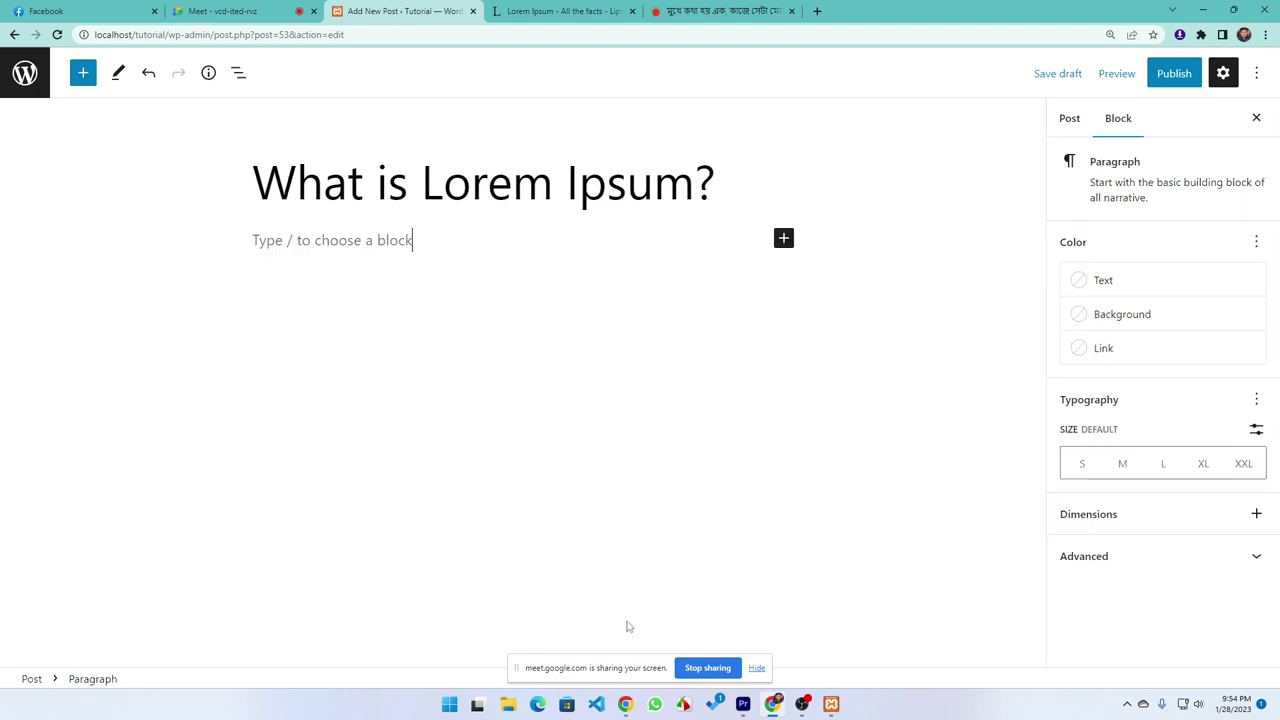
Paste the two Bangla paragraphs into the body and copy the article's Bangla headline
key(ctrl+v)
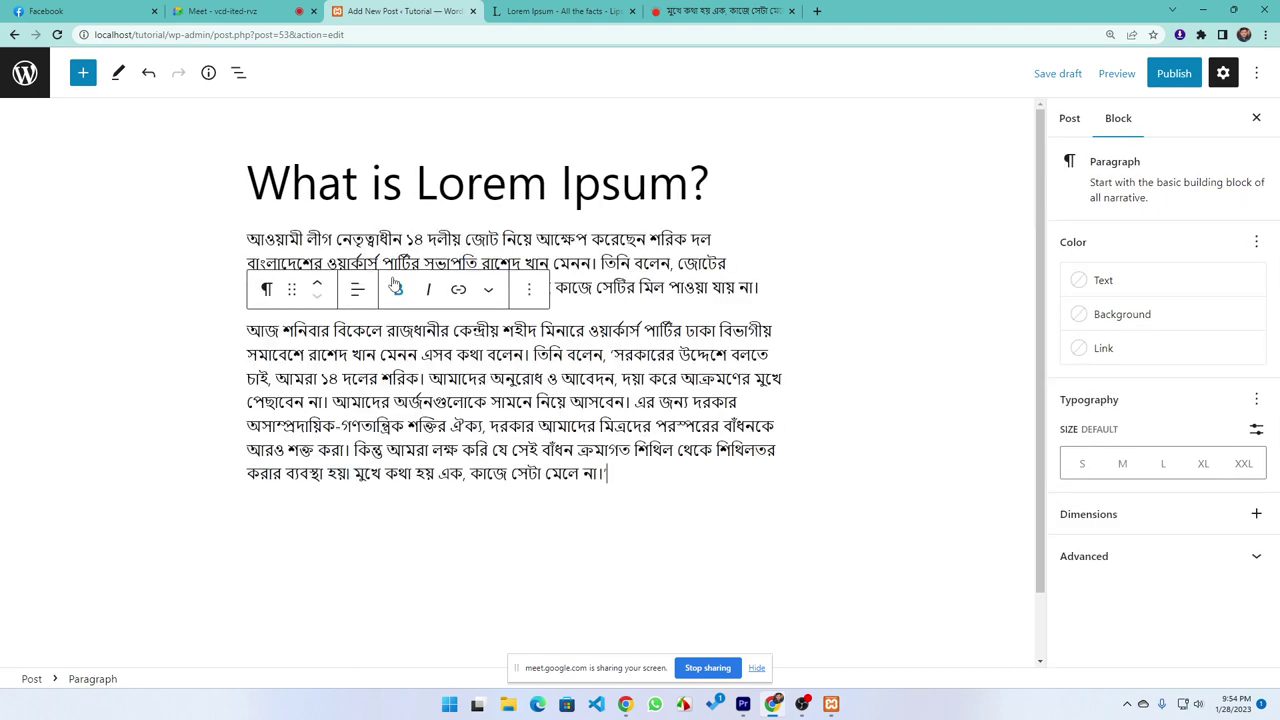
click(120, 515)
click(695, 11)
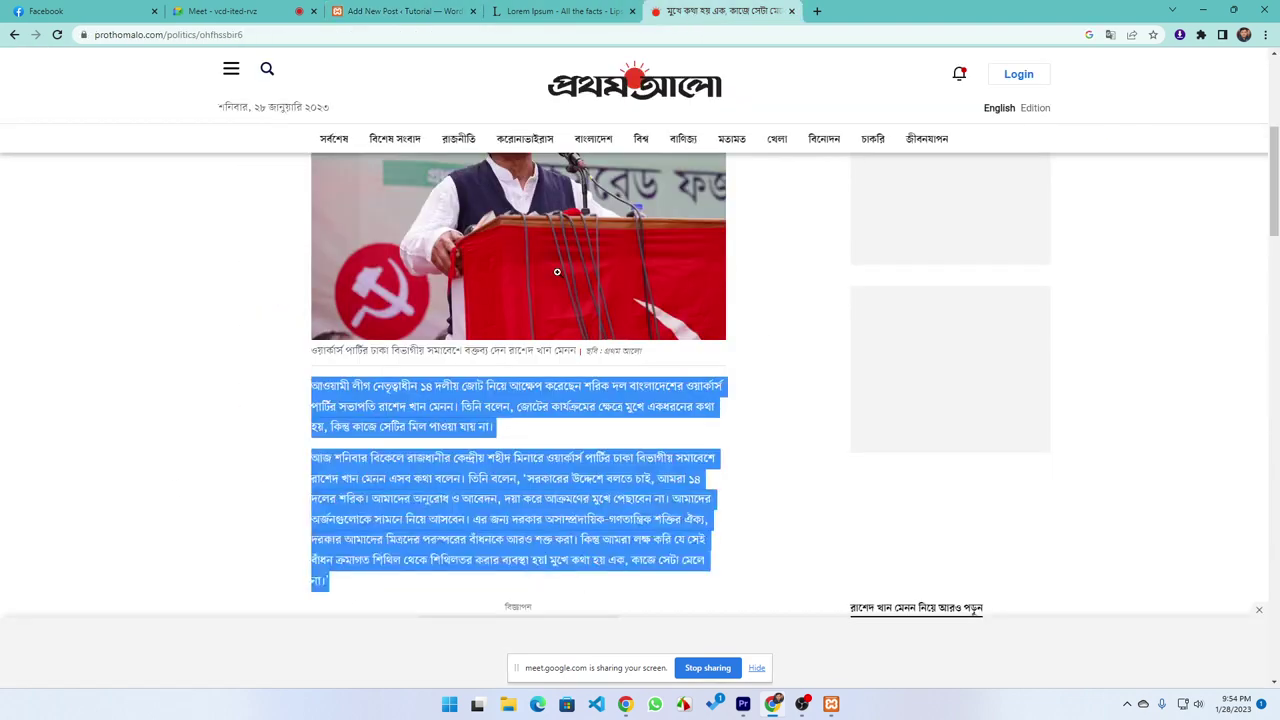
scroll(258, 370, up, 5)
triple_click(255, 316)
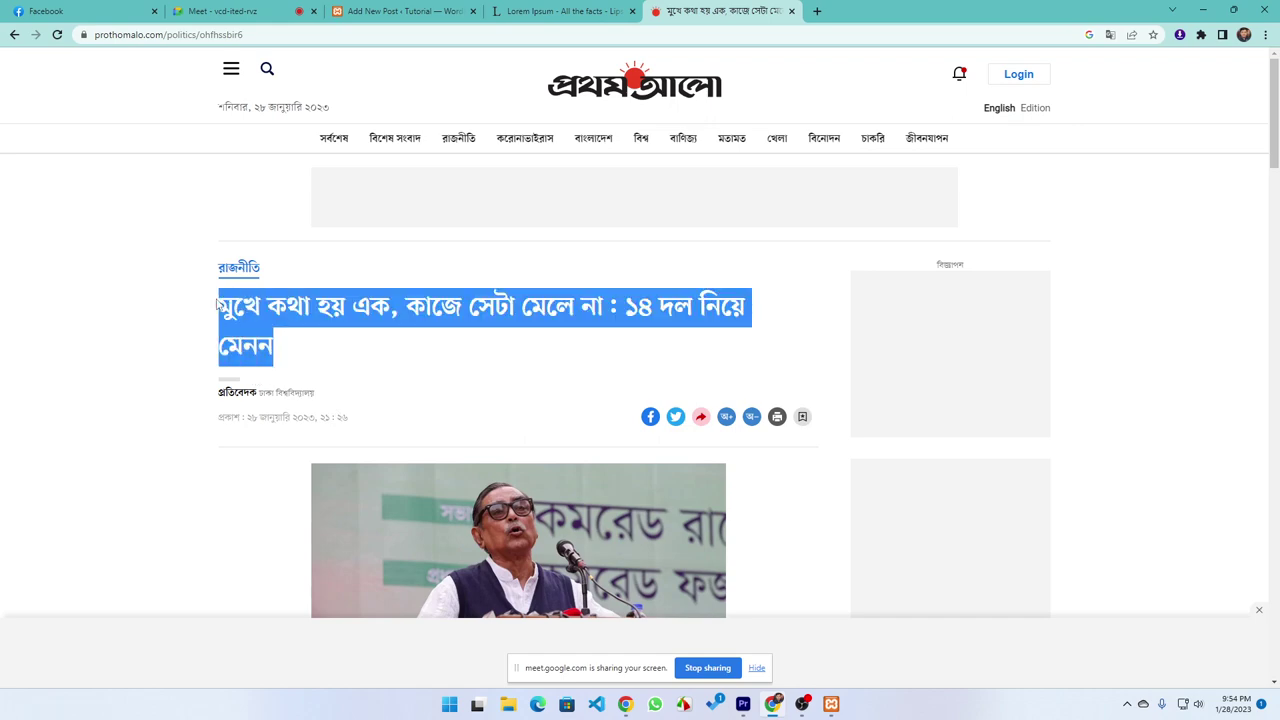
Replace the post title with the copied Prothom Alo Bangla headline
click(560, 11)
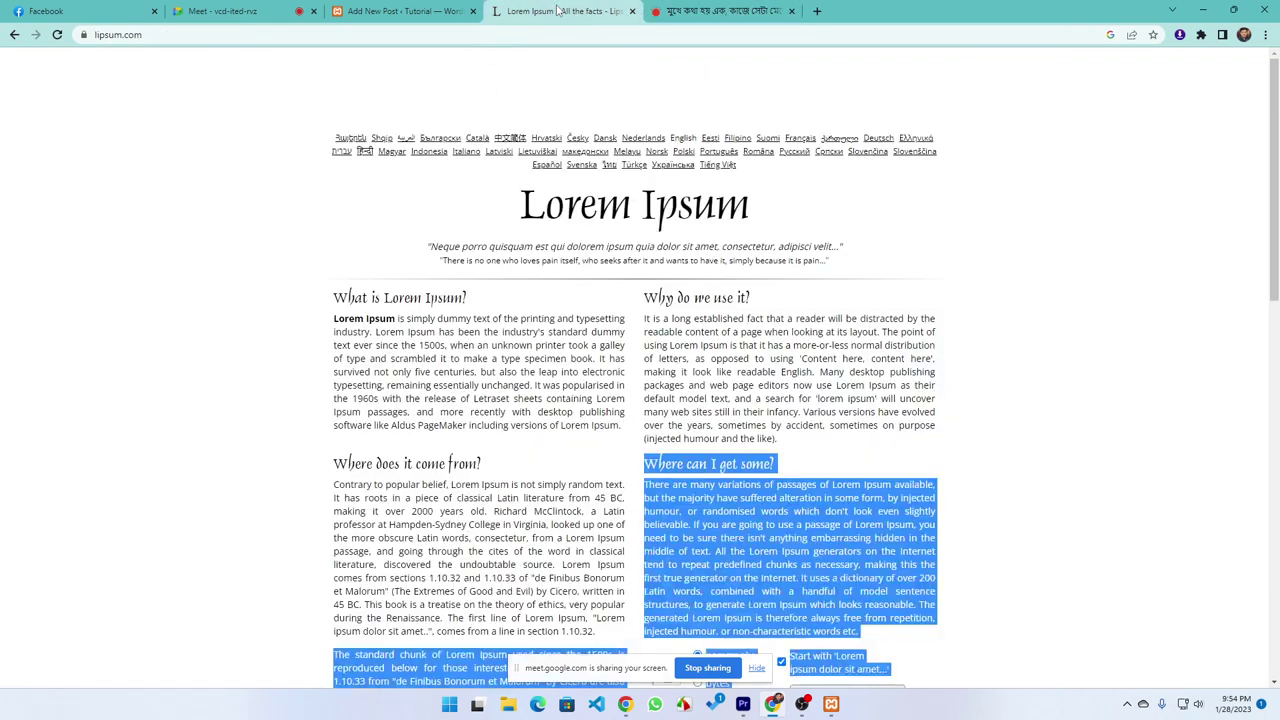
click(400, 11)
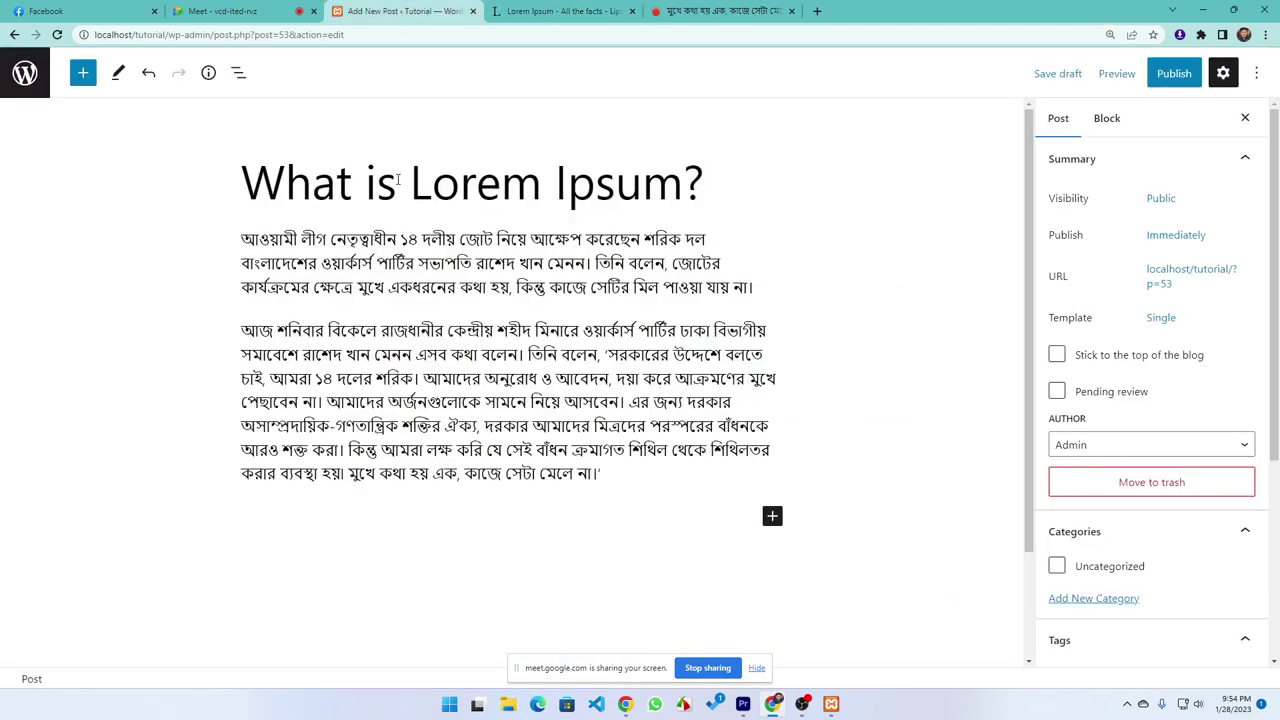
triple_click(755, 189)
text(মুখে কথা হয় এক, কাজে সেটা মেলে না: ১৪ দল নিয়ে মেনন)
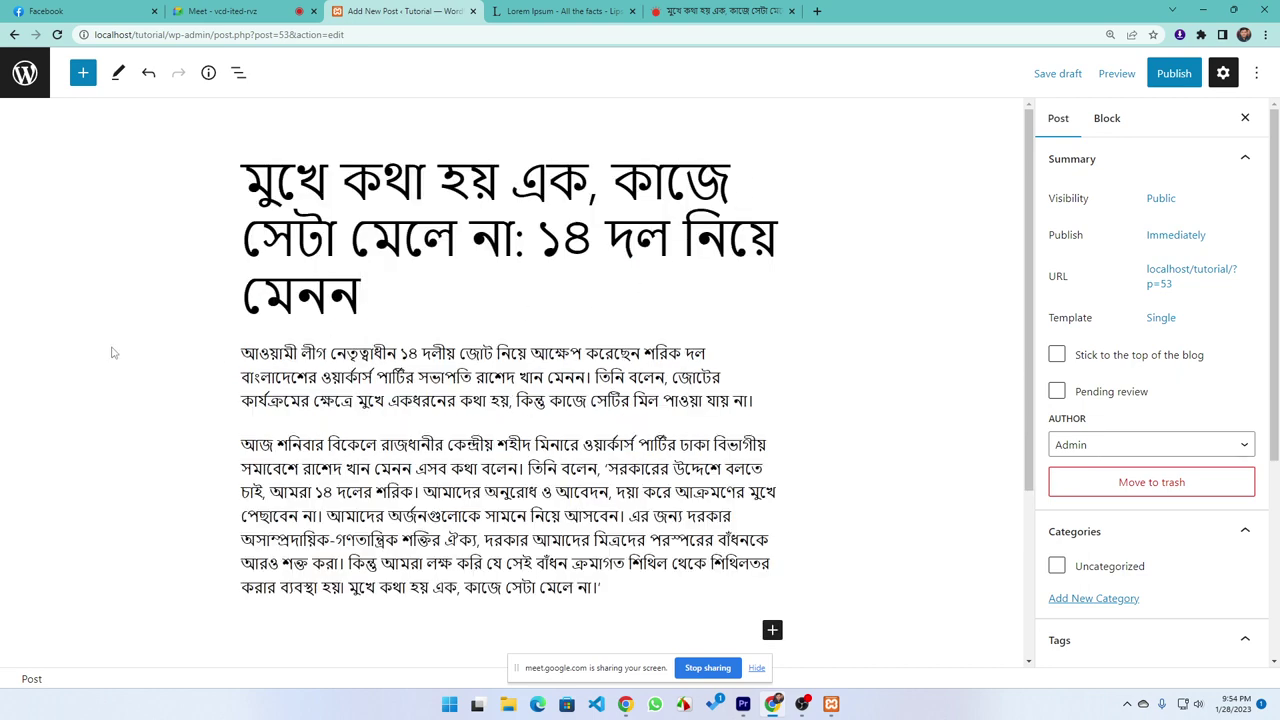
drag(367, 297, 276, 182)
click(276, 182)
Save the Prothom Alo article's lead photo as a webp file and close the Lorem Ipsum tab
scroll(355, 391, down, 2)
scroll(355, 391, up, 2)
click(720, 11)
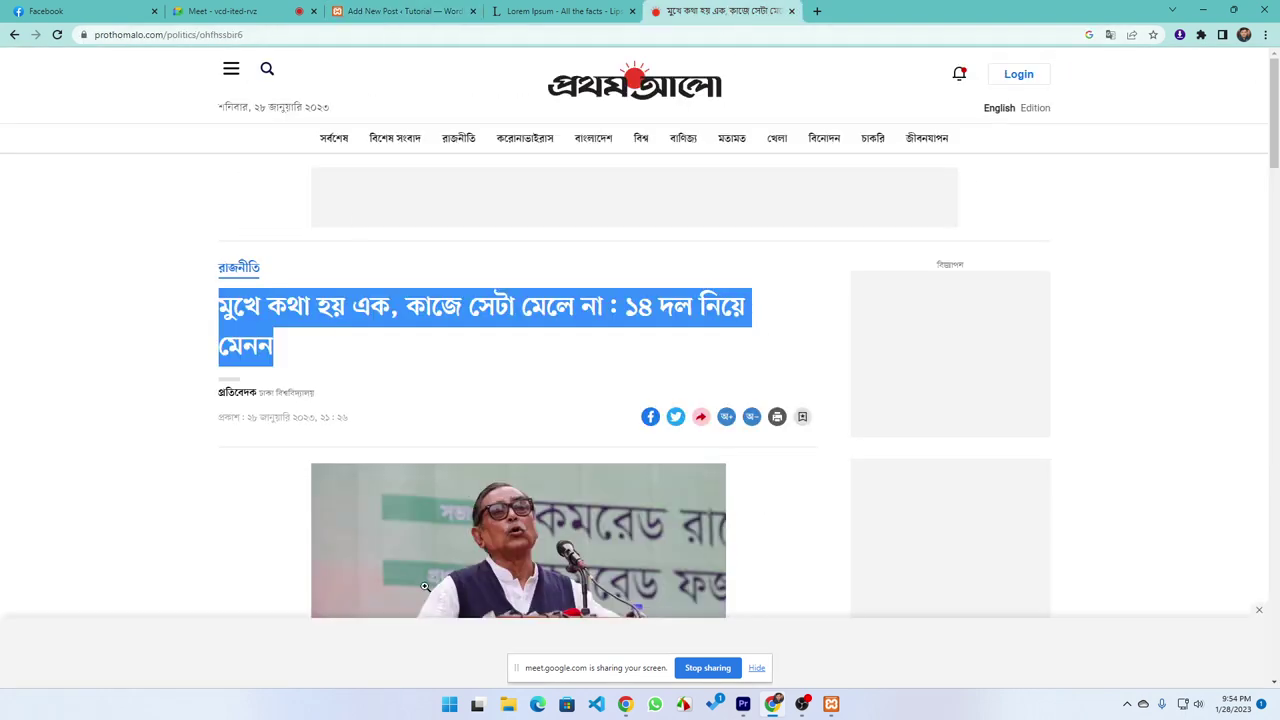
scroll(487, 343, down, 3)
right_click(487, 343)
click(518, 363)
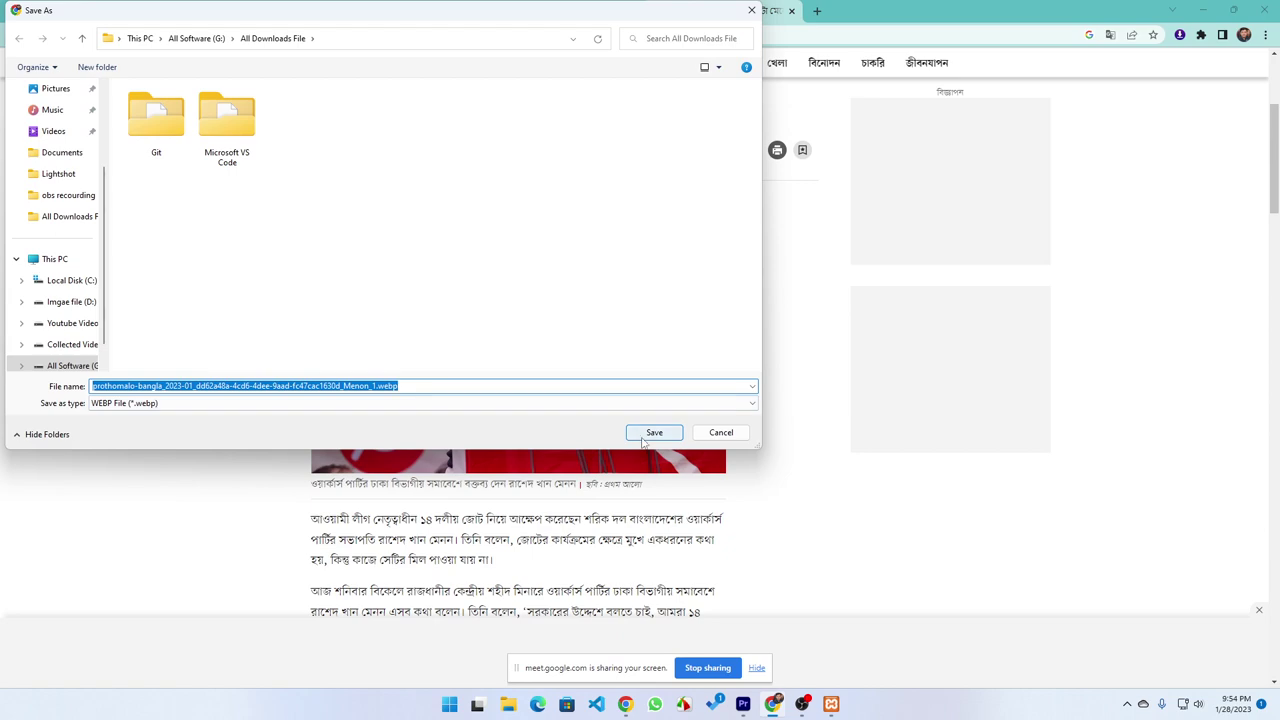
click(645, 437)
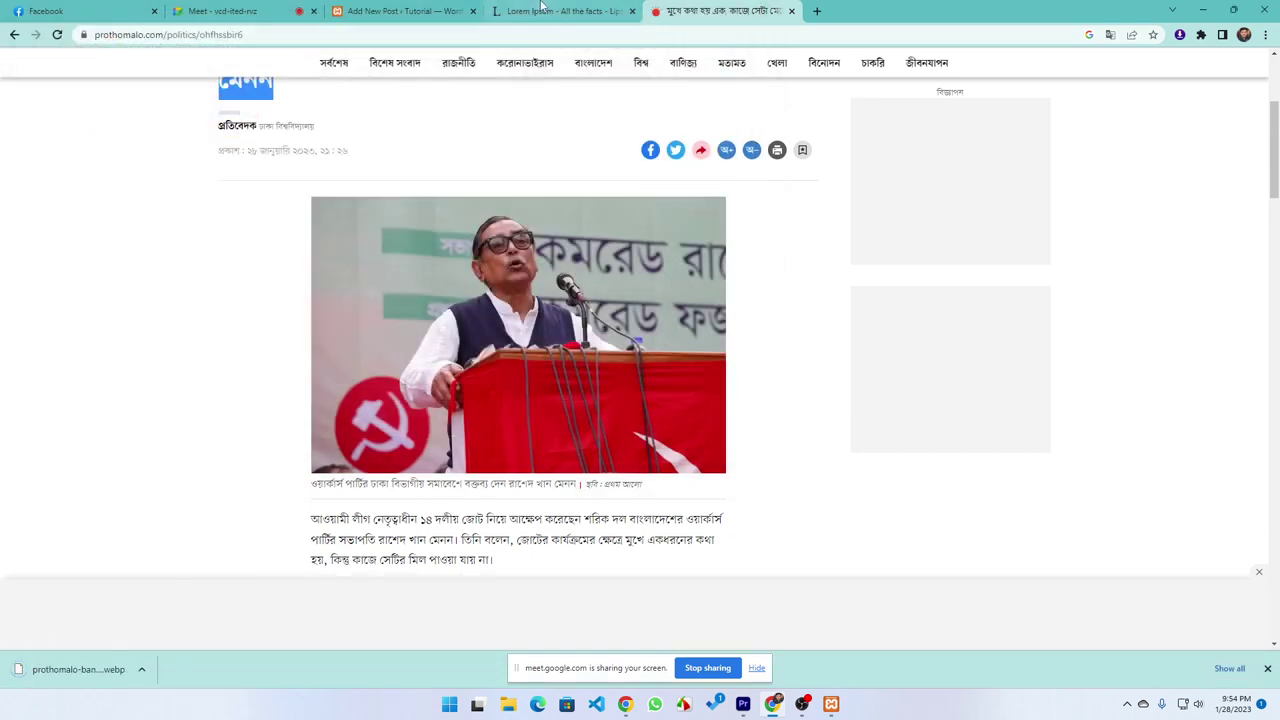
click(632, 11)
click(400, 11)
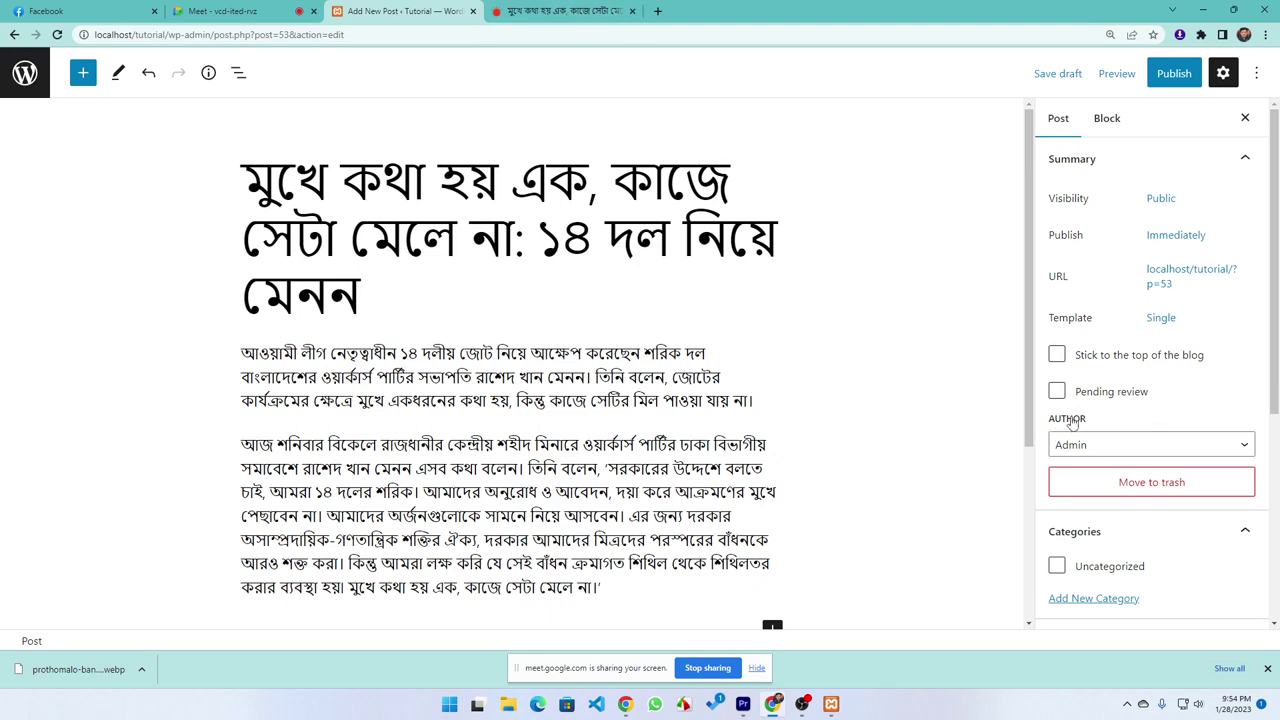
scroll(1097, 434, down, 2)
scroll(1134, 440, up, 2)
scroll(1230, 250, down, 2)
scroll(1100, 300, up, 2)
scroll(1195, 320, down, 1)
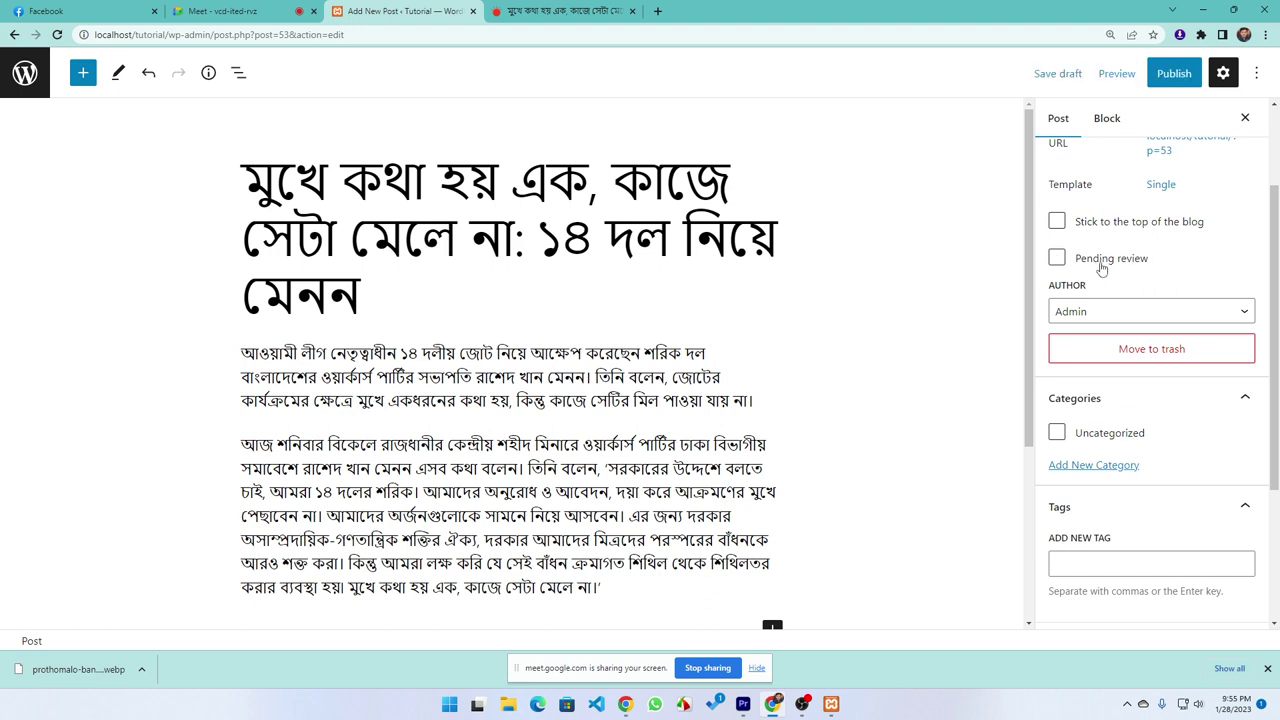
scroll(1095, 375, down, 1)
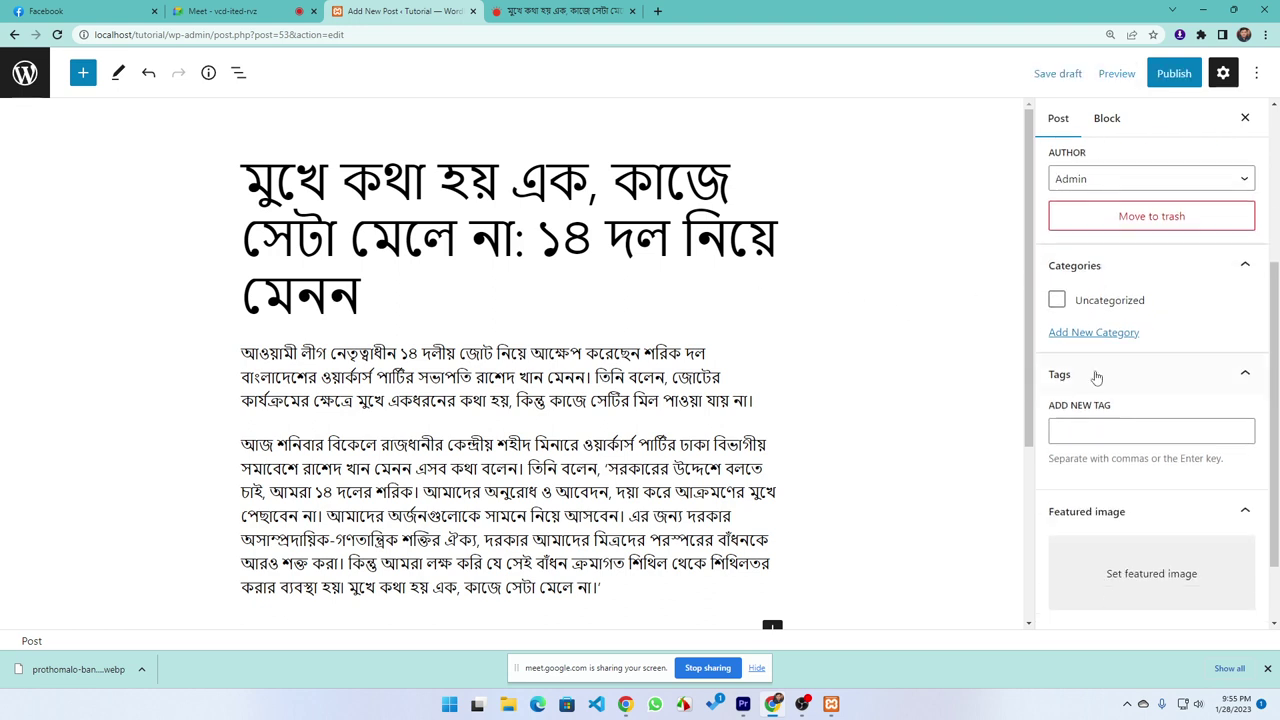
scroll(1097, 368, up, 1)
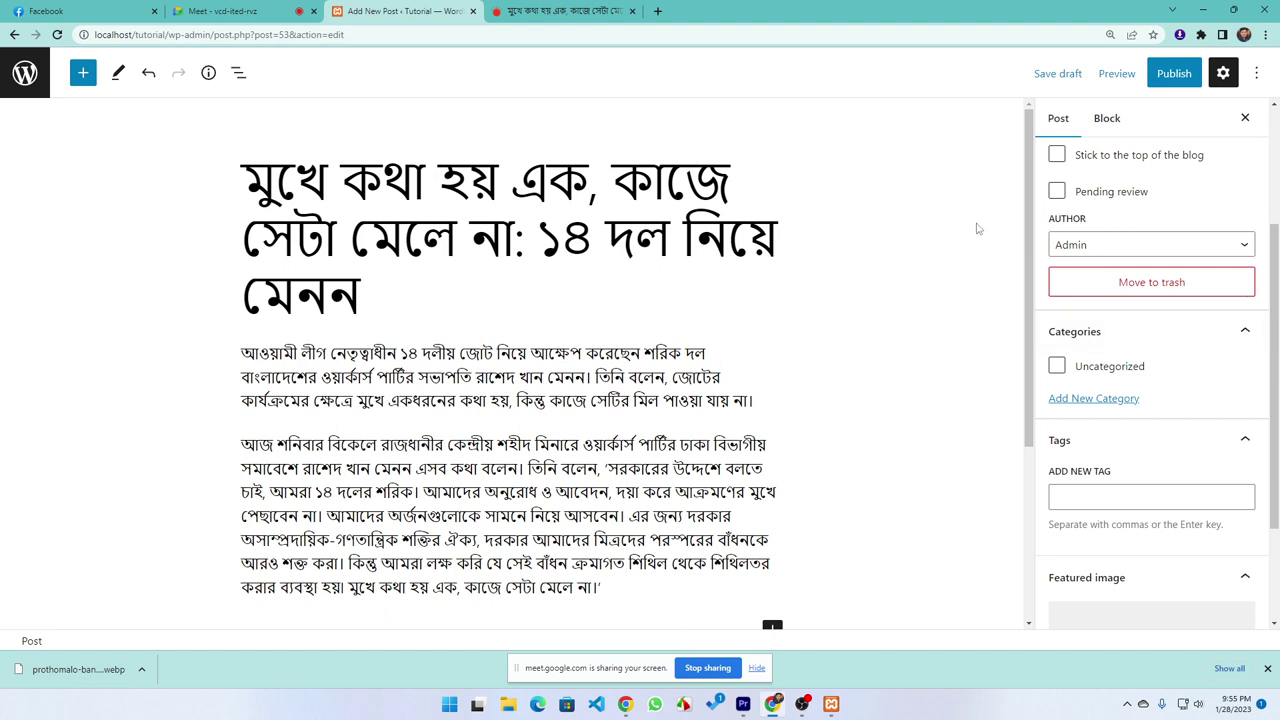
click(1077, 251)
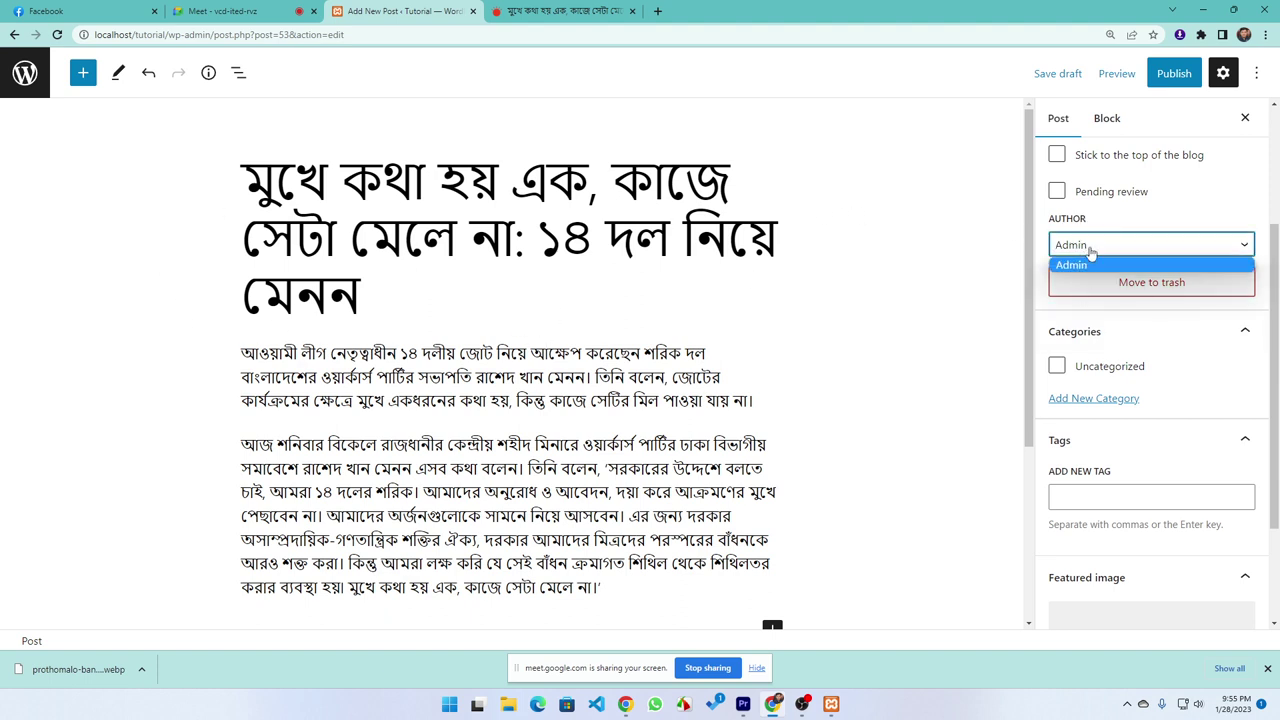
click(1137, 264)
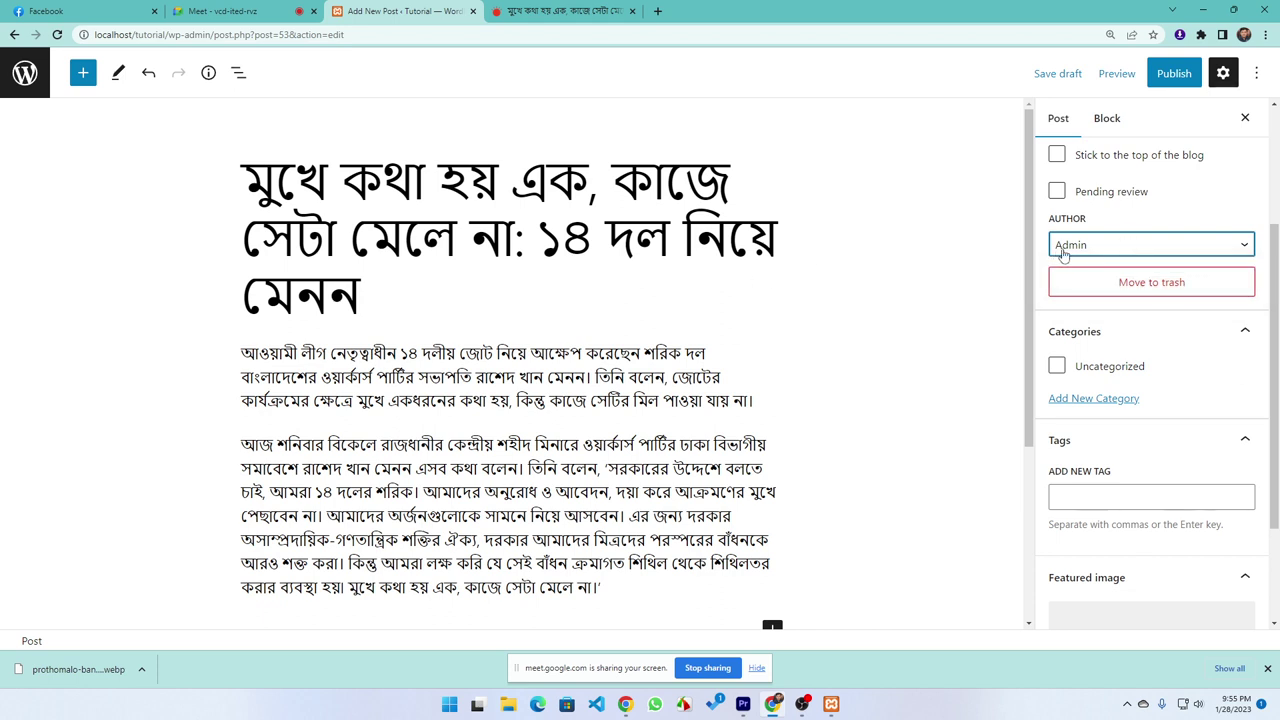
click(1089, 246)
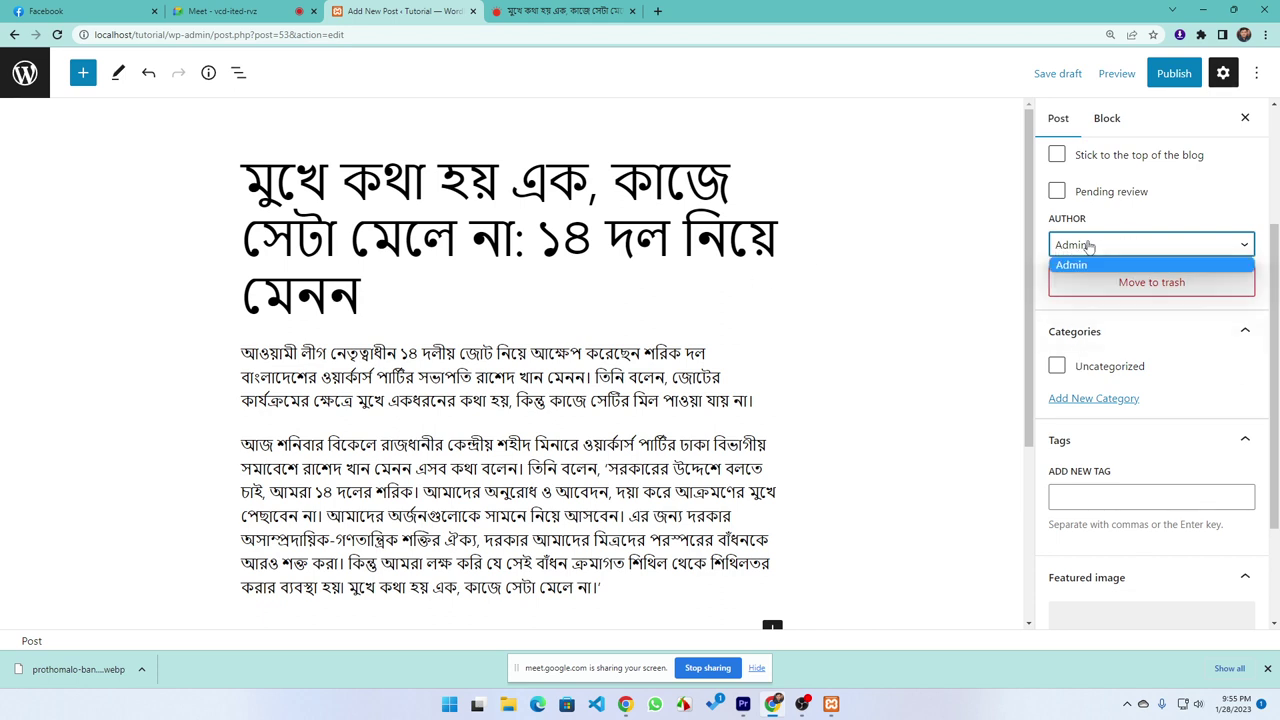
click(978, 313)
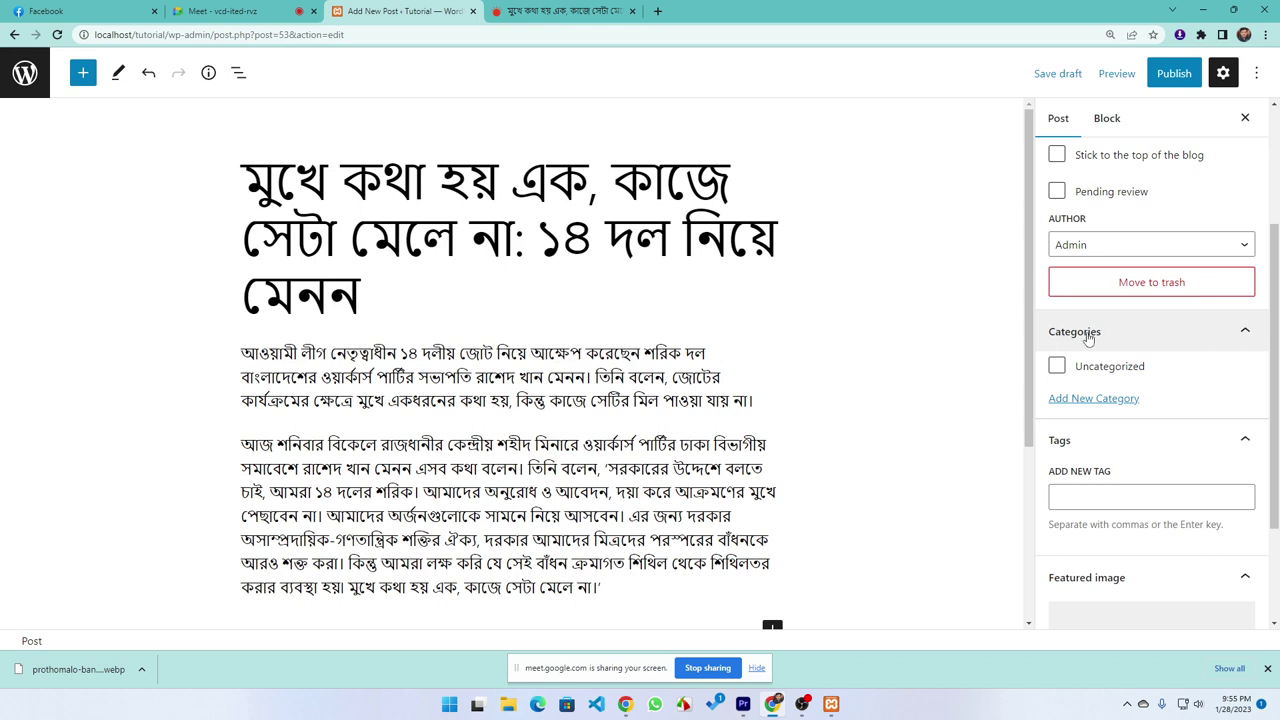
click(1100, 400)
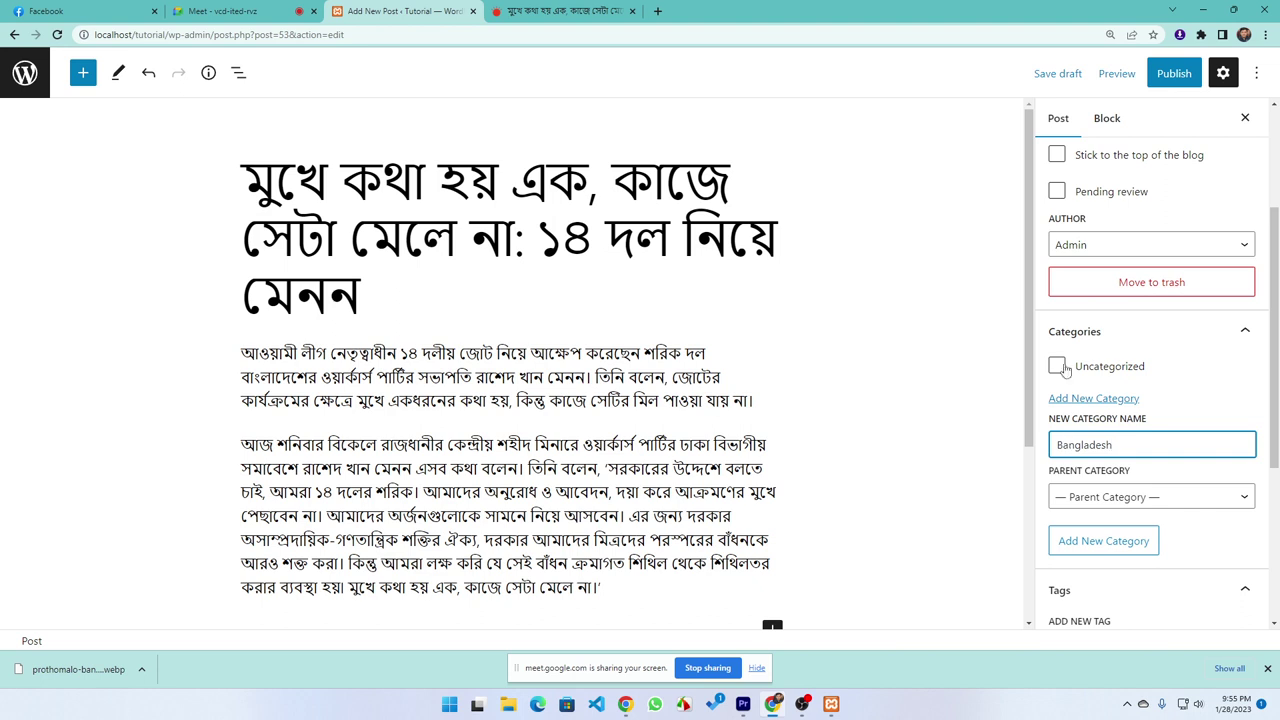
click(1135, 540)
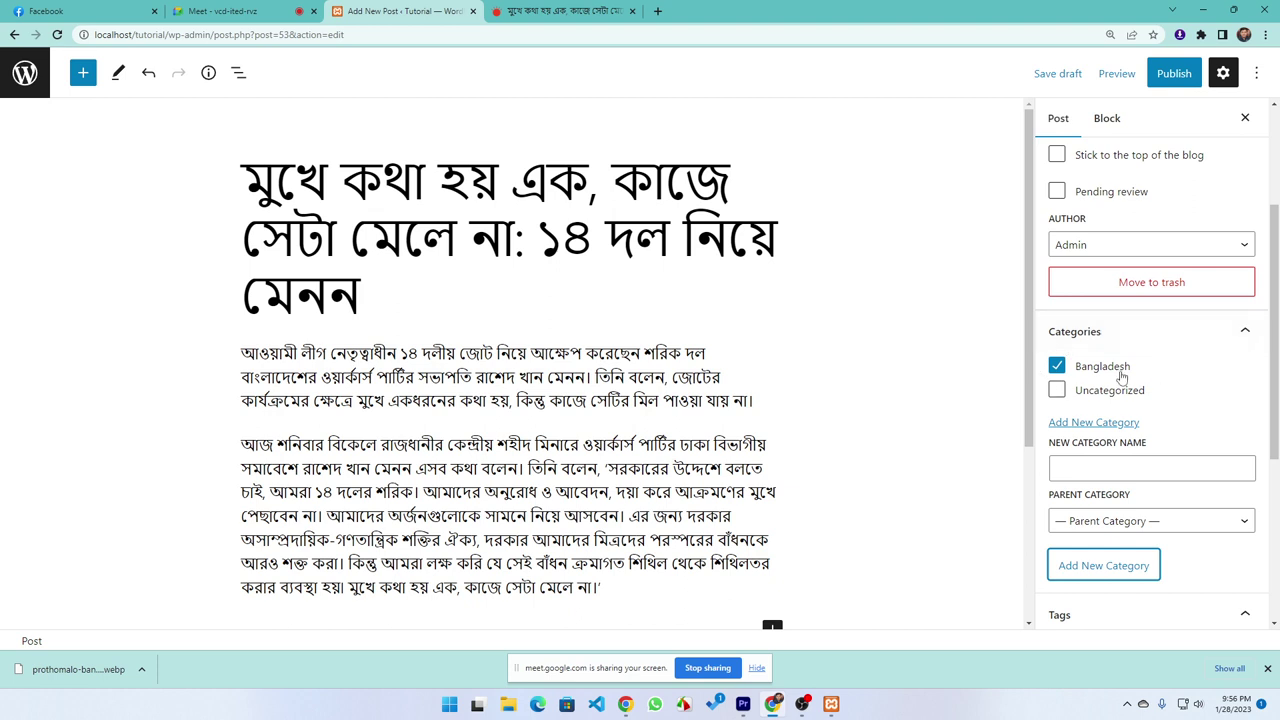
scroll(1120, 375, down, 3)
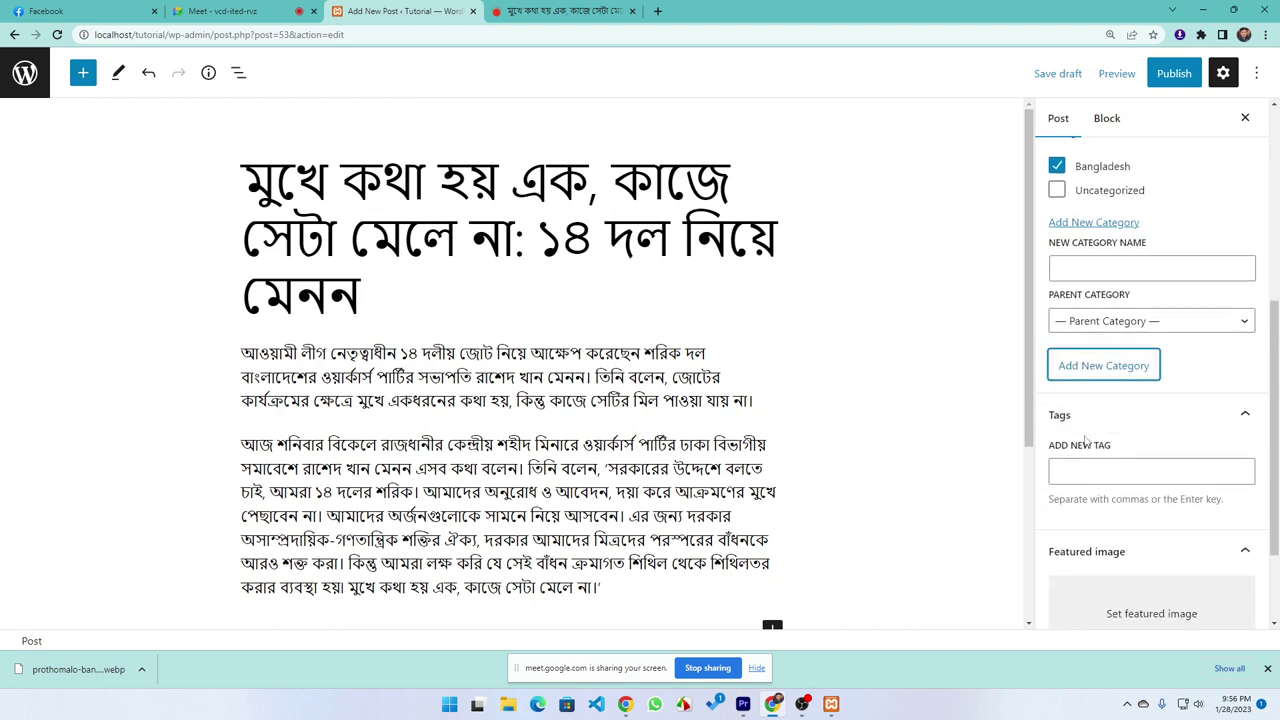
scroll(1085, 440, down, 2)
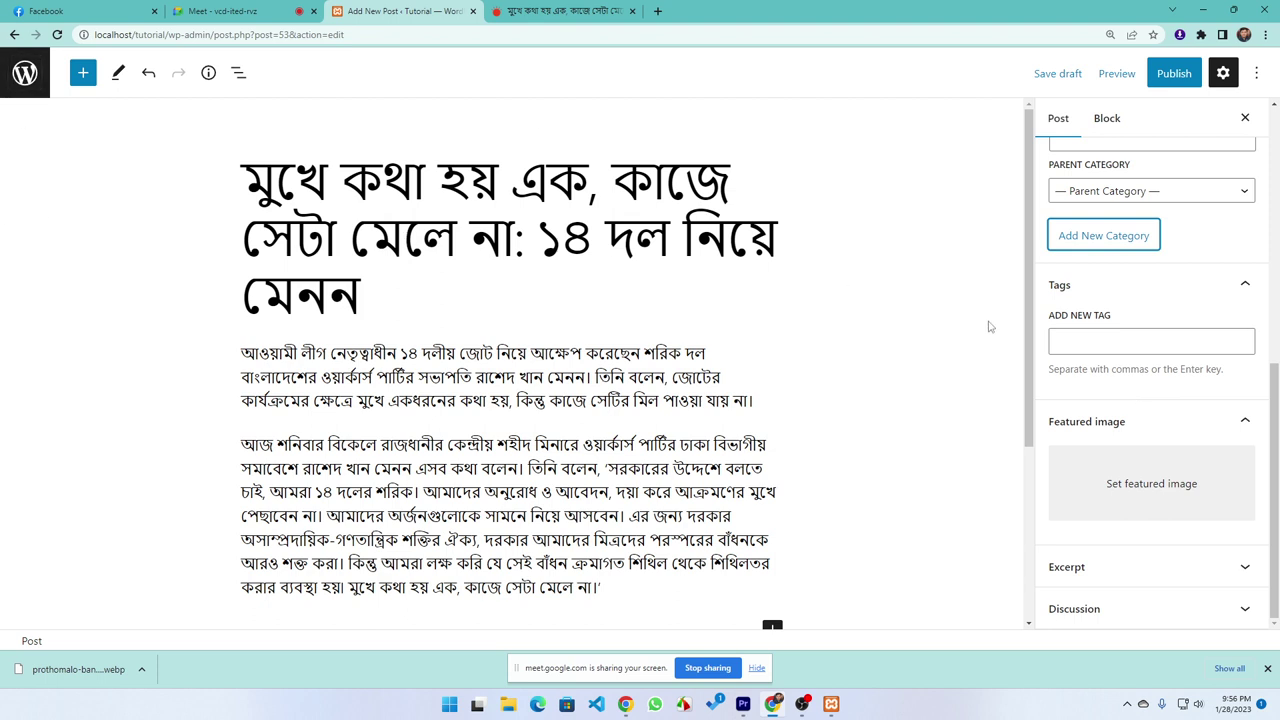
Add the tag 'Political' to the post
click(1092, 346)
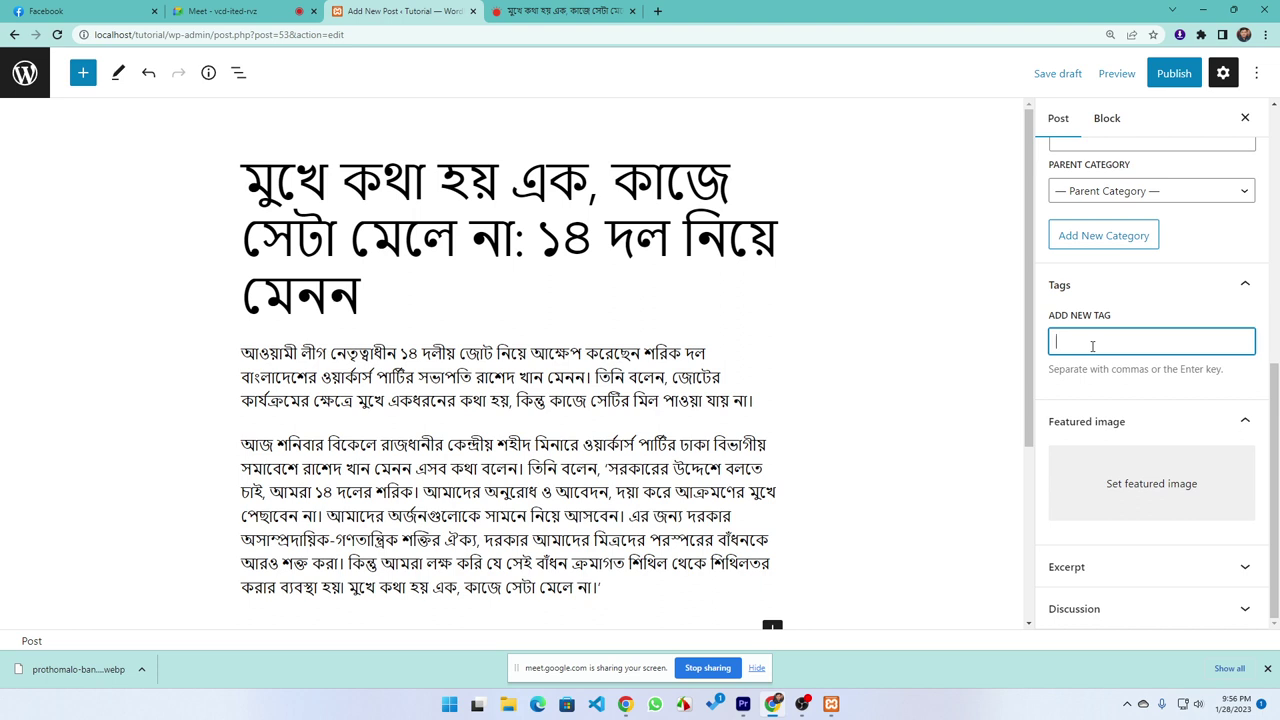
text(Political)
key(Return)
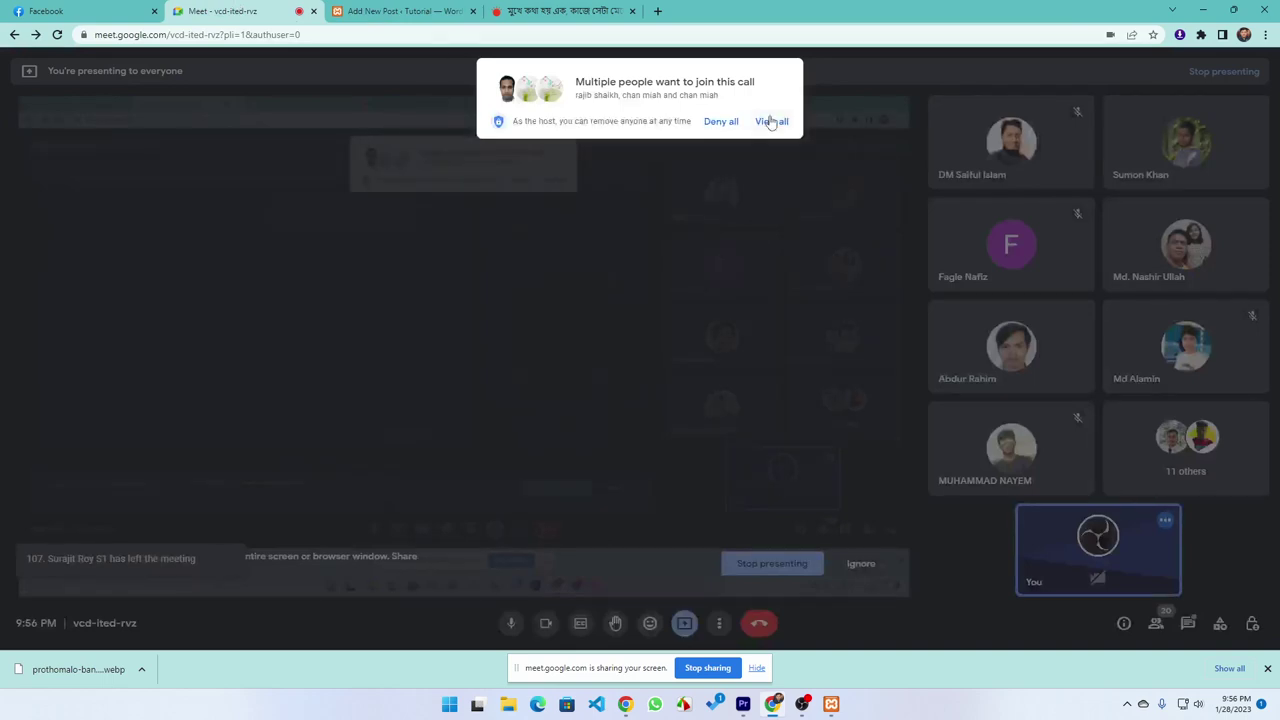
Admit all waiting people into the Google Meet call, then return to the editor
click(771, 121)
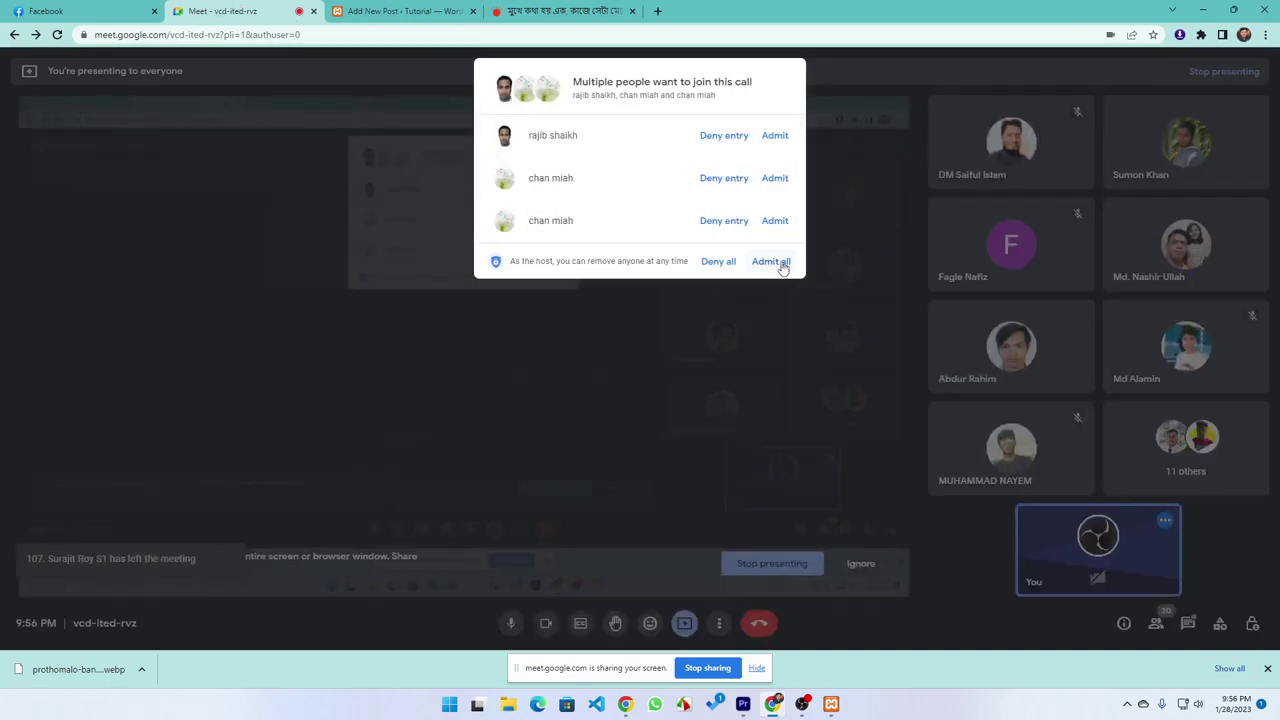
click(766, 258)
click(395, 12)
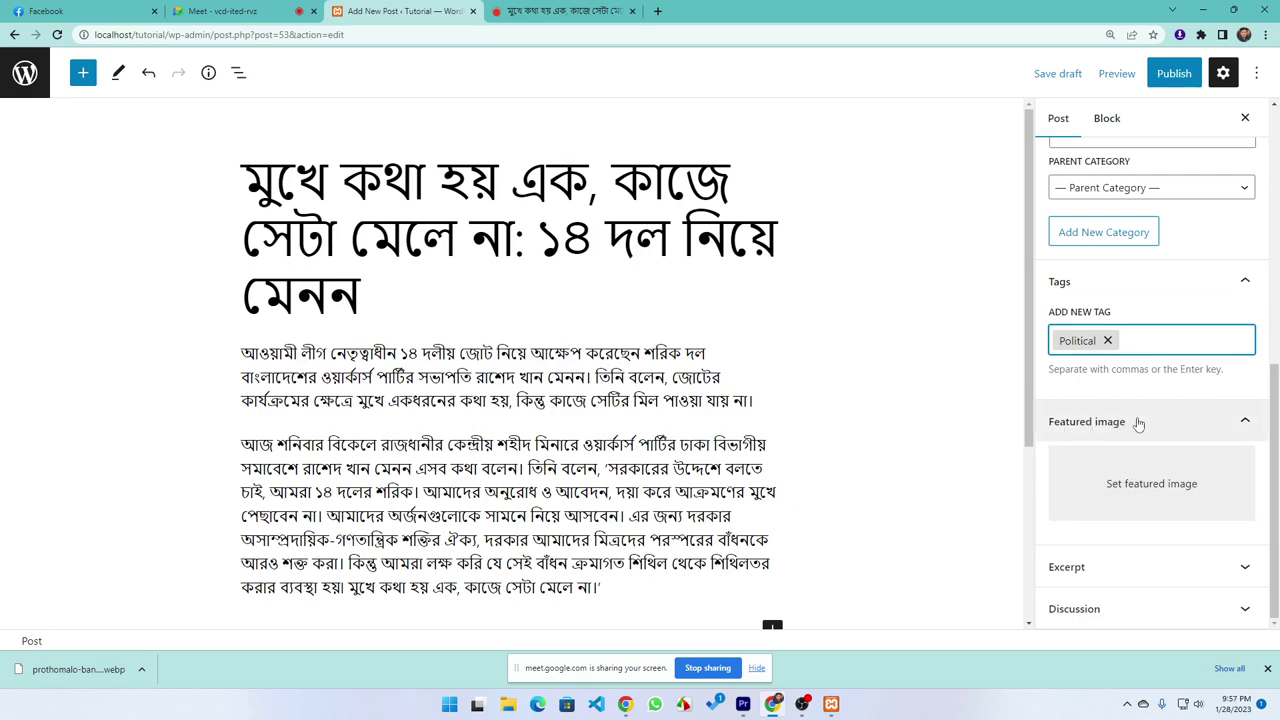
click(551, 12)
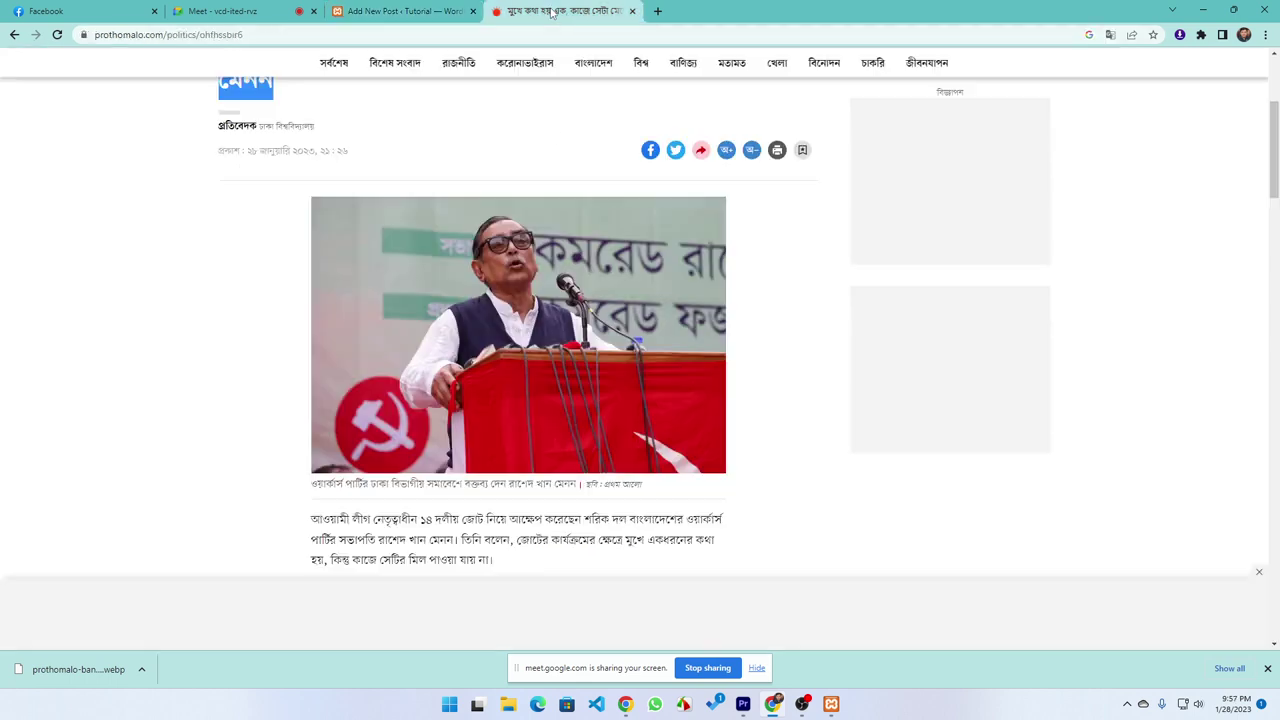
scroll(509, 338, up, 3)
scroll(428, 366, down, 8)
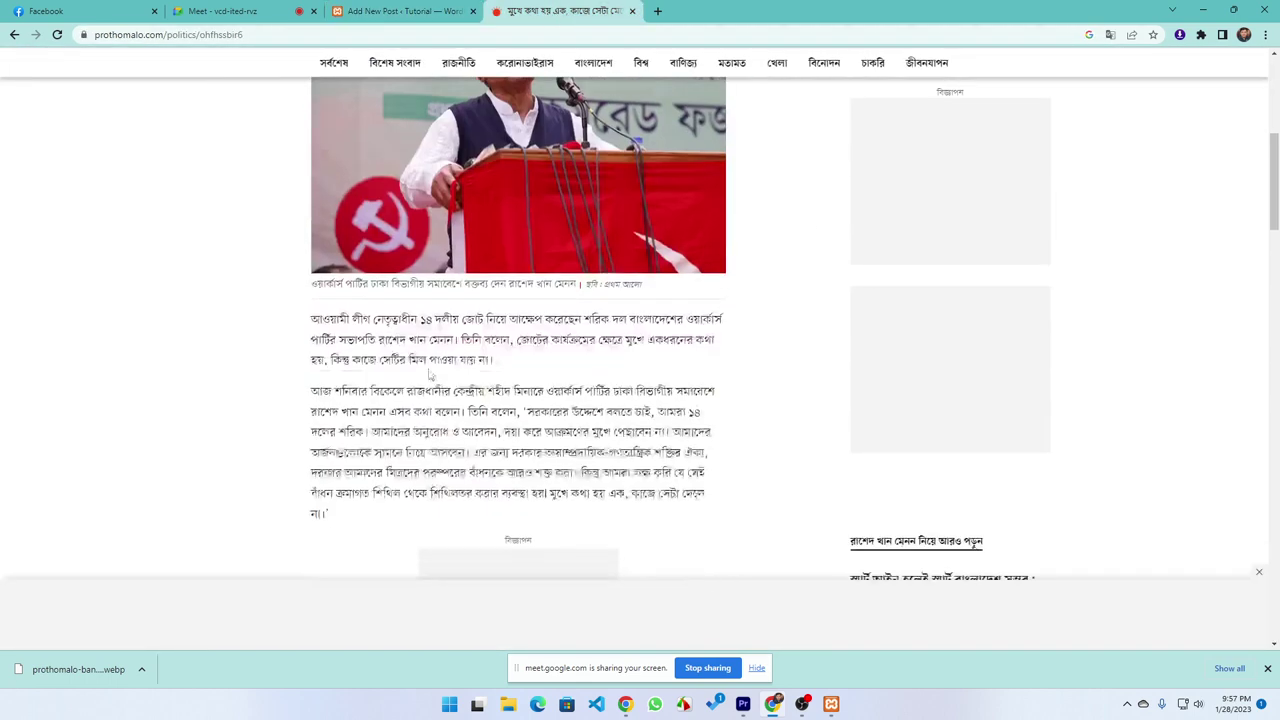
scroll(428, 366, up, 10)
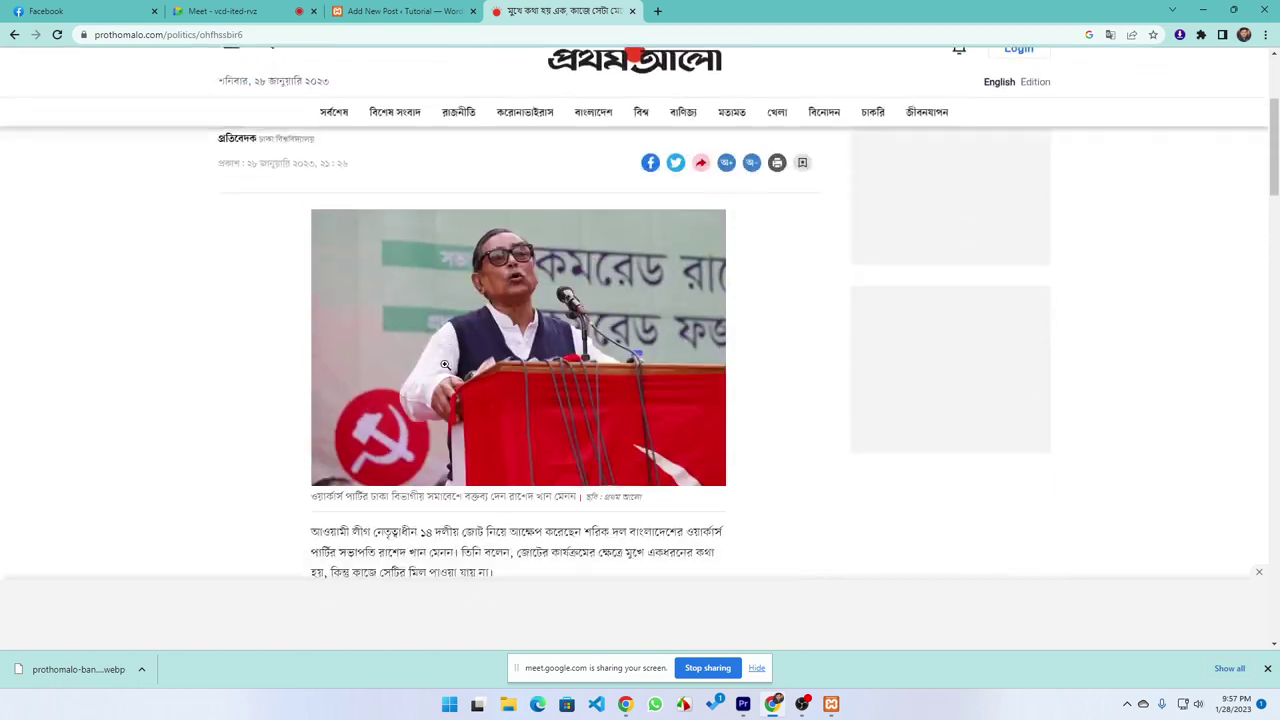
scroll(877, 403, down, 9)
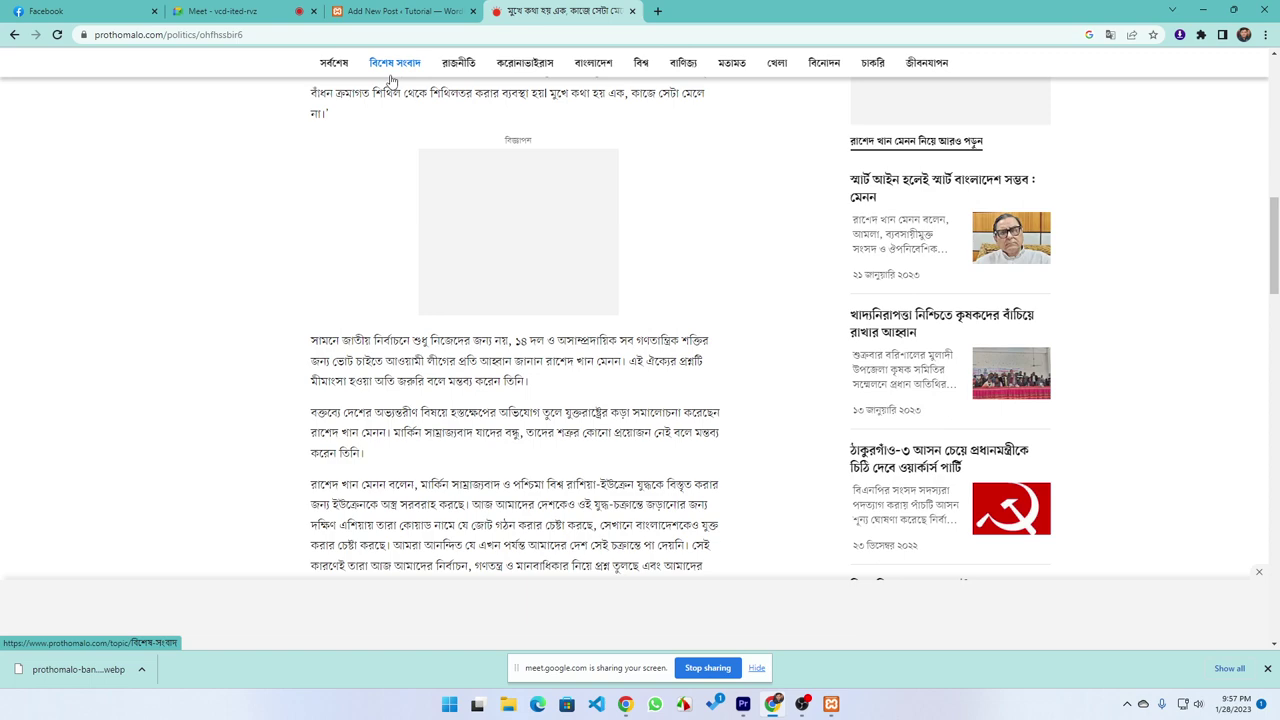
click(405, 11)
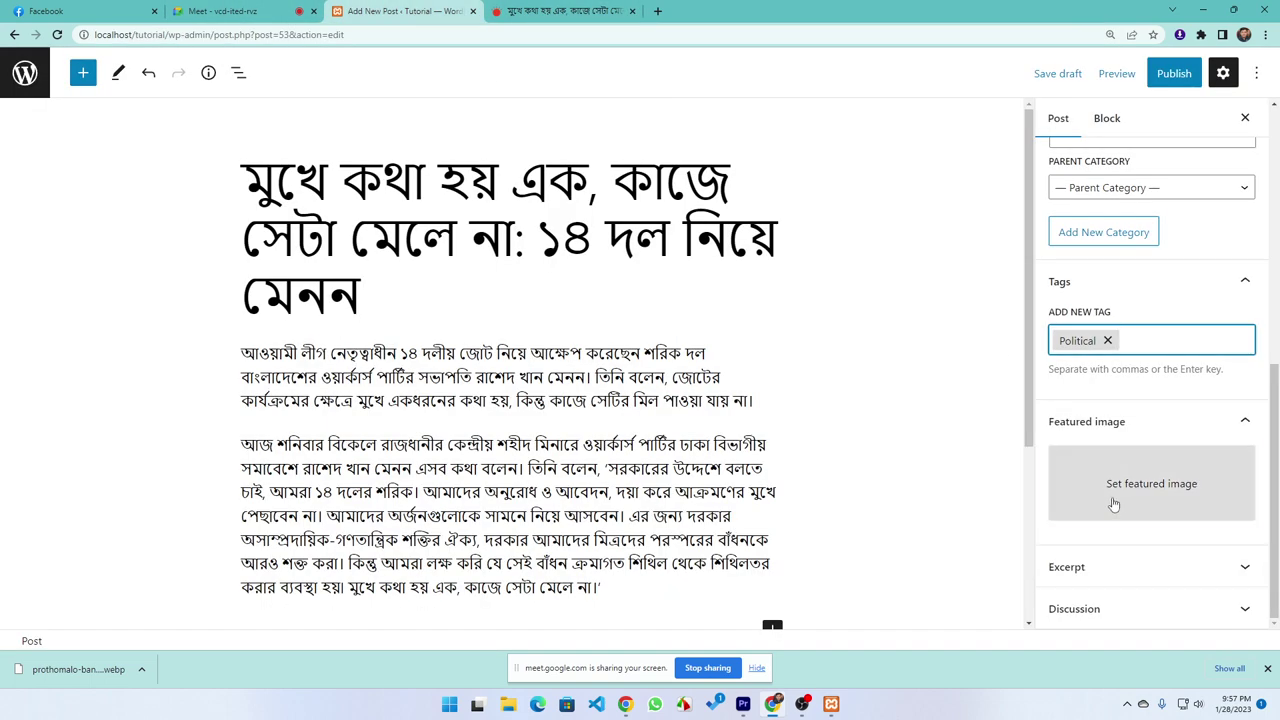
Try the webp photo as featured image, dismiss the upload error, and go to Upload files
click(1115, 505)
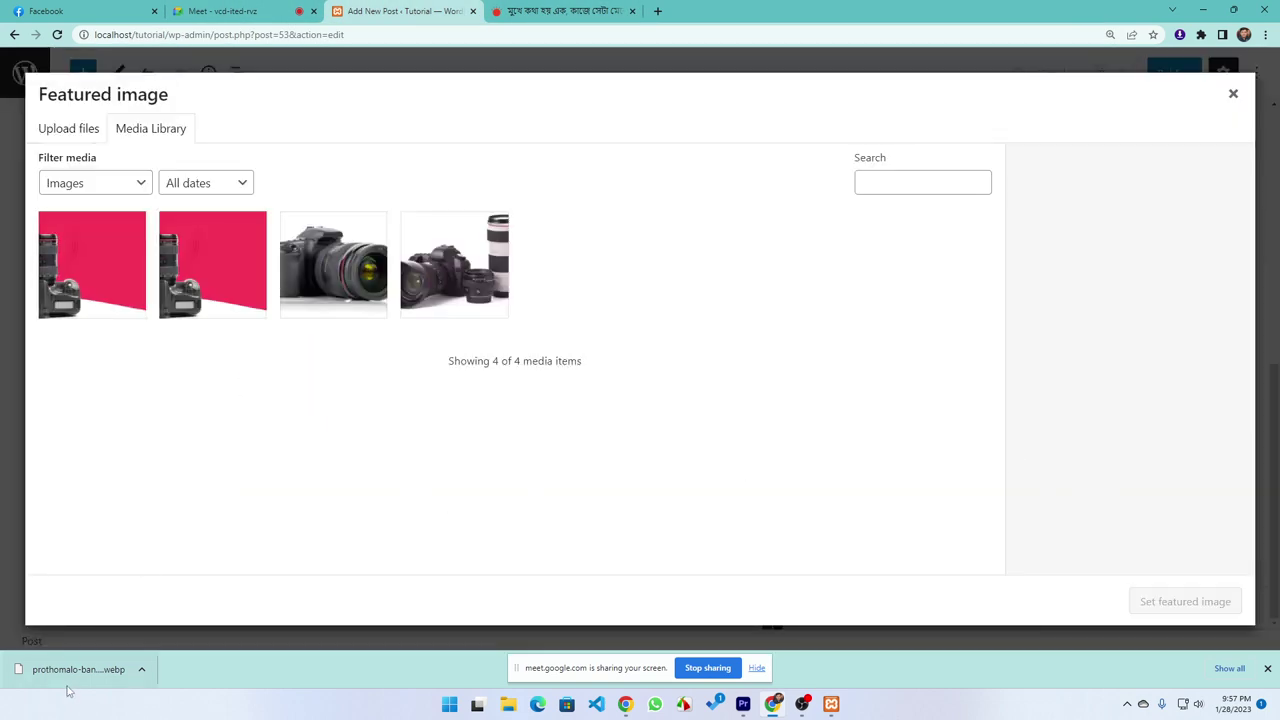
drag(72, 676, 212, 487)
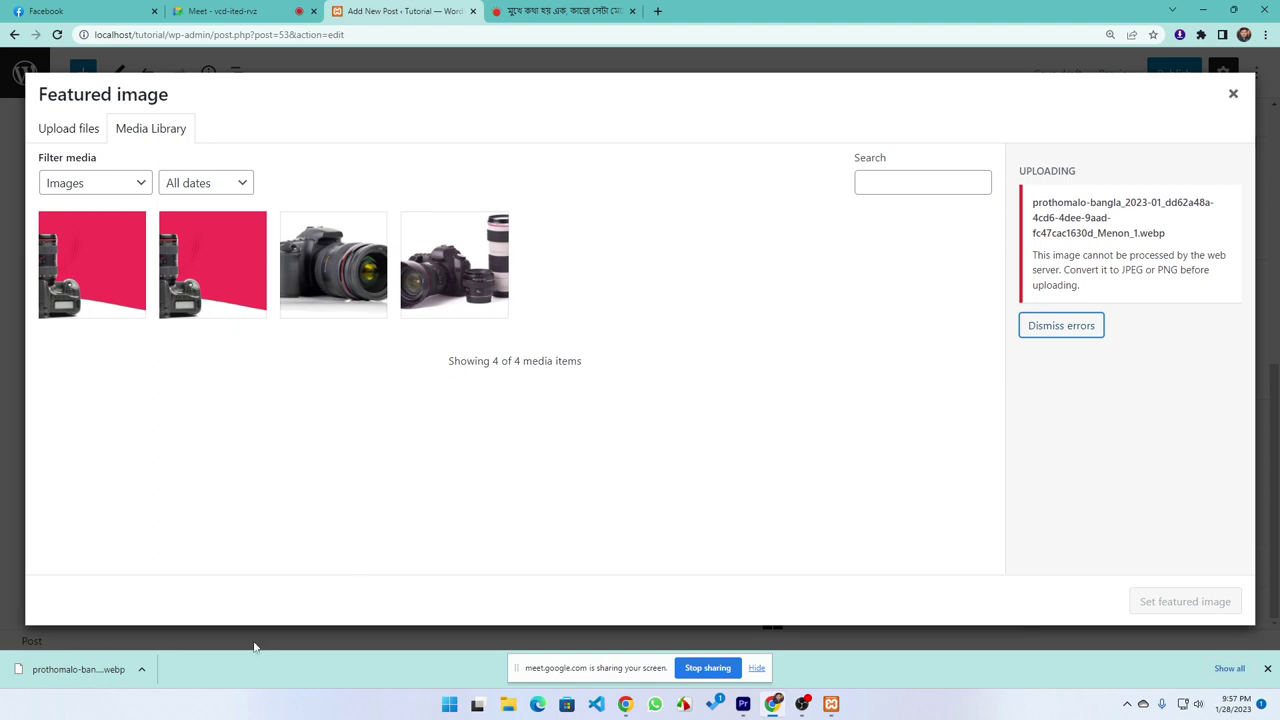
click(1068, 332)
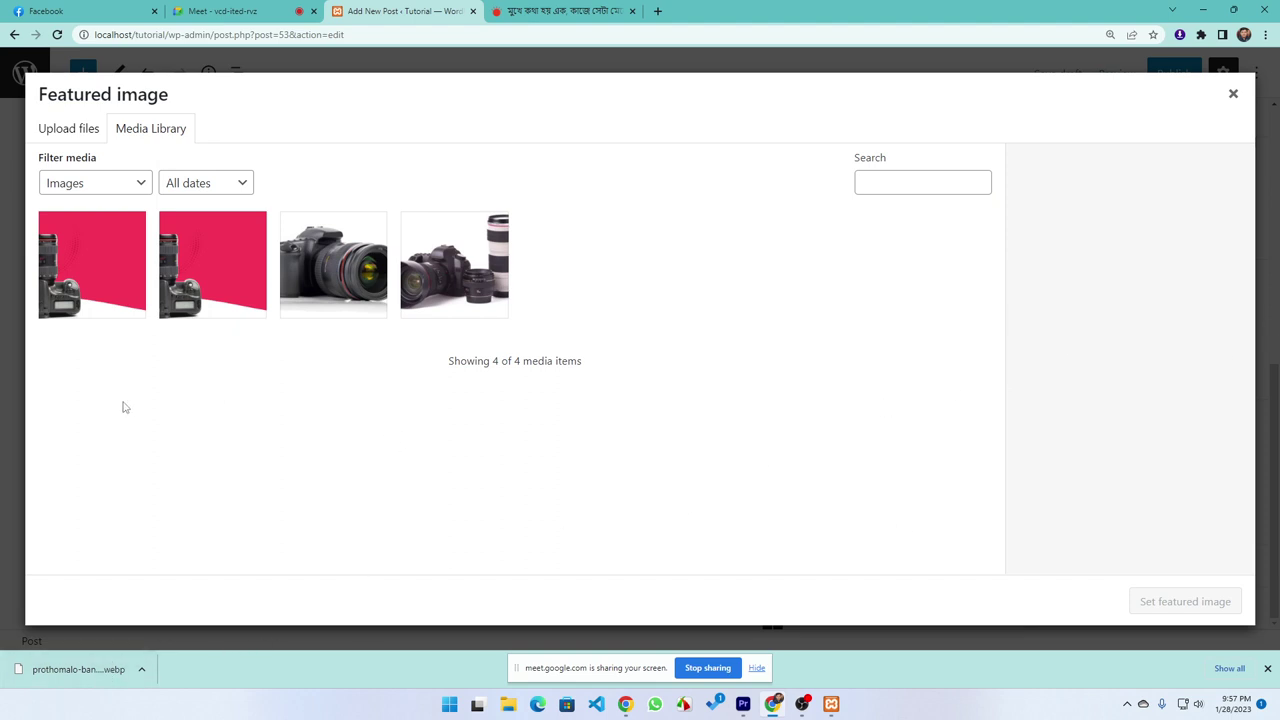
click(69, 128)
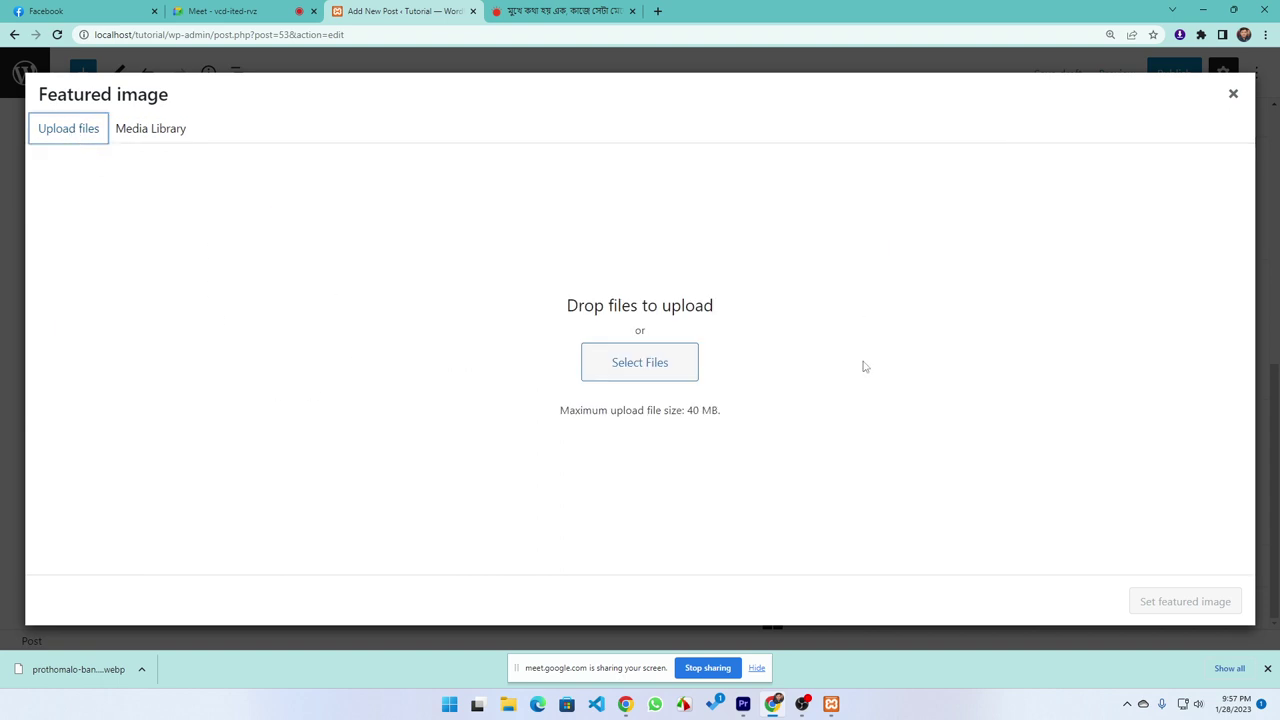
Browse the file picker and select the downloaded Prothom Alo photo
click(628, 369)
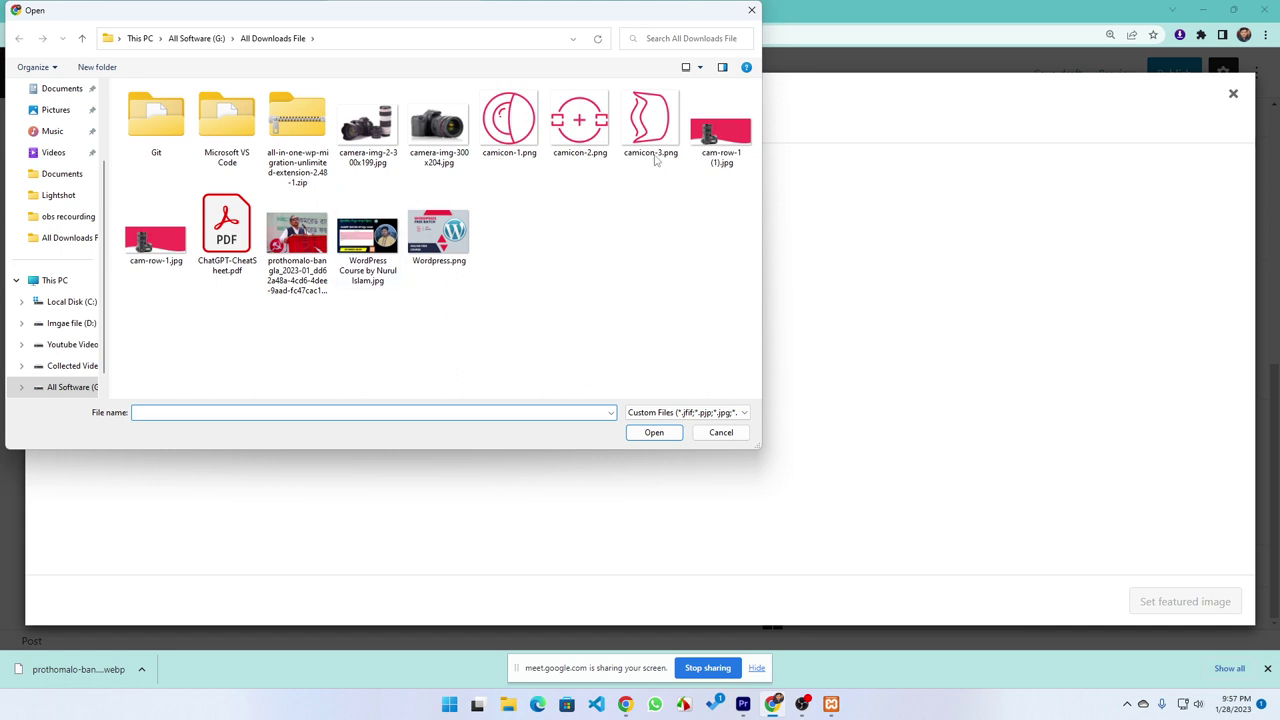
click(716, 118)
click(332, 291)
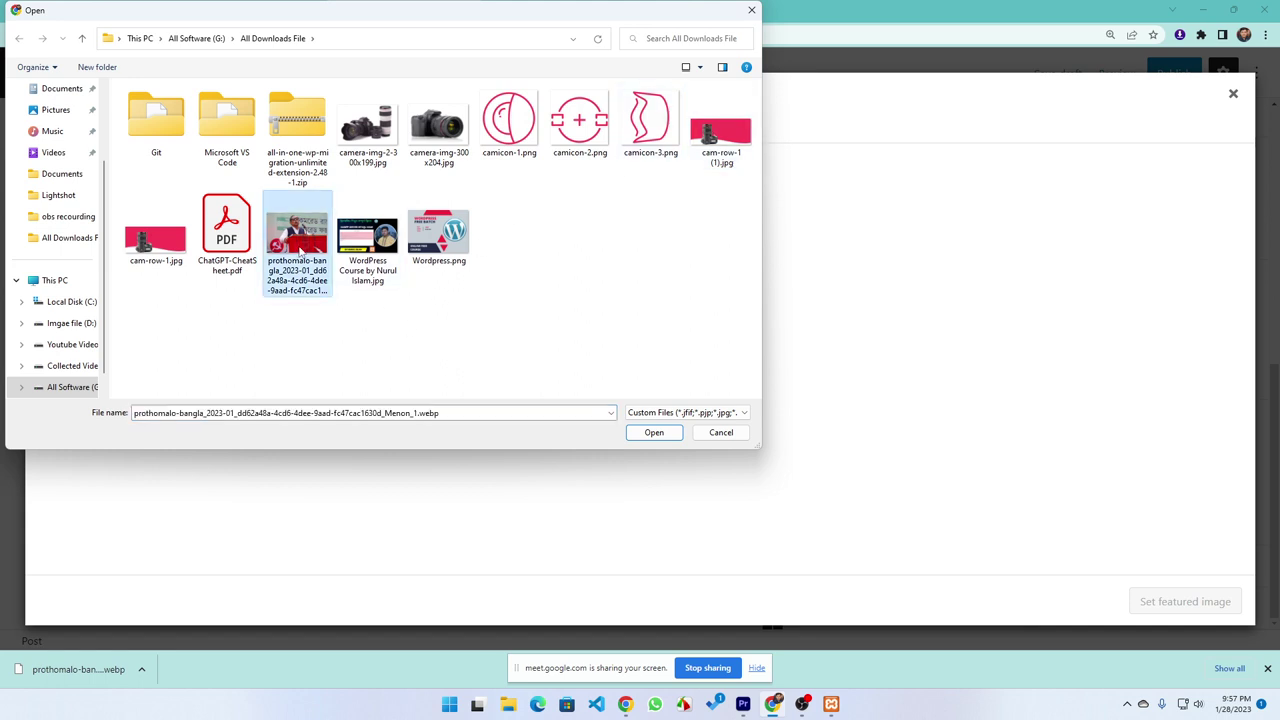
Rename the photo's extension from .webp to .jpg, confirm the change, and upload it
key(shift+F10)
click(337, 487)
key(Right)
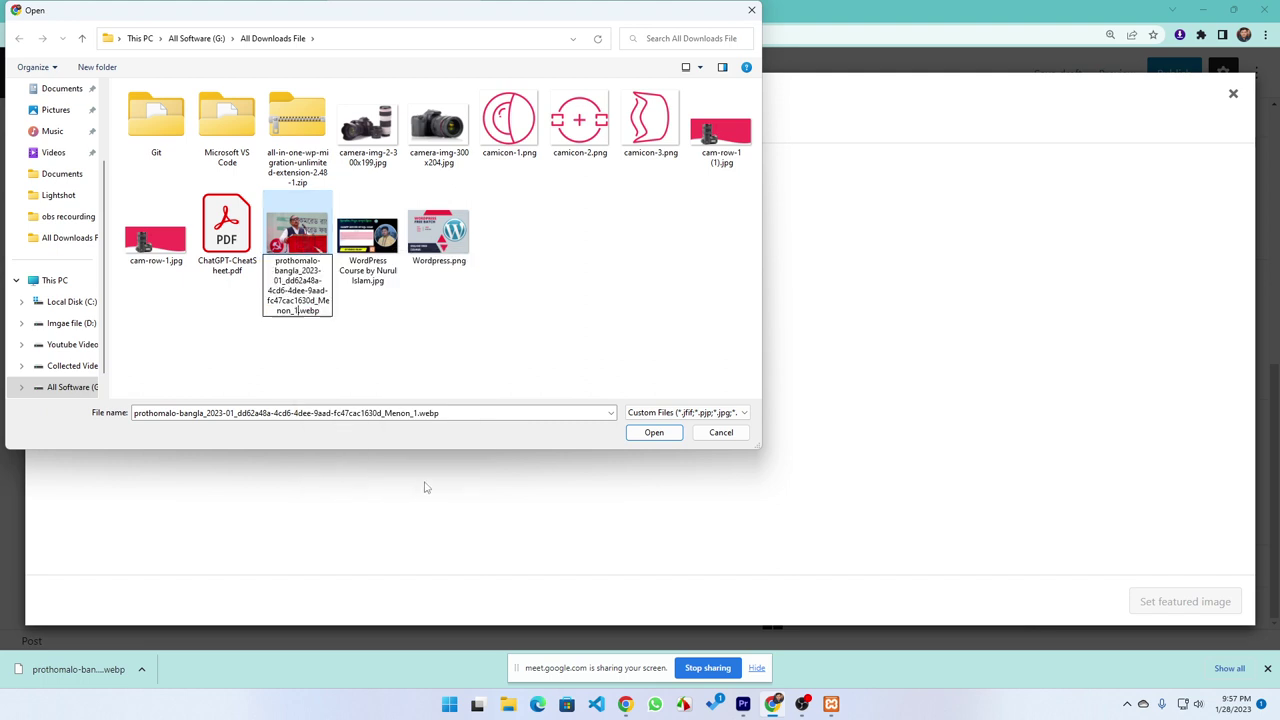
key(Delete)
key(Delete)
key(Delete)
key(Delete)
text(jpg)
key(Return)
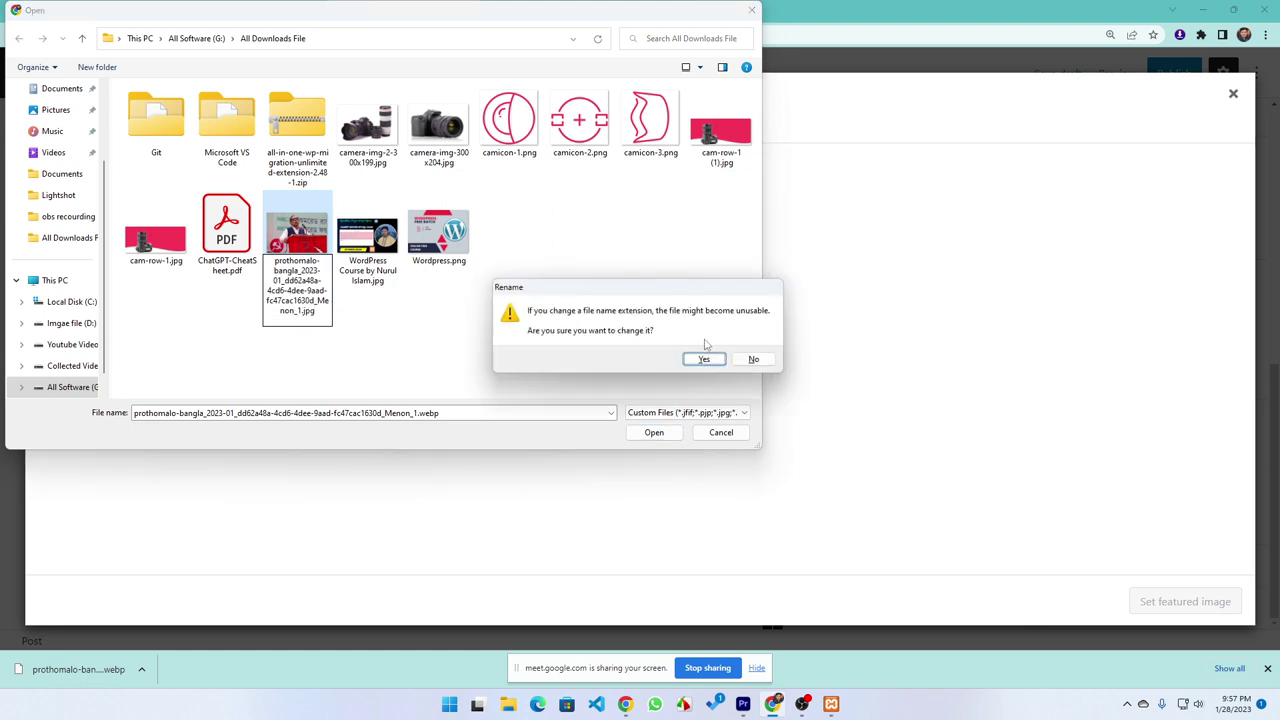
click(704, 359)
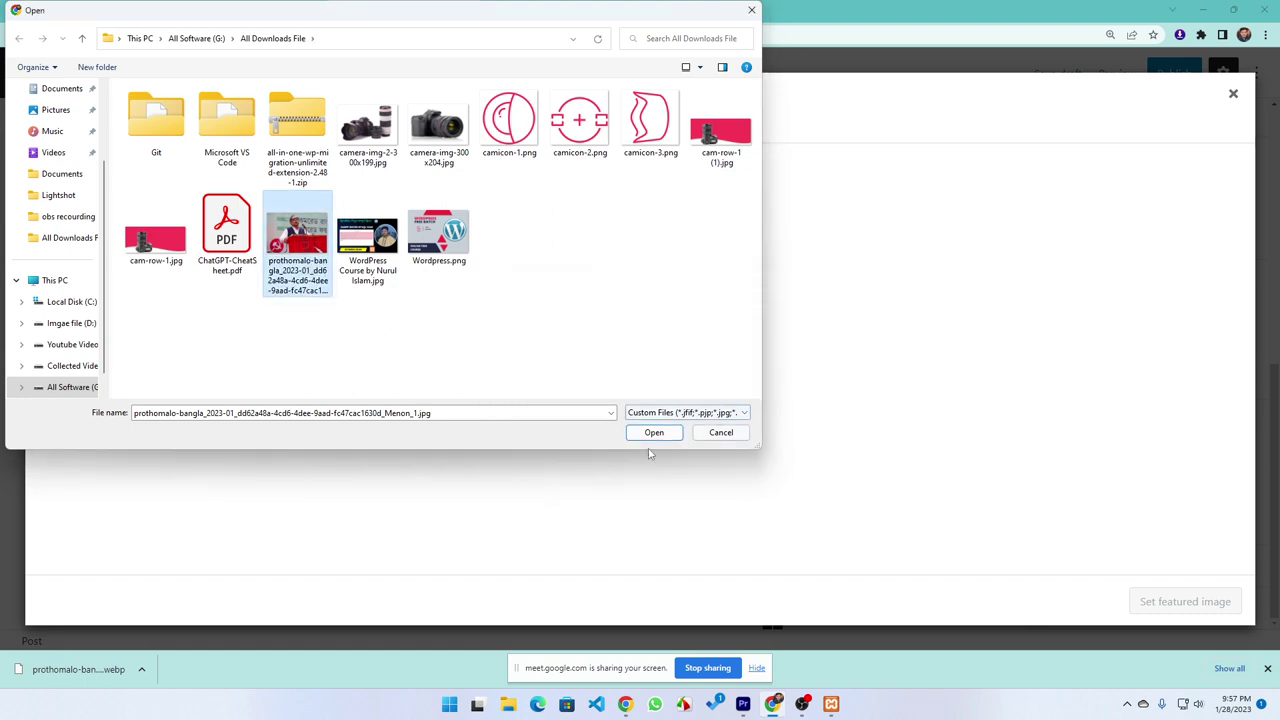
click(652, 432)
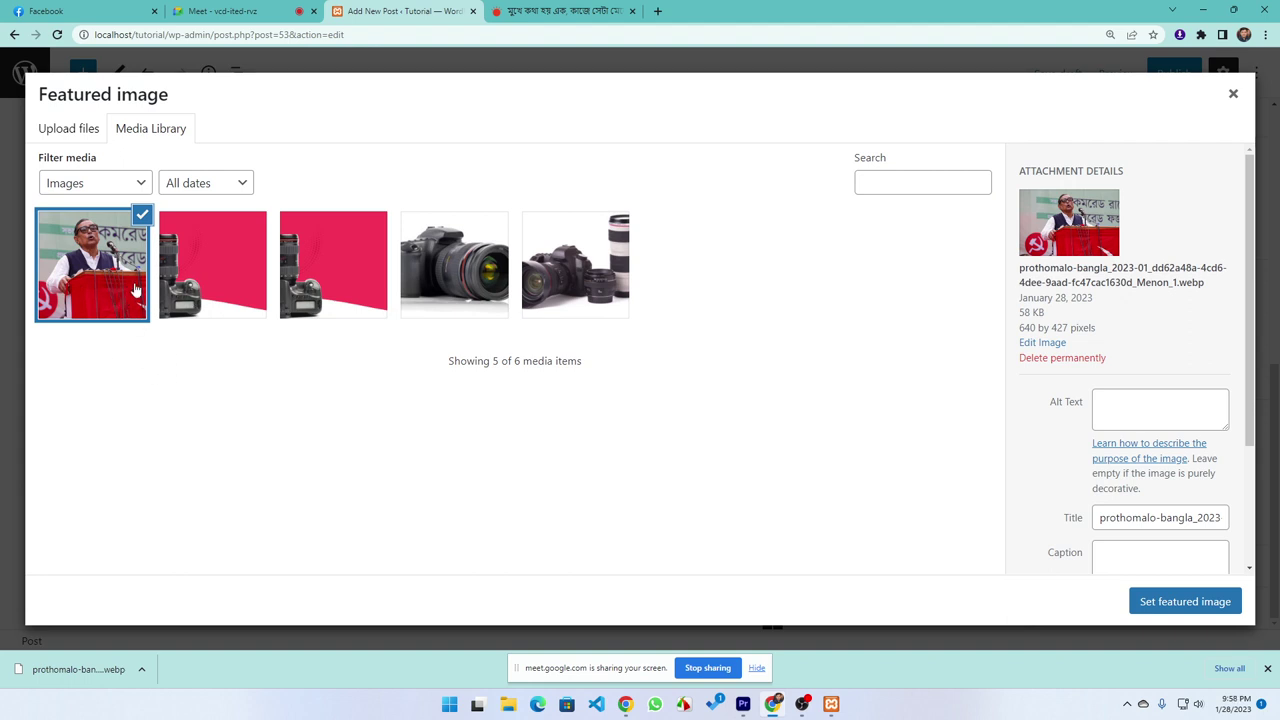
Deselect the speaker photo in the Media Library after a quick check of the Google Meet call
click(92, 130)
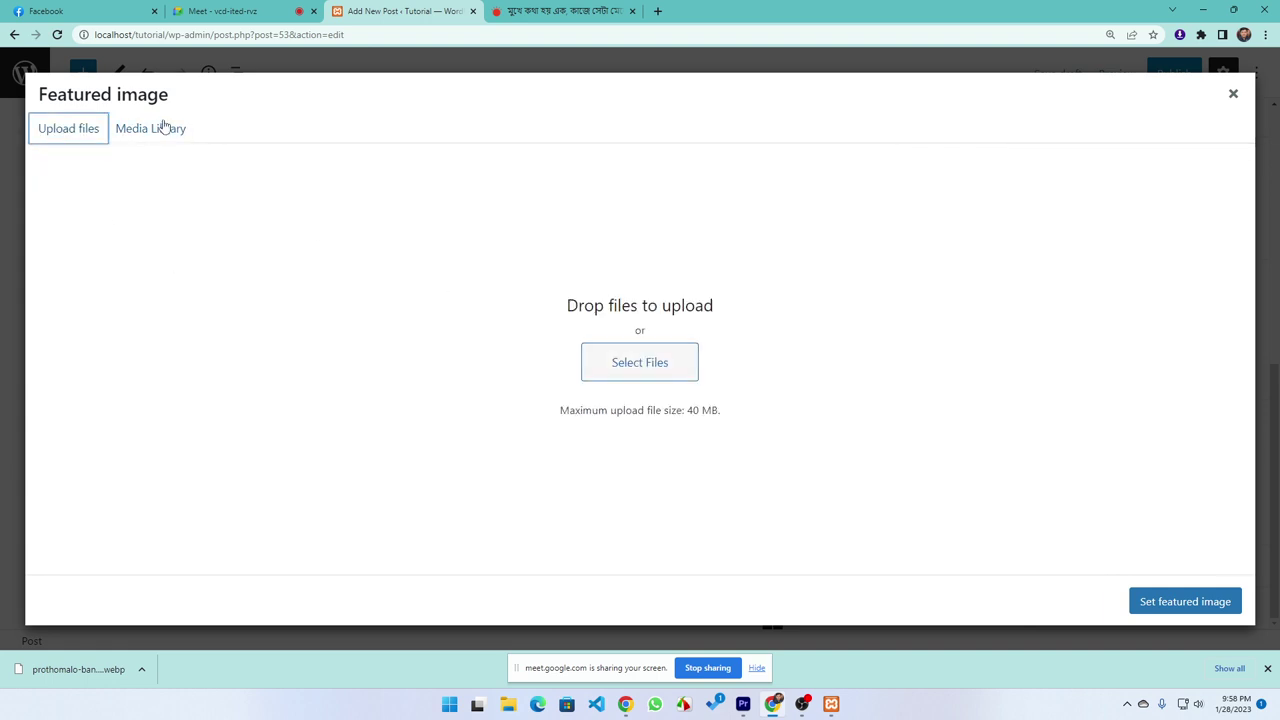
click(162, 128)
click(118, 292)
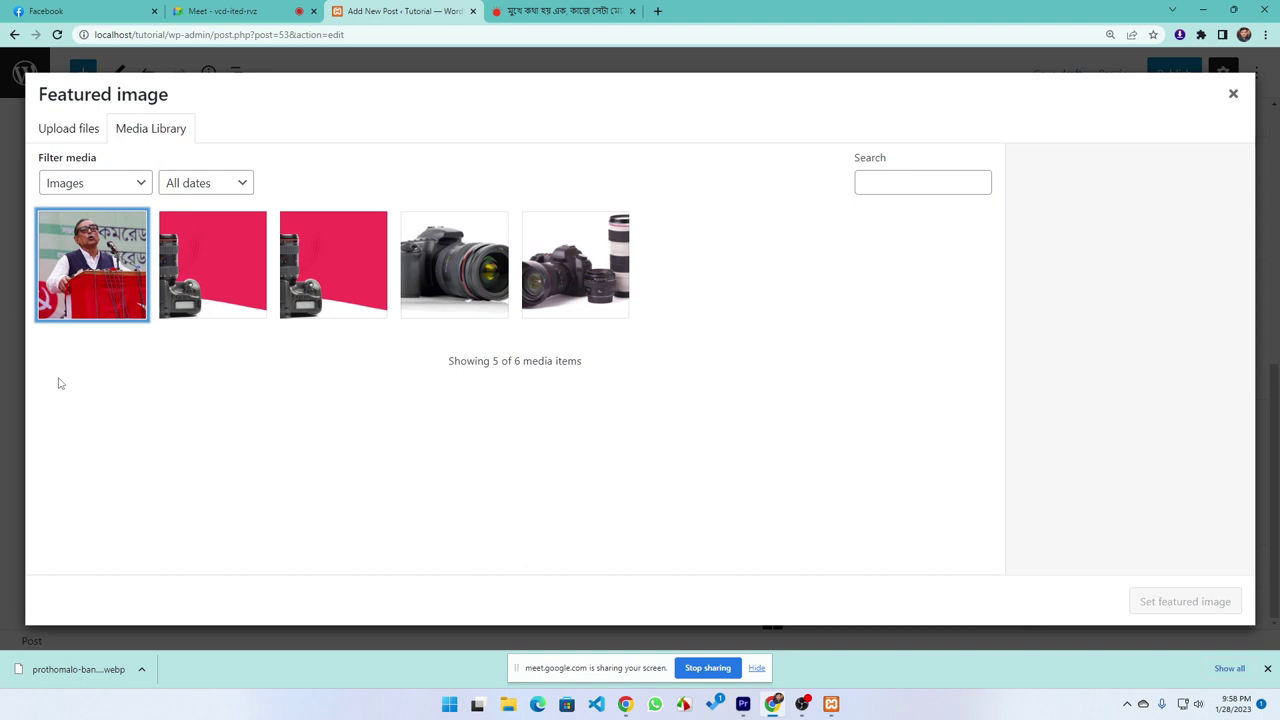
click(257, 12)
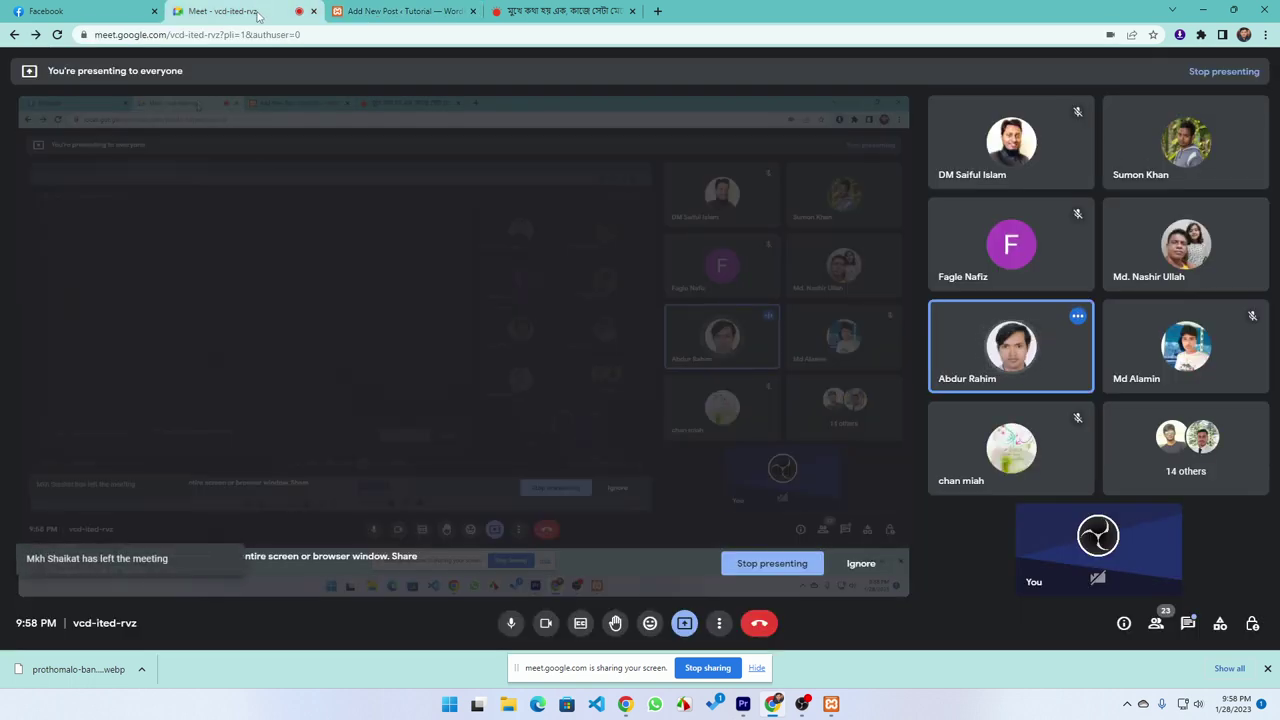
click(376, 11)
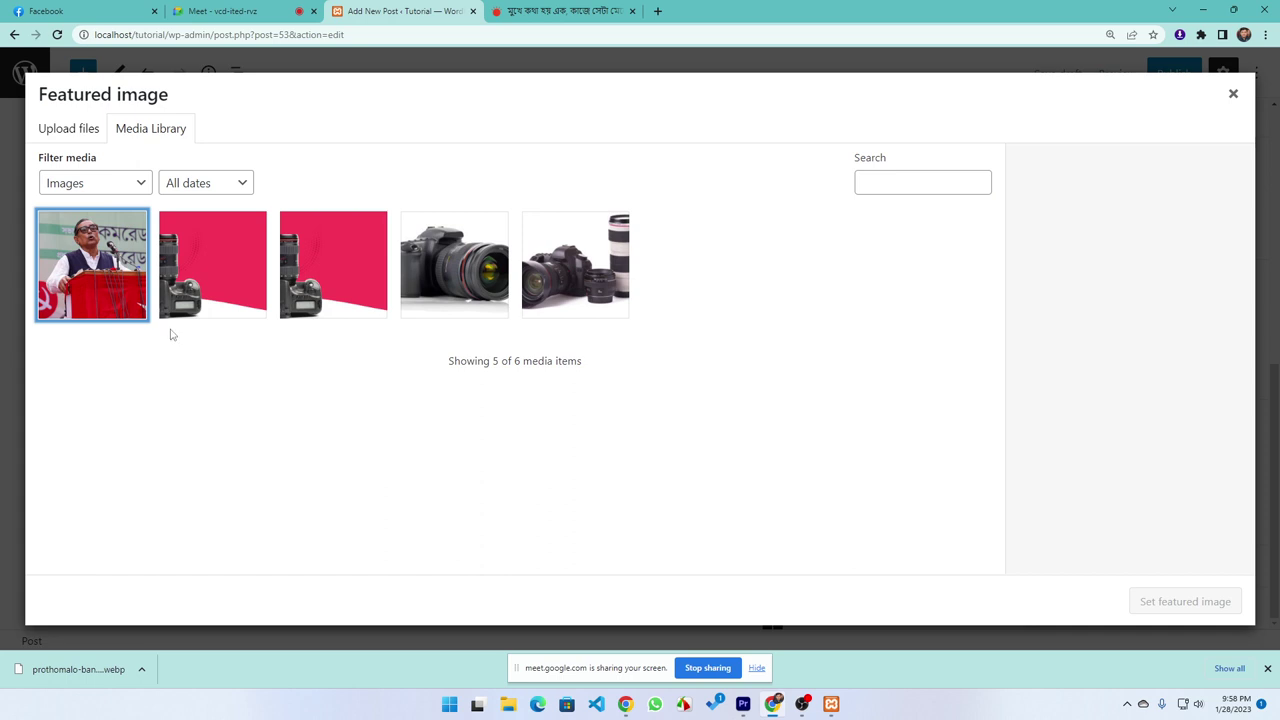
Close the browser's downloads bar and select the speaker photo as the featured image
click(129, 479)
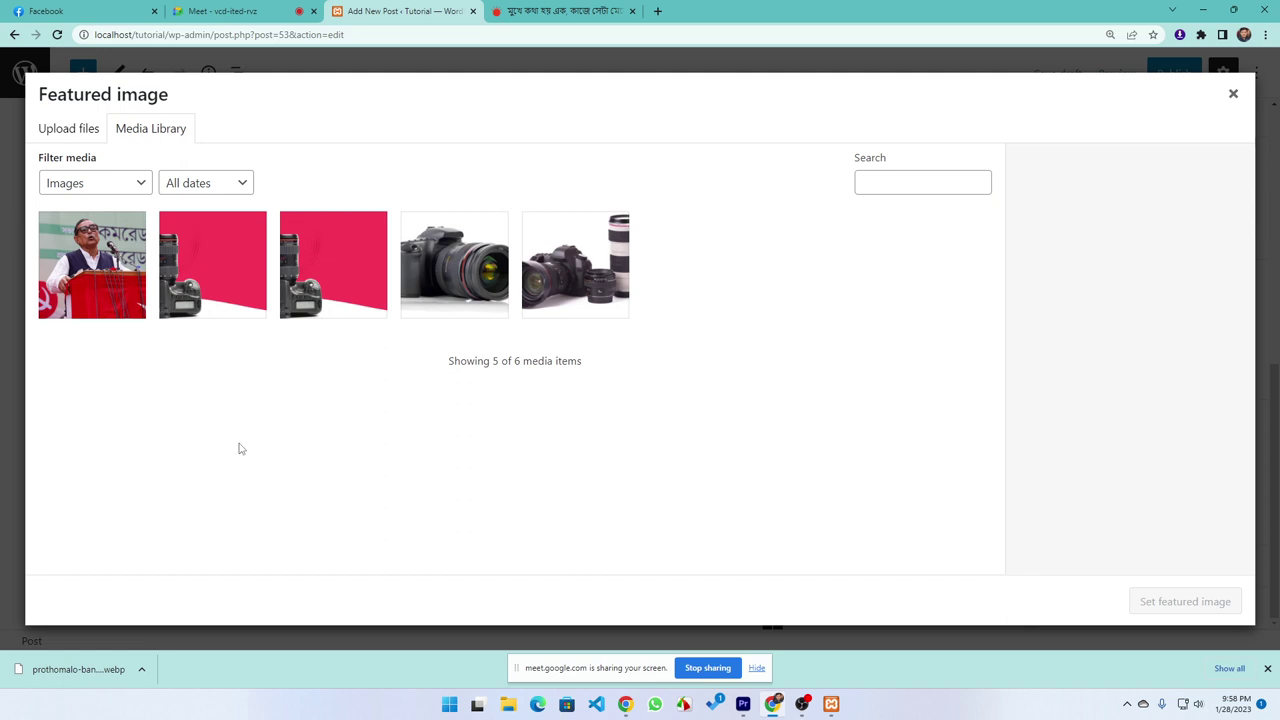
click(1267, 669)
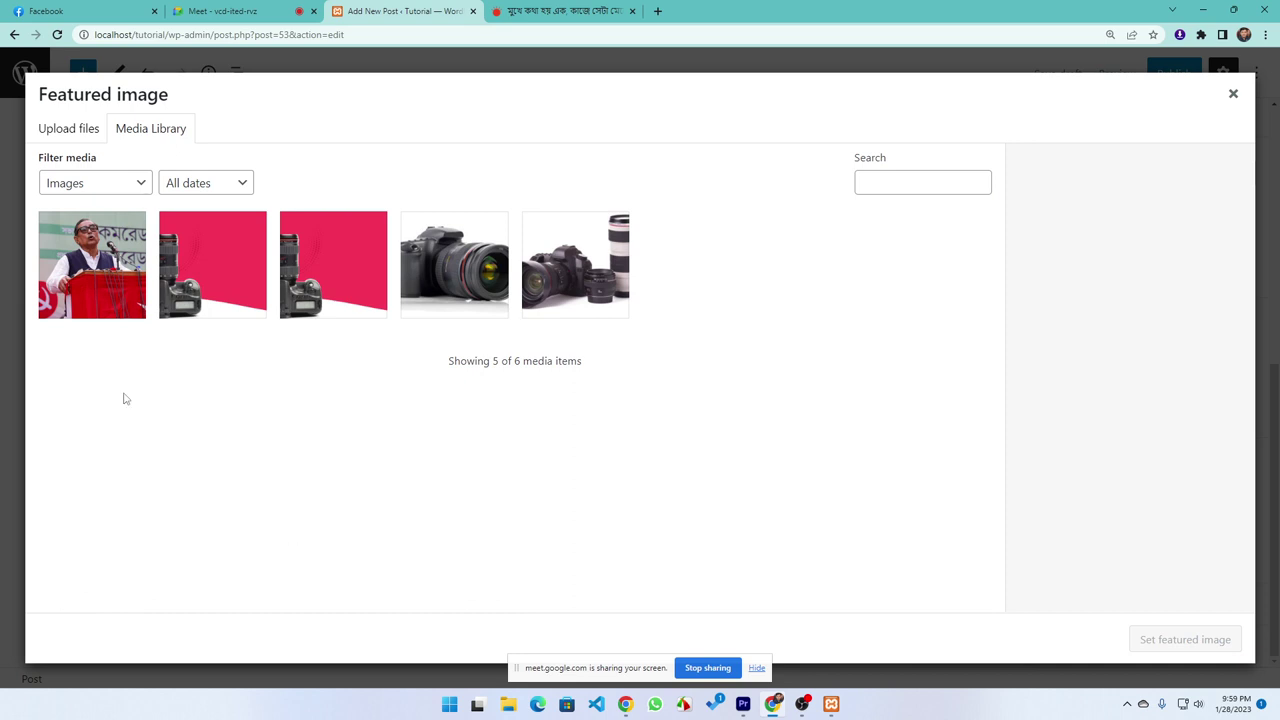
click(96, 293)
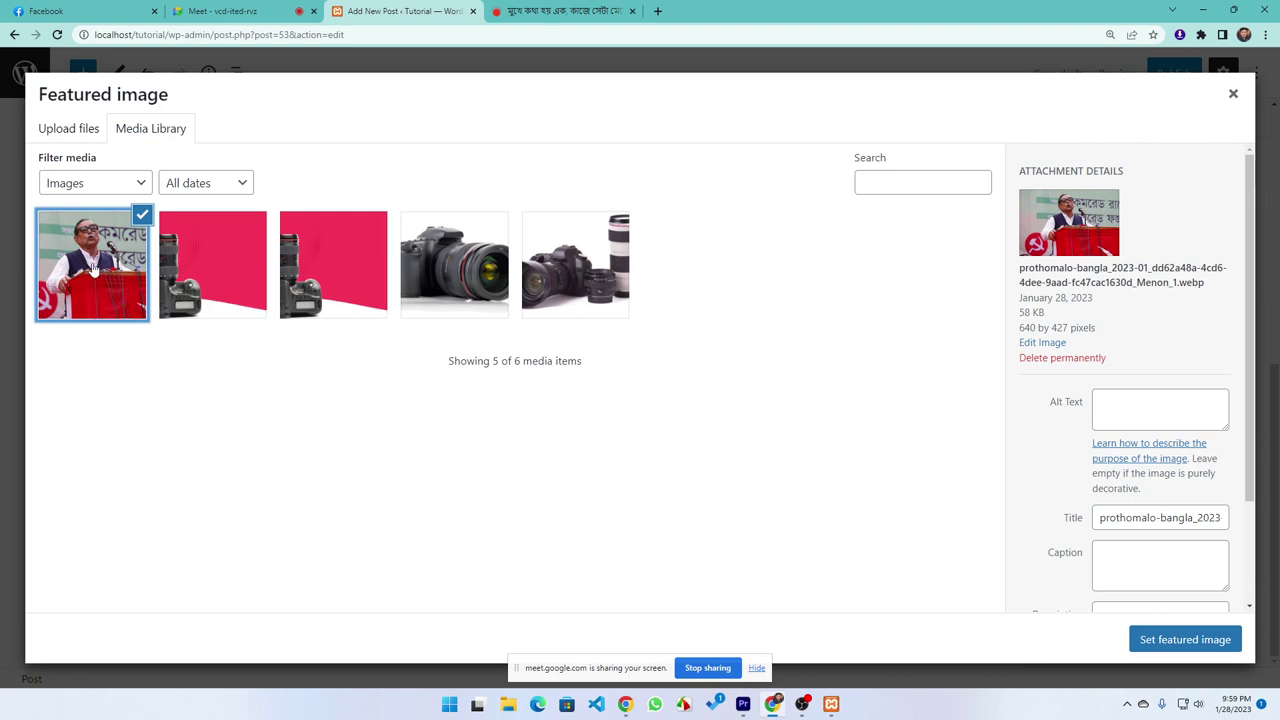
click(1185, 640)
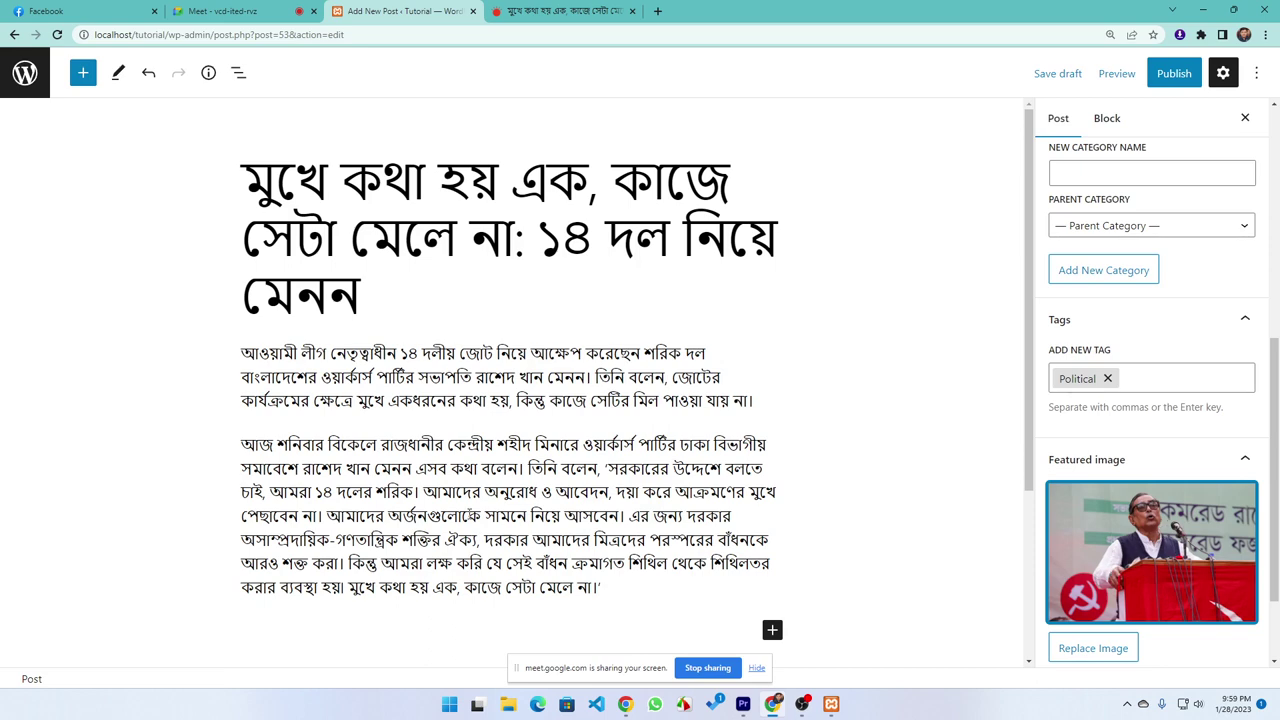
scroll(560, 510, down, 2)
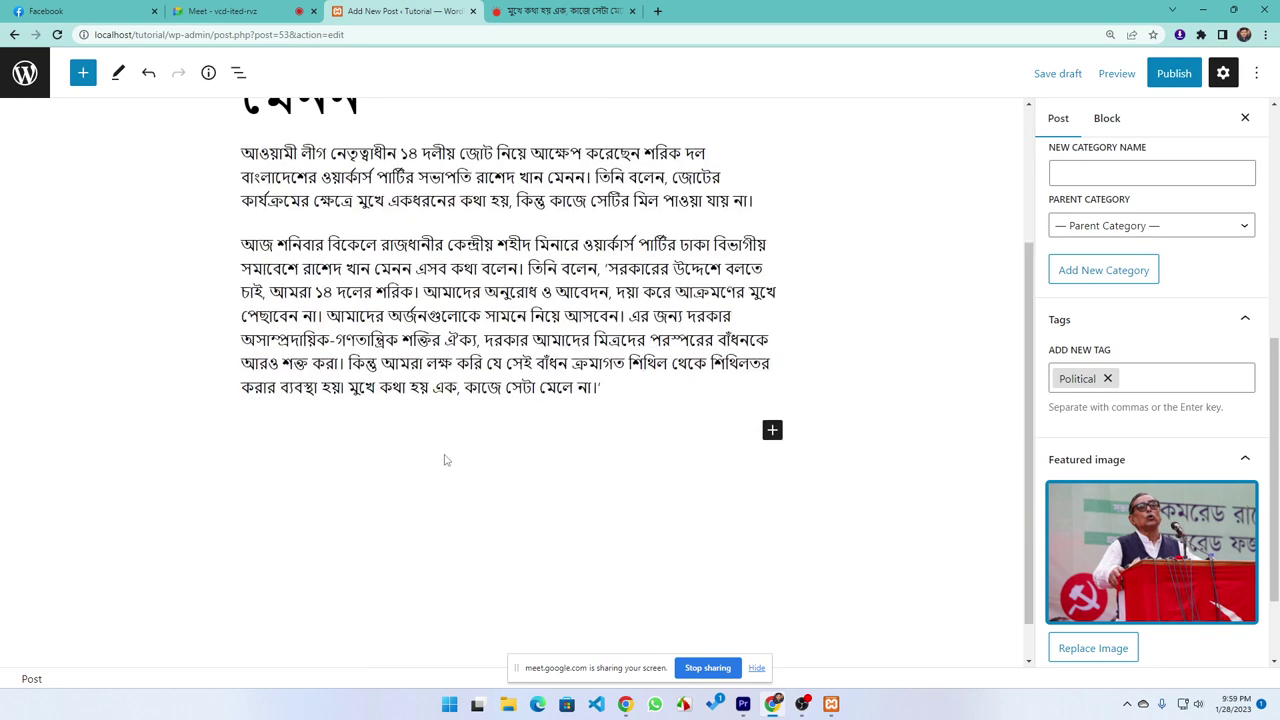
scroll(420, 400, up, 2)
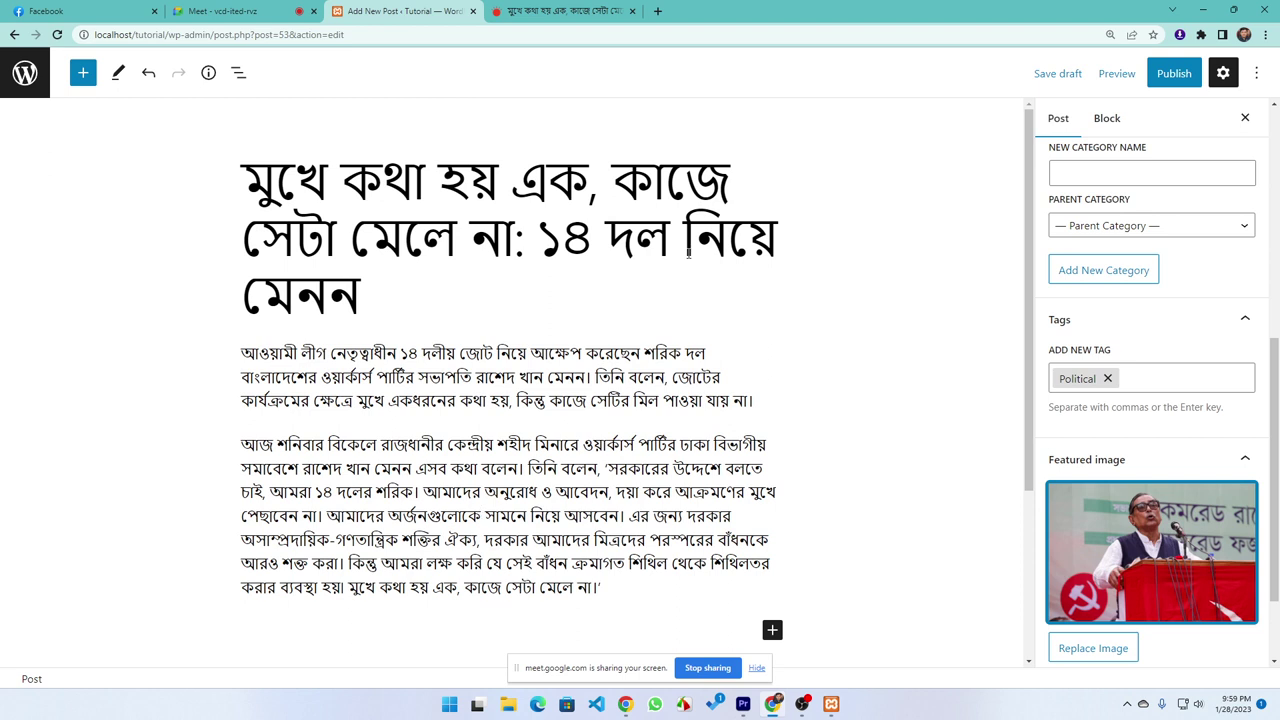
key(ctrl+s)
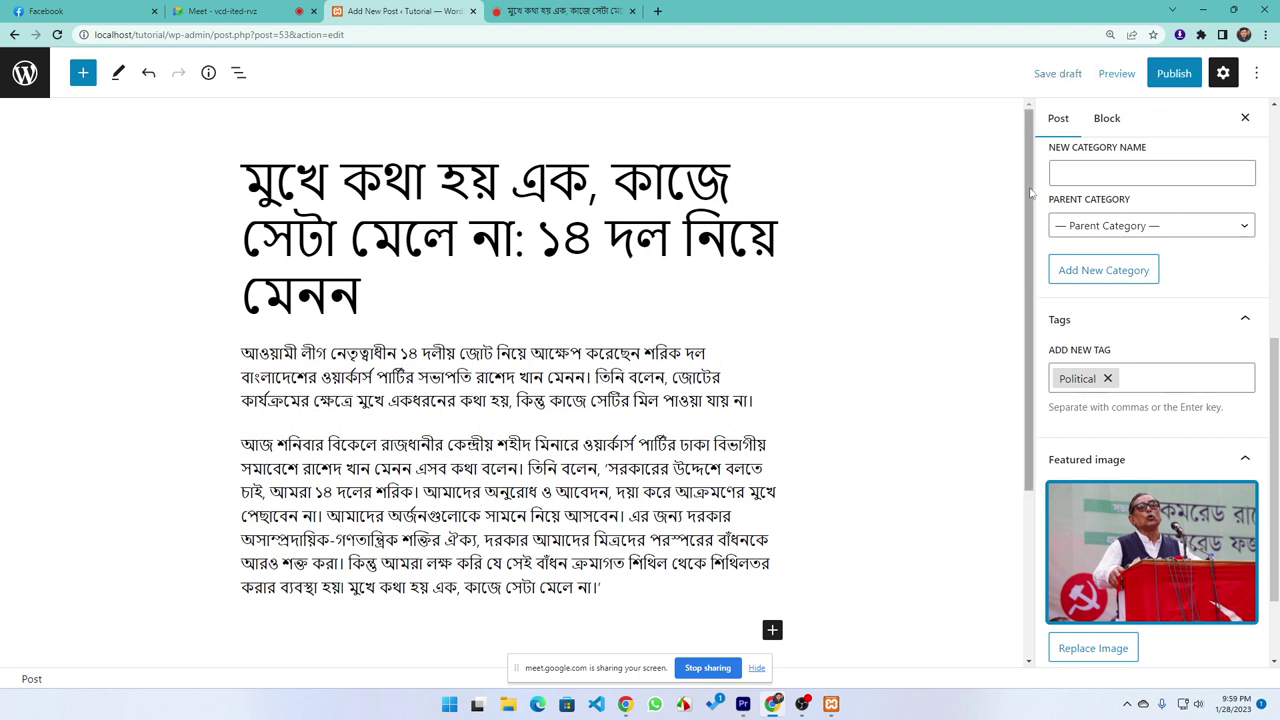
click(436, 386)
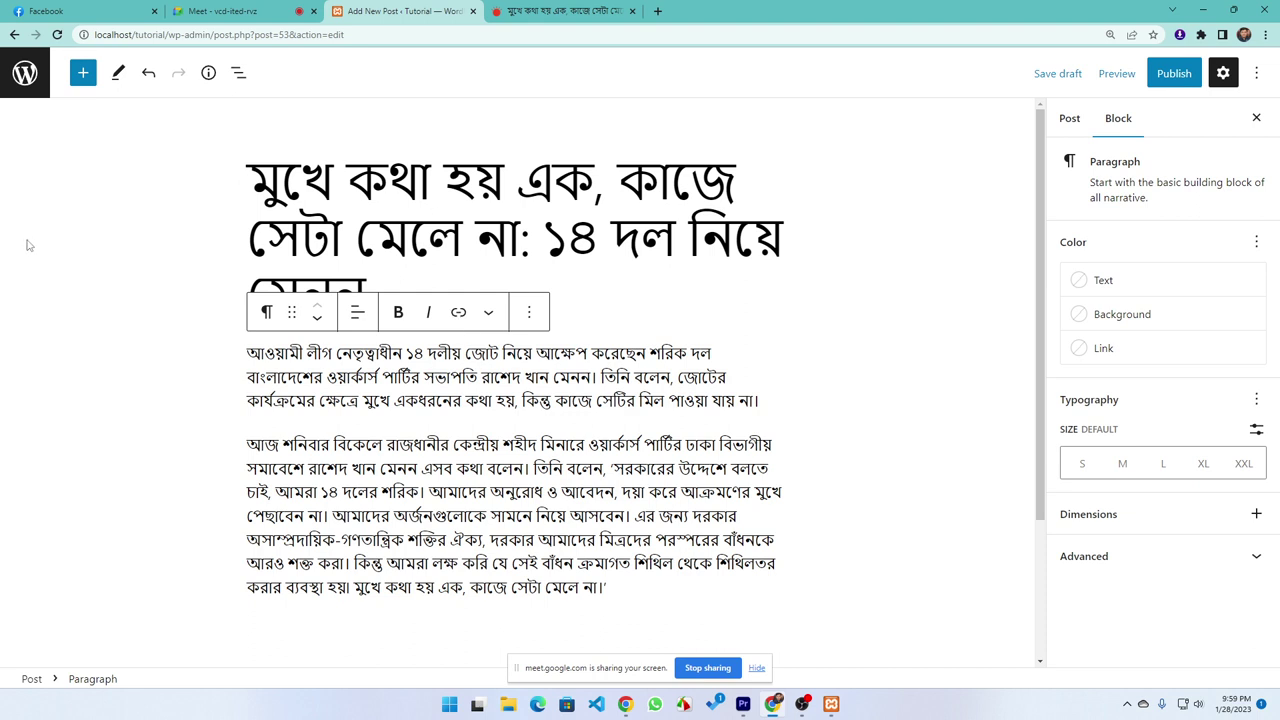
click(1068, 118)
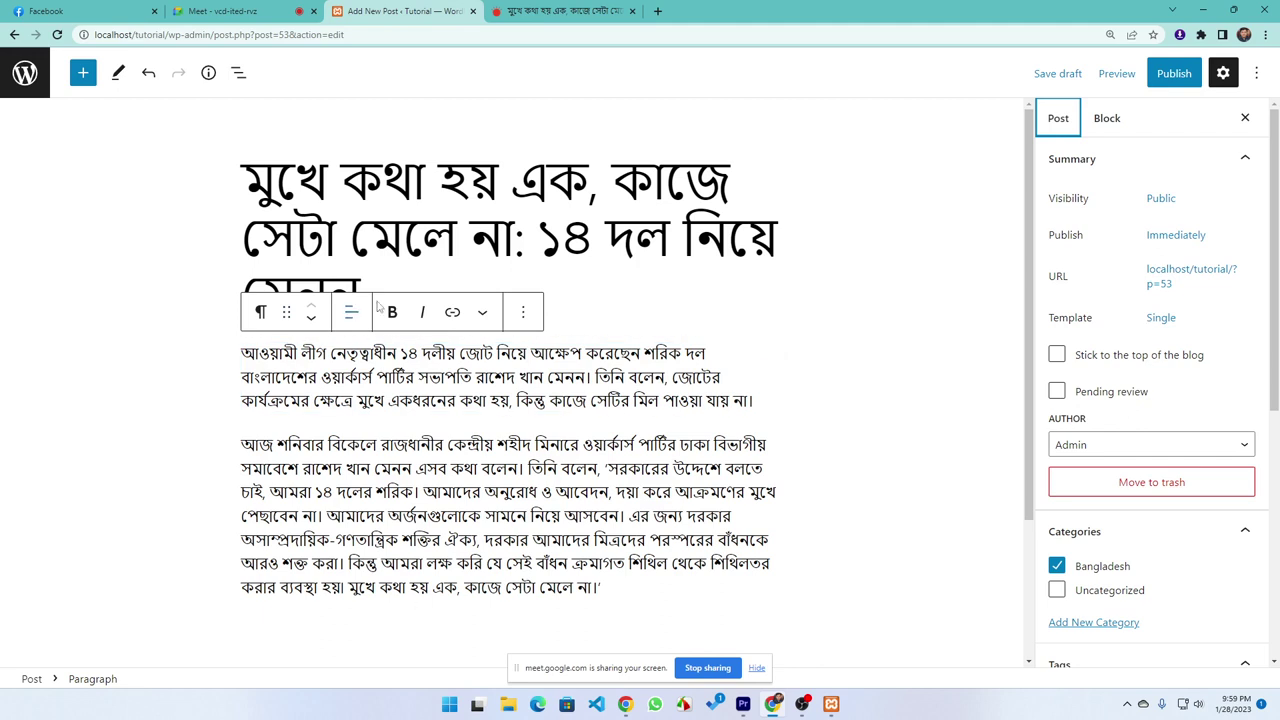
scroll(397, 371, down, 2)
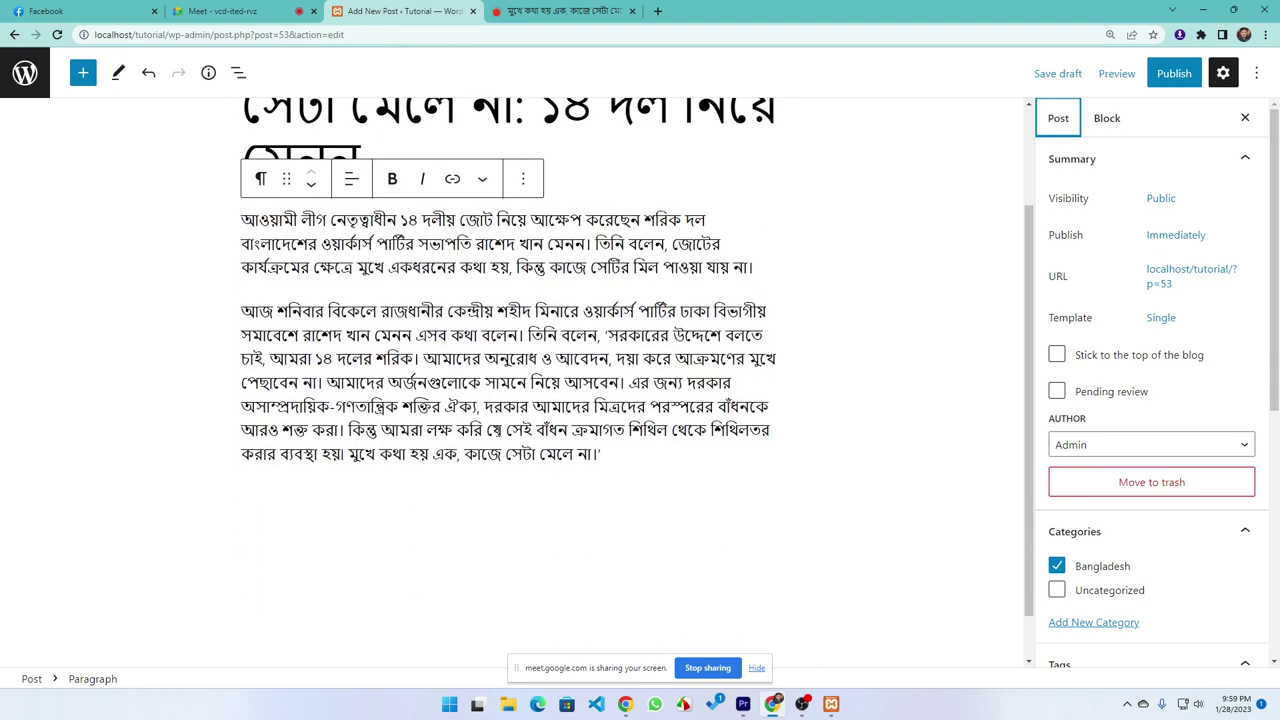
click(486, 430)
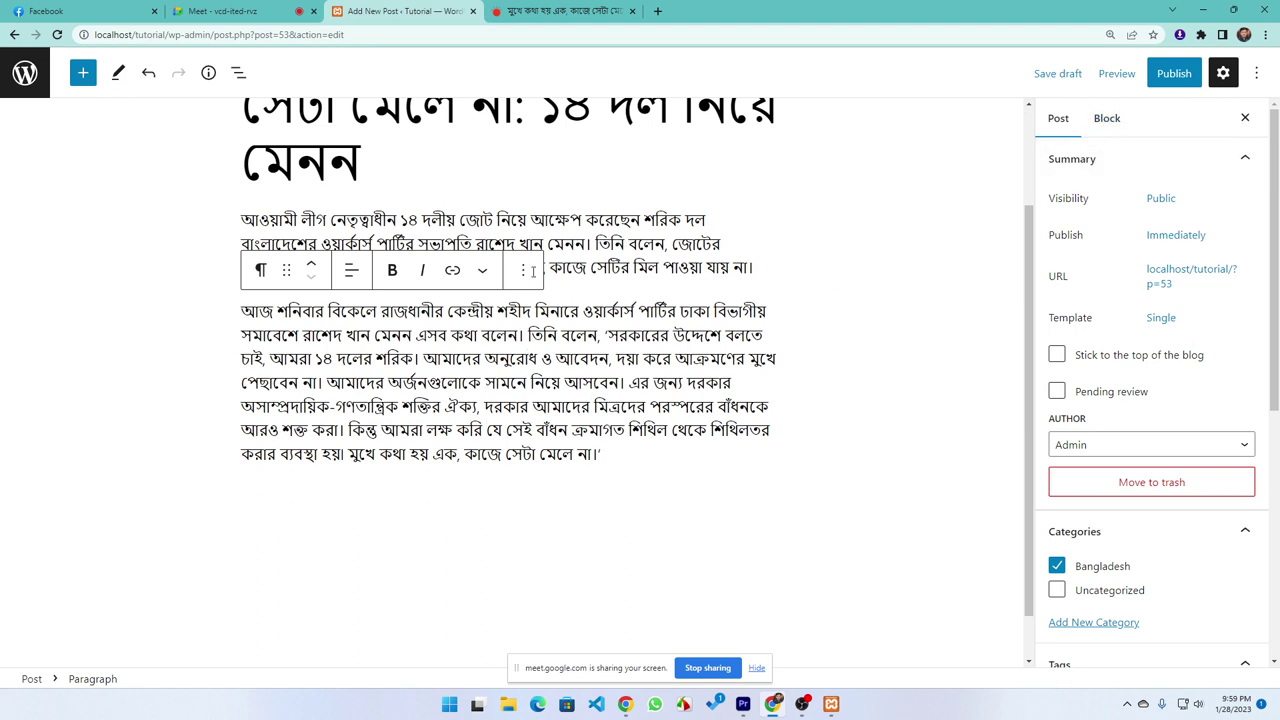
double_click(458, 358)
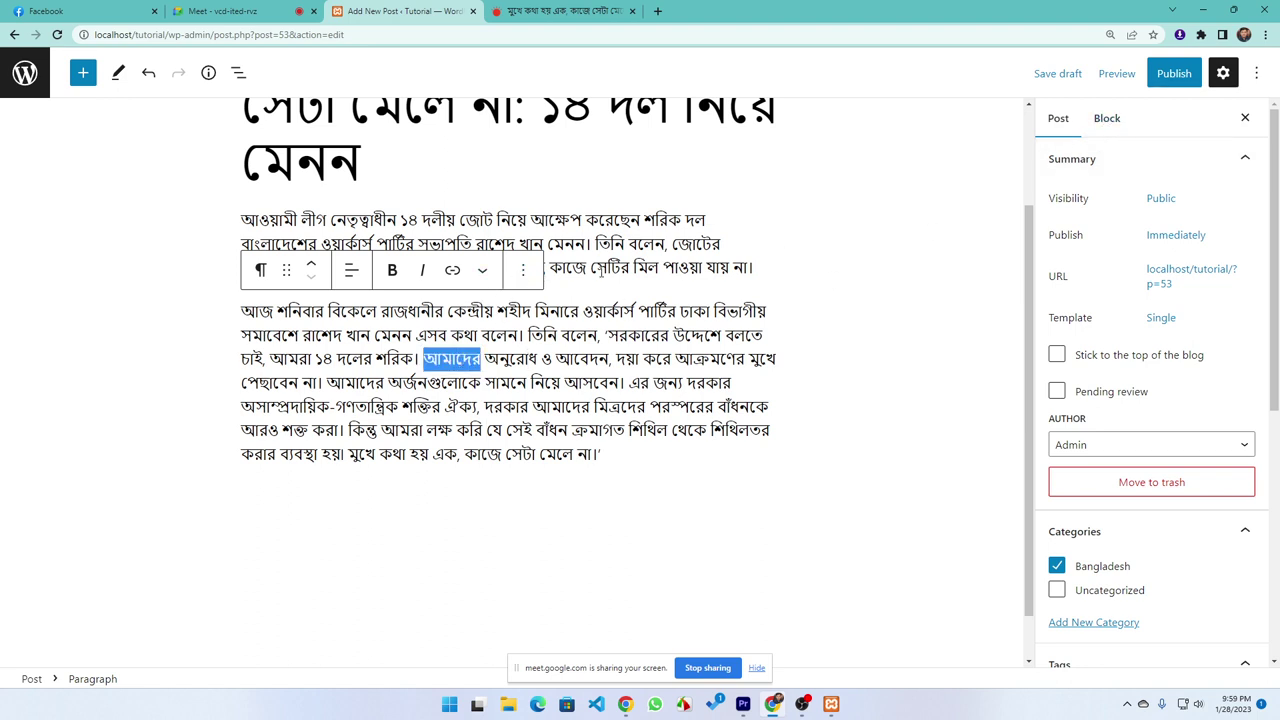
click(600, 267)
click(1112, 121)
click(571, 407)
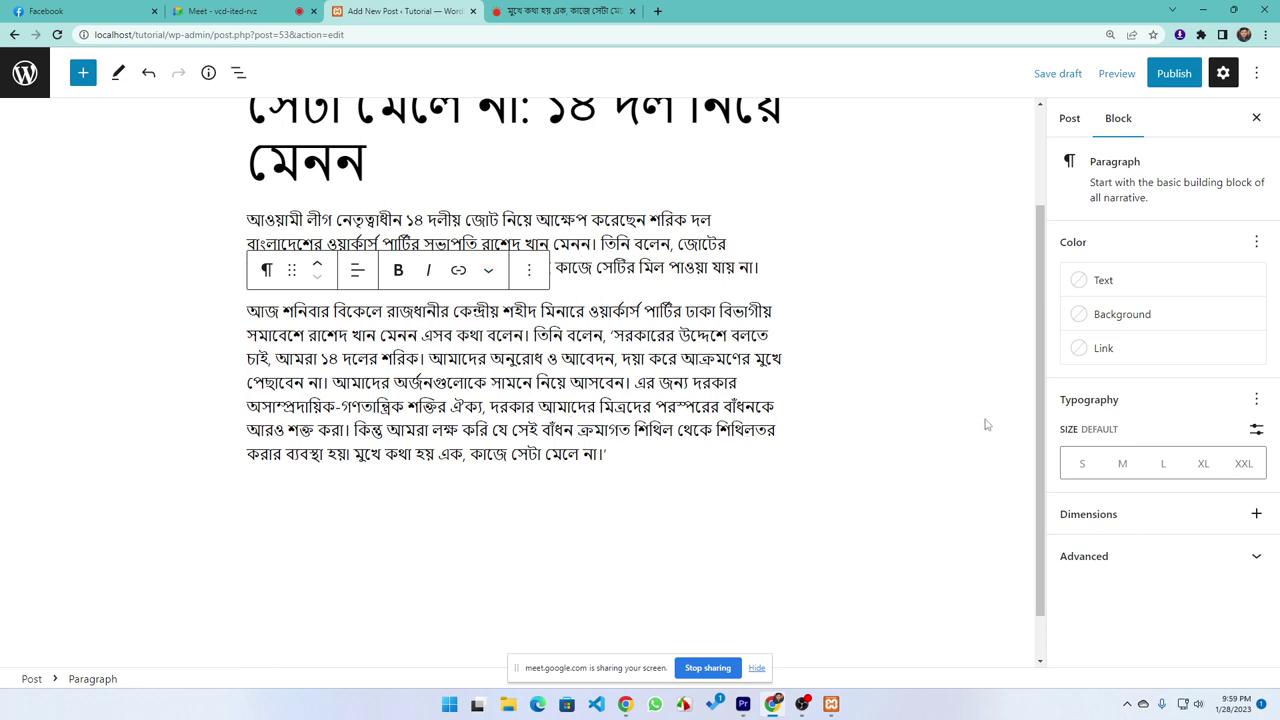
drag(757, 383, 535, 383)
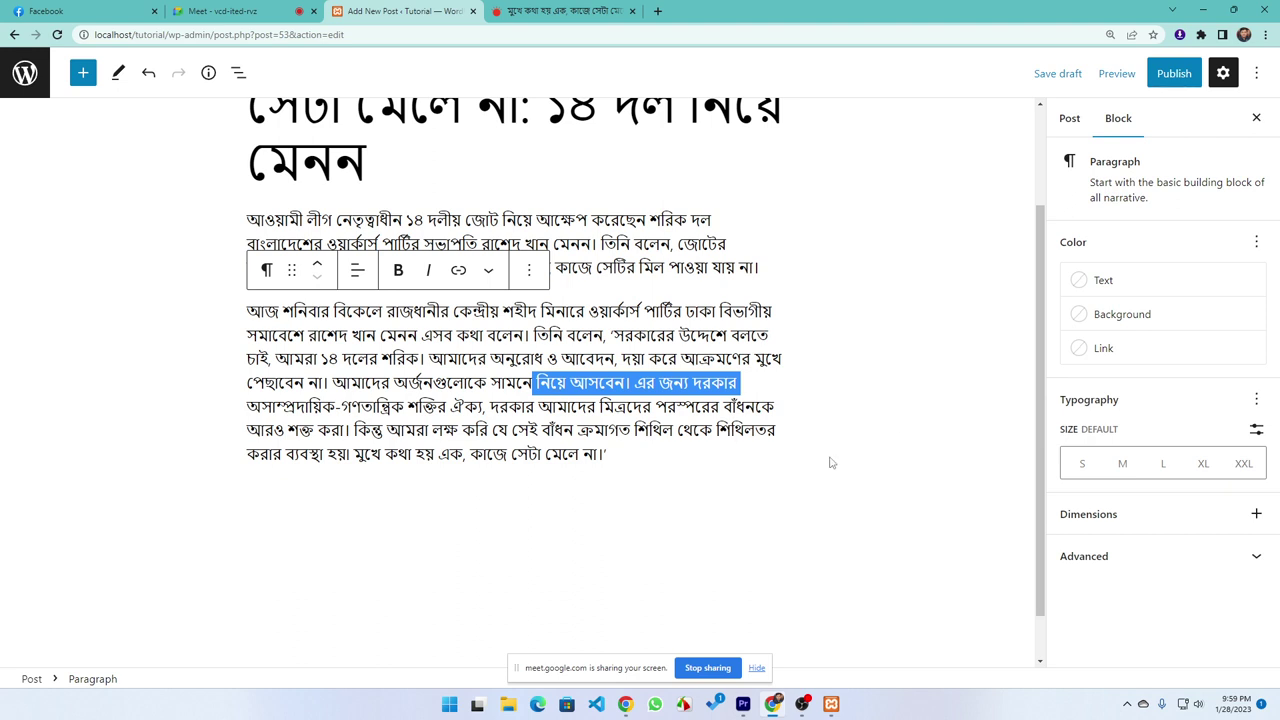
click(1104, 282)
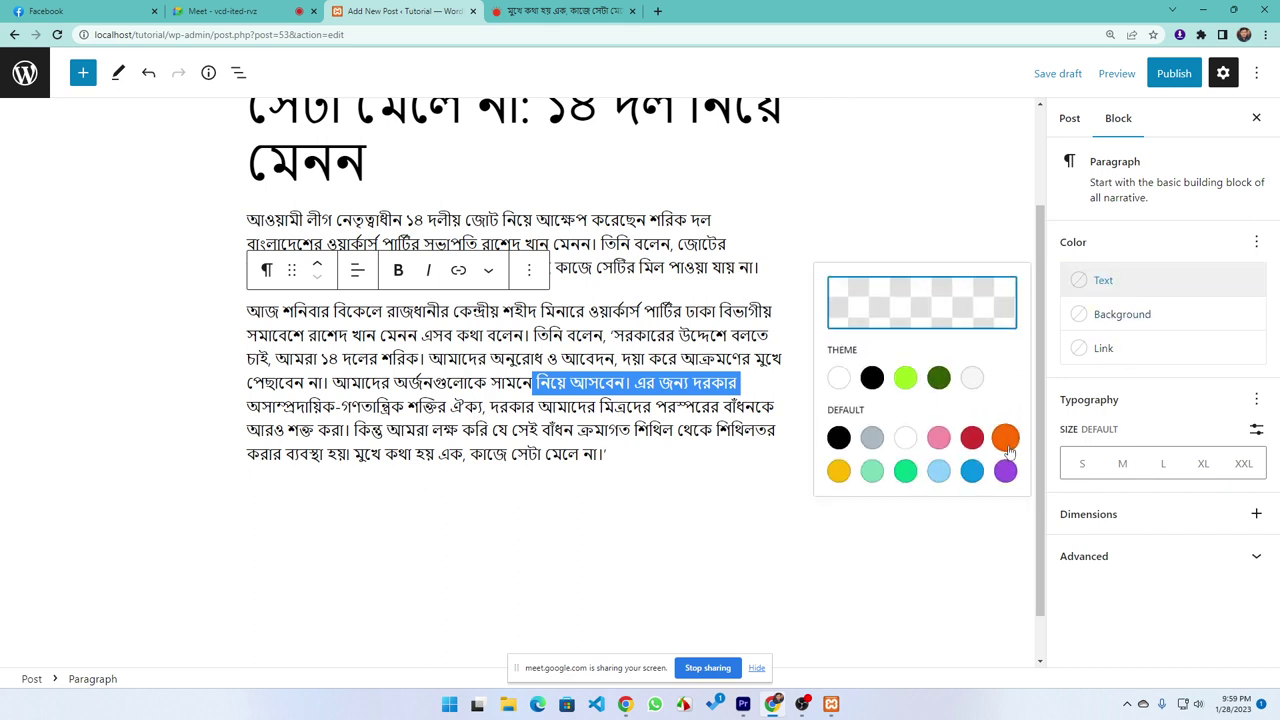
click(1005, 437)
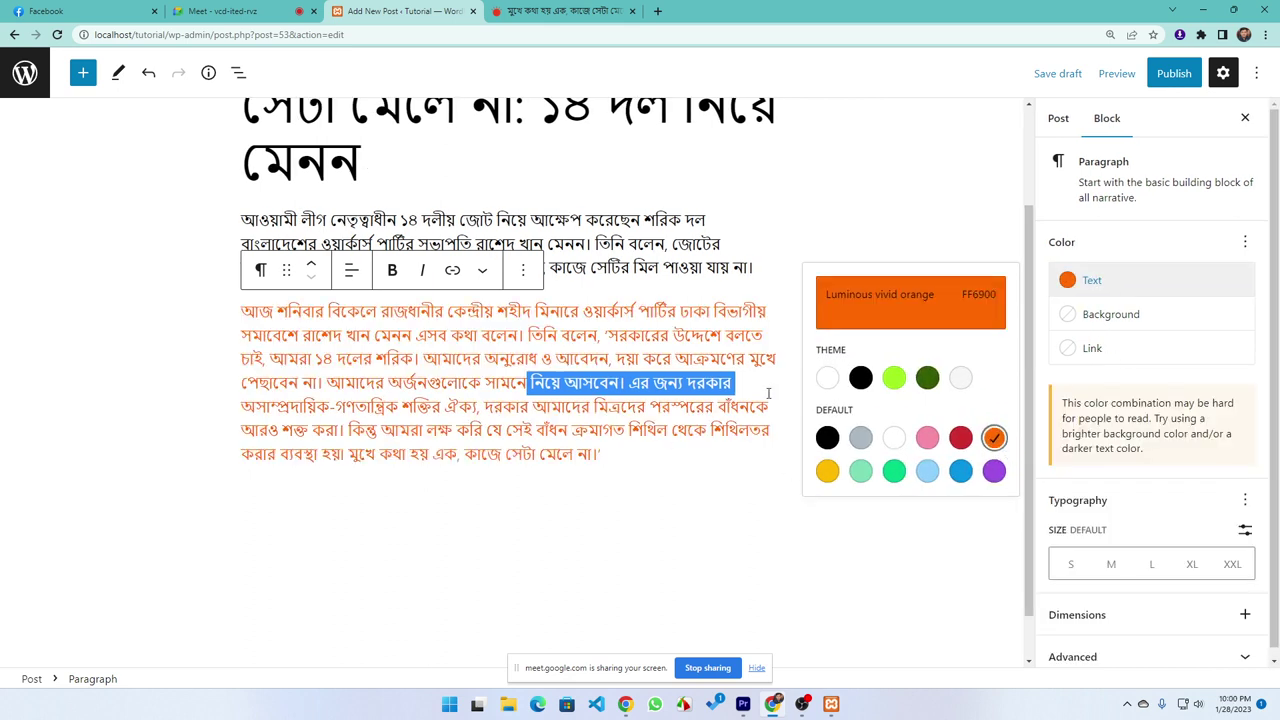
click(836, 225)
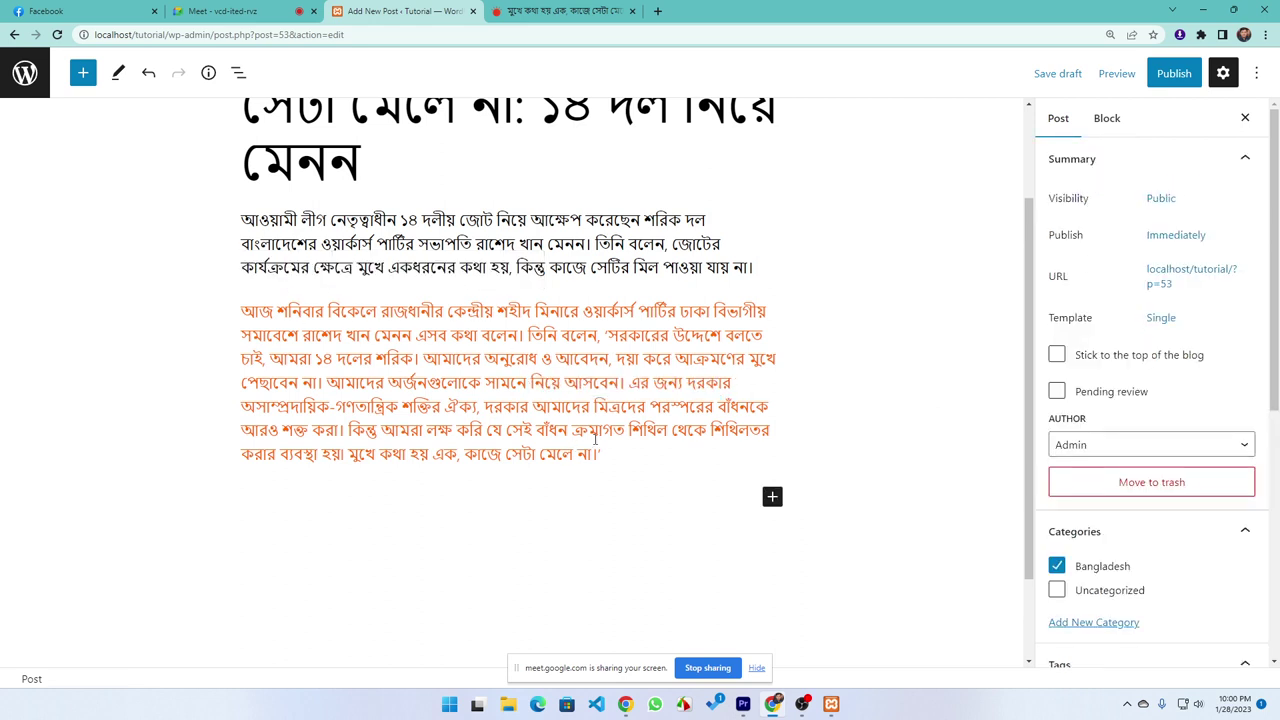
click(1107, 118)
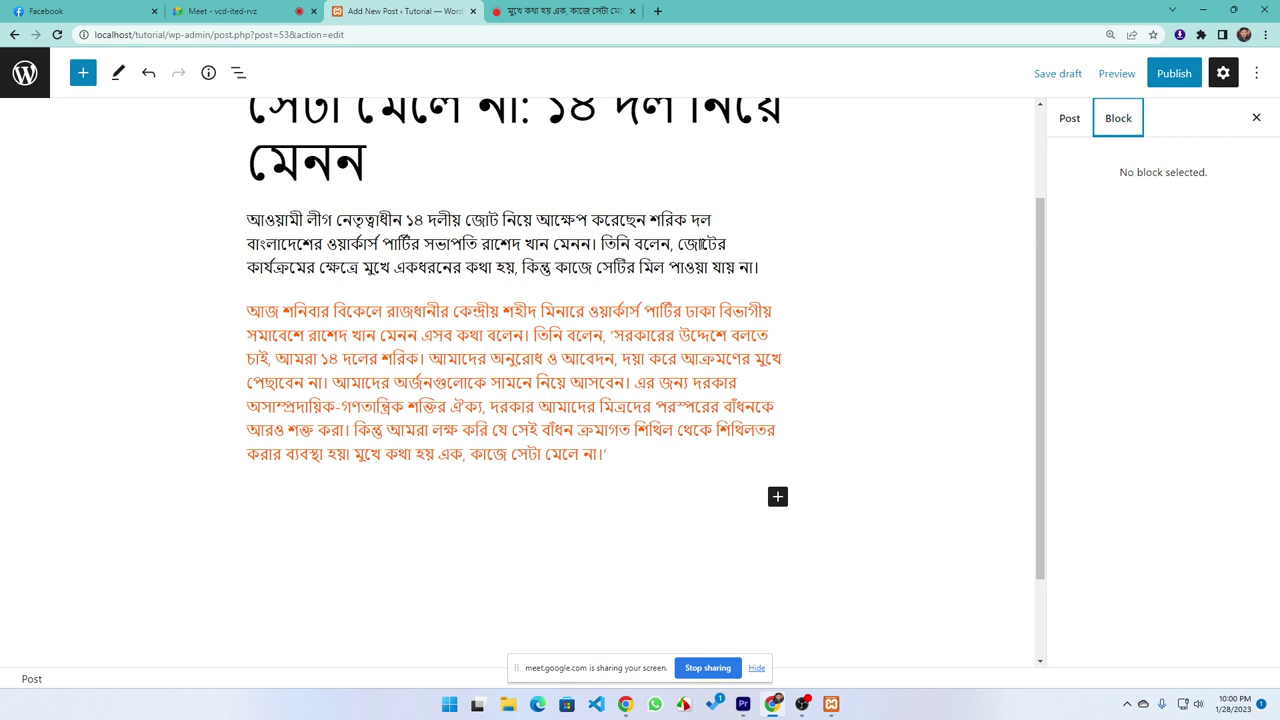
click(657, 244)
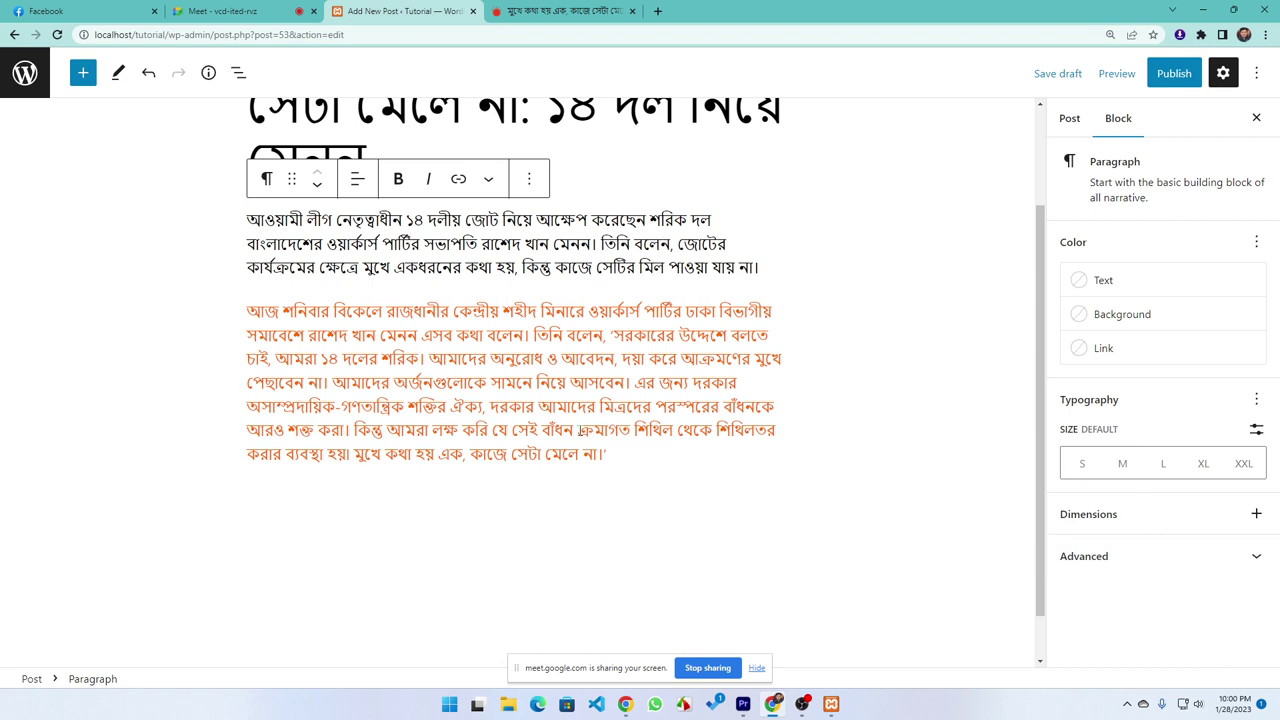
drag(618, 454, 240, 335)
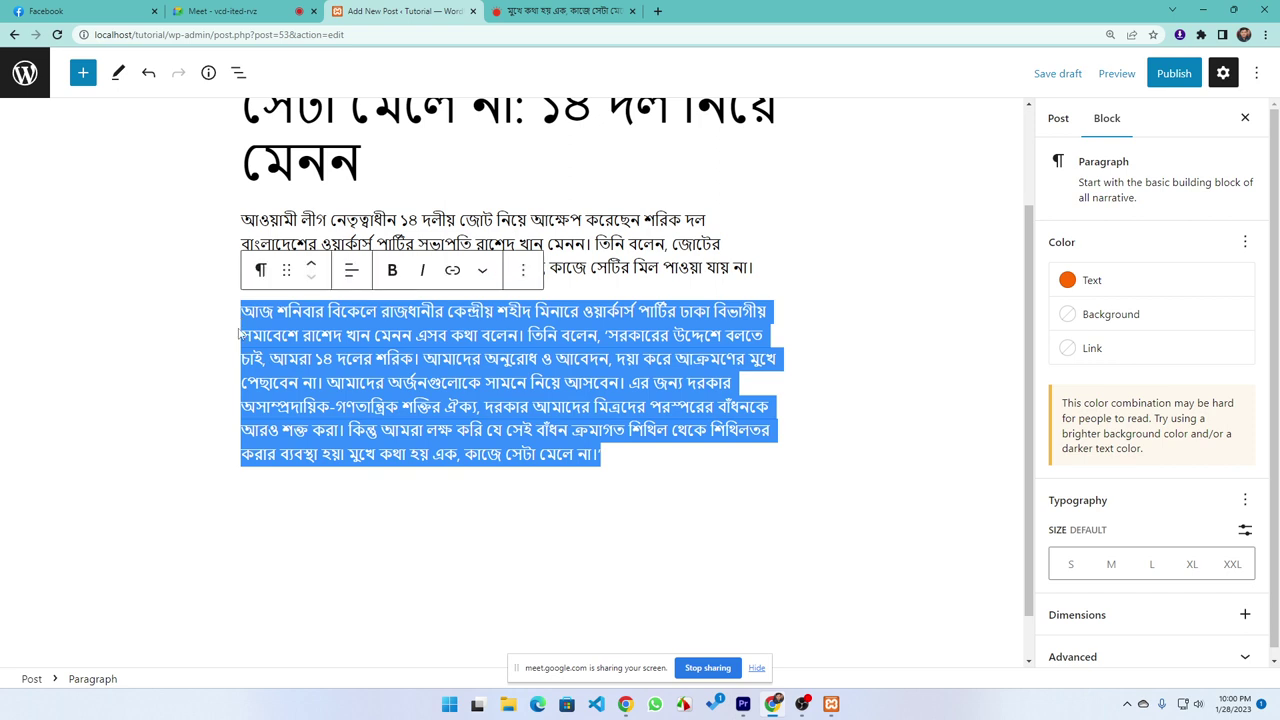
click(1088, 282)
click(827, 377)
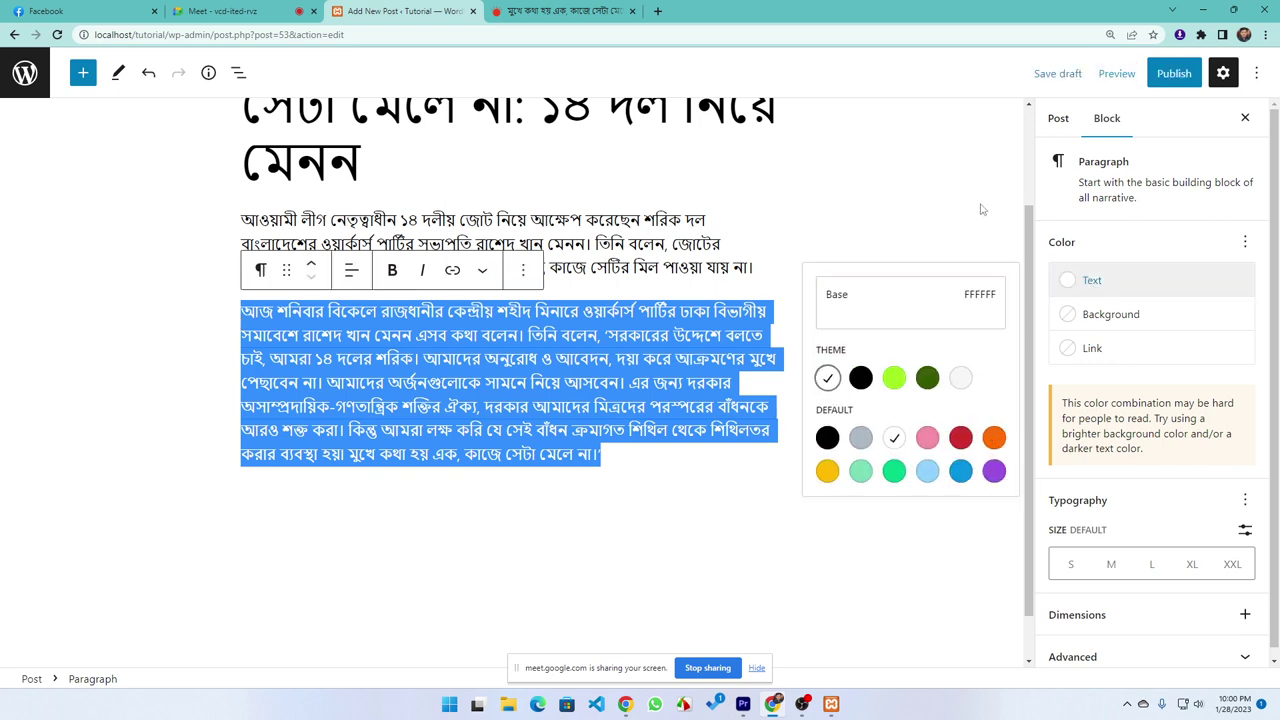
click(960, 212)
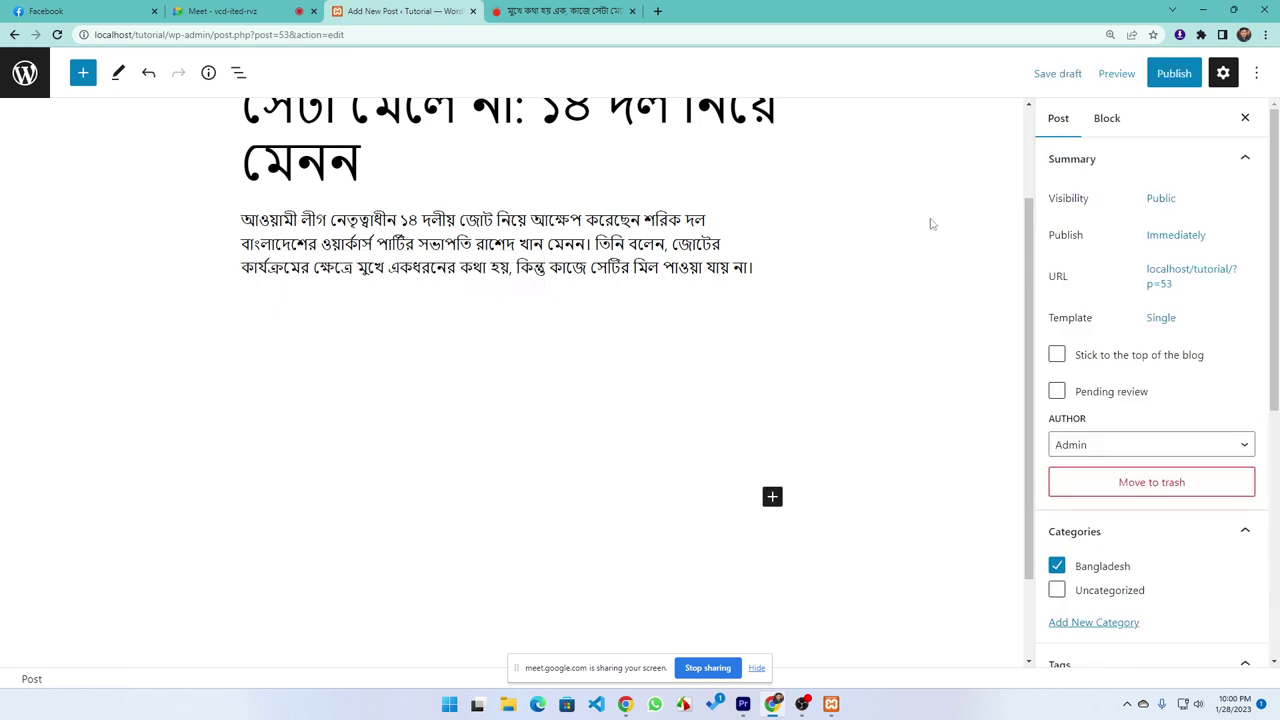
click(1114, 119)
click(552, 370)
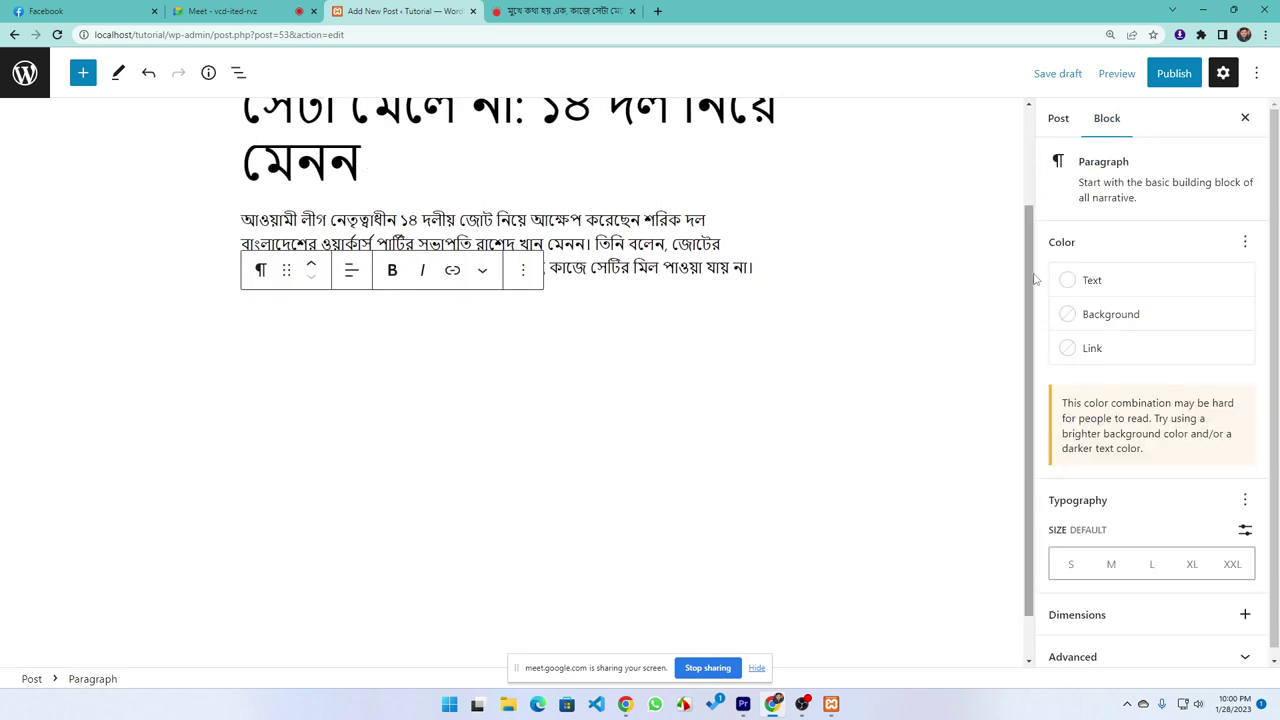
click(1092, 284)
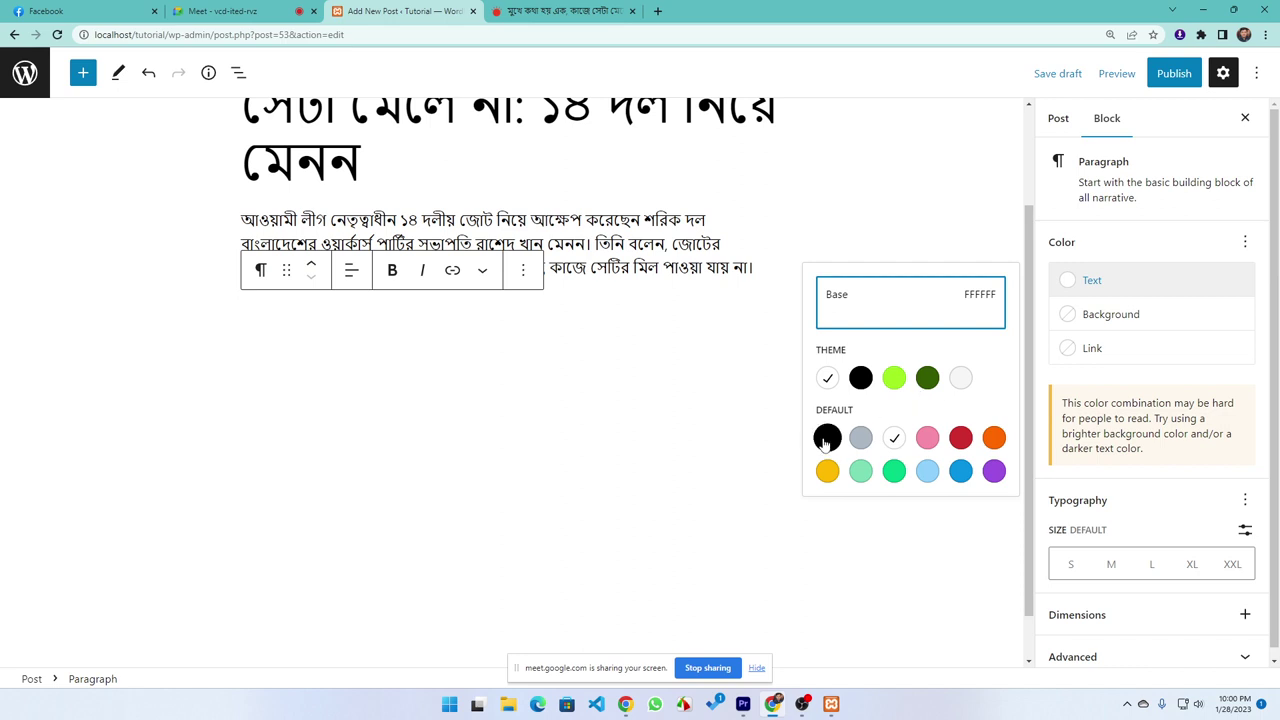
click(894, 437)
click(838, 544)
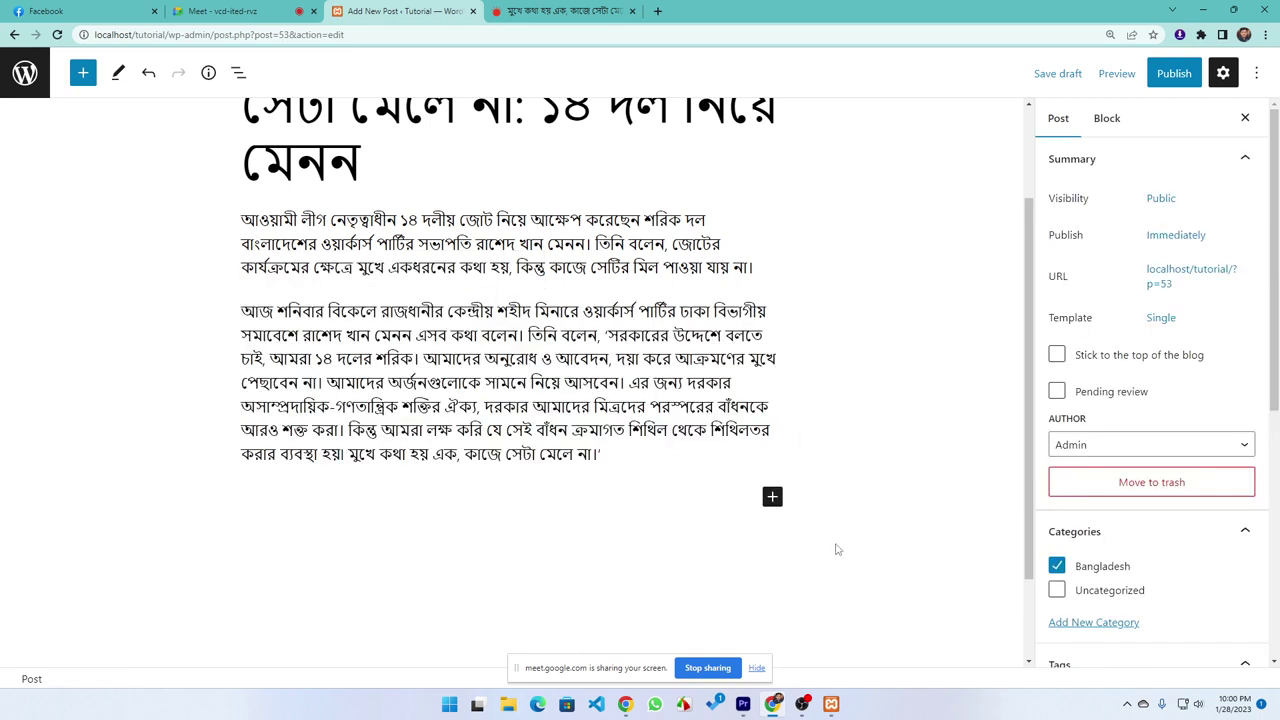
Publish the Bangla article, confirming in the pre-publish panel, and view the live post
click(1172, 74)
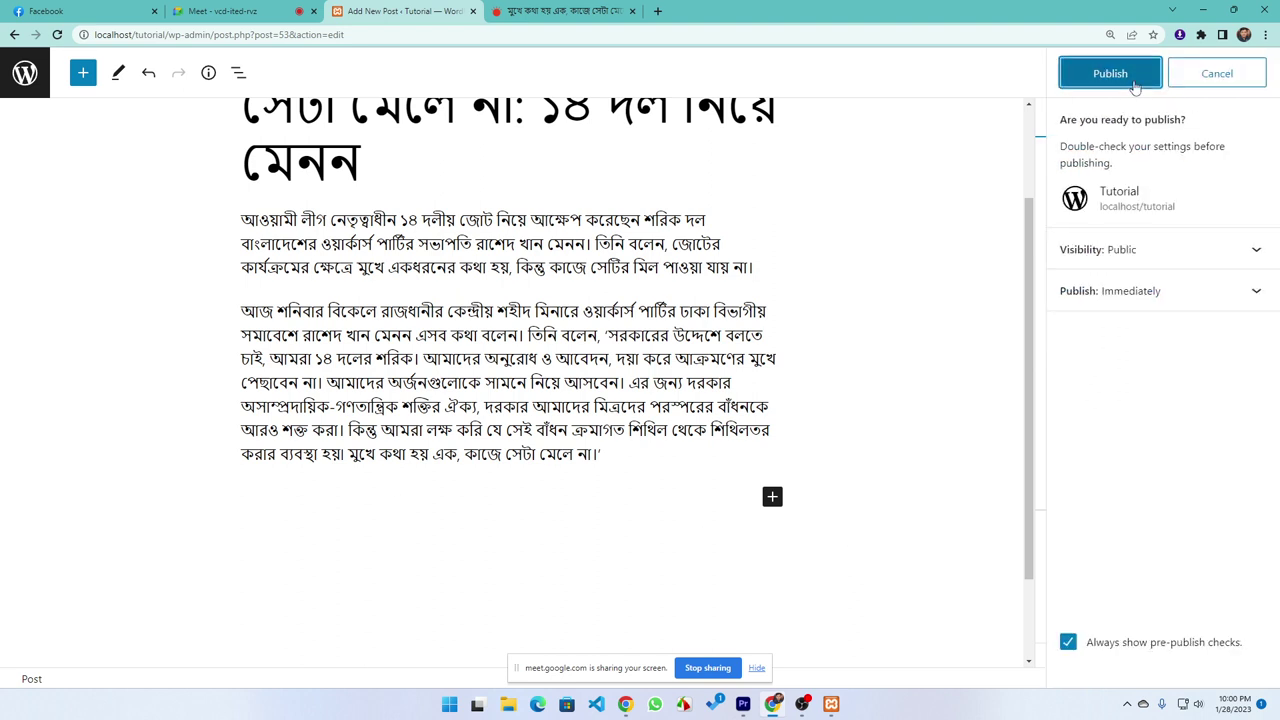
click(1110, 74)
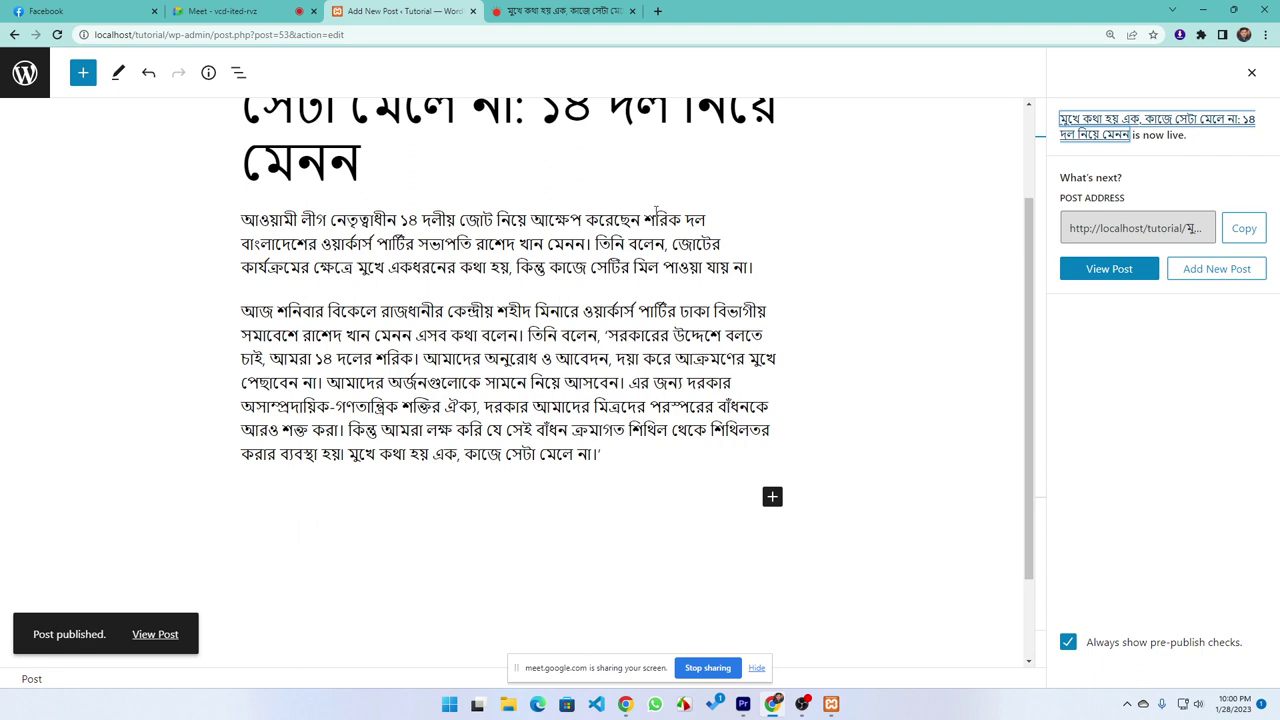
click(155, 637)
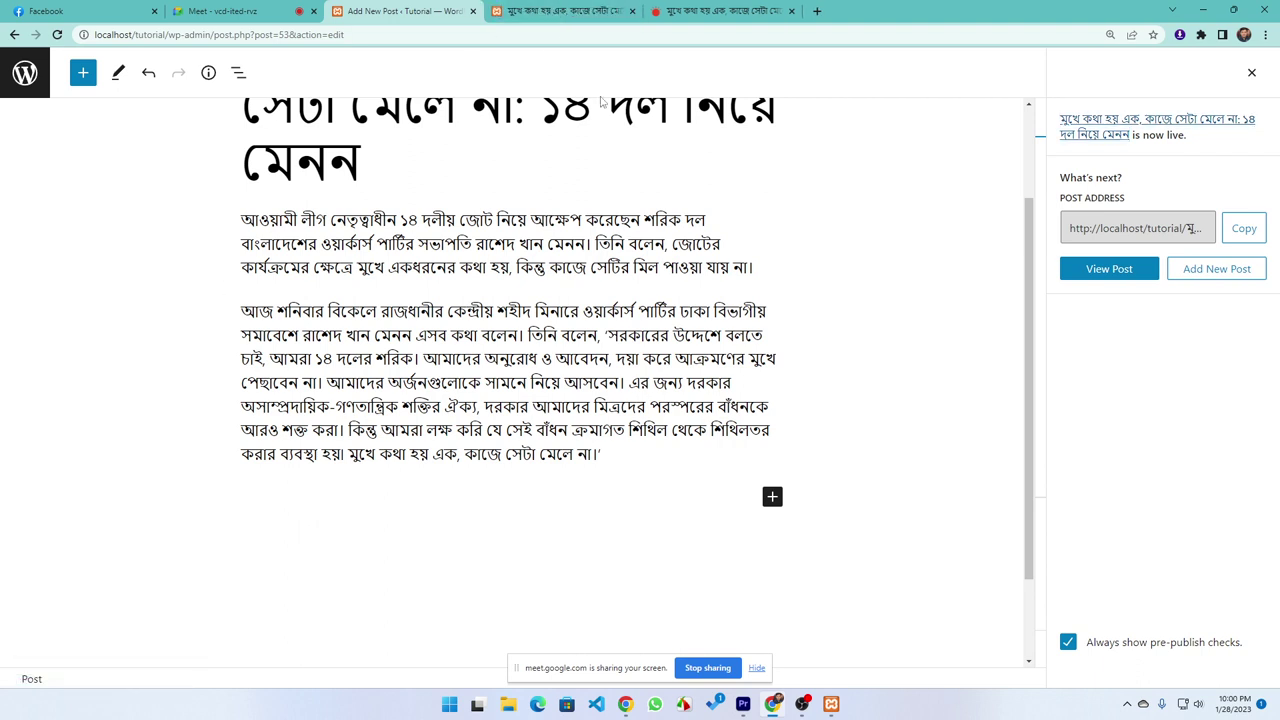
click(585, 11)
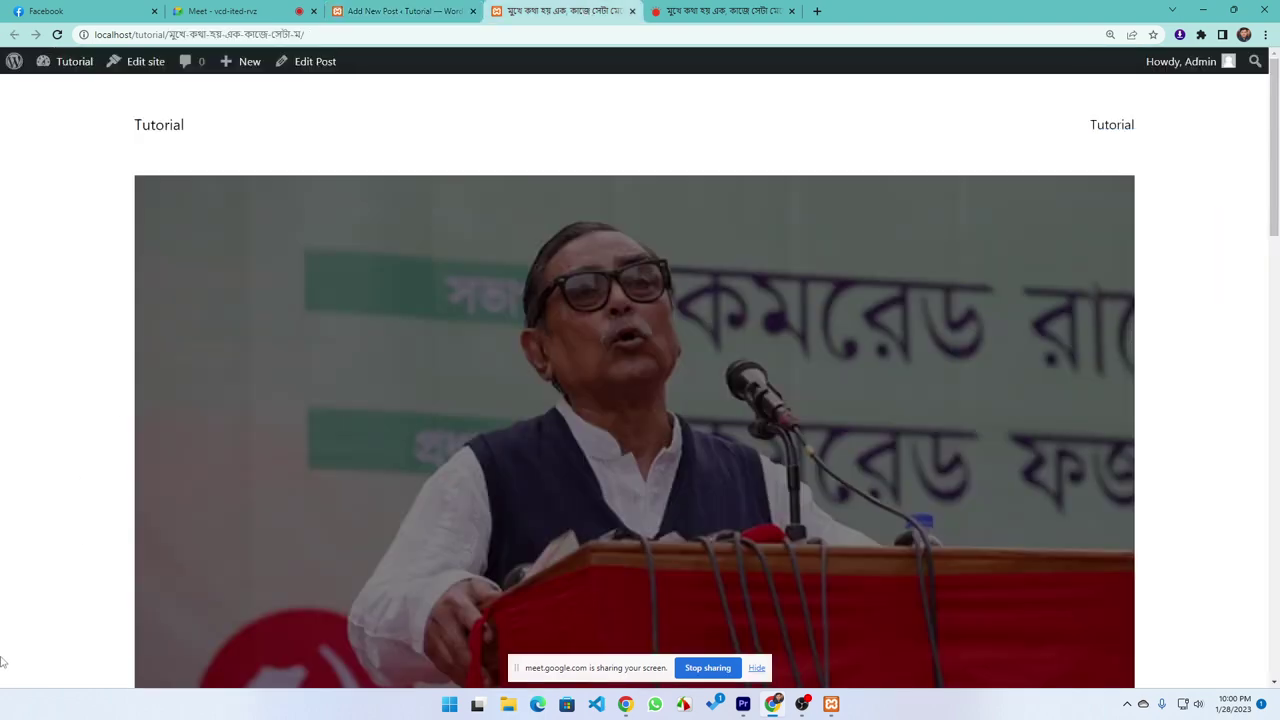
scroll(575, 624, down, 8)
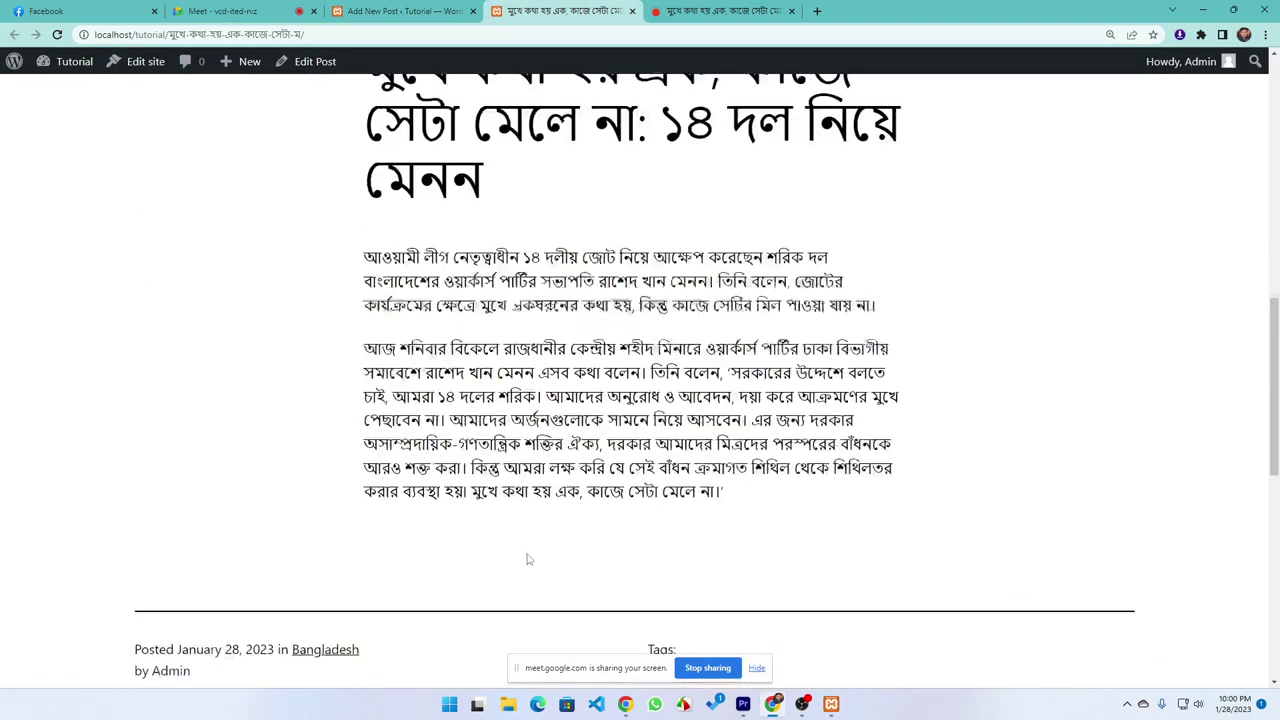
scroll(529, 560, down, 3)
scroll(381, 430, up, 6)
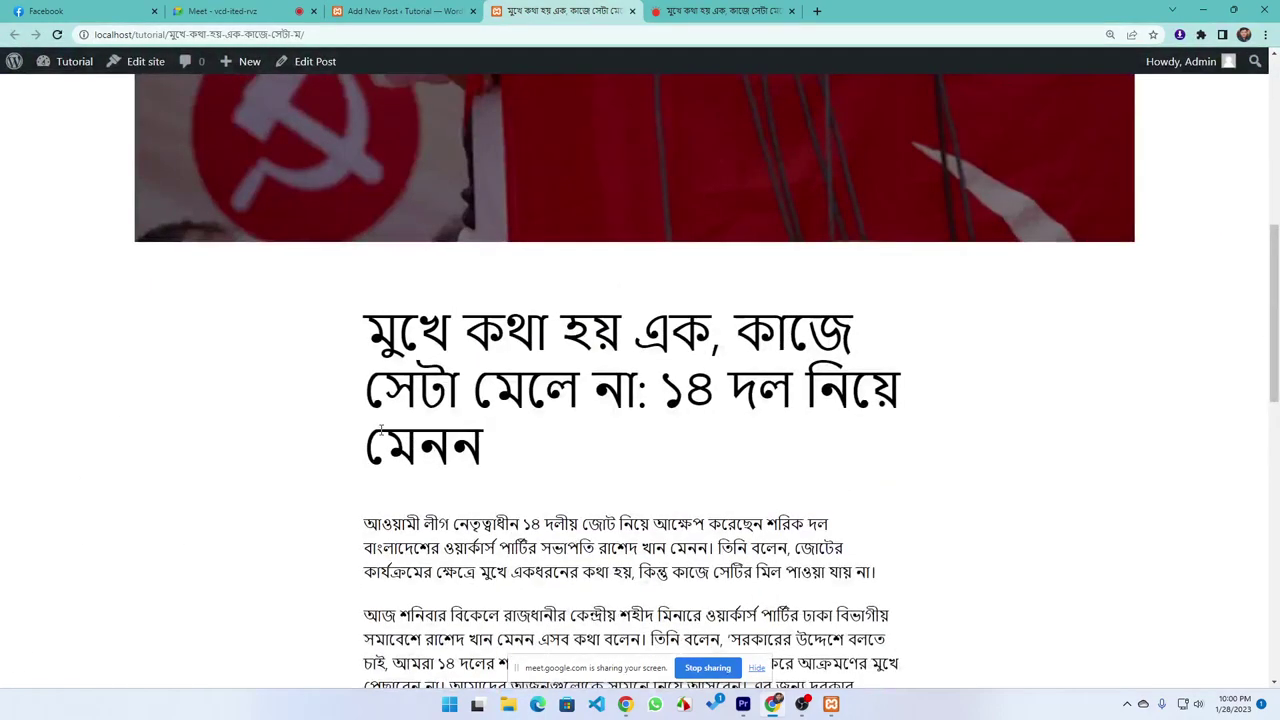
scroll(450, 440, down, 6)
scroll(700, 460, up, 3)
drag(851, 474, 278, 134)
scroll(266, 357, up, 2)
click(264, 360)
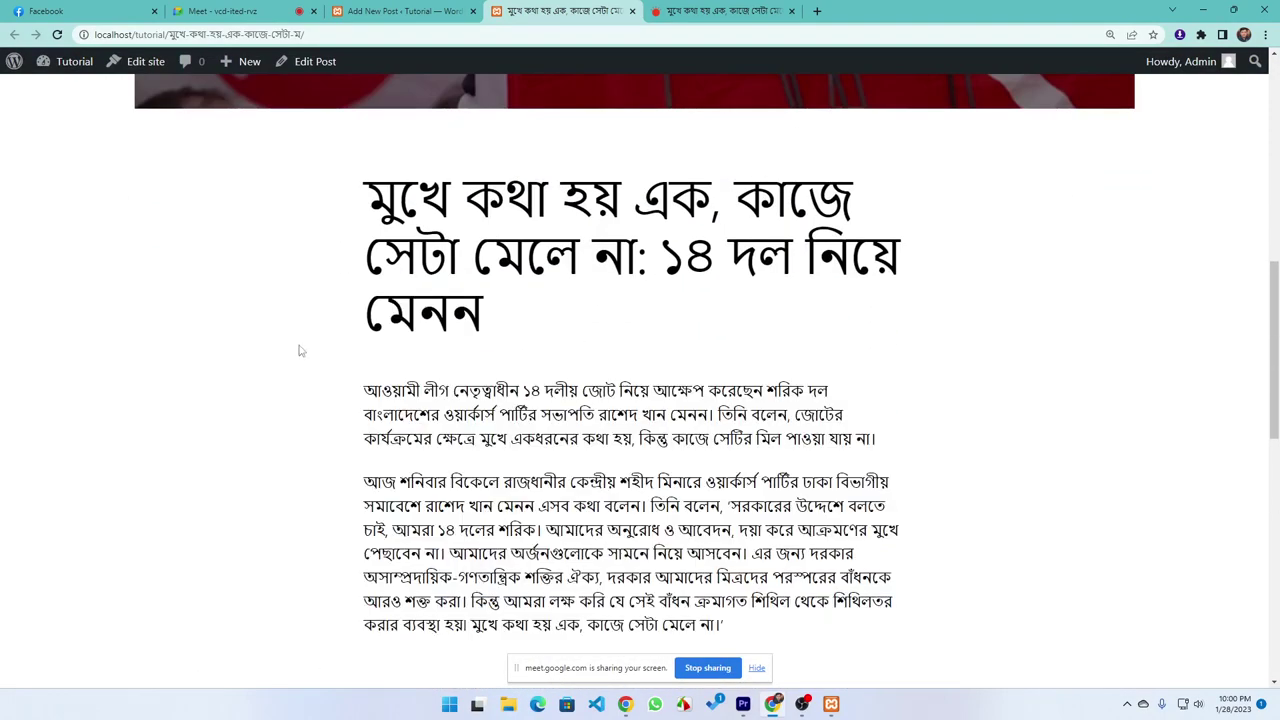
scroll(640, 400, down, 1)
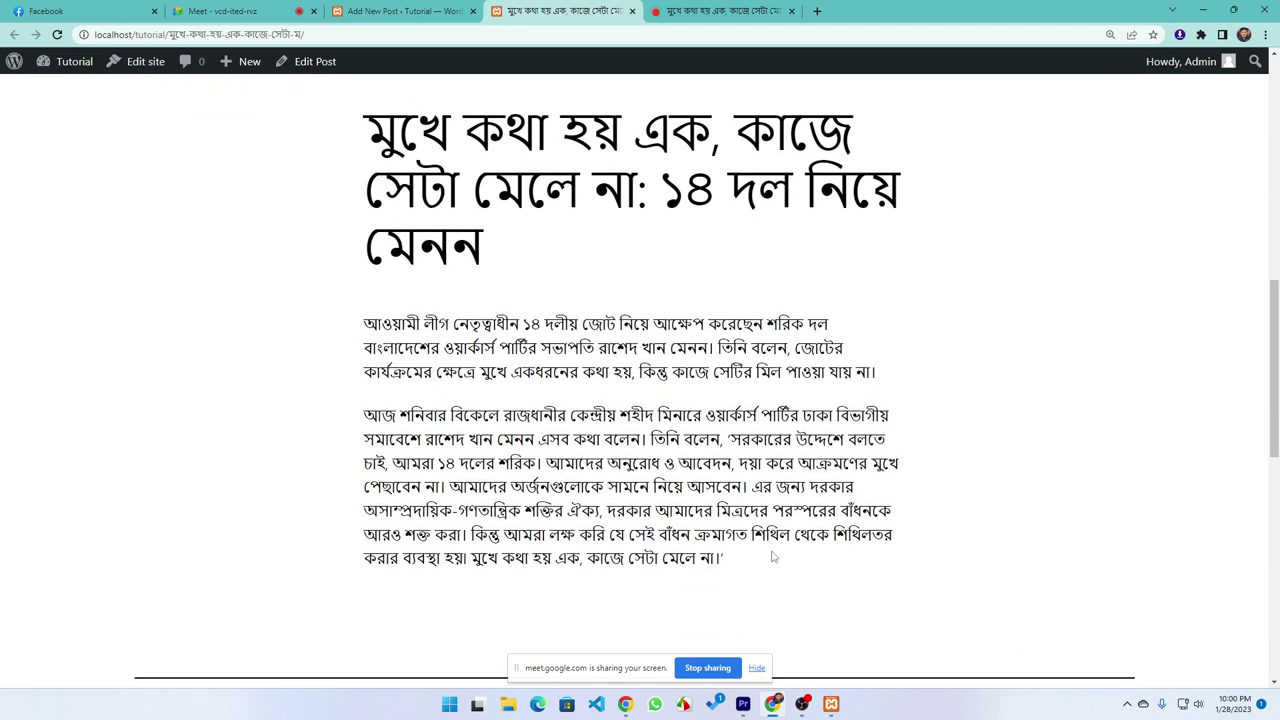
drag(725, 558, 280, 130)
click(210, 262)
scroll(260, 325, up, 6)
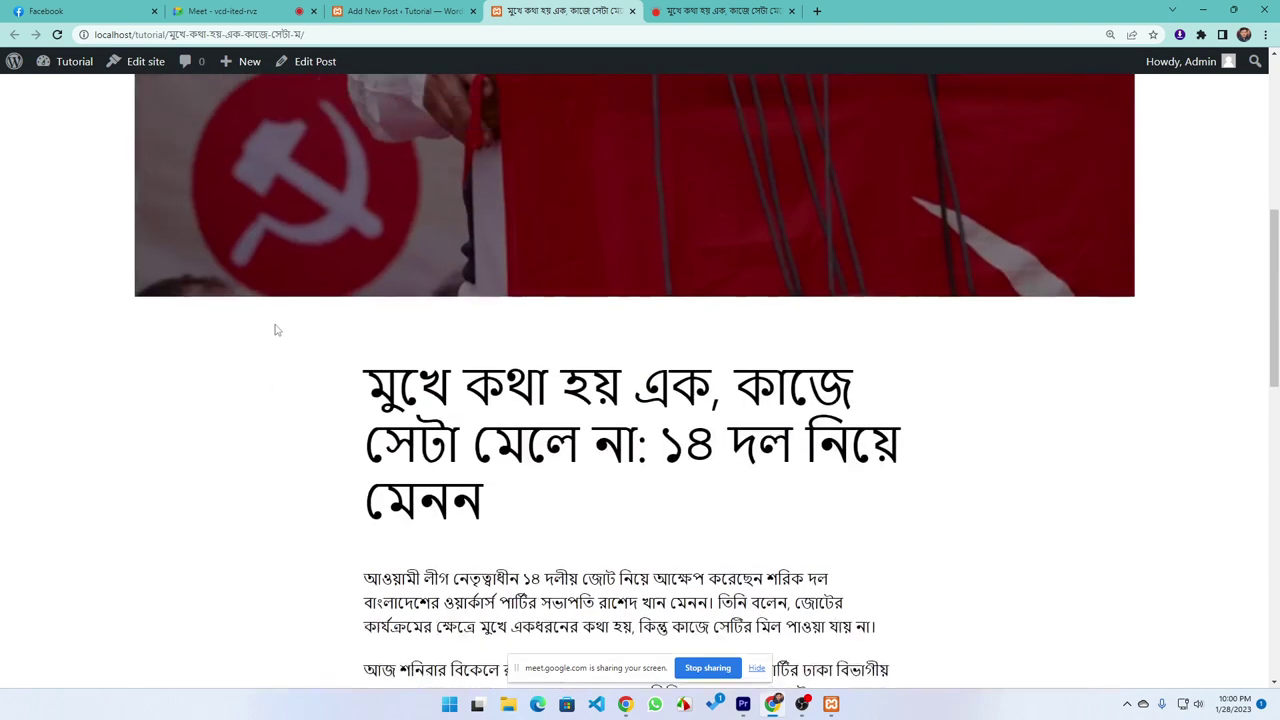
scroll(320, 380, up, 2)
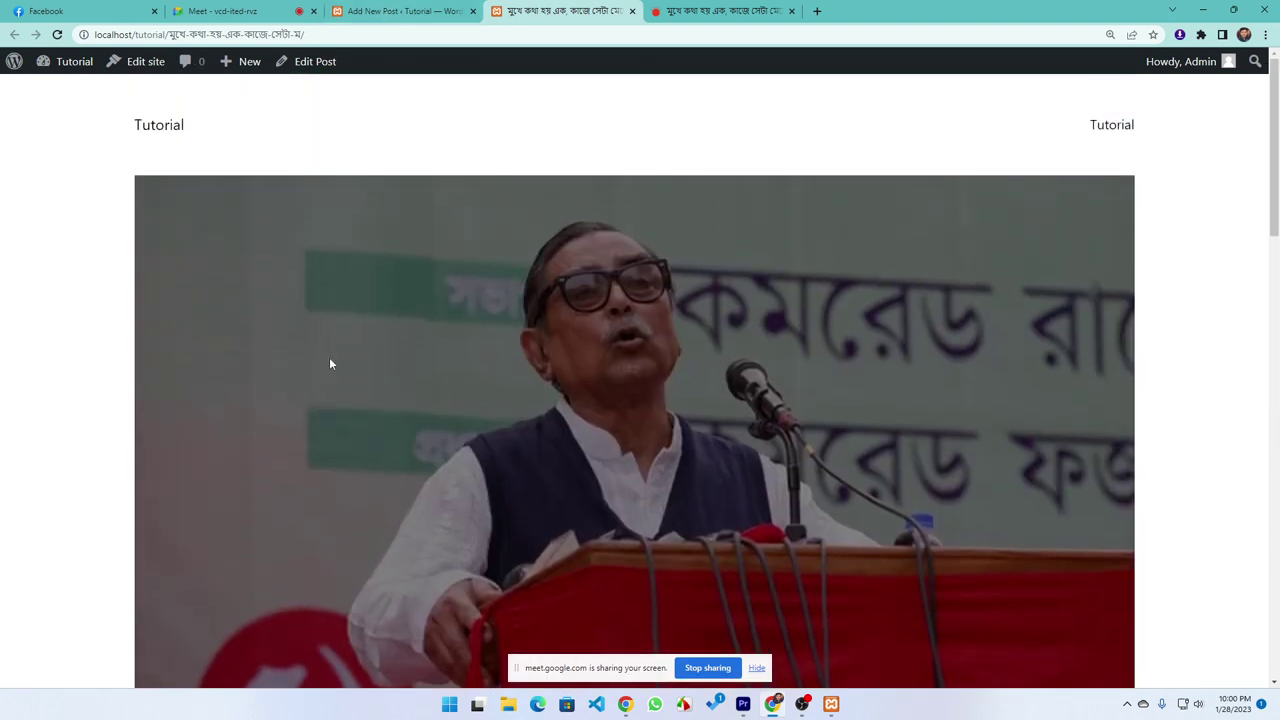
From the Prothom Alo homepage, open the second-row article about the country outperforming developed nations
click(715, 11)
scroll(568, 358, up, 4)
scroll(568, 358, up, 5)
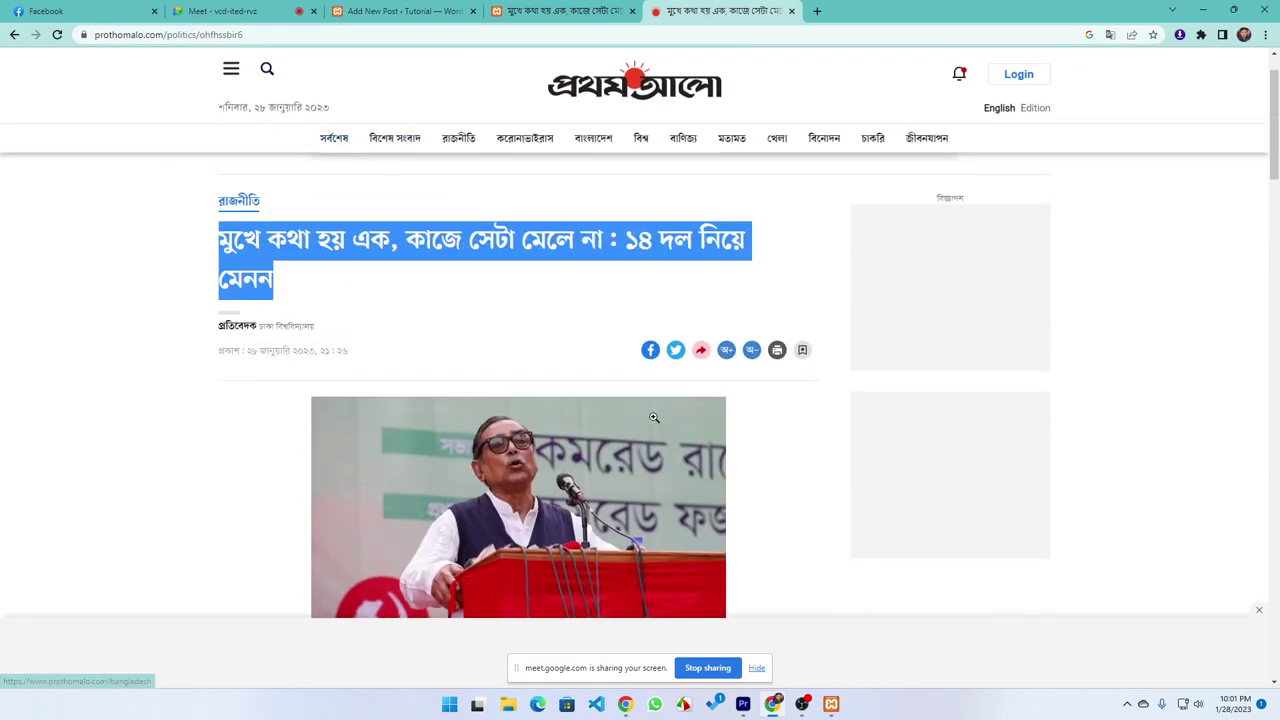
click(586, 118)
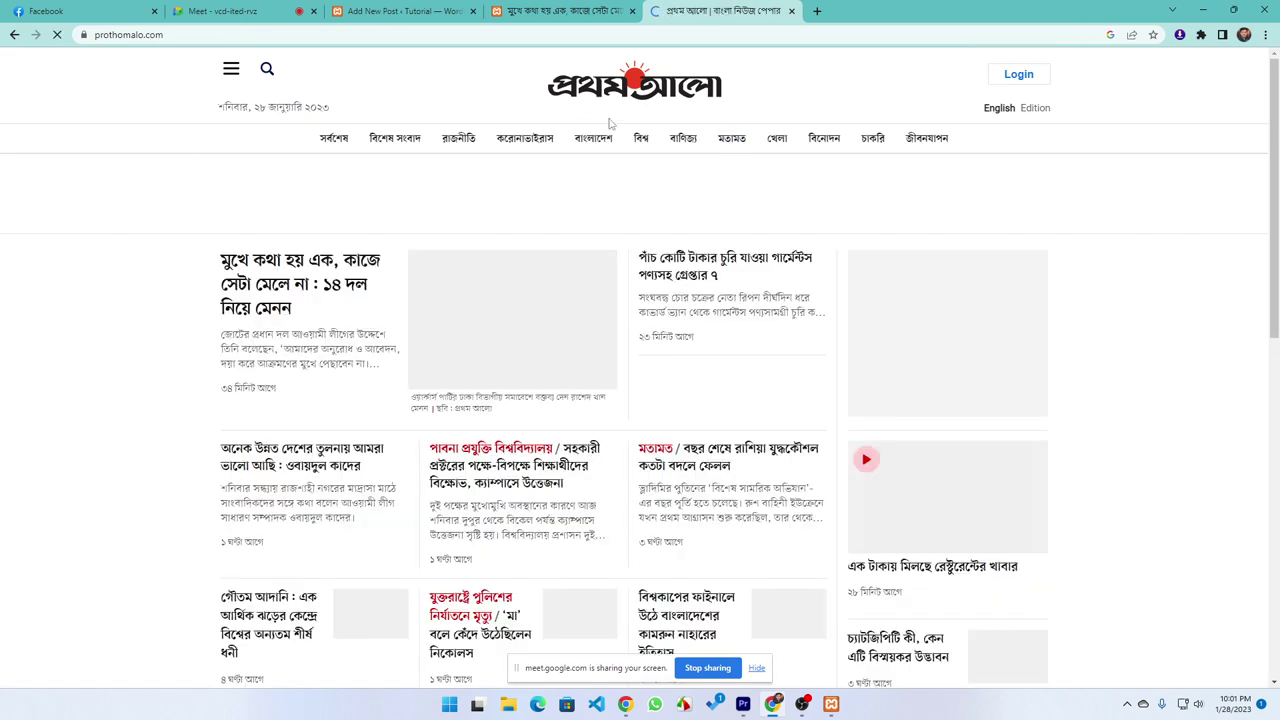
scroll(302, 421, down, 1)
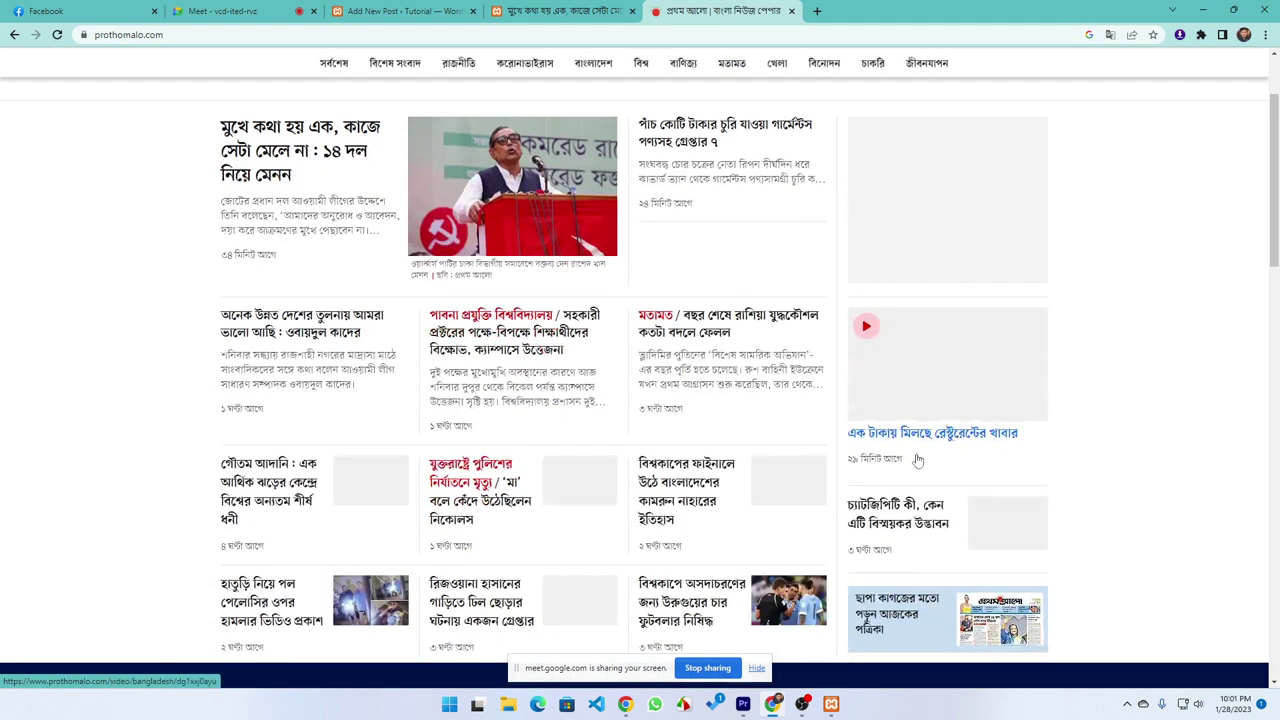
click(313, 331)
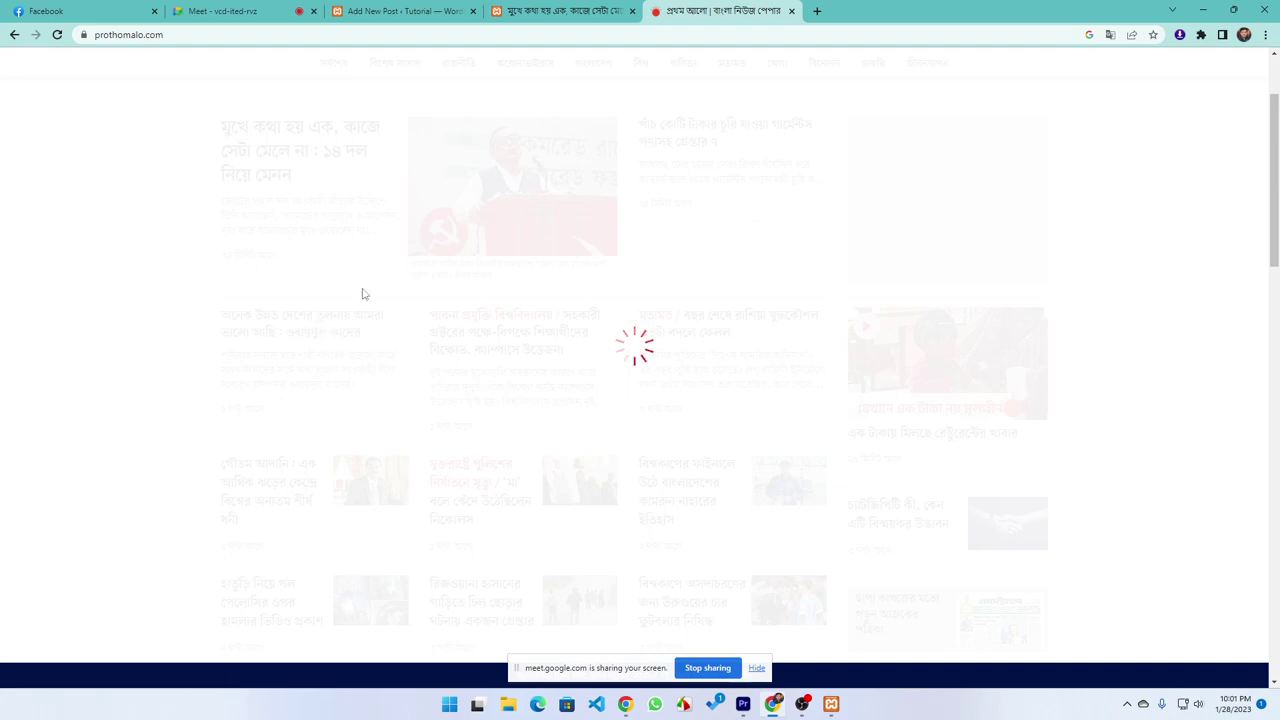
scroll(200, 290, down, 4)
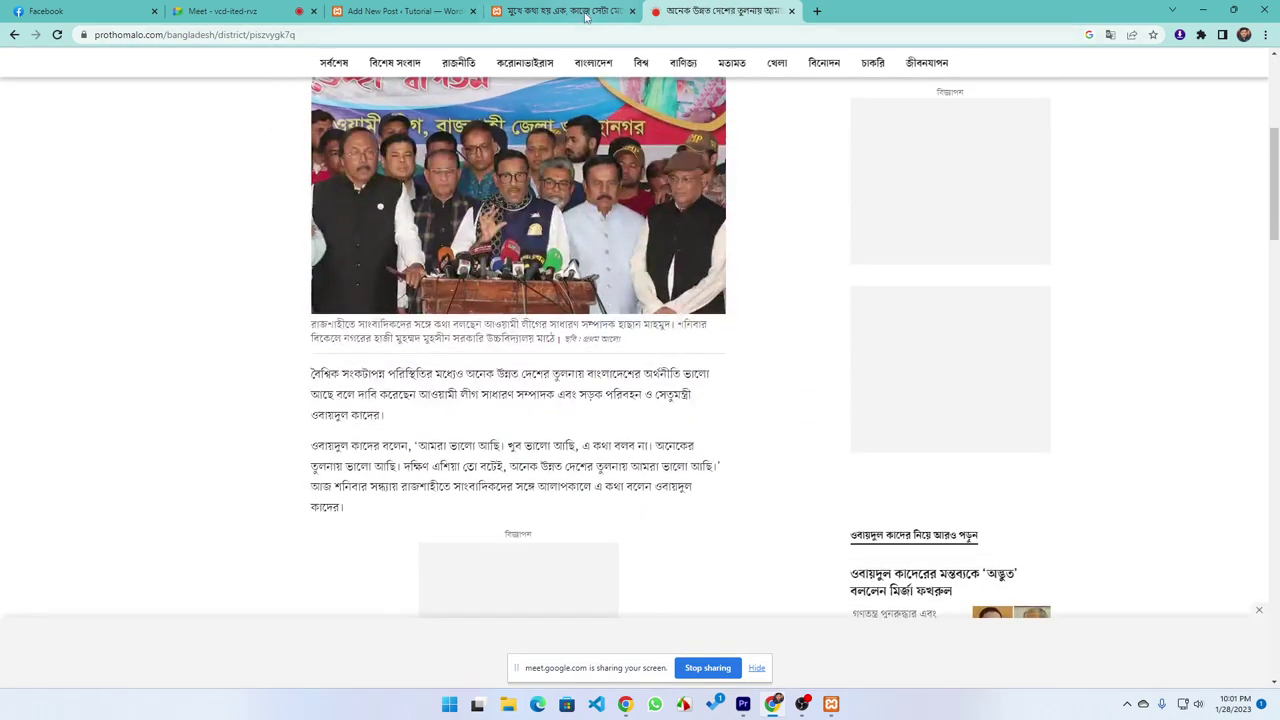
click(580, 12)
Scroll down the published post to reach its comment form
scroll(450, 450, down, 2)
scroll(450, 450, down, 5)
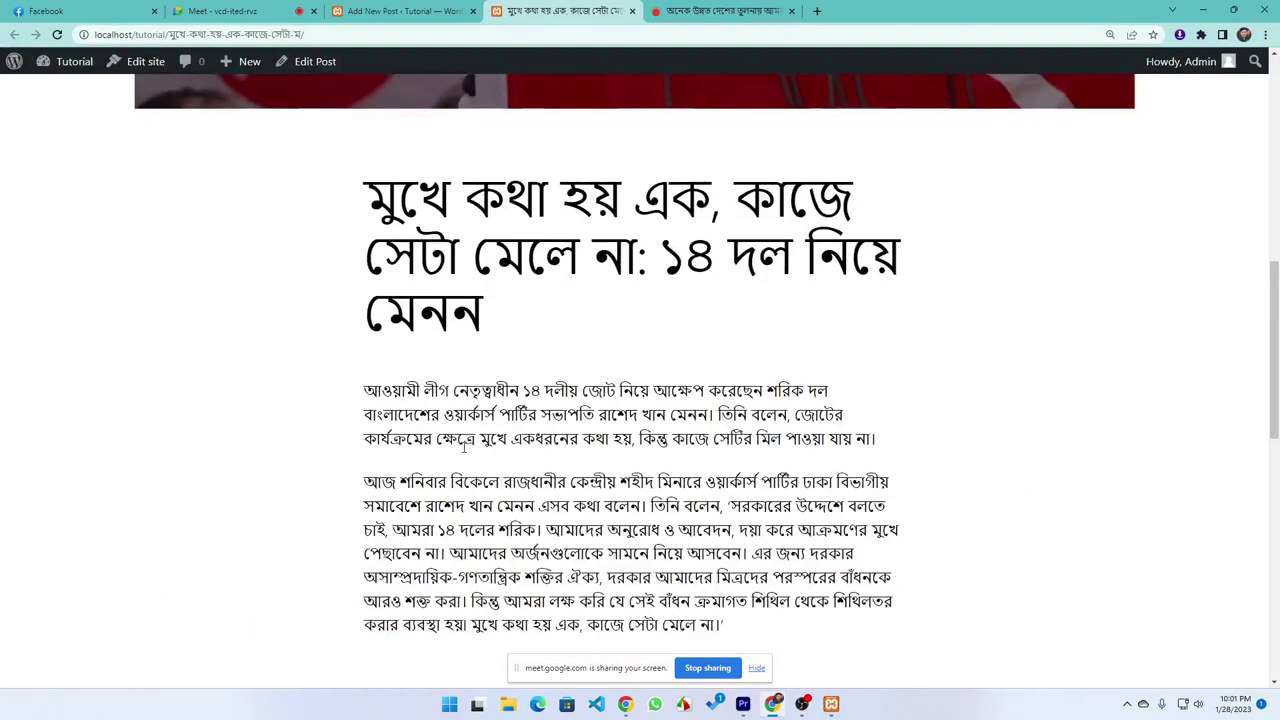
scroll(480, 455, up, 3)
scroll(462, 420, up, 5)
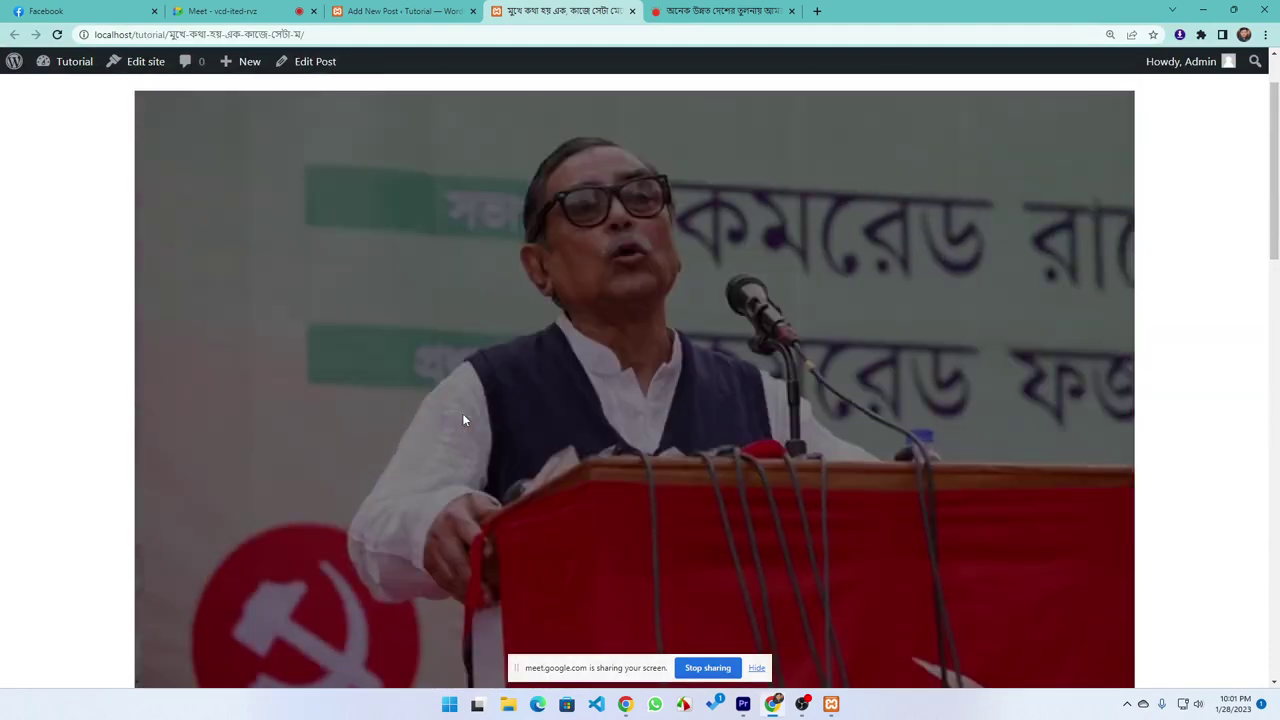
scroll(316, 443, down, 2)
scroll(316, 443, down, 3)
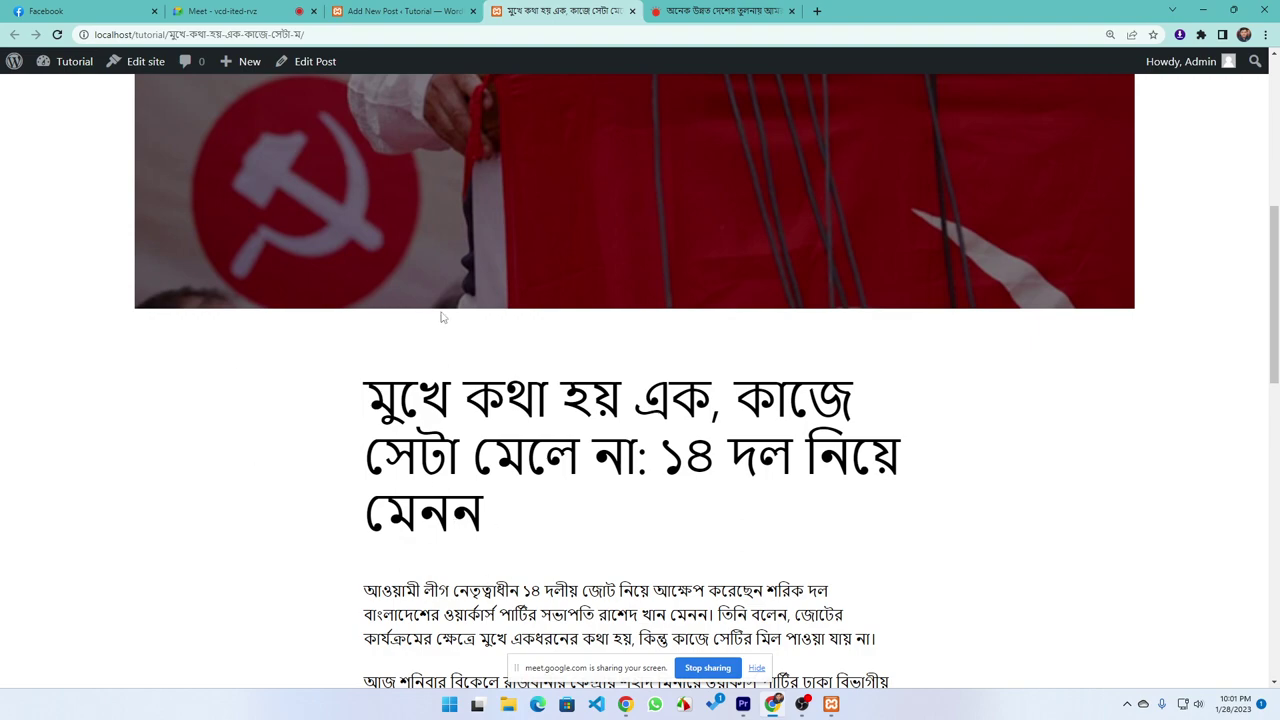
scroll(443, 317, down, 7)
scroll(462, 374, up, 2)
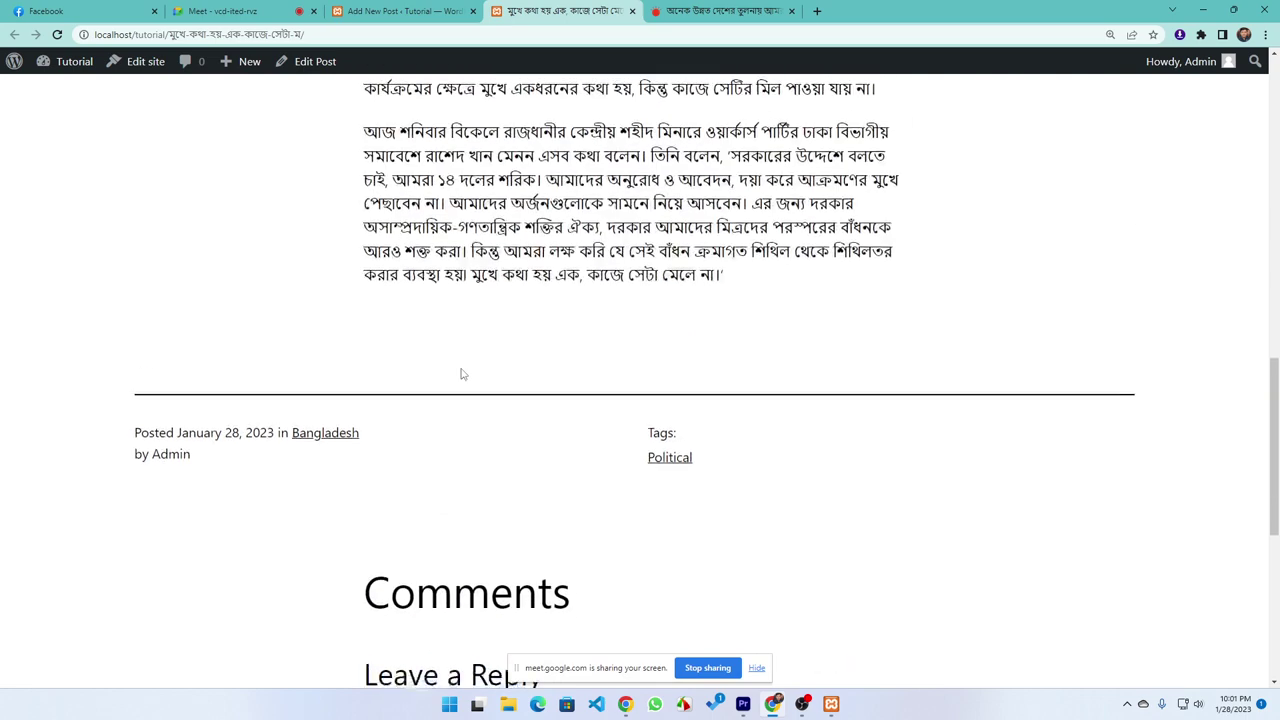
scroll(462, 374, down, 5)
Post the comment 'sfgfg' and scroll back to the top of the post
click(490, 371)
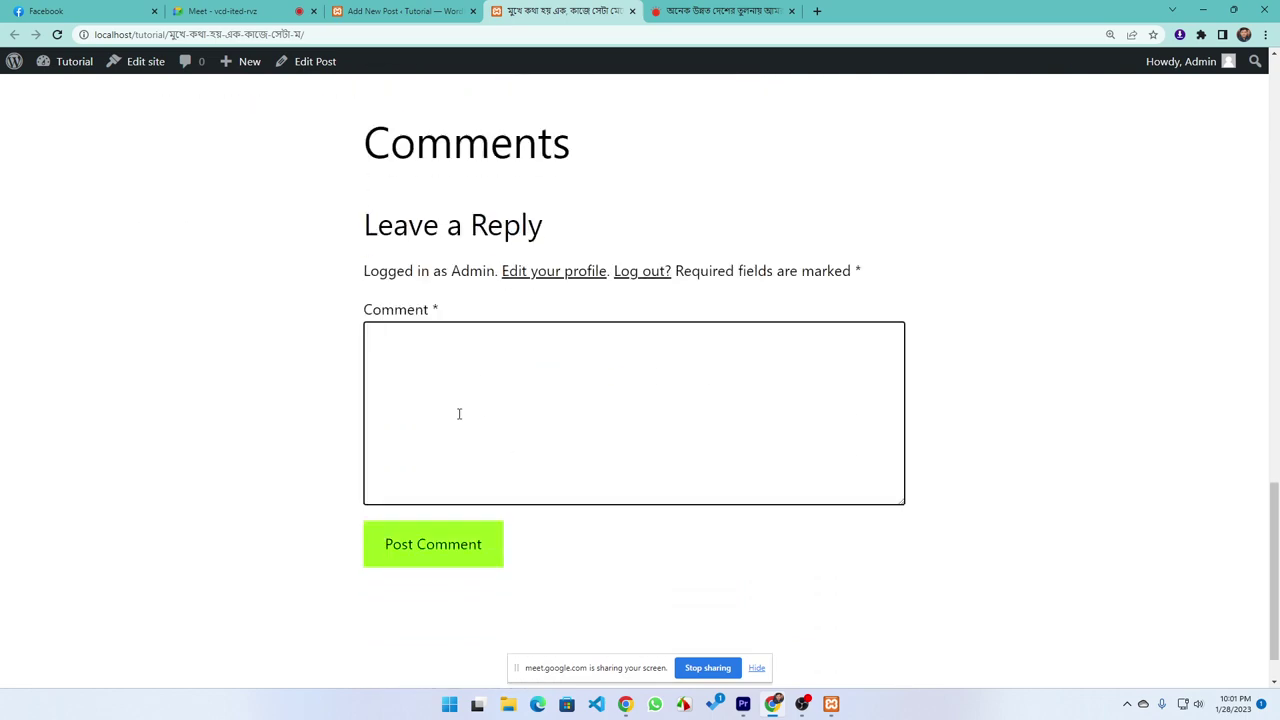
text(sfgfg)
click(449, 562)
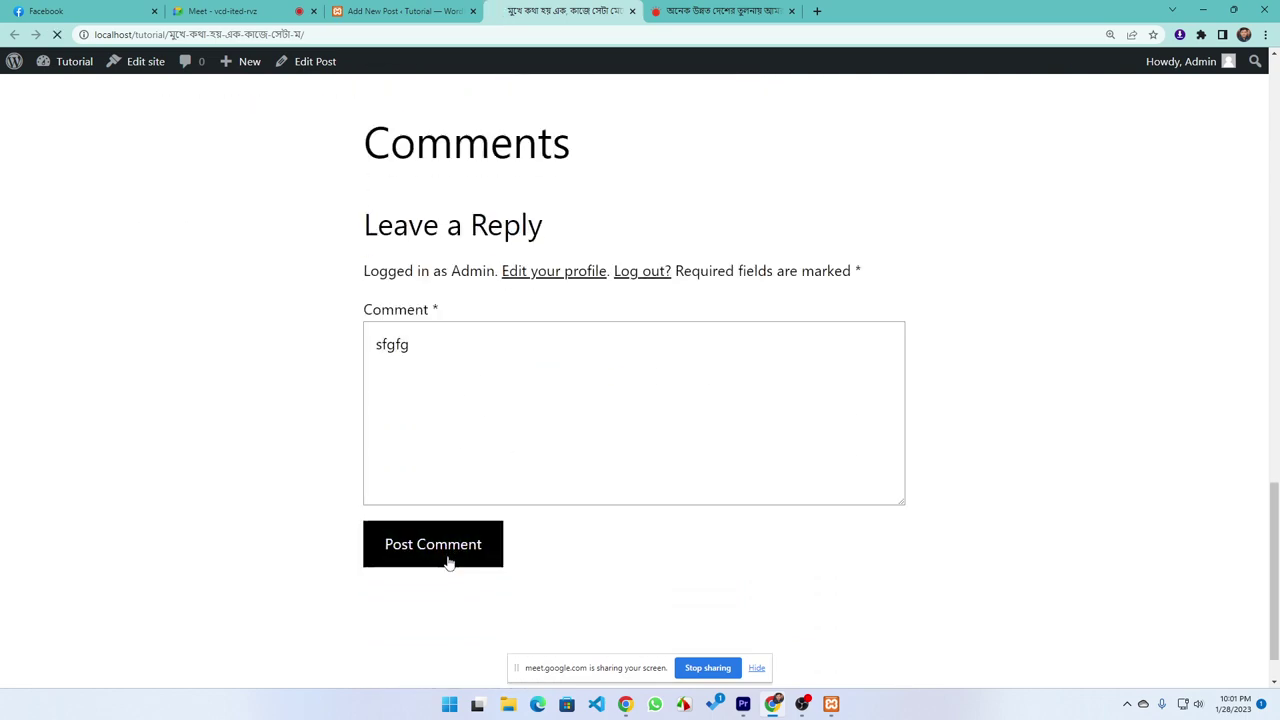
scroll(480, 390, up, 3)
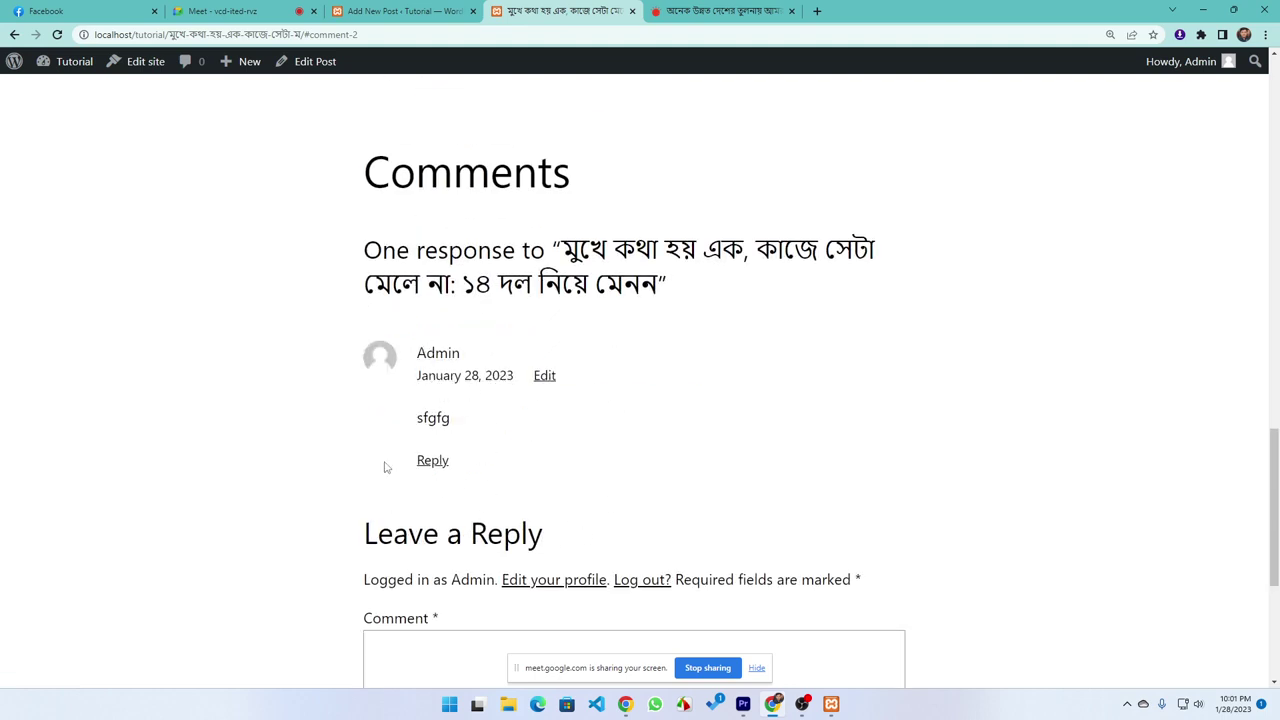
scroll(480, 430, up, 2)
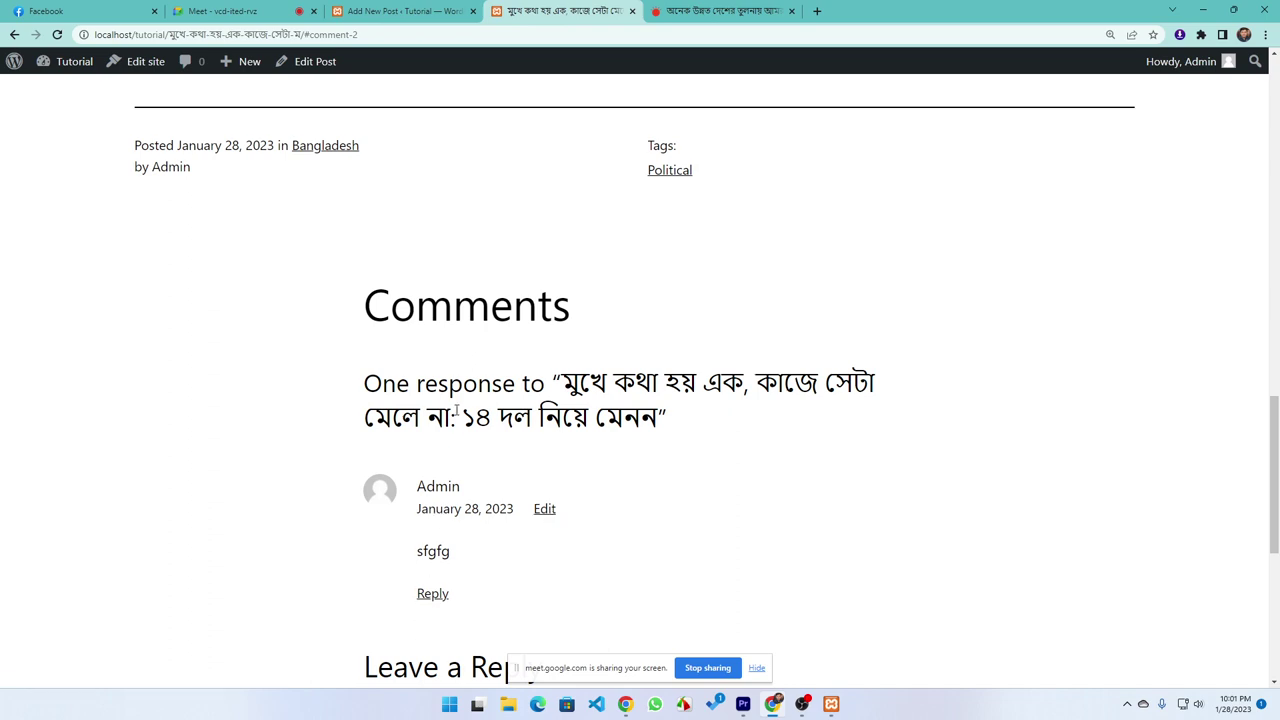
scroll(440, 500, up, 15)
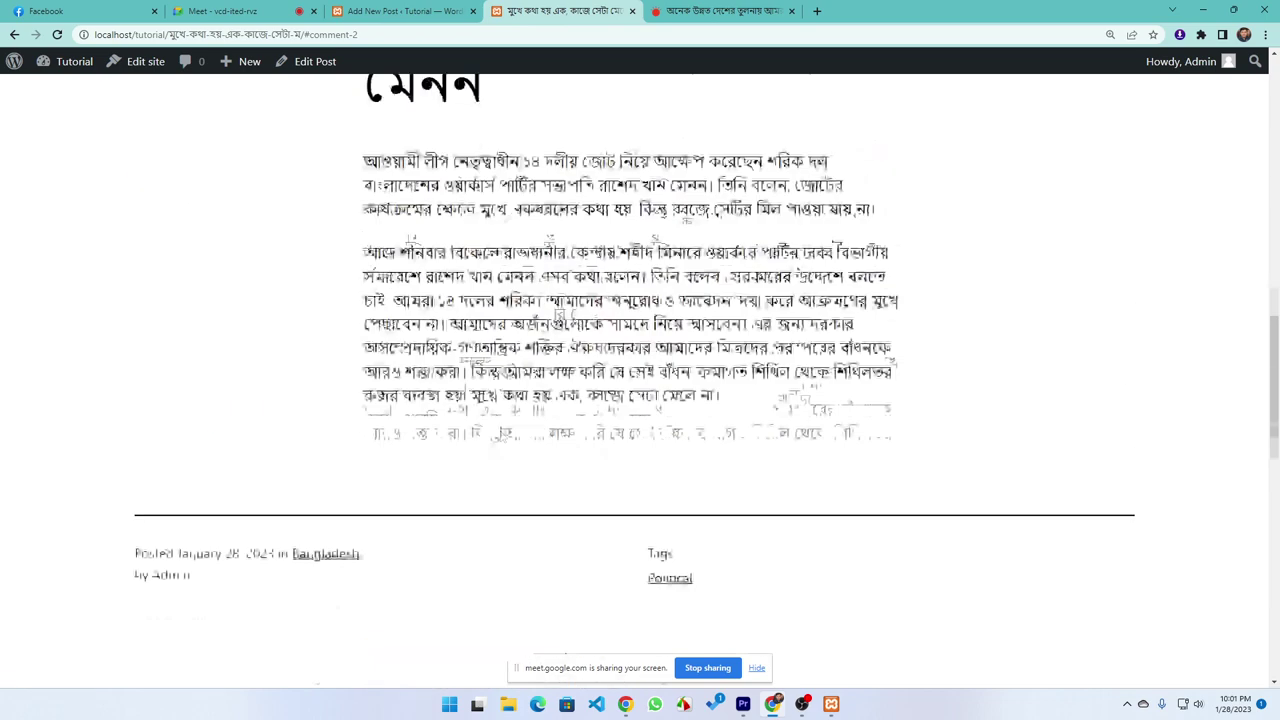
scroll(449, 452, up, 1)
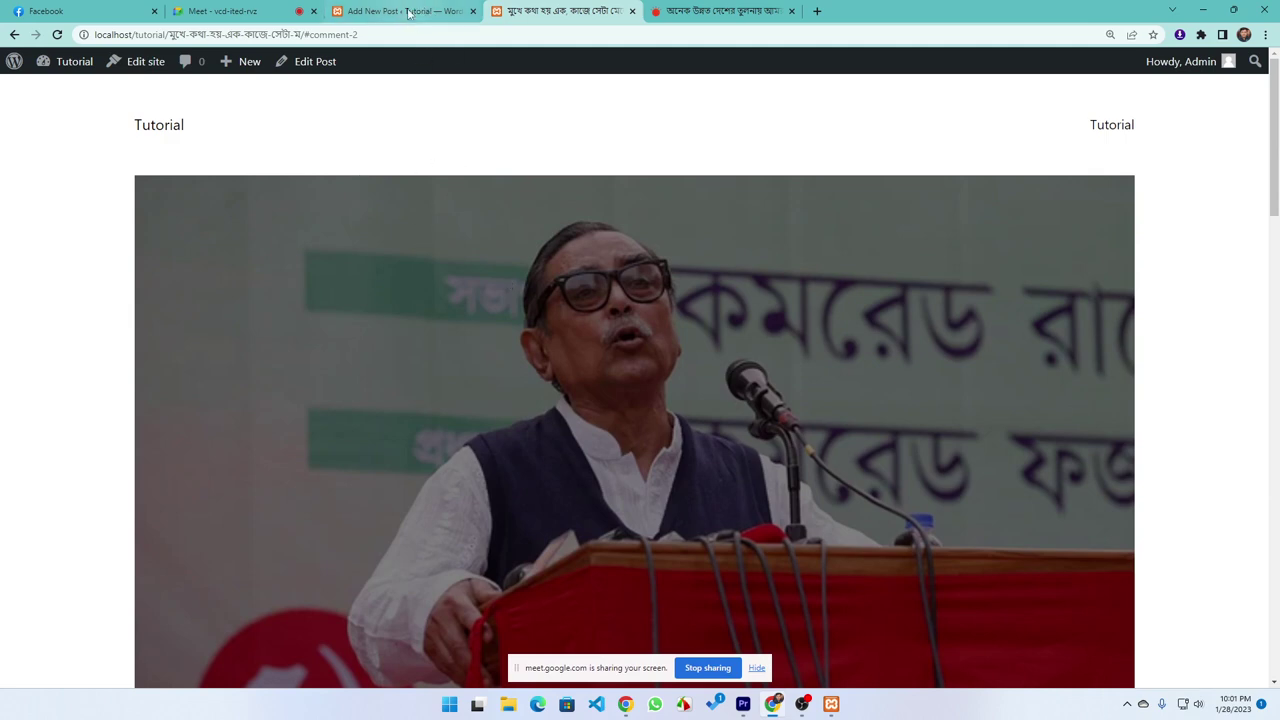
Exit the post editor via the WordPress logo to the All Posts list
click(408, 12)
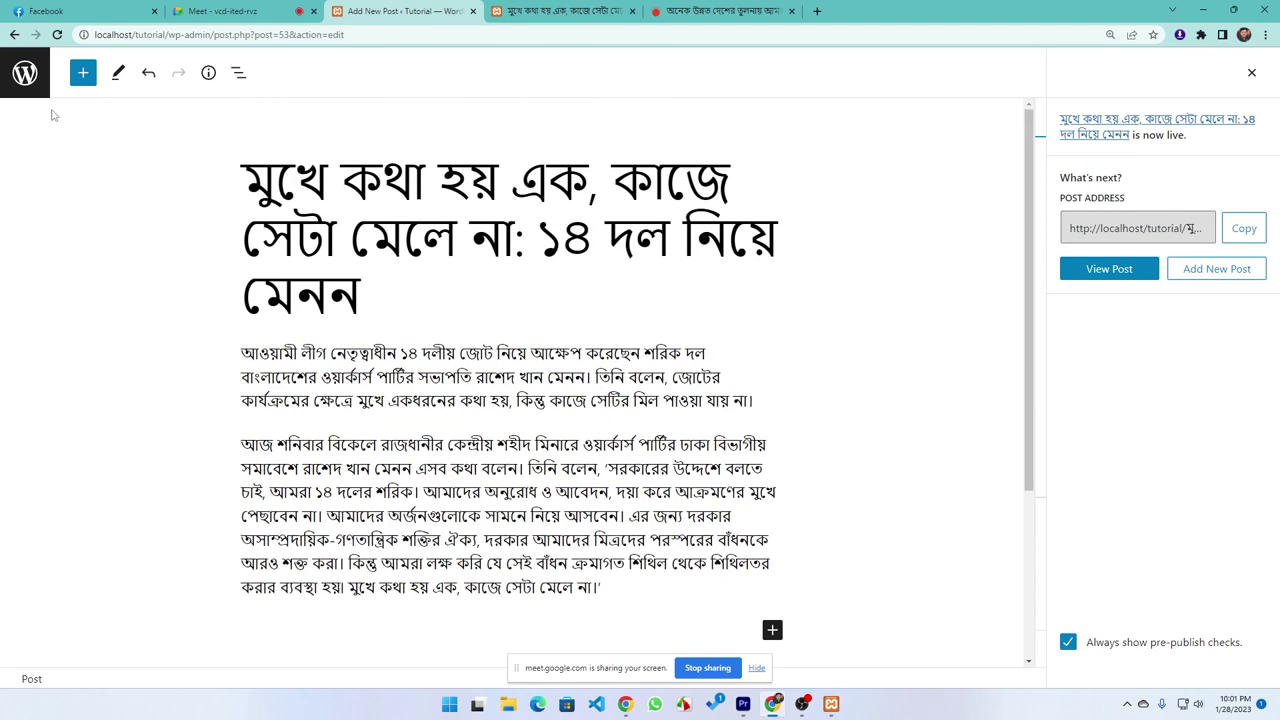
click(25, 73)
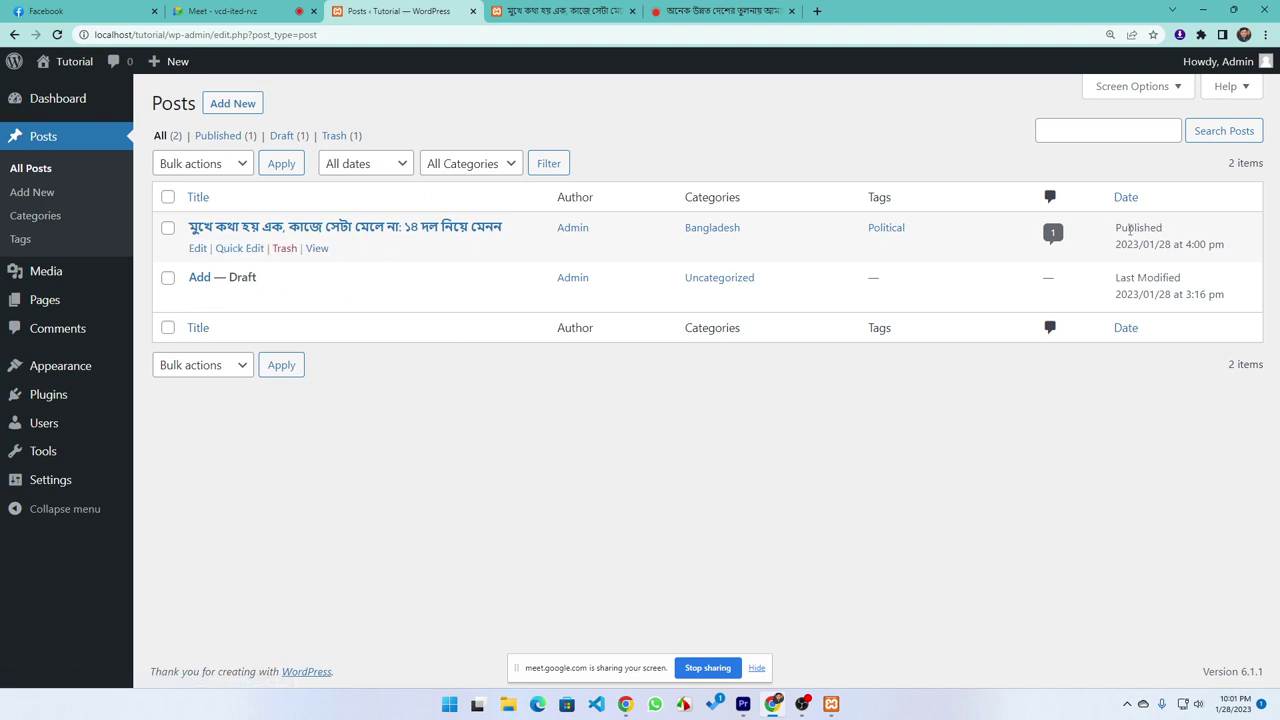
drag(1118, 229, 1172, 228)
click(387, 380)
Add a new রাজনীতি category on the Categories page
click(22, 215)
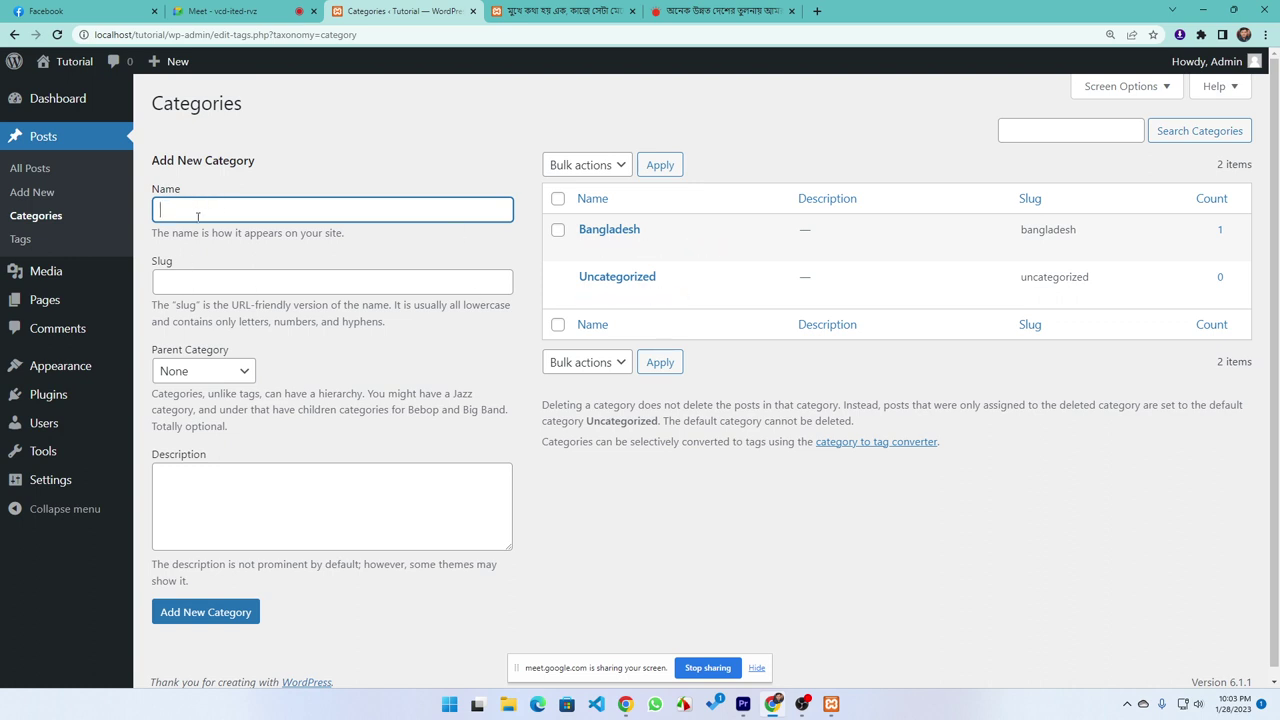
text(রো)
key(BackSpace)
key(BackSpace)
text(রাজনিতী)
key(BackSpace)
text(তি)
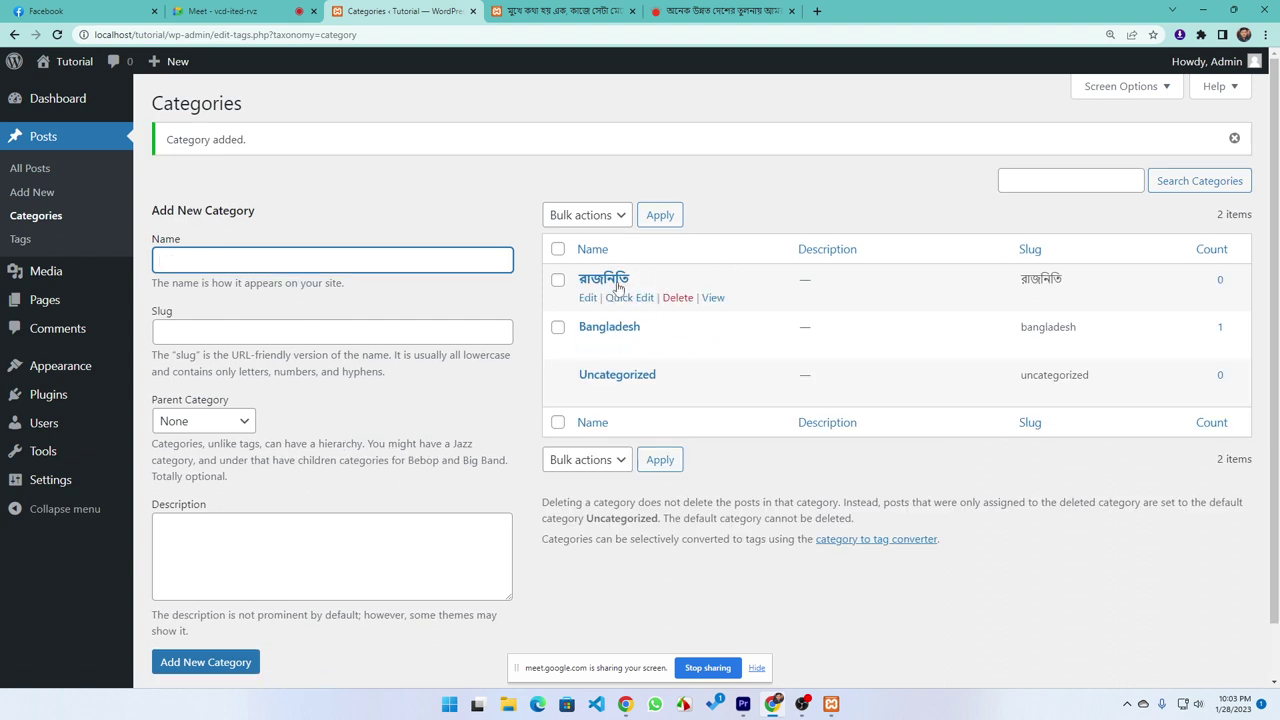
Correct the new category's spelling to রাজনীতি and save it
click(587, 298)
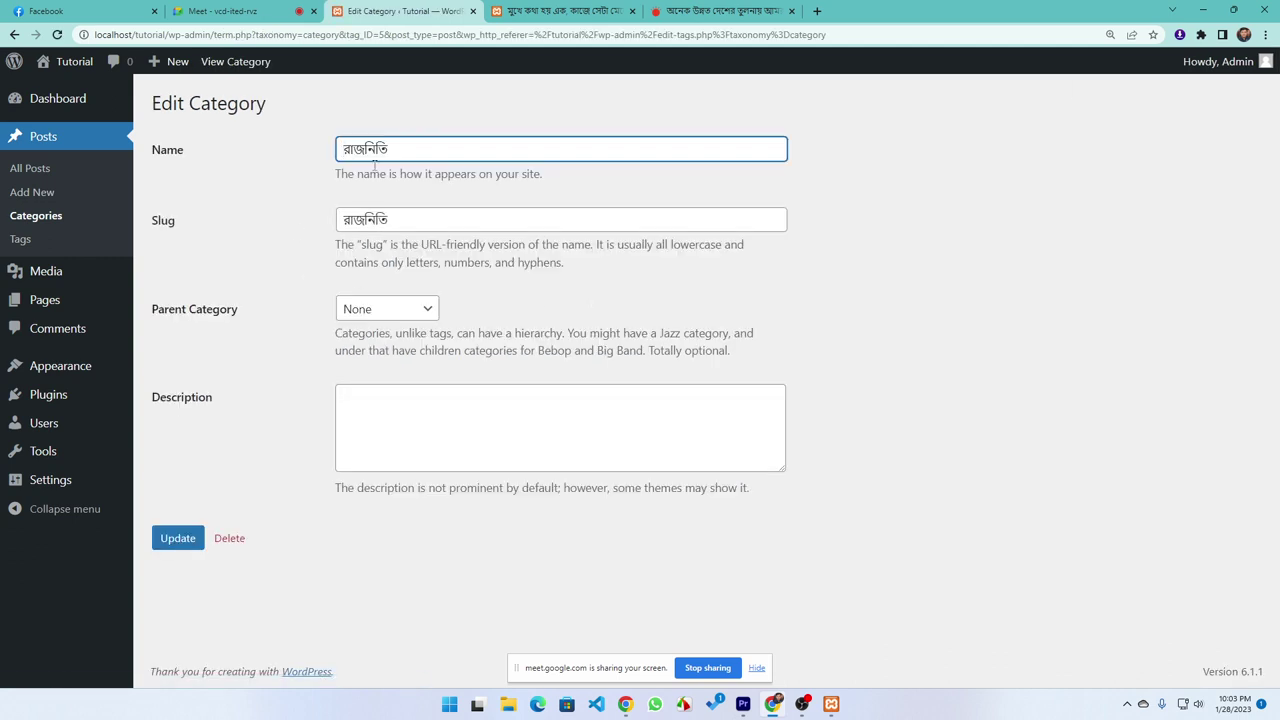
key(BackSpace)
text(ী)
click(181, 543)
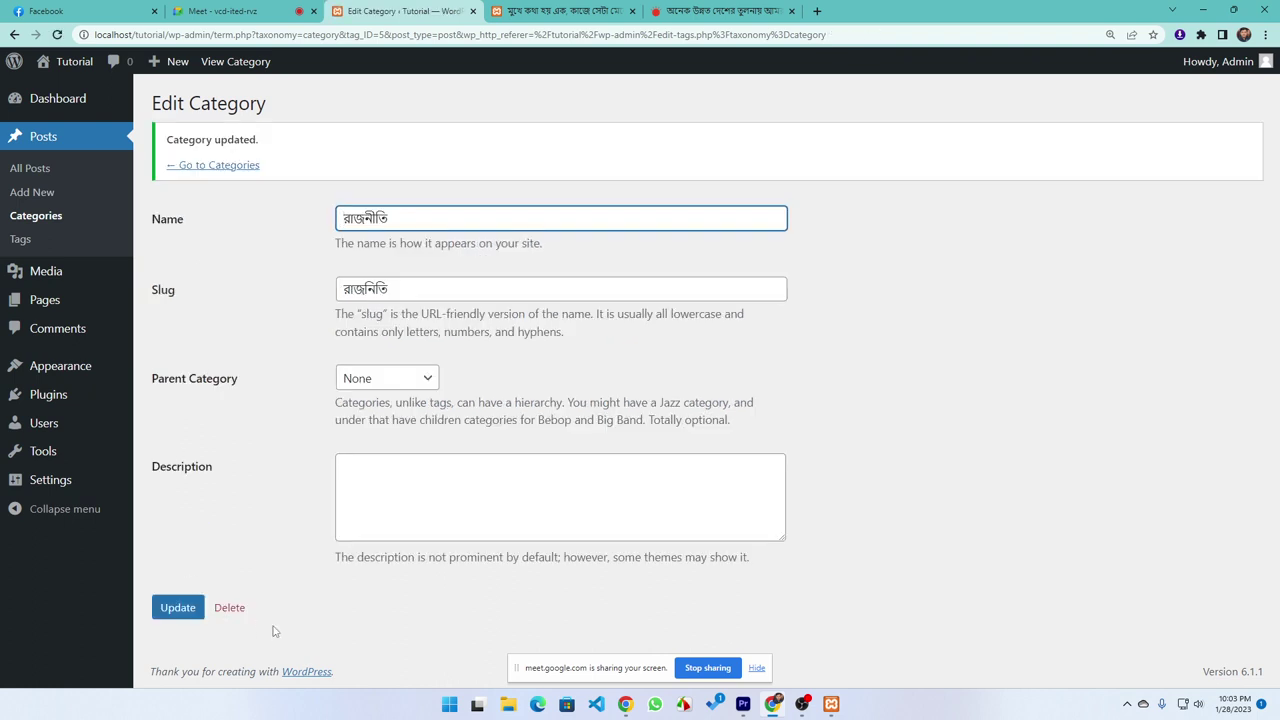
click(182, 167)
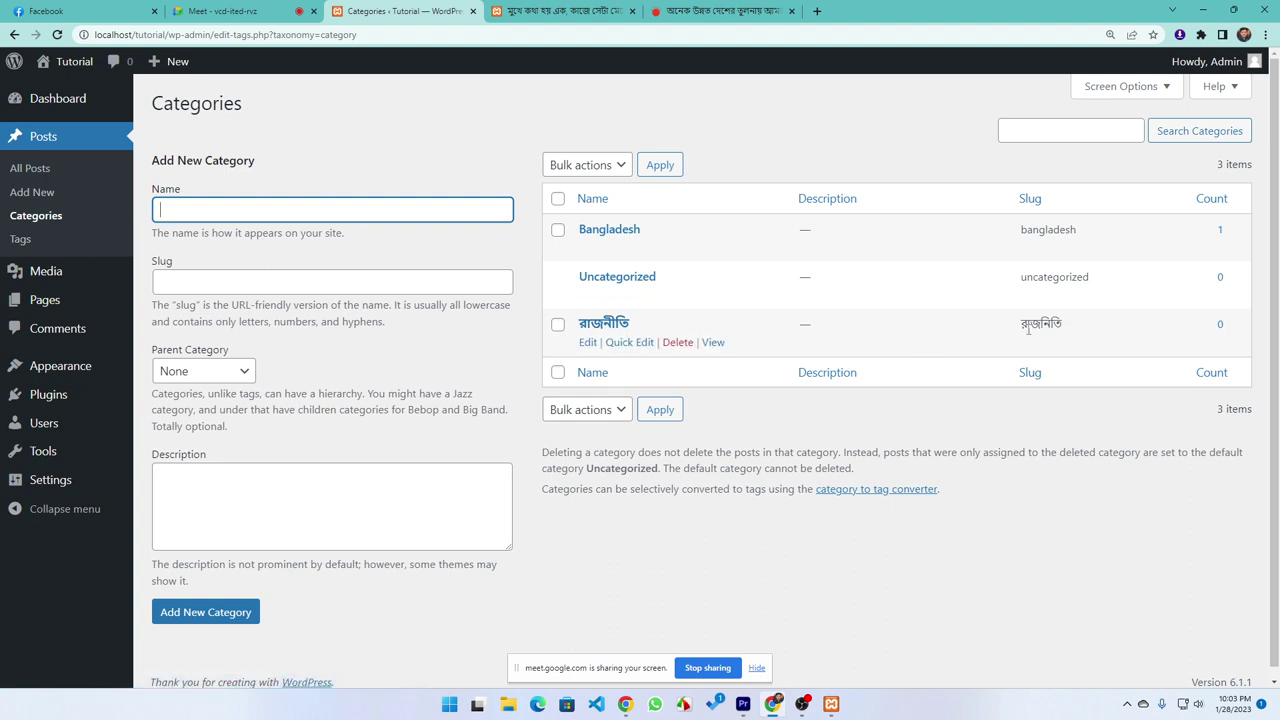
Set Bangladesh as the parent of the রাজনীতি category and update it
mouse_move(585, 343)
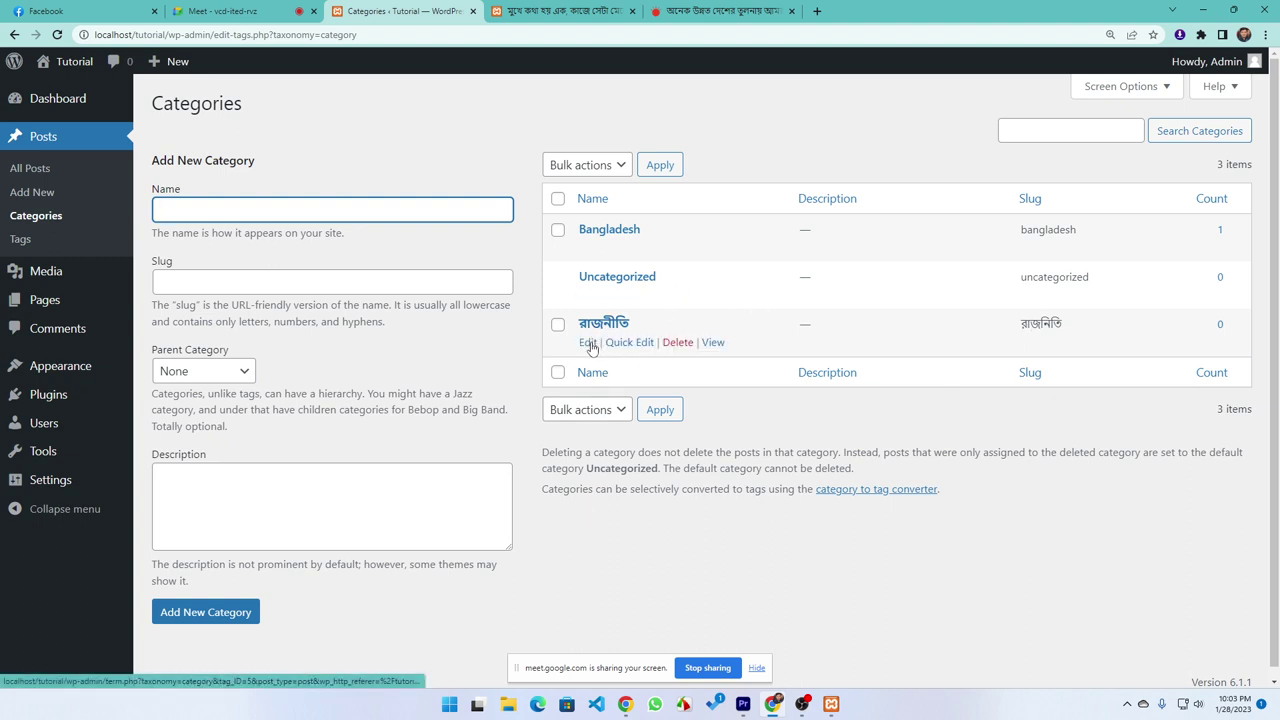
click(587, 343)
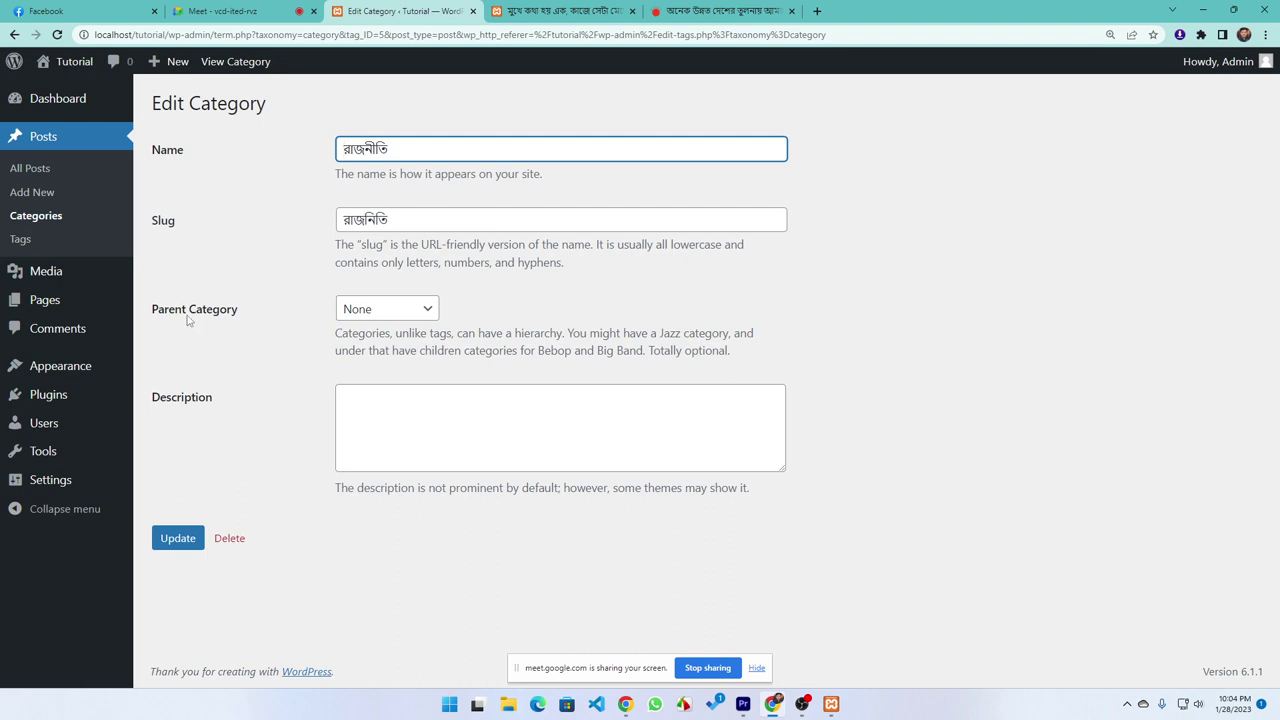
click(361, 314)
click(370, 345)
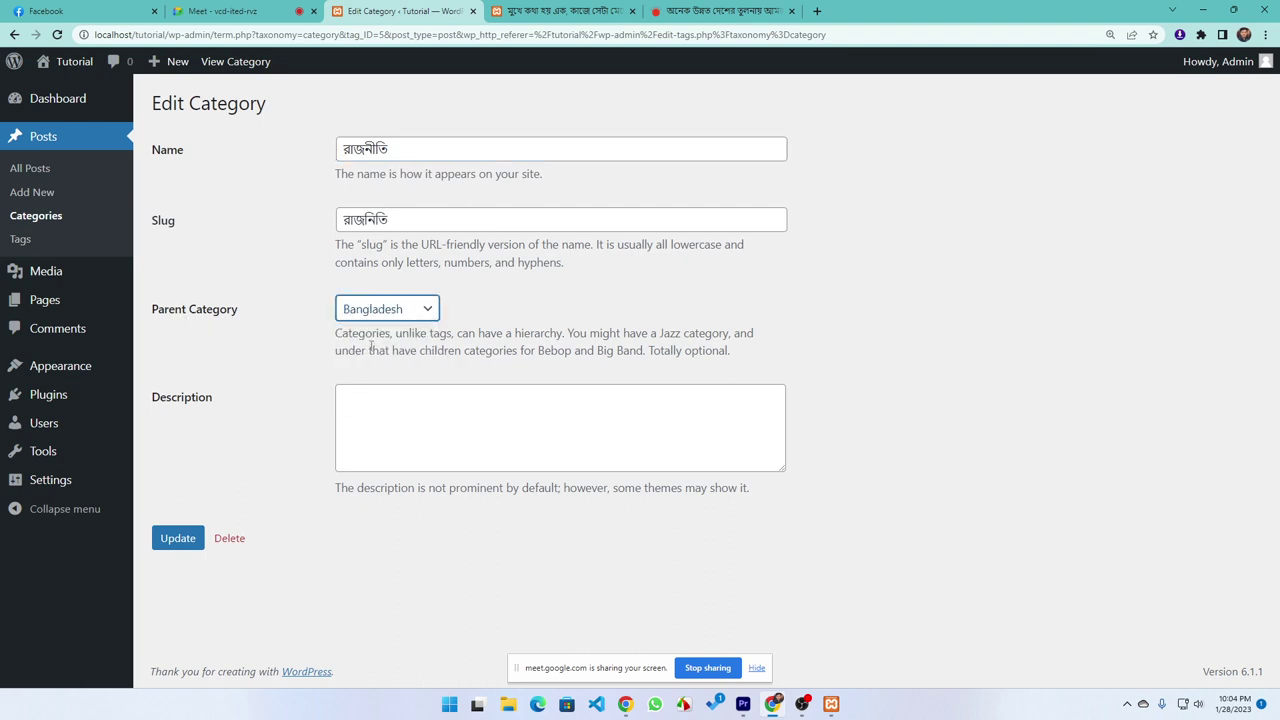
click(178, 538)
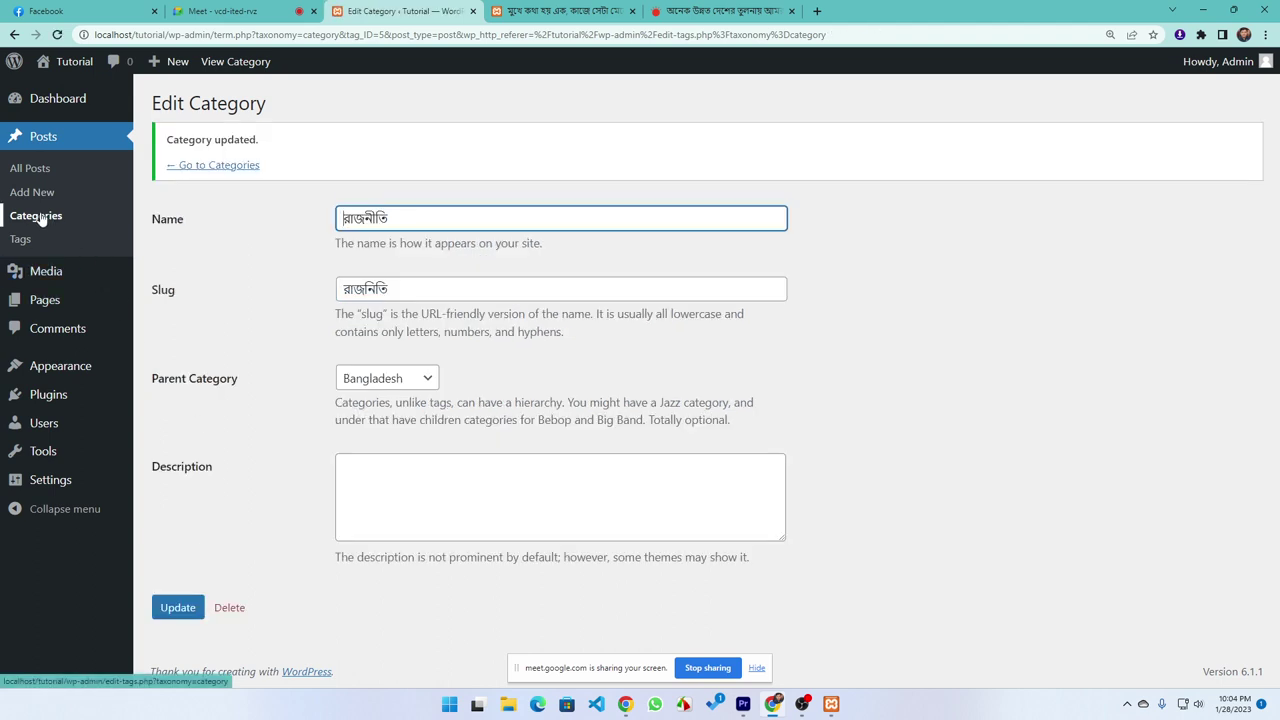
click(37, 216)
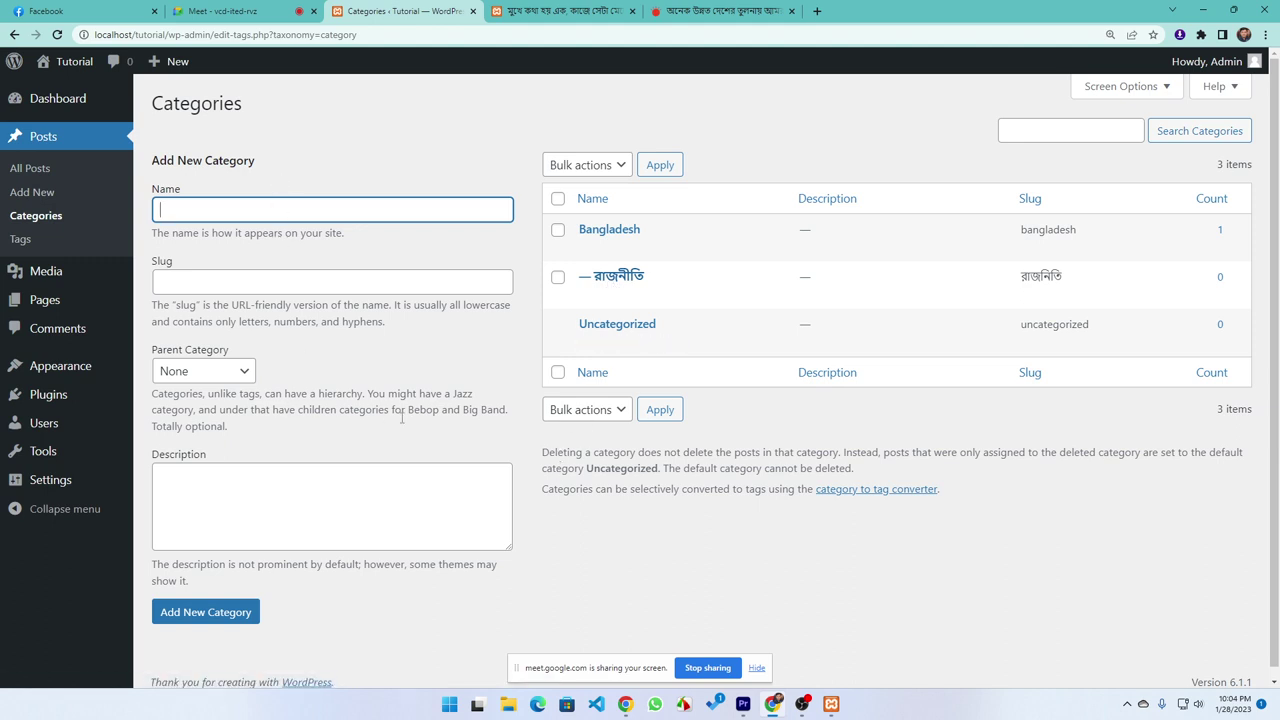
Add the tag রাজনীতি on the Tags page, then return to the published post's tab
click(17, 241)
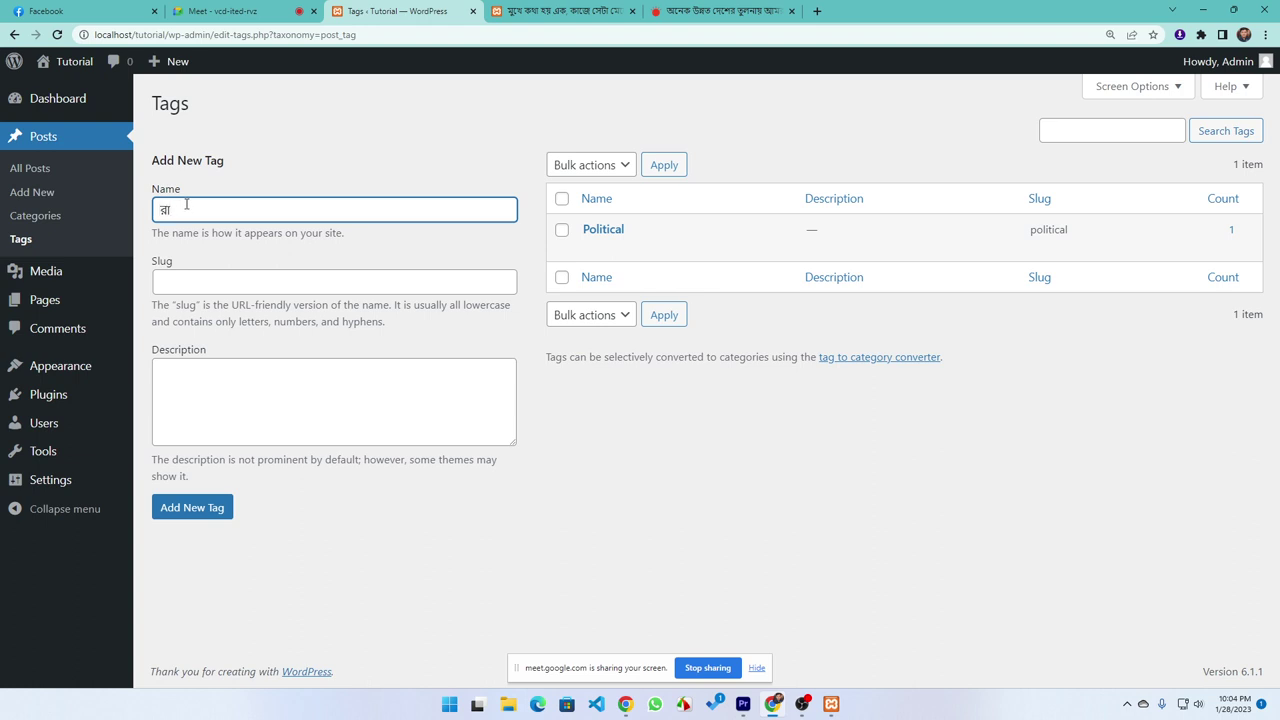
text(জনীতি)
click(183, 509)
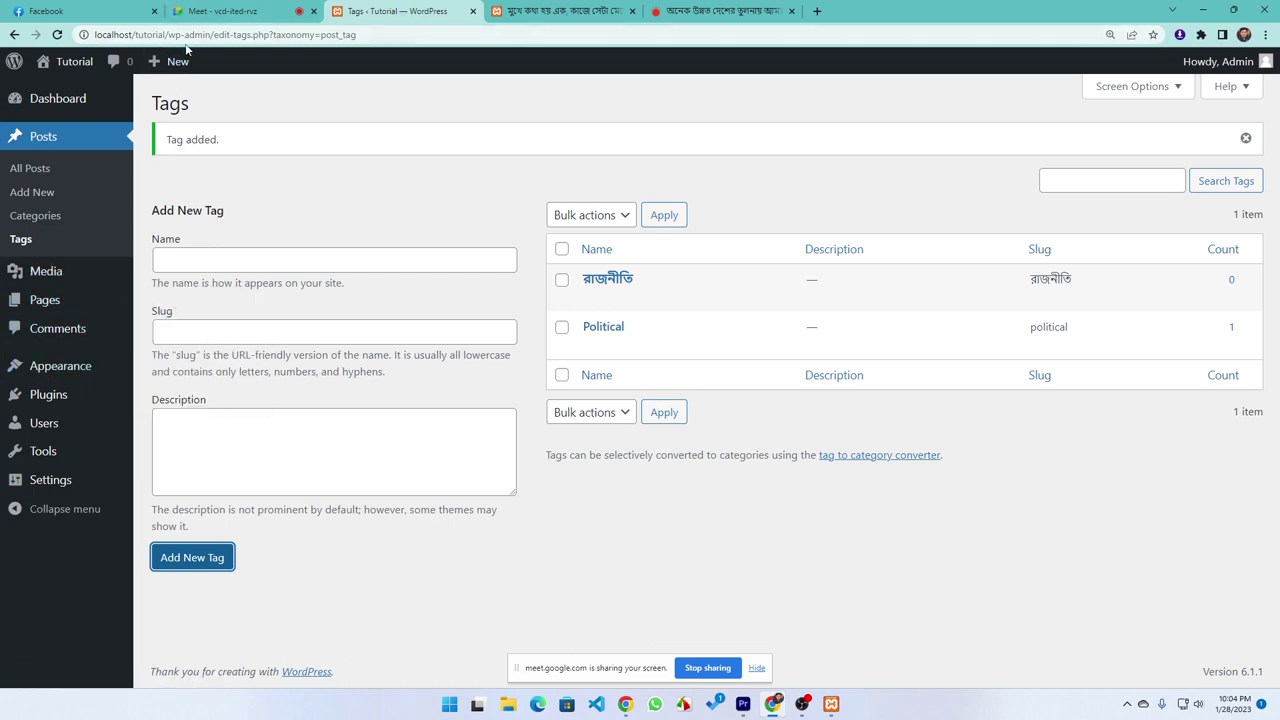
drag(375, 33, 213, 34)
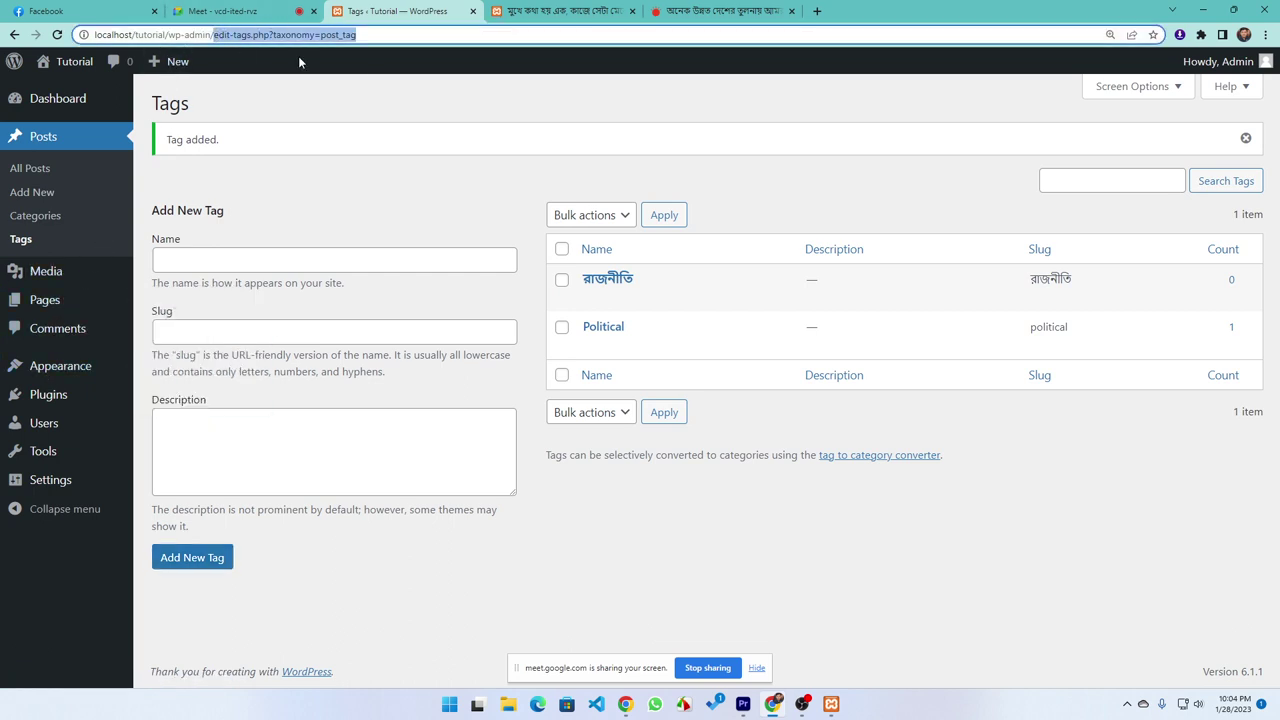
click(414, 103)
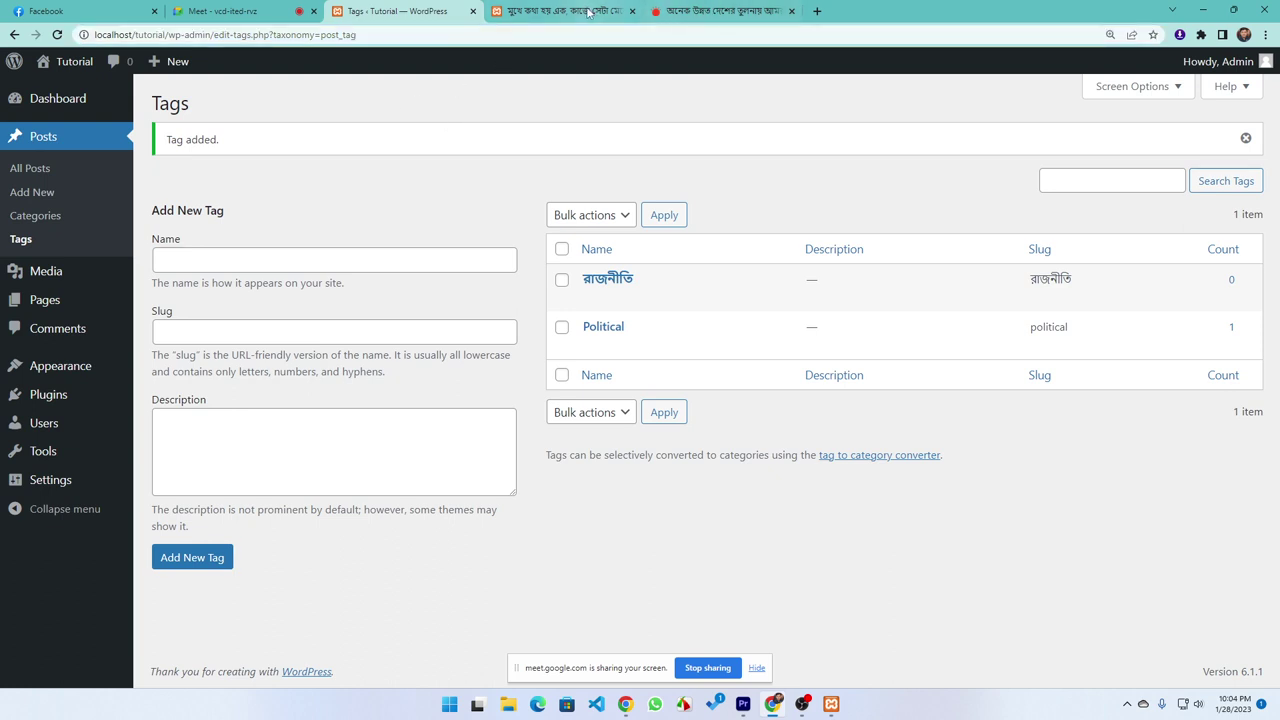
key(ctrl+Tab)
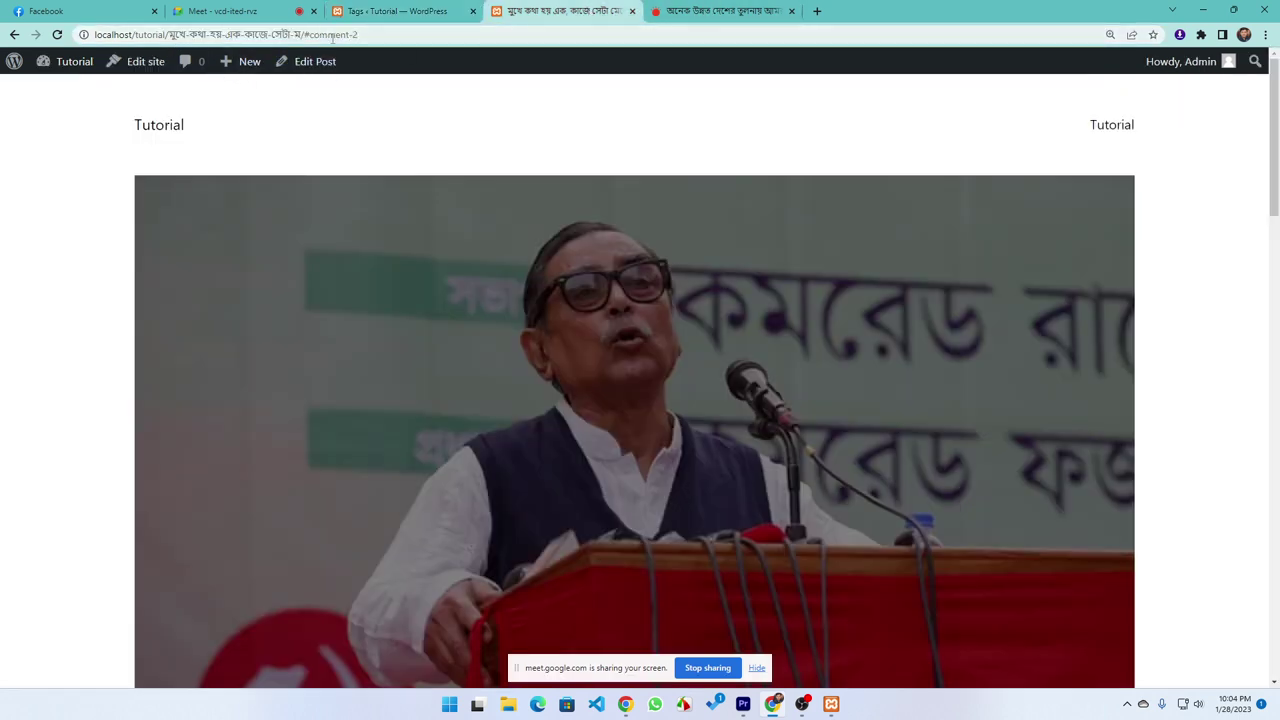
Open the published post's full page from the blog home page
click(159, 127)
scroll(220, 250, down, 3)
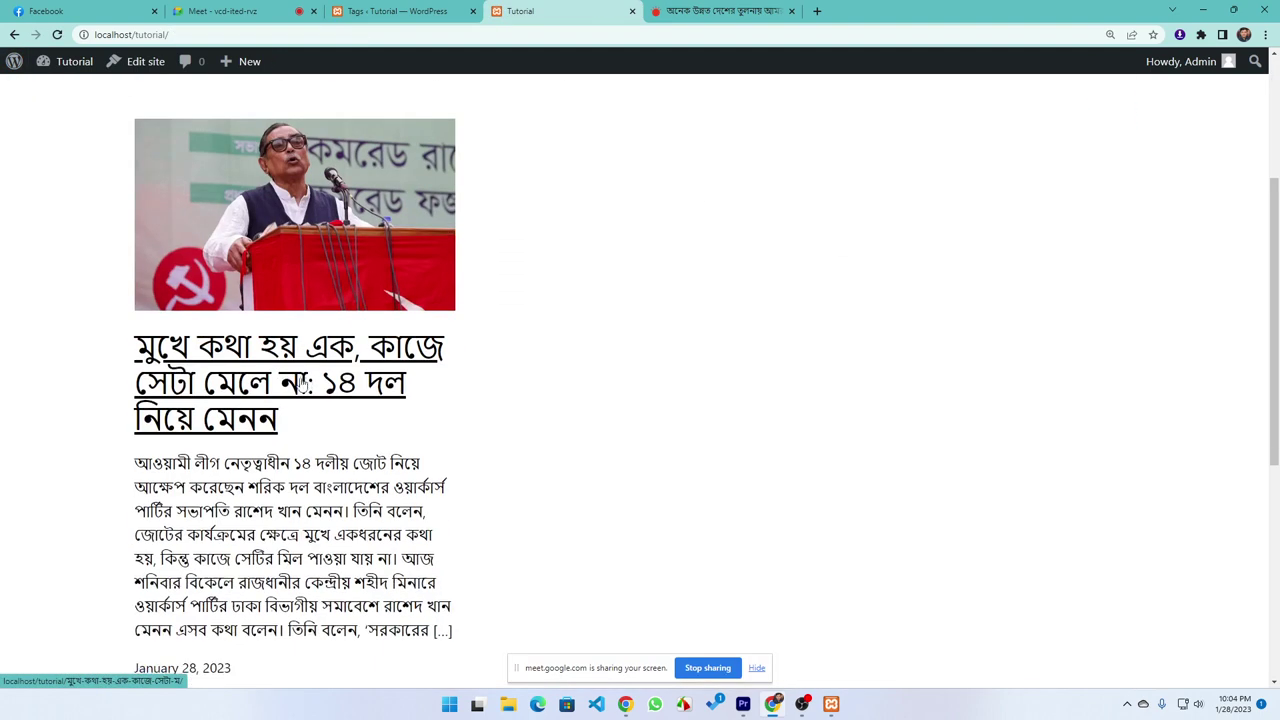
click(258, 248)
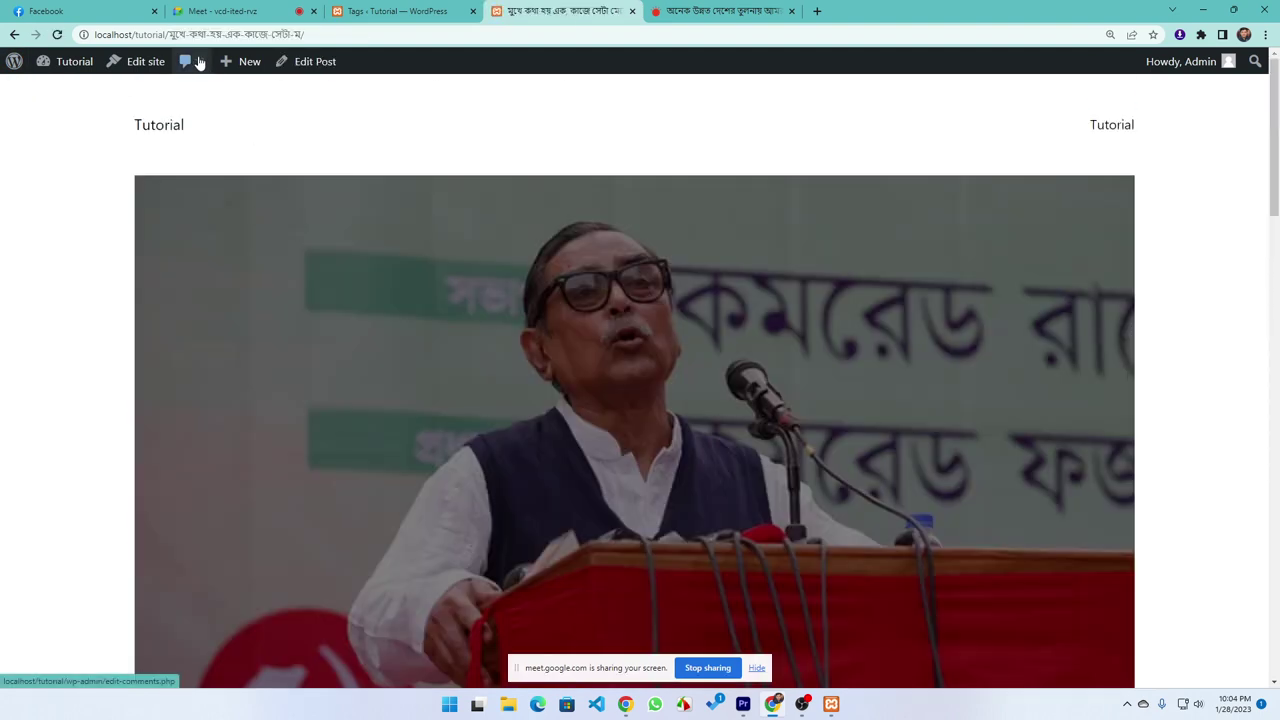
drag(172, 36, 304, 37)
Inspect the রাজনীতি tag's edit page, then return to the Tags list
click(405, 10)
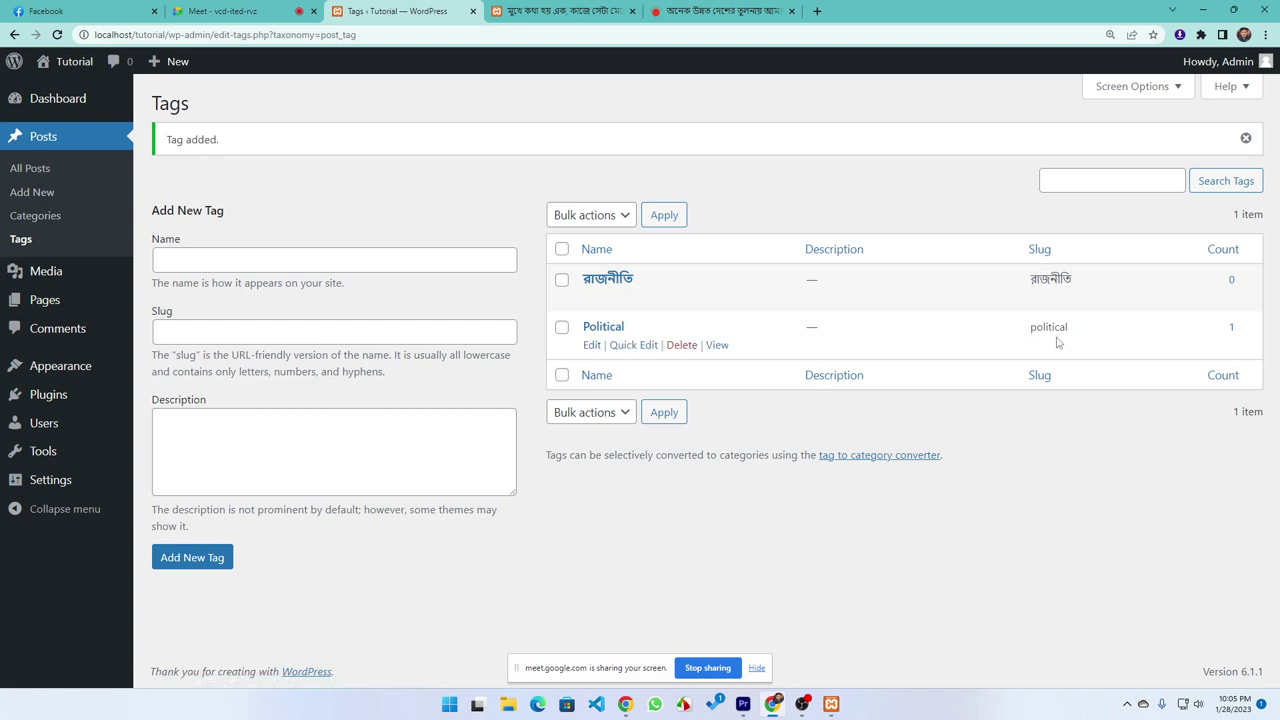
click(608, 282)
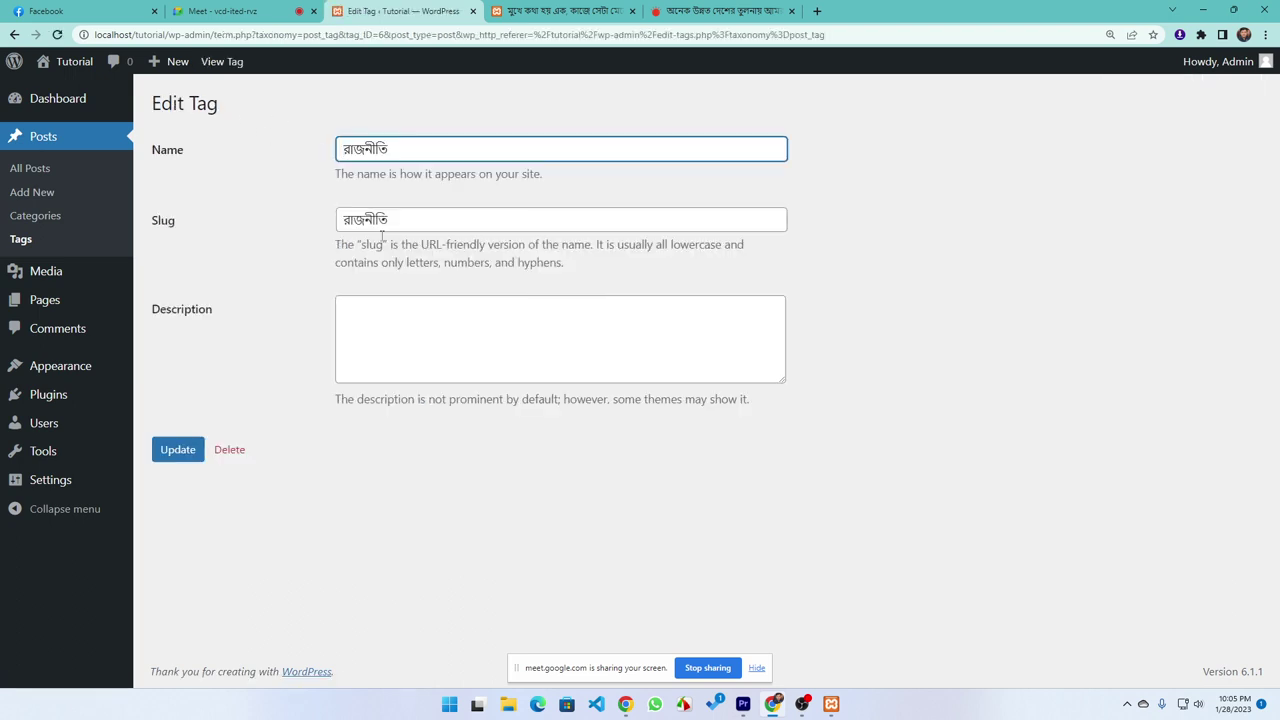
click(14, 34)
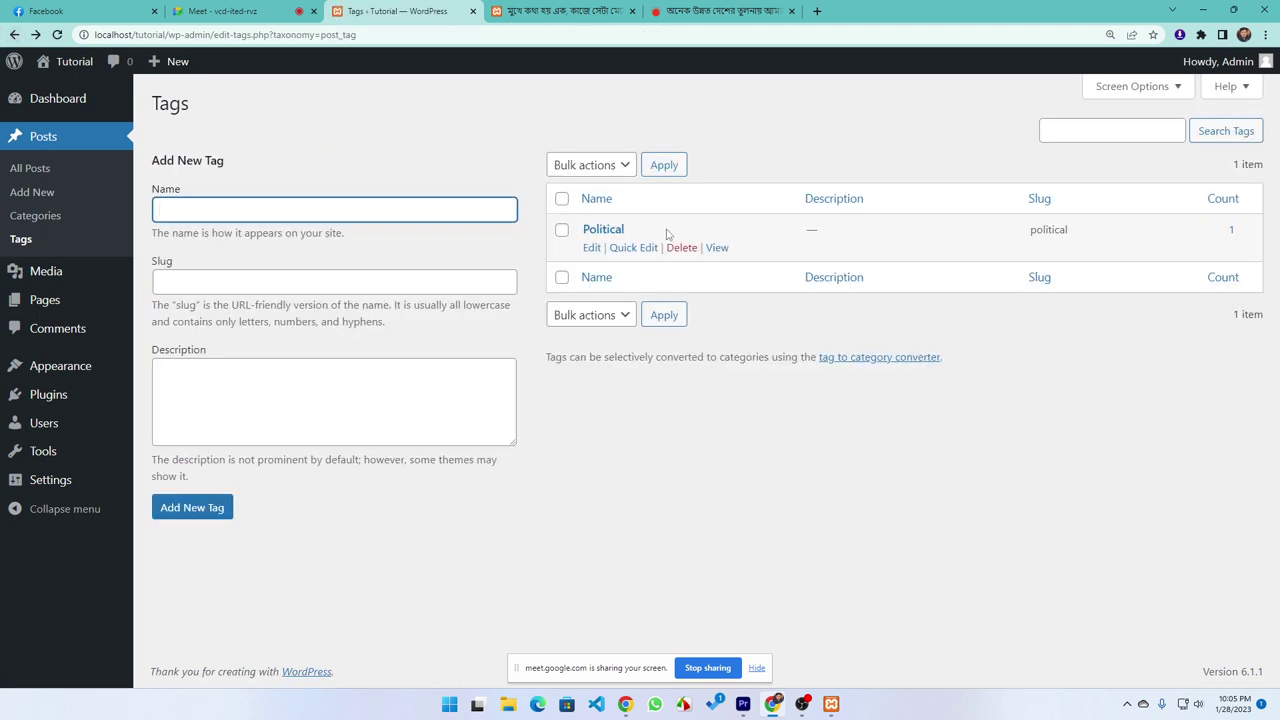
Open the Political tag archive and confirm the Bengali post is listed
click(714, 249)
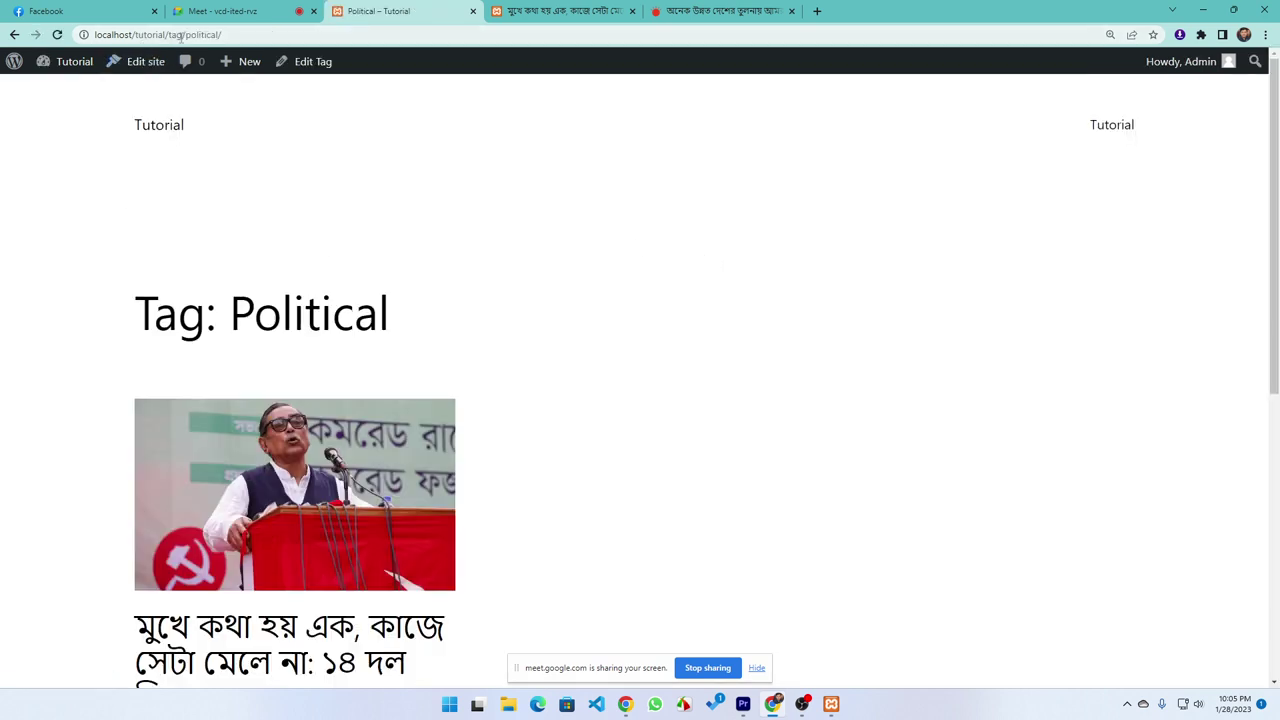
drag(185, 35, 218, 35)
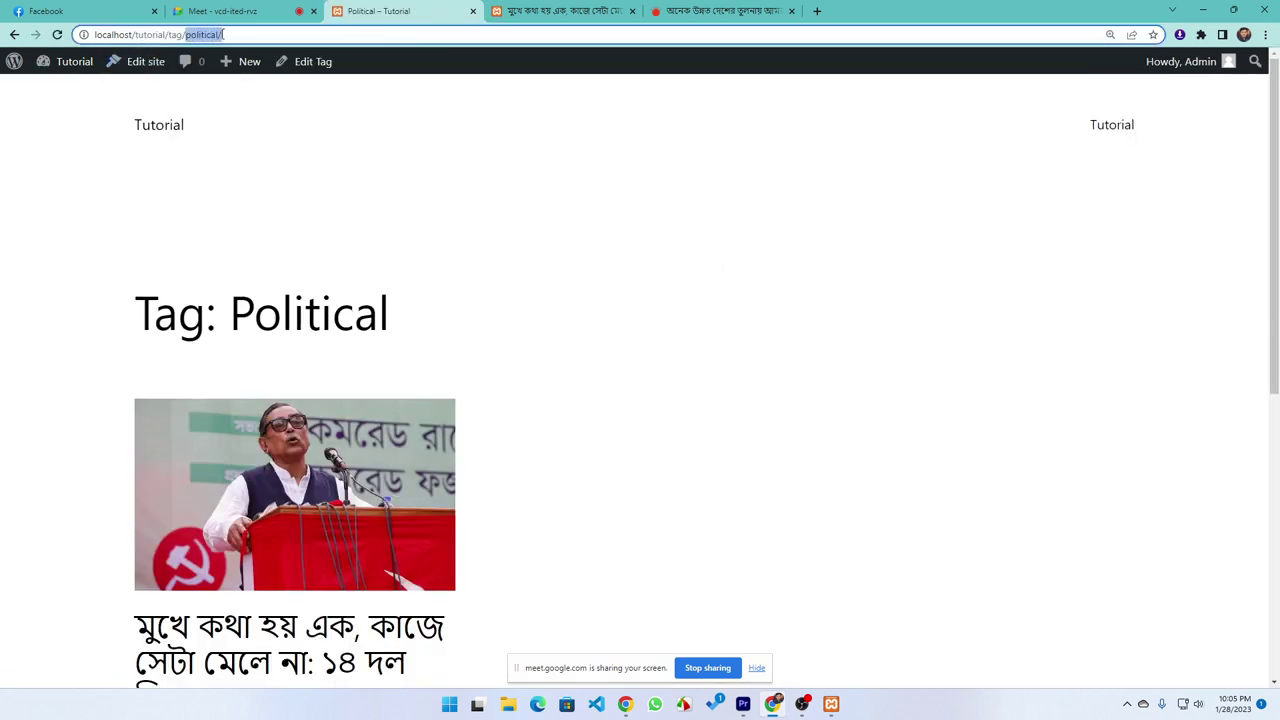
scroll(266, 376, down, 5)
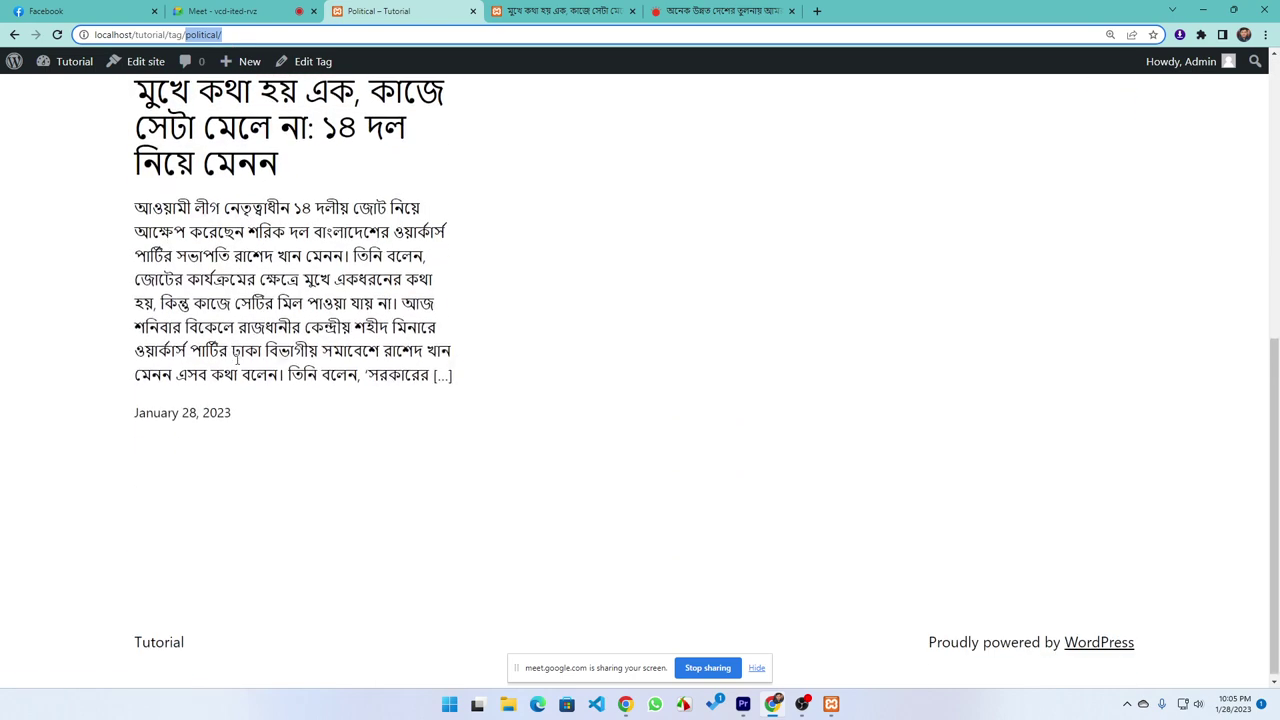
scroll(237, 362, up, 3)
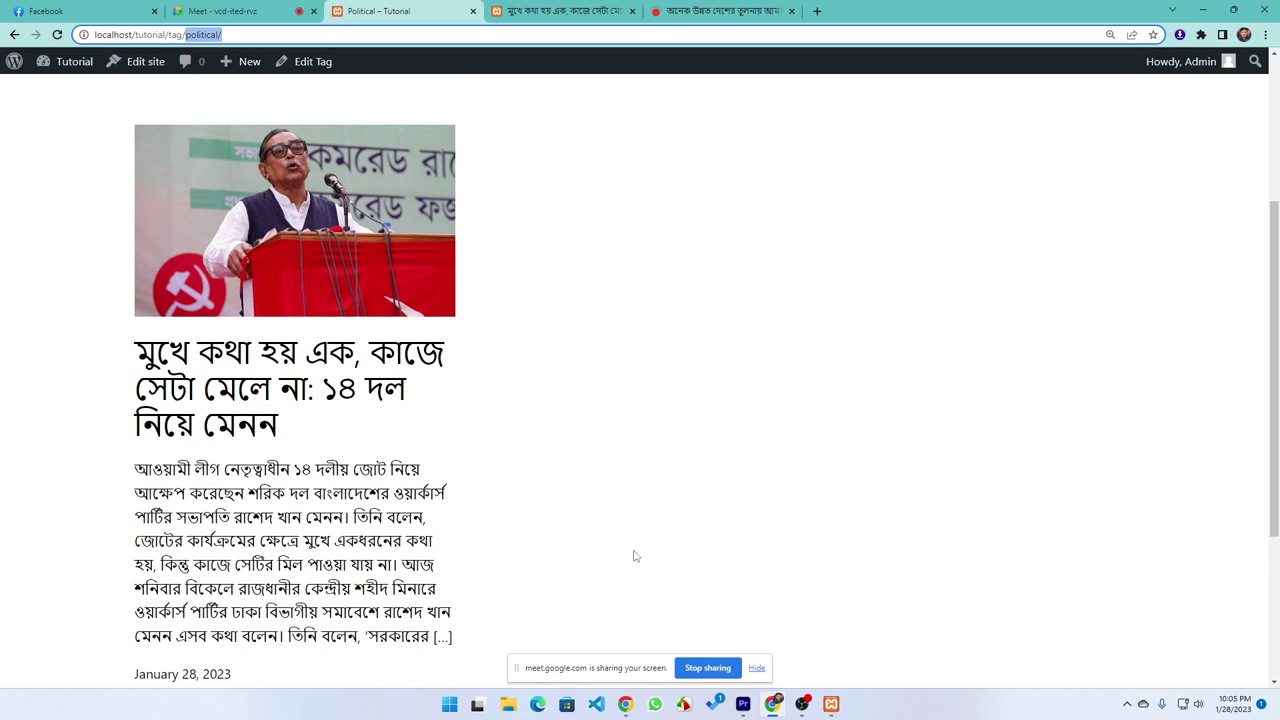
Admit the waiting participants into the Meet call, then return to the post's live page
click(268, 13)
click(786, 120)
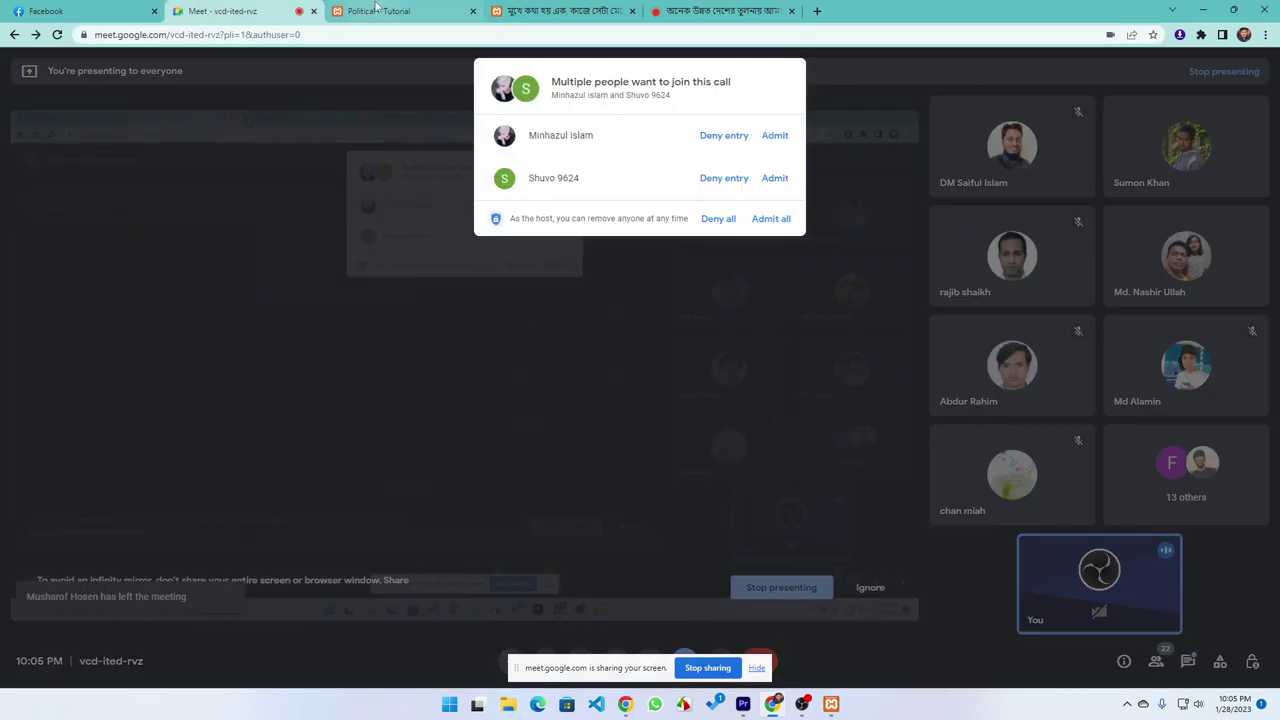
click(771, 219)
click(366, 10)
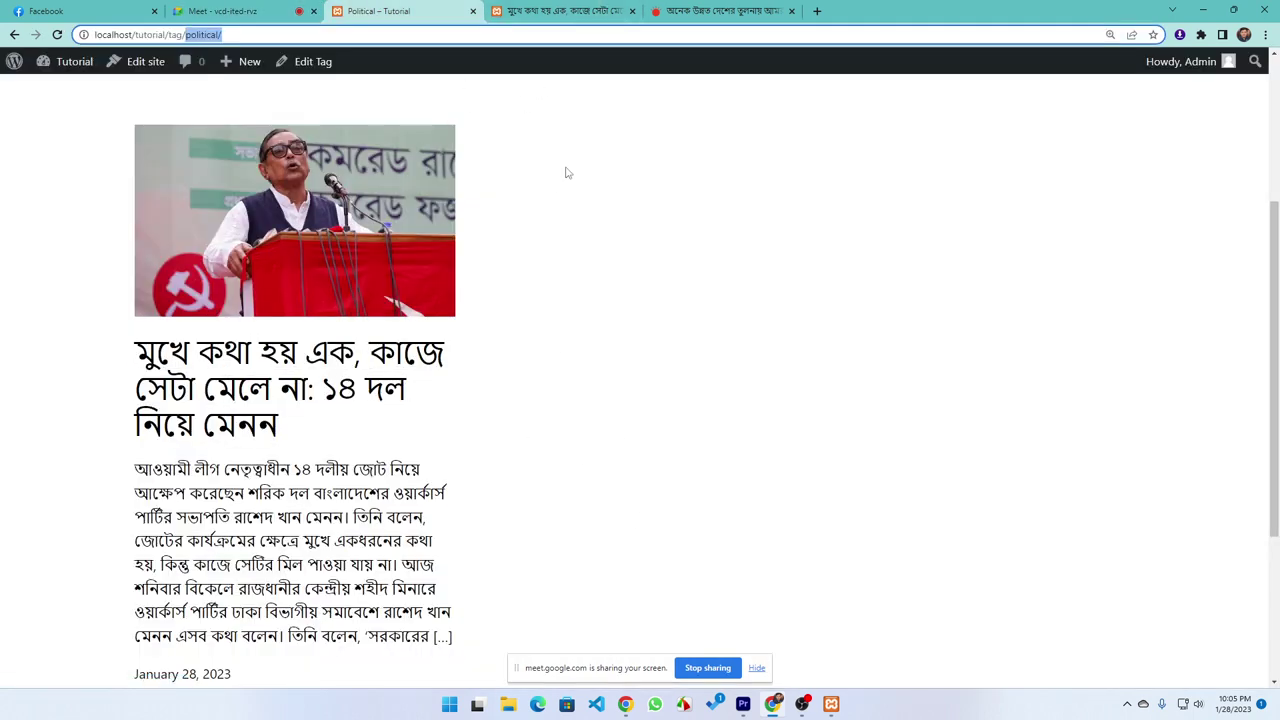
click(591, 315)
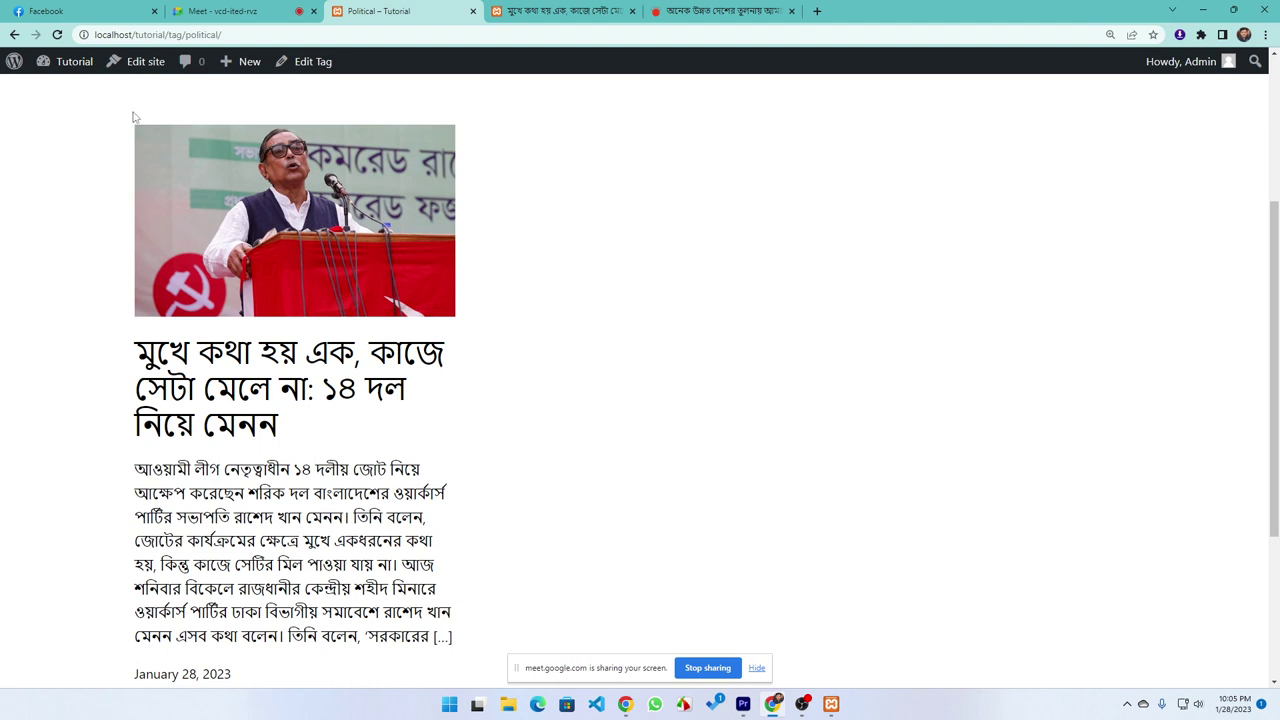
scroll(573, 229, up, 3)
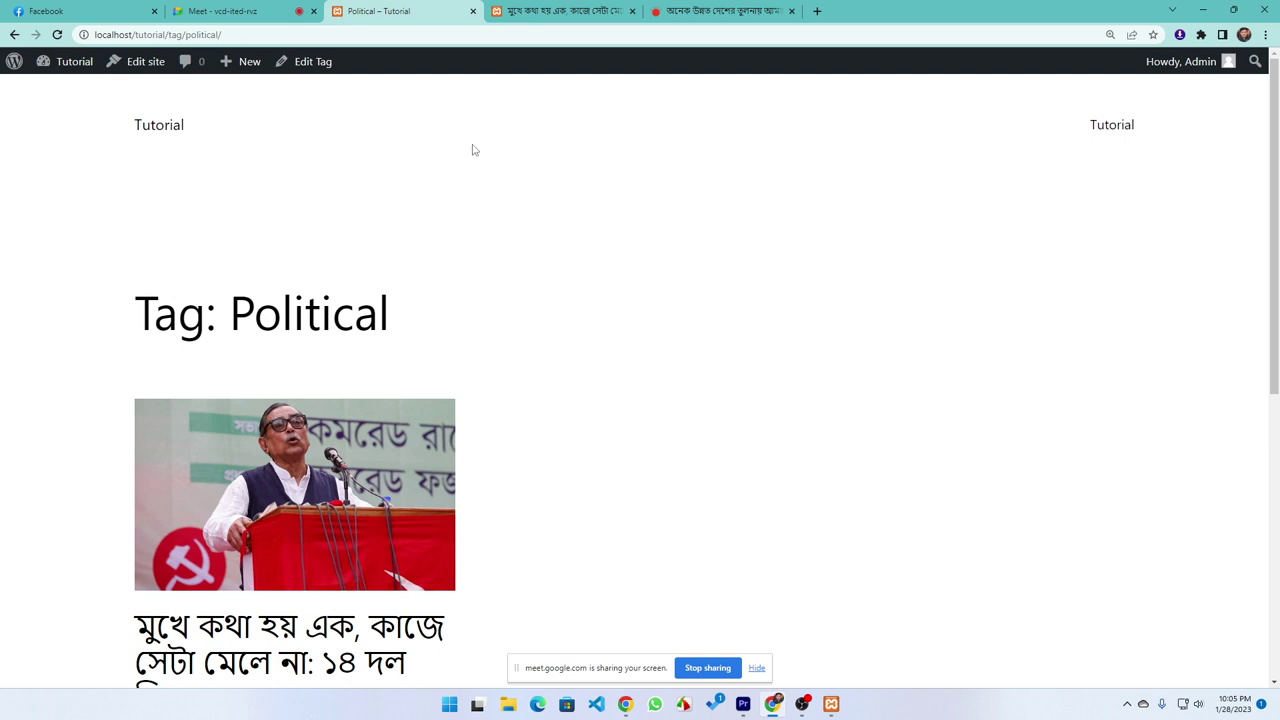
click(569, 13)
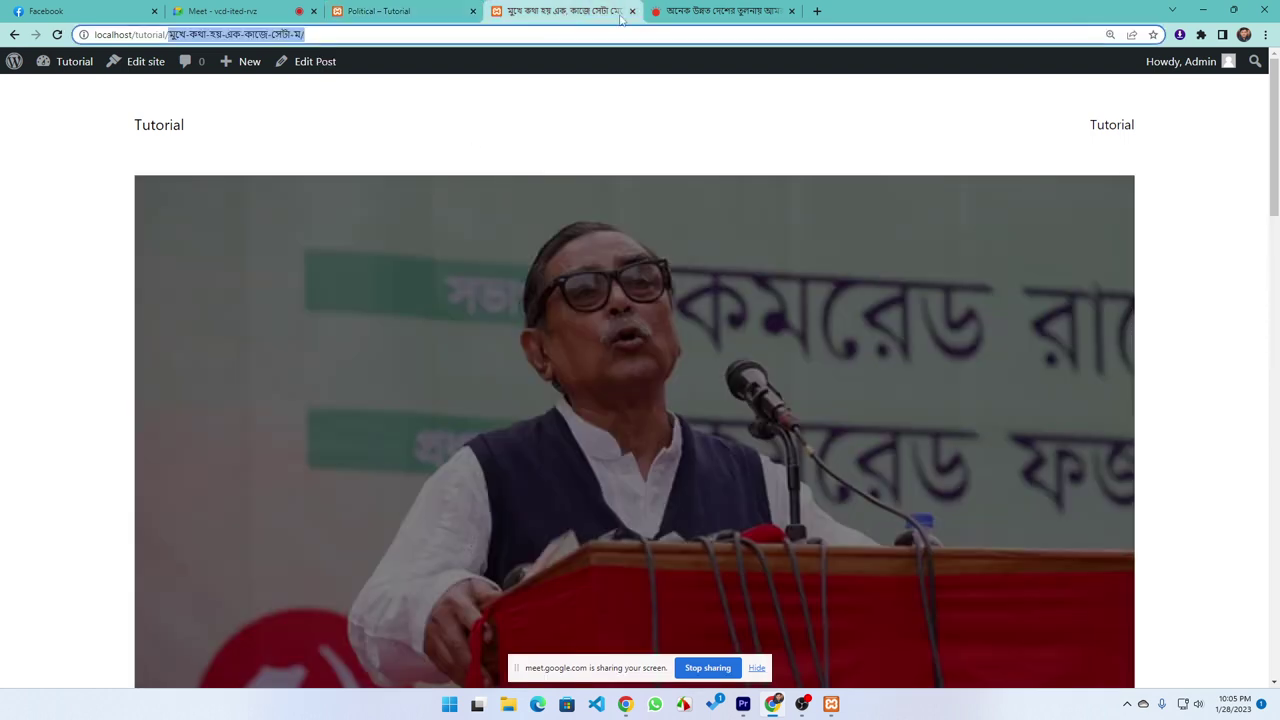
Go from the tag archive to the admin dashboard and open Posts > Tags
click(395, 11)
click(67, 63)
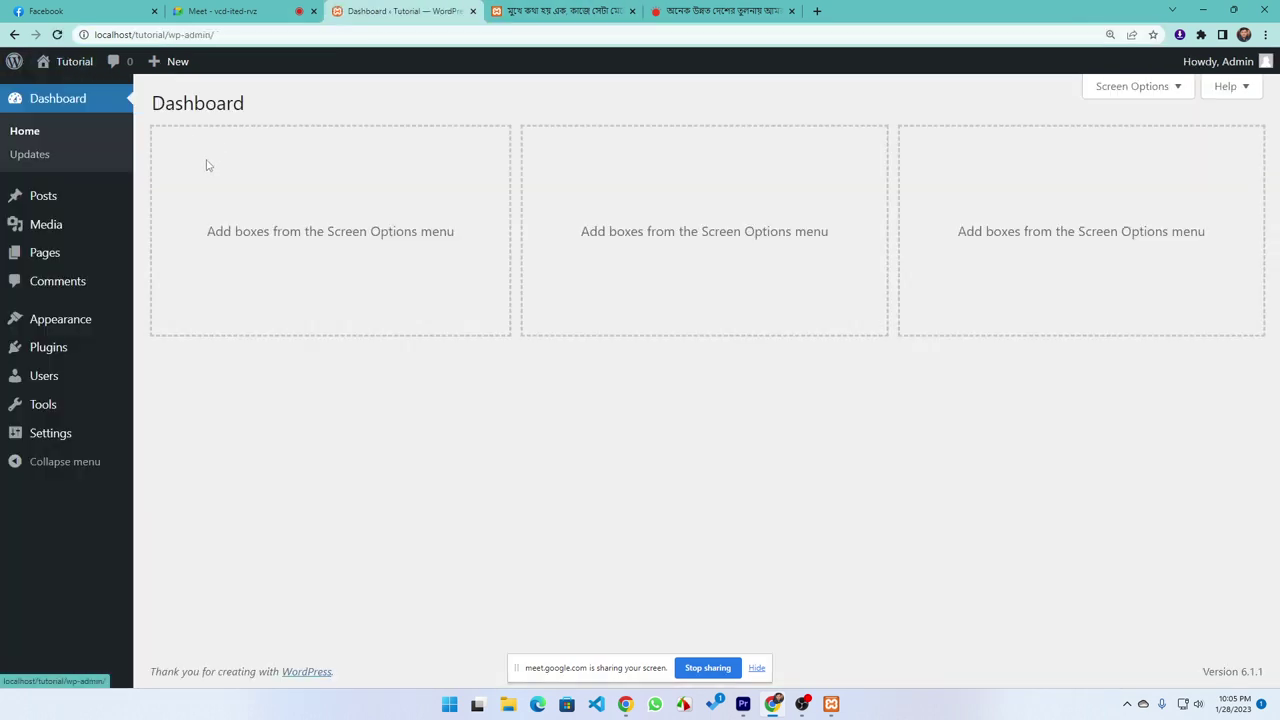
mouse_move(46, 260)
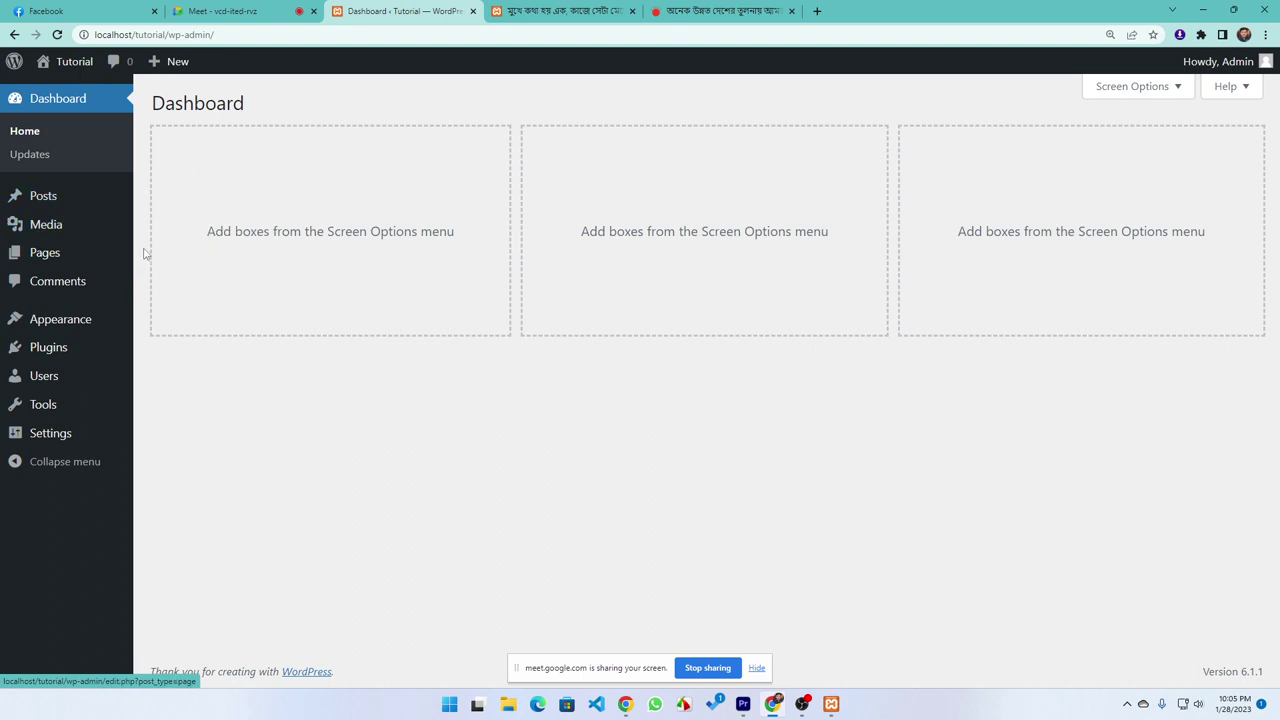
mouse_move(58, 203)
click(163, 270)
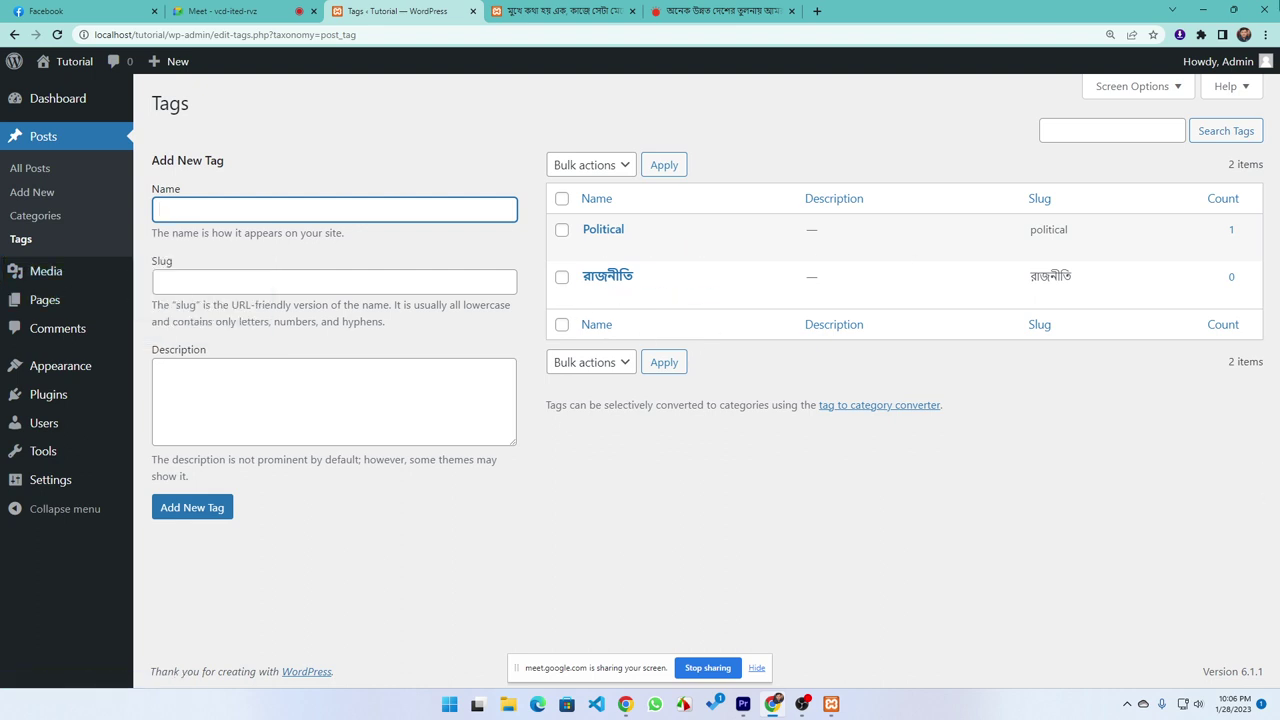
Load devnurul.me in a new Chrome tab, then return to the published Bengali post
click(817, 11)
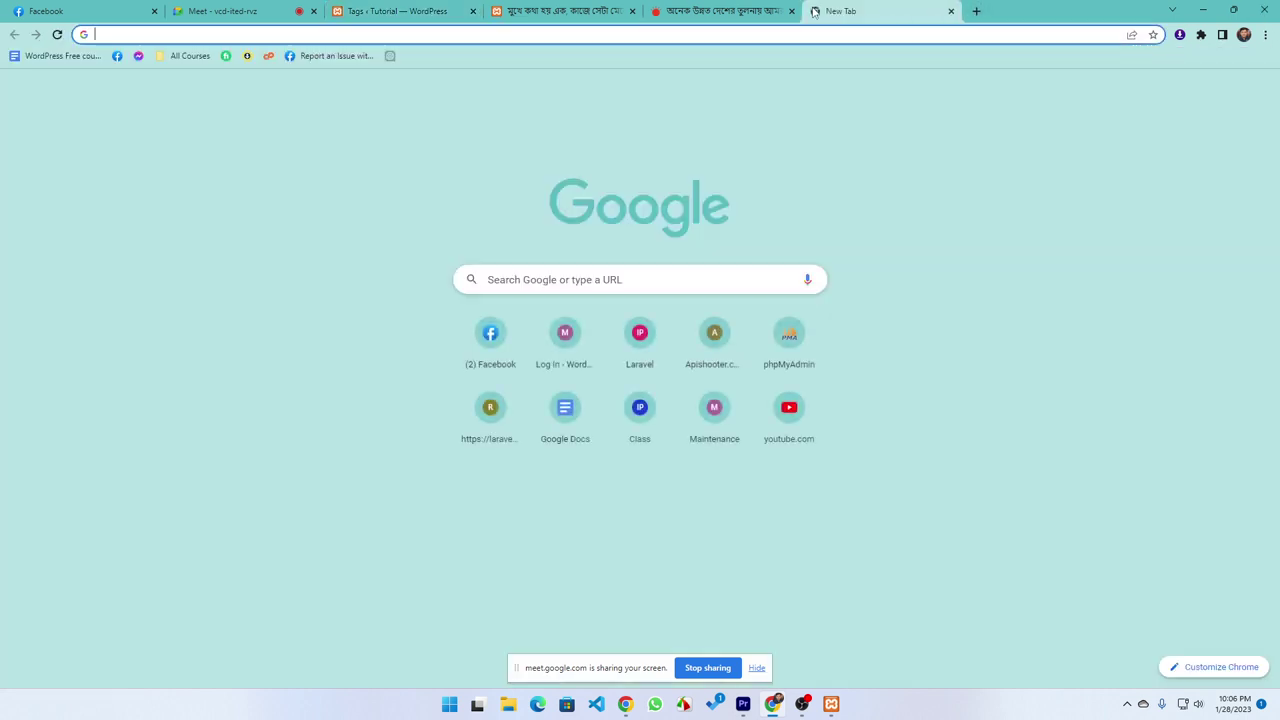
text(ধি)
key(BackSpace)
key(BackSpace)
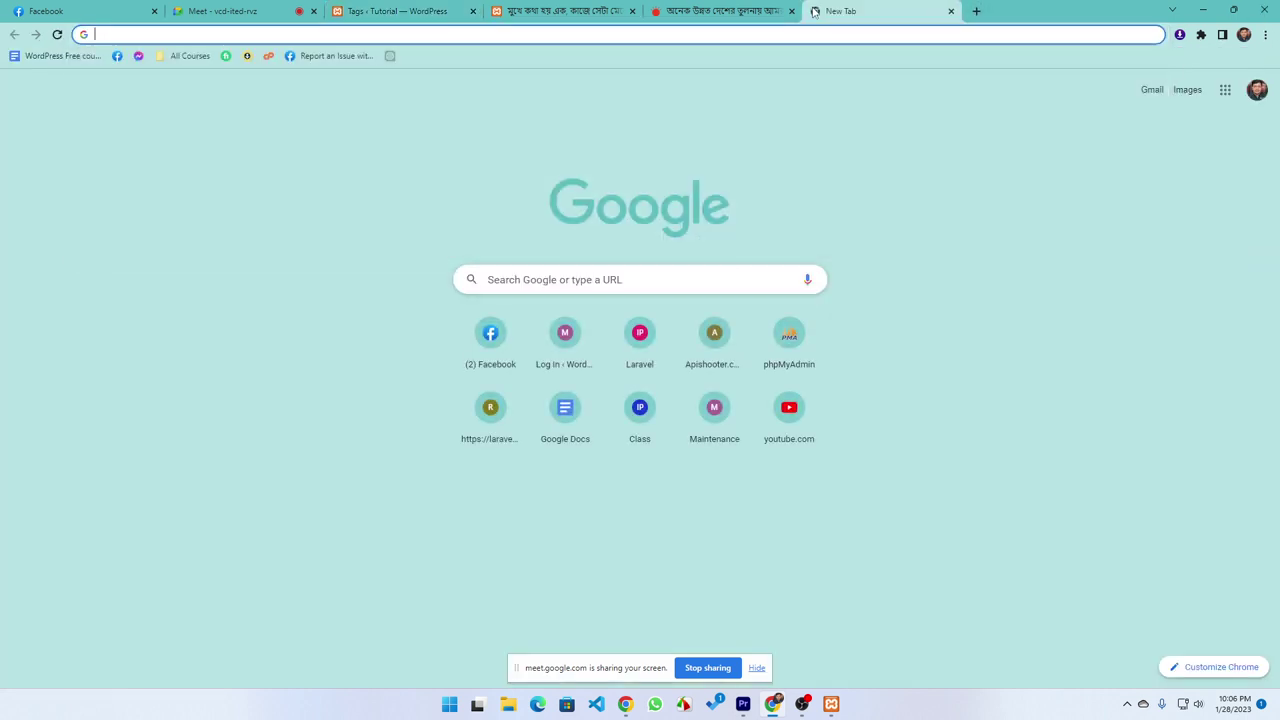
text(d)
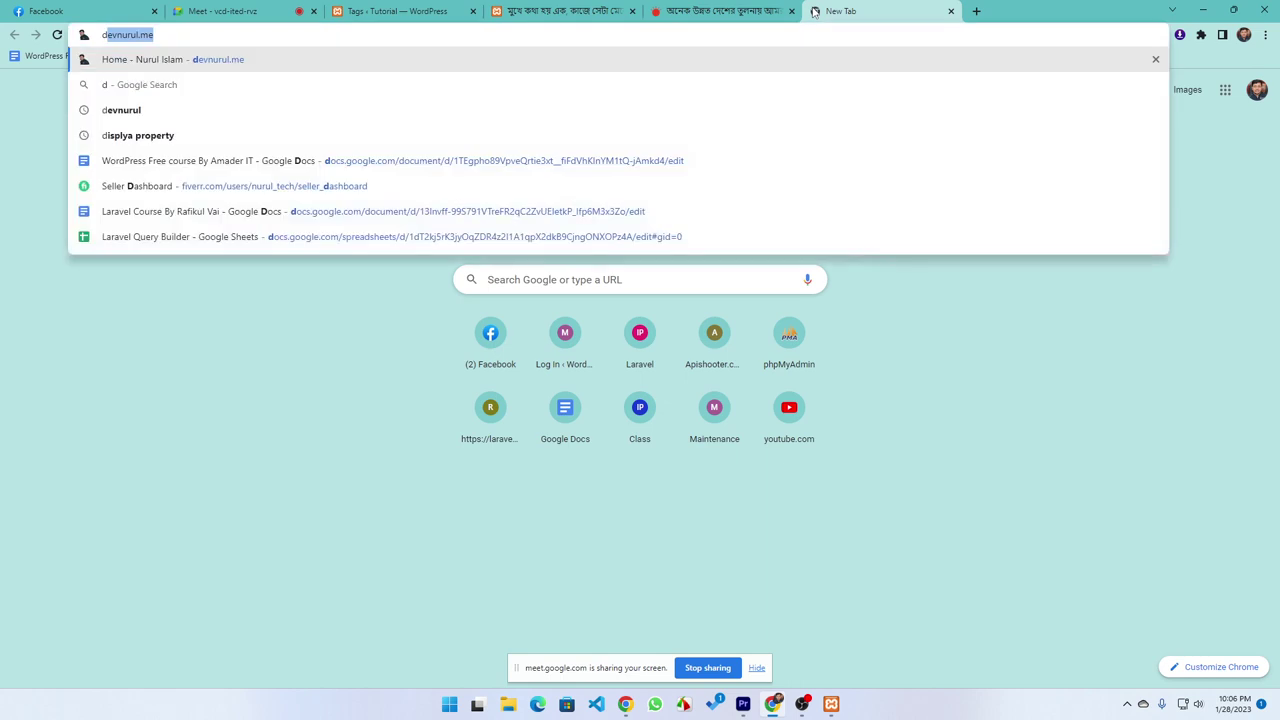
key(Return)
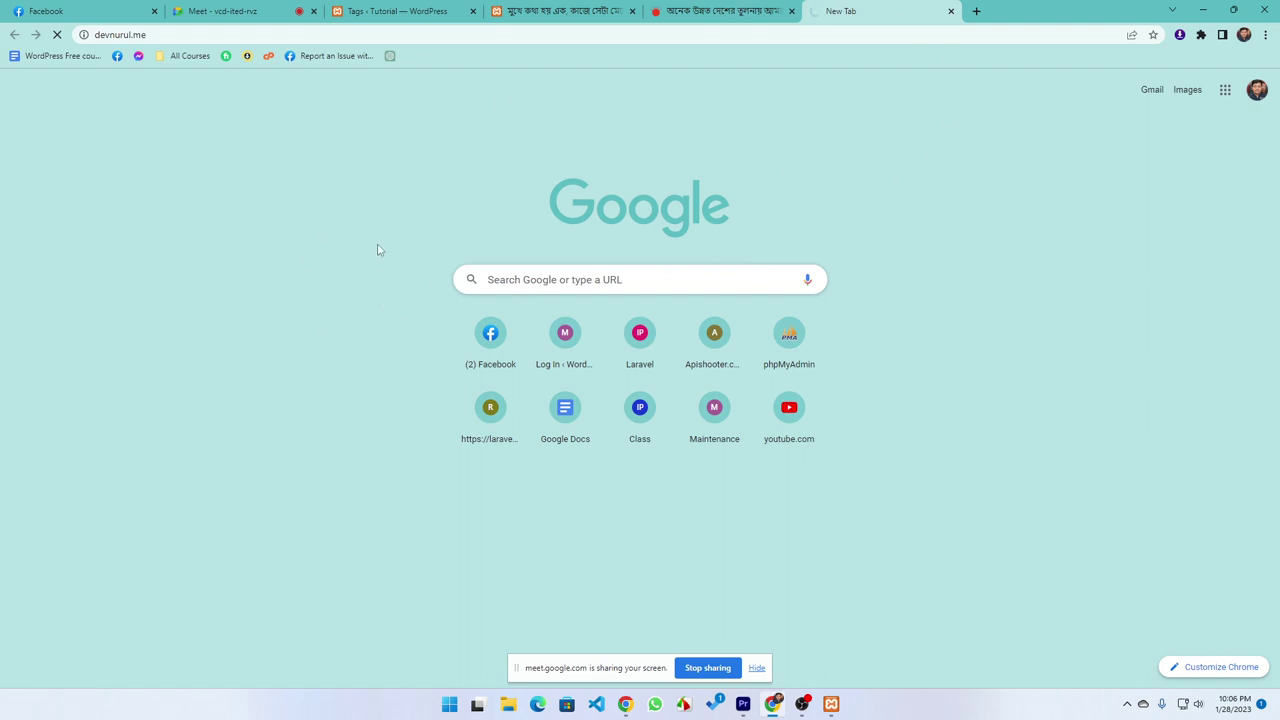
click(575, 9)
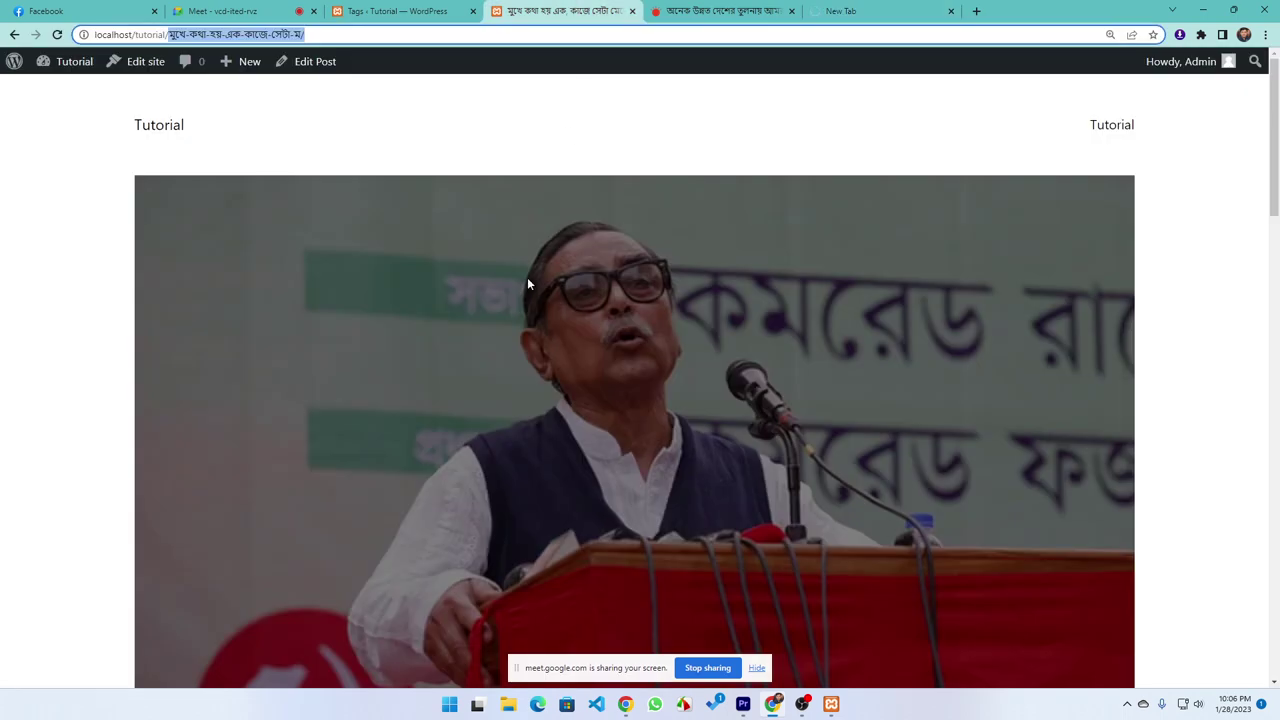
Scroll through the Prothom Alo article, then open the Media Library from the WordPress Tags page
click(680, 10)
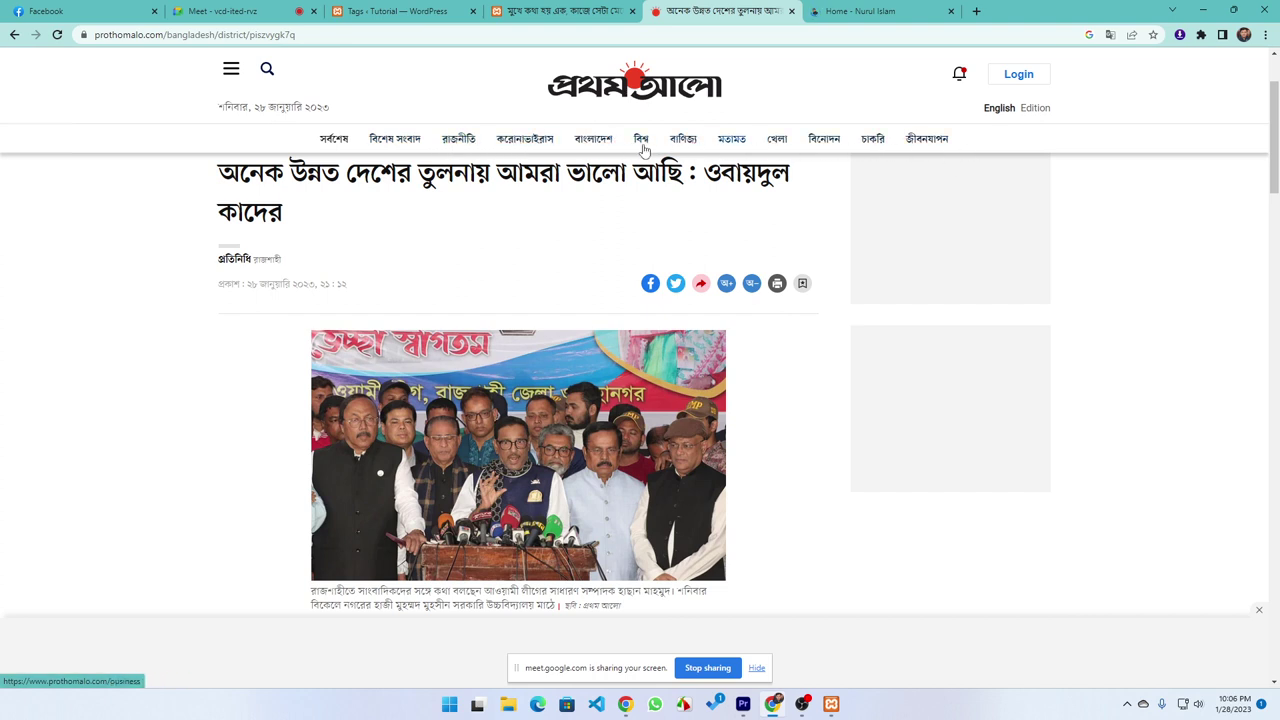
scroll(478, 389, up, 1)
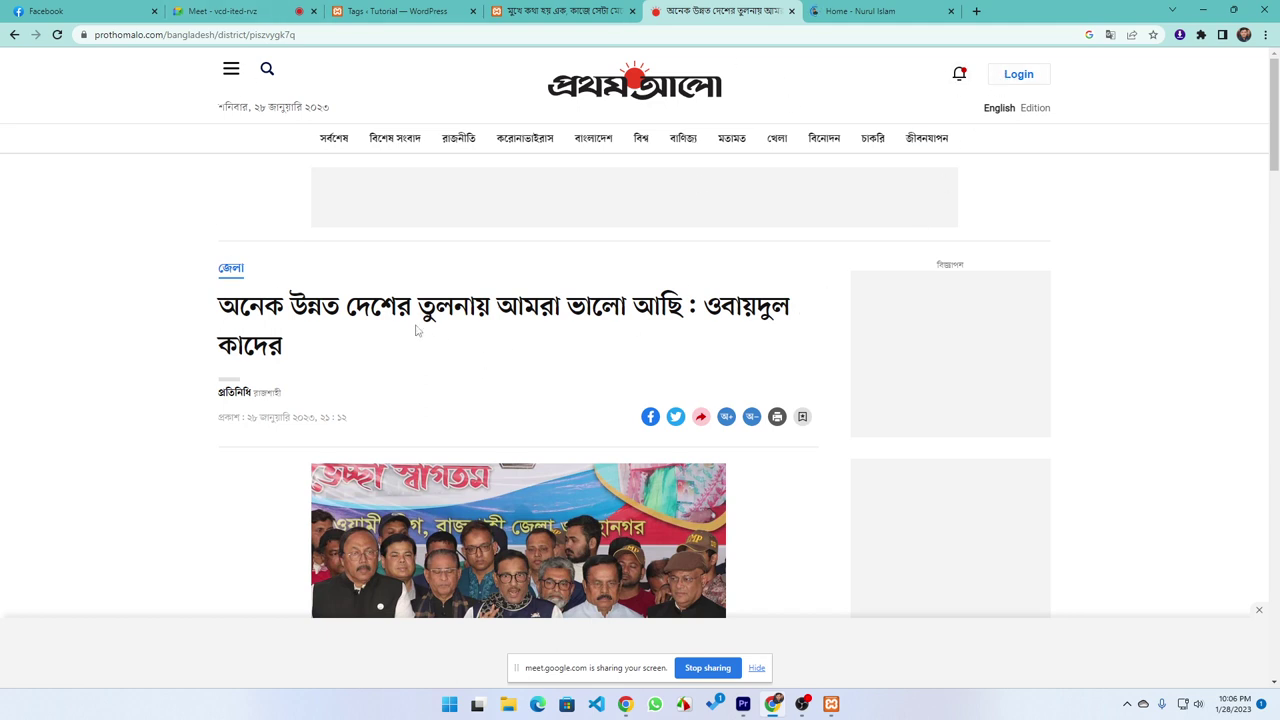
scroll(394, 316, down, 3)
scroll(392, 316, down, 6)
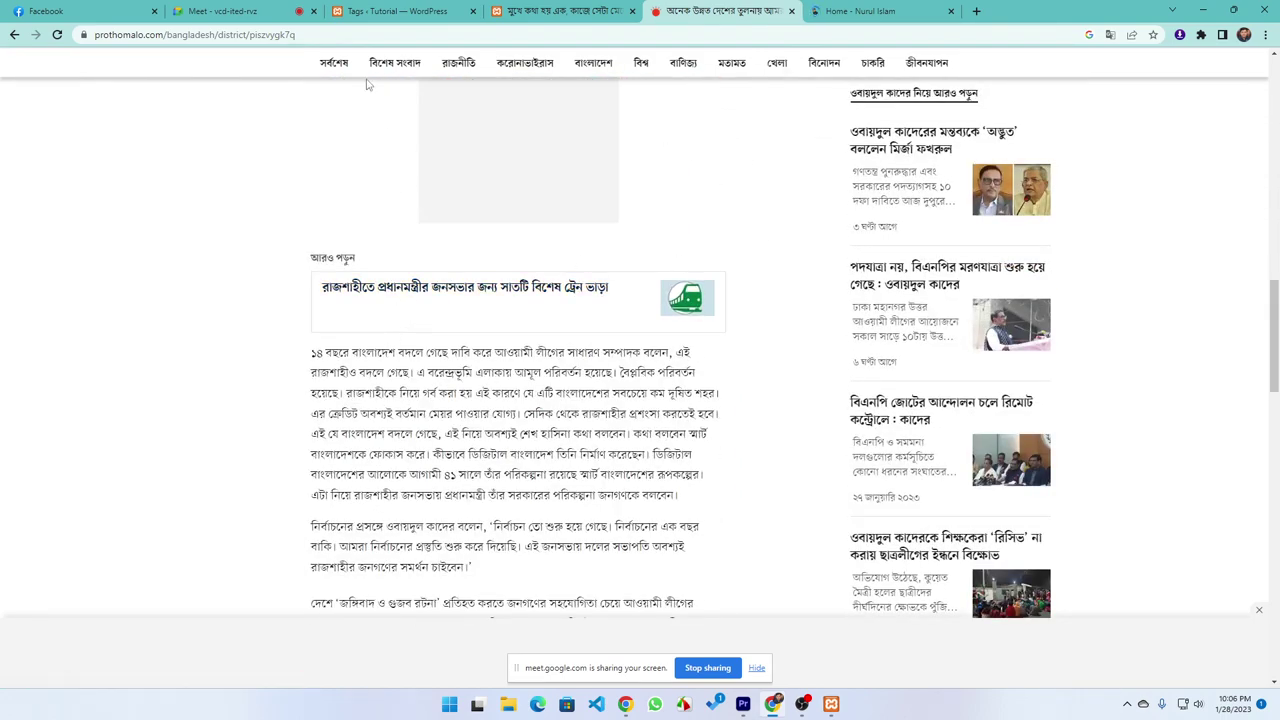
click(379, 13)
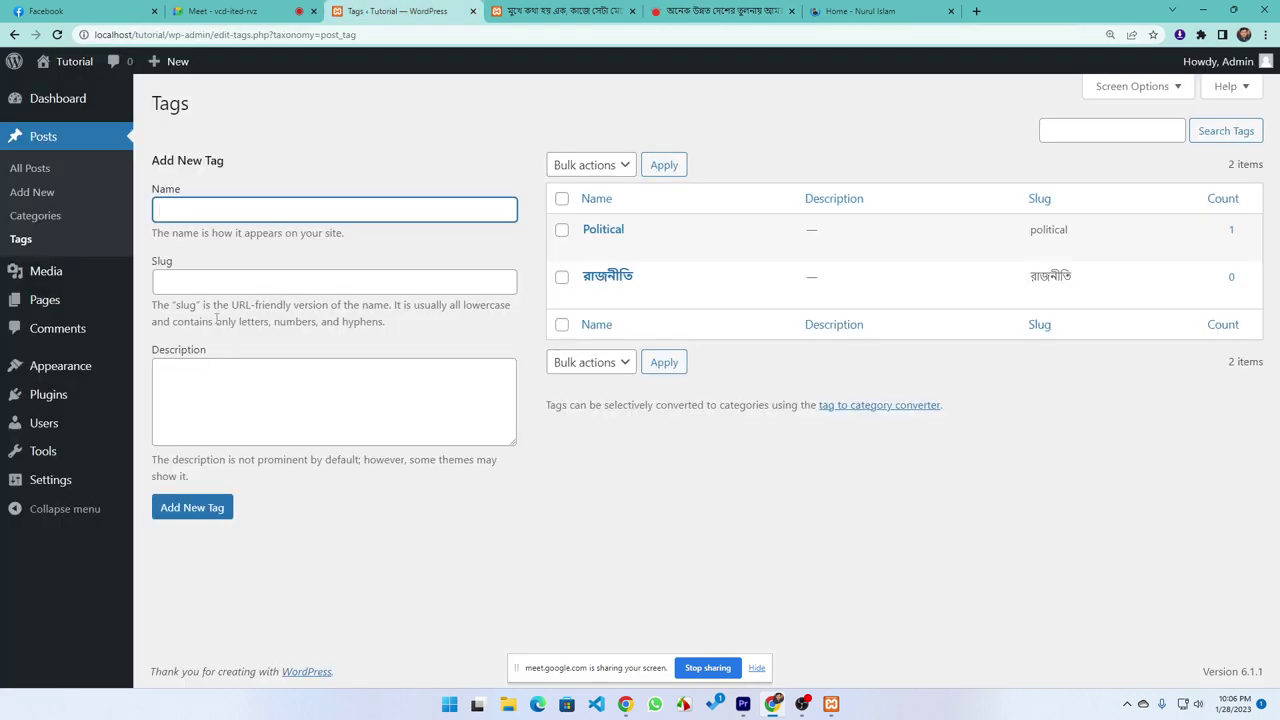
click(58, 276)
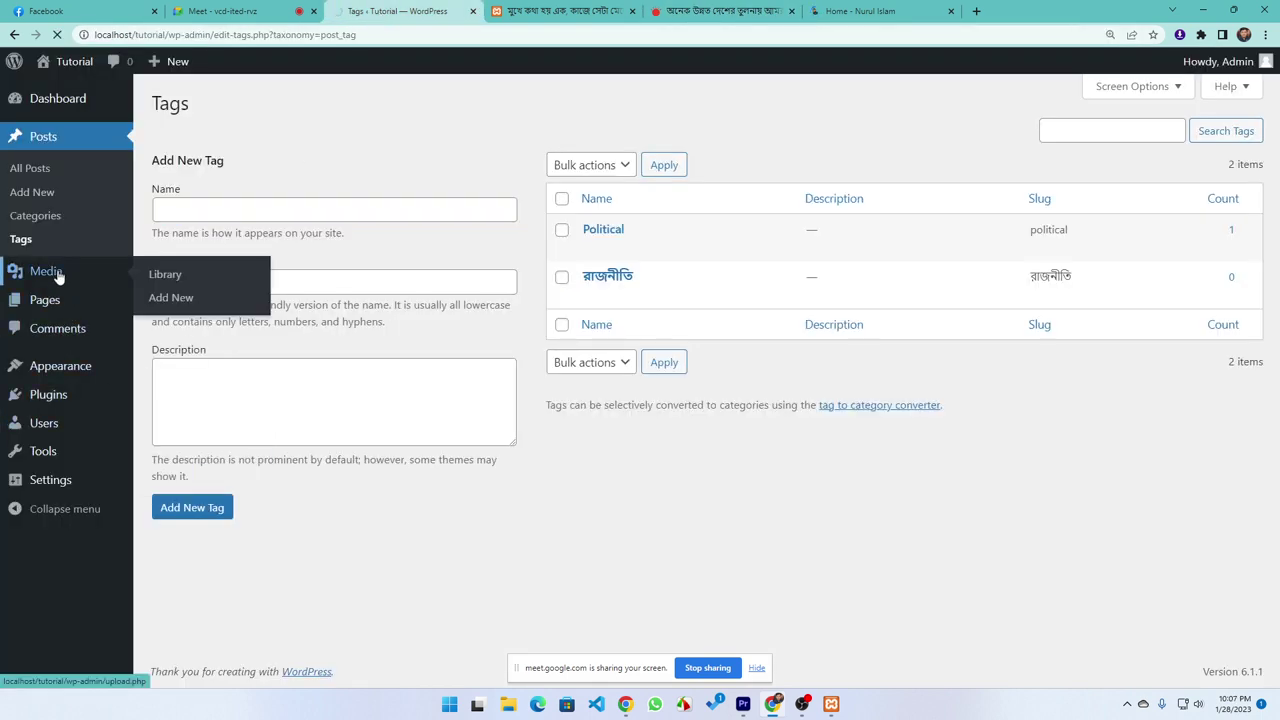
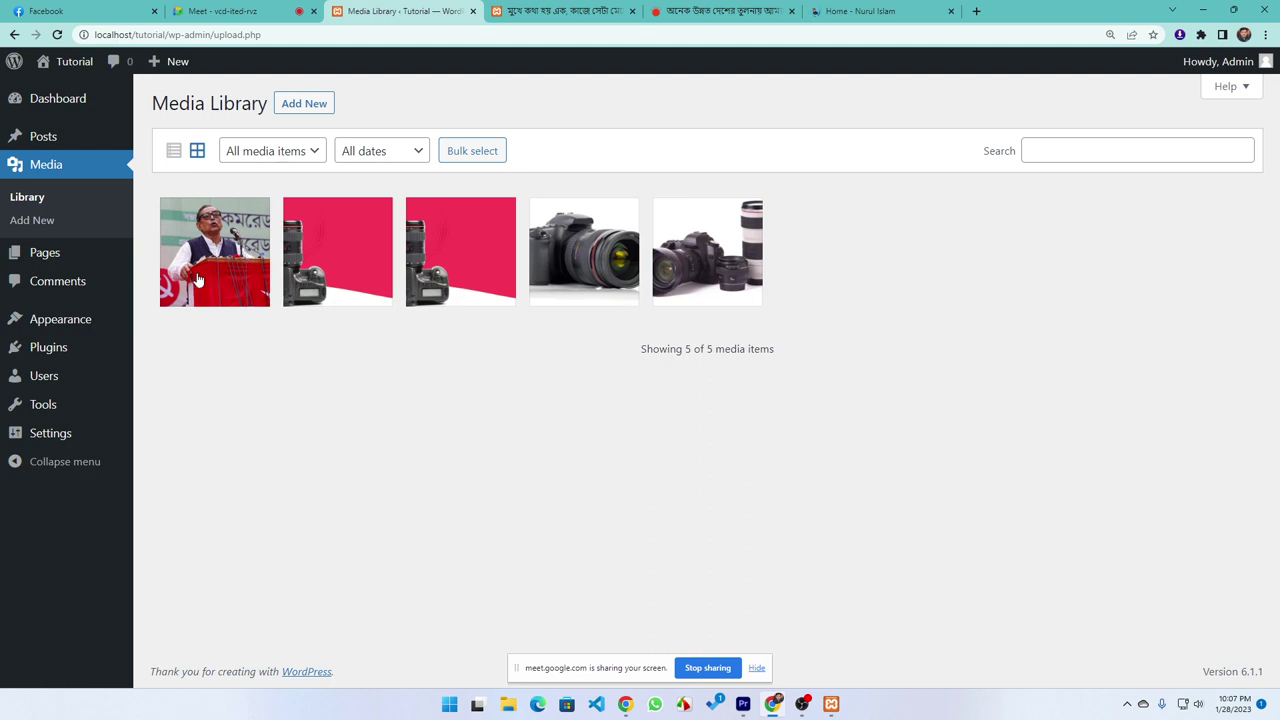
Admit the waiting participant into the Meet call and return to the Media Library
click(245, 11)
click(779, 123)
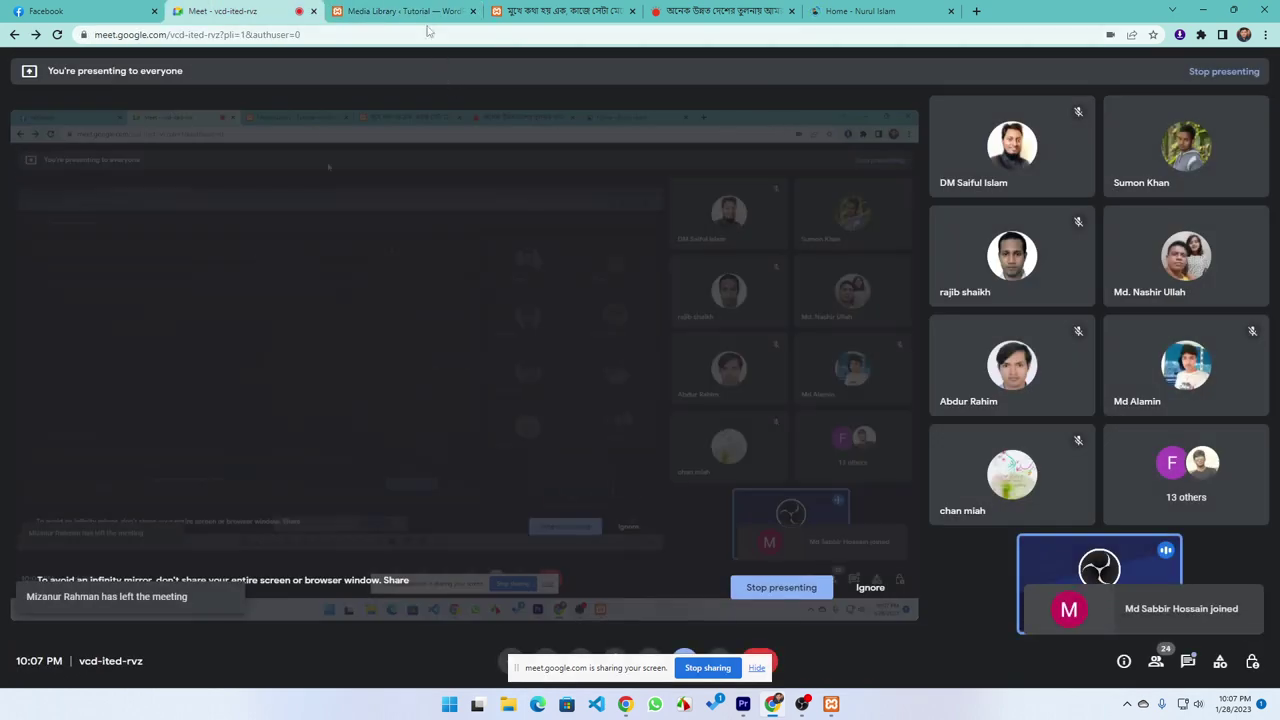
click(422, 17)
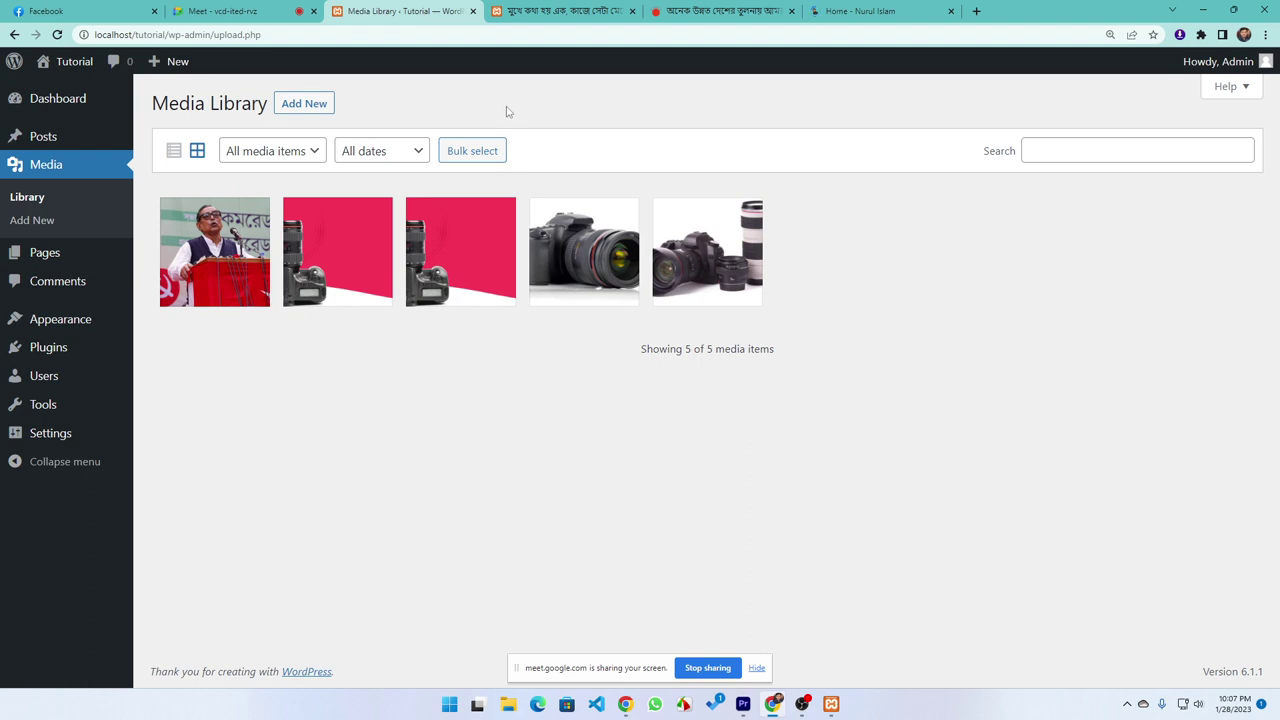
Glance at the published post tab, then close it
click(565, 11)
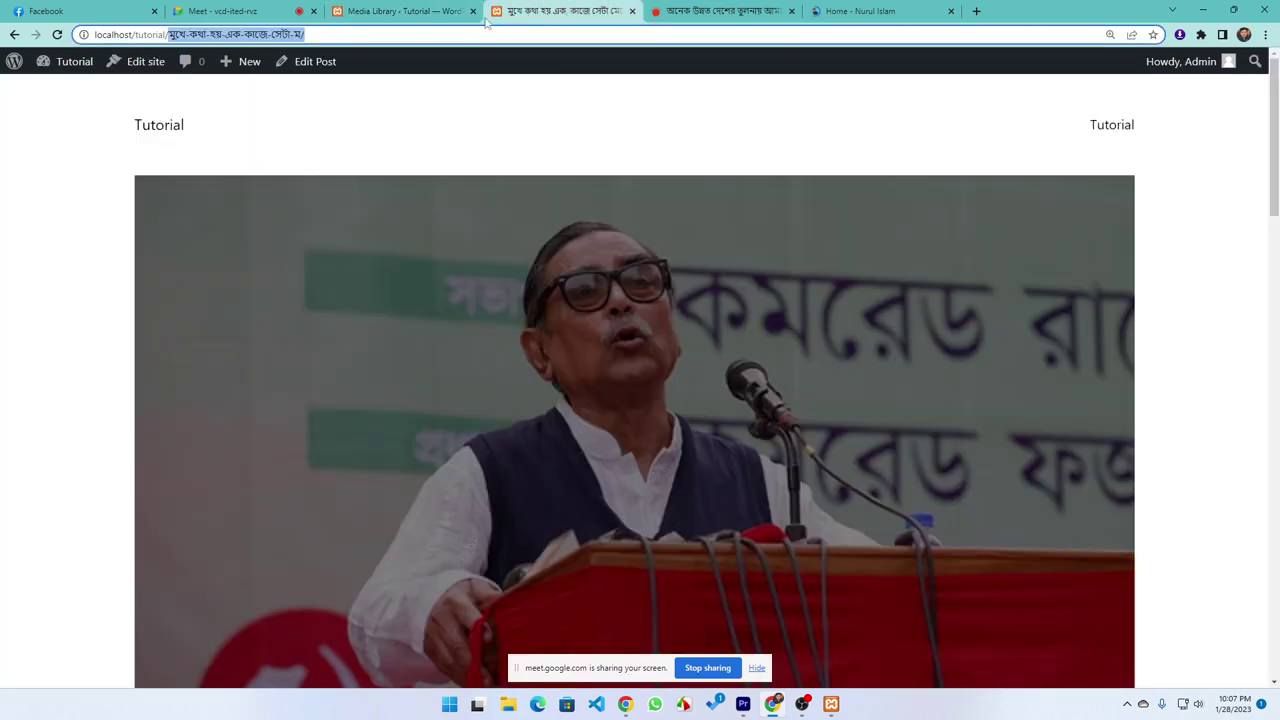
click(405, 11)
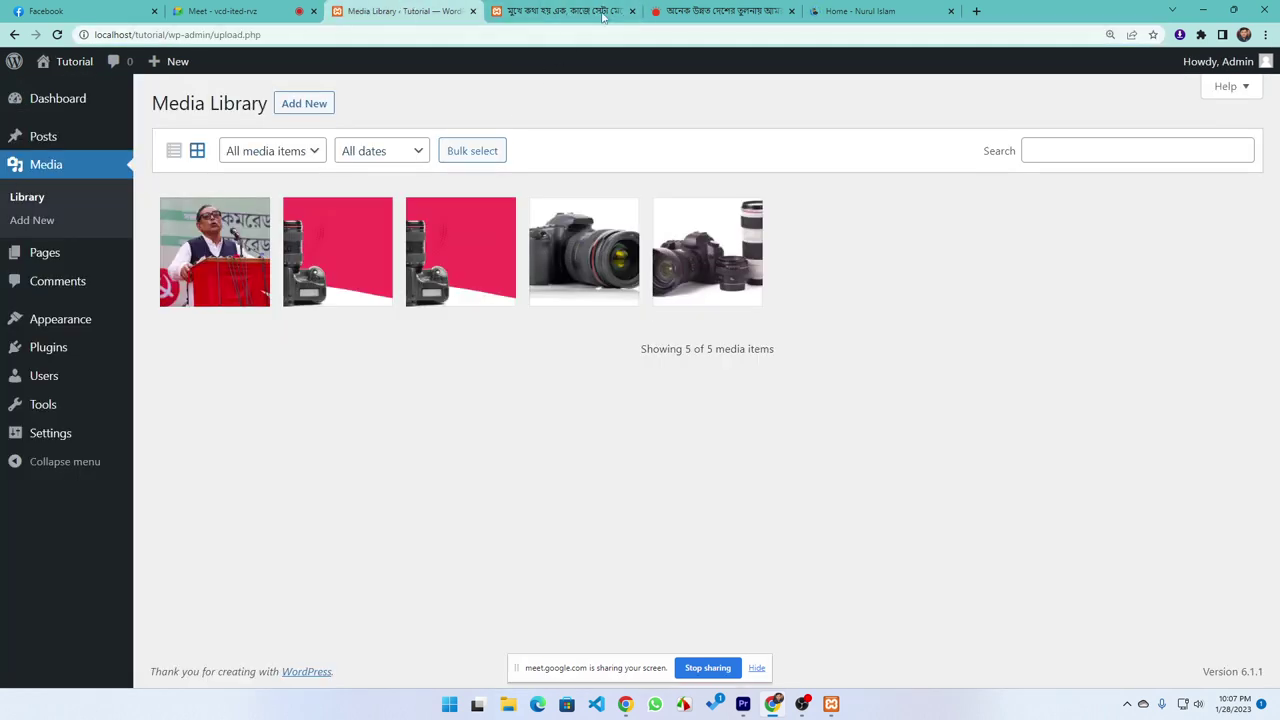
click(631, 11)
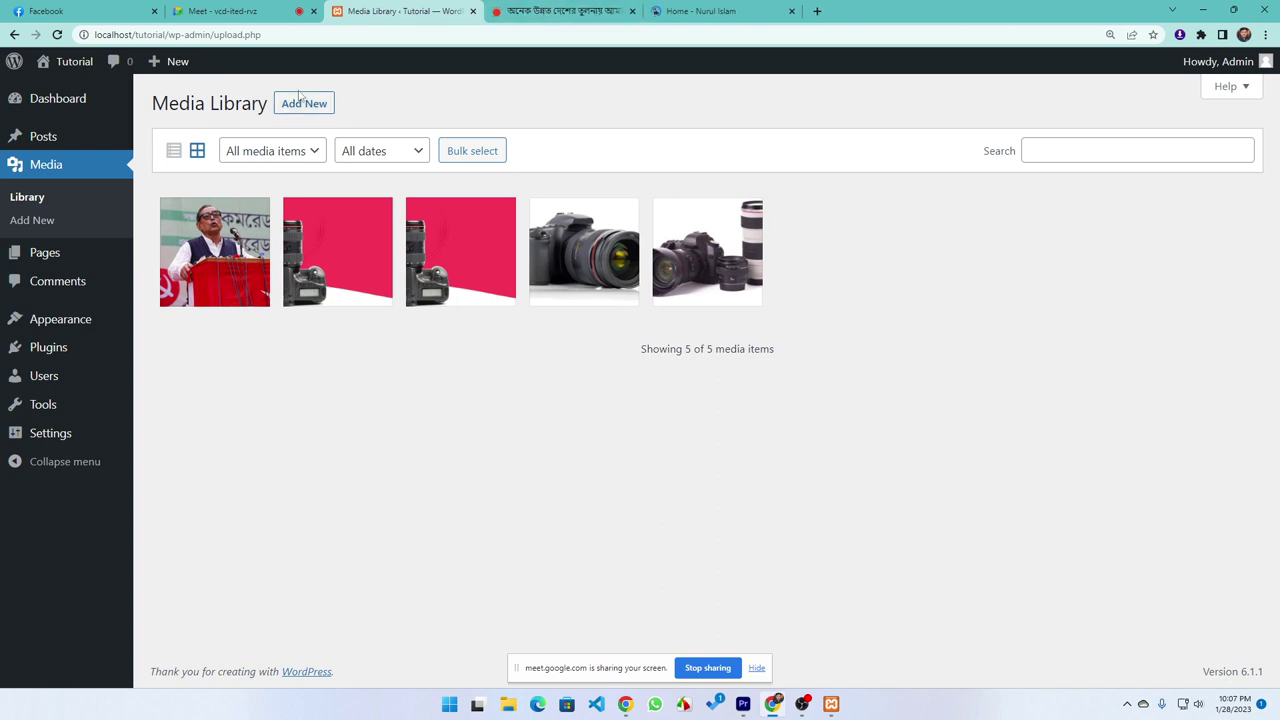
Upload camicon-1.png, camicon-2.png and camicon-3.png to the Media Library and reload it
click(300, 106)
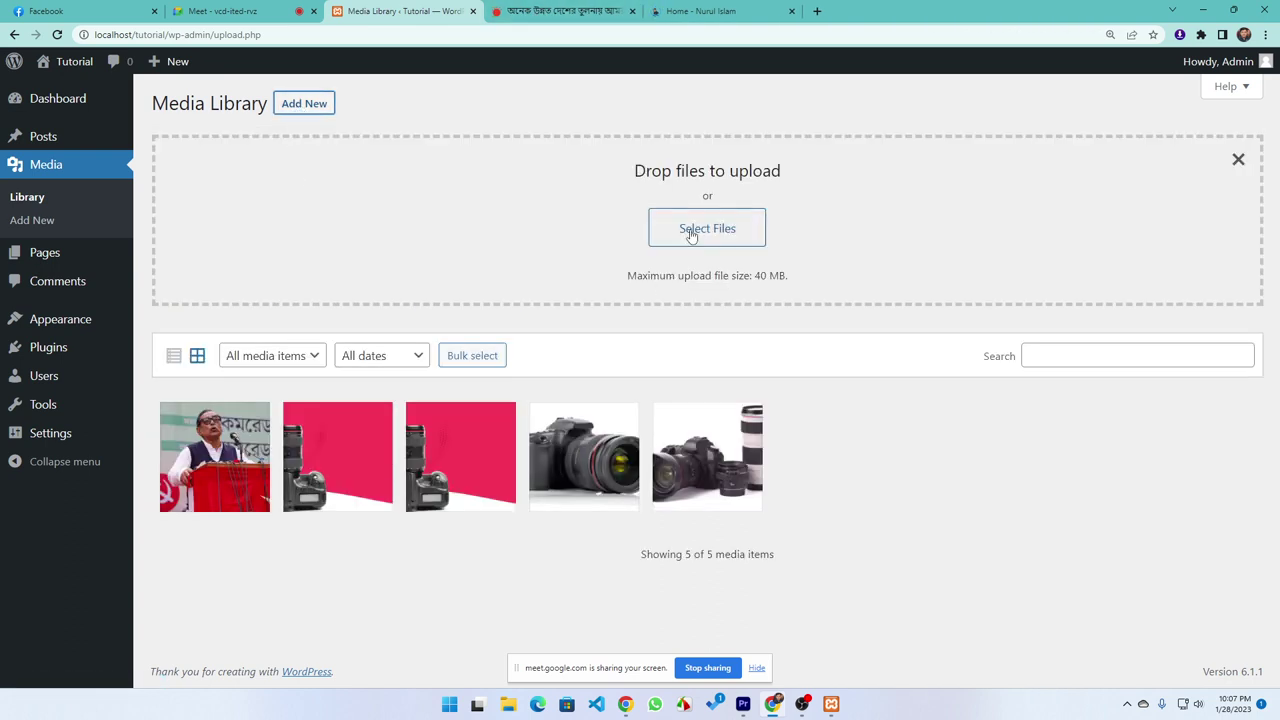
click(692, 232)
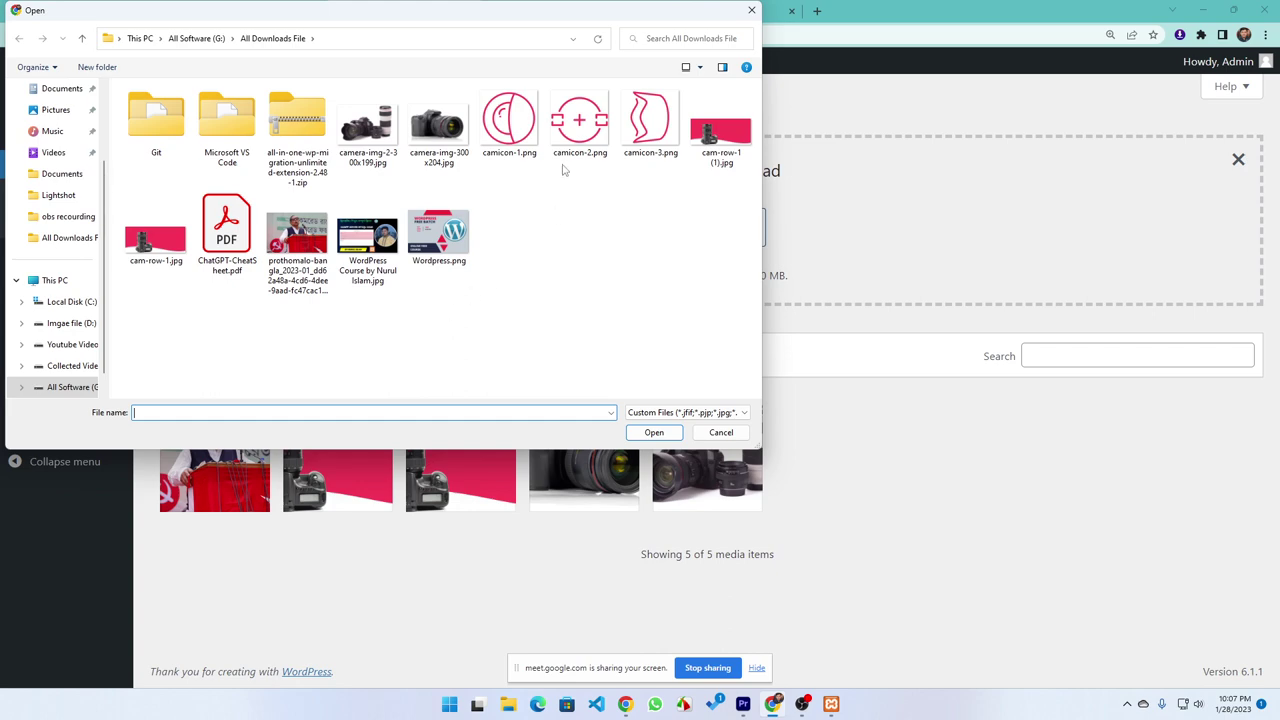
click(512, 125)
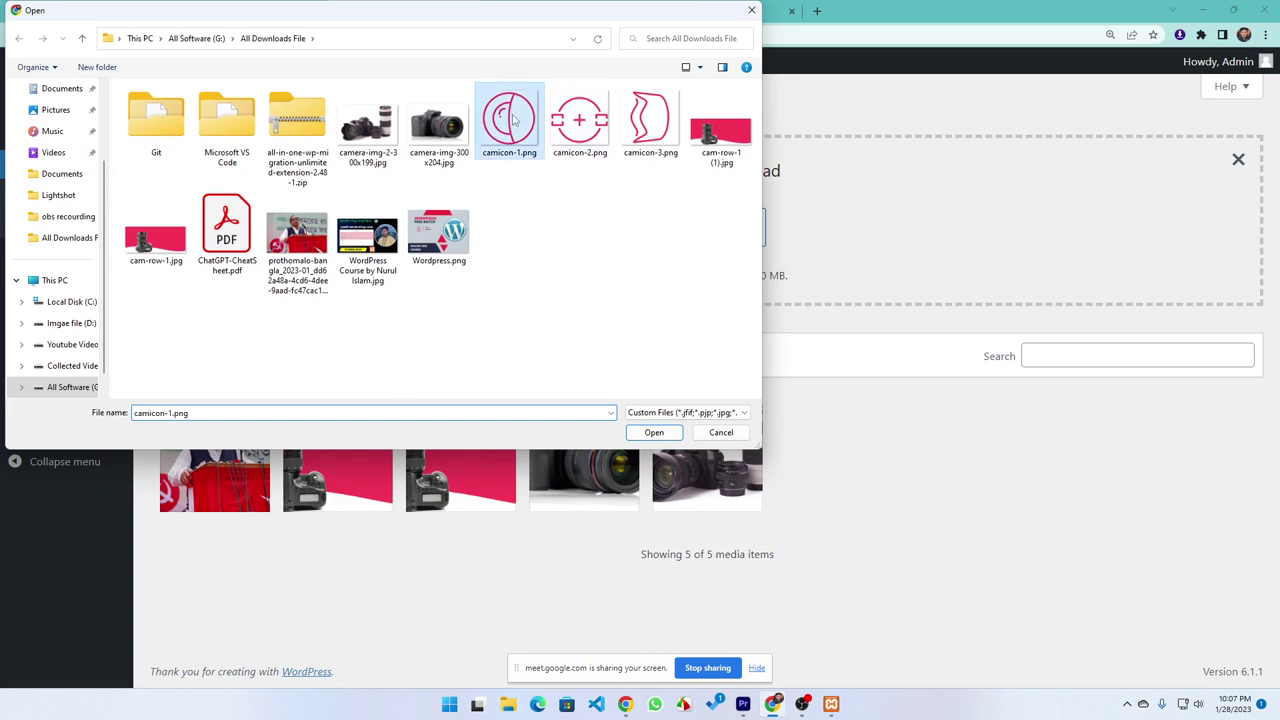
ctrl+click(595, 136)
ctrl+click(659, 146)
click(655, 434)
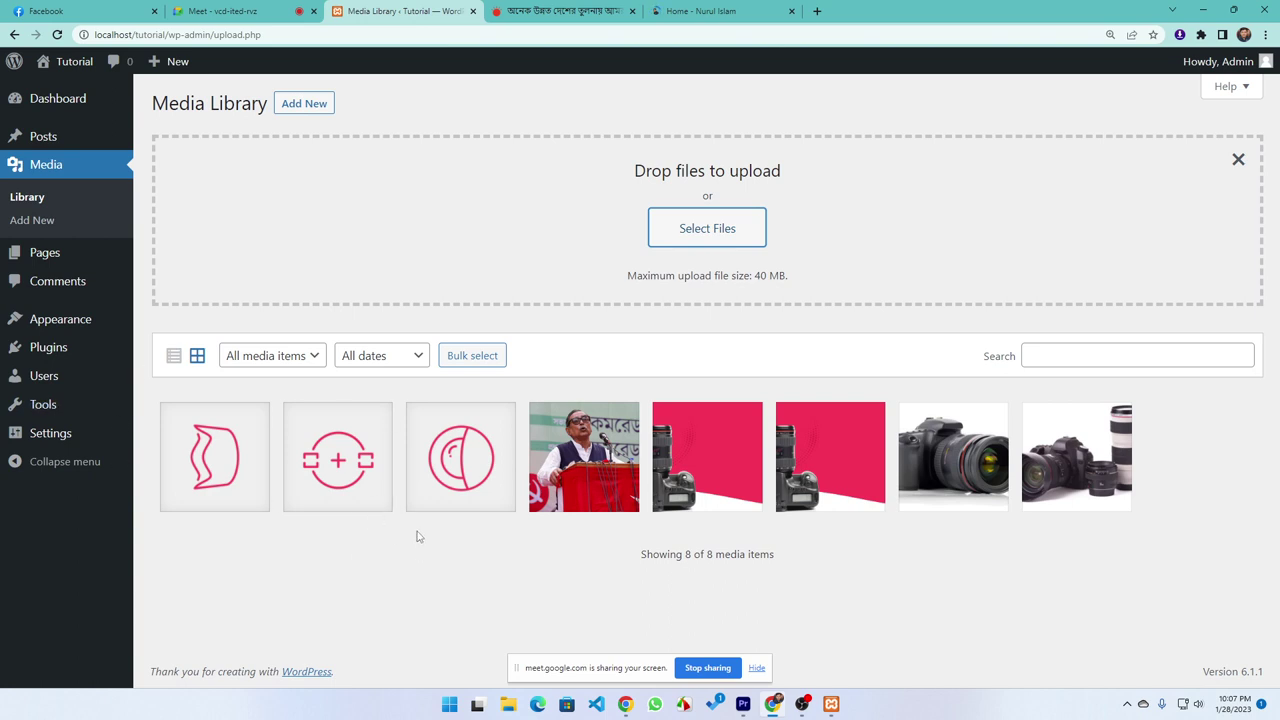
click(28, 200)
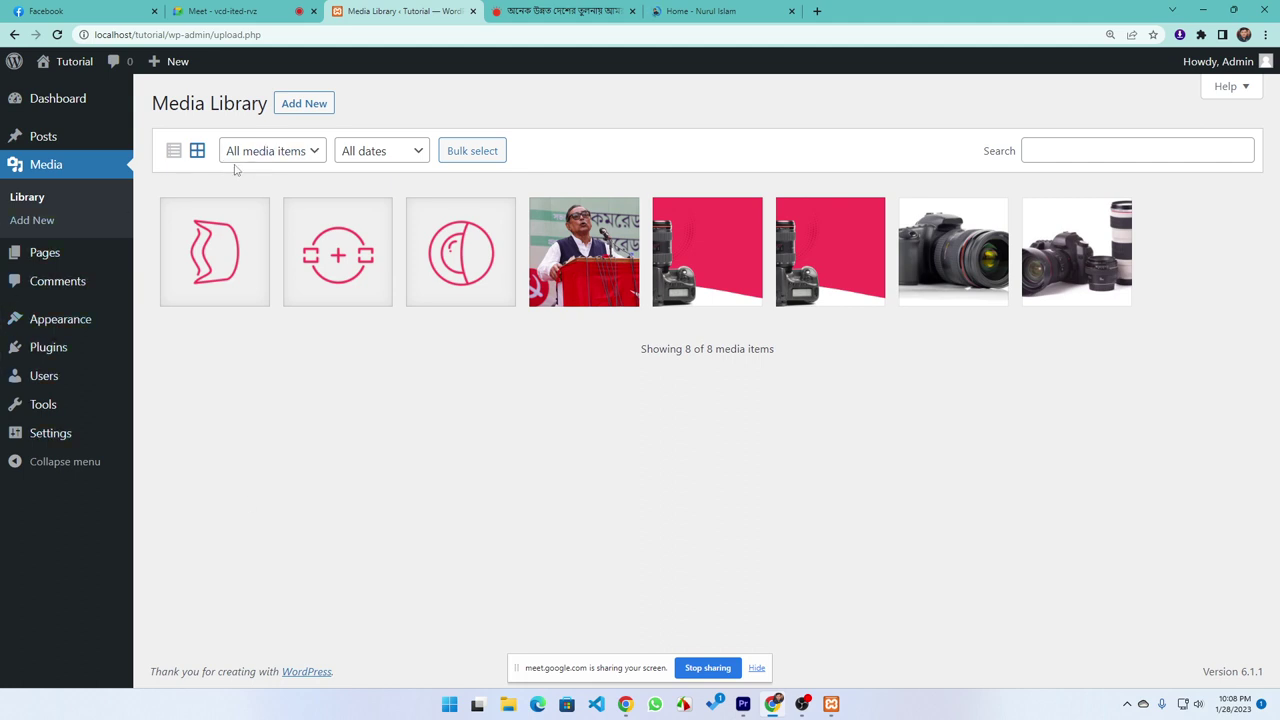
Switch the Media Library to list view, then back to grid view
click(174, 152)
scroll(323, 380, down, 2)
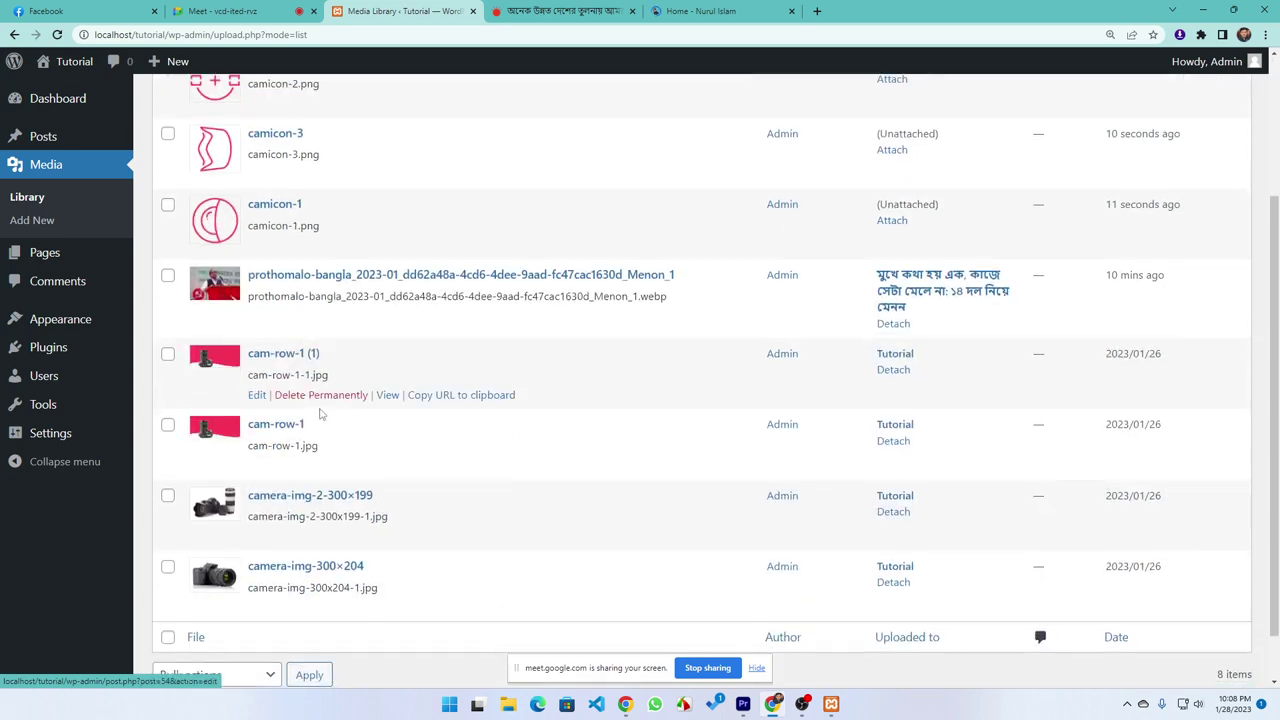
scroll(320, 413, up, 2)
scroll(320, 413, up, 1)
click(197, 151)
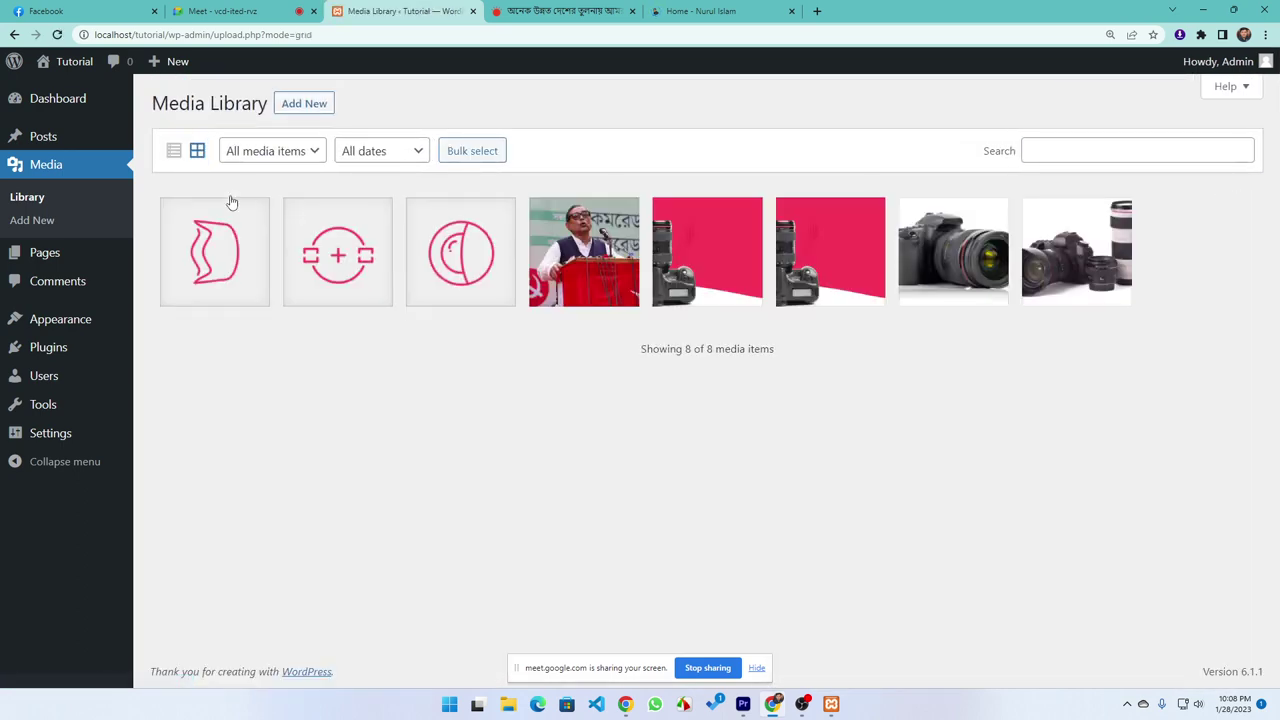
Try the media type filter and the January 2023 date filter, then go to Pages
click(290, 153)
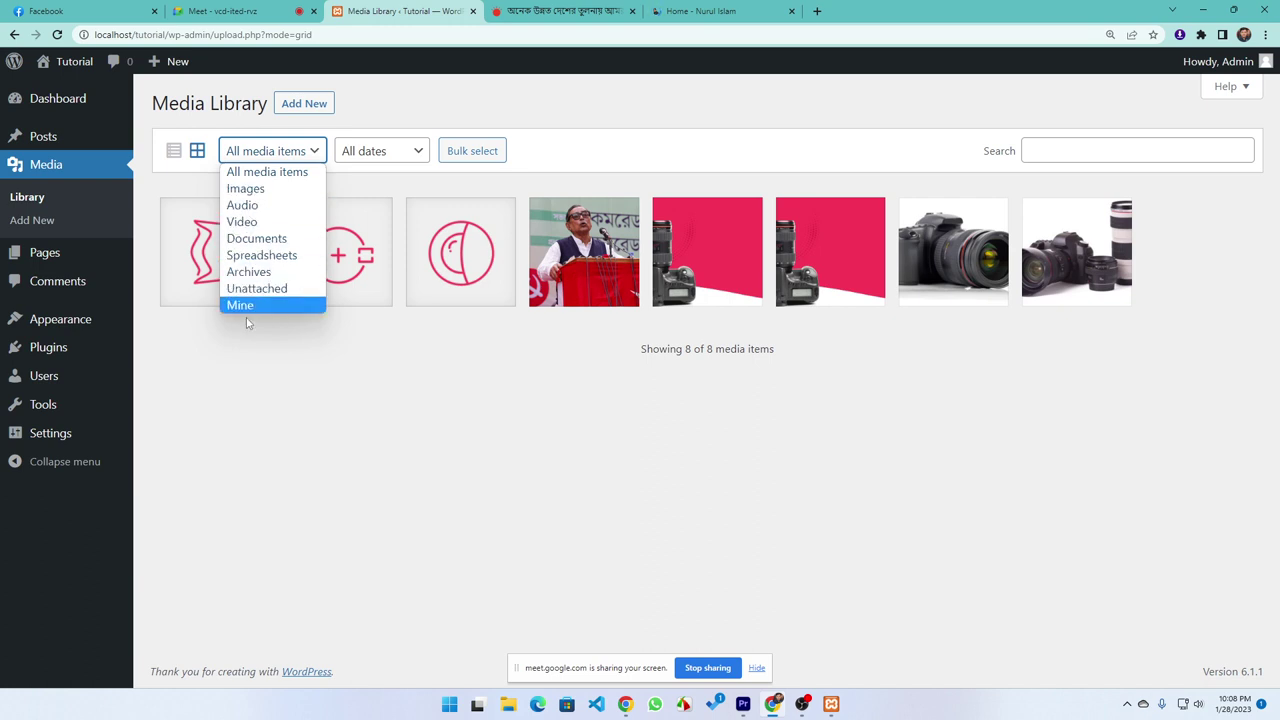
click(291, 377)
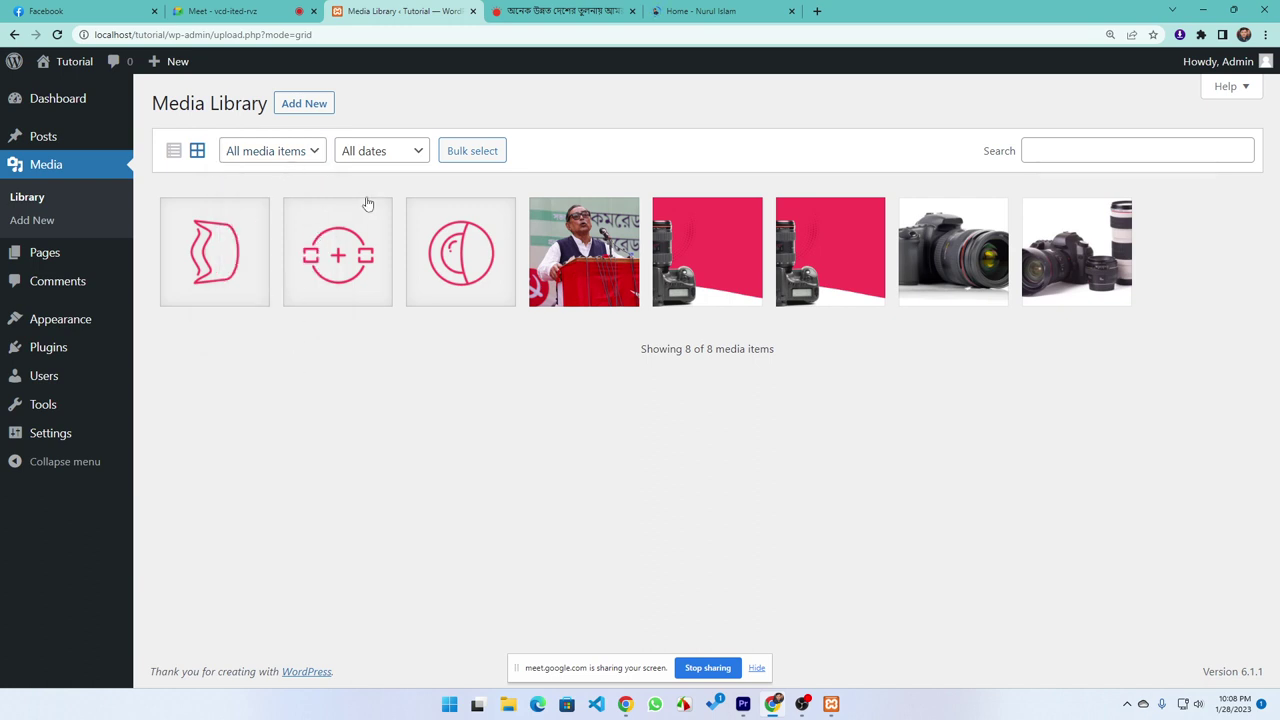
click(379, 153)
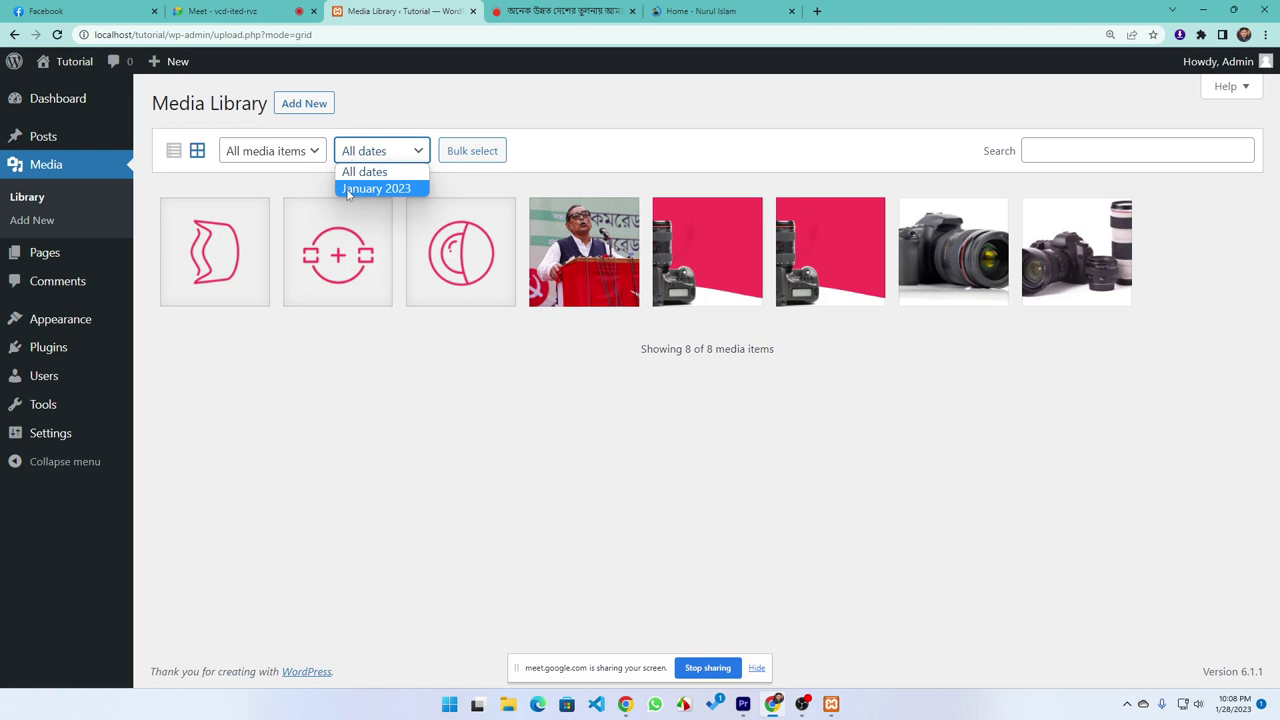
click(348, 189)
click(372, 163)
click(362, 341)
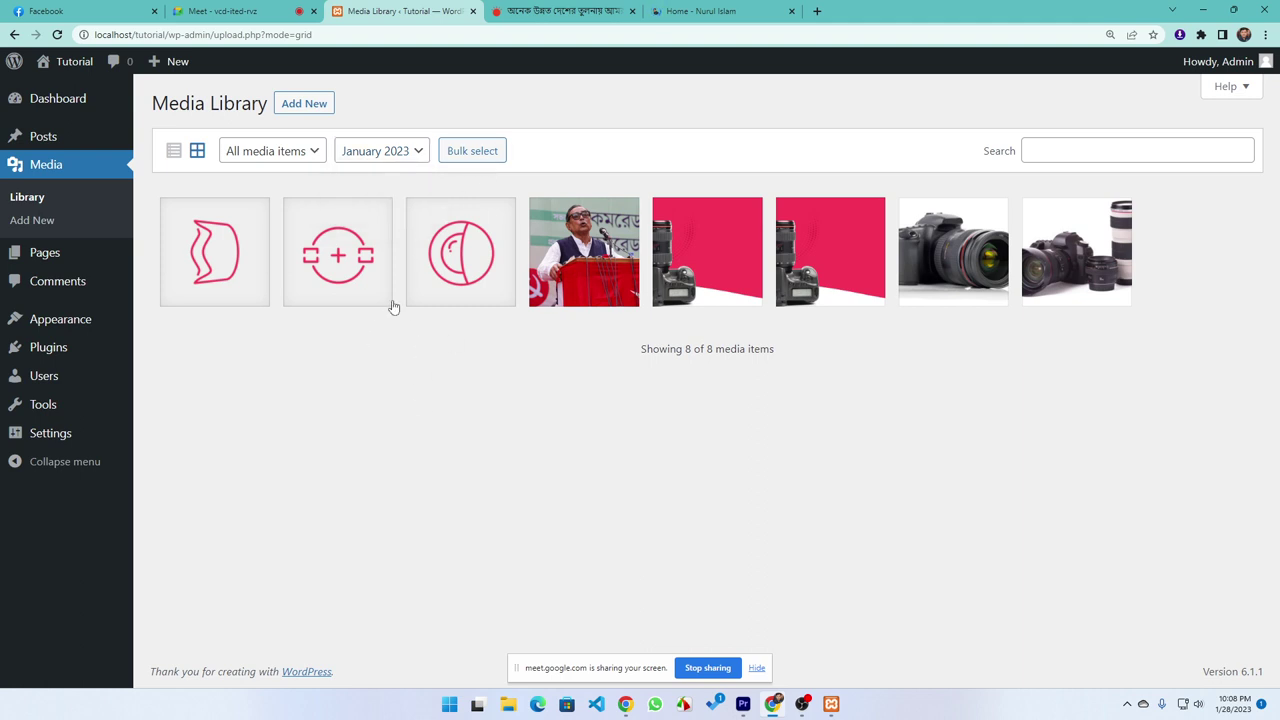
click(291, 153)
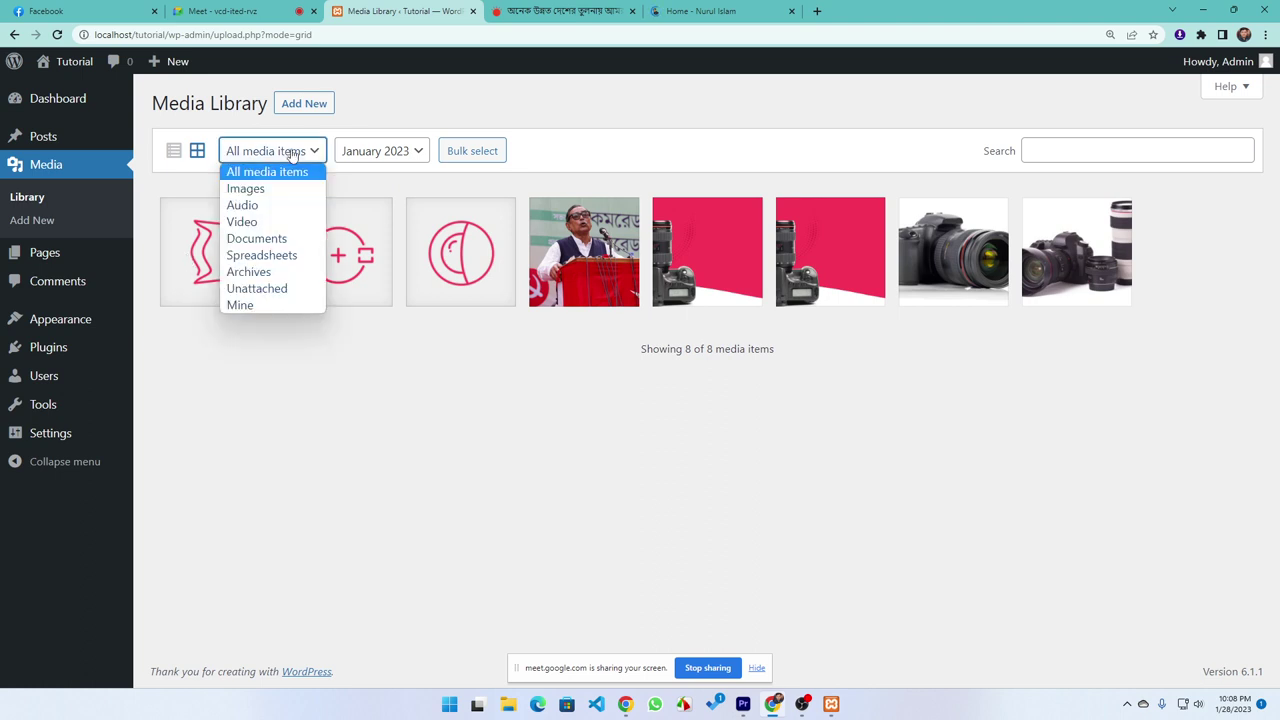
click(397, 407)
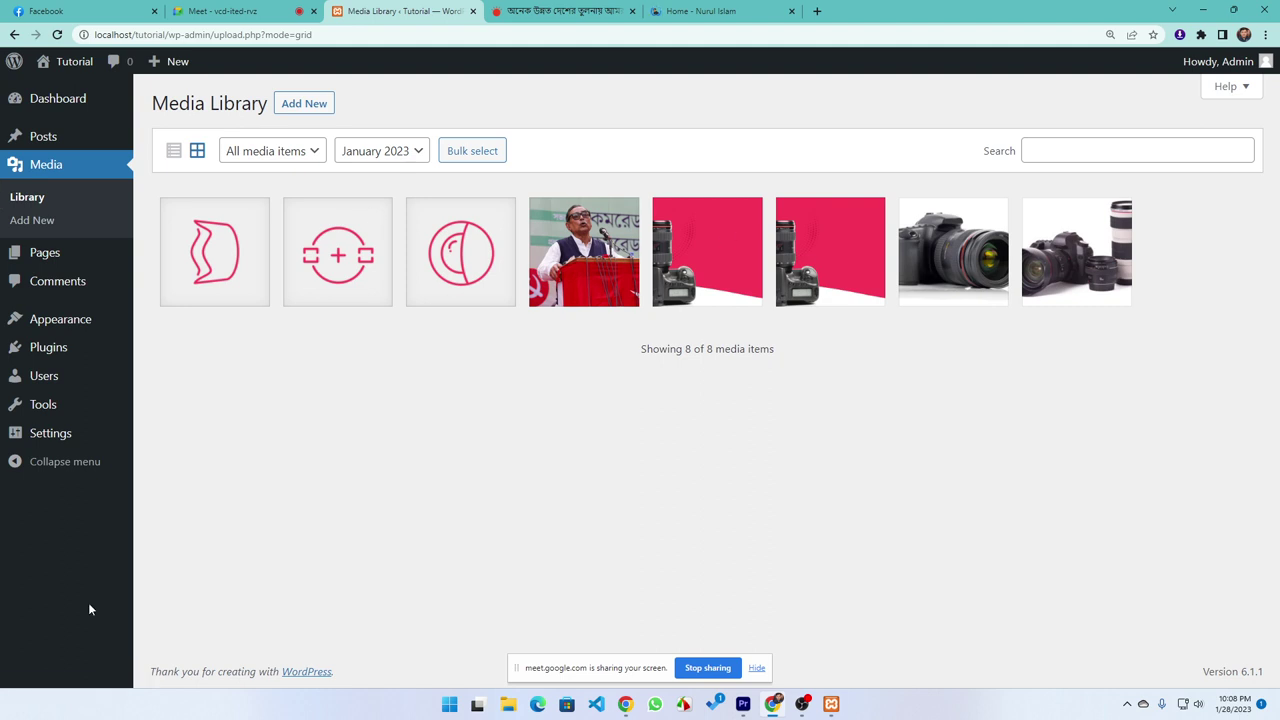
click(36, 252)
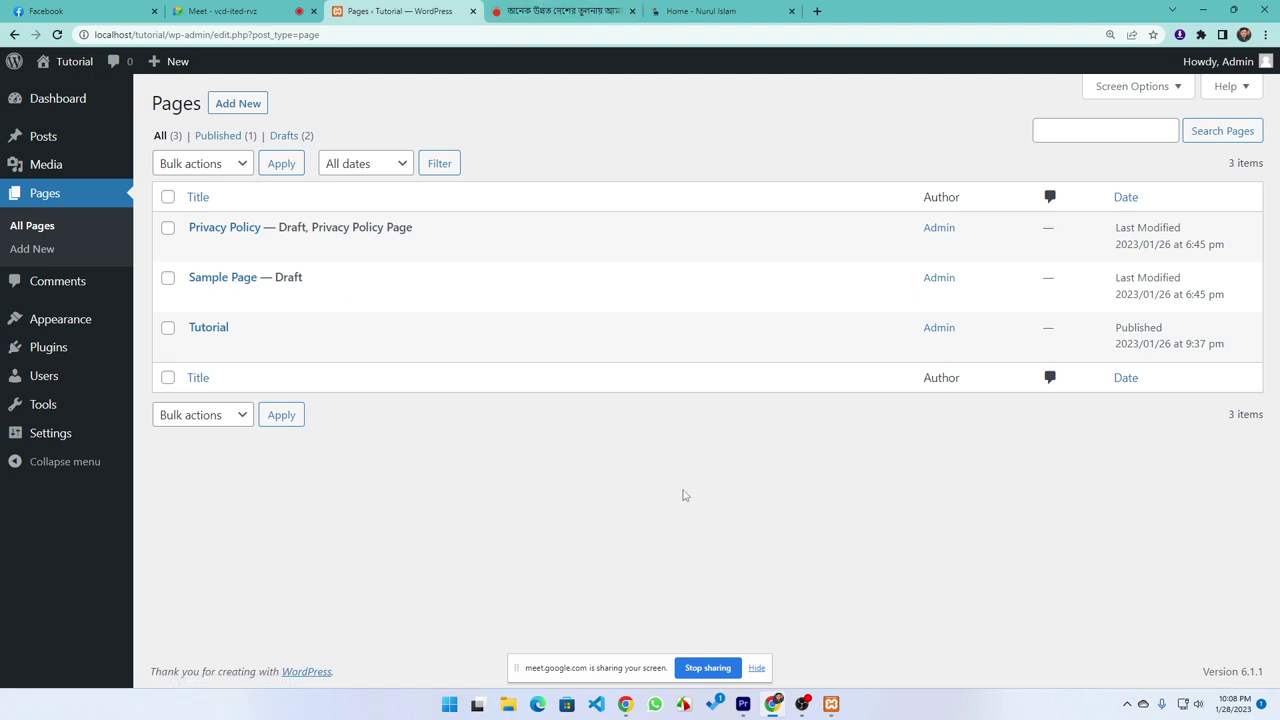
Open the Prothom Alo homepage and scroll through its news
click(555, 11)
scroll(333, 300, up, 3)
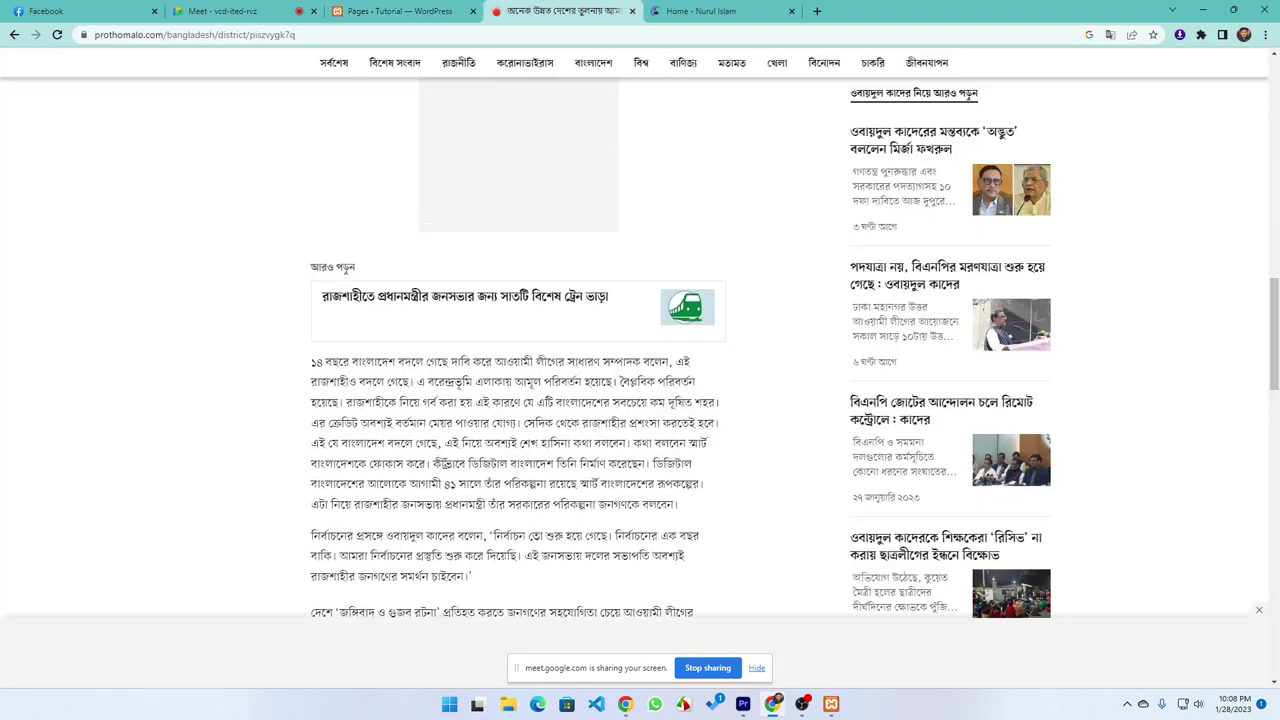
click(648, 86)
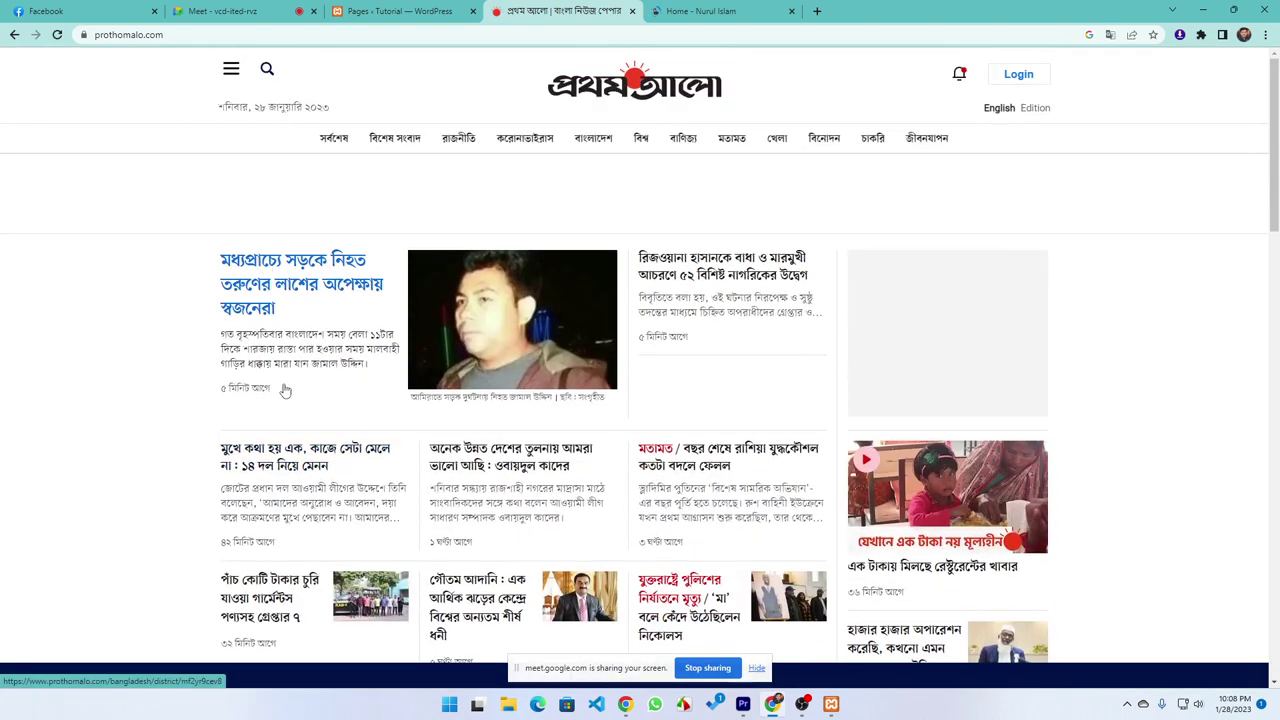
scroll(265, 335, down, 2)
scroll(529, 400, down, 6)
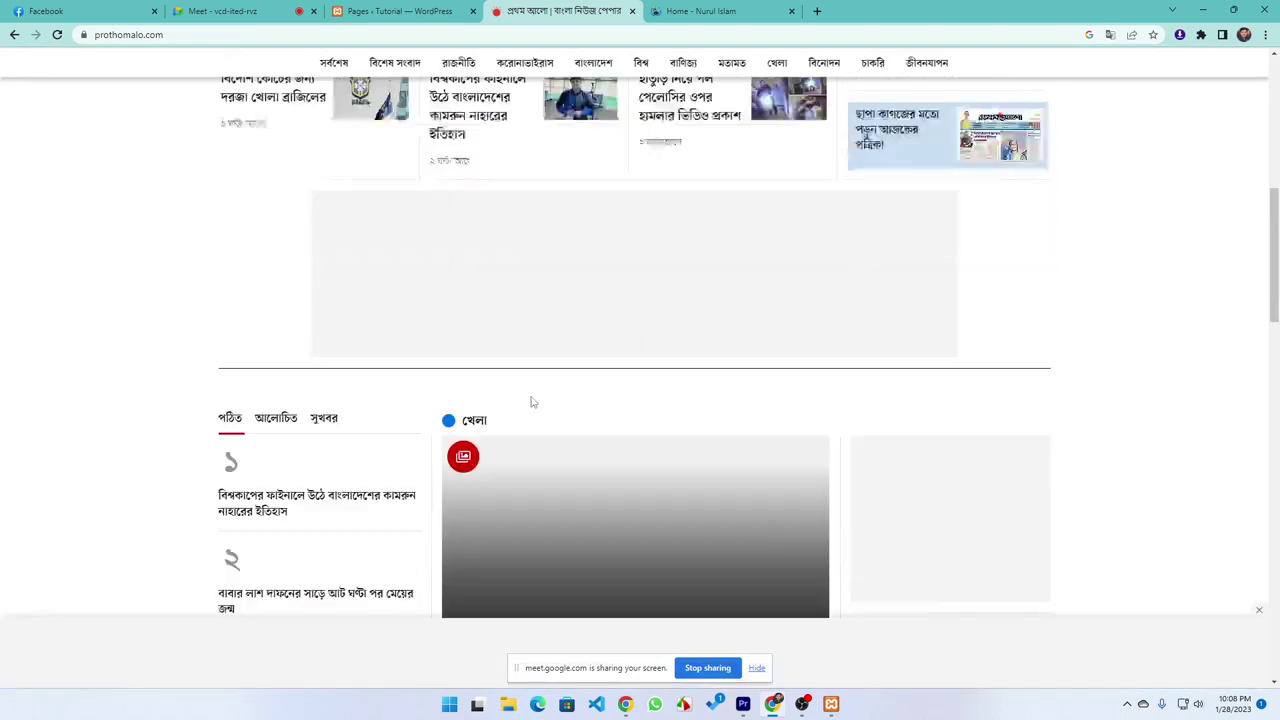
scroll(519, 261, up, 2)
scroll(183, 363, up, 1)
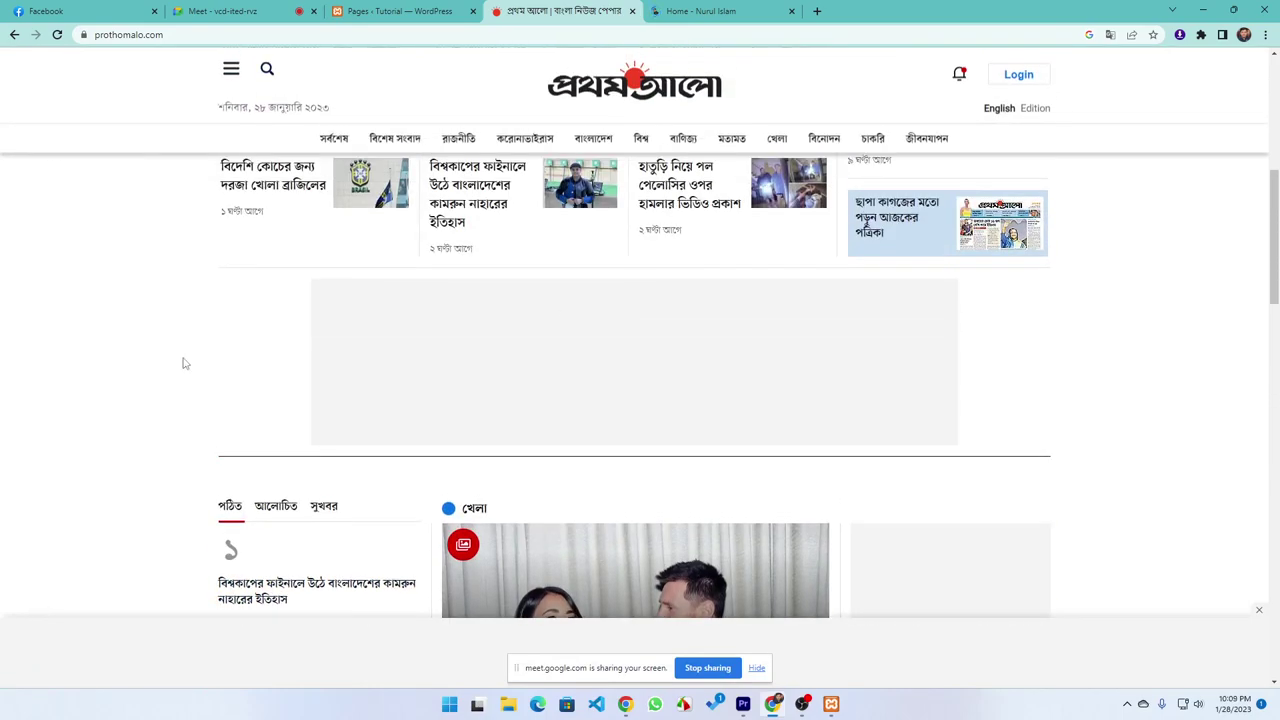
scroll(422, 327, down, 4)
scroll(385, 320, down, 7)
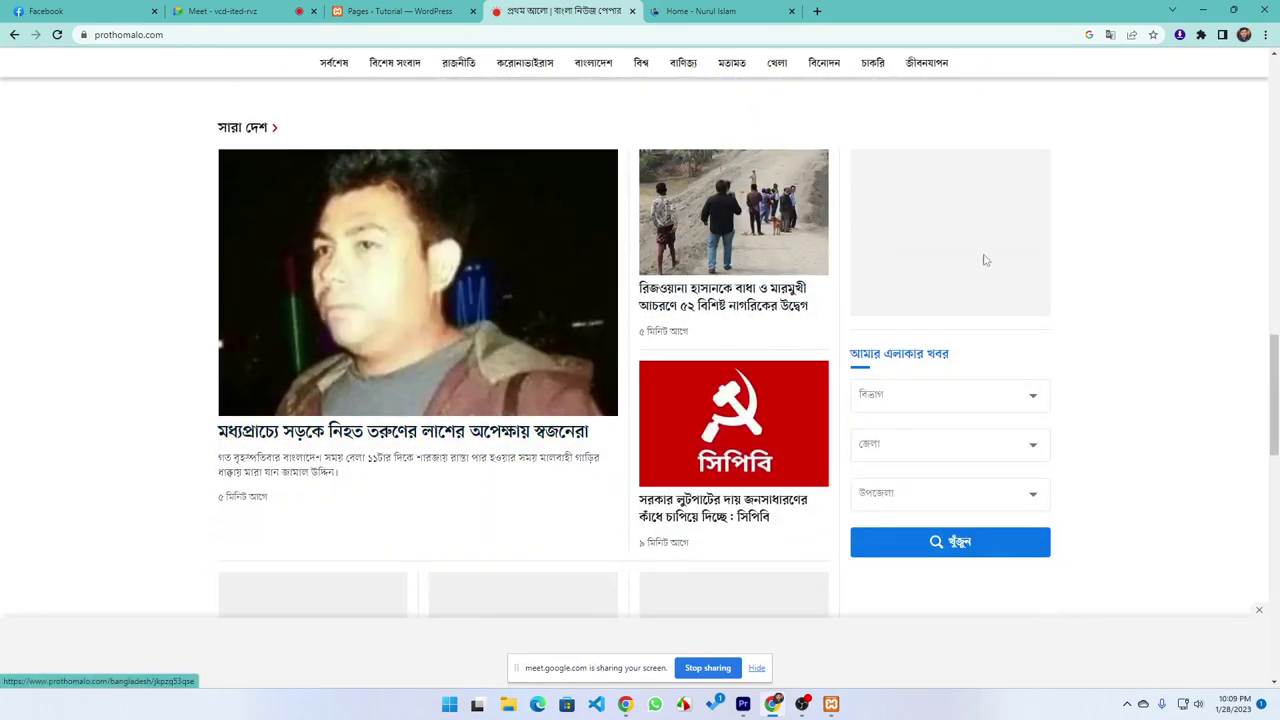
scroll(634, 447, down, 3)
scroll(634, 447, down, 3)
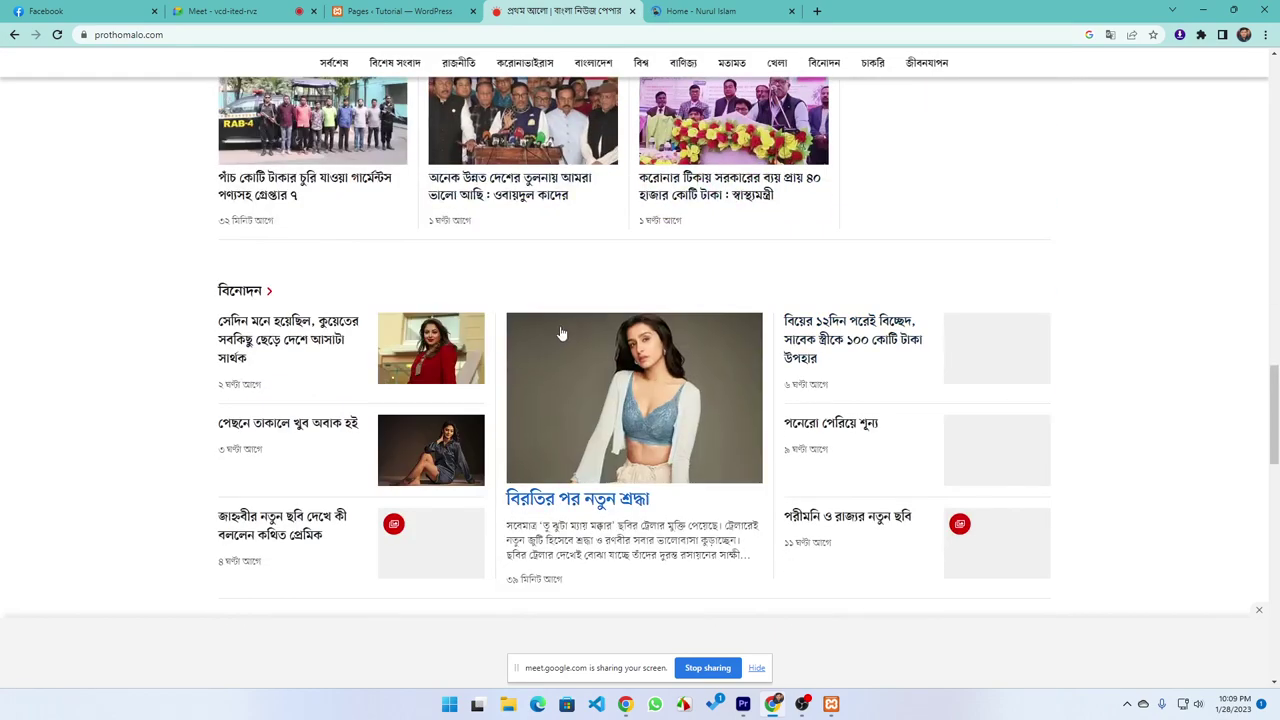
Filter the portfolio site's projects by Business, Corporate and eCommerce, then return to WordPress Pages
click(706, 10)
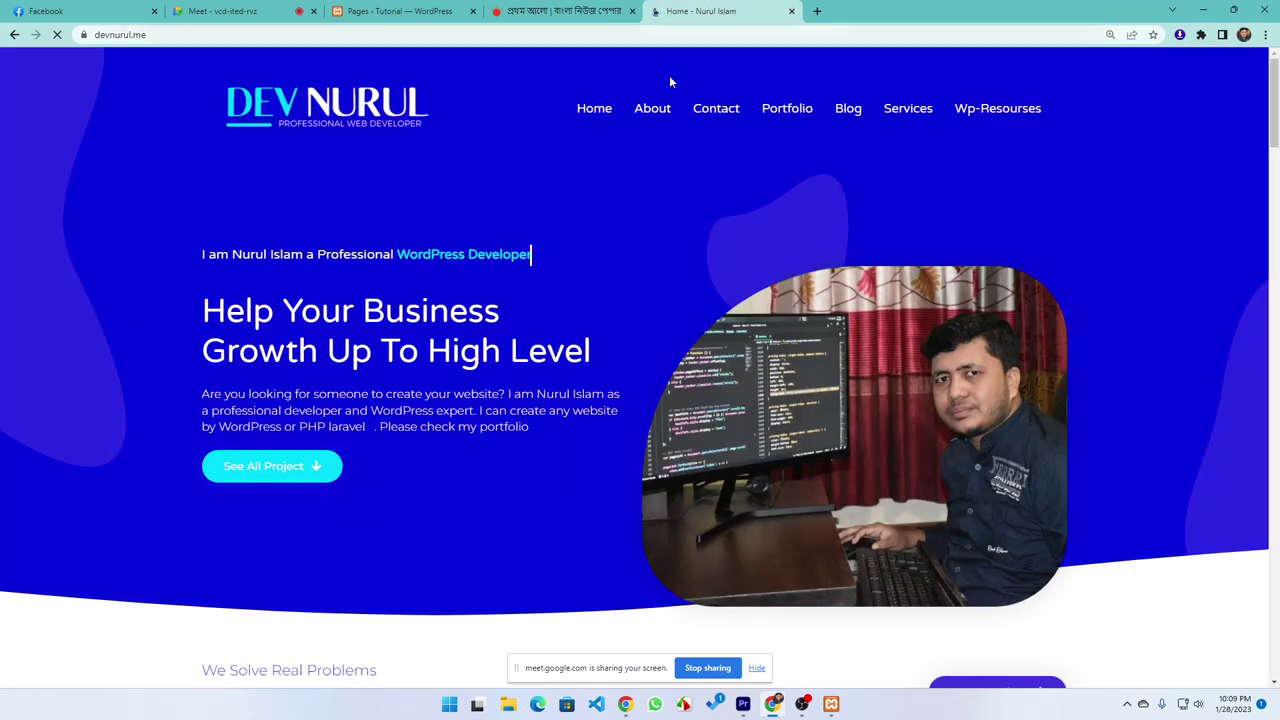
scroll(539, 243, down, 15)
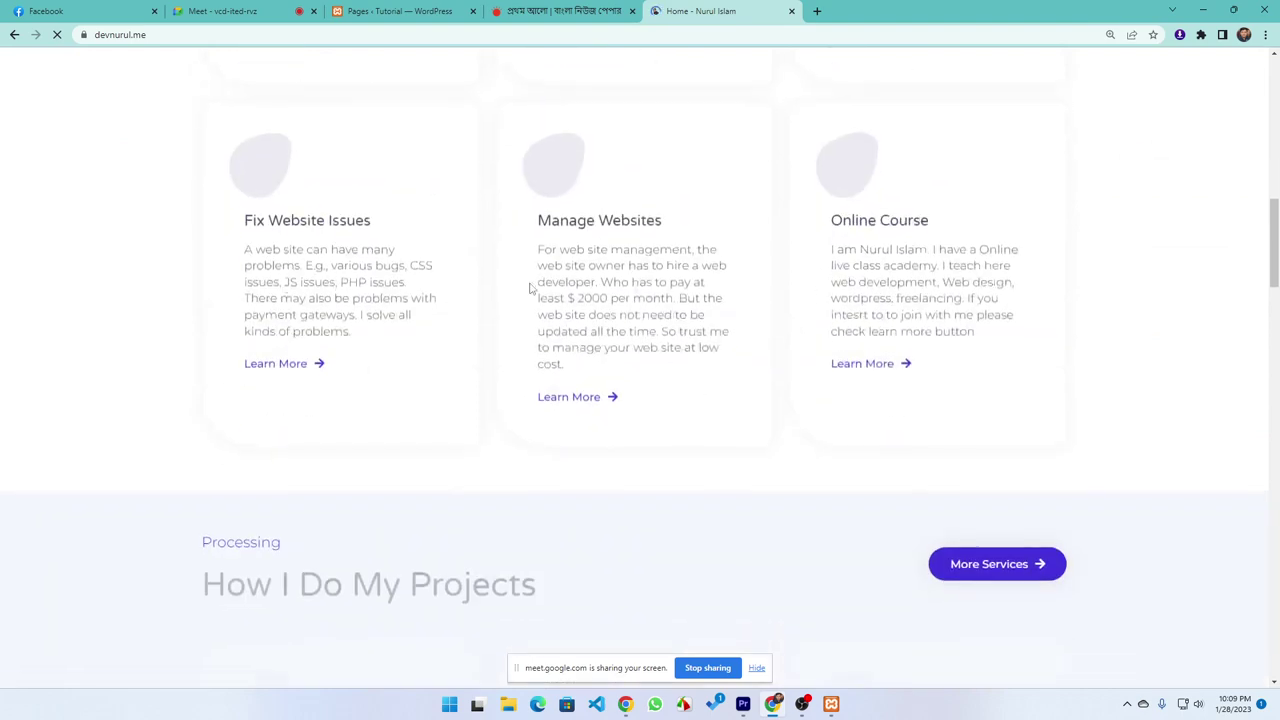
scroll(545, 275, down, 10)
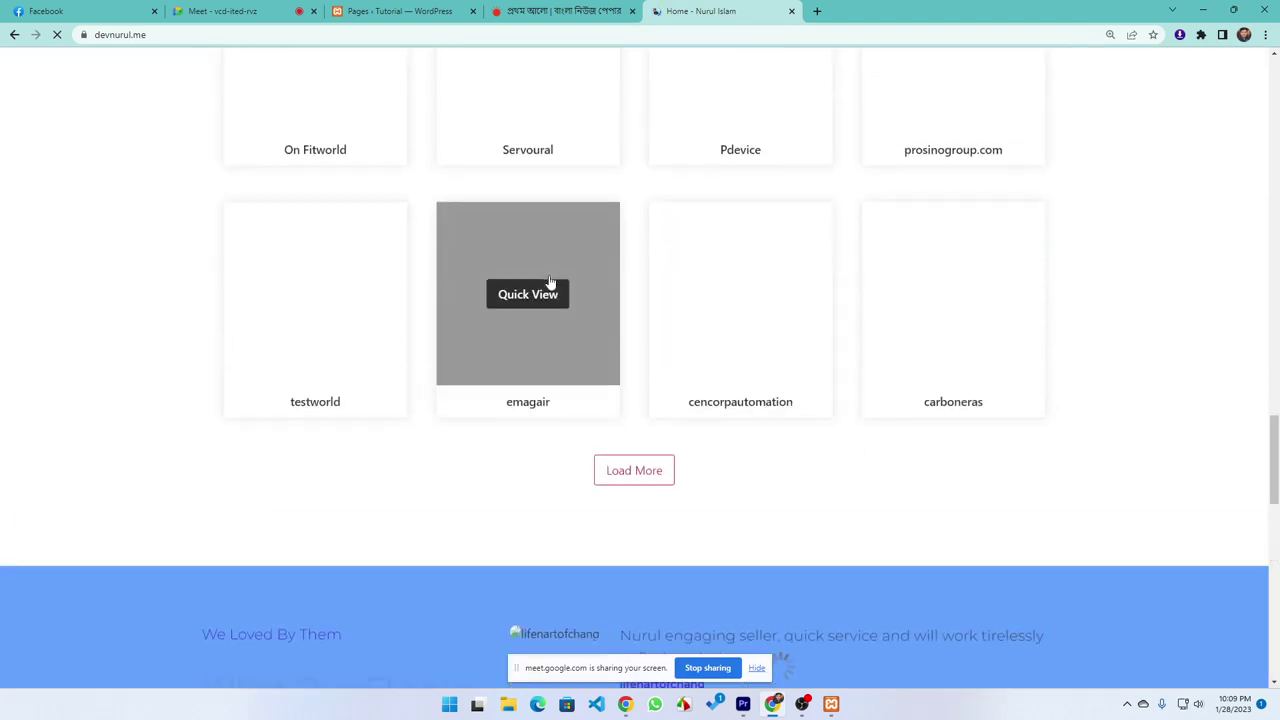
scroll(678, 308, up, 4)
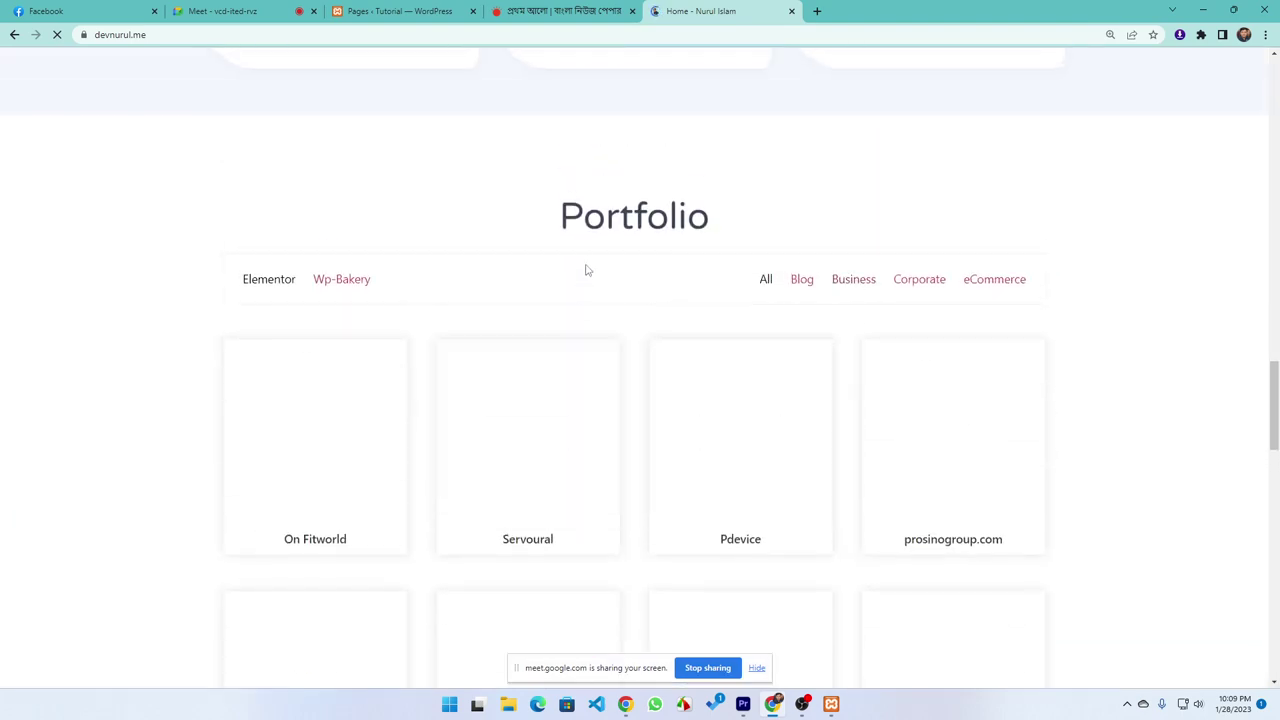
click(846, 280)
scroll(846, 280, down, 1)
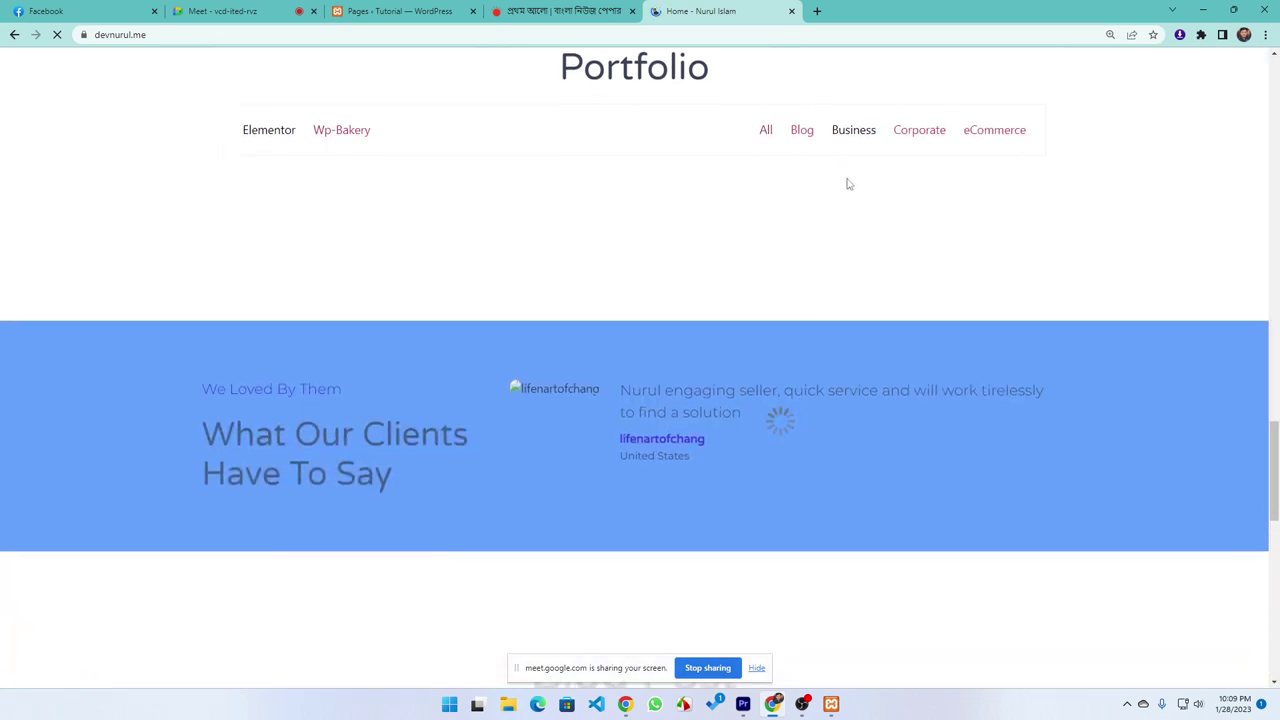
click(921, 132)
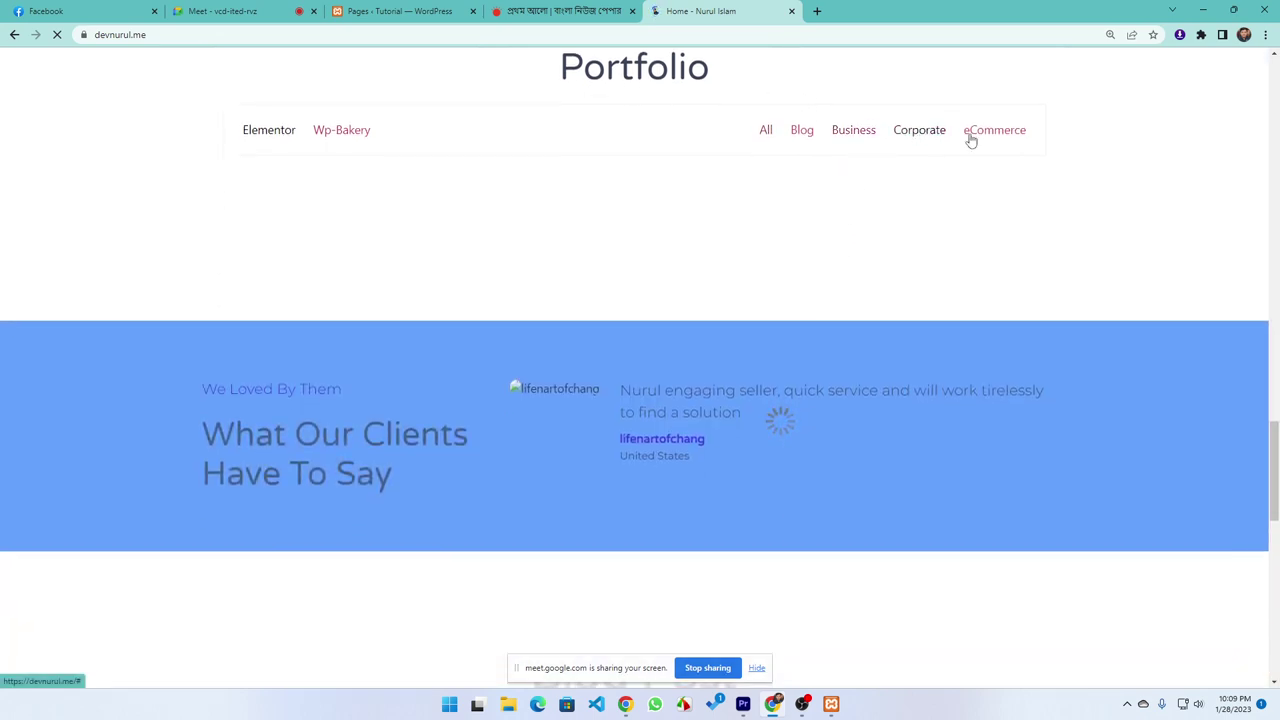
click(985, 132)
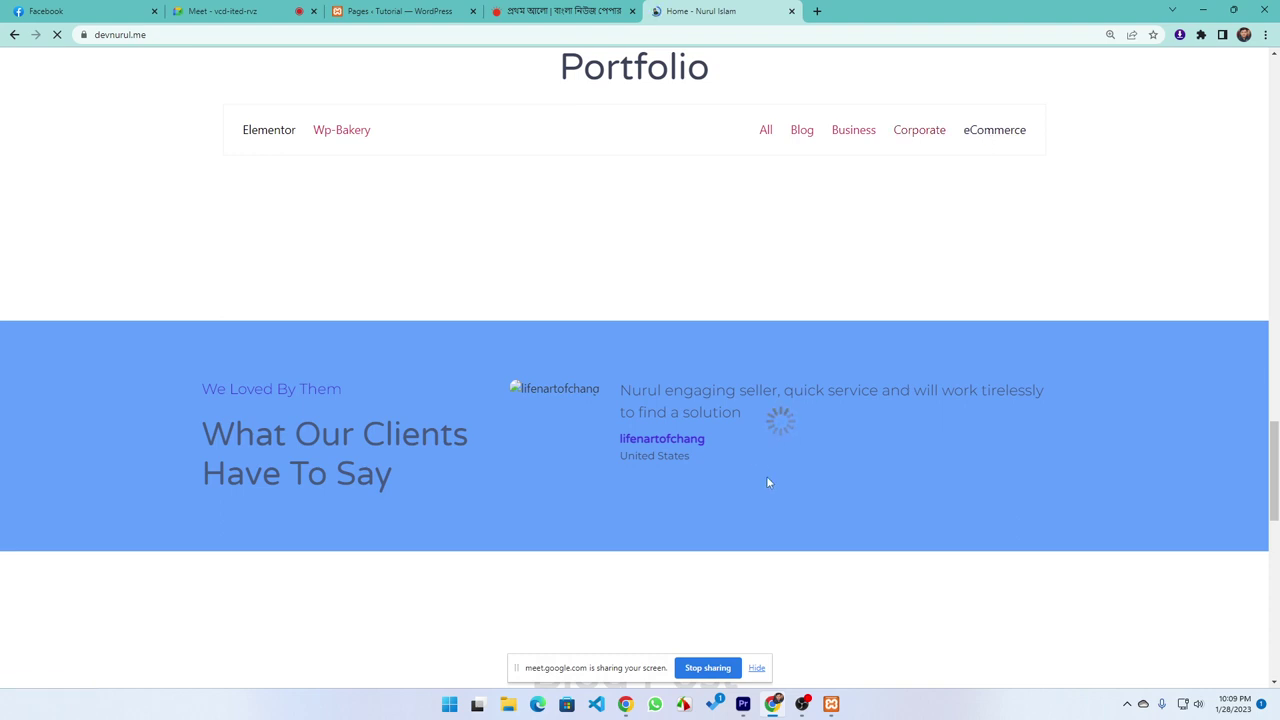
scroll(634, 268, up, 4)
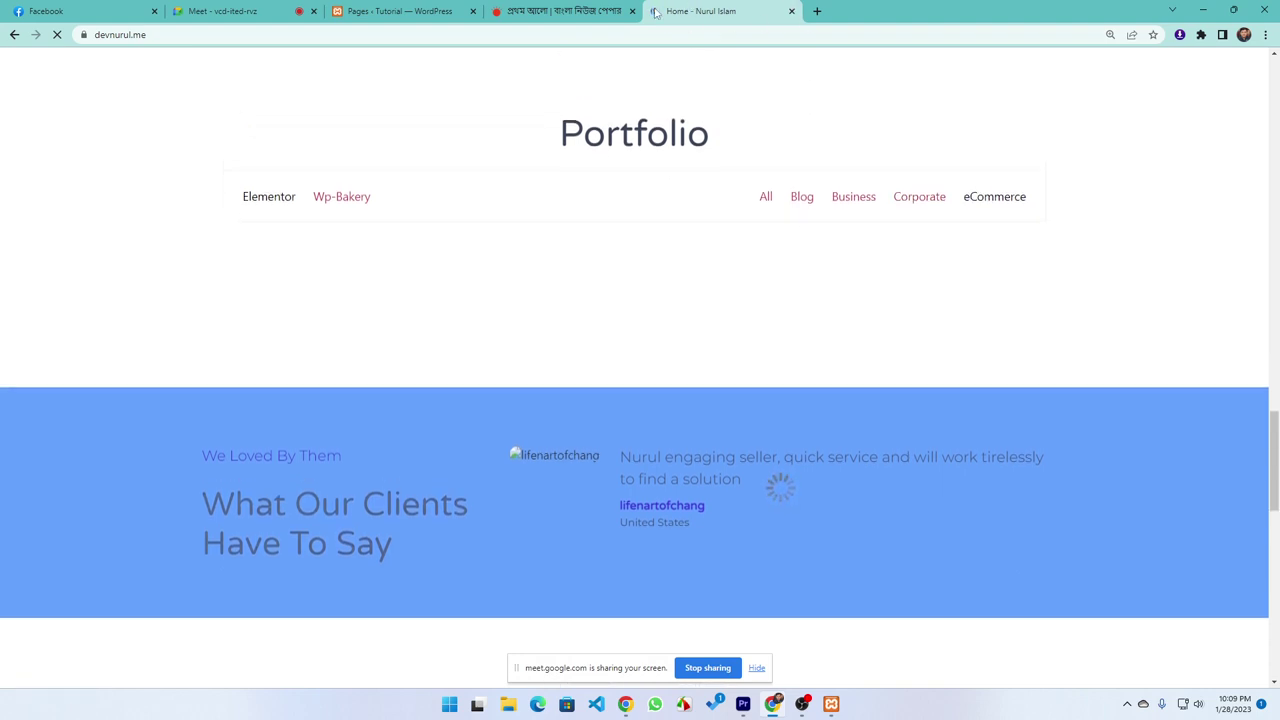
click(555, 12)
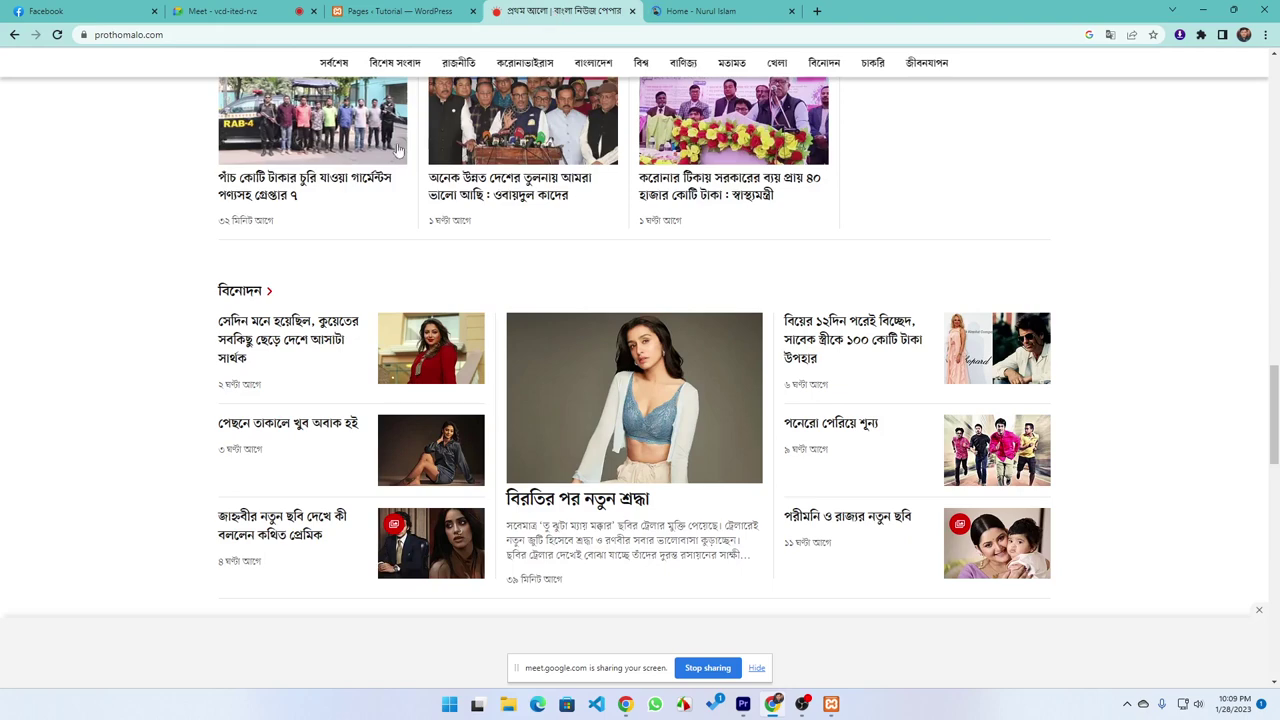
click(395, 9)
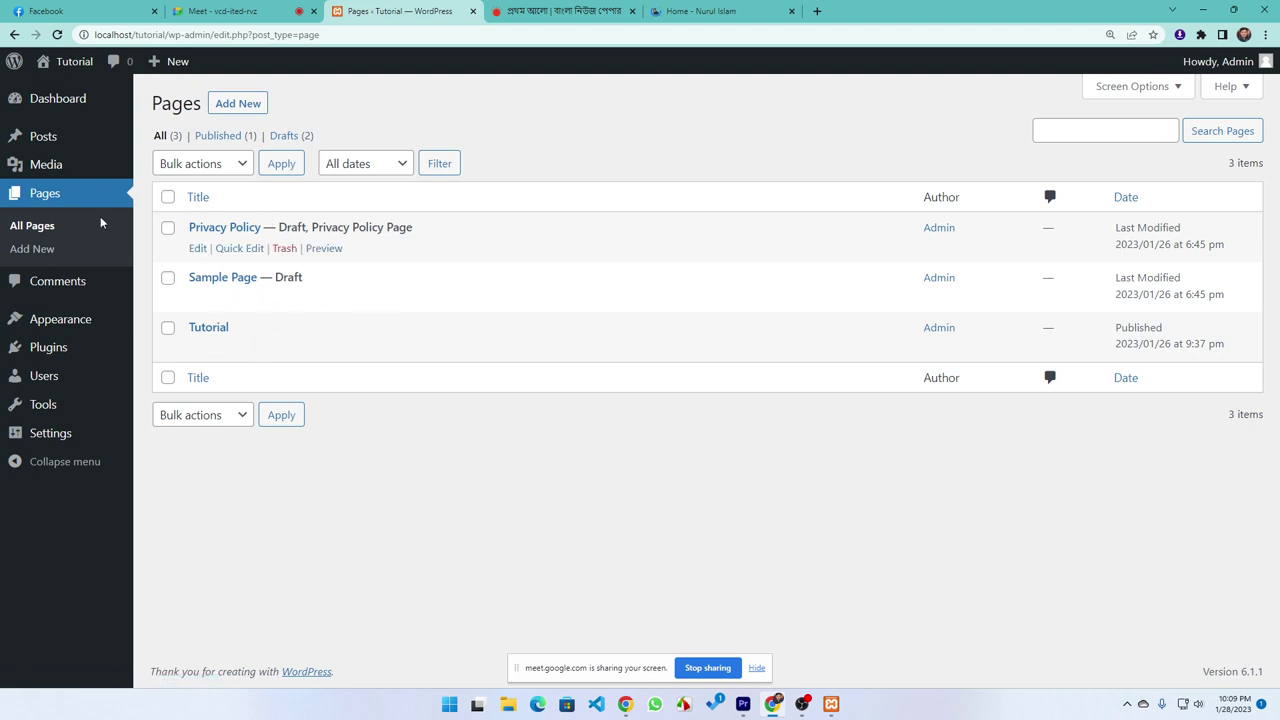
click(239, 100)
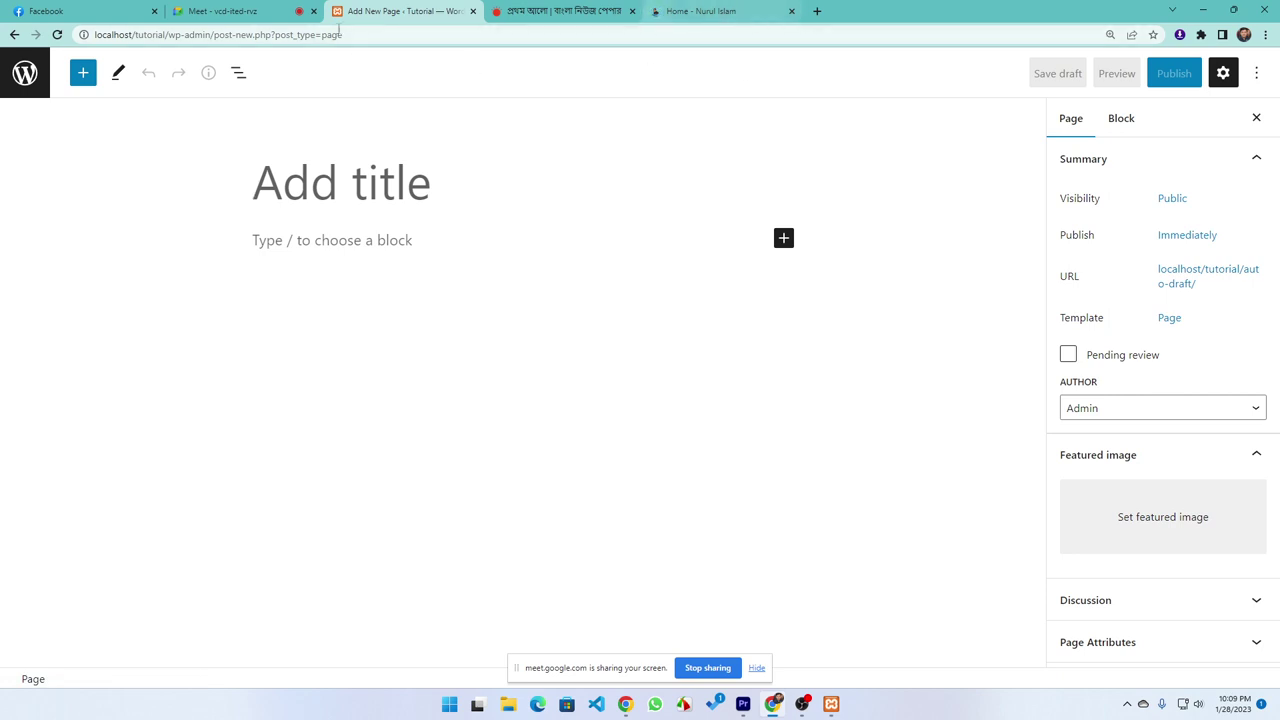
click(14, 35)
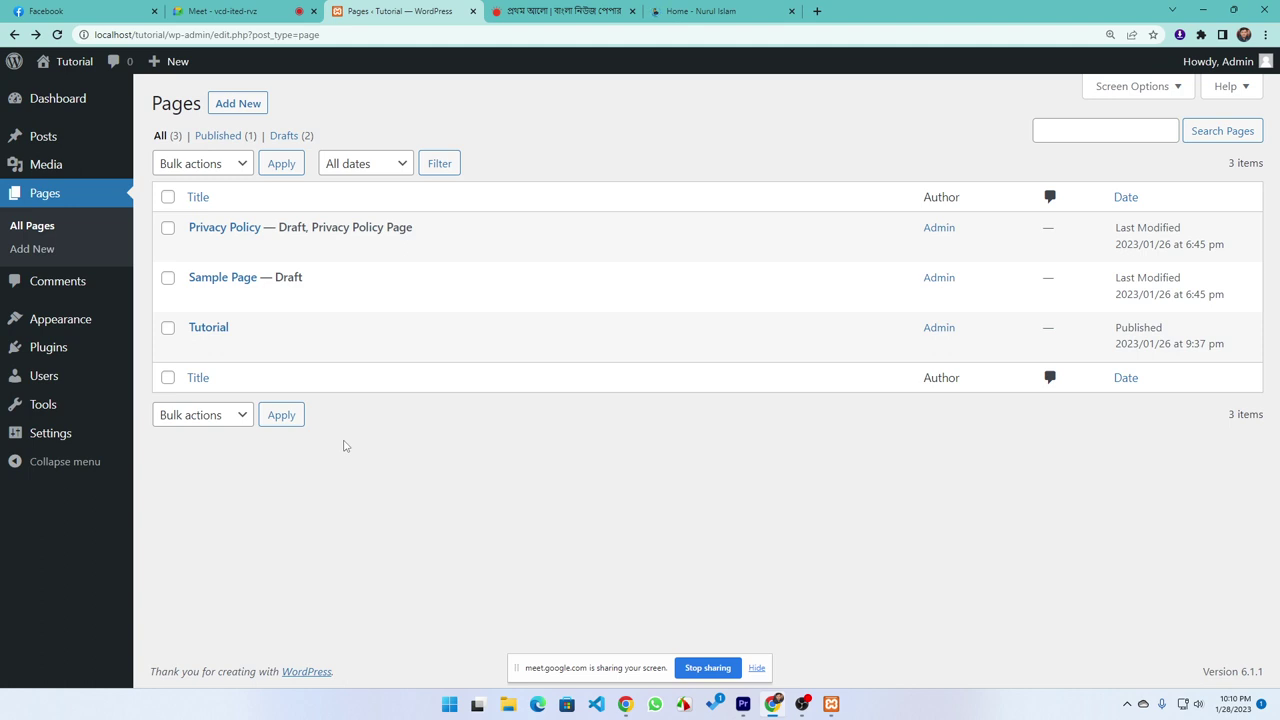
Check the Meet call, then look over the Posts list and the Pages list
click(225, 11)
click(392, 10)
mouse_move(60, 145)
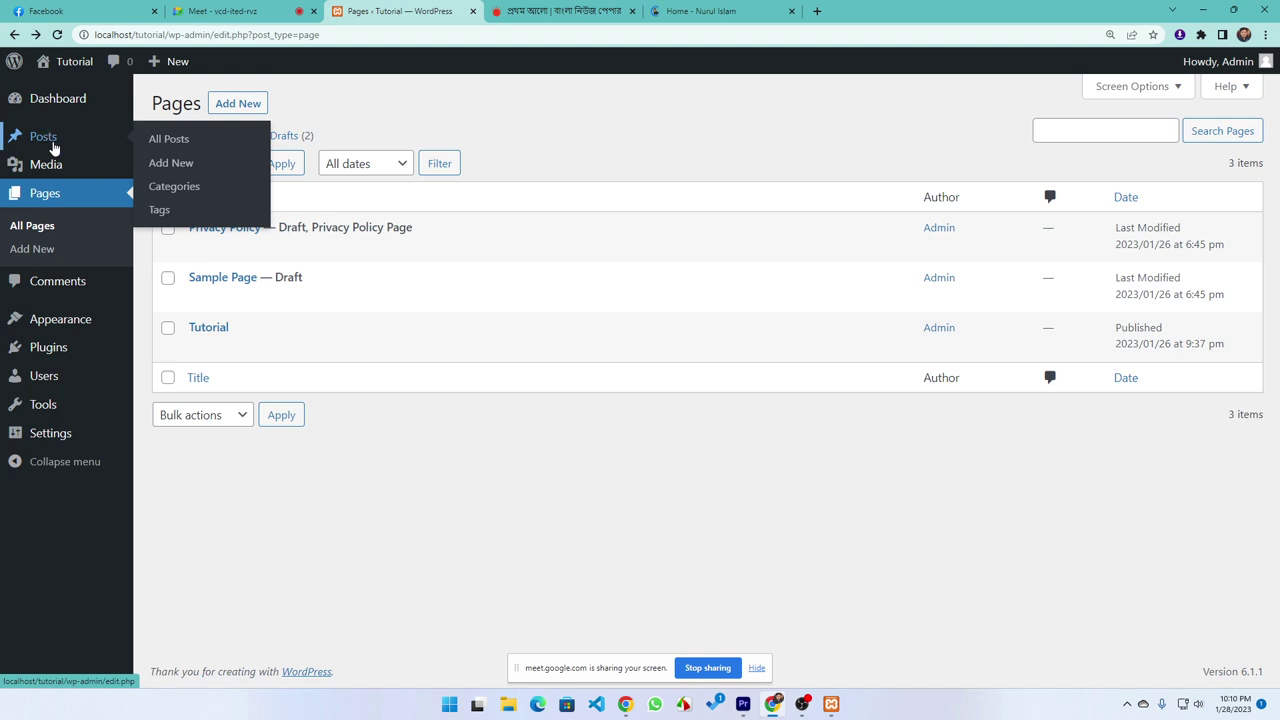
click(50, 140)
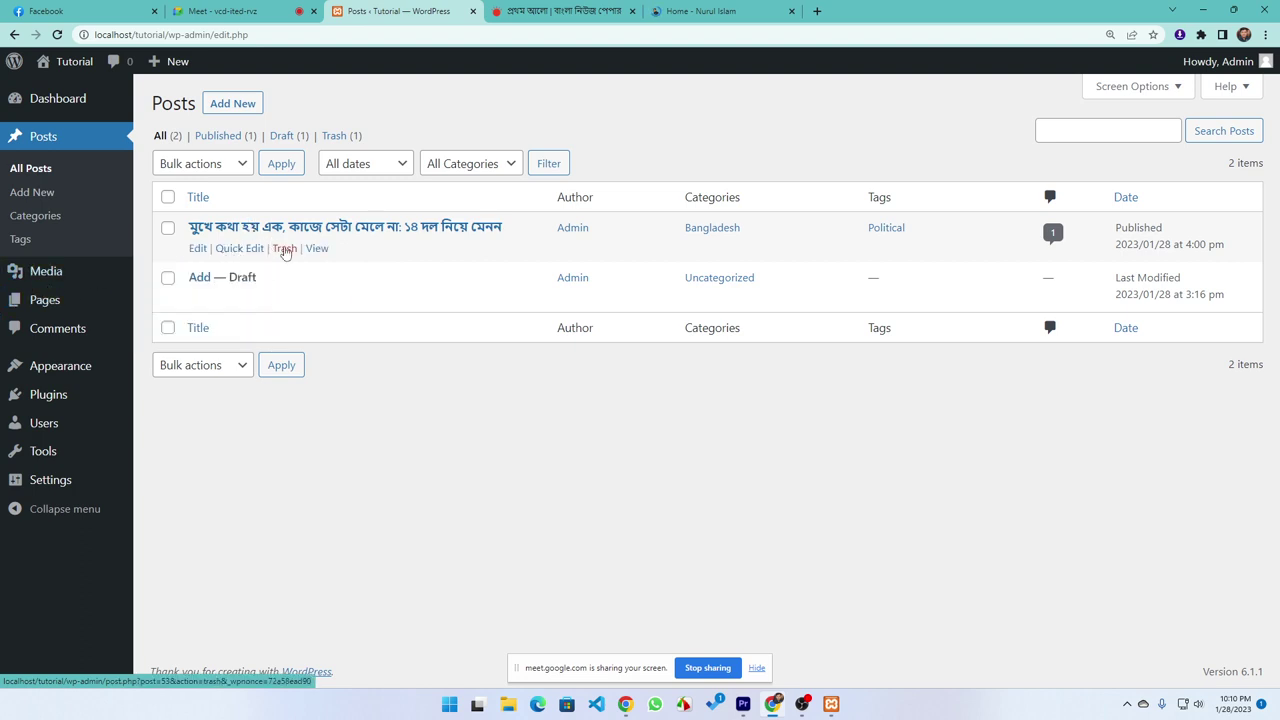
click(50, 299)
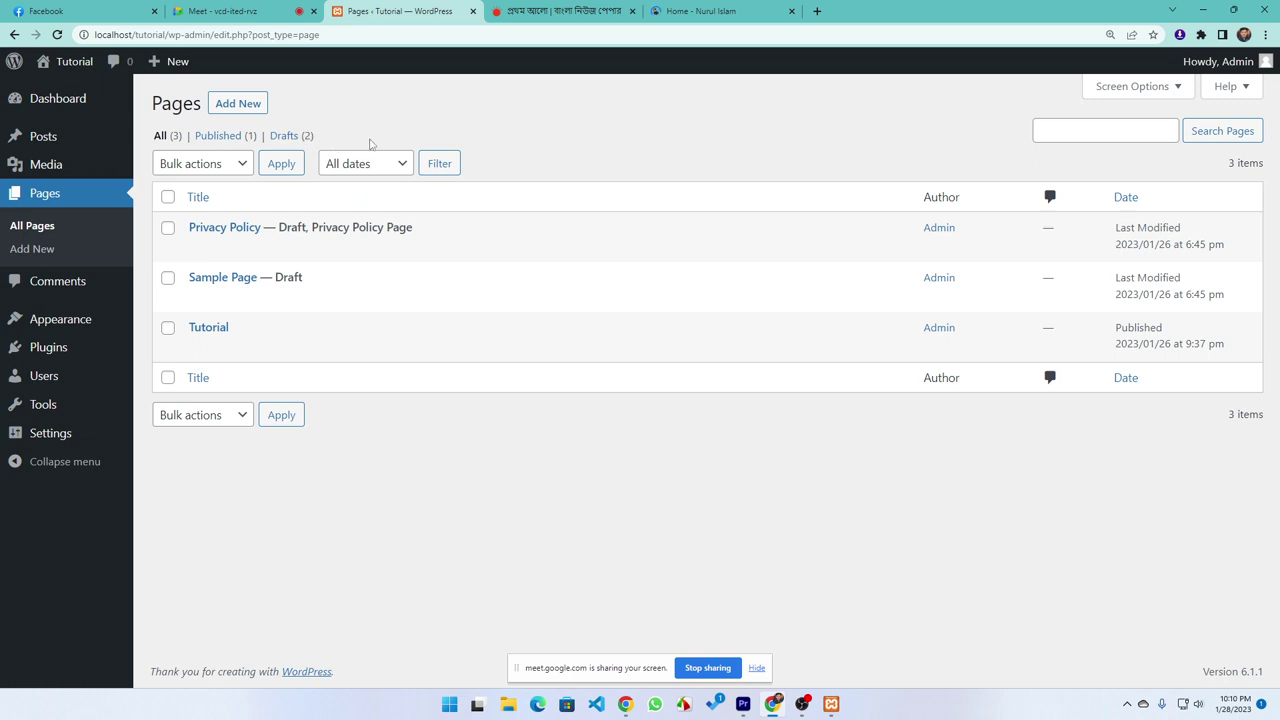
Move the Privacy Policy page to the trash and view the Trash (1) pages list
click(281, 250)
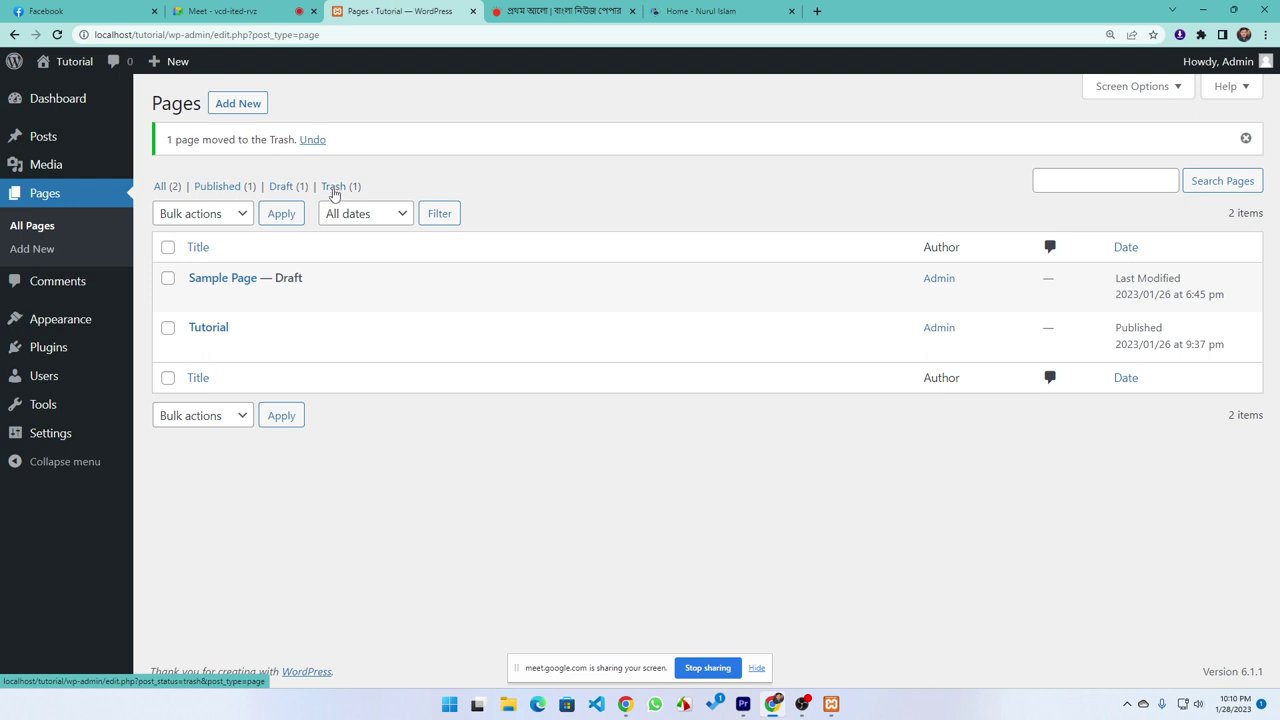
click(331, 190)
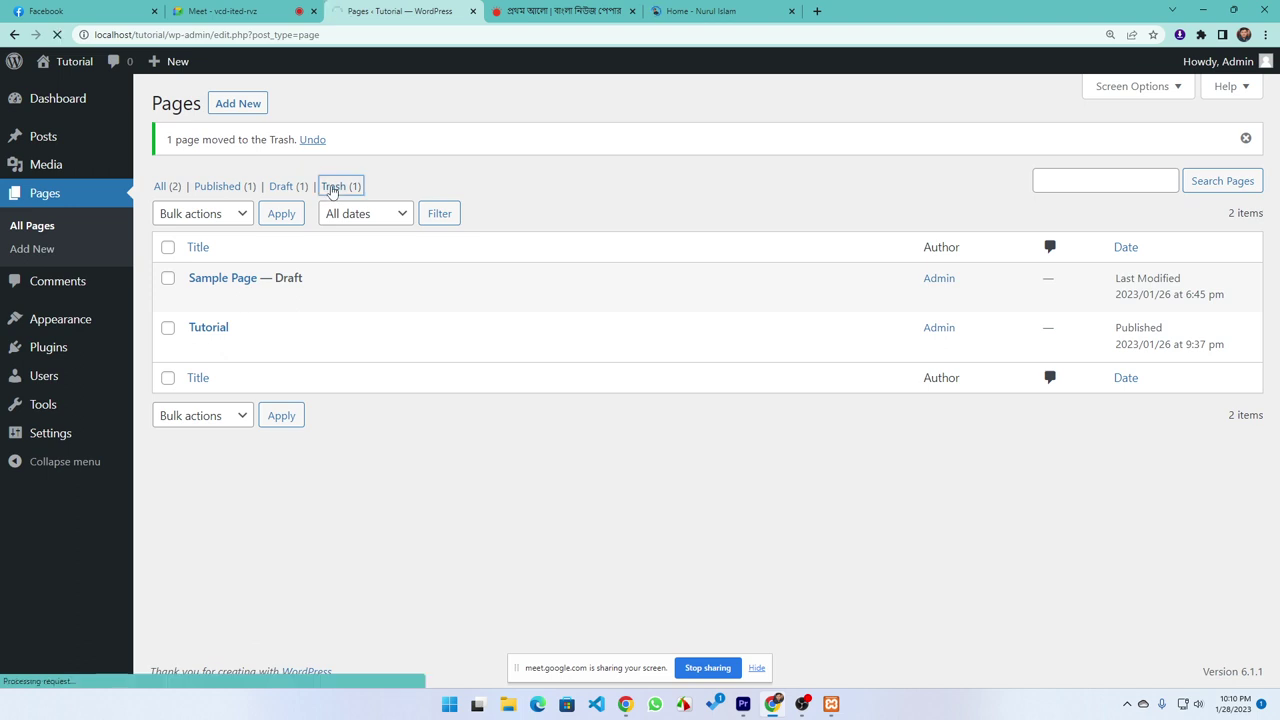
mouse_move(265, 250)
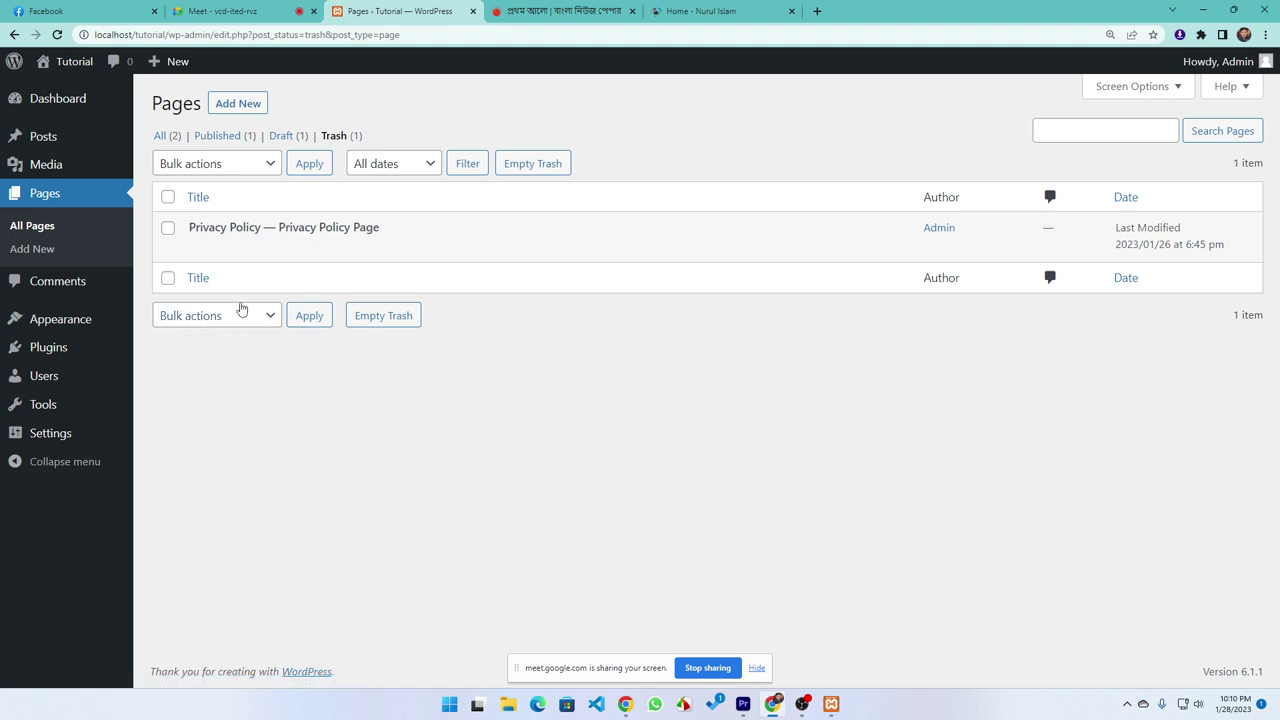
click(63, 283)
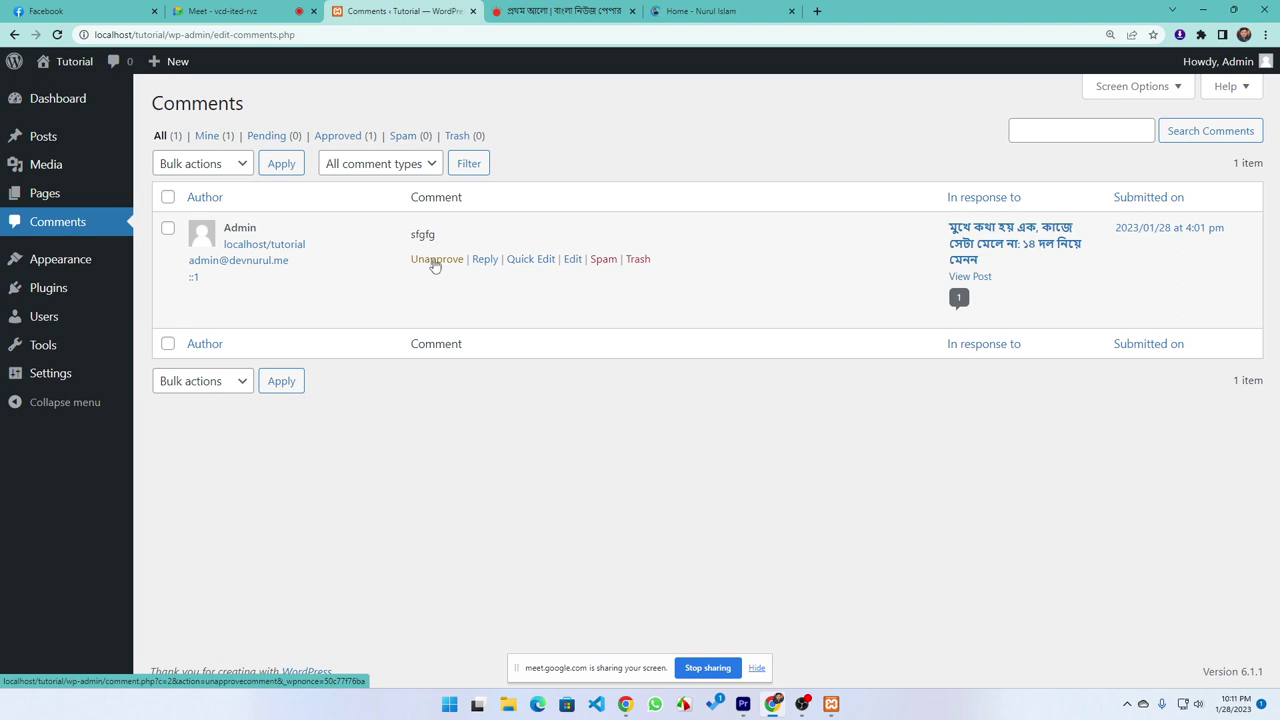
Reply 'thanks' to the sfgfg comment
click(483, 262)
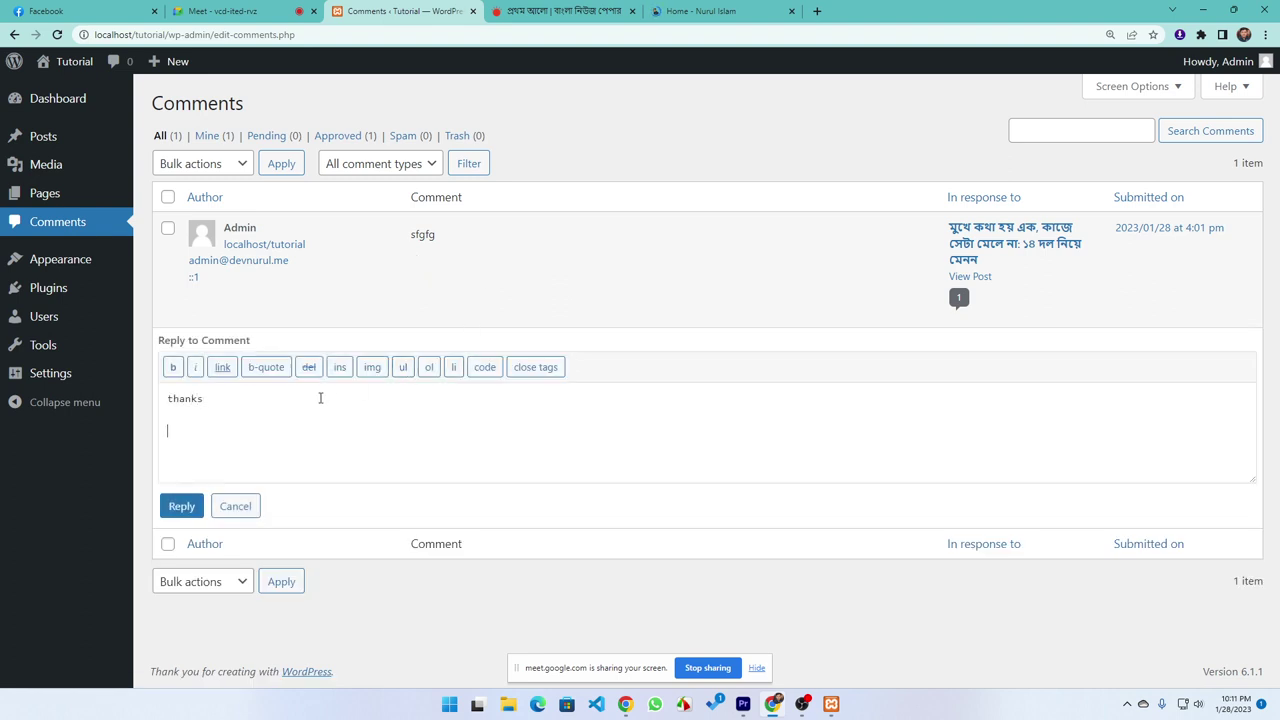
click(180, 506)
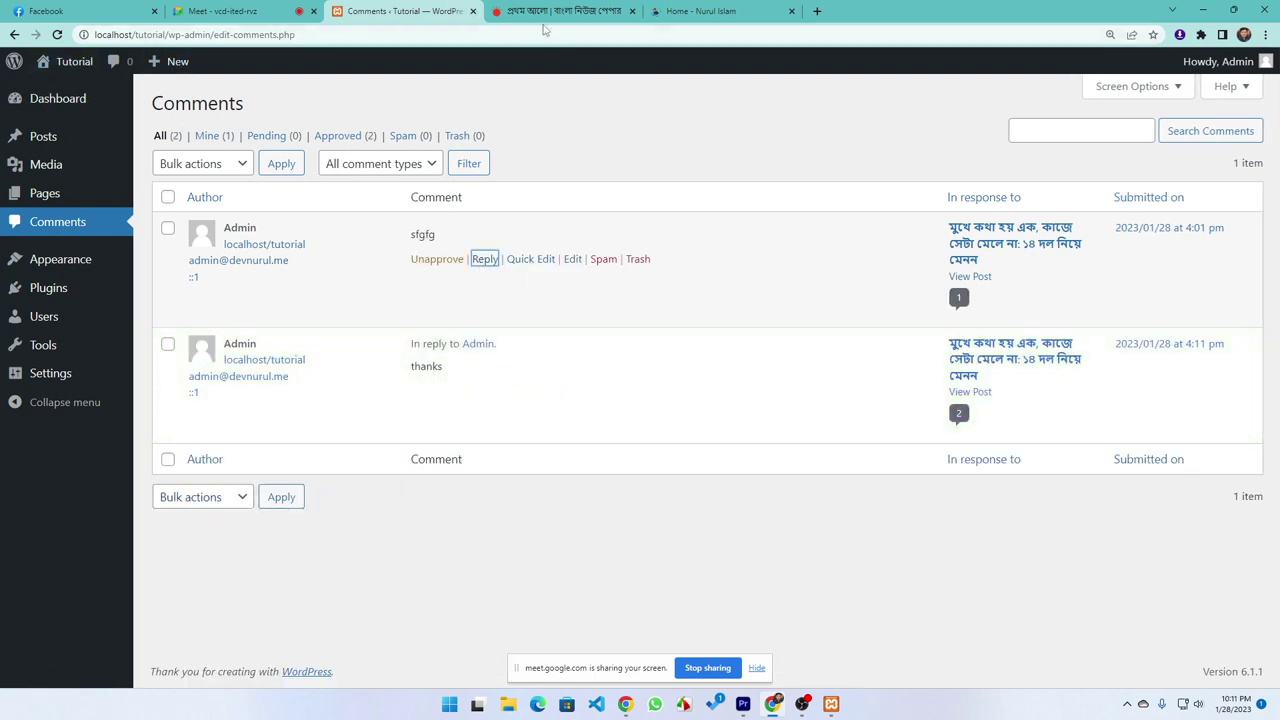
Open the live site in a new tab and view the post's sfgfg comment and thanks reply
middle_click(57, 90)
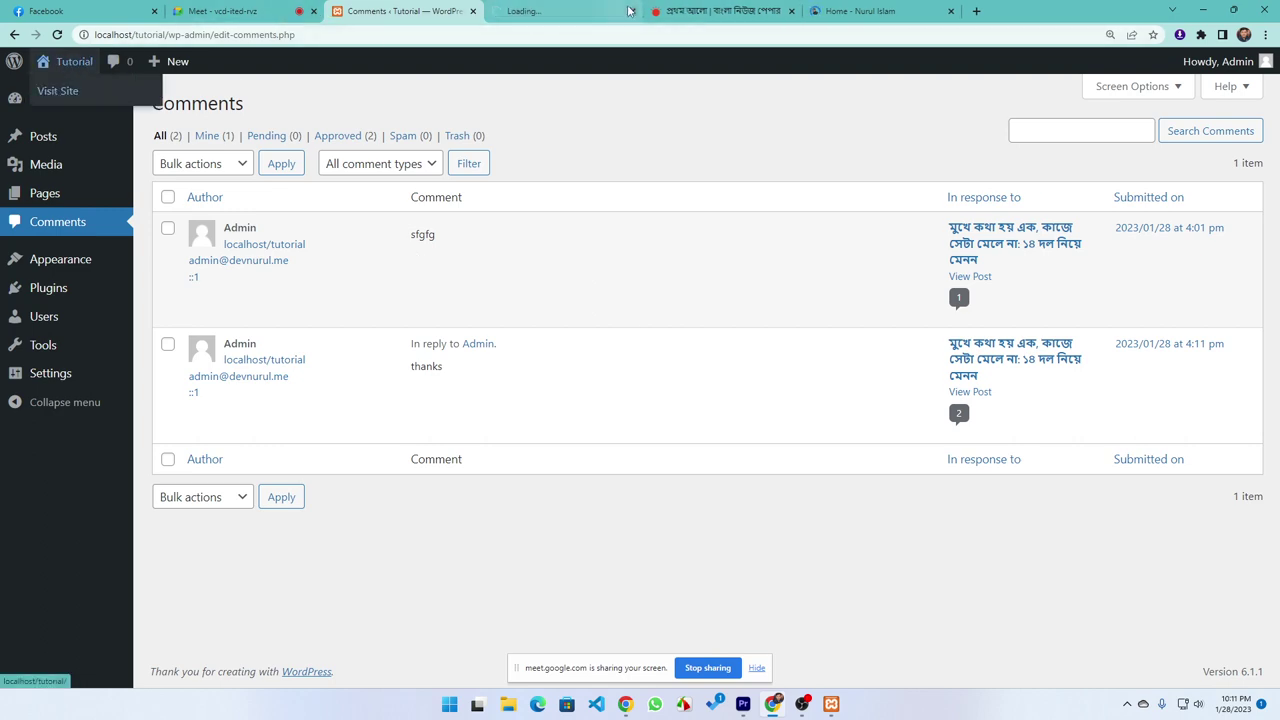
click(628, 10)
click(282, 513)
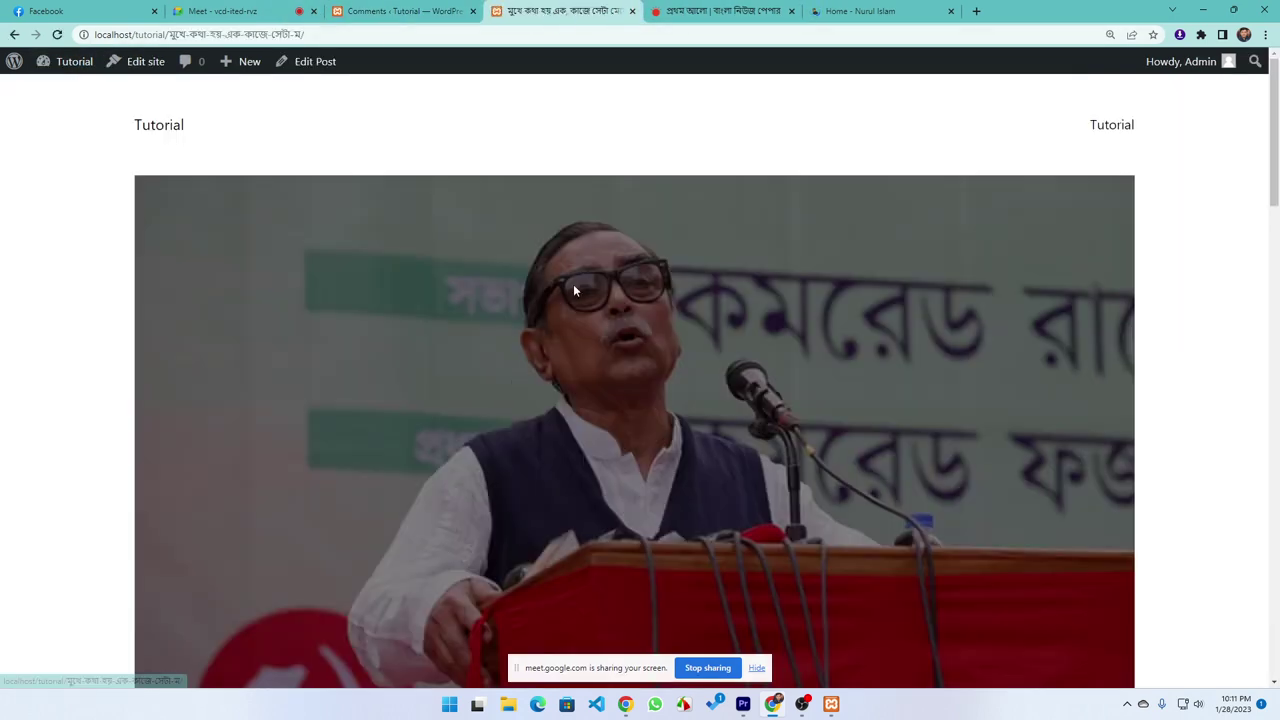
scroll(571, 380, down, 15)
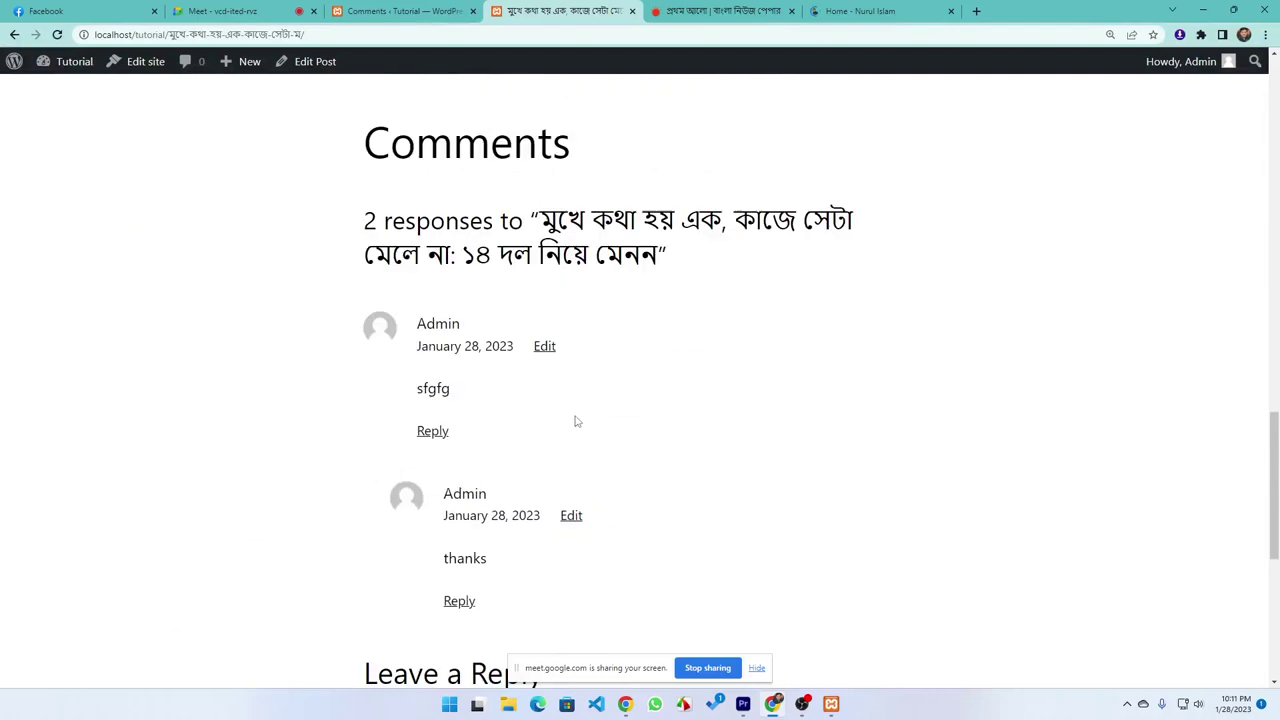
scroll(575, 421, down, 3)
scroll(540, 406, up, 1)
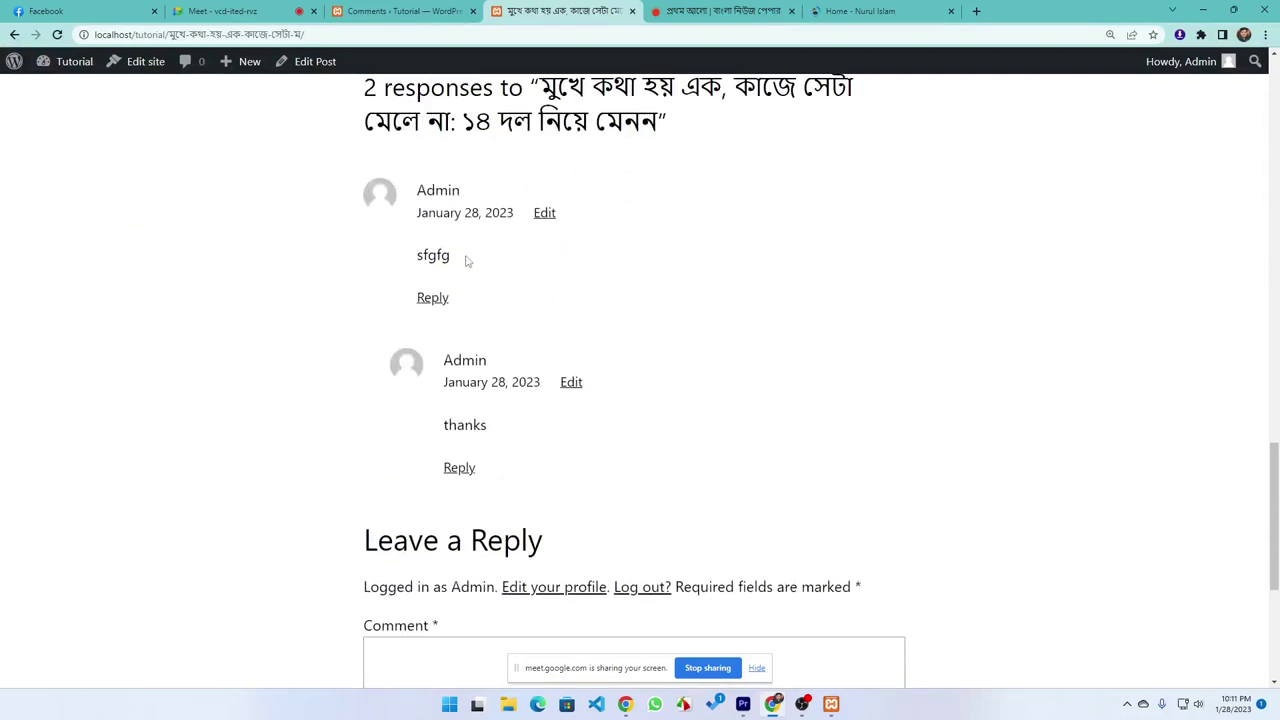
drag(465, 260, 397, 216)
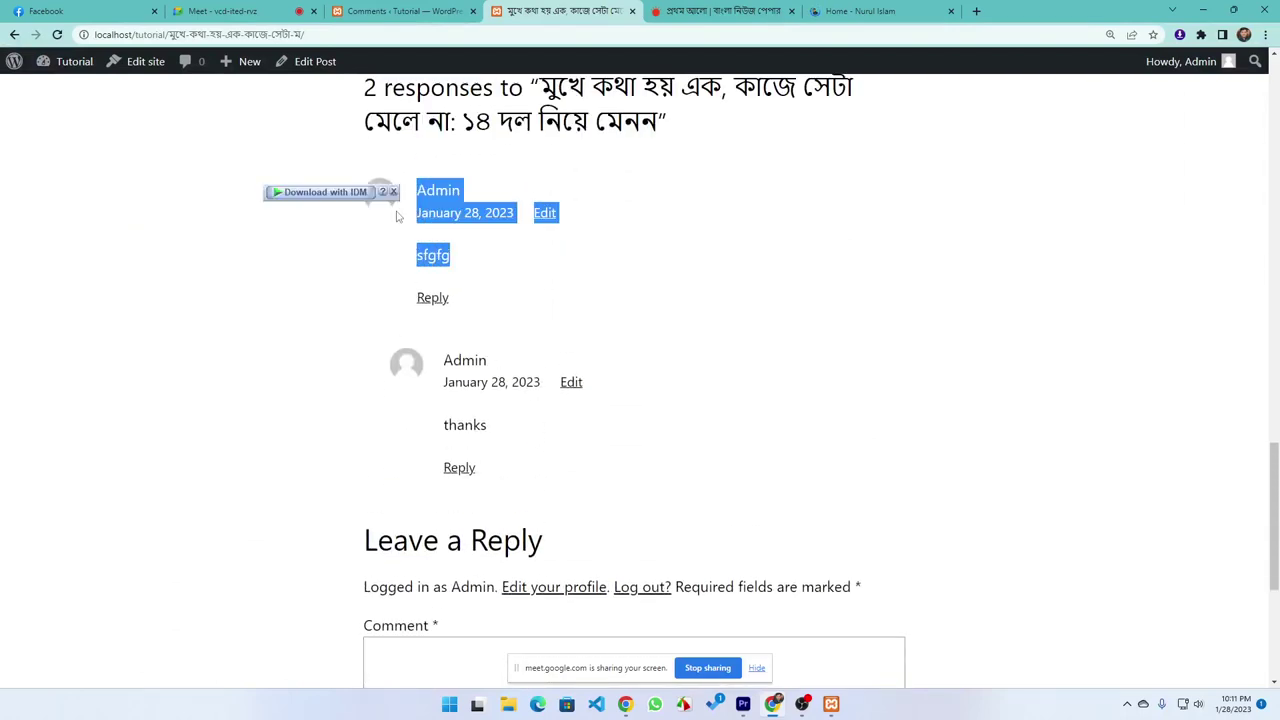
click(538, 423)
drag(538, 423, 417, 400)
click(241, 459)
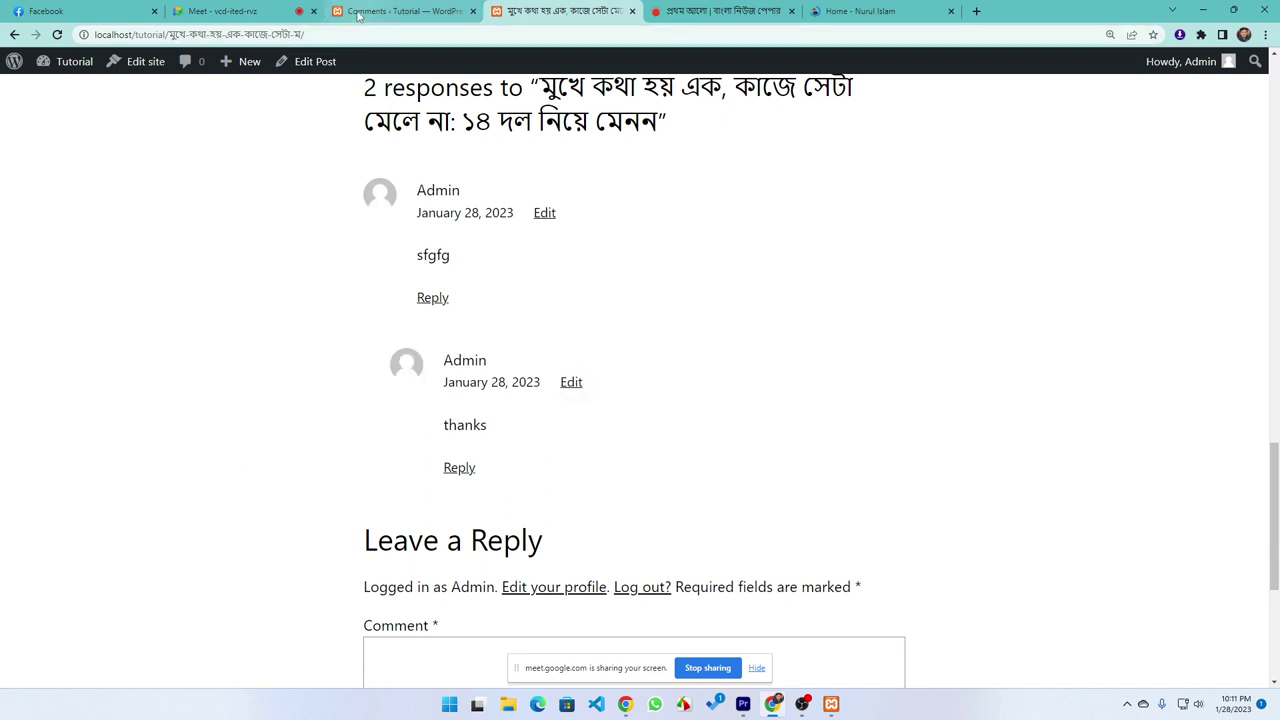
click(365, 12)
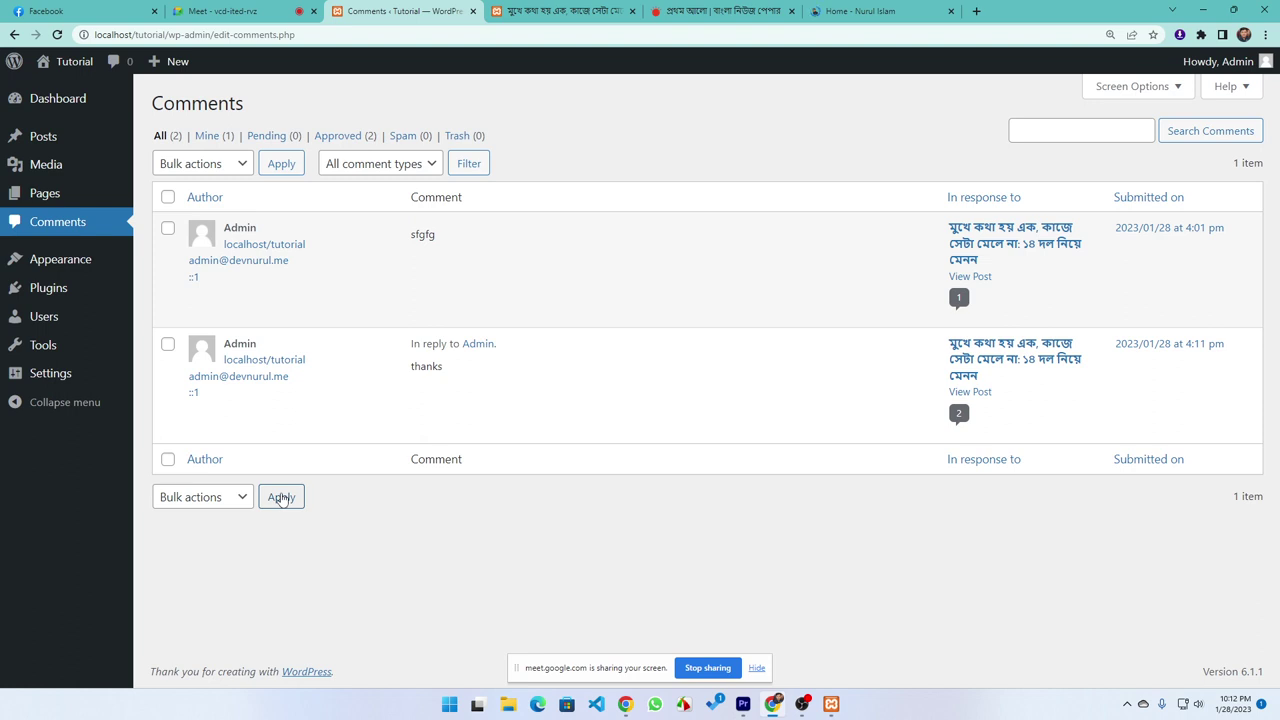
Close the portfolio tab and open All Posts in a separate tab
click(951, 11)
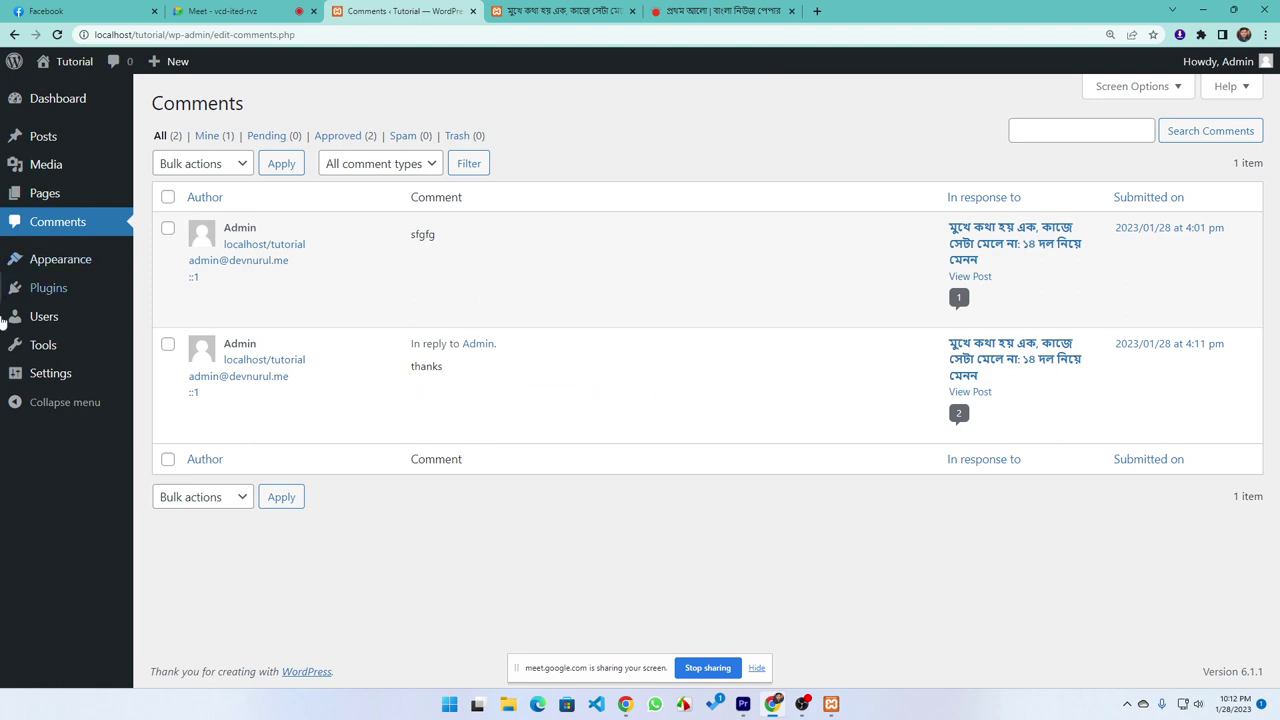
mouse_move(43, 144)
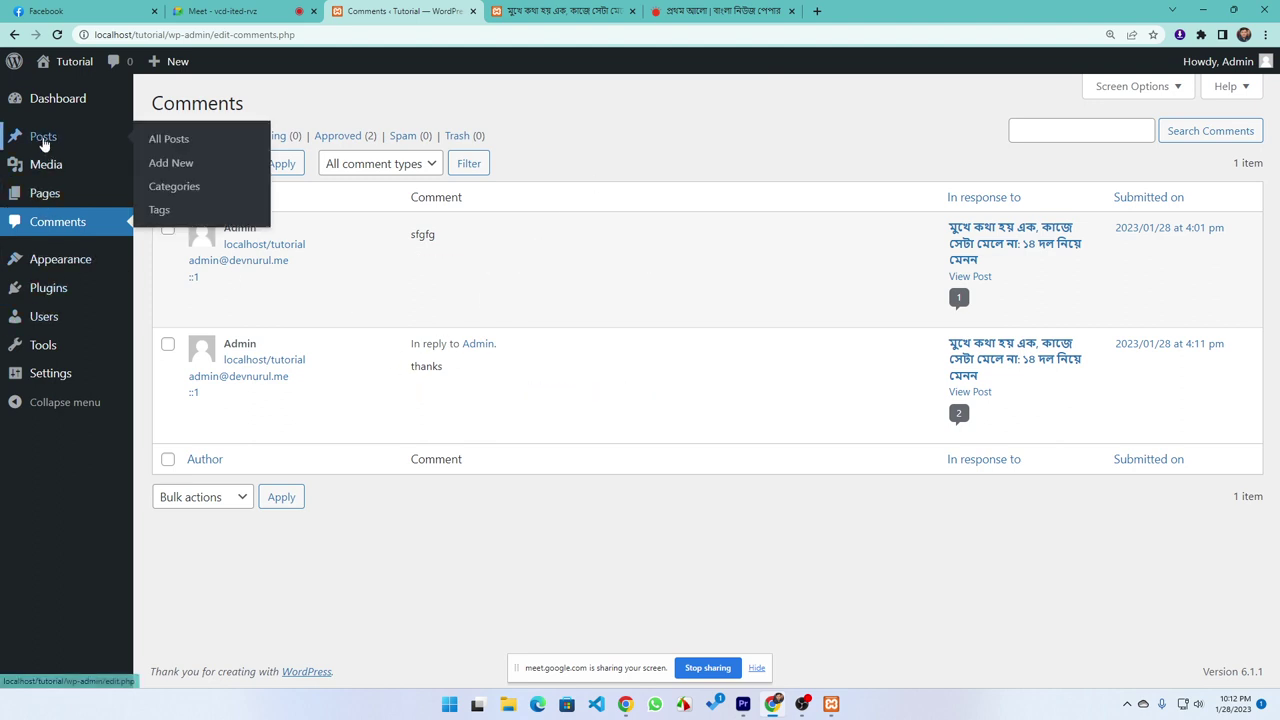
middle_click(168, 140)
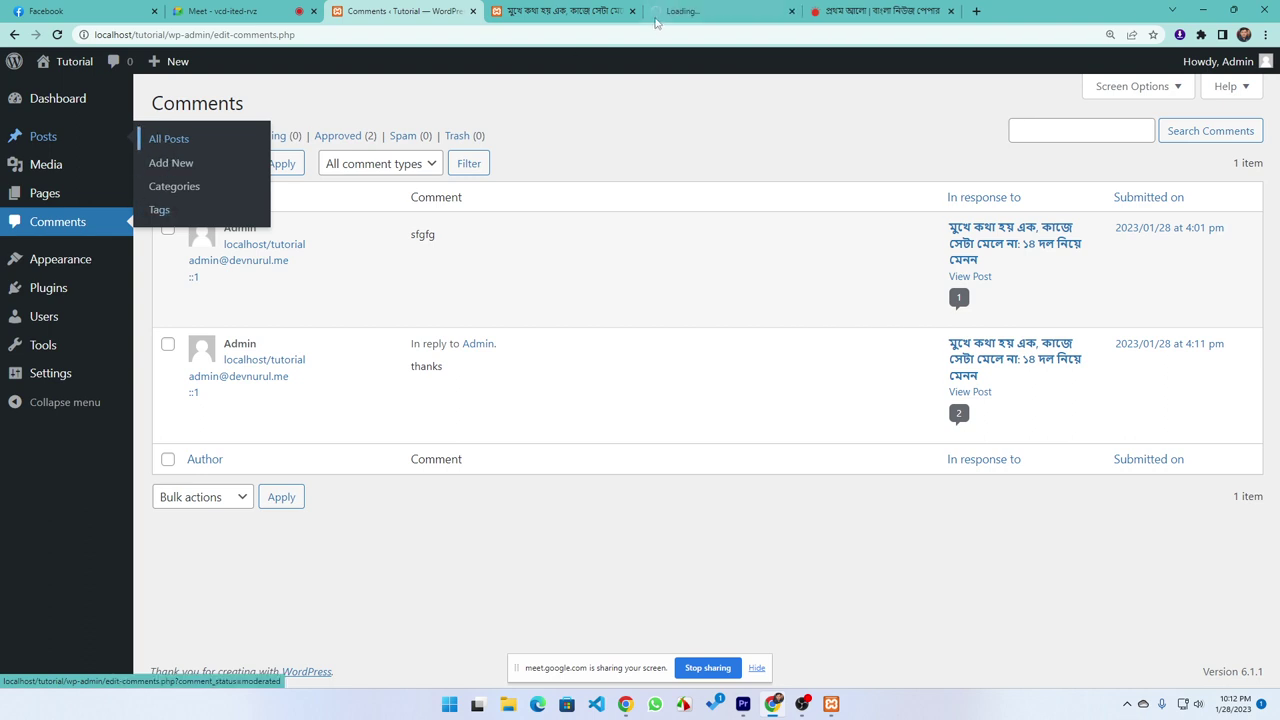
Start a new post and review its Discussion options in the sidebar
click(206, 110)
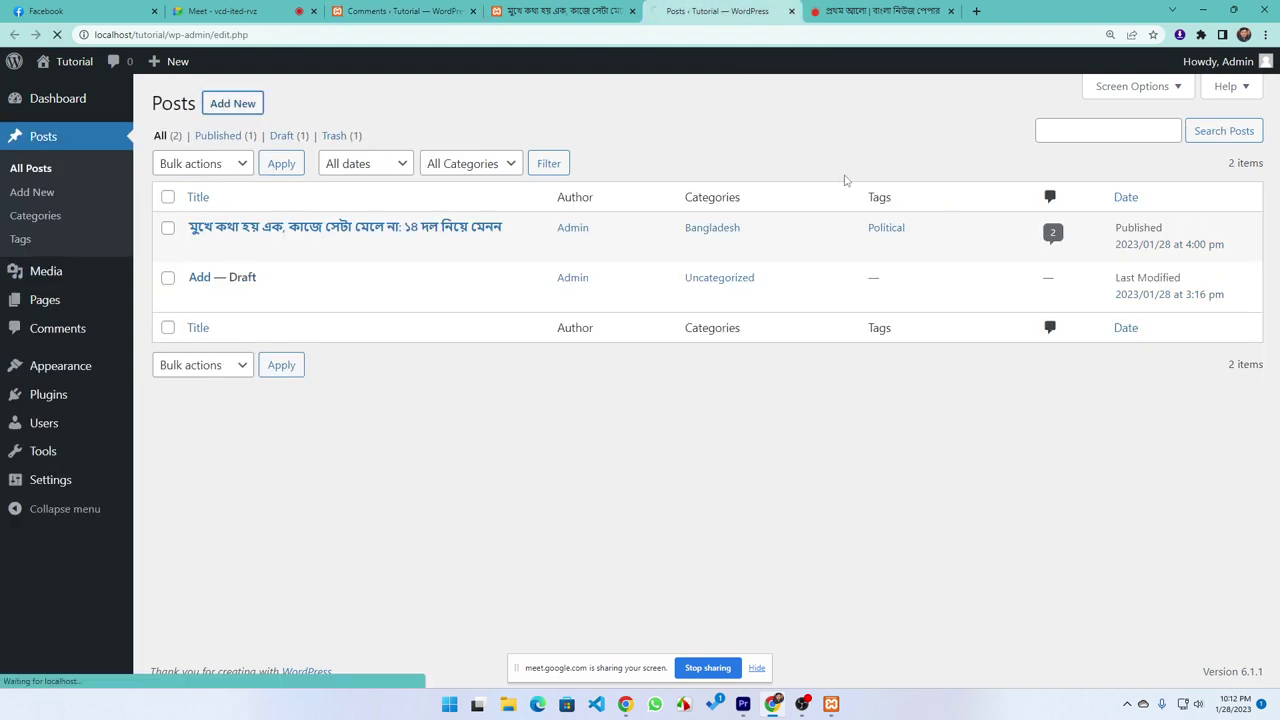
scroll(1114, 380, down, 5)
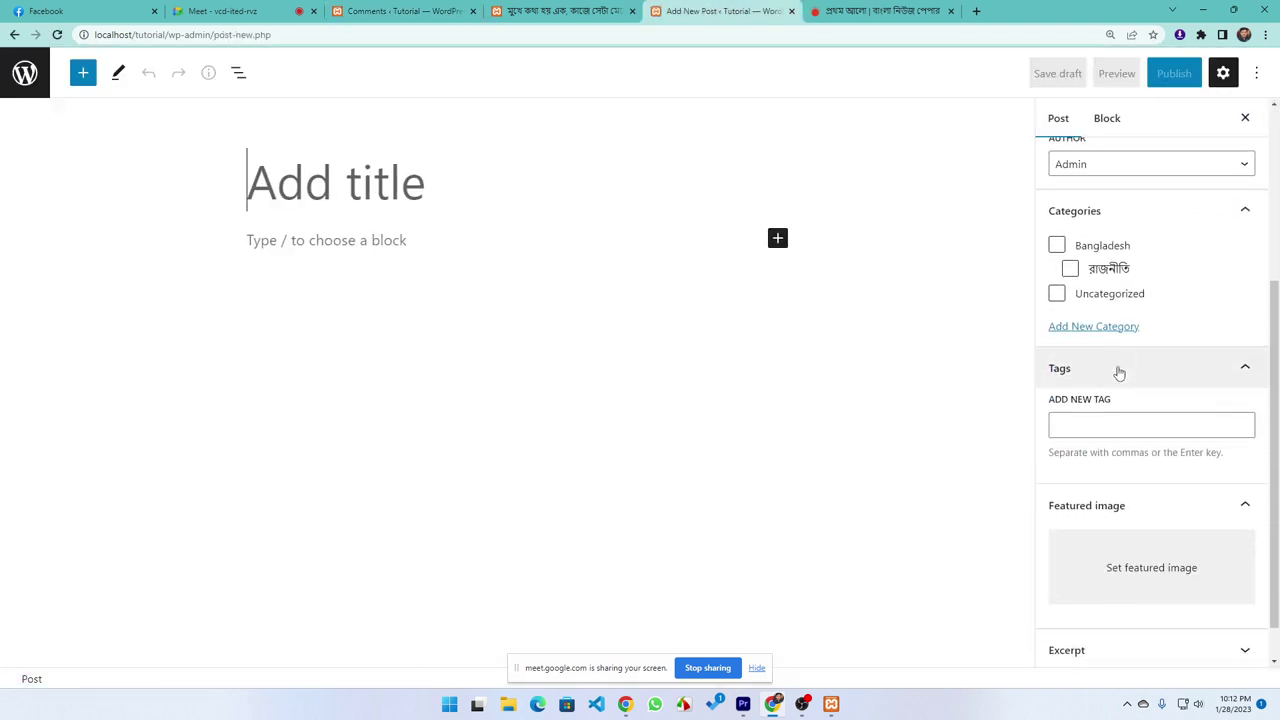
click(1103, 647)
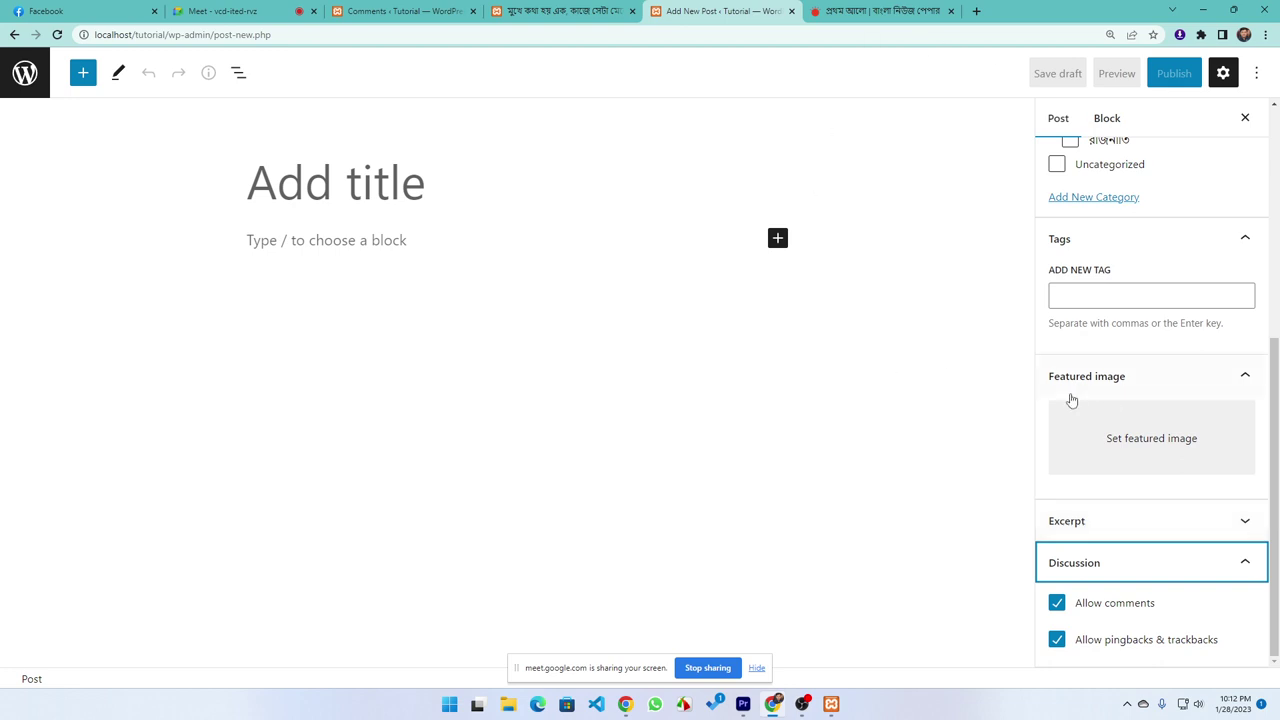
scroll(1080, 368, up, 4)
scroll(1115, 340, up, 1)
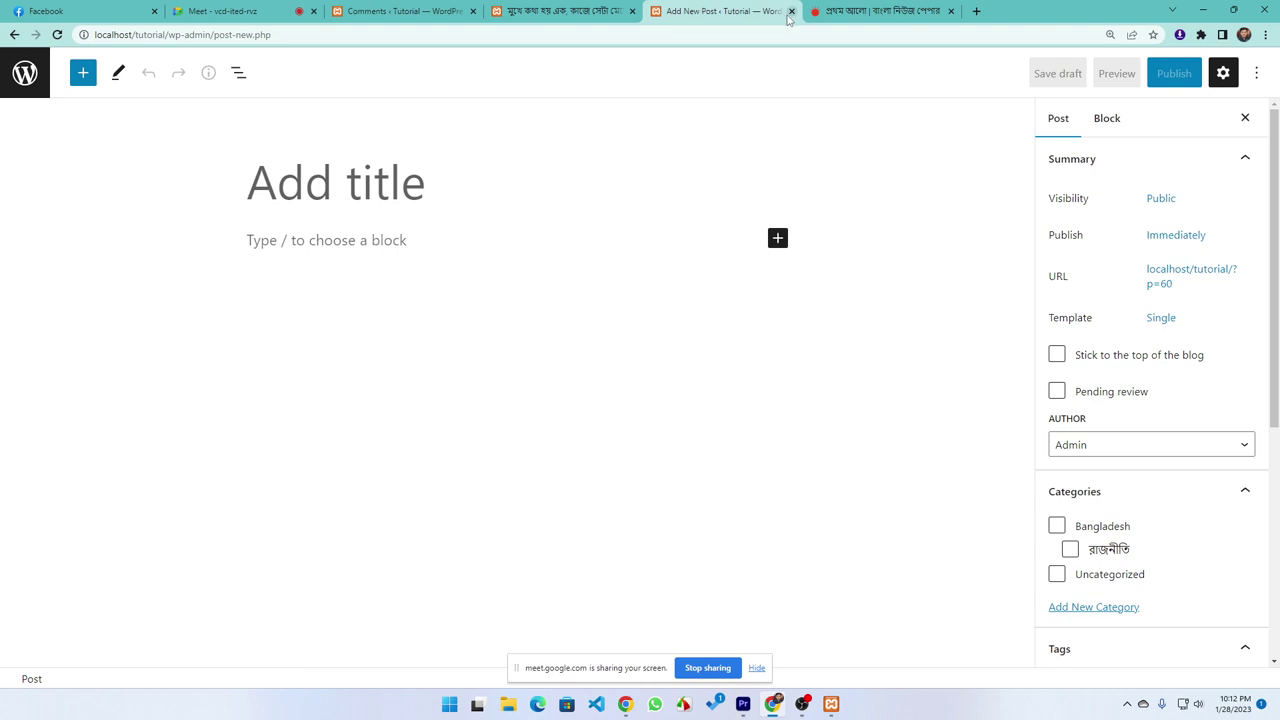
click(395, 11)
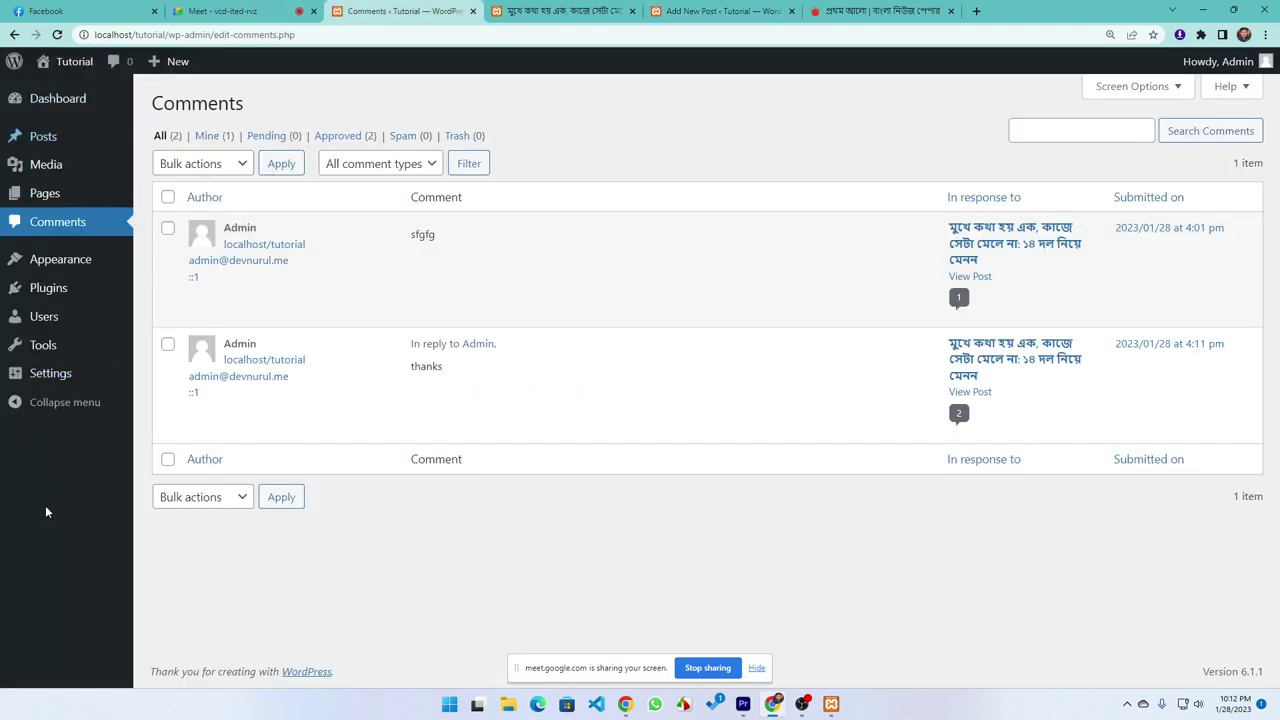
Filter comments by Pending, then Approved, and open Appearance > Themes
mouse_move(237, 258)
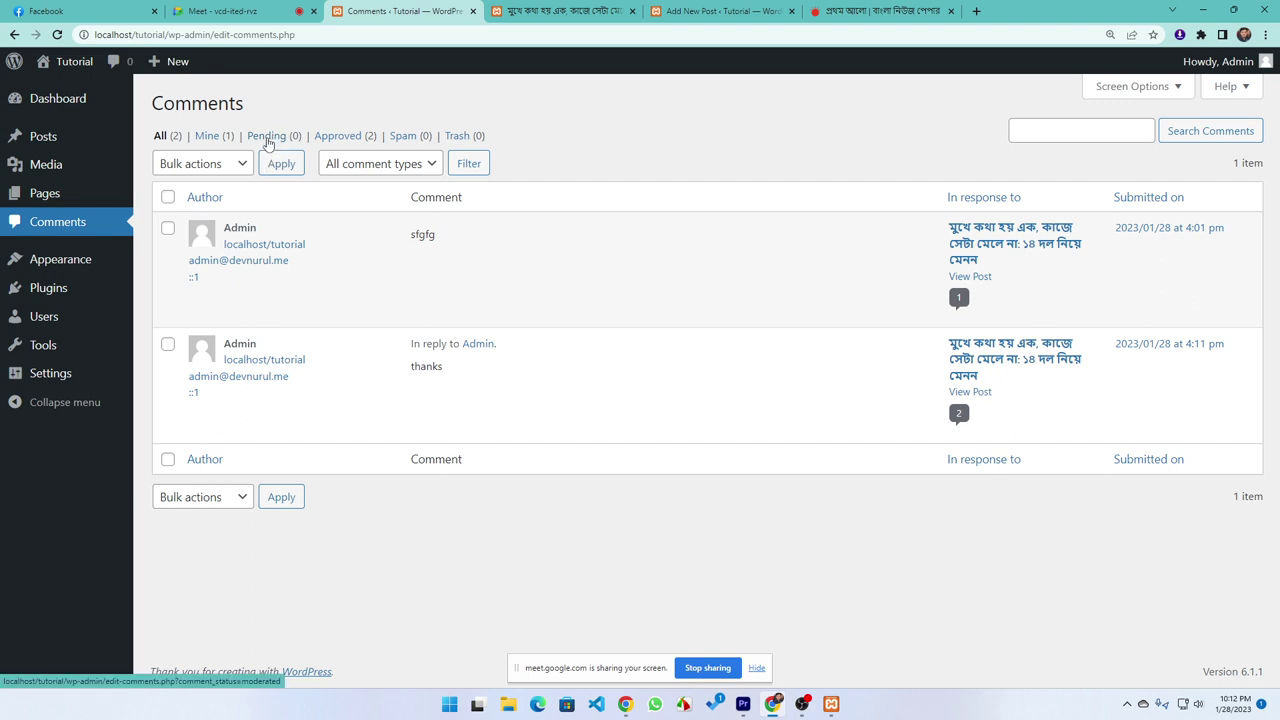
click(268, 138)
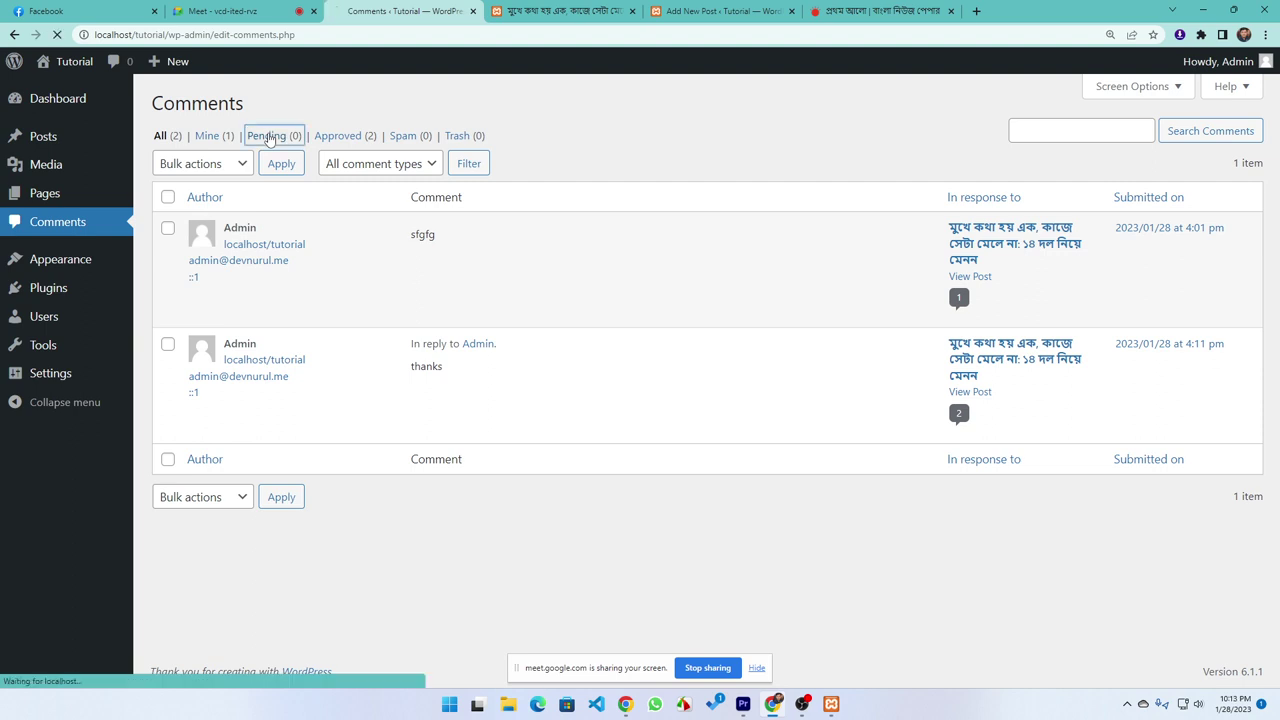
click(370, 138)
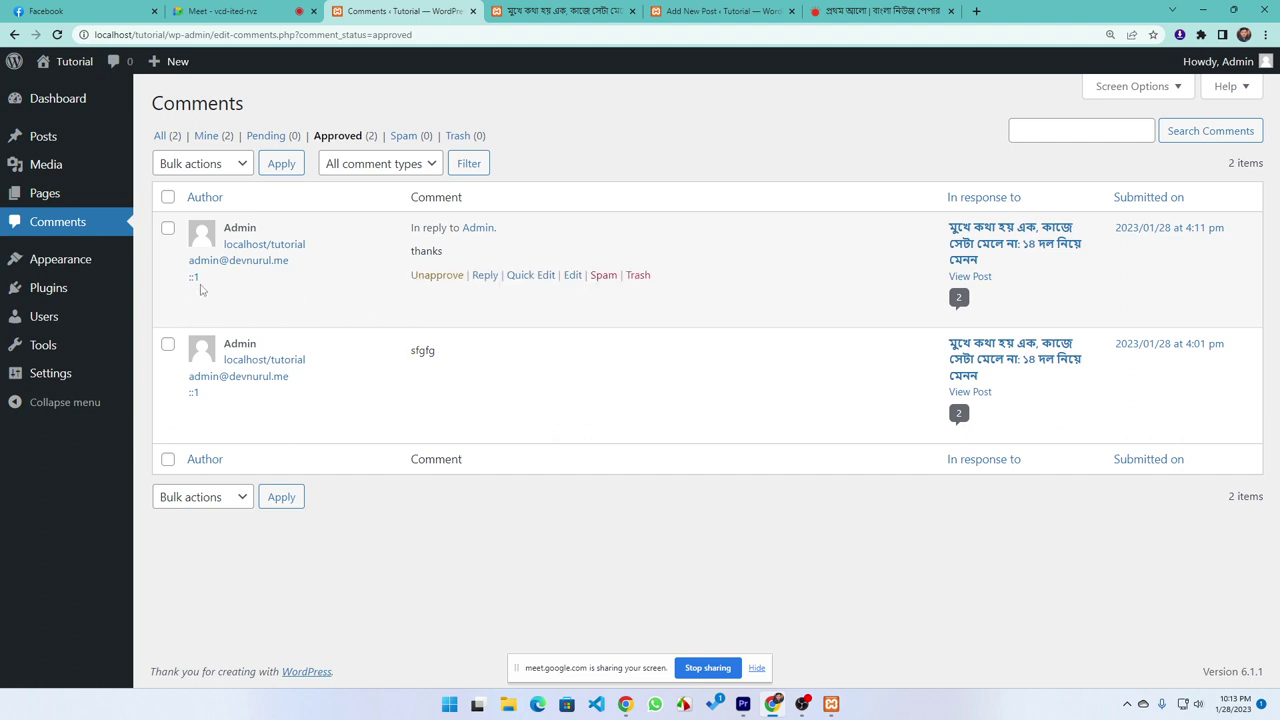
click(61, 274)
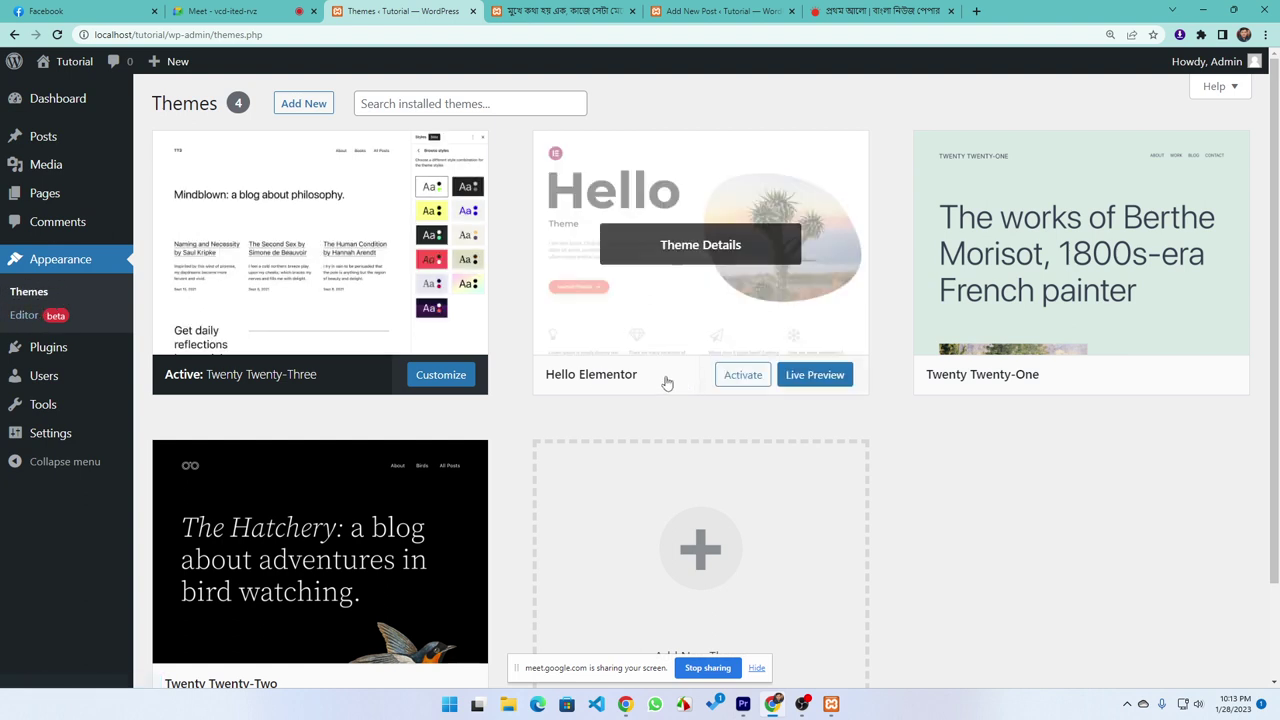
Activate the Hello Elementor theme
click(740, 374)
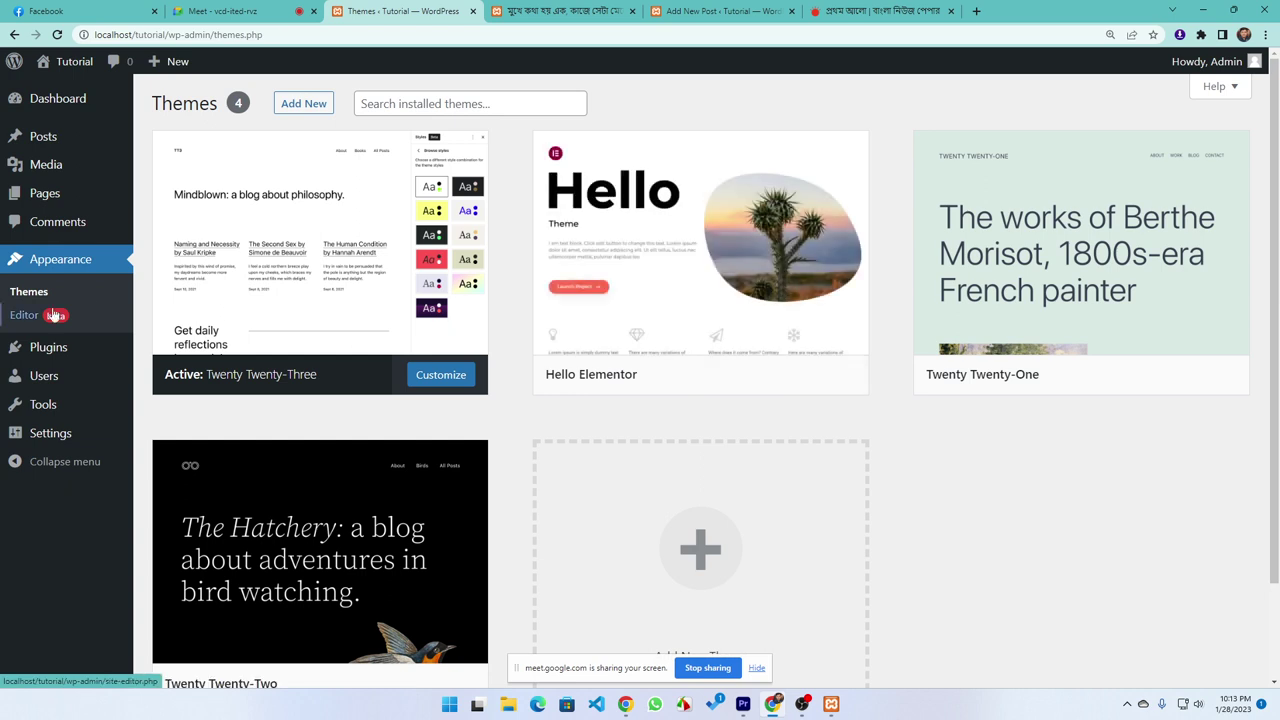
mouse_move(757, 386)
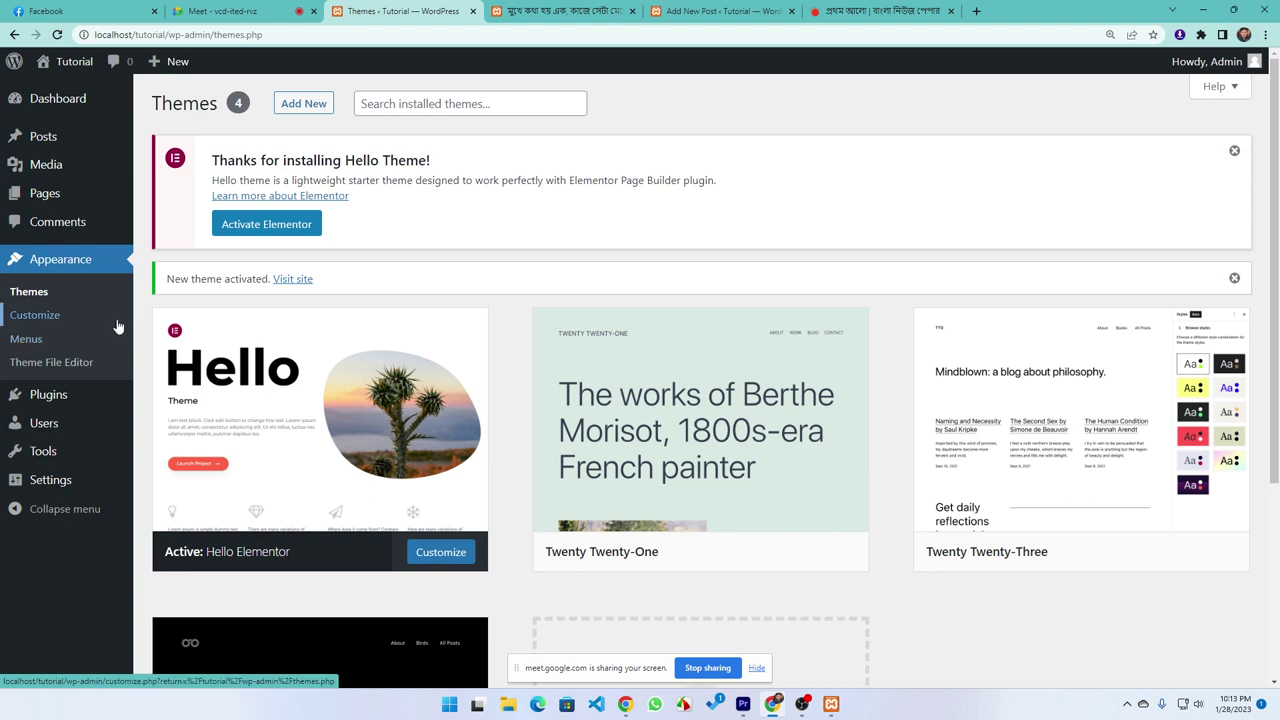
mouse_move(277, 360)
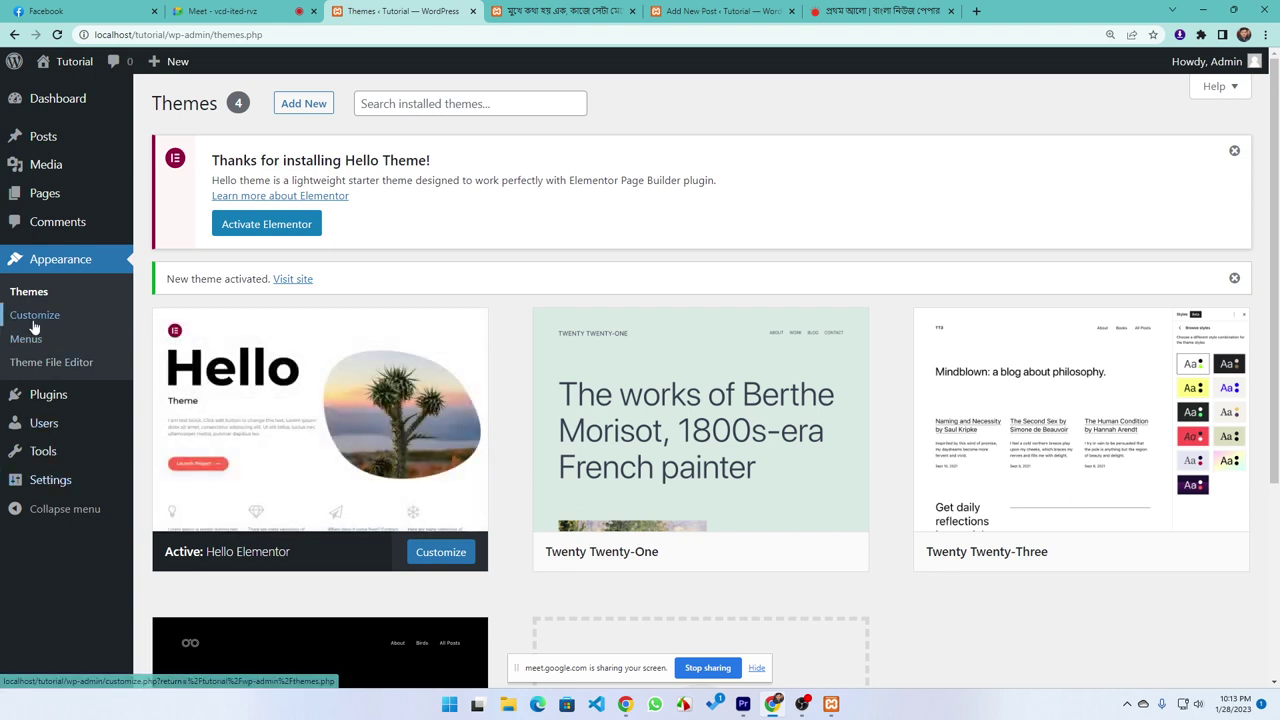
scroll(750, 490, down, 3)
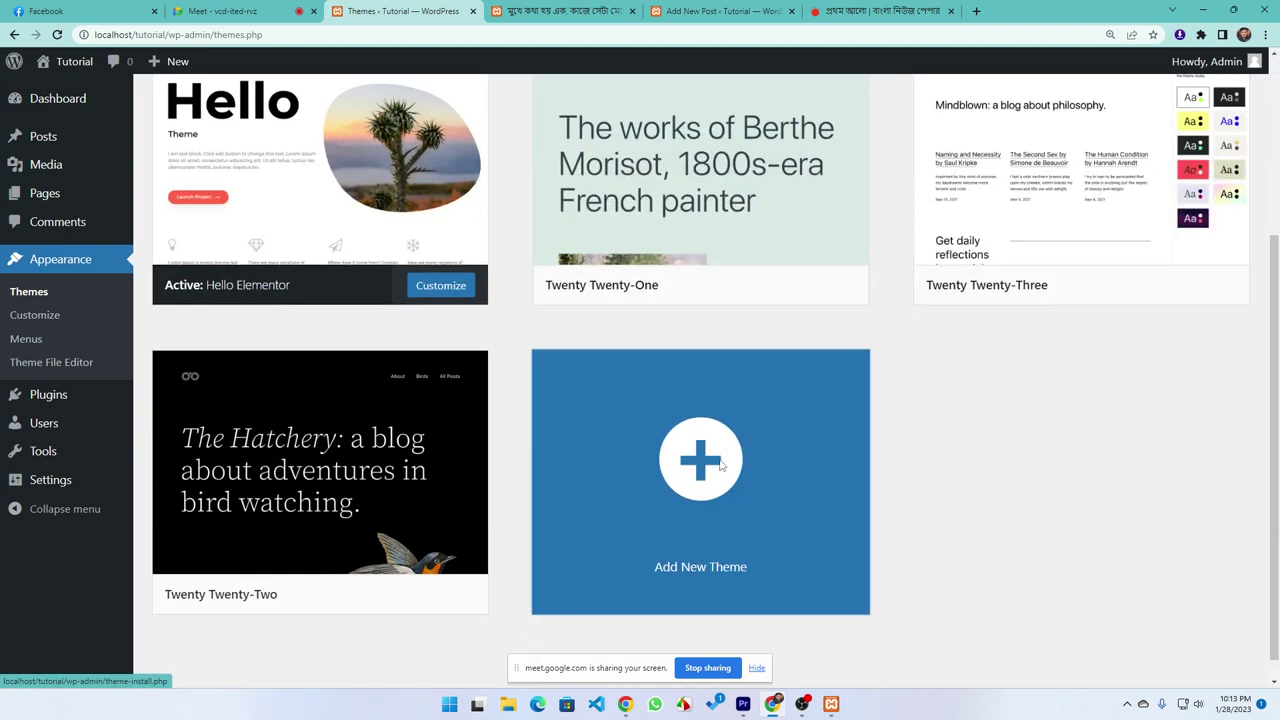
Visit Add New Theme, go back, and reactivate Twenty Twenty-Three
click(720, 468)
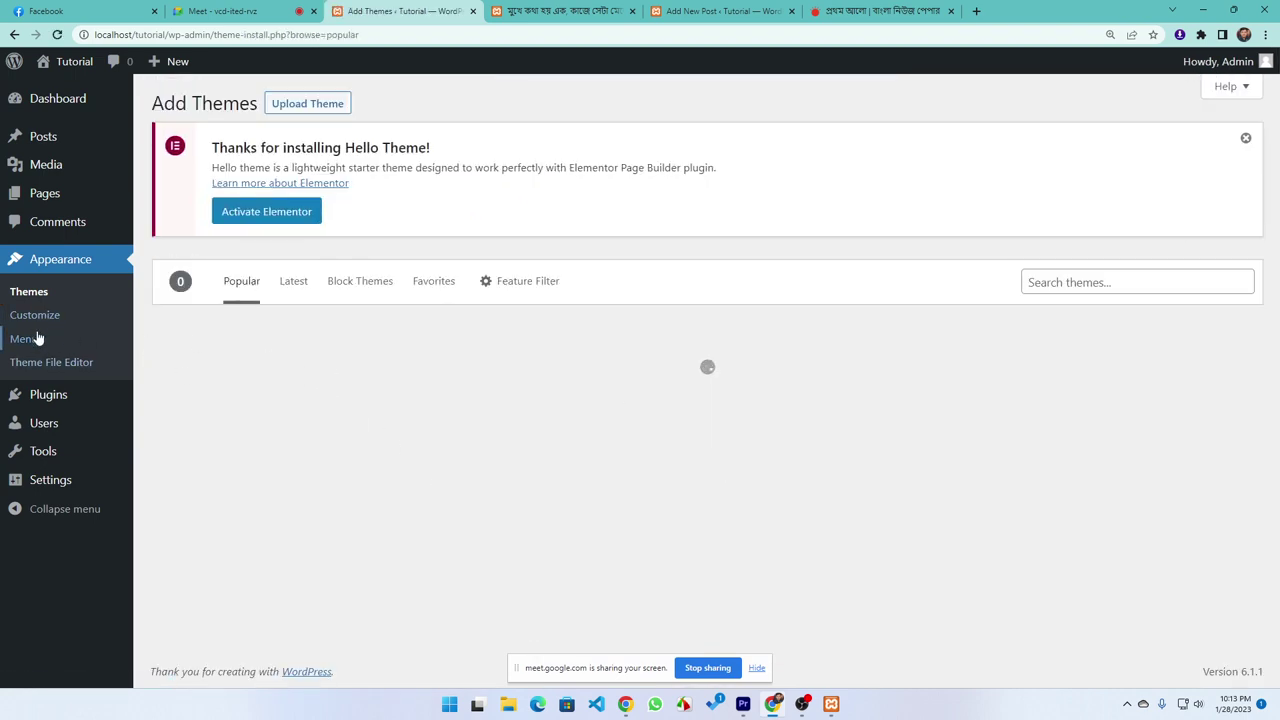
click(14, 34)
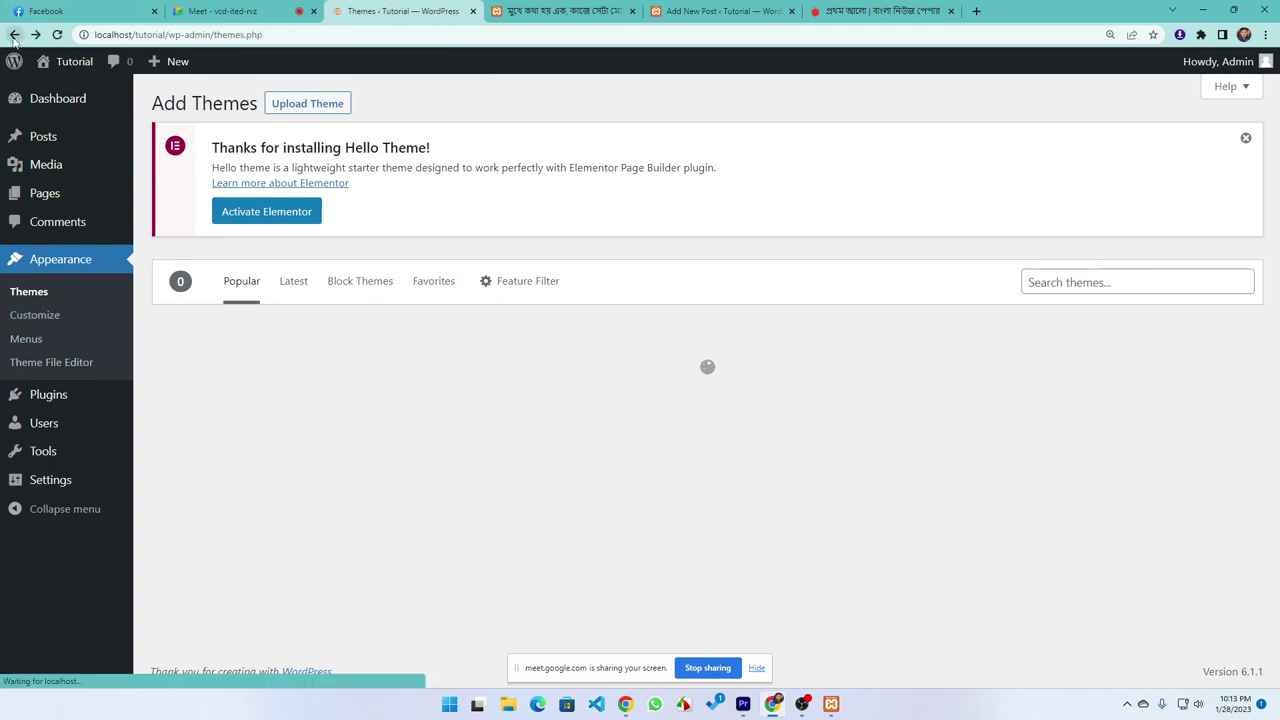
scroll(412, 405, up, 1)
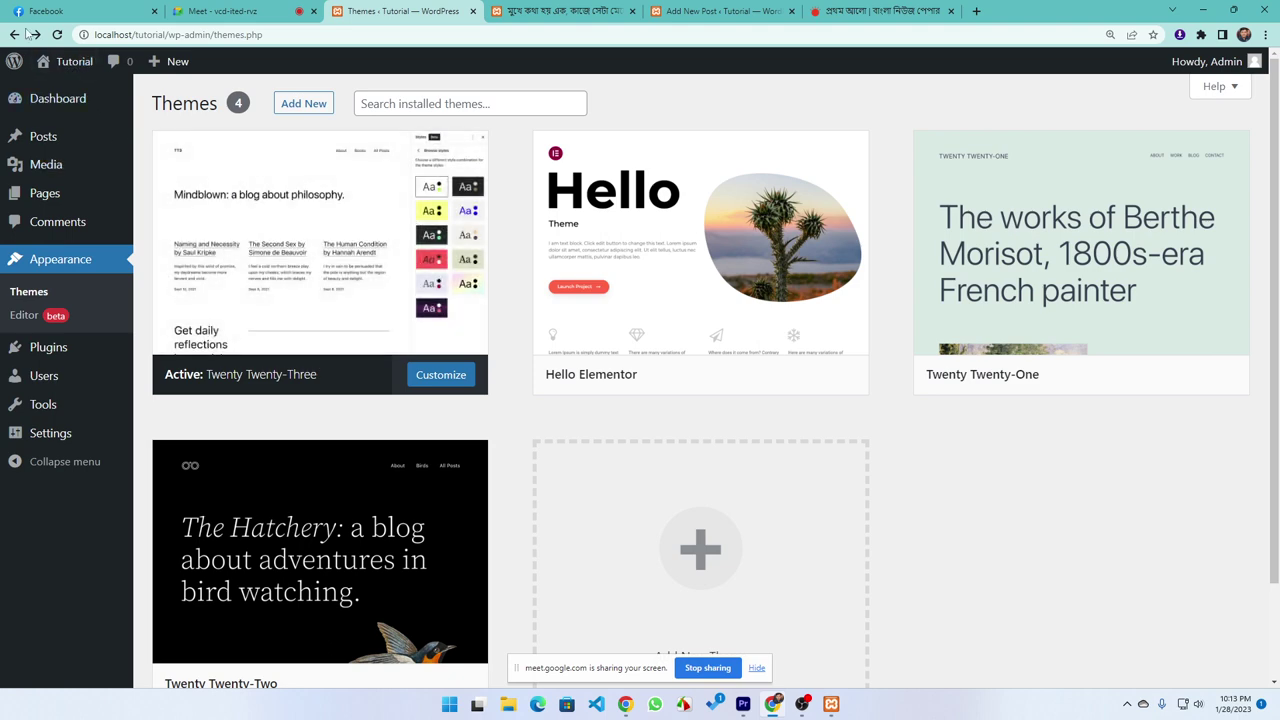
click(57, 34)
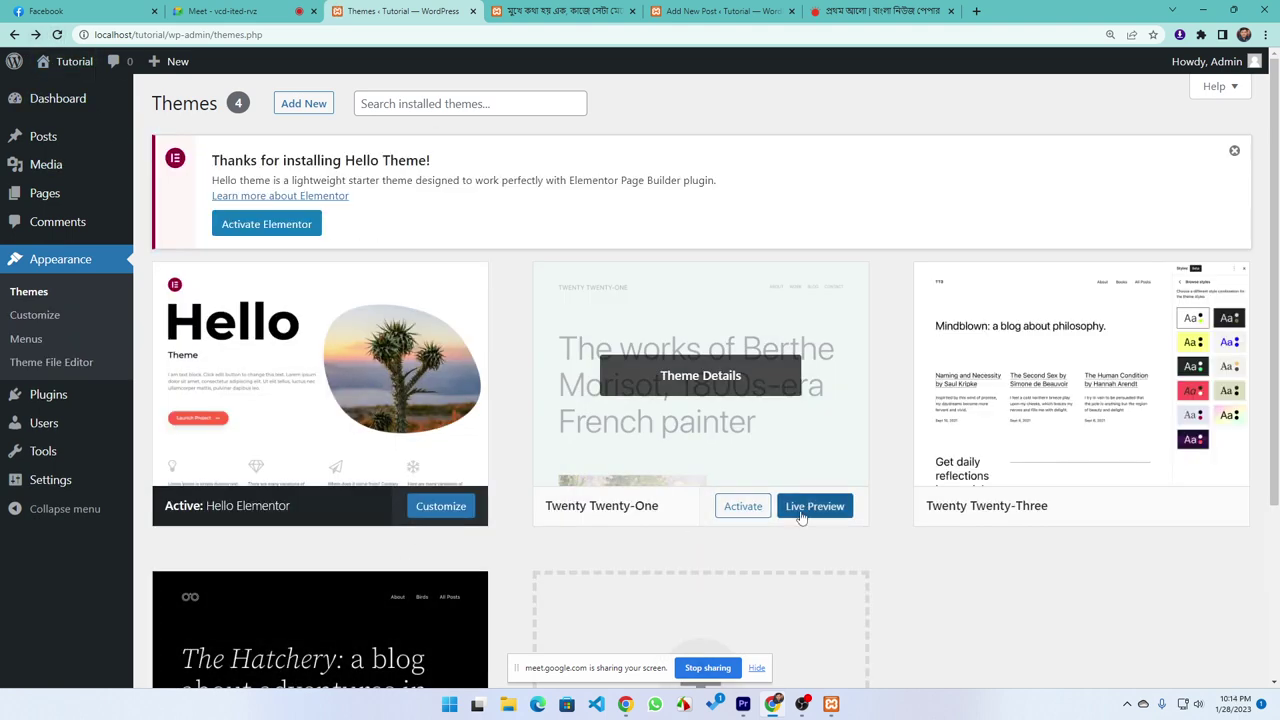
click(1210, 512)
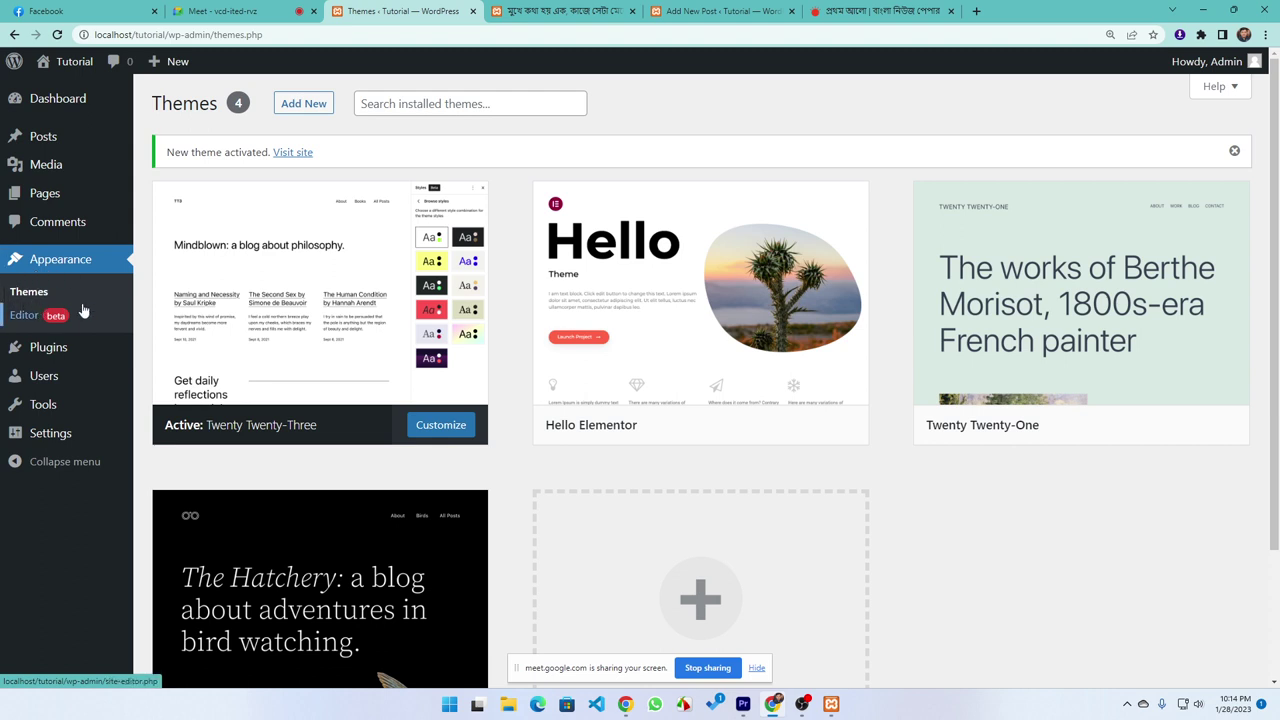
click(69, 355)
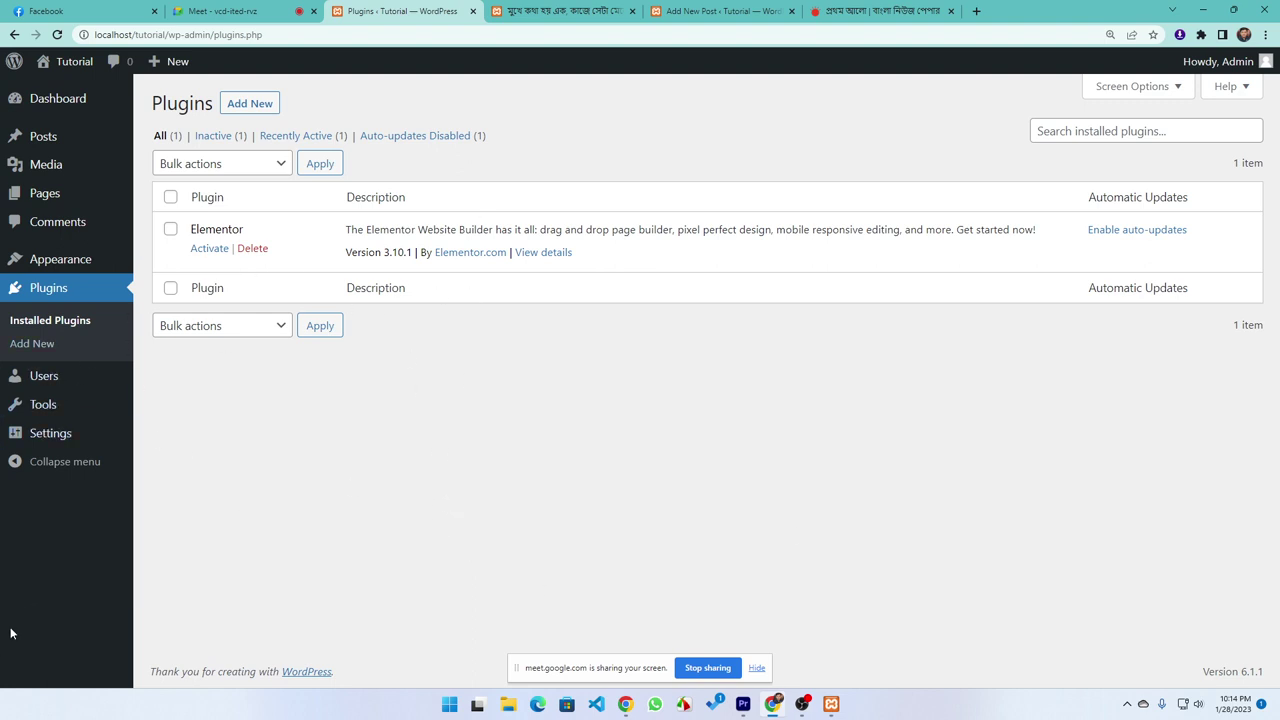
Open All Users to see the lone administrator account with 1 post
click(42, 376)
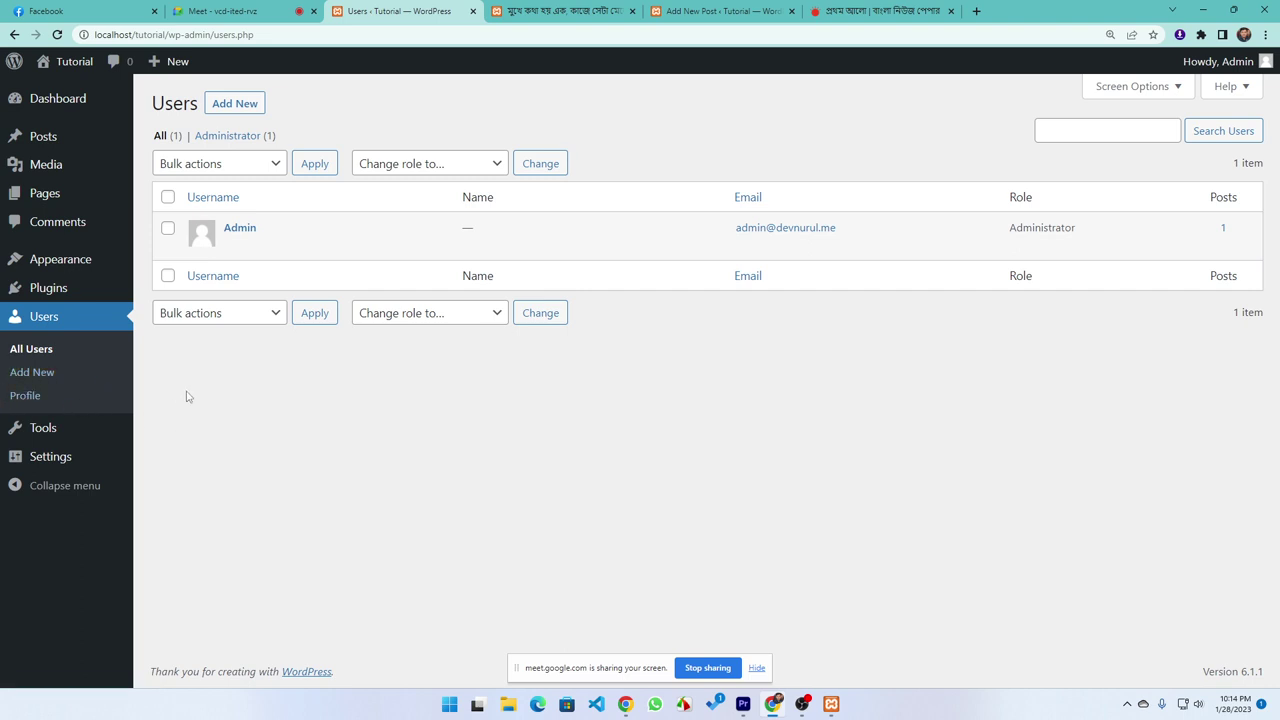
mouse_move(1240, 68)
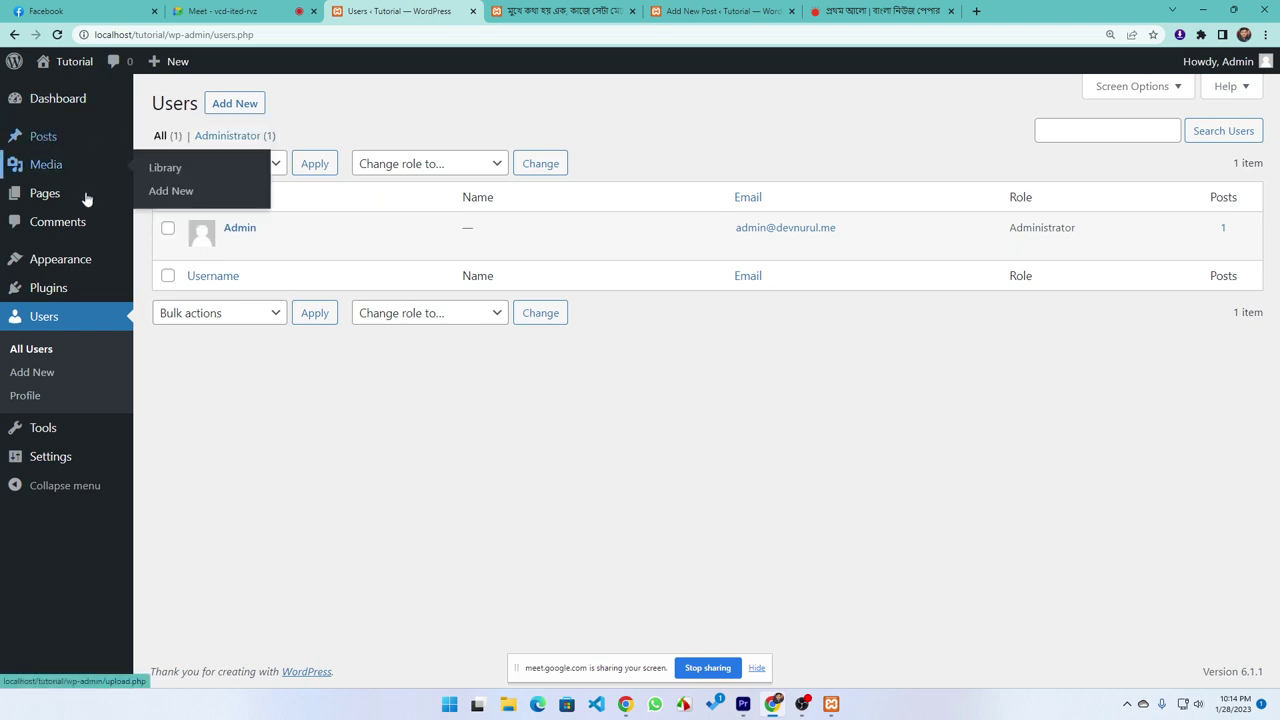
mouse_move(225, 235)
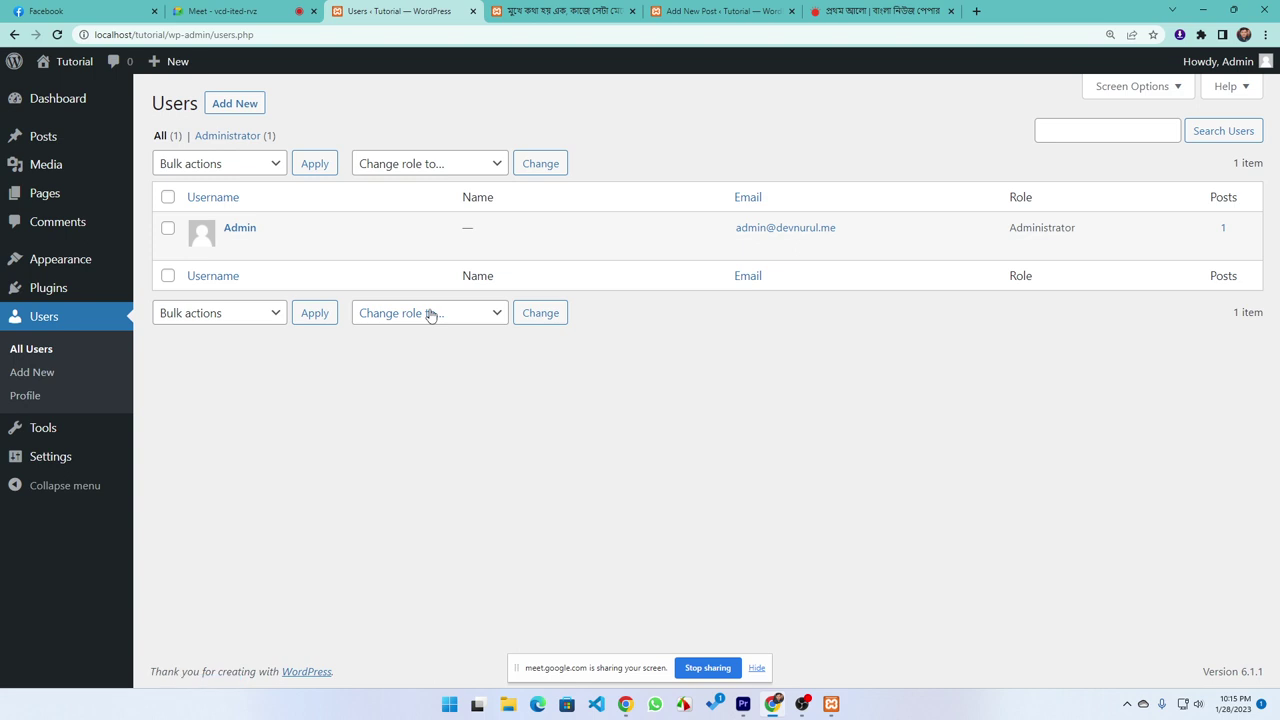
Add a new Subscriber user with a username, suggested email and the generated password
click(233, 105)
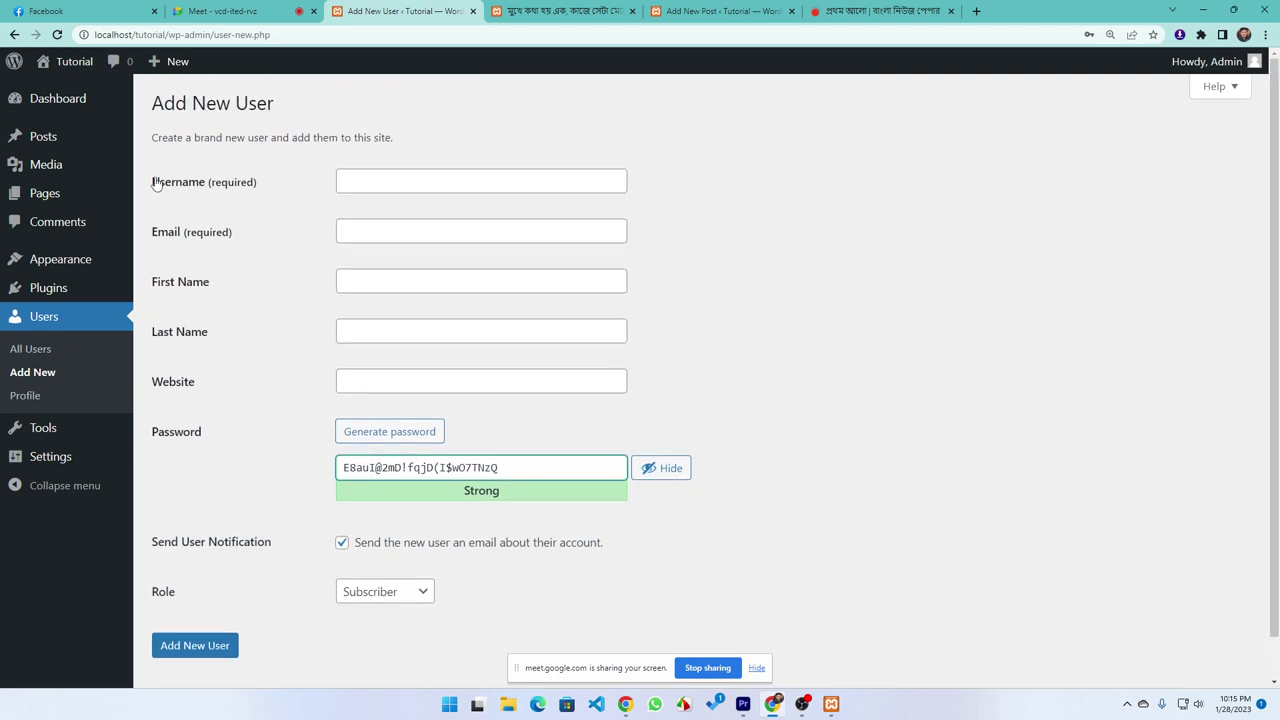
click(384, 179)
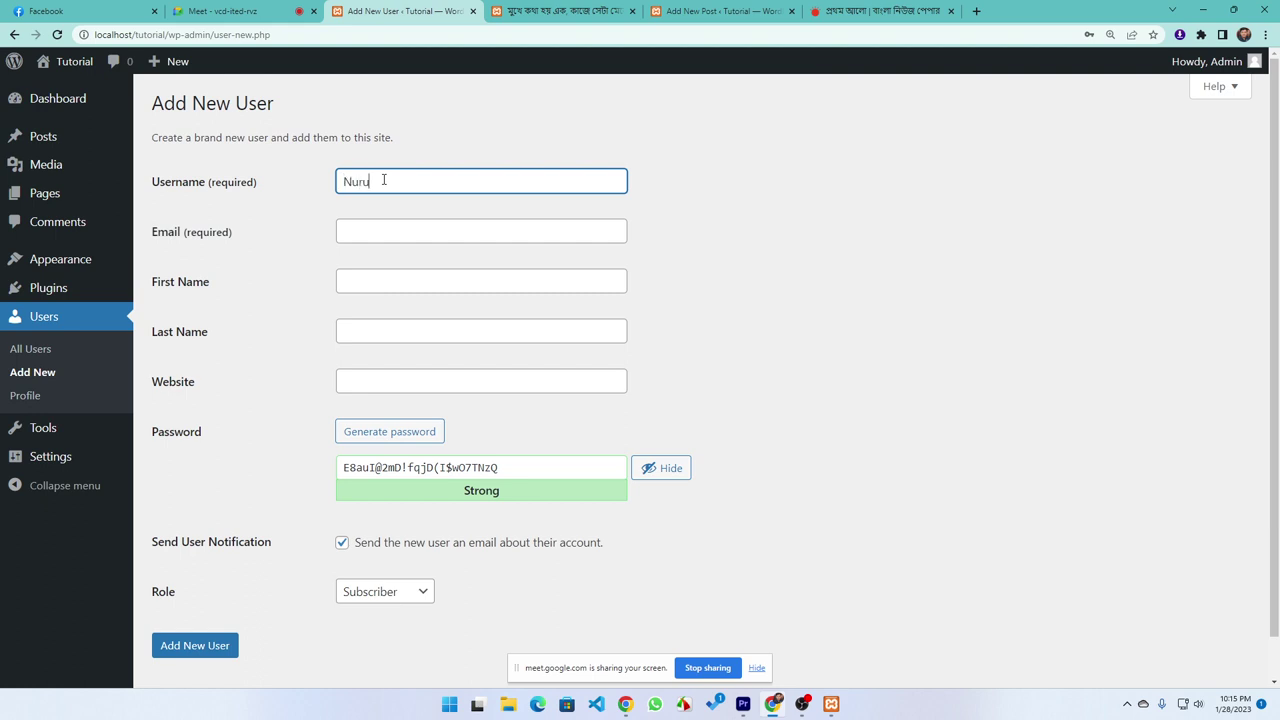
click(382, 239)
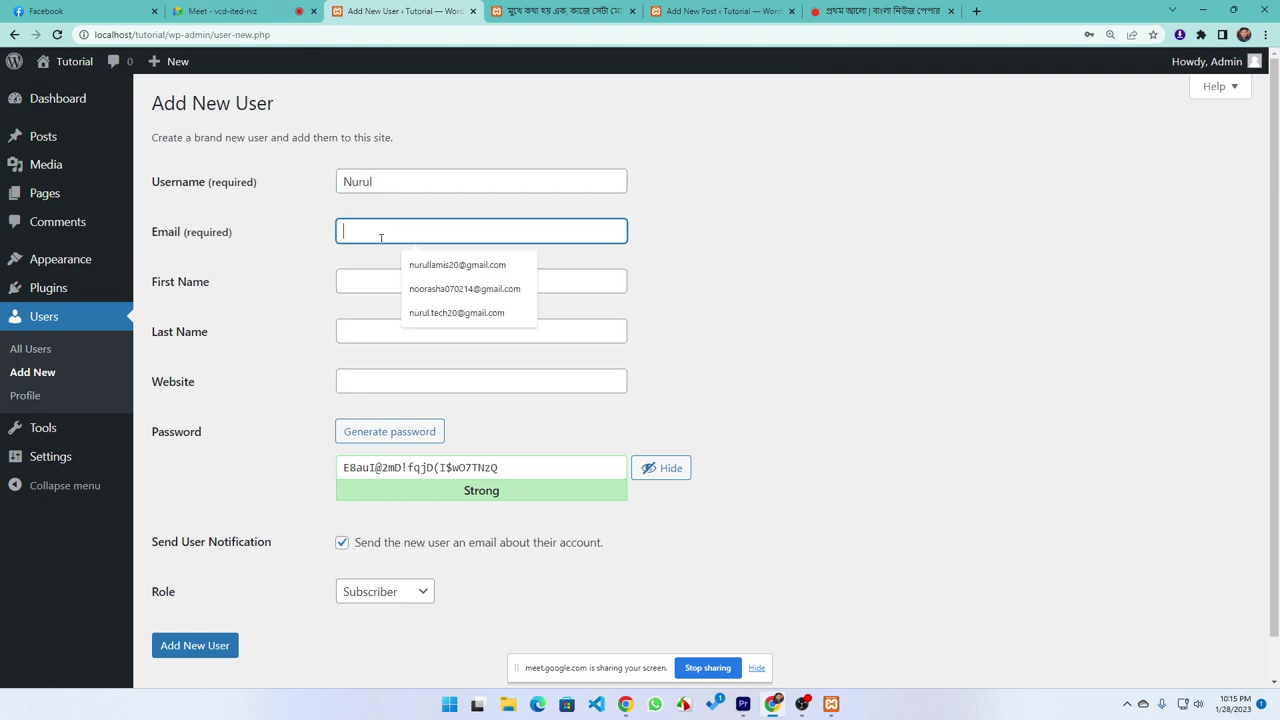
click(455, 292)
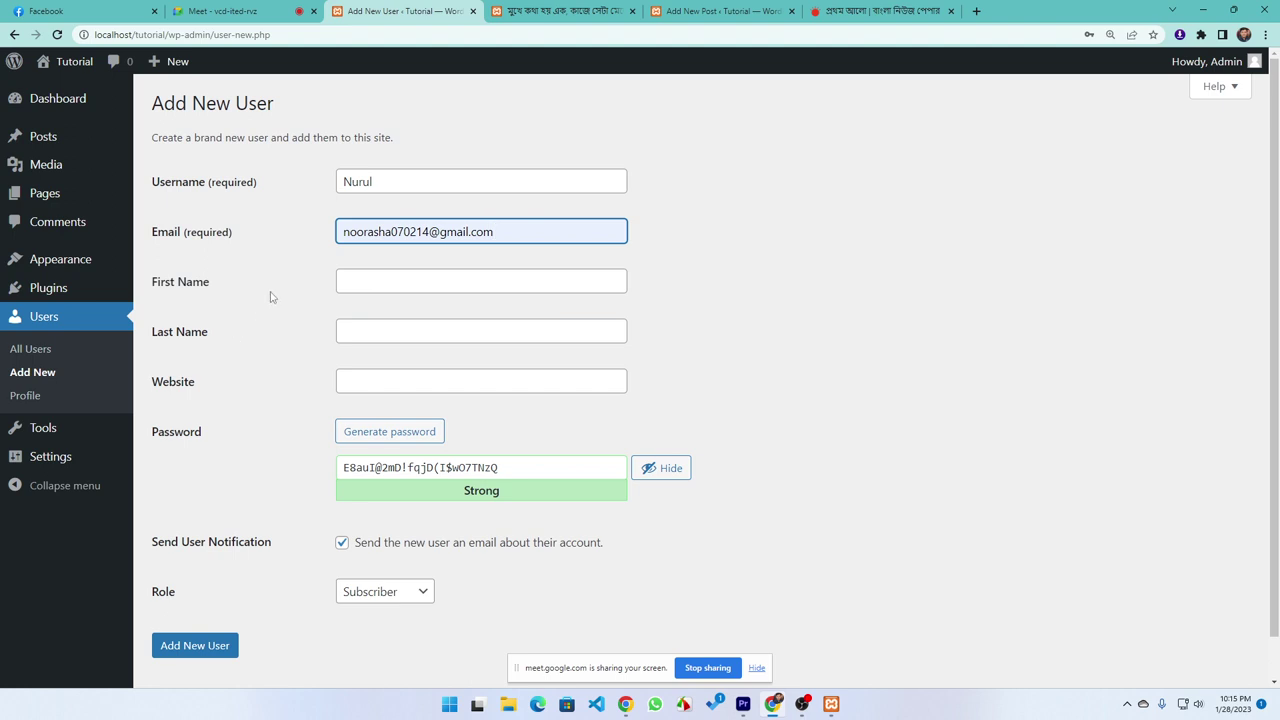
scroll(222, 268, down, 1)
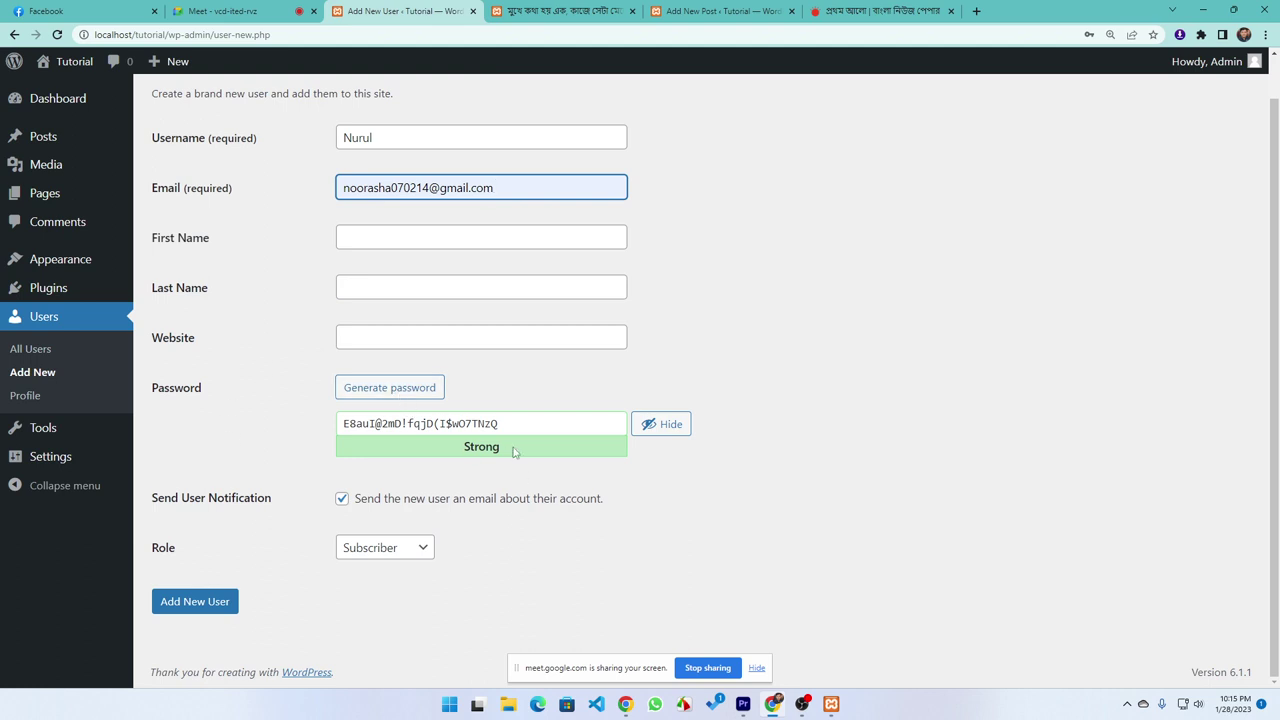
drag(523, 432, 313, 442)
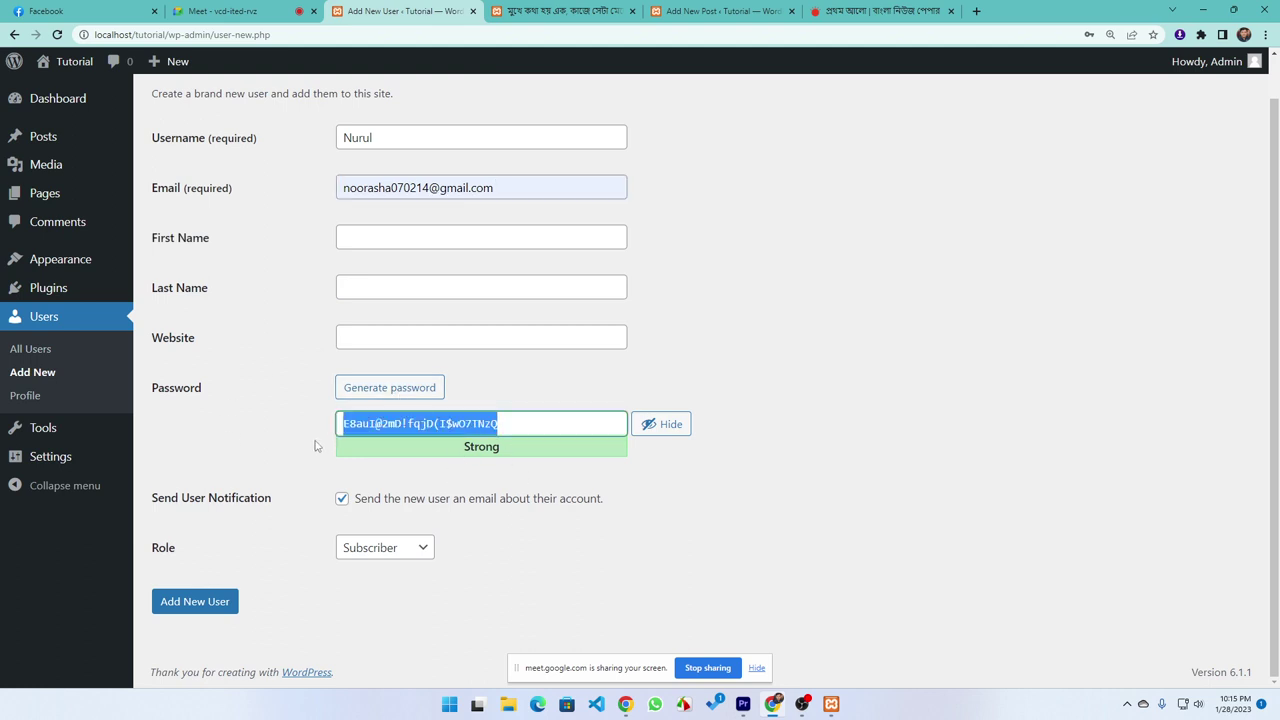
click(270, 463)
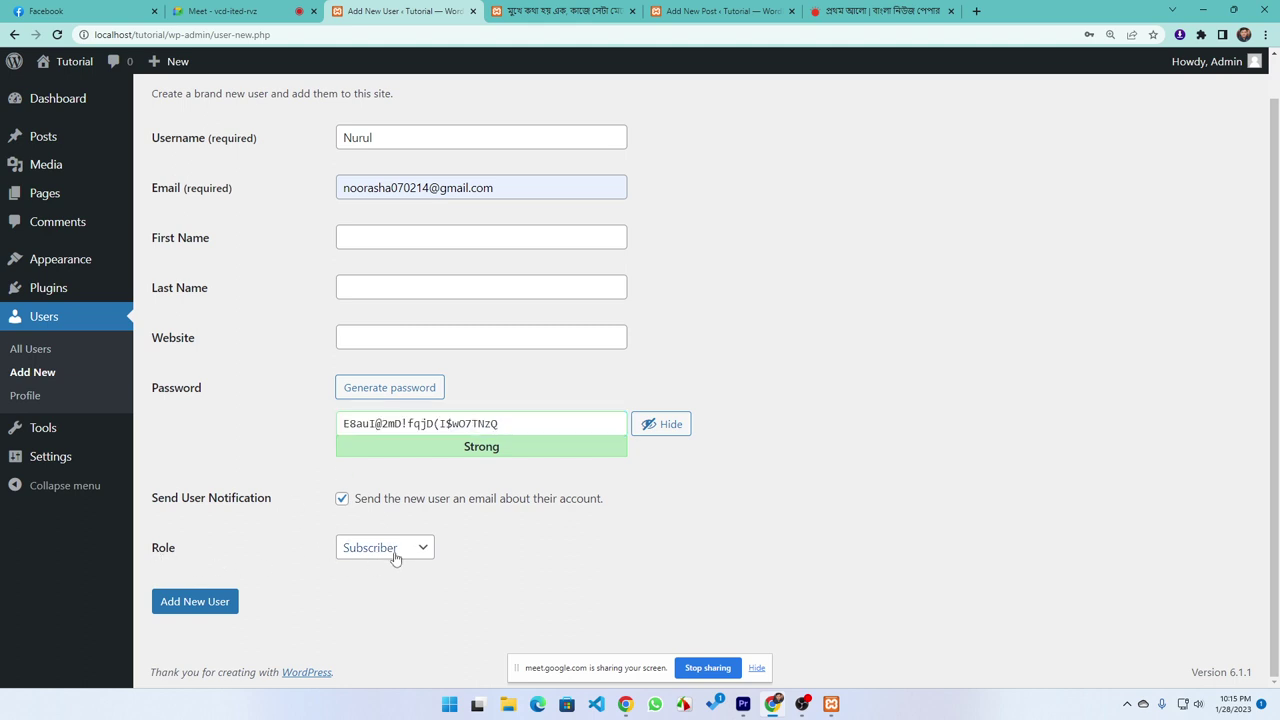
click(195, 607)
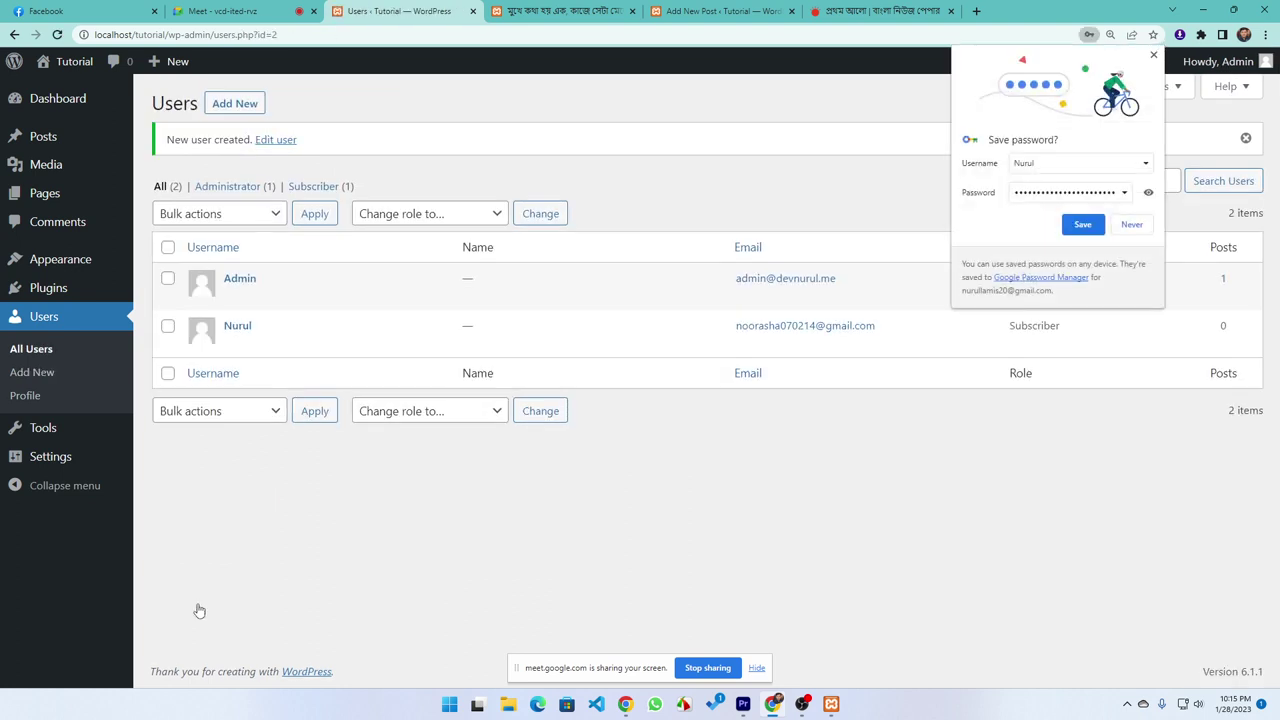
Save the new user's password in Chrome and open a Guest browsing window
click(1082, 225)
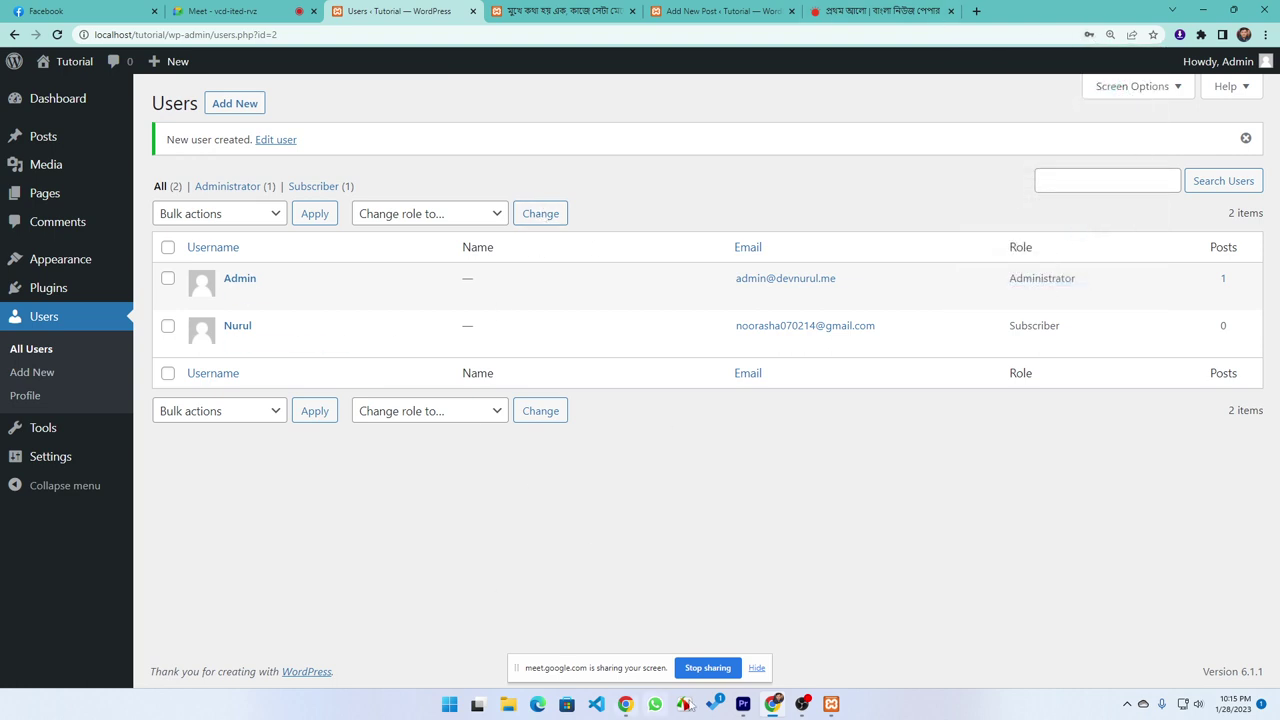
click(1244, 35)
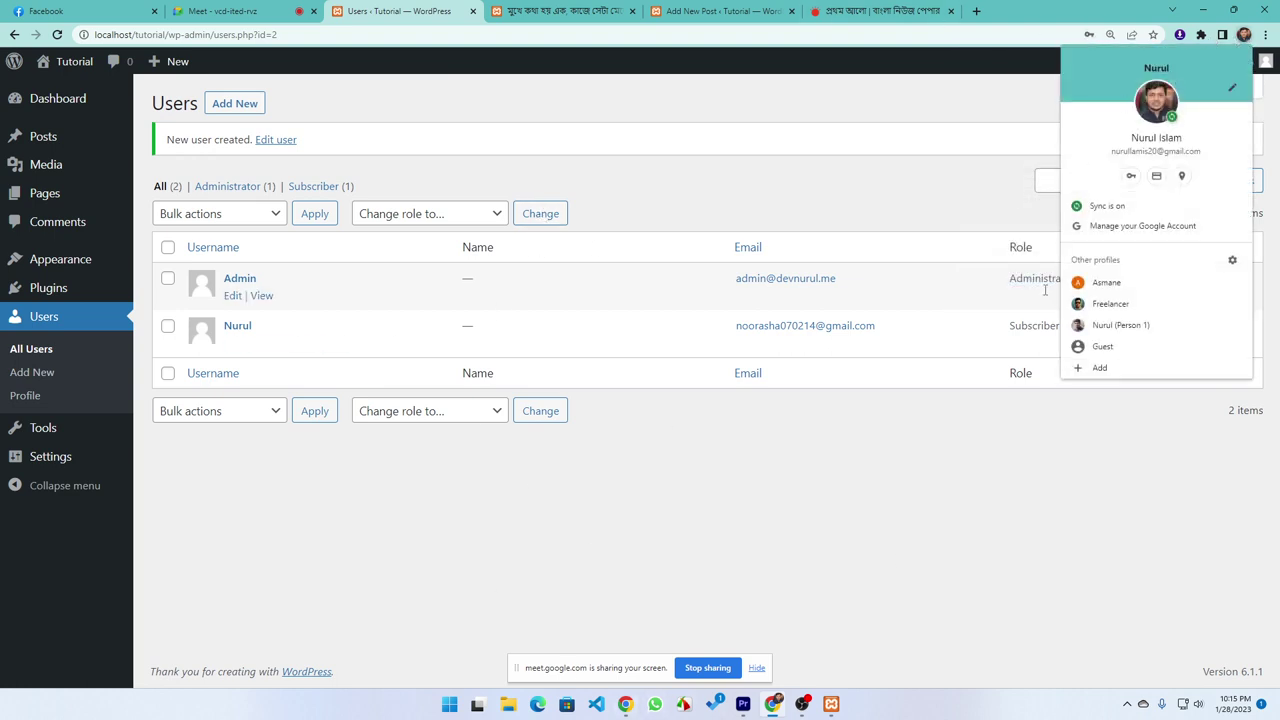
click(1103, 347)
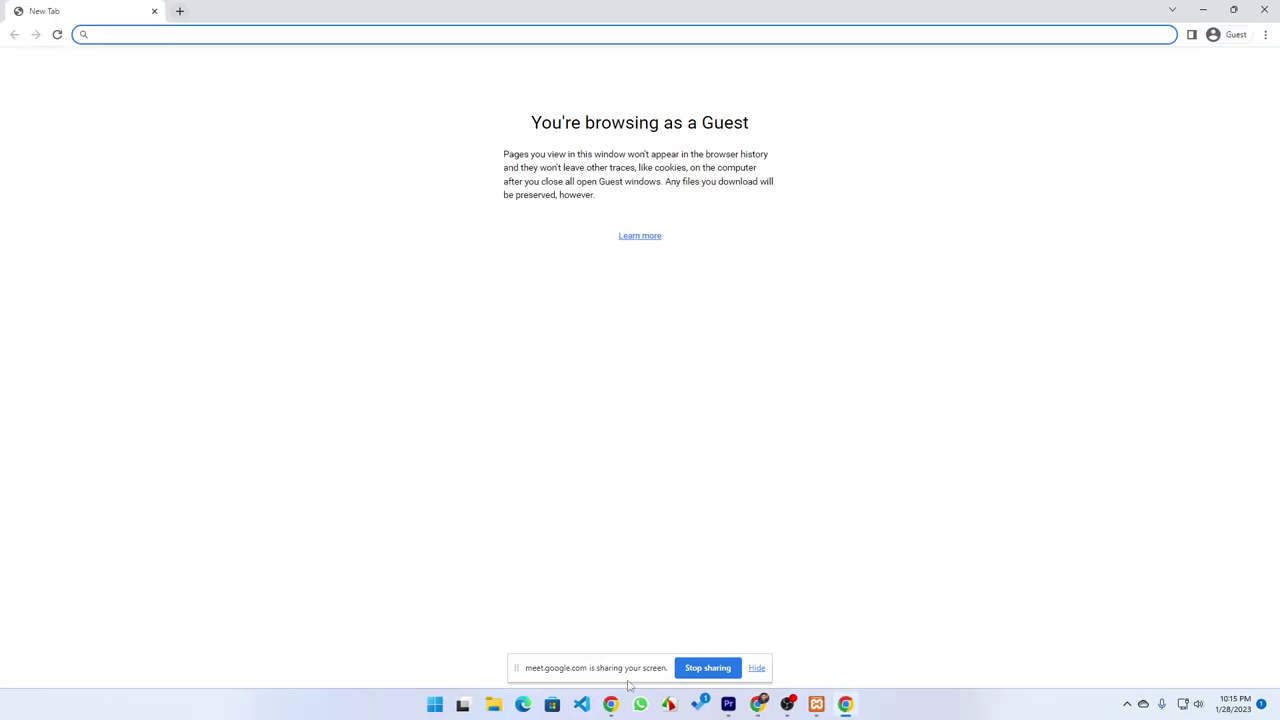
Load localhost/tutorial in the guest window, then go to localhost/tutorial/wp-admin
text(loc)
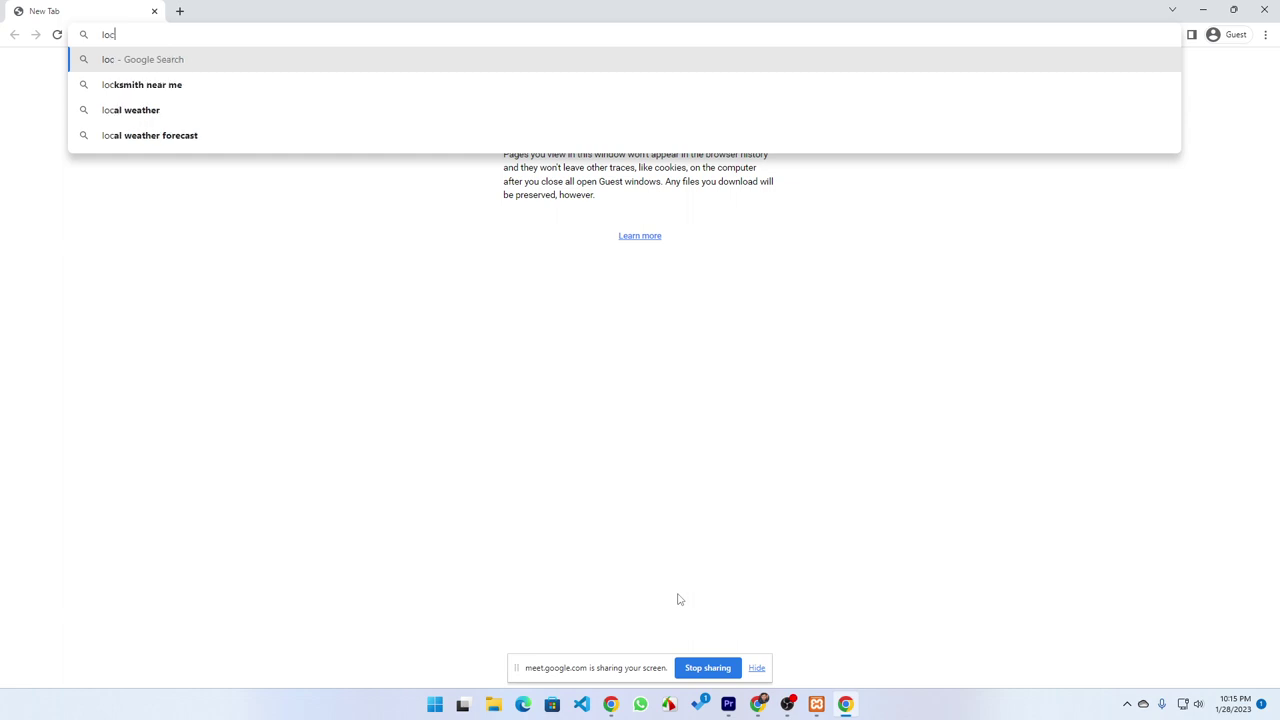
text(alhos)
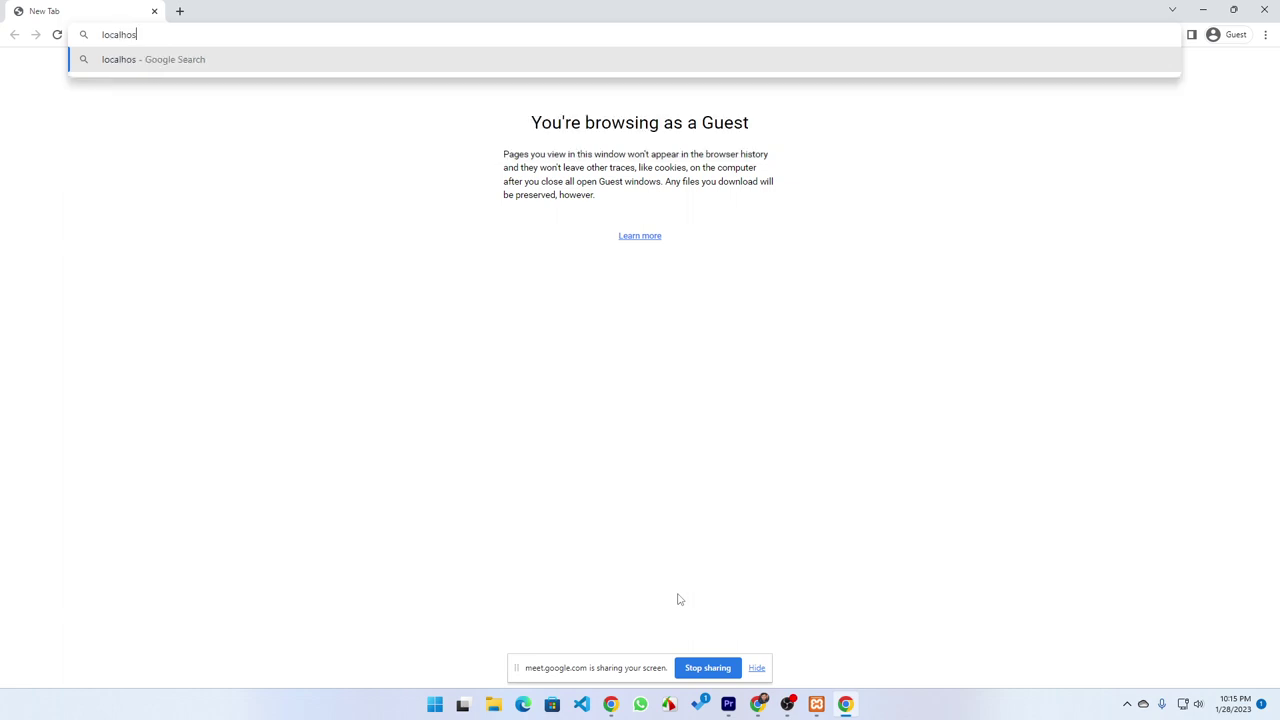
text(t/tu)
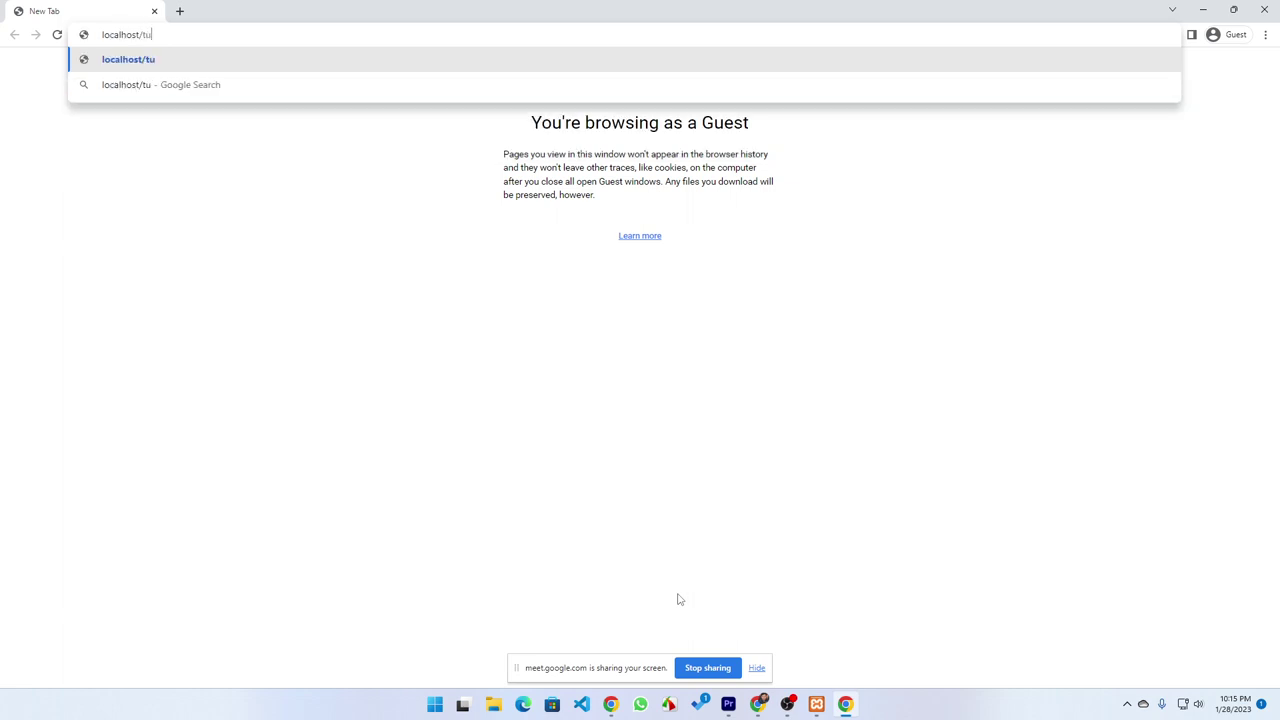
text(torial)
key(Return)
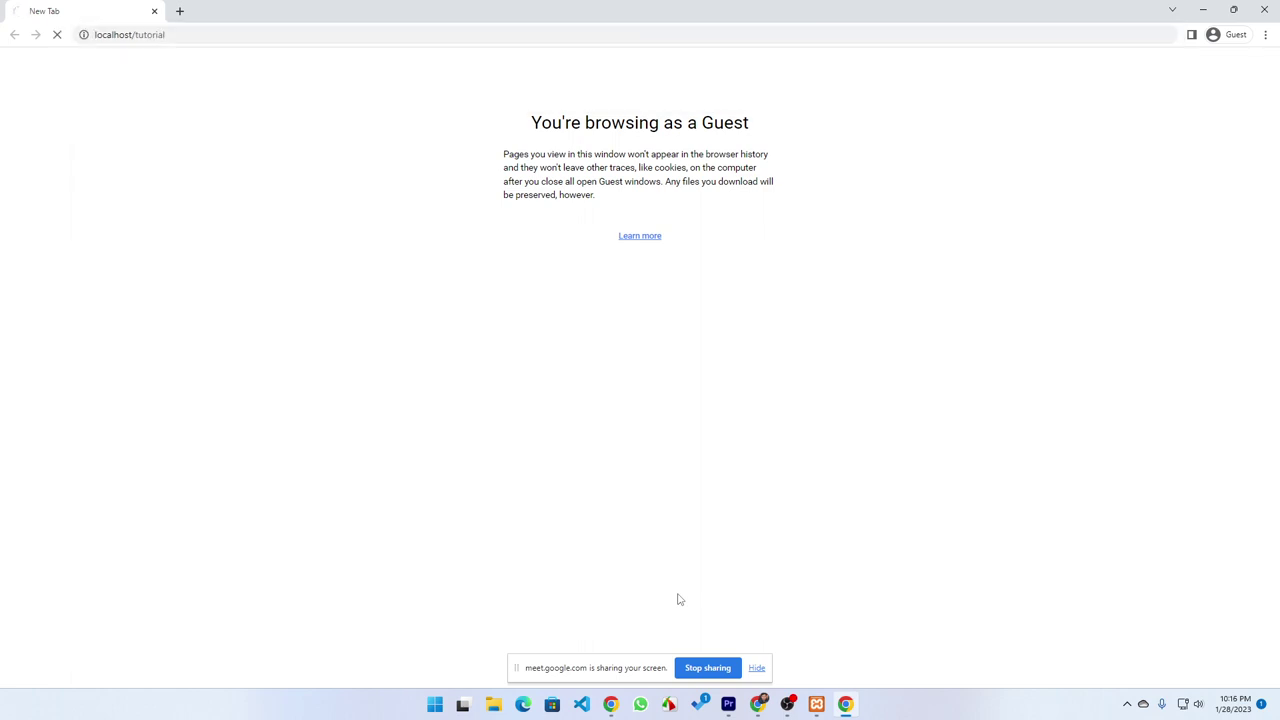
click(206, 37)
text(wp-a)
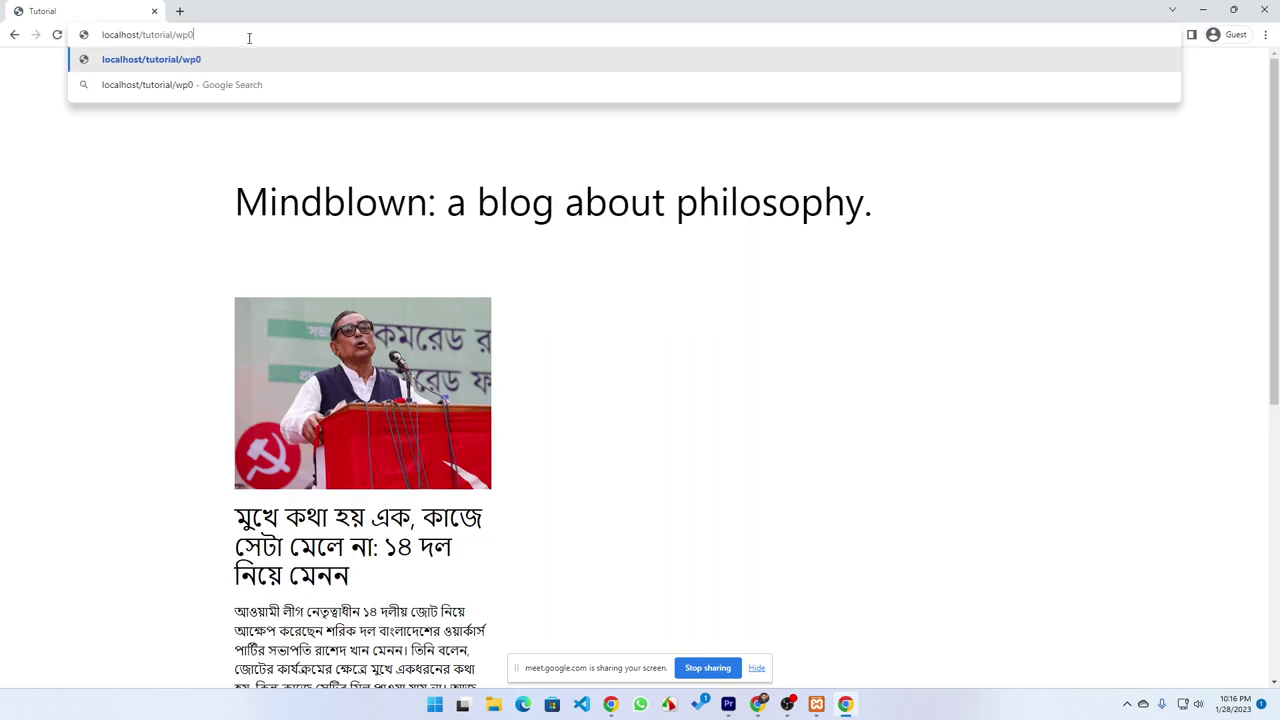
text(dmin)
key(Return)
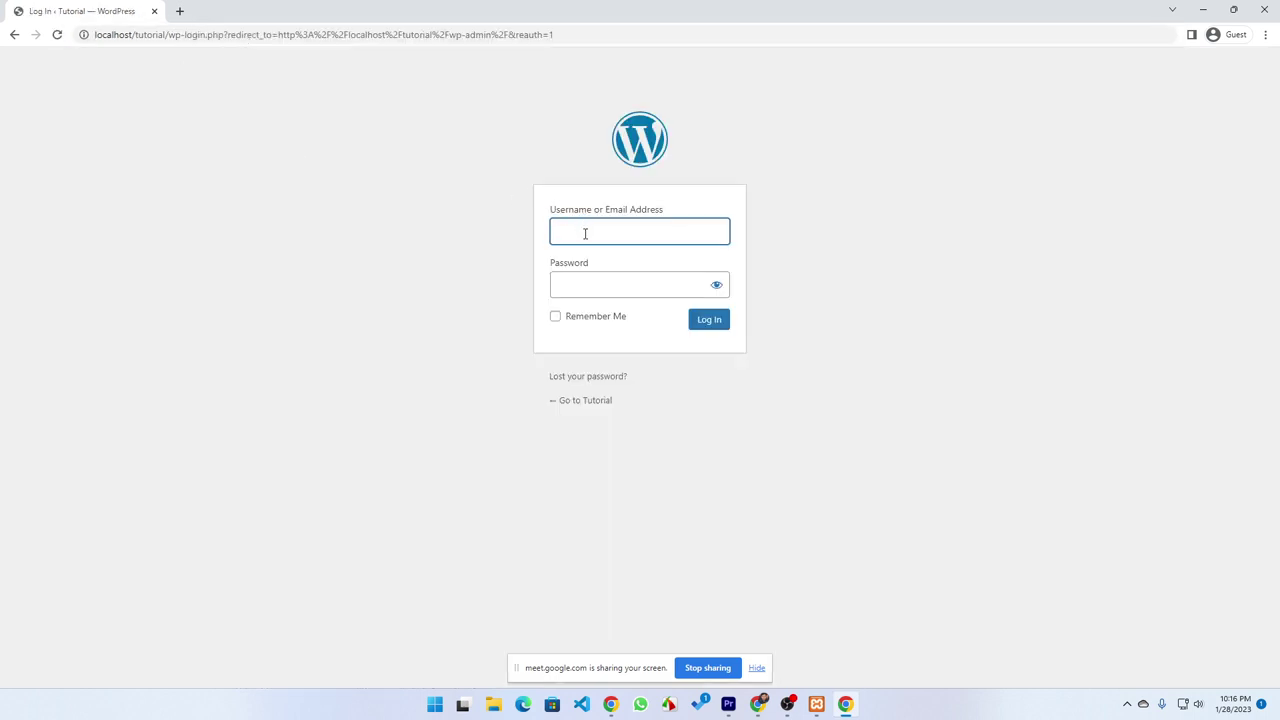
Log in with the subscriber's username and password and view the Profile page
text(Nurul)
click(611, 294)
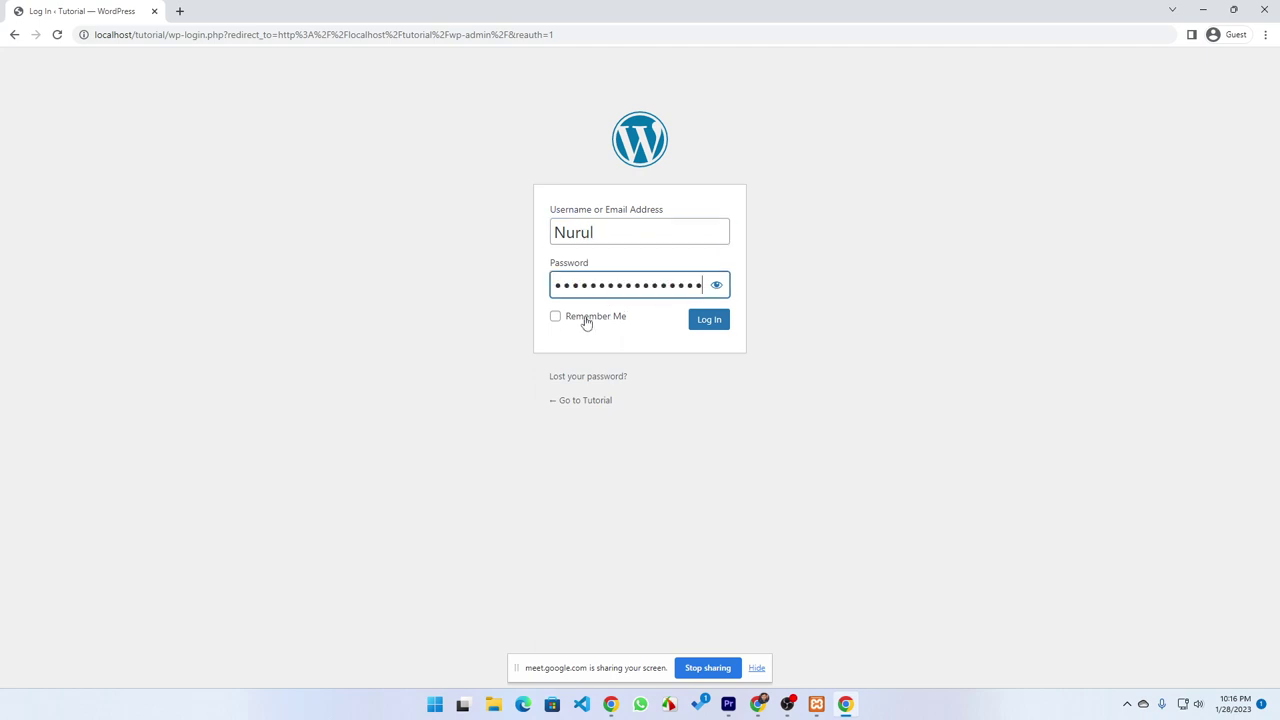
click(703, 322)
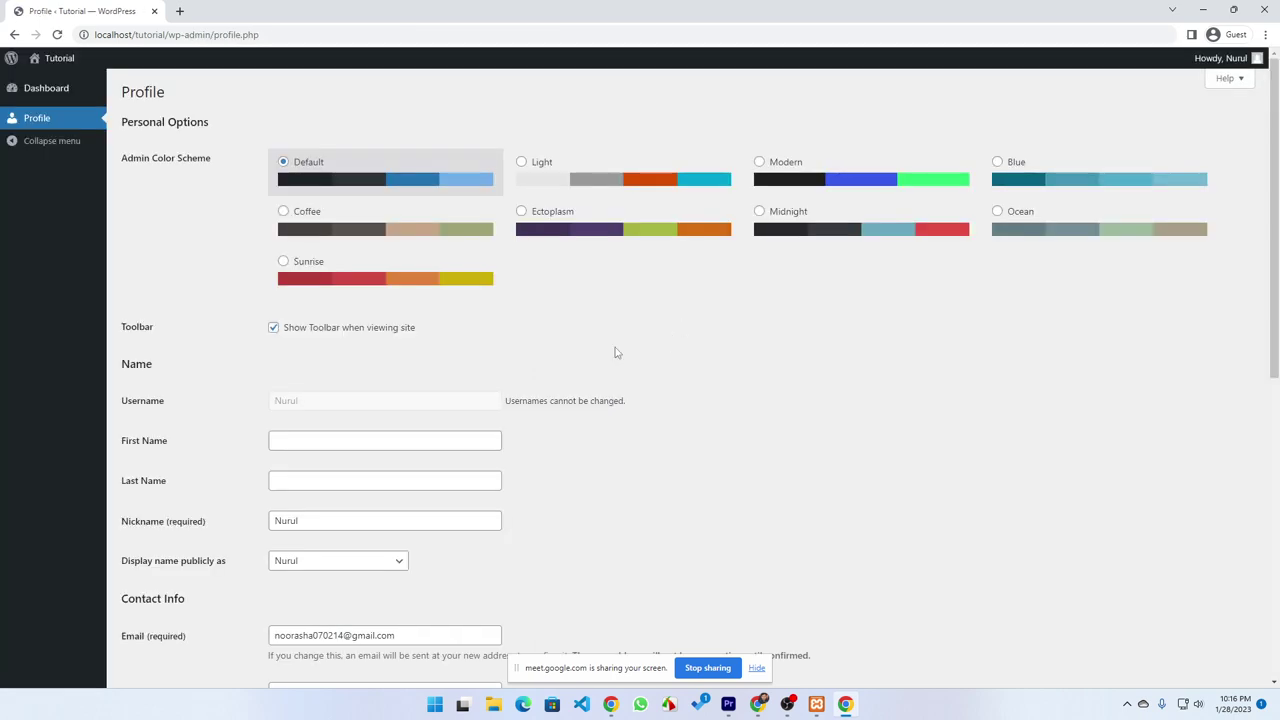
scroll(312, 377, down, 1)
scroll(312, 377, down, 2)
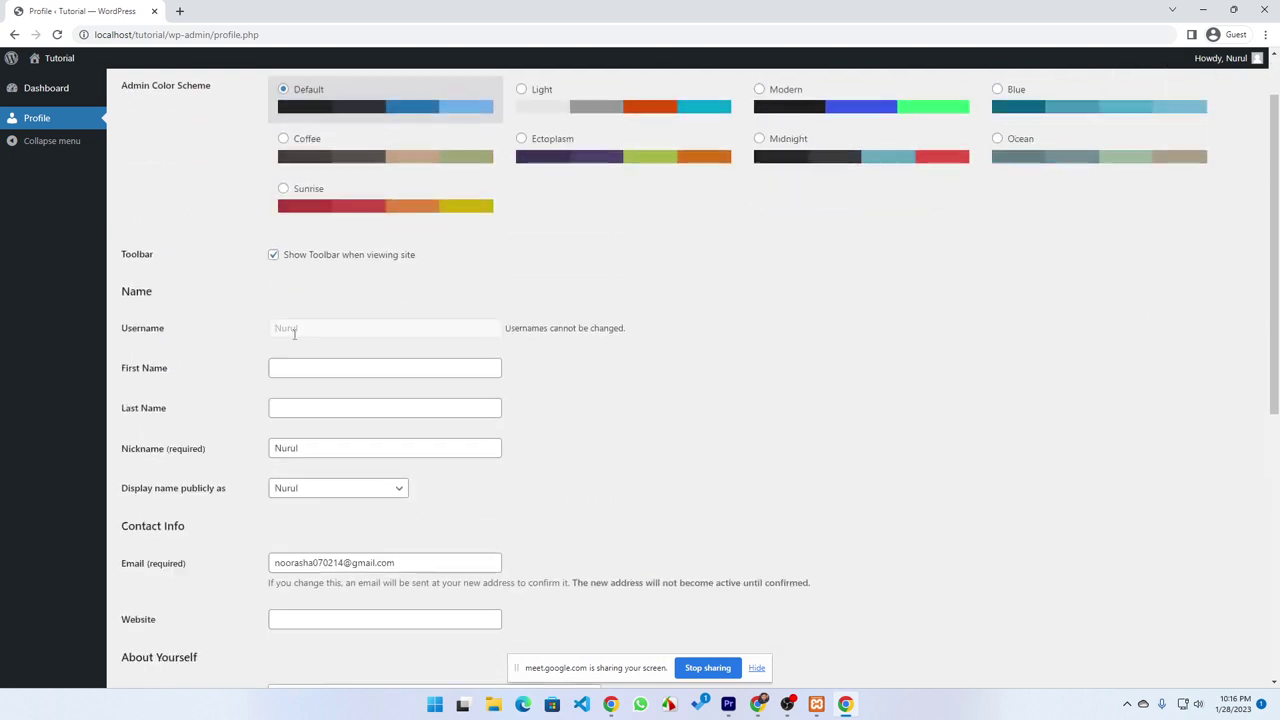
mouse_move(846, 704)
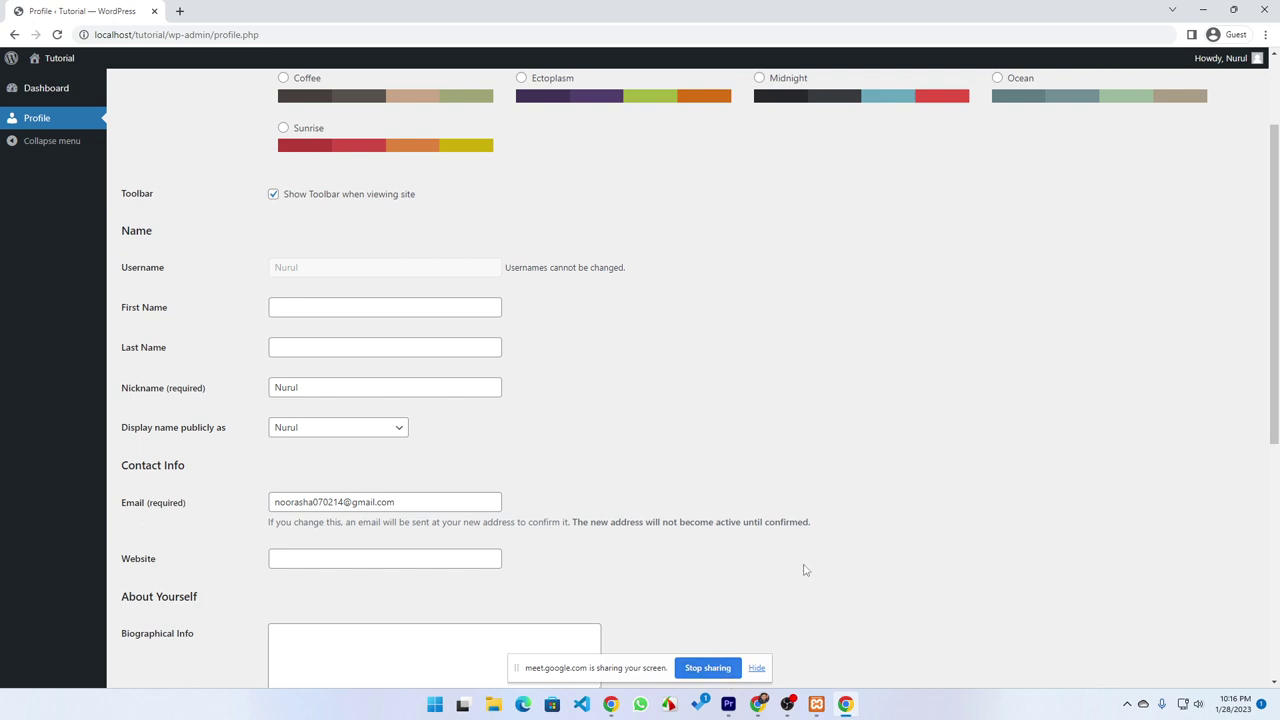
Check the subscriber's Profile and Dashboard pages in the guest window
click(758, 704)
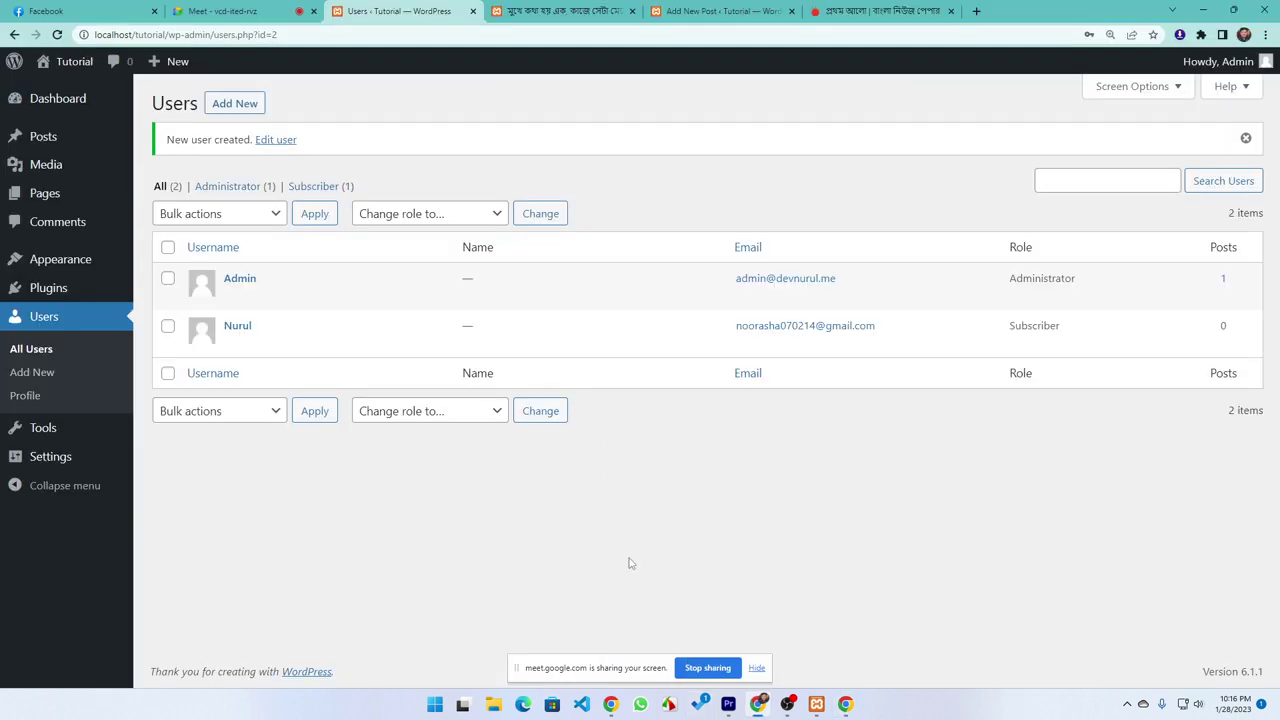
click(249, 9)
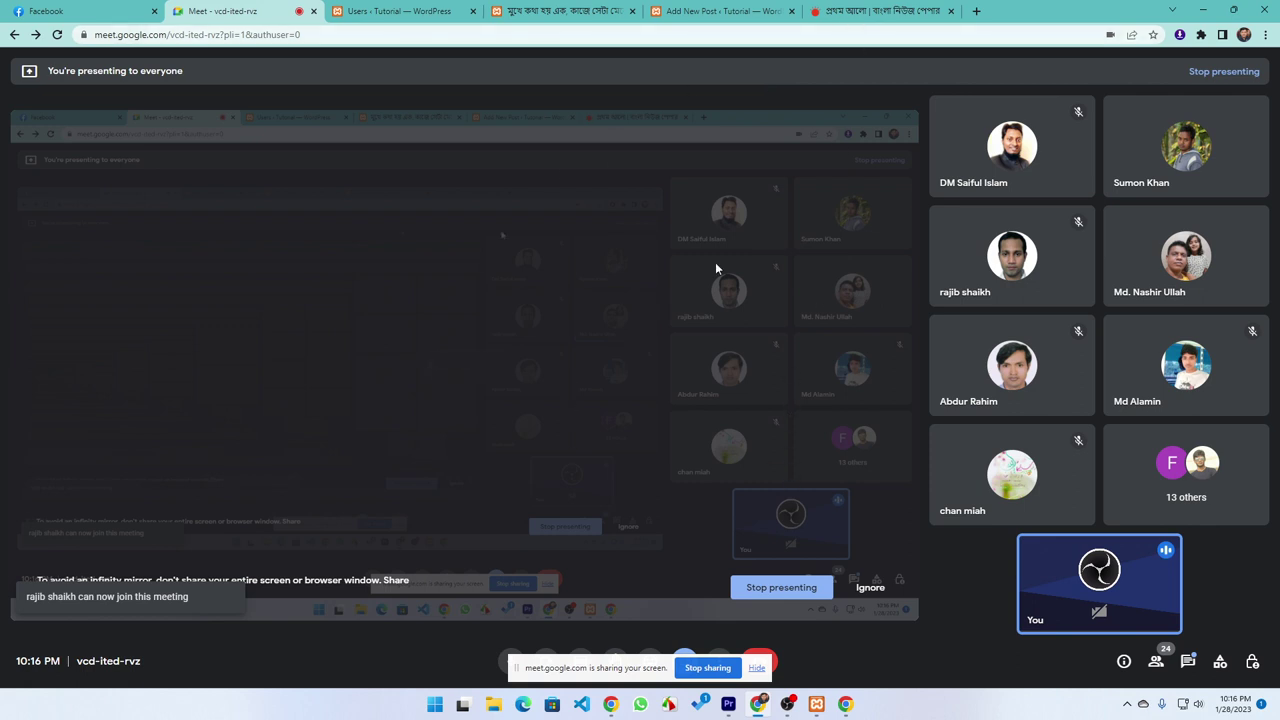
click(726, 11)
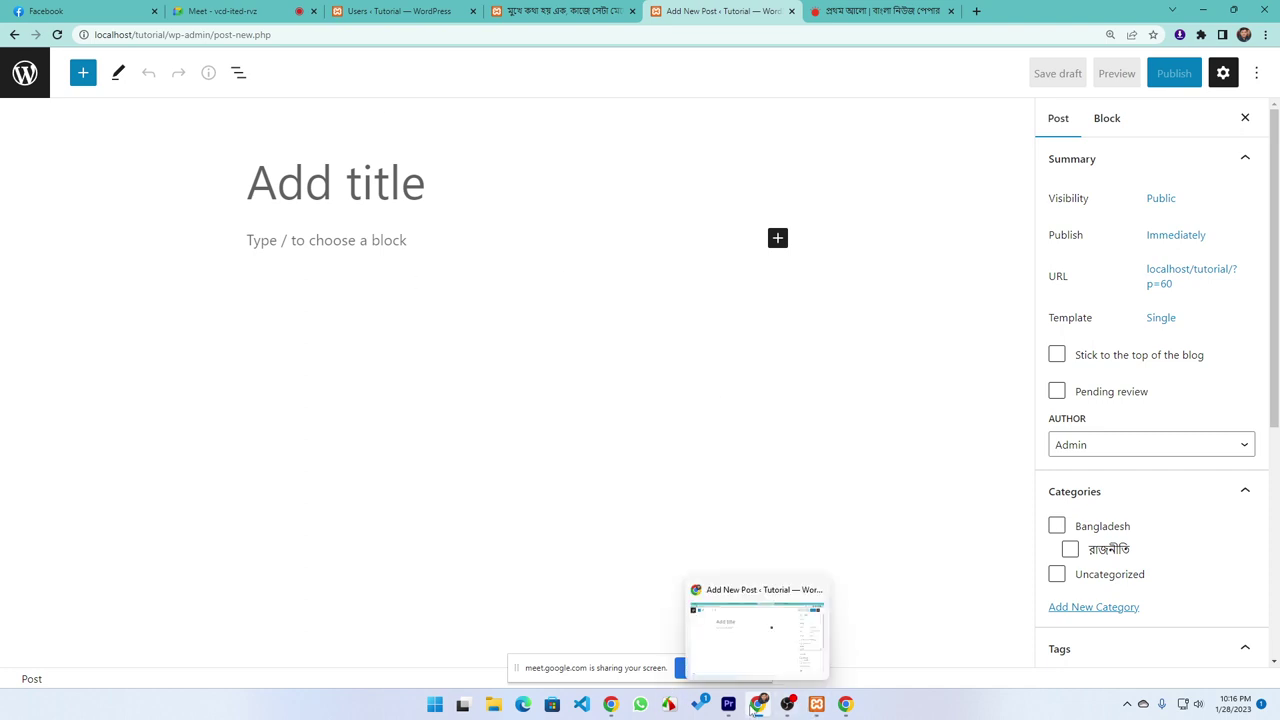
click(845, 705)
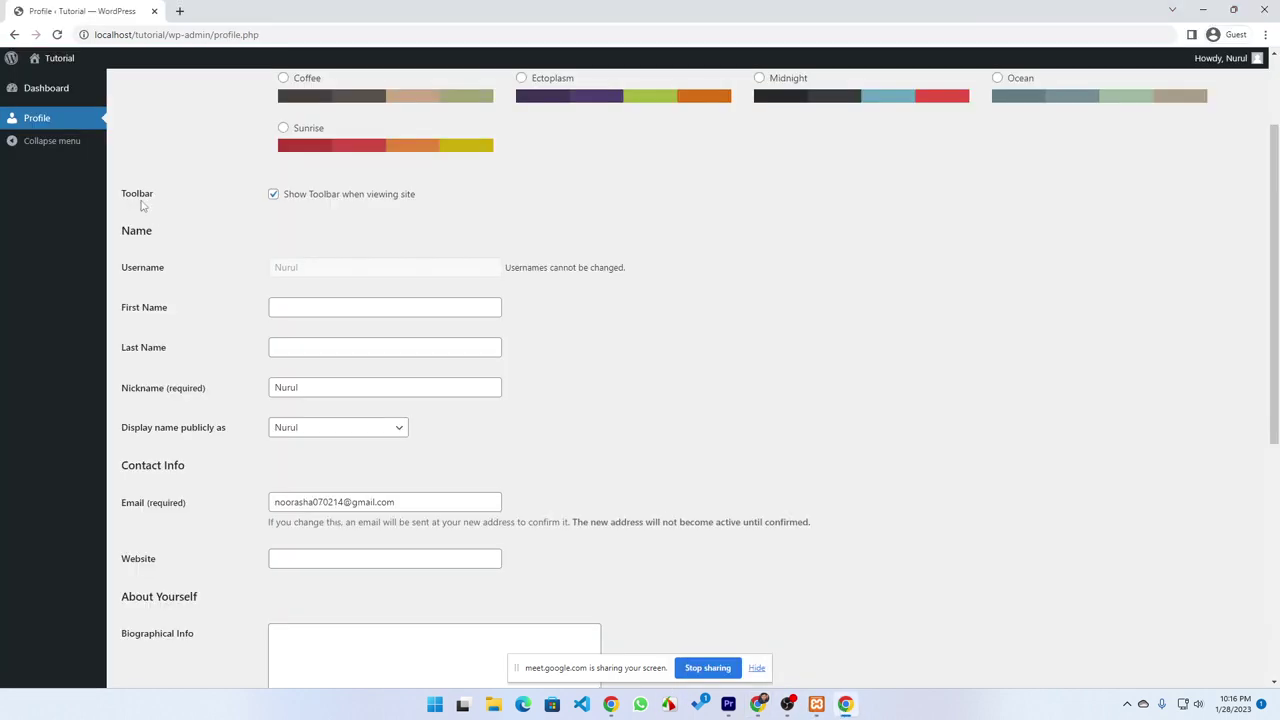
scroll(170, 225, up, 3)
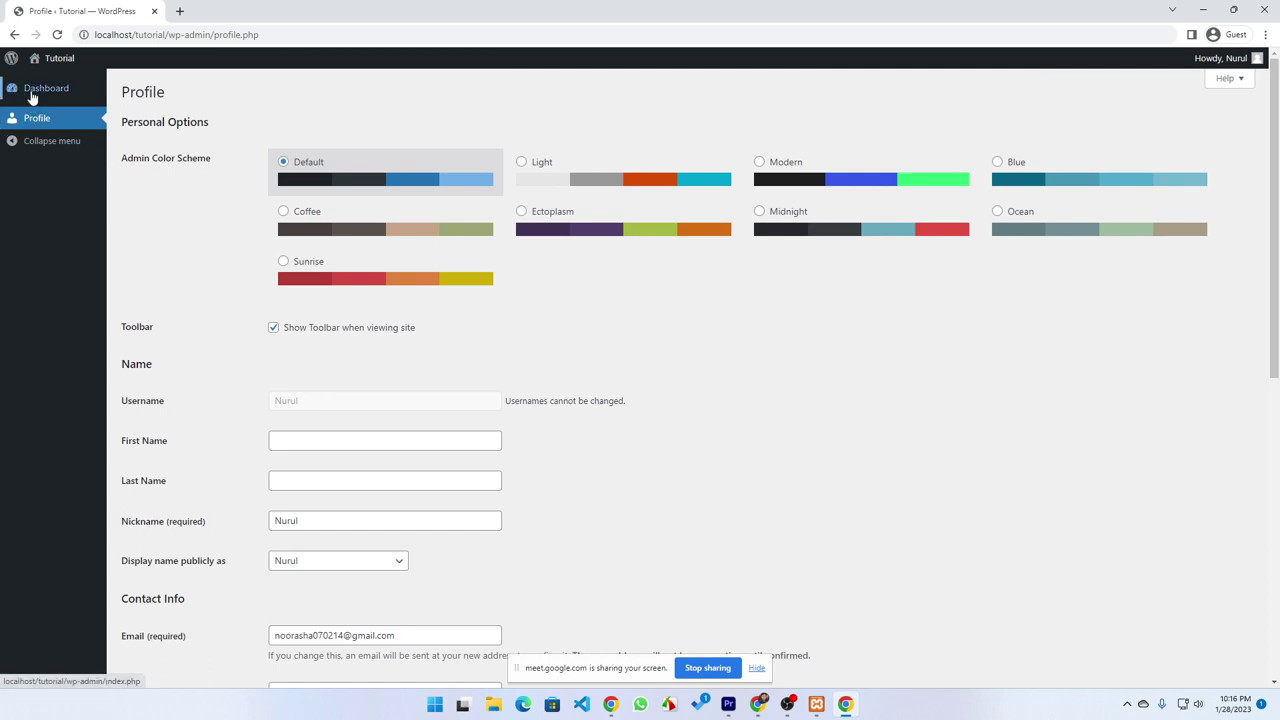
click(32, 92)
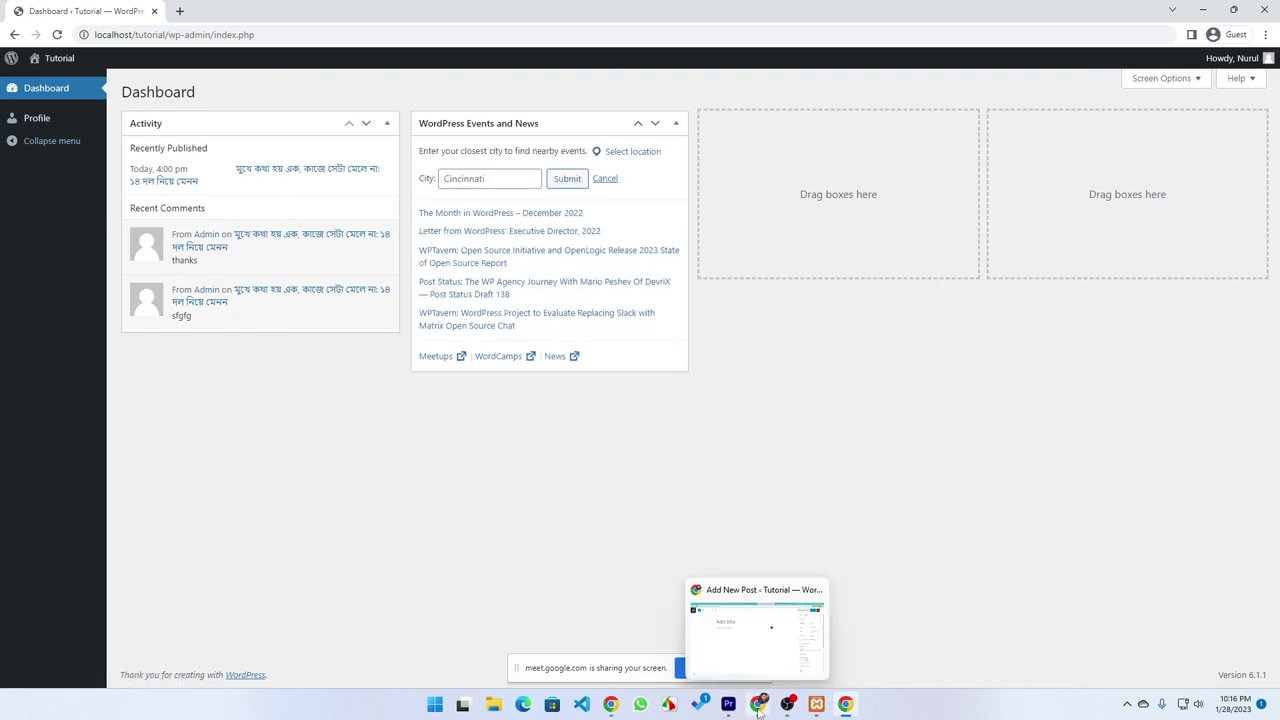
Return to the admin's Users list and open the subscriber for editing
click(759, 705)
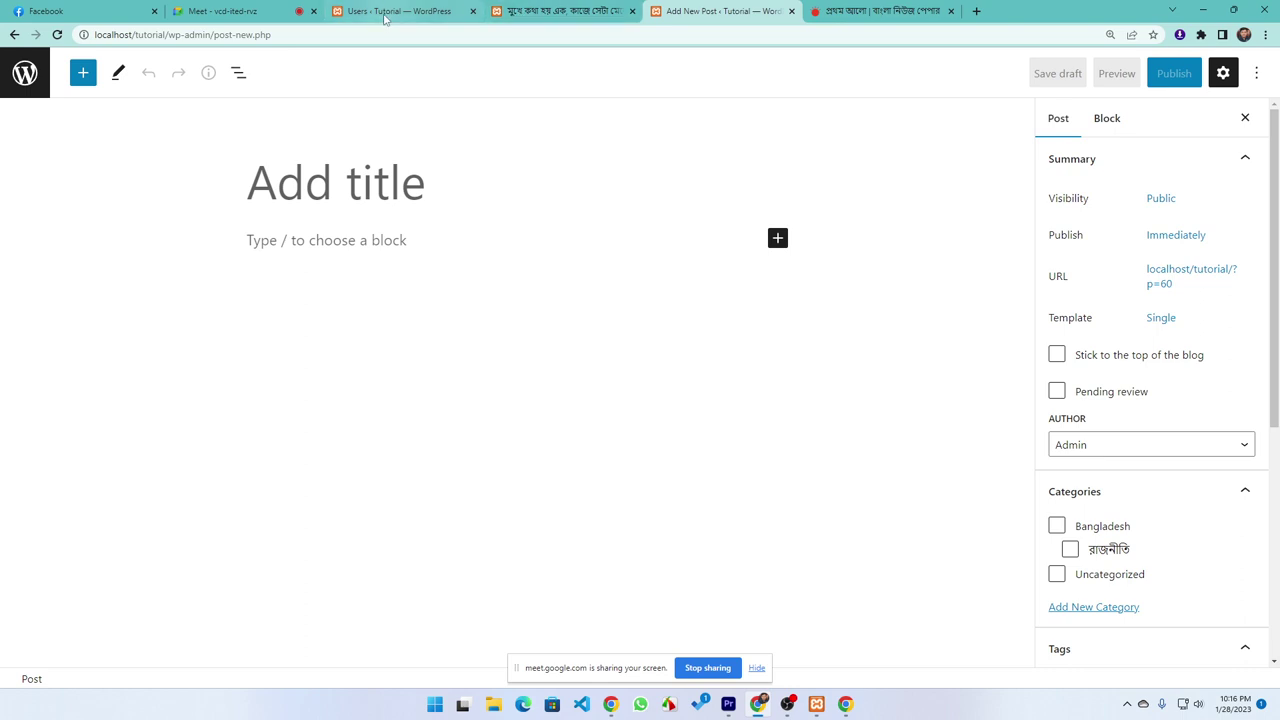
click(388, 12)
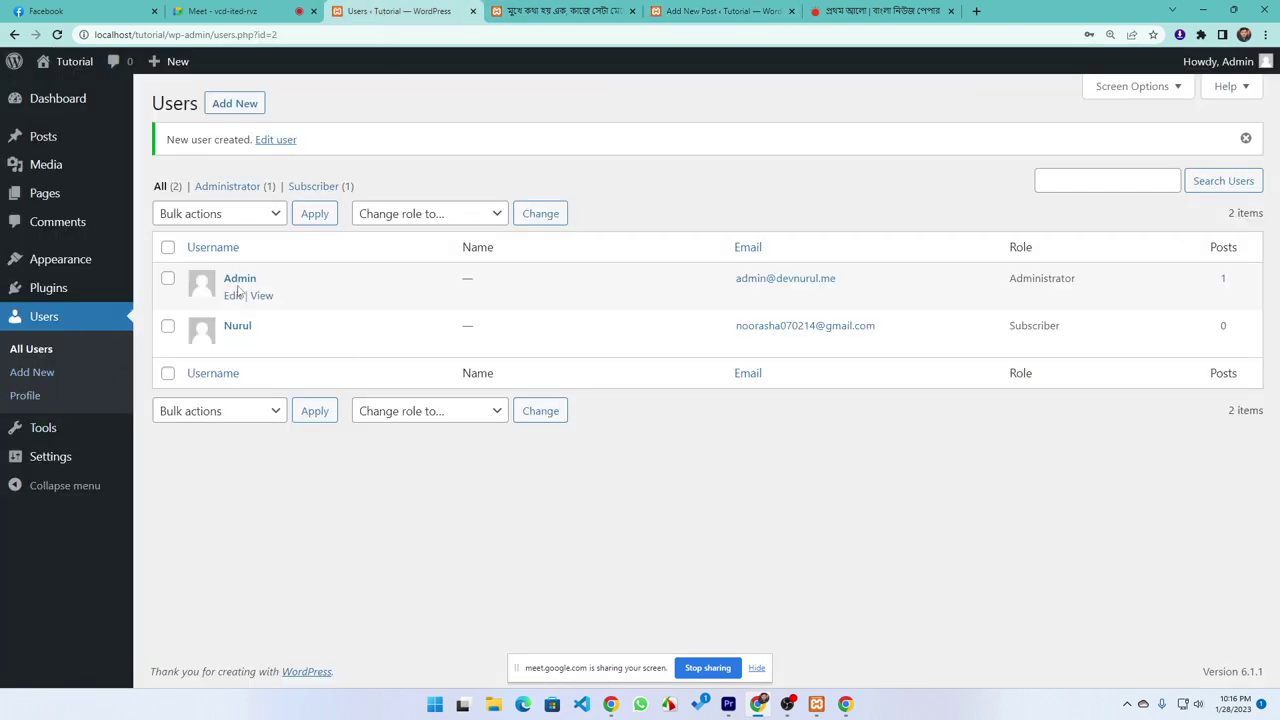
click(230, 345)
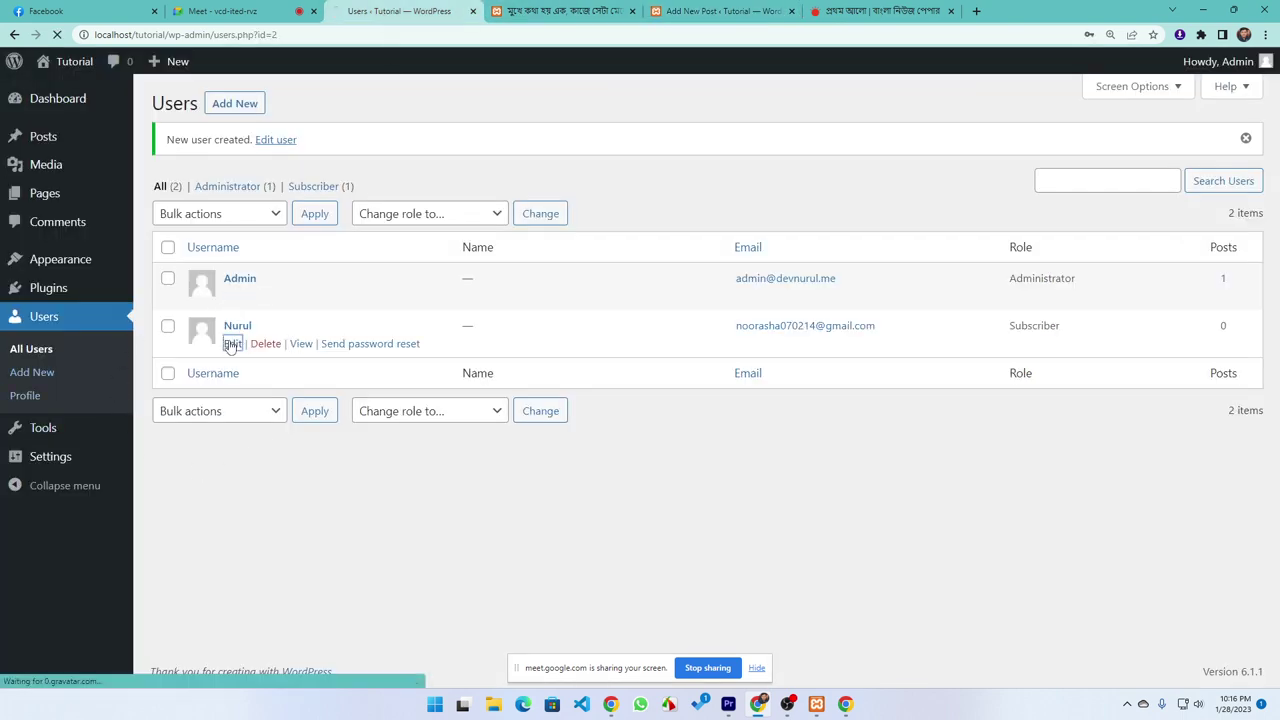
Pick Contributor in the Edit User Role dropdown and save with Update User
scroll(304, 255, down, 2)
scroll(305, 259, down, 2)
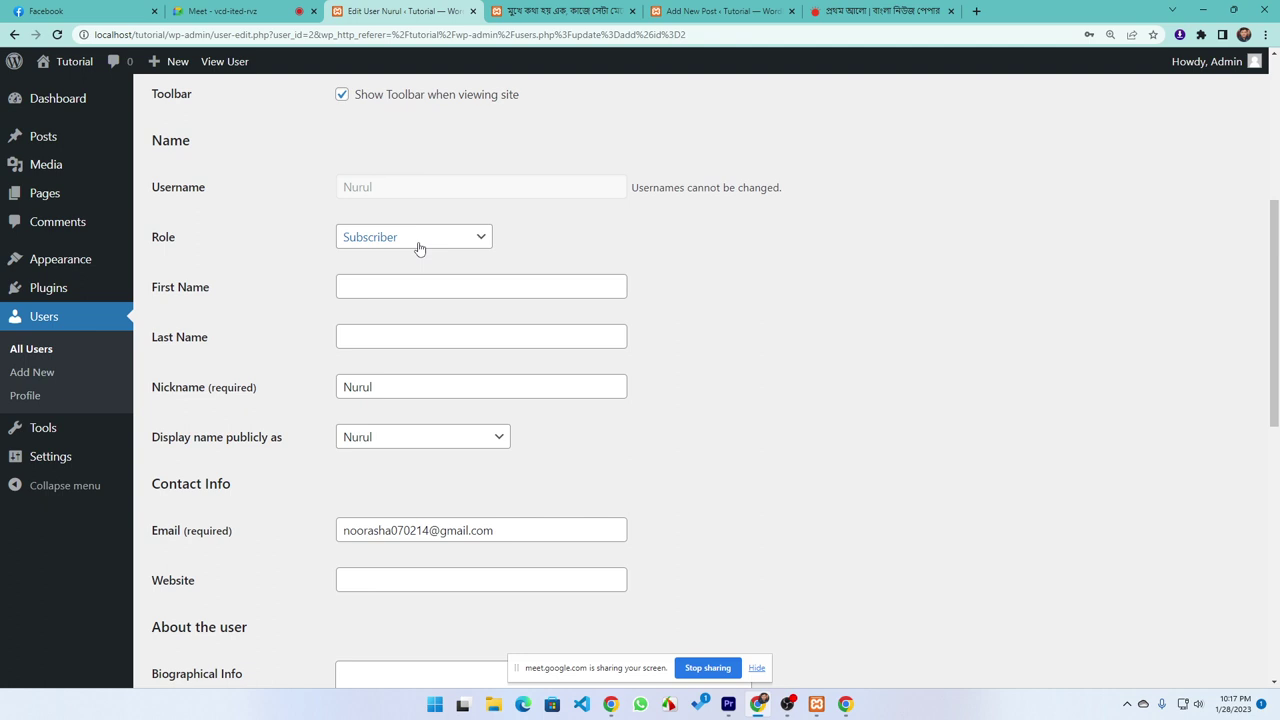
click(419, 248)
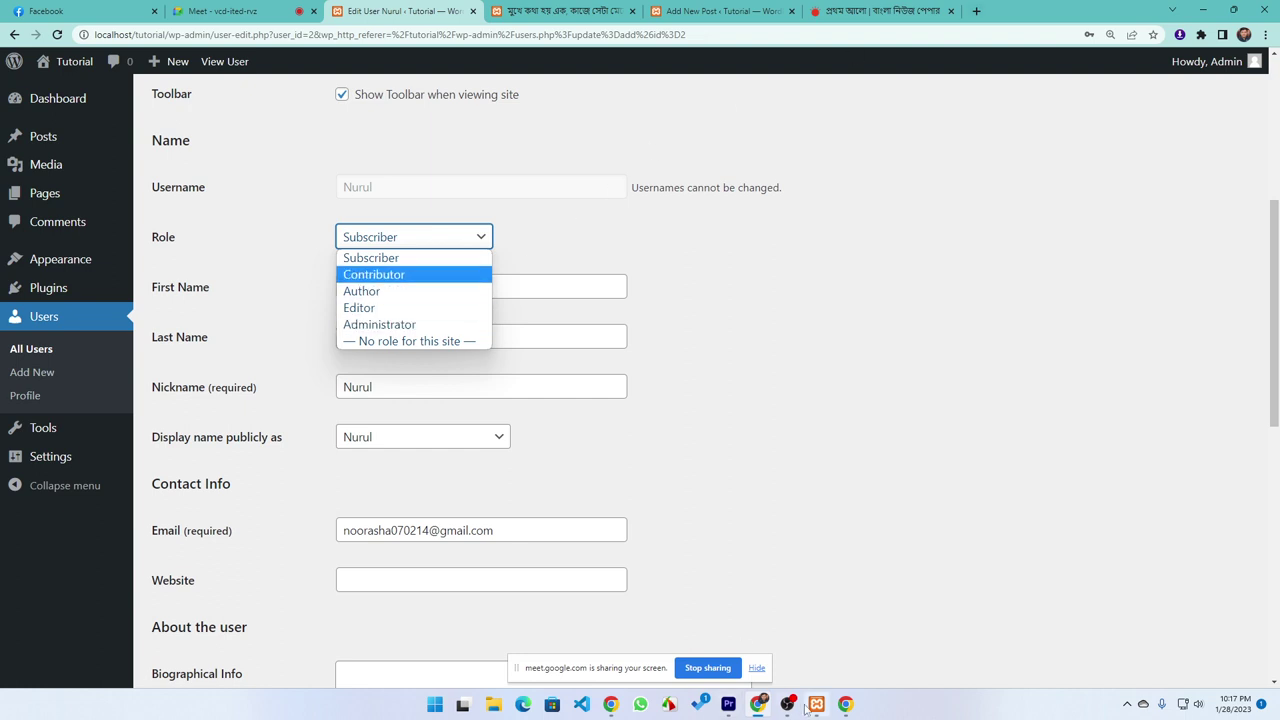
click(845, 704)
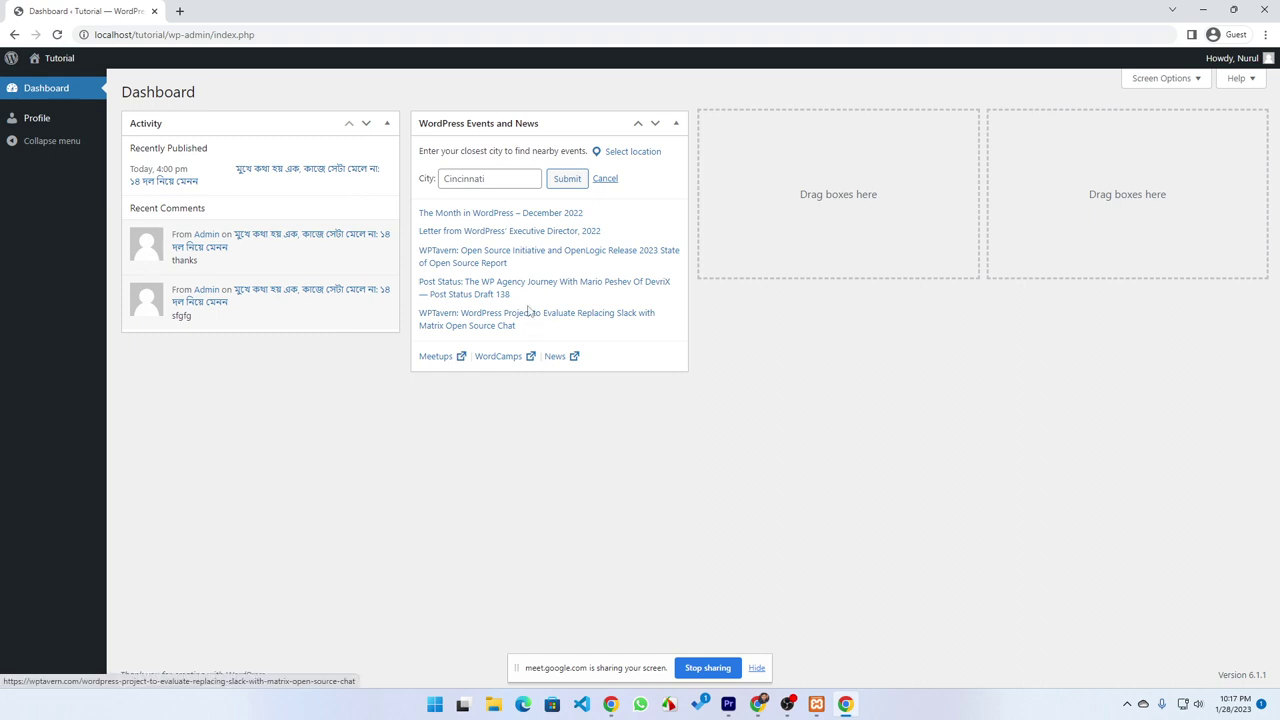
click(845, 707)
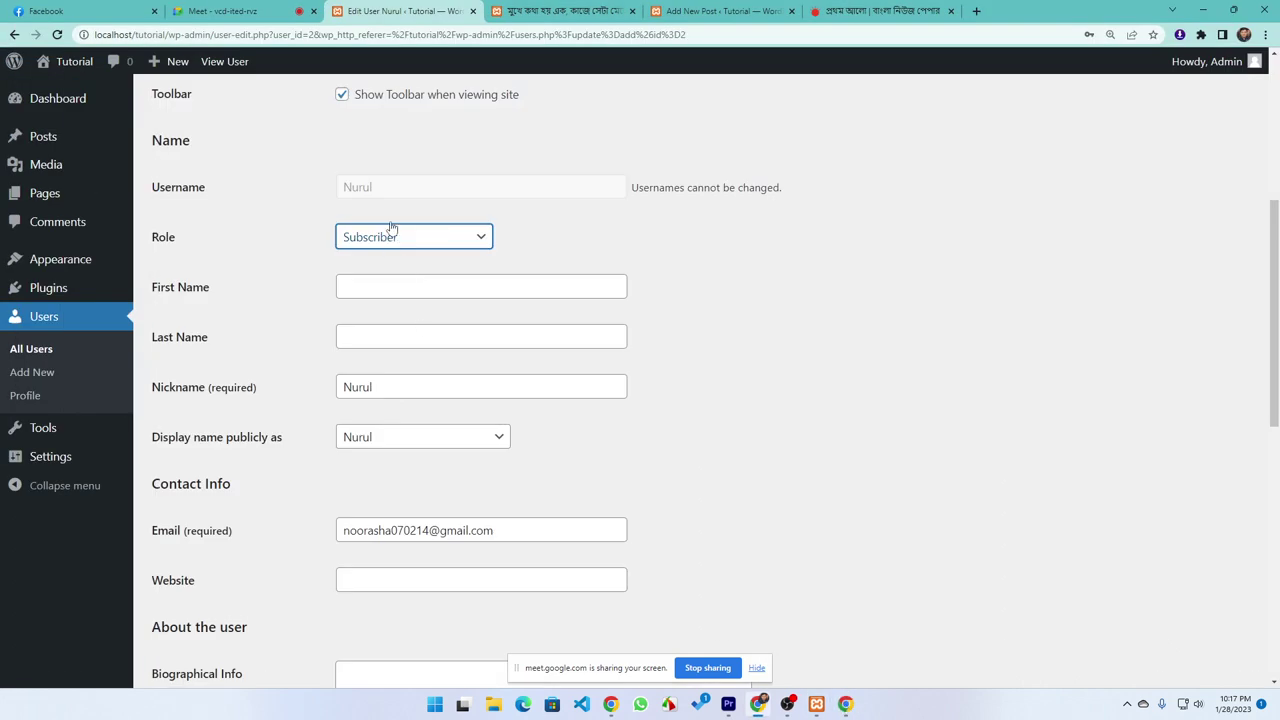
click(392, 240)
click(372, 276)
scroll(569, 528, down, 5)
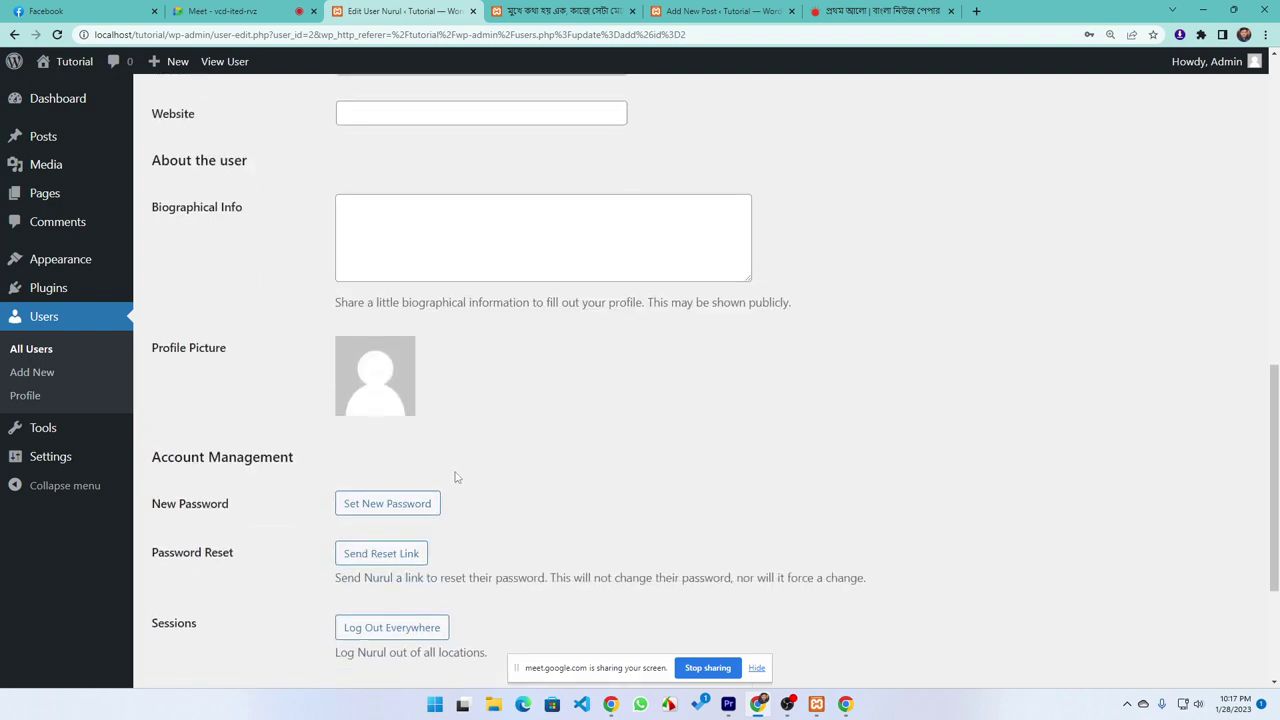
scroll(455, 477, down, 3)
click(206, 601)
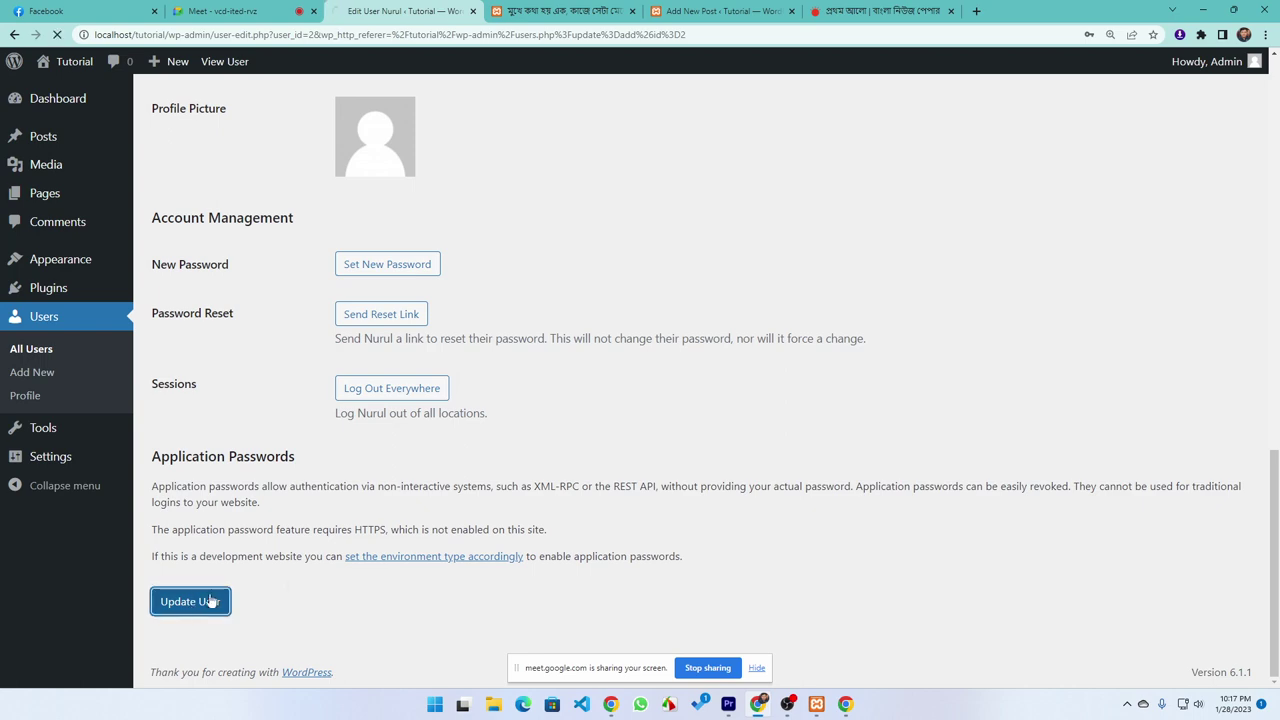
In the guest window, go to Posts and start a new post in the block editor
click(846, 704)
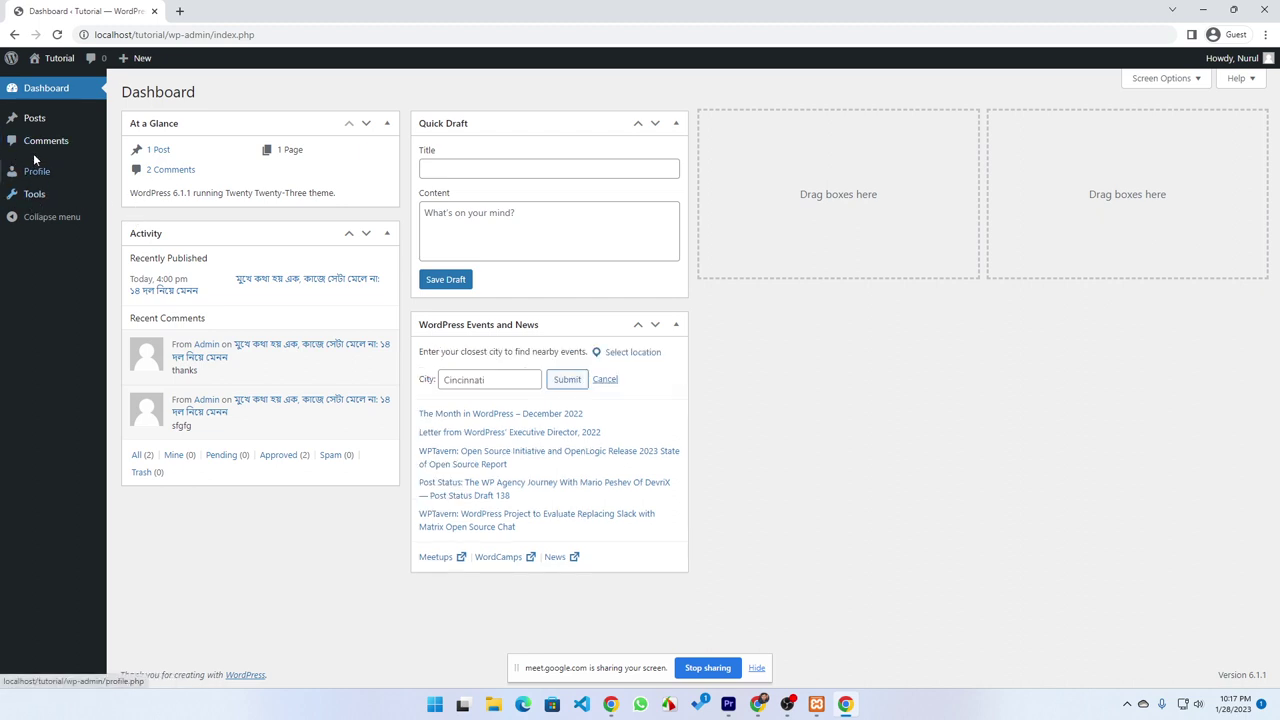
mouse_move(30, 118)
click(35, 119)
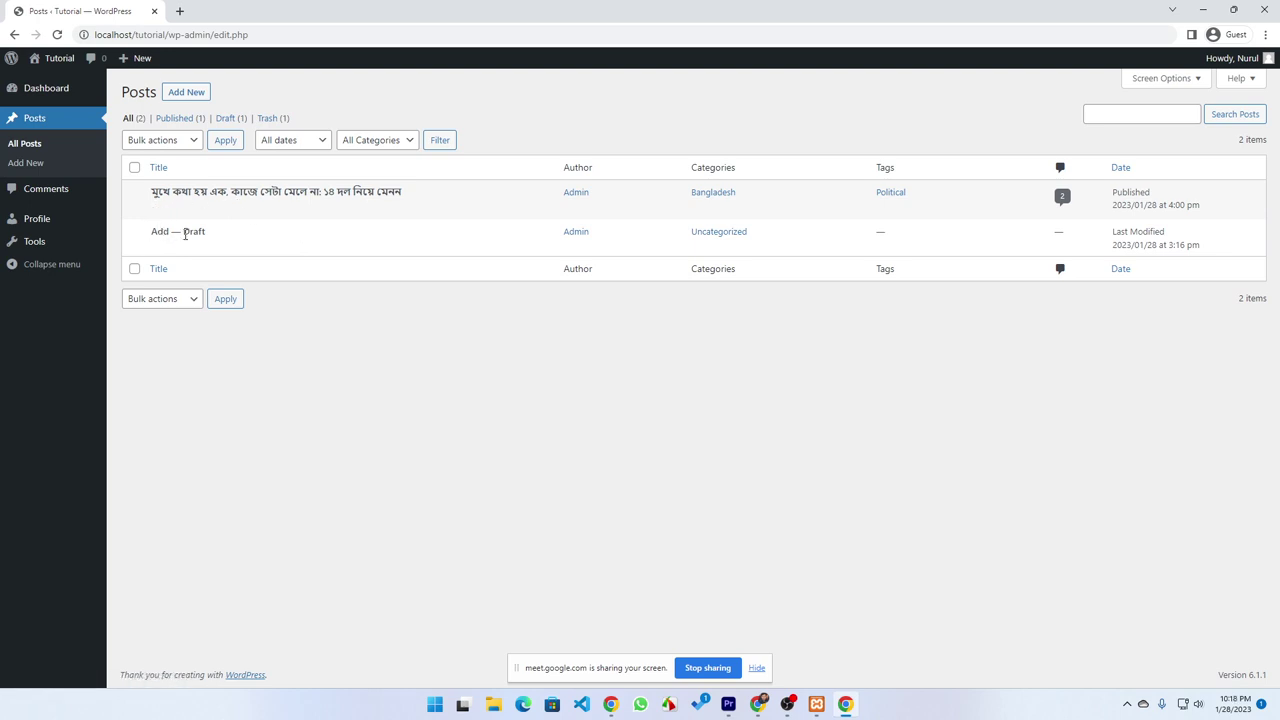
click(182, 94)
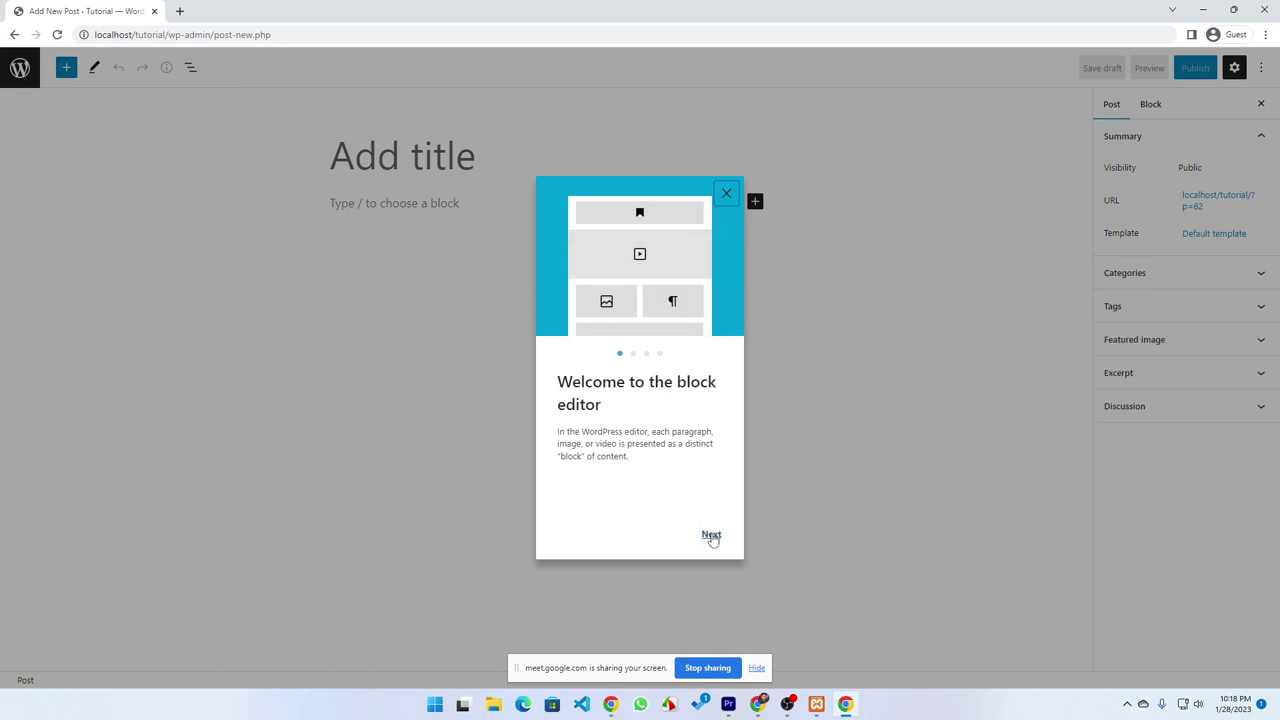
Step through and close the welcome guide, then bring back the Edit User window
click(710, 535)
click(711, 535)
click(711, 536)
click(712, 536)
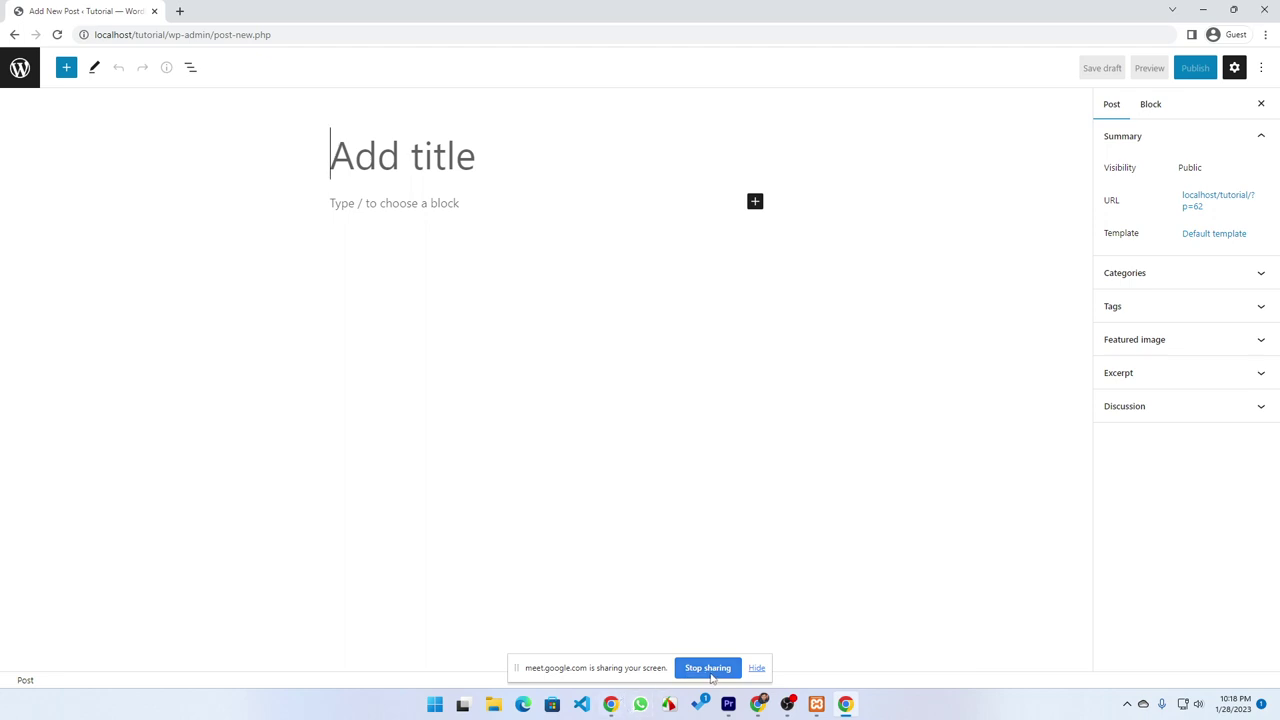
click(787, 706)
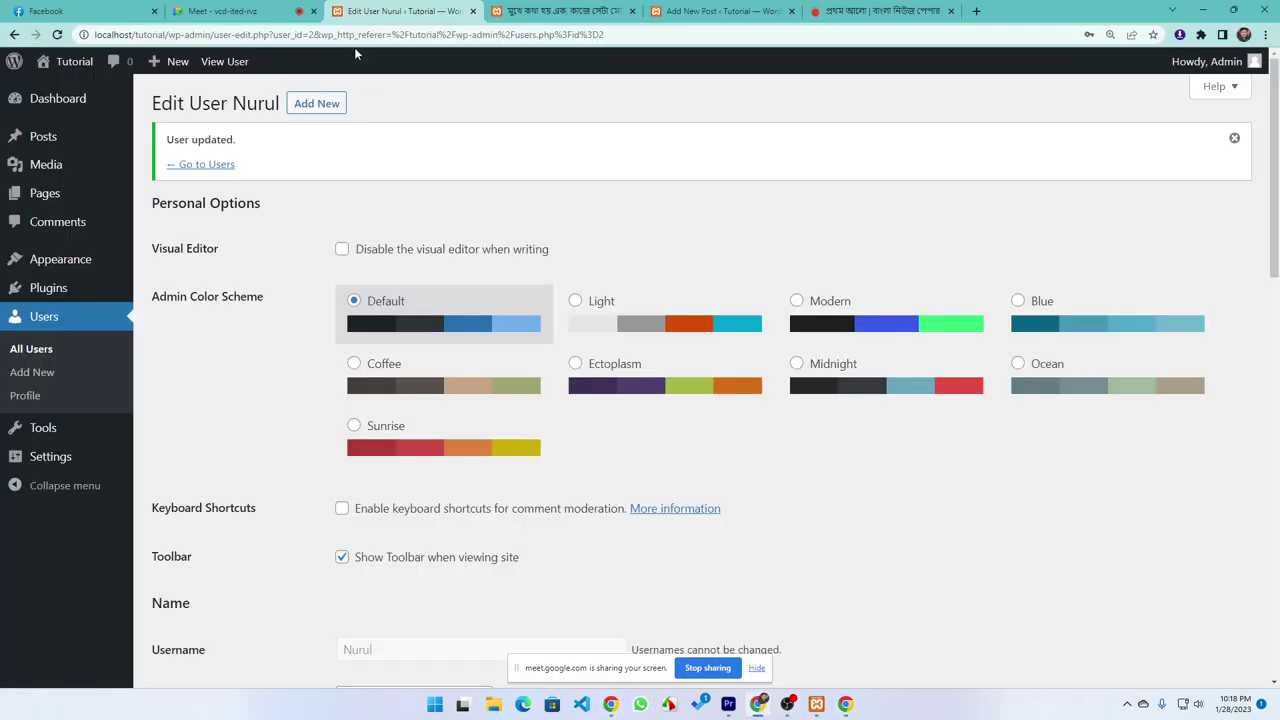
Mute a Google Meet participant for everyone, then return to the post editor
click(229, 11)
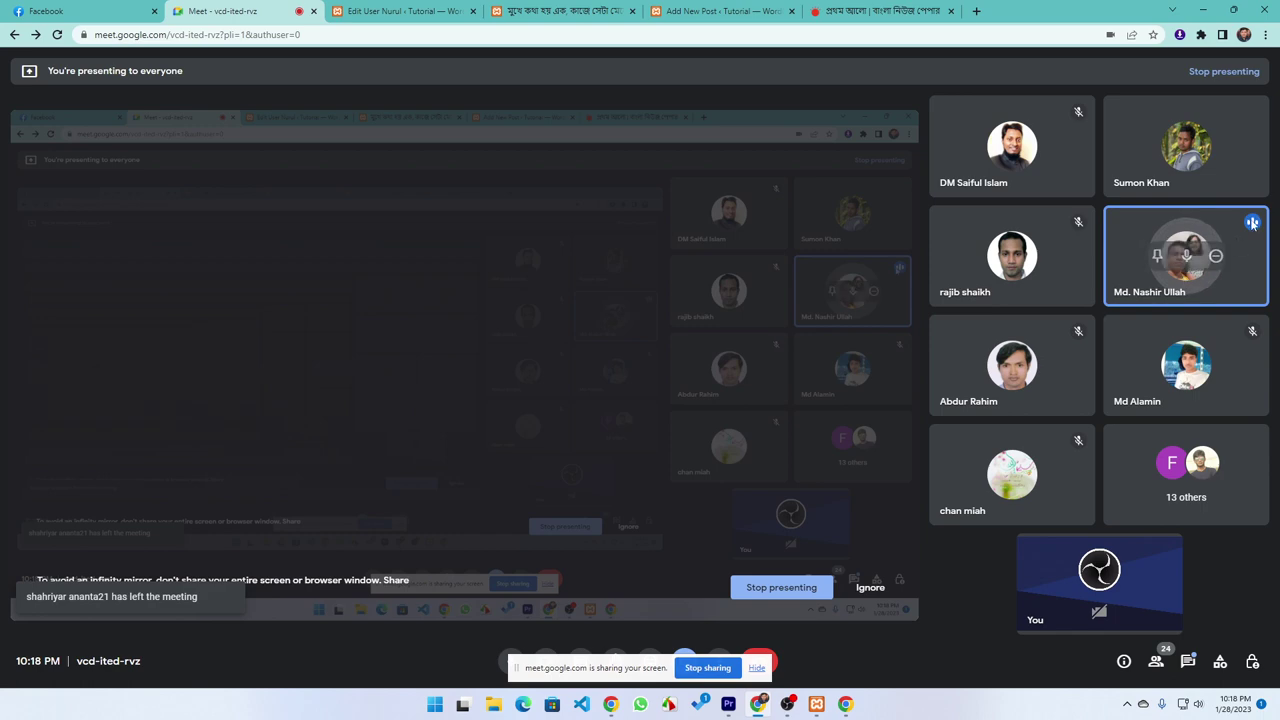
click(1187, 255)
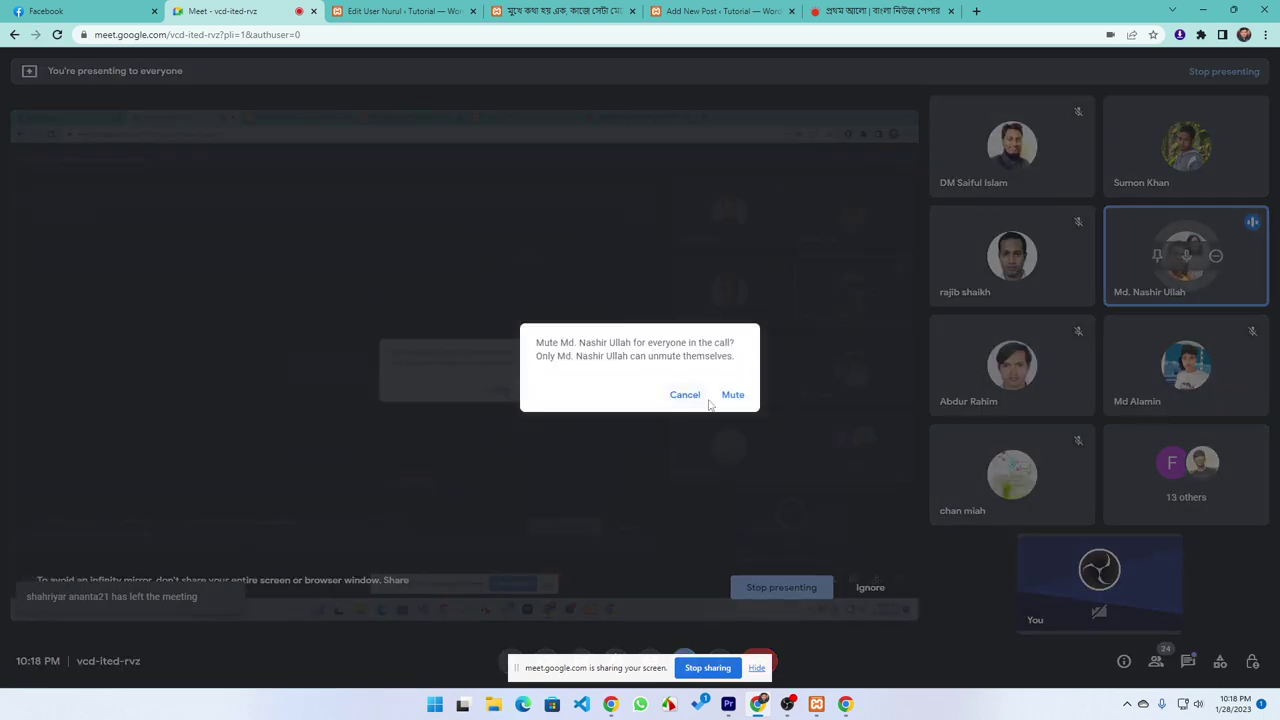
click(731, 395)
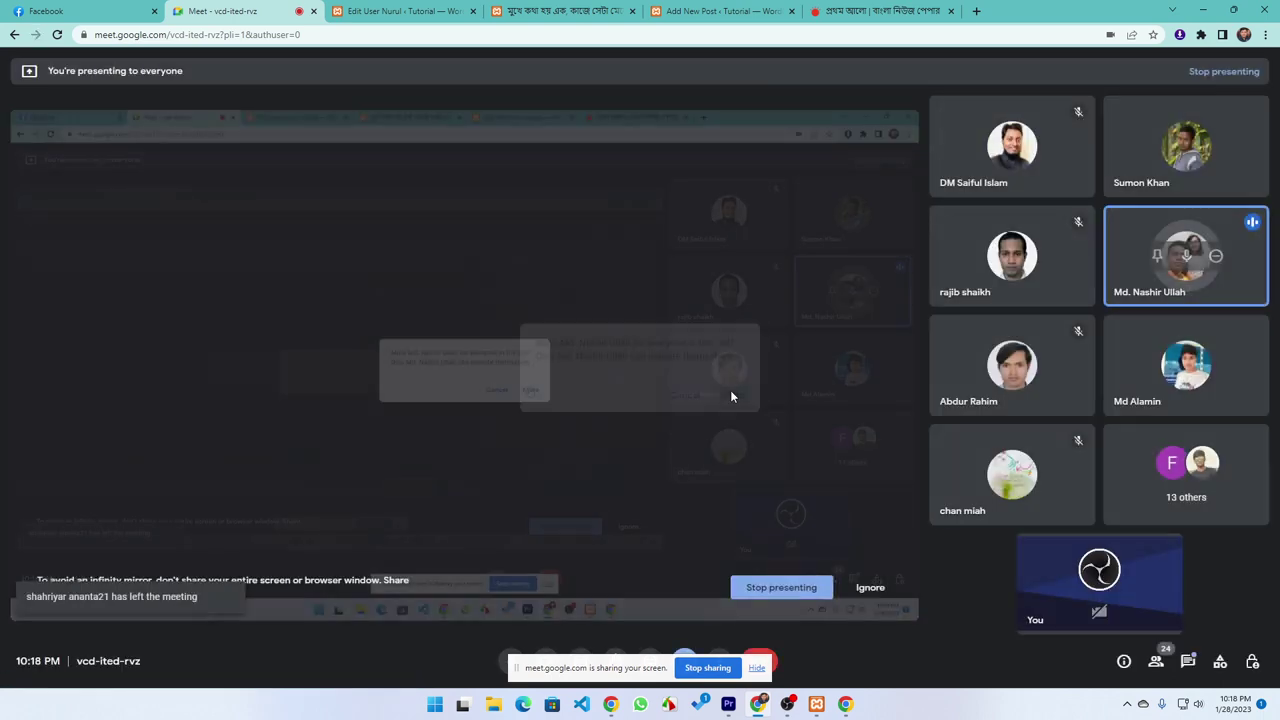
click(1188, 255)
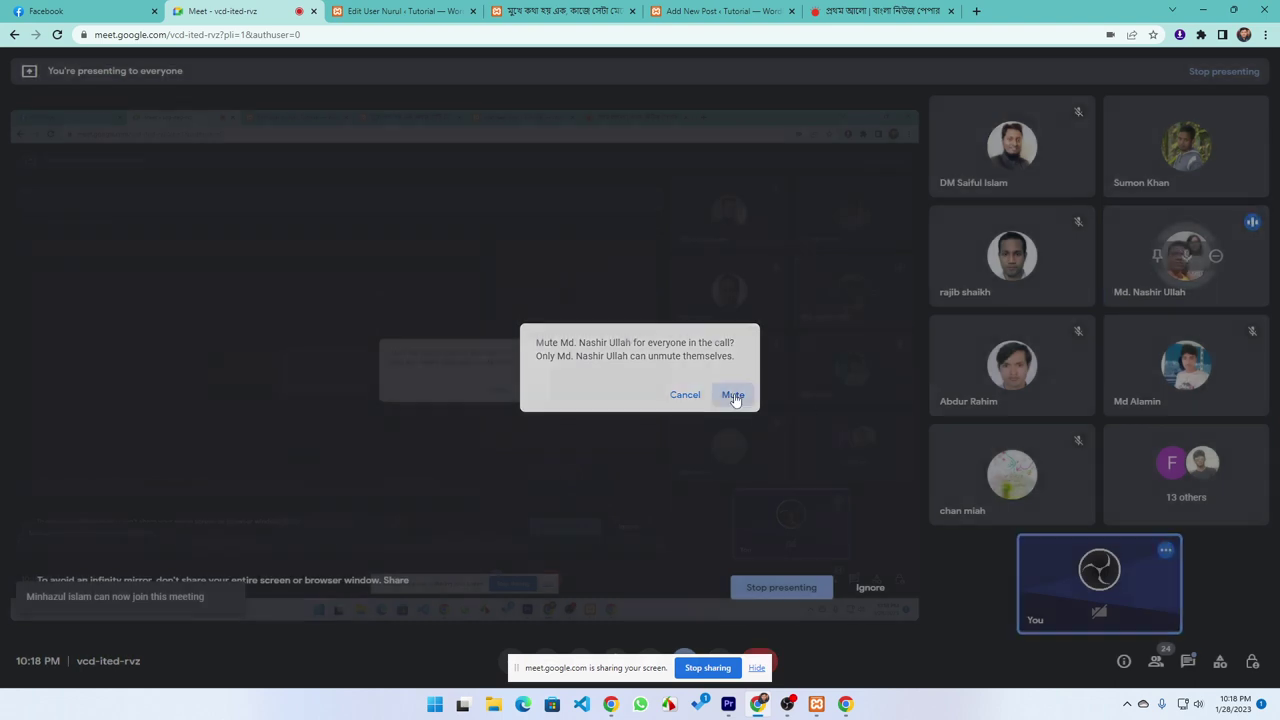
click(733, 397)
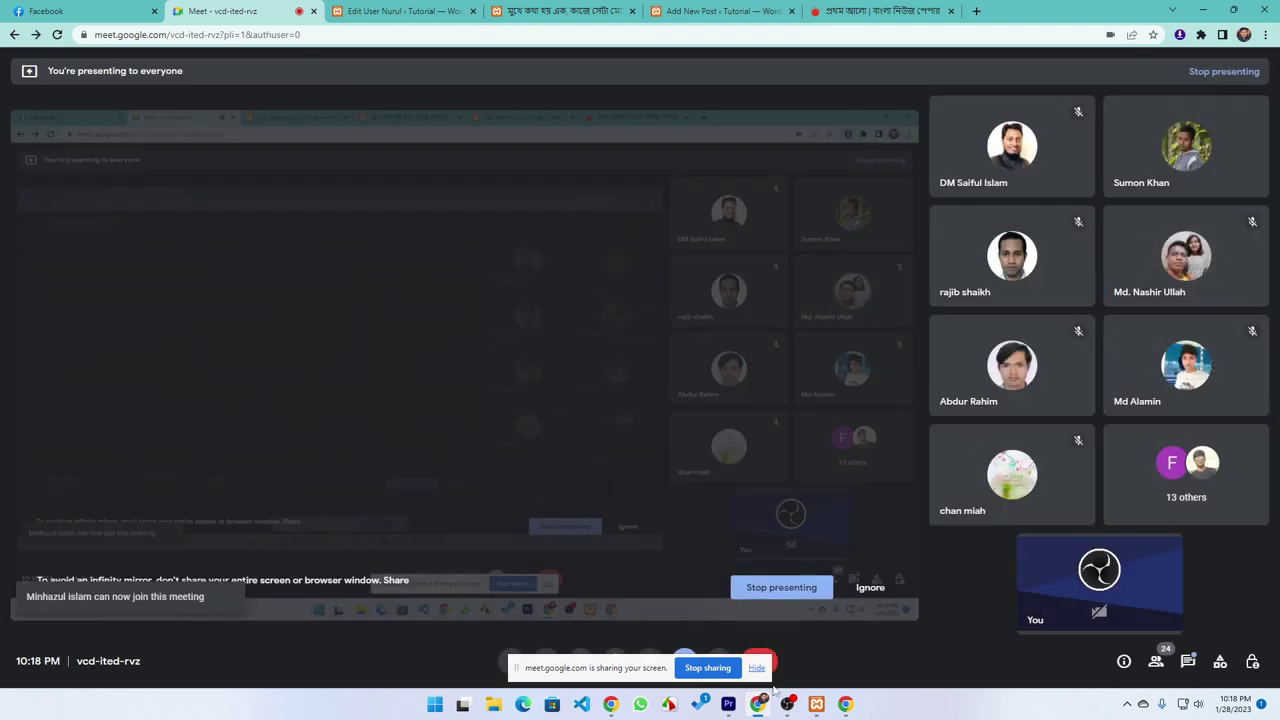
click(853, 706)
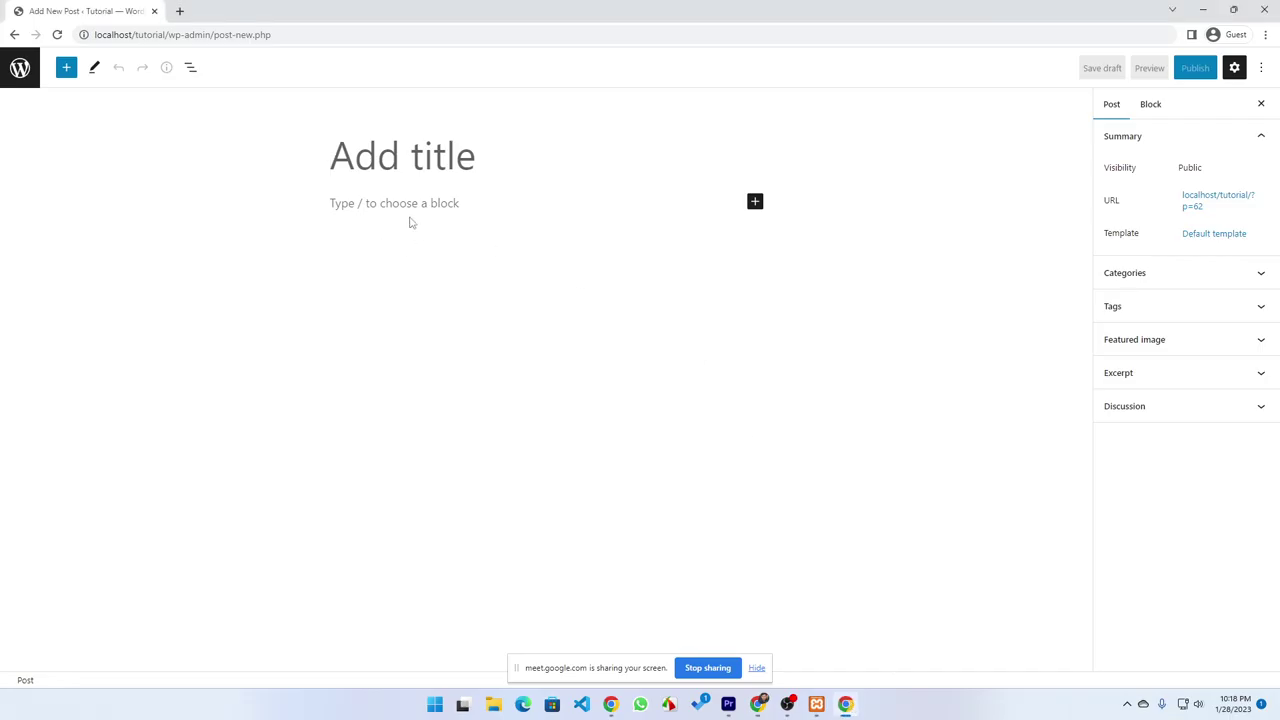
Exit the empty post editor to the Posts list, then switch to Edit User
click(14, 35)
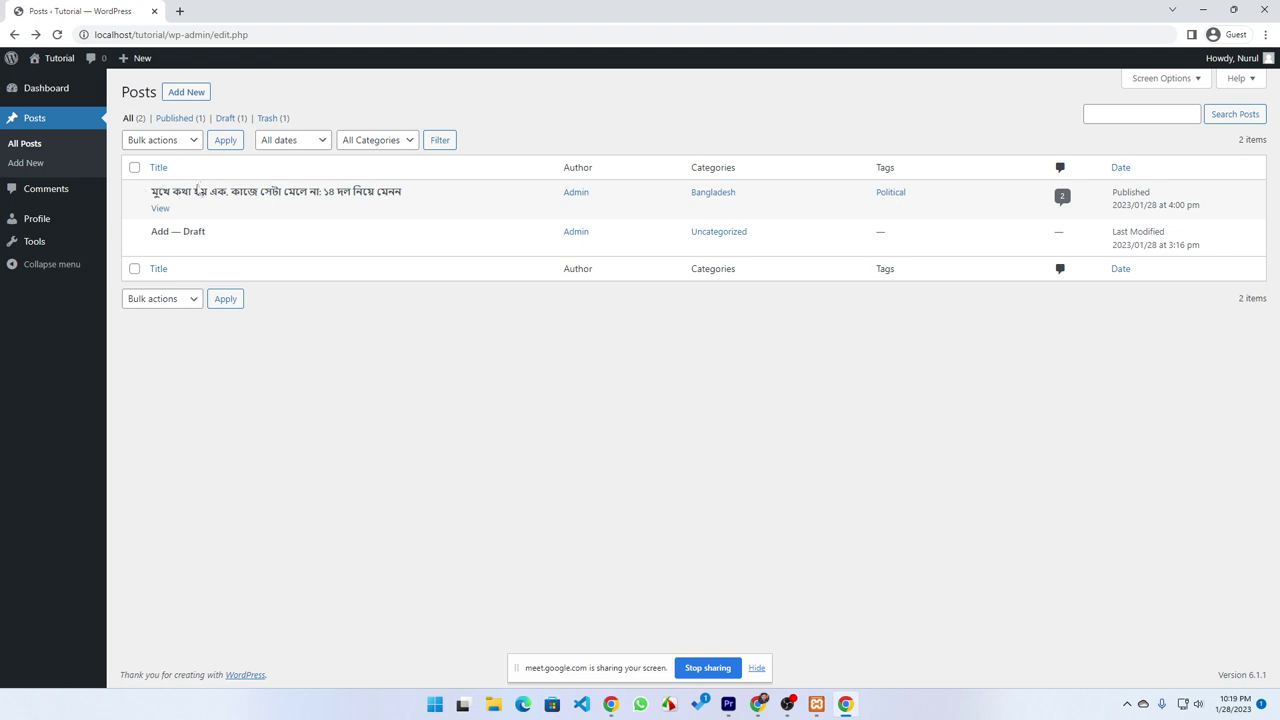
click(187, 92)
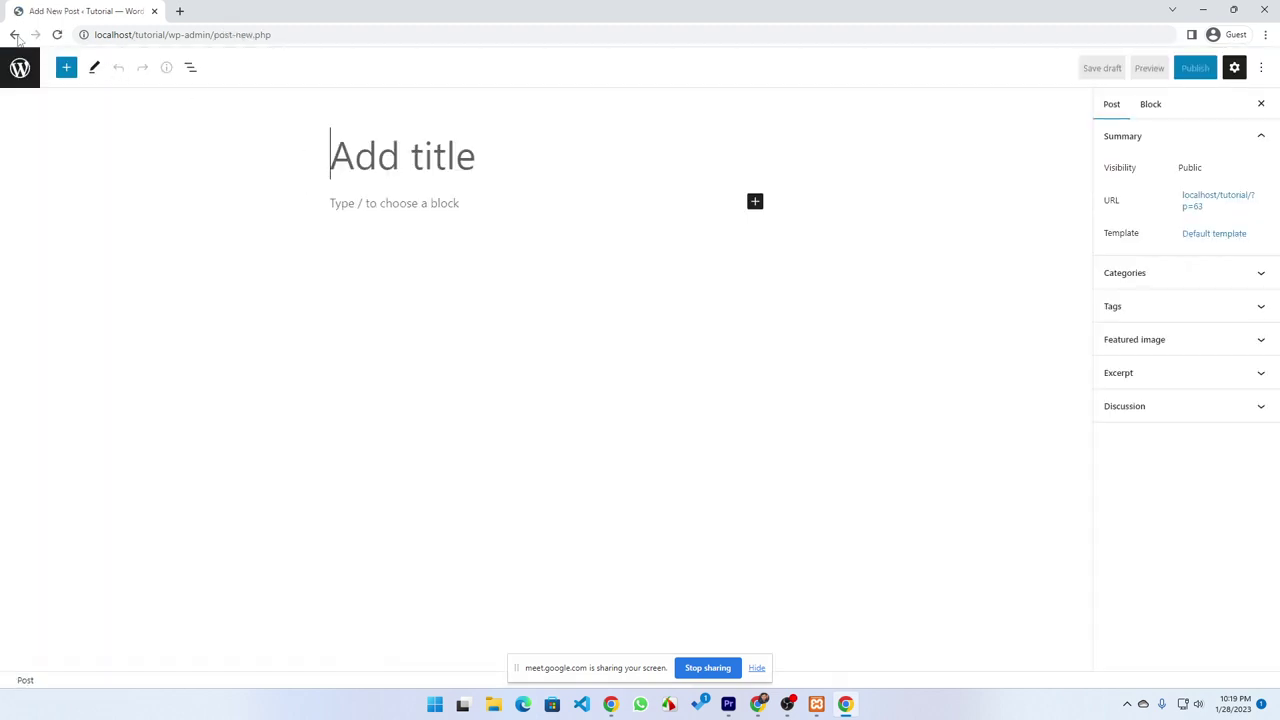
click(14, 34)
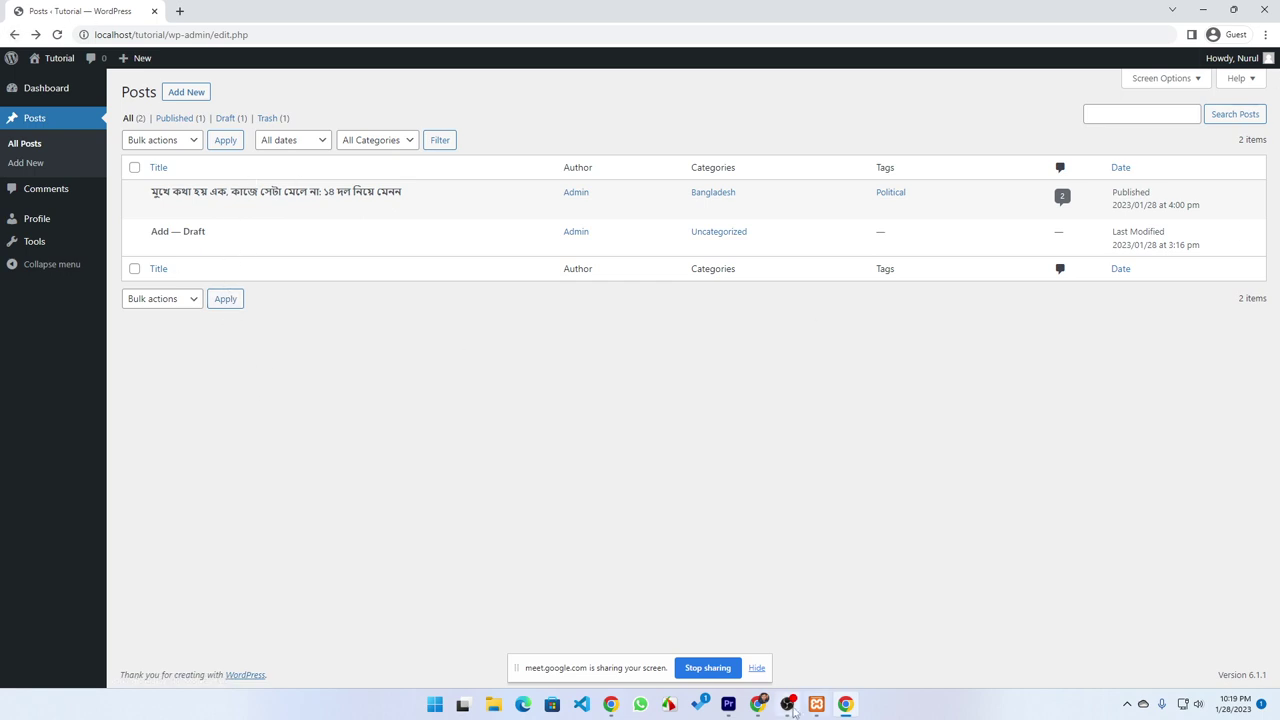
click(757, 704)
click(340, 10)
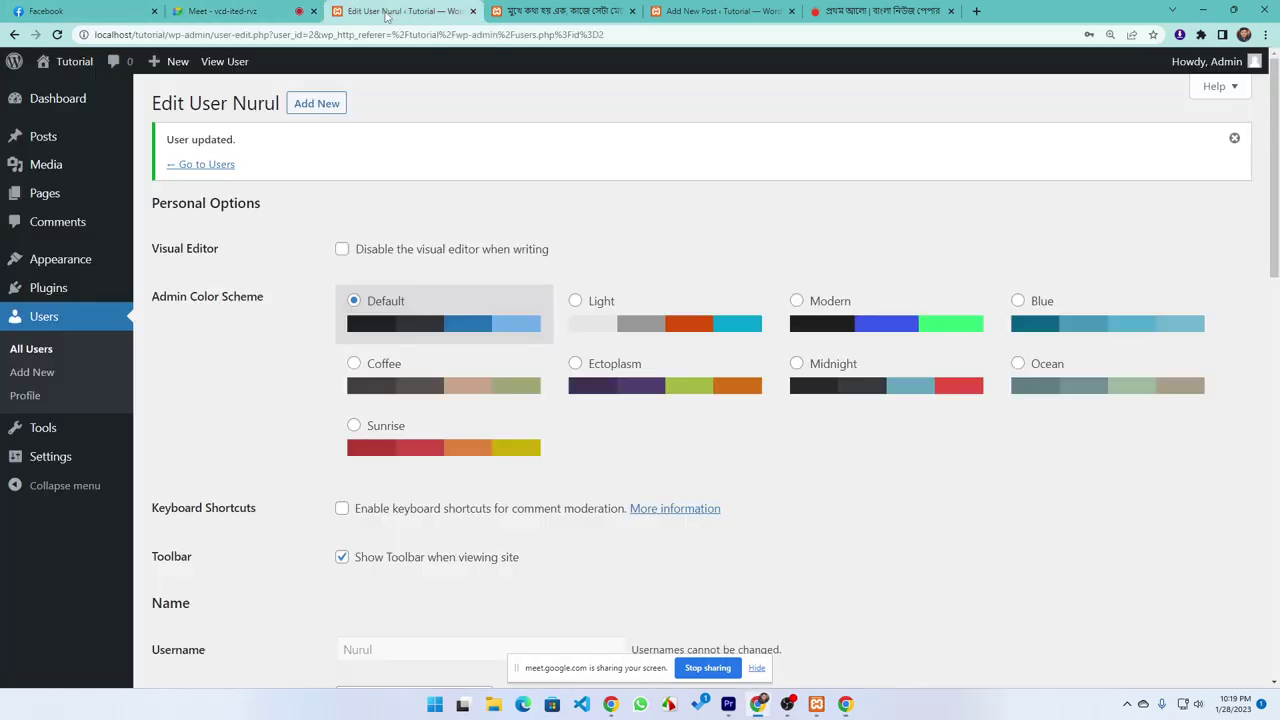
Set the user's role to Author, update the user, then bring up the guest window's Posts list
mouse_move(252, 210)
scroll(290, 370, down, 4)
click(394, 300)
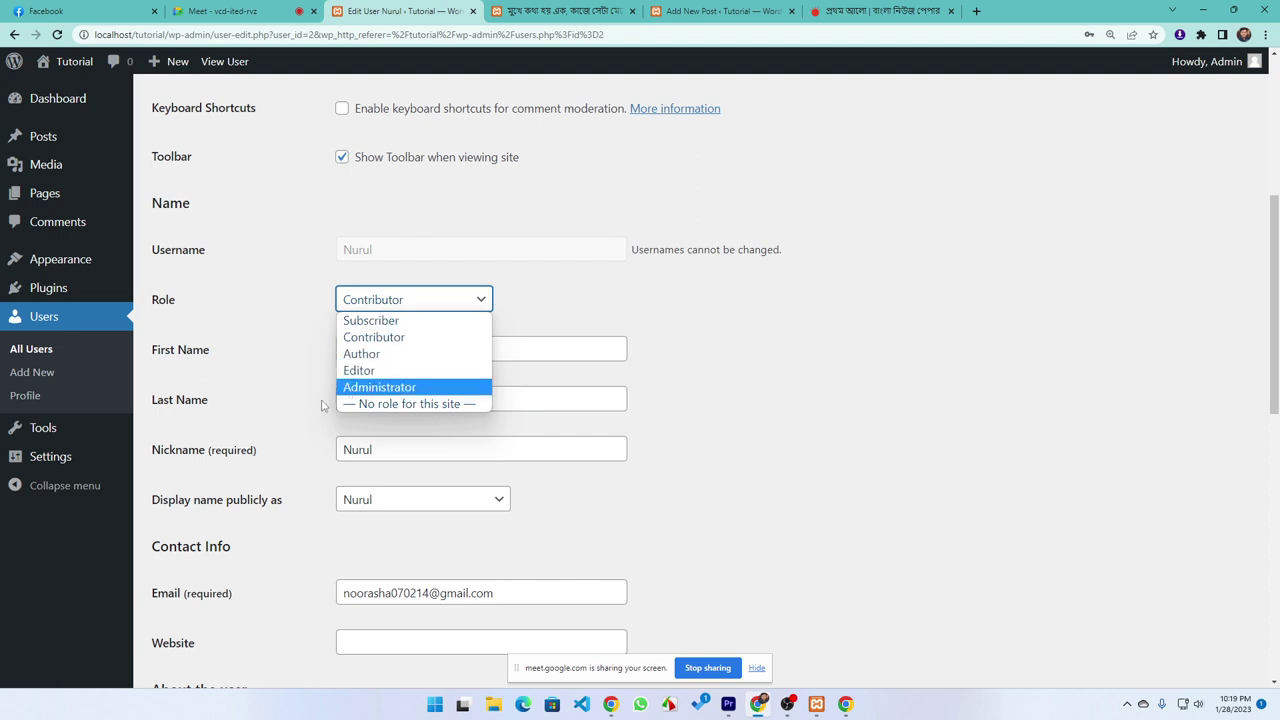
click(357, 355)
scroll(520, 497, up, 4)
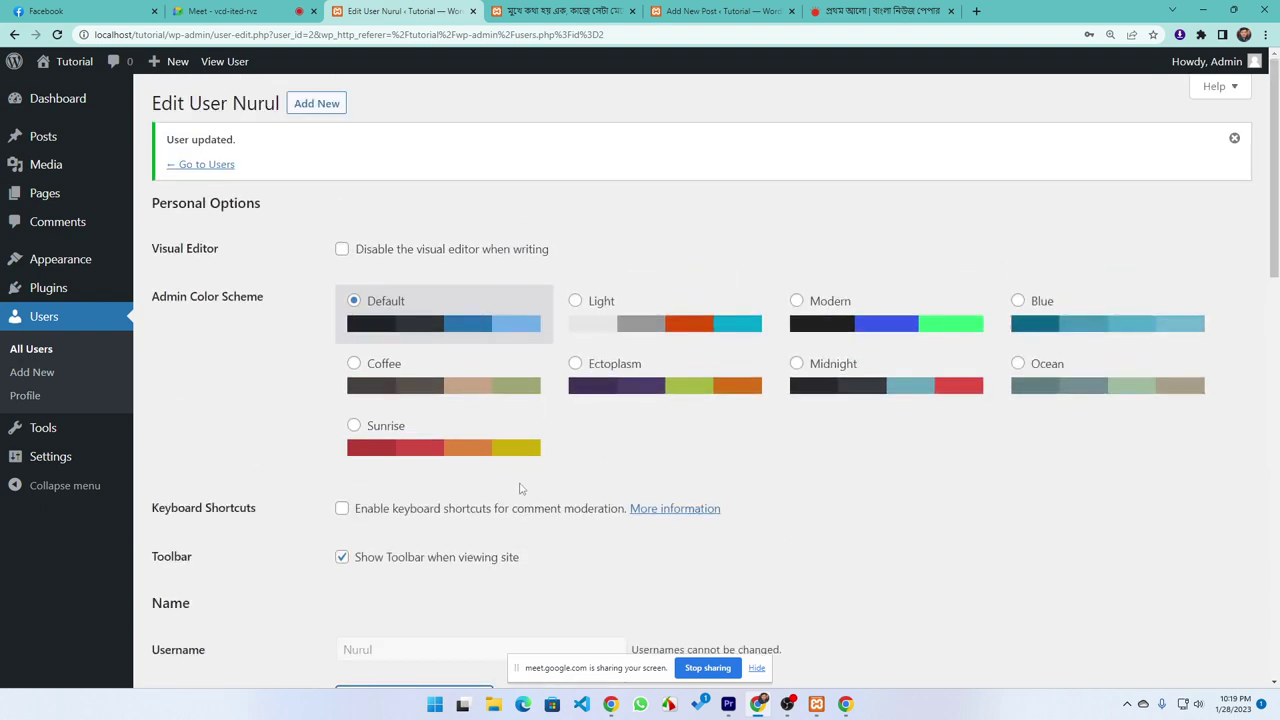
scroll(520, 490, down, 8)
scroll(523, 577, down, 5)
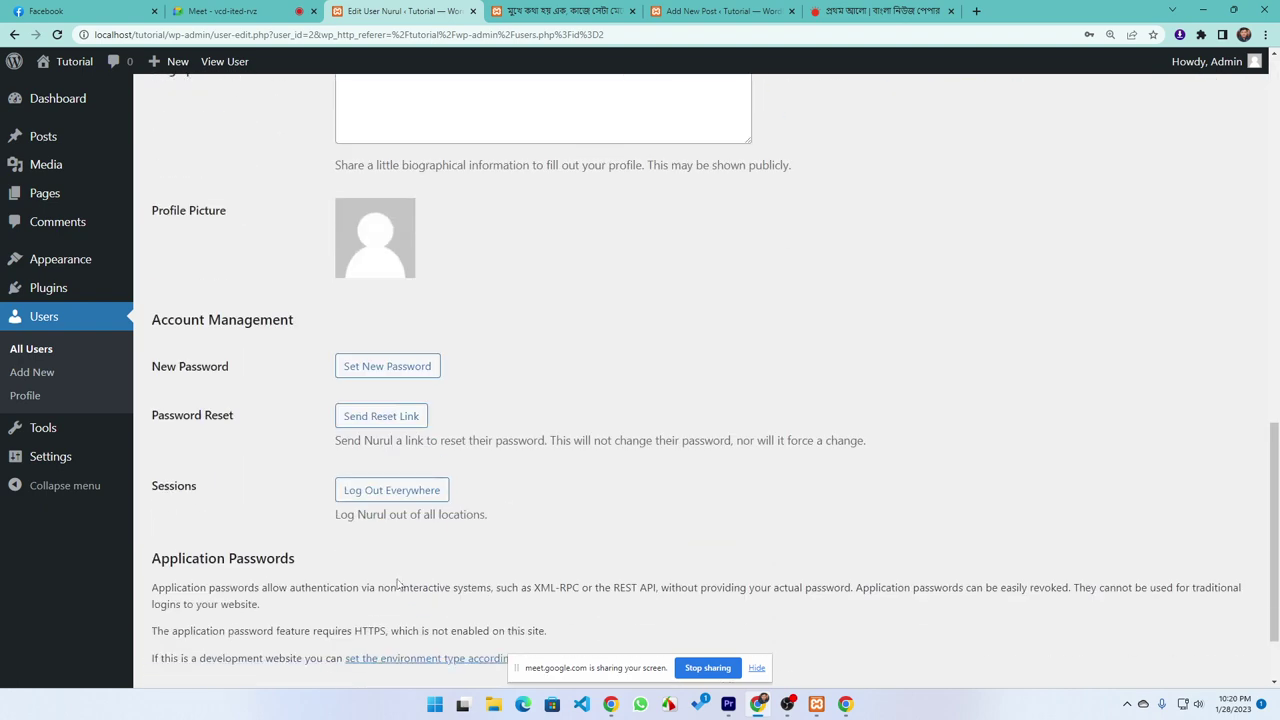
click(198, 604)
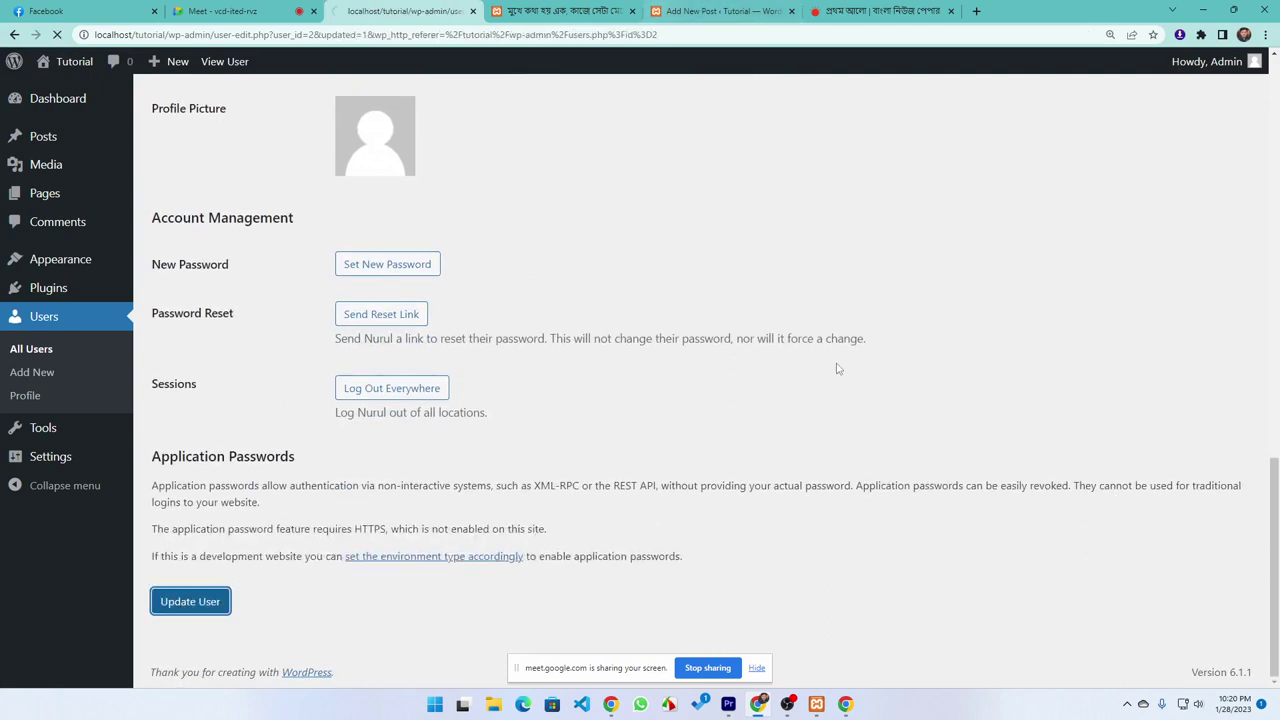
click(845, 705)
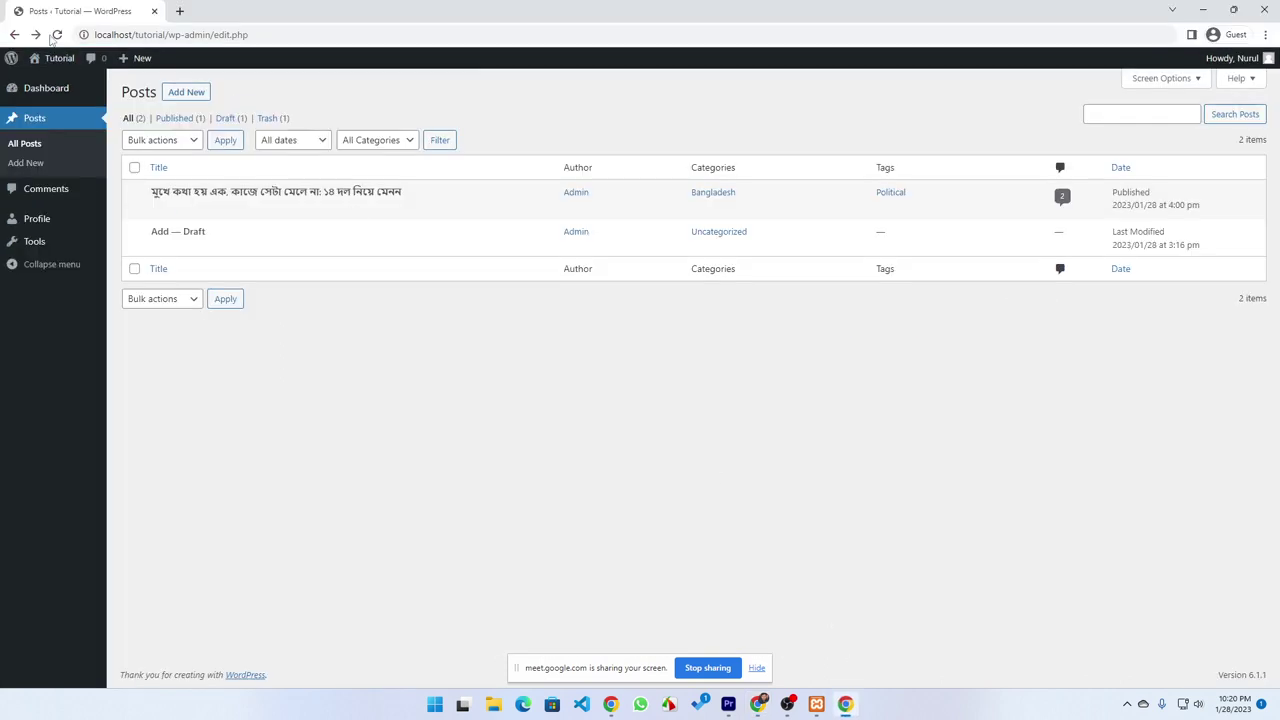
Reload the guest Posts list so the Media menu appears, then return to the Edit User window
click(57, 35)
mouse_move(36, 195)
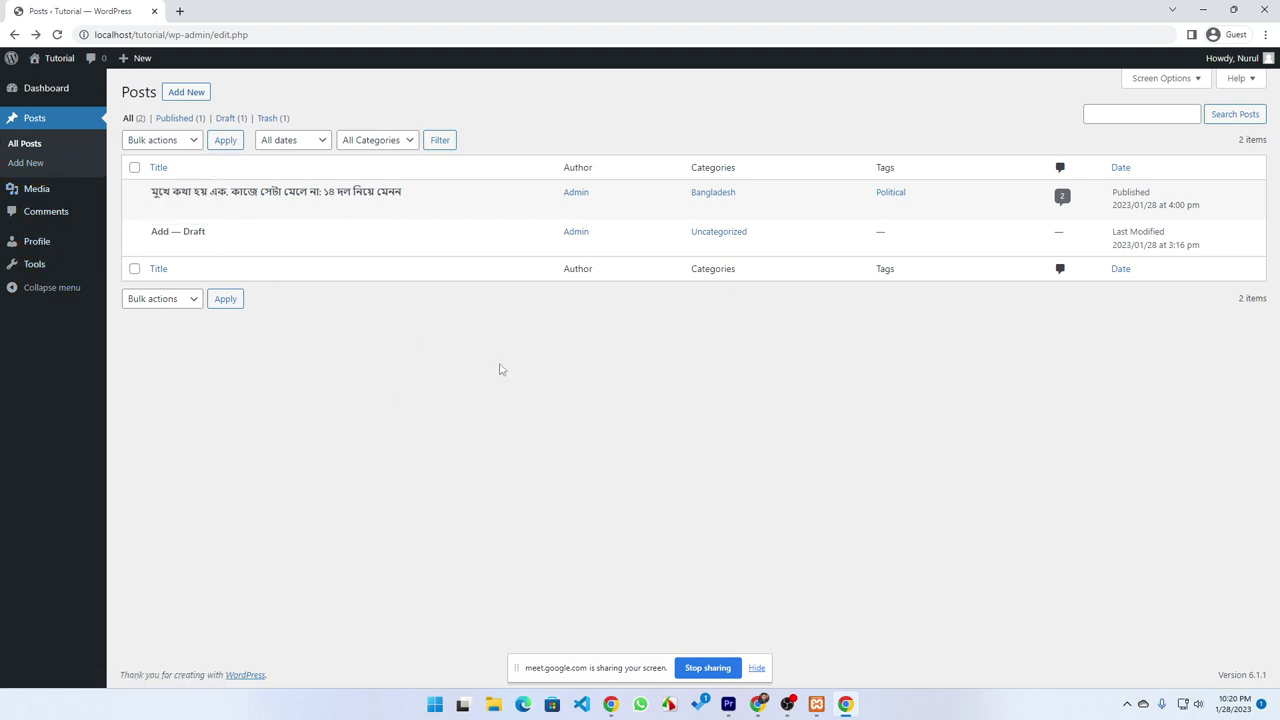
click(758, 704)
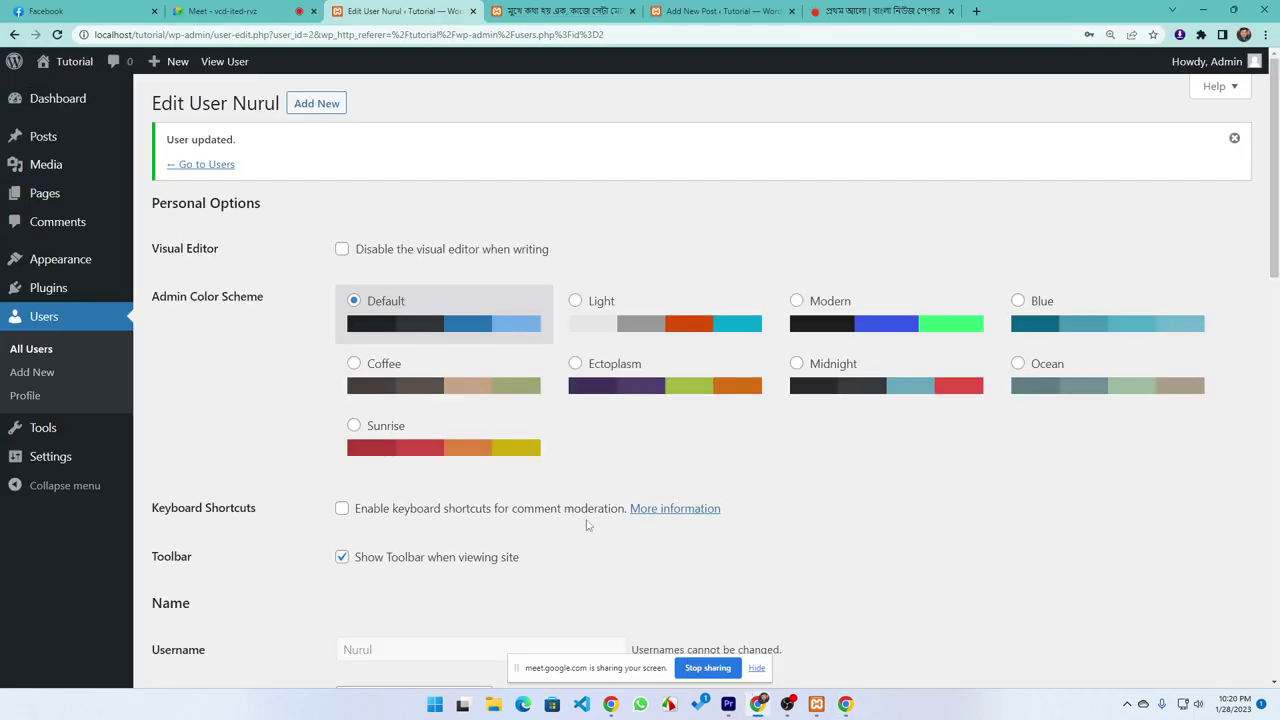
scroll(360, 465, down, 2)
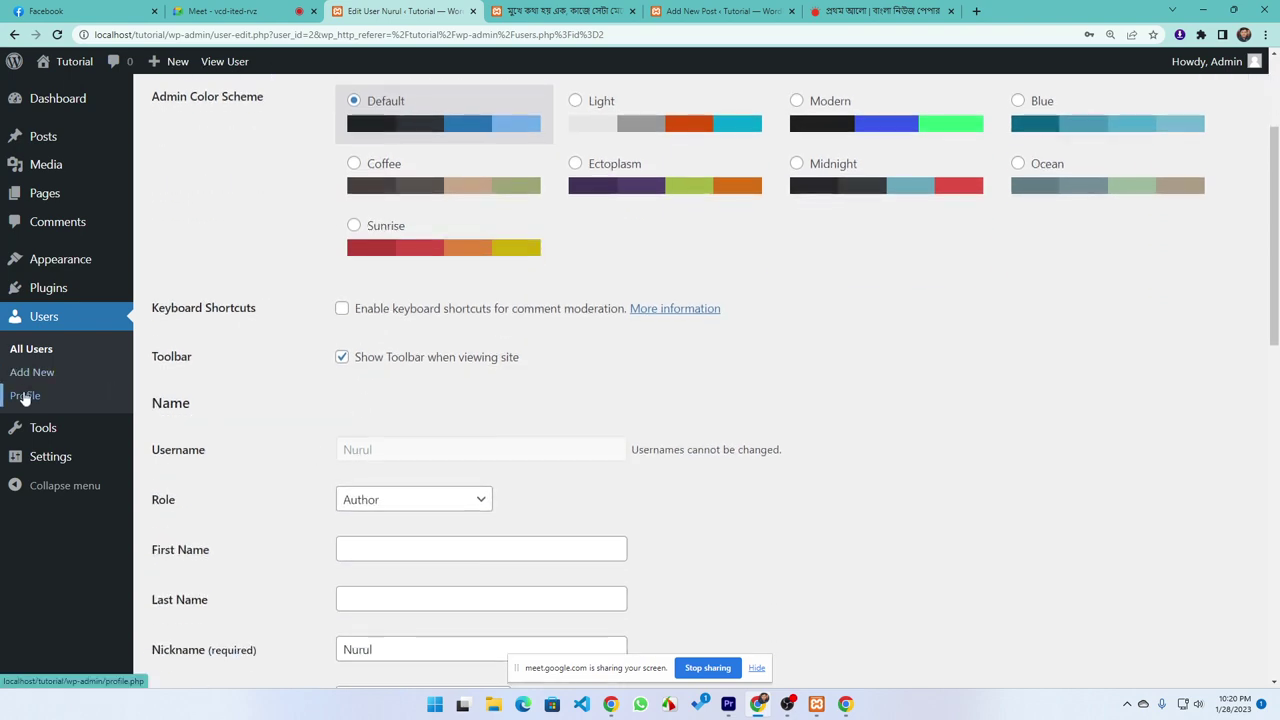
scroll(245, 265, up, 2)
Change the user's role from Author to Editor and save it with Update User
scroll(429, 374, down, 4)
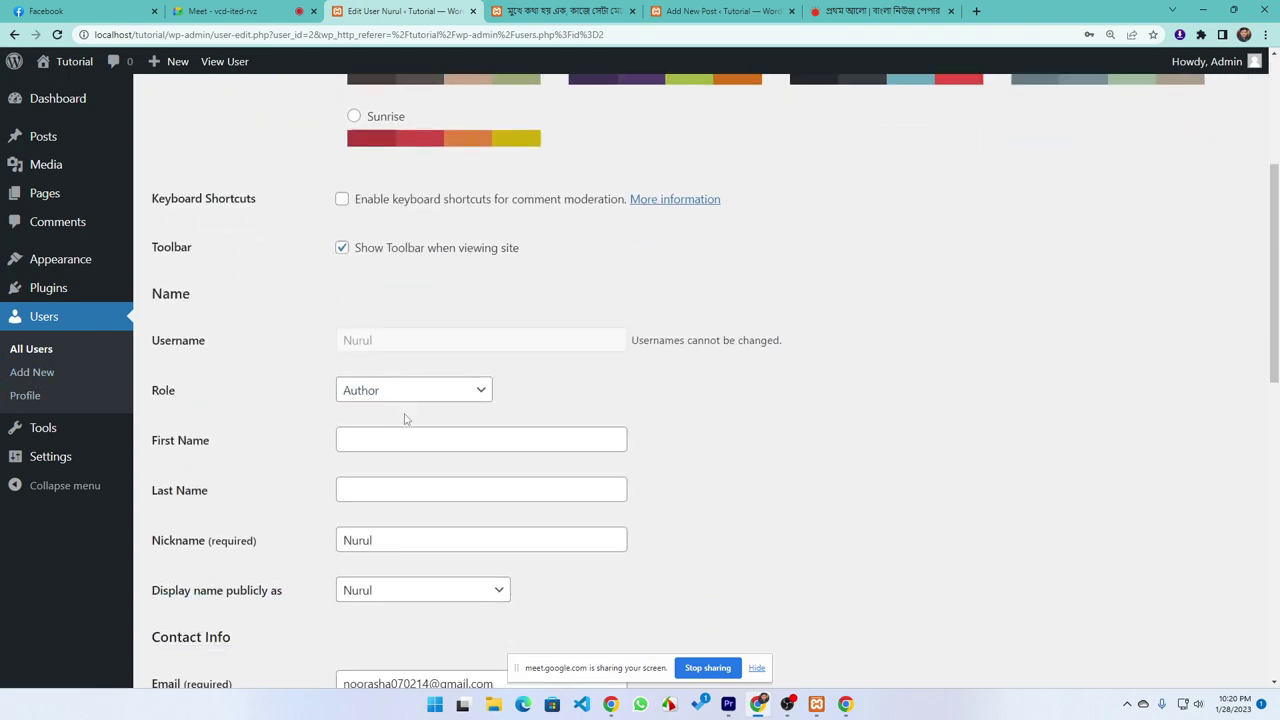
scroll(403, 320, up, 4)
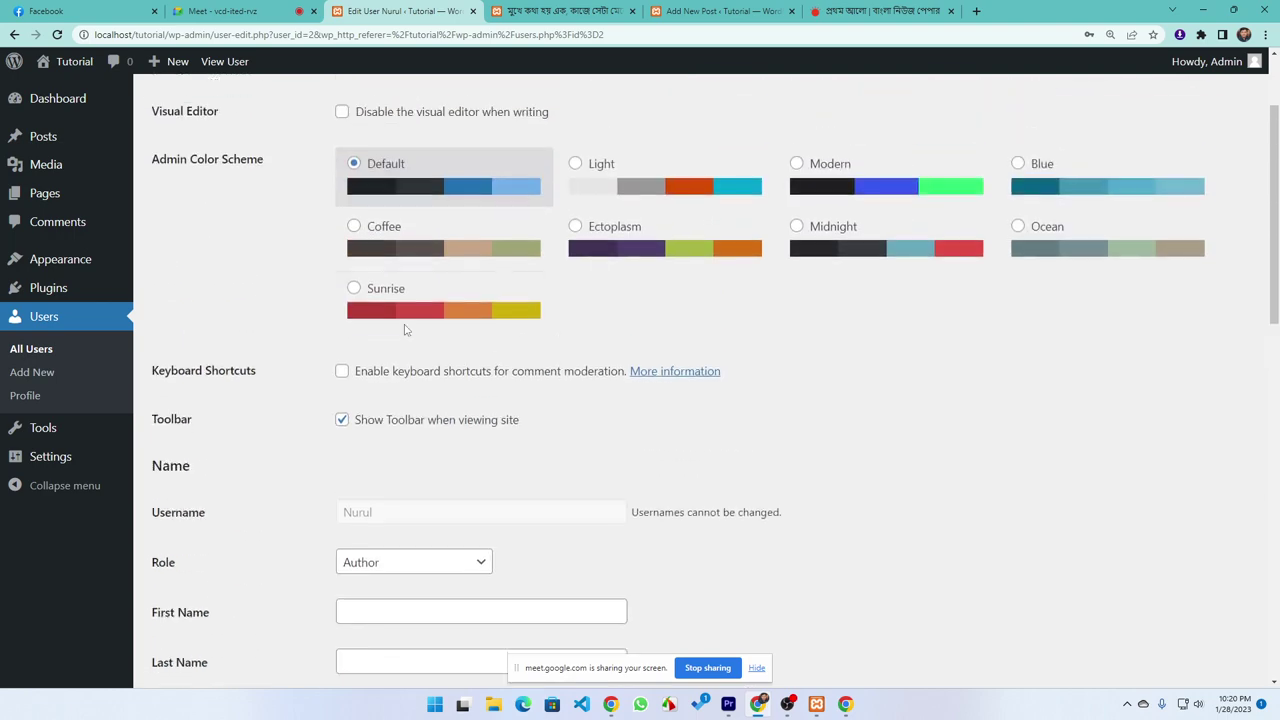
scroll(405, 332, down, 3)
scroll(410, 338, down, 9)
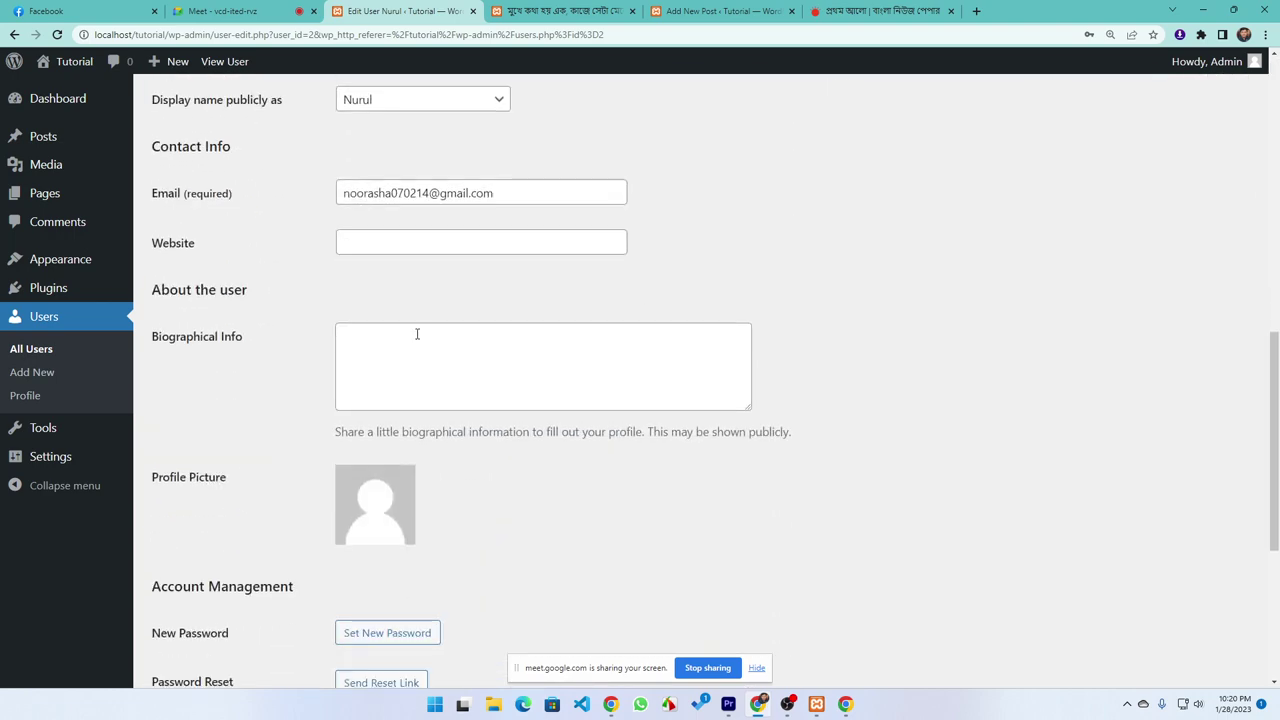
scroll(427, 358, up, 9)
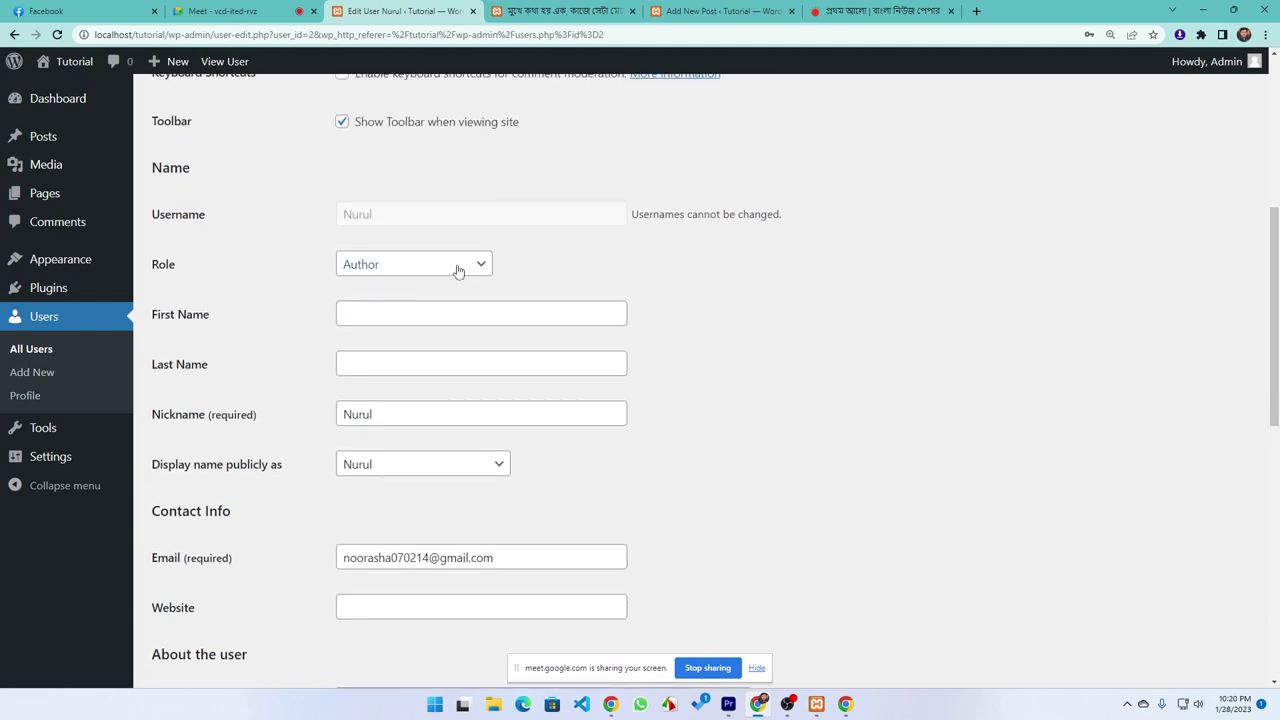
click(458, 268)
click(355, 338)
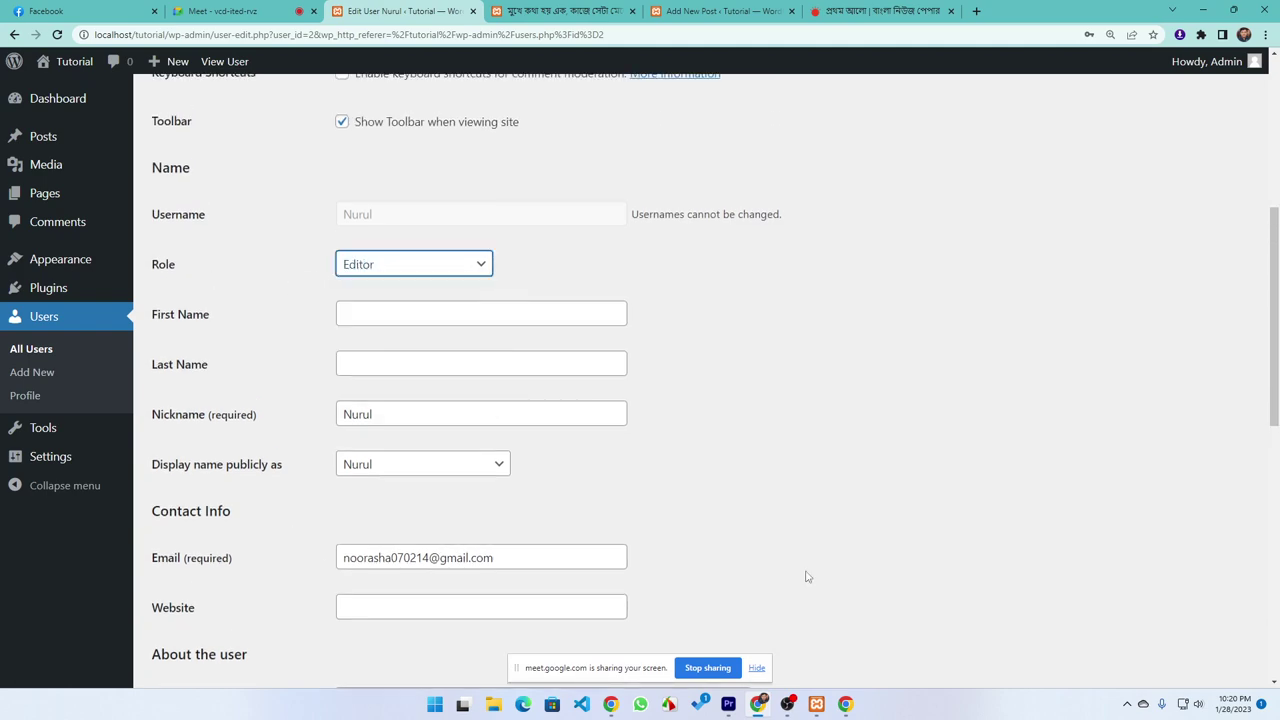
scroll(808, 577, down, 10)
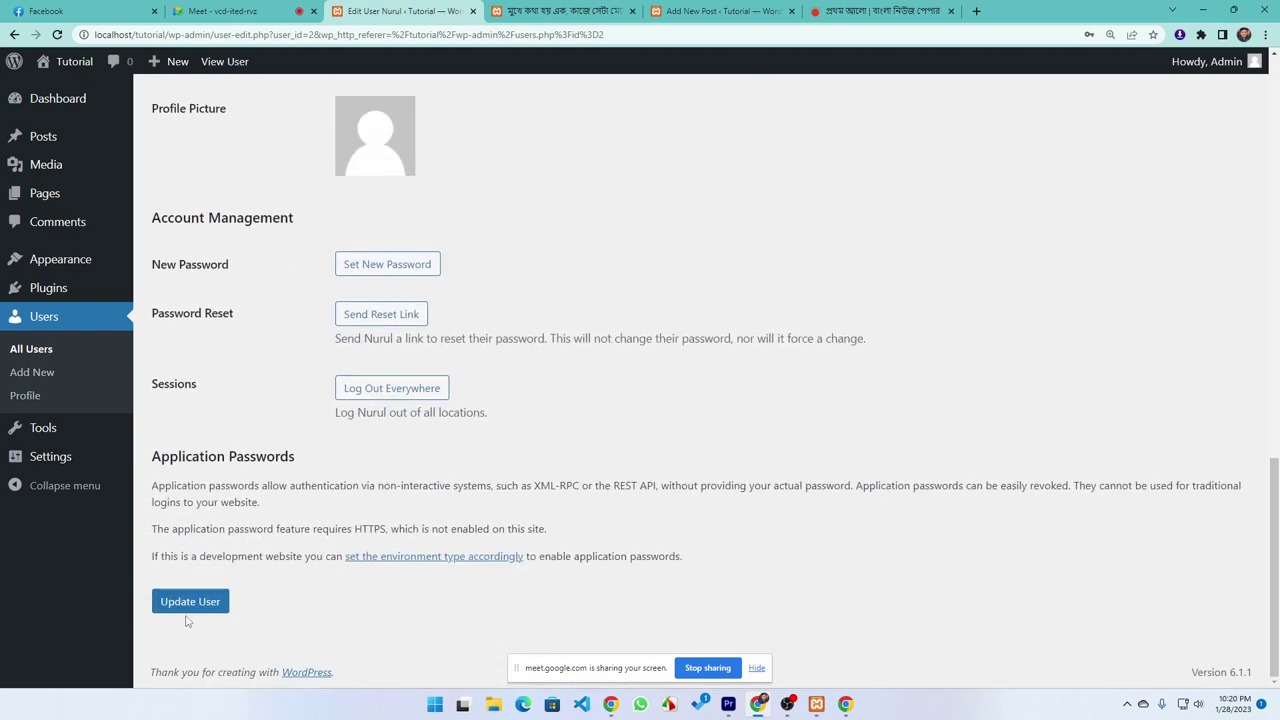
click(188, 604)
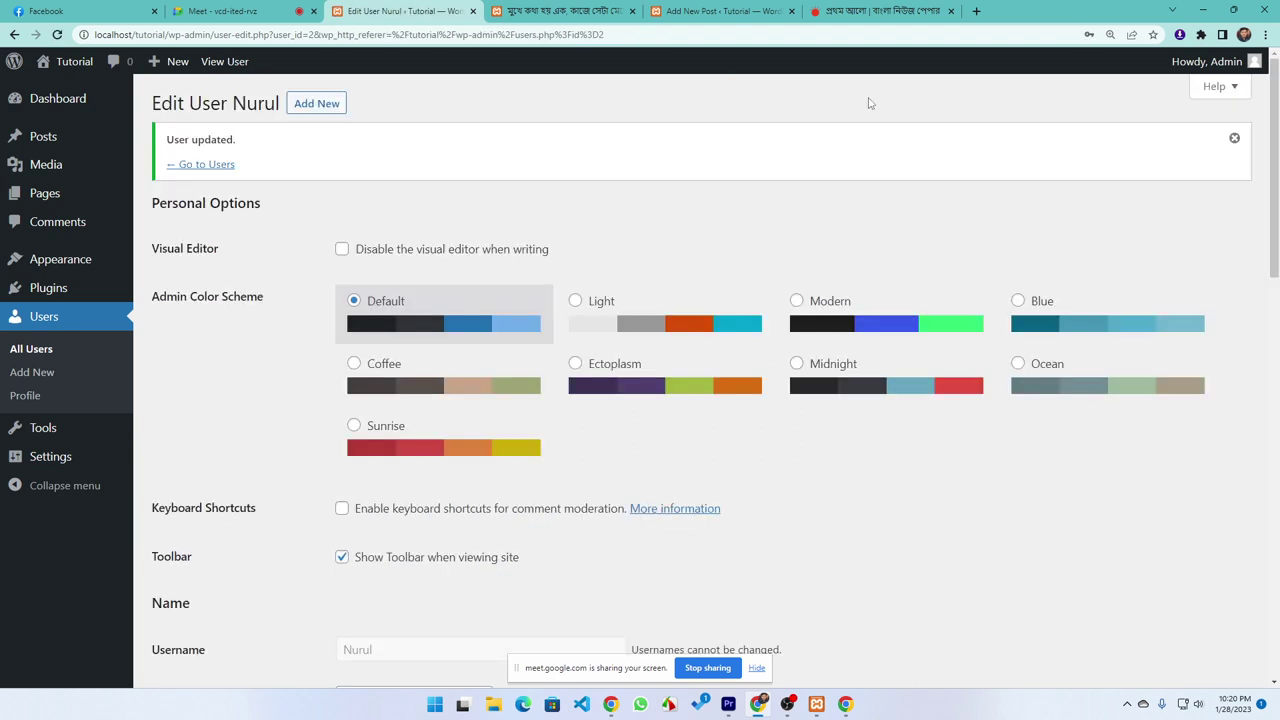
key(alt+Tab)
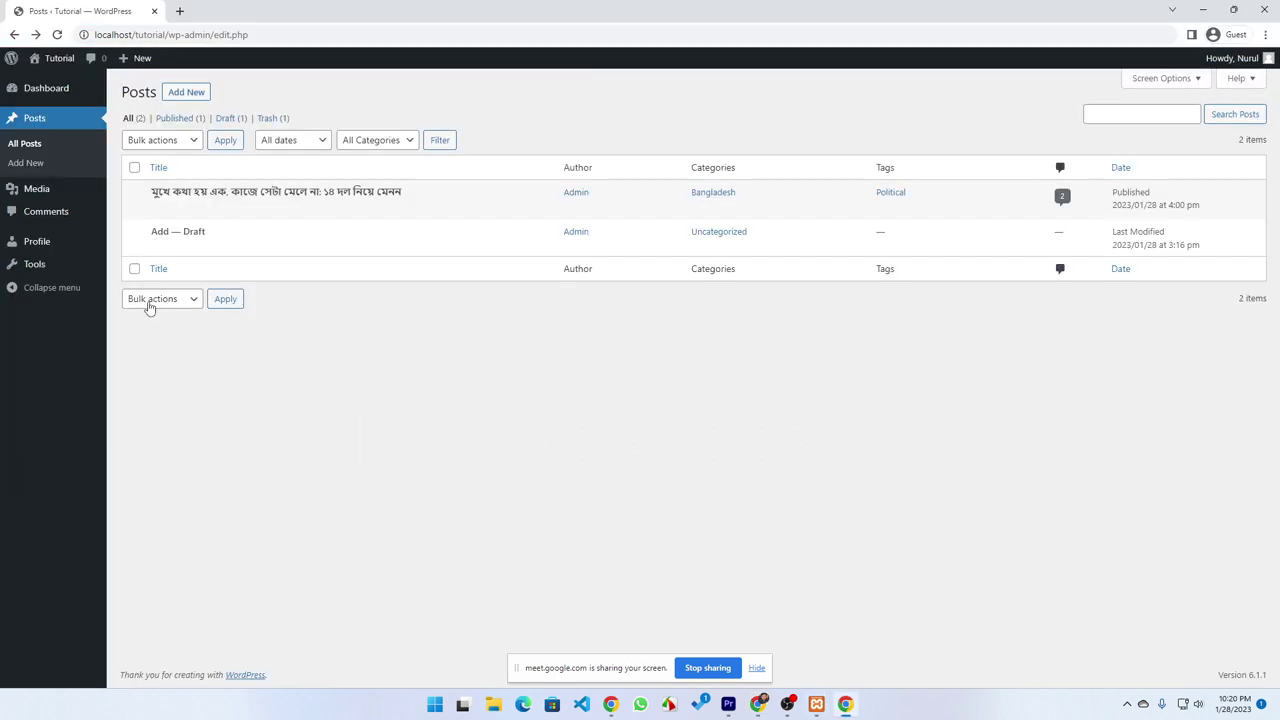
Reload the guest Posts list, then bring back the administrator's Edit User window
click(58, 35)
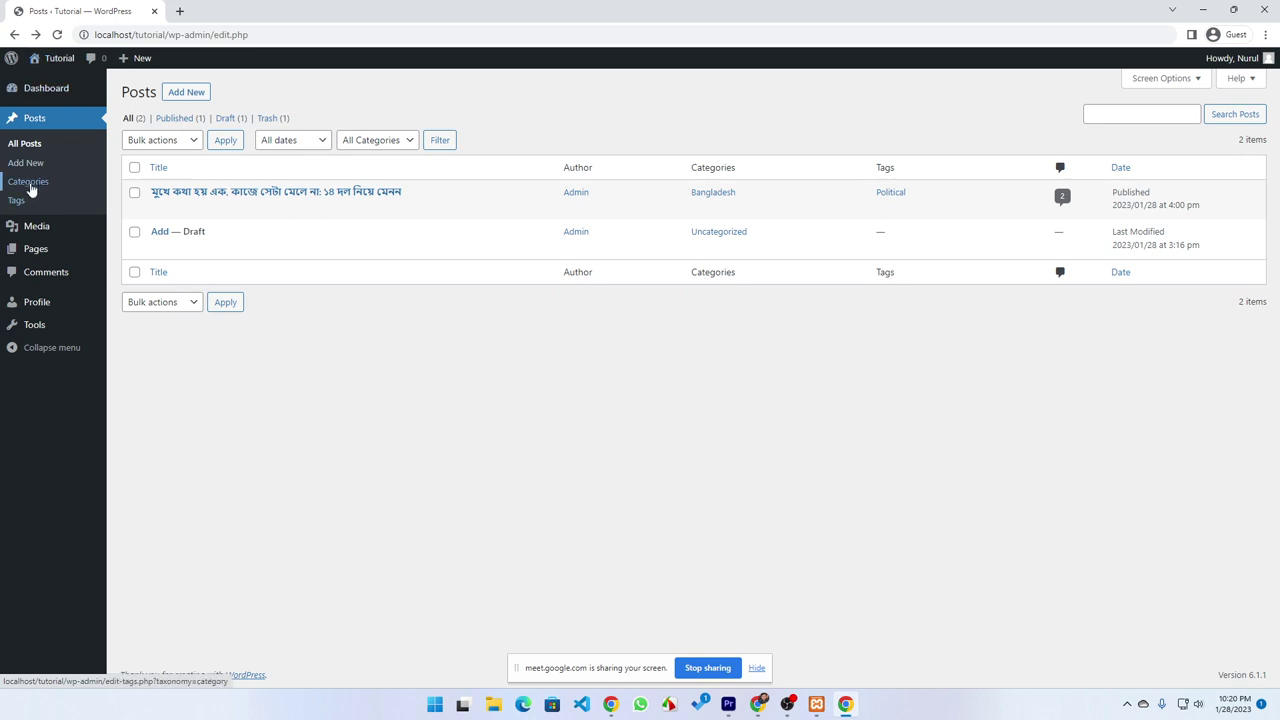
mouse_move(236, 212)
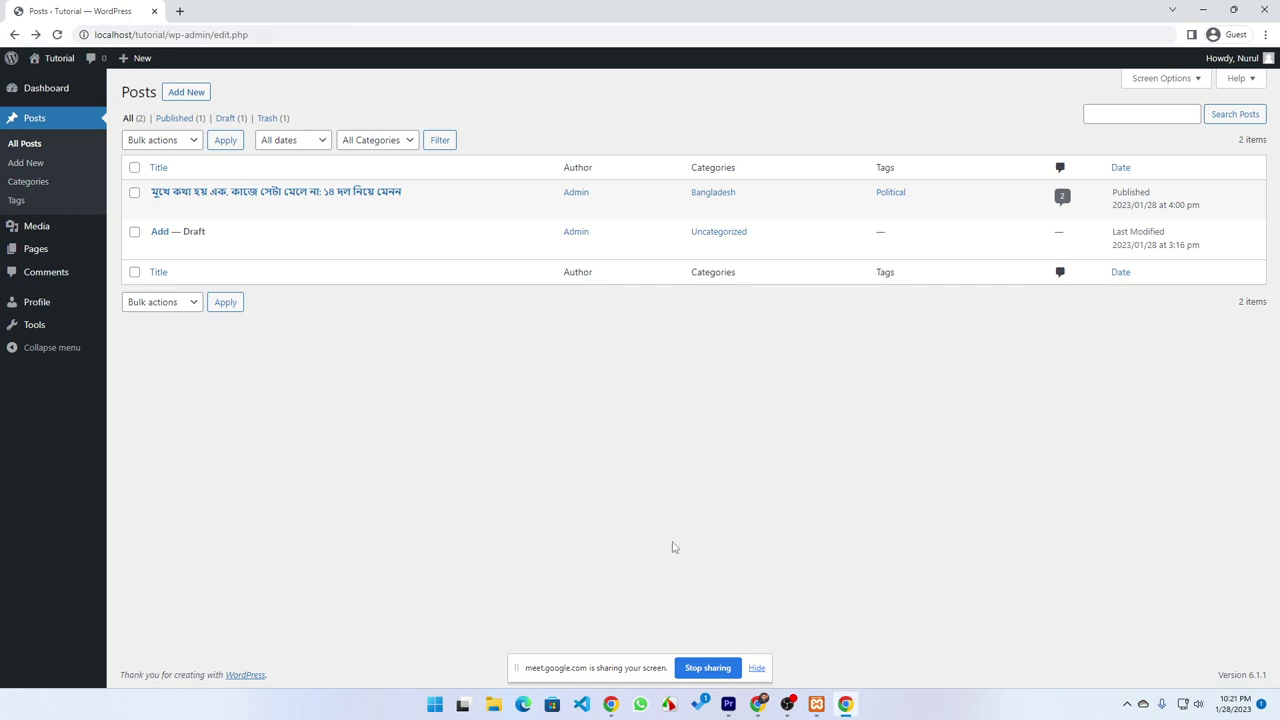
mouse_move(848, 707)
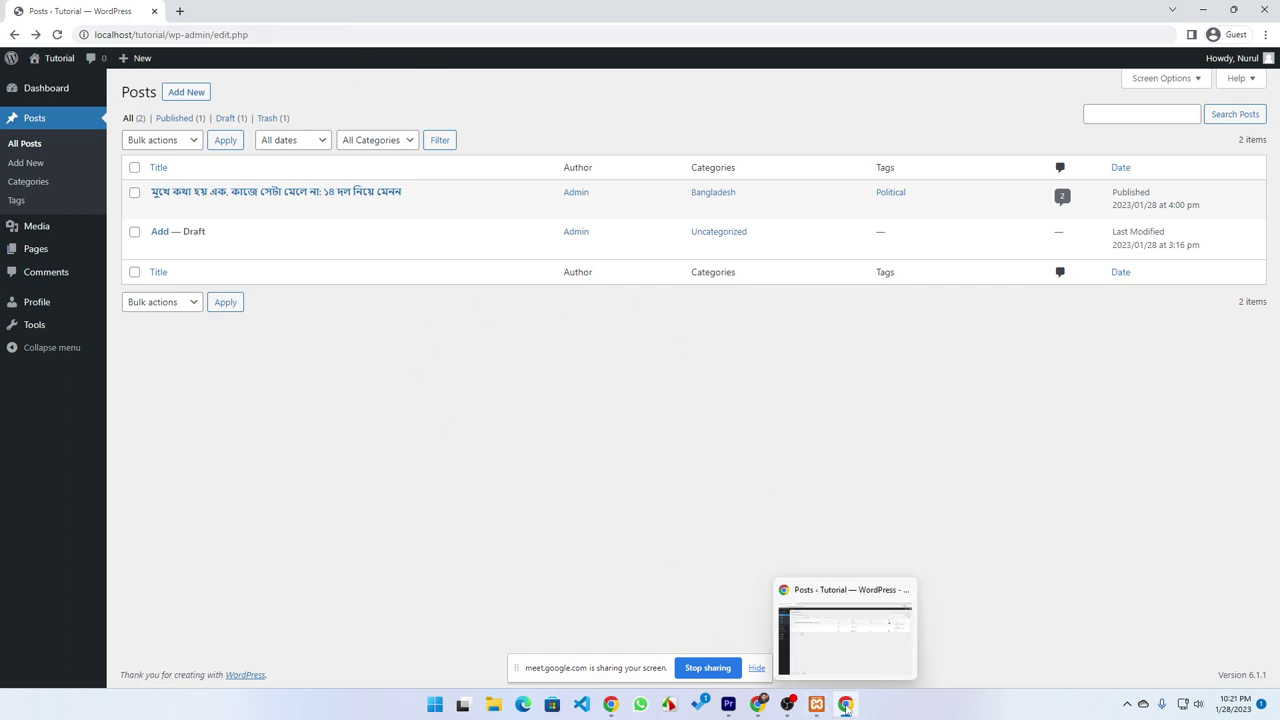
click(764, 708)
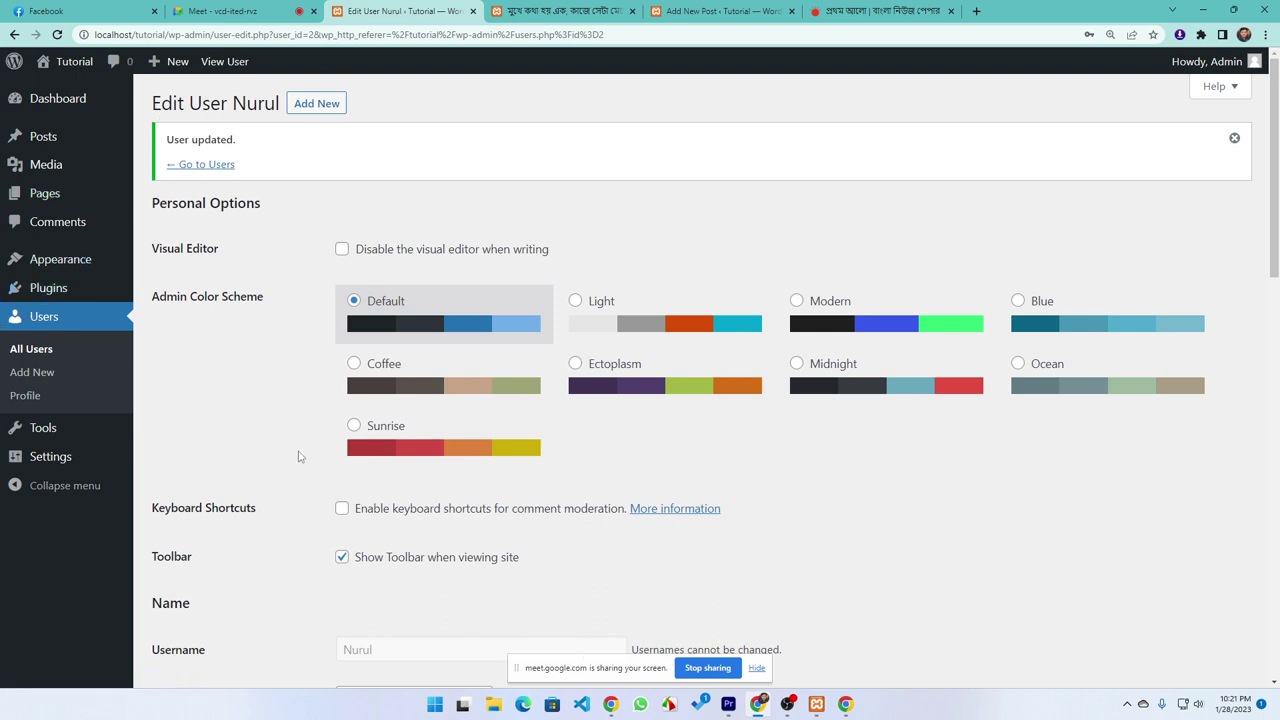
Switch the editor's admin colour scheme to Modern and save the user
scroll(300, 456, down, 2)
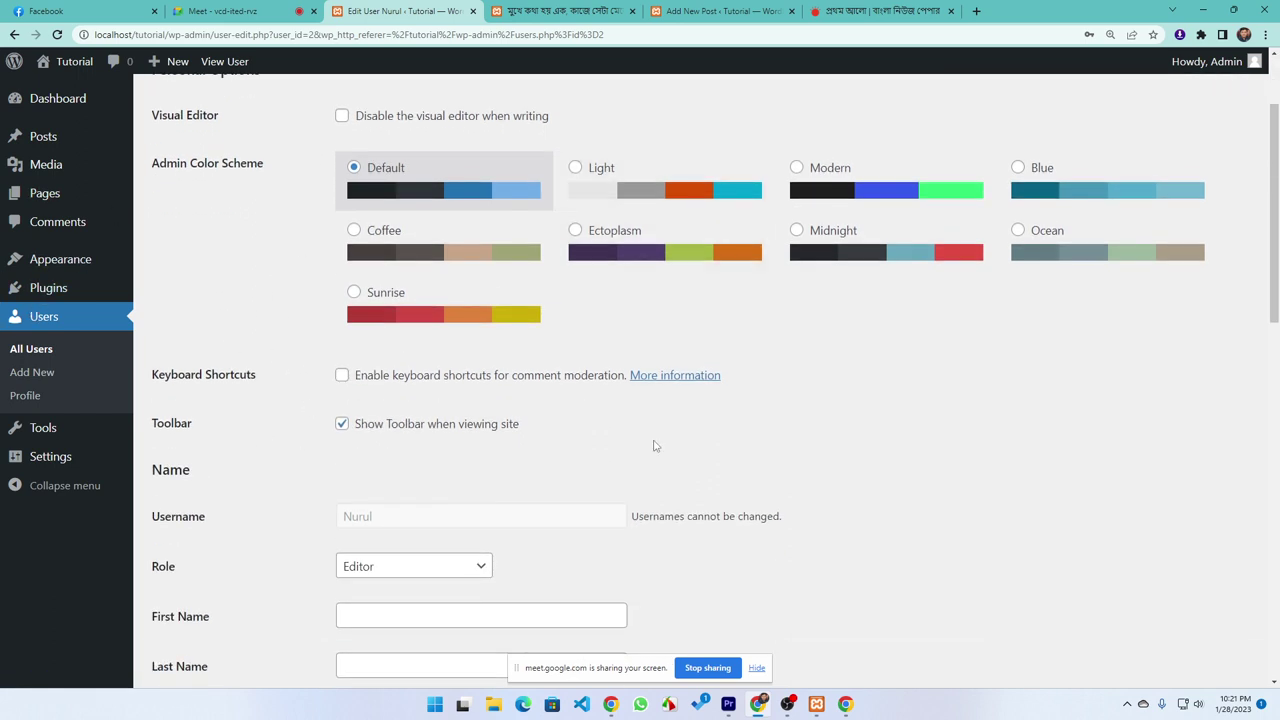
scroll(233, 432, up, 2)
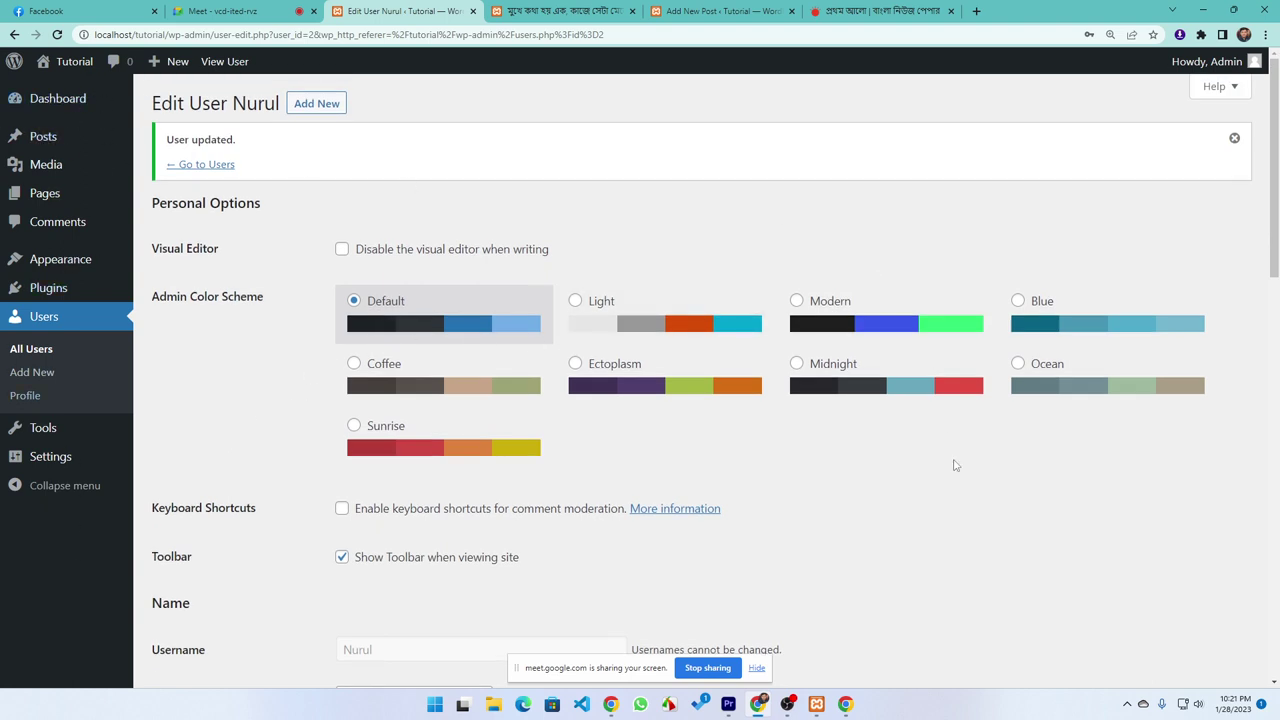
click(845, 330)
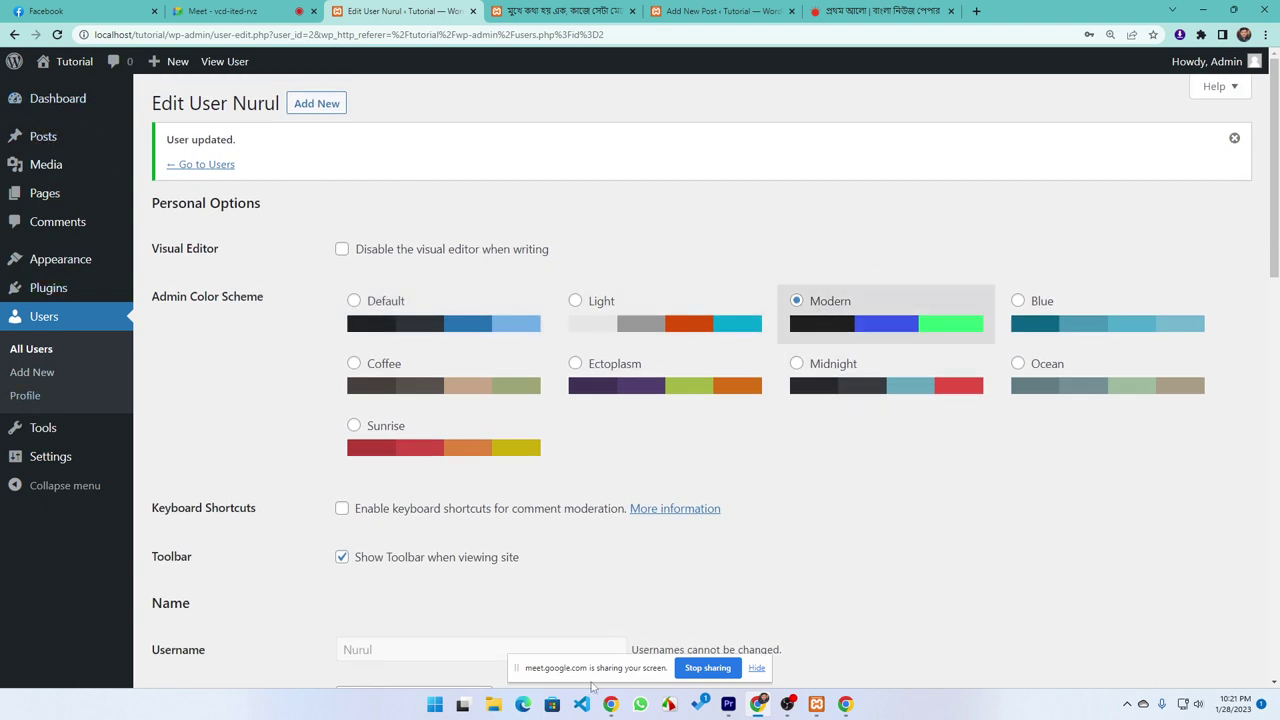
scroll(314, 569, down, 10)
click(190, 601)
Change the editor's colour scheme to Blue and save the user again
click(1069, 323)
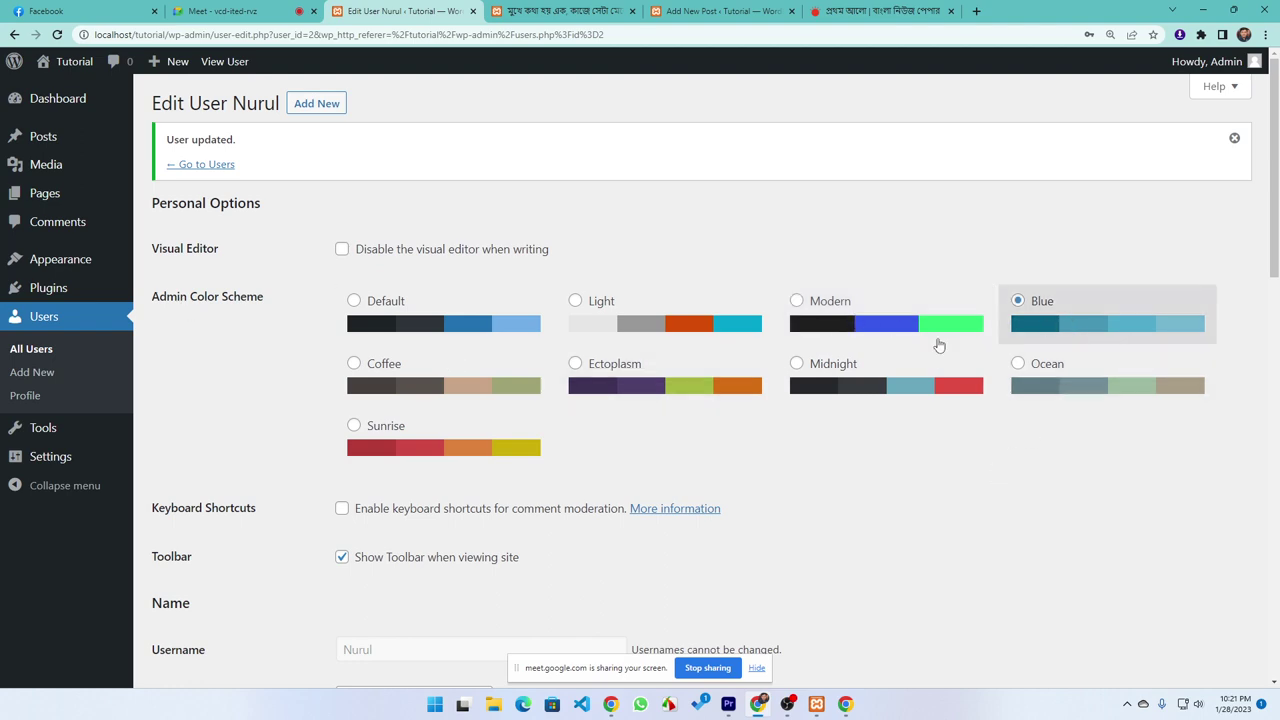
scroll(275, 665, down, 6)
scroll(281, 652, down, 6)
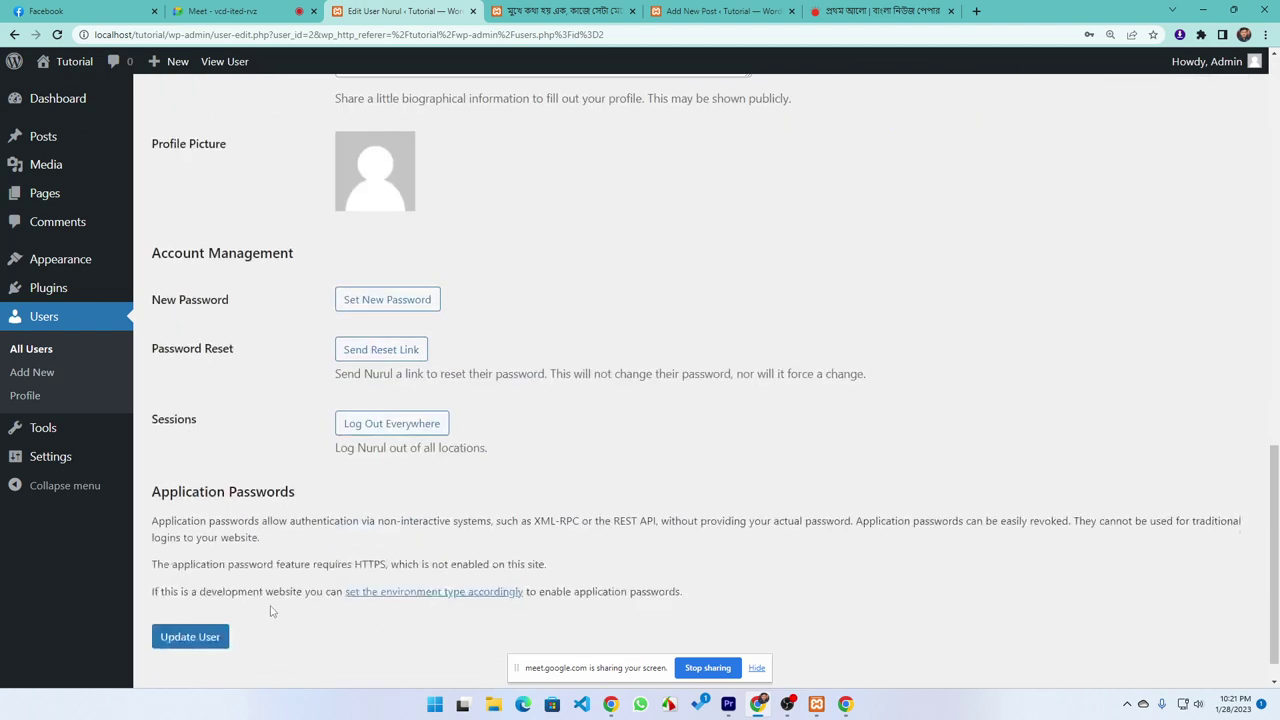
click(210, 602)
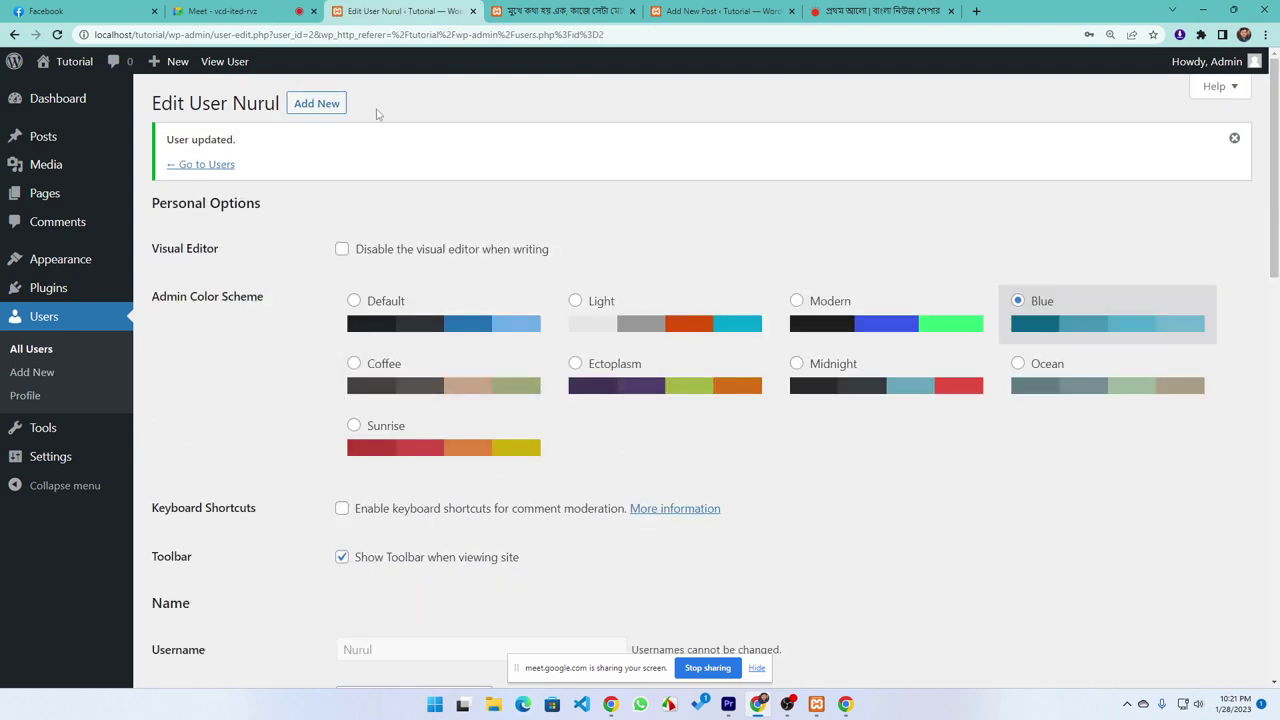
Reload the guest Posts page to see the Blue colours, then open the Users list
click(846, 705)
click(56, 35)
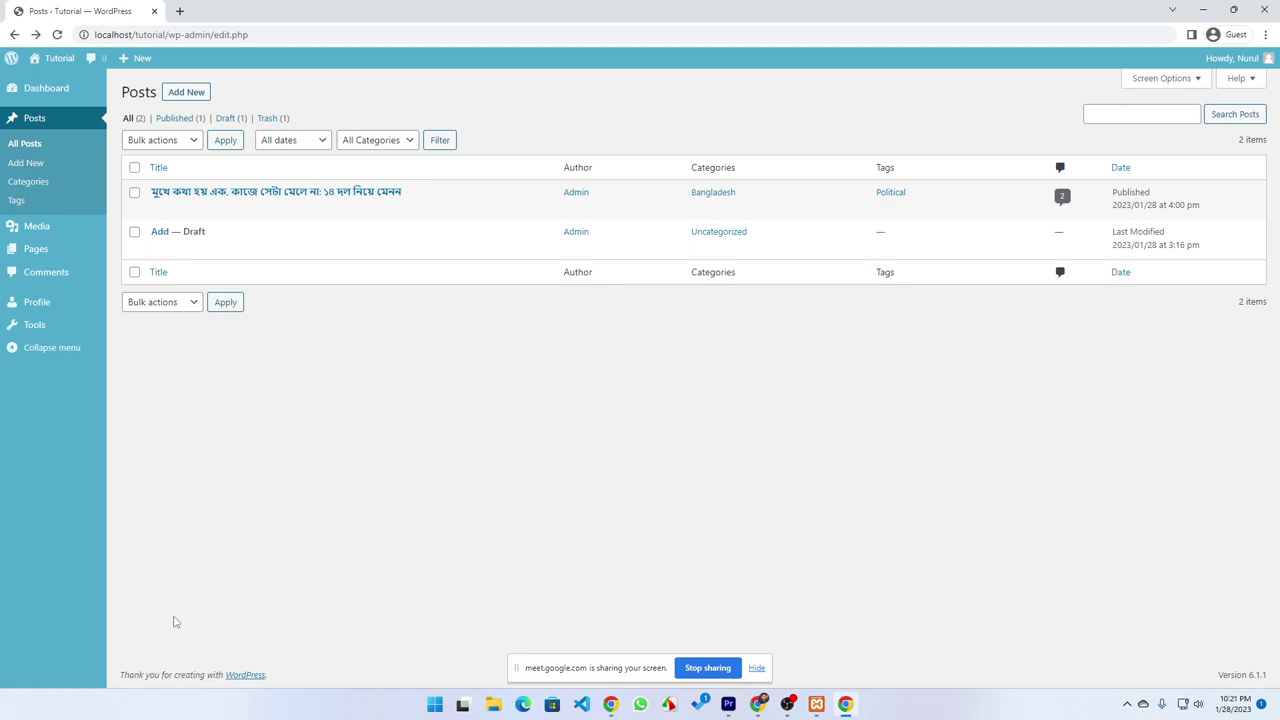
click(846, 704)
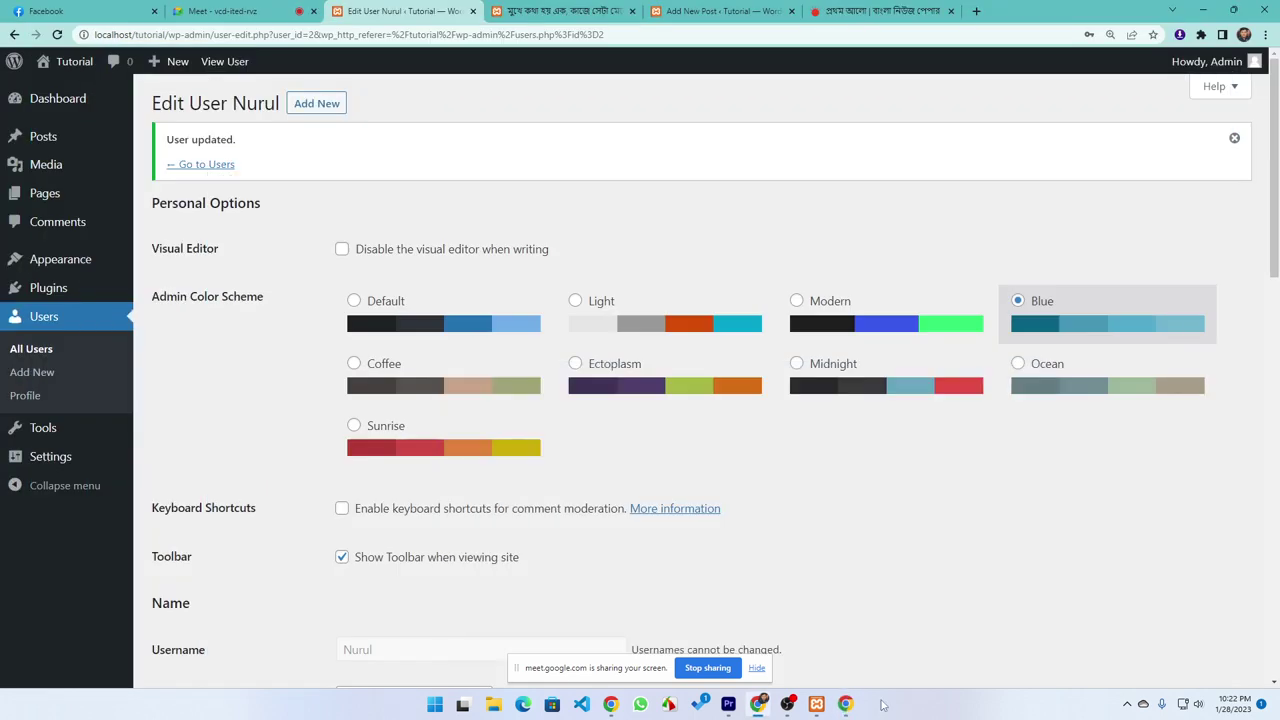
click(30, 350)
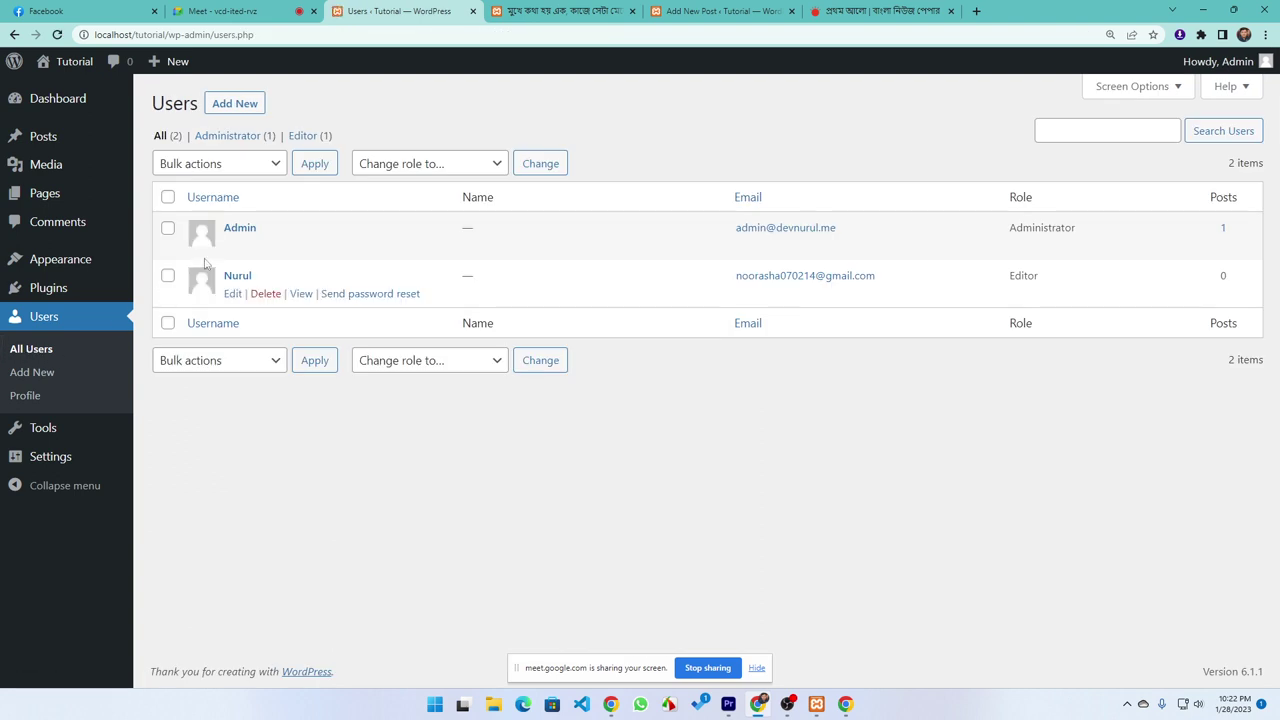
On the Admin profile, try the Blue, Coffee, Ectoplasm, Midnight, Ocean and Sunrise colour schemes
click(234, 246)
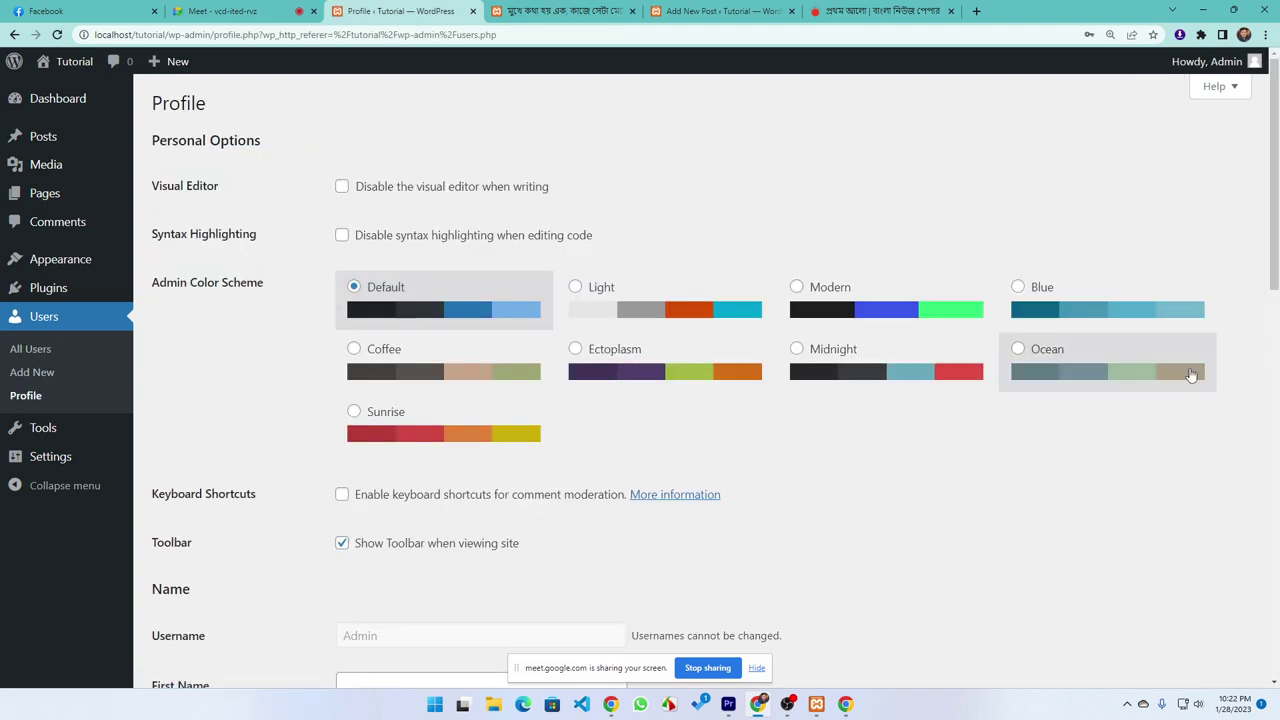
click(1078, 298)
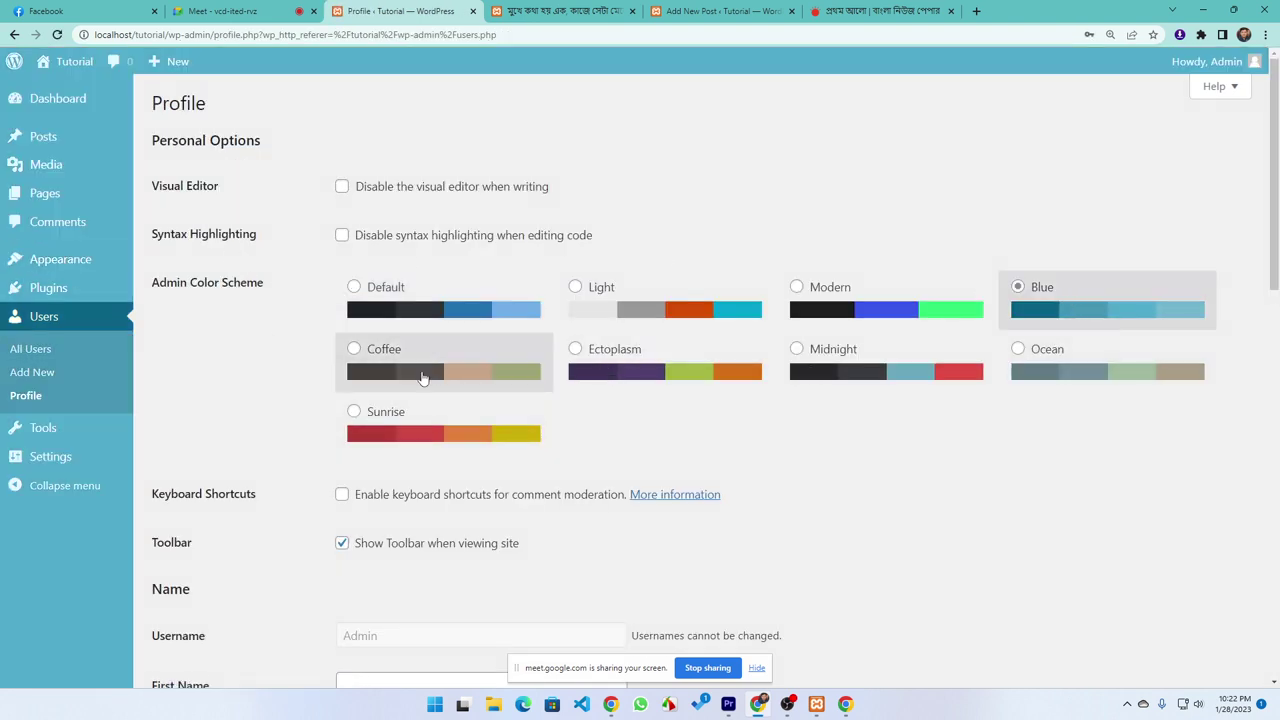
click(423, 378)
click(641, 393)
click(866, 378)
click(1101, 383)
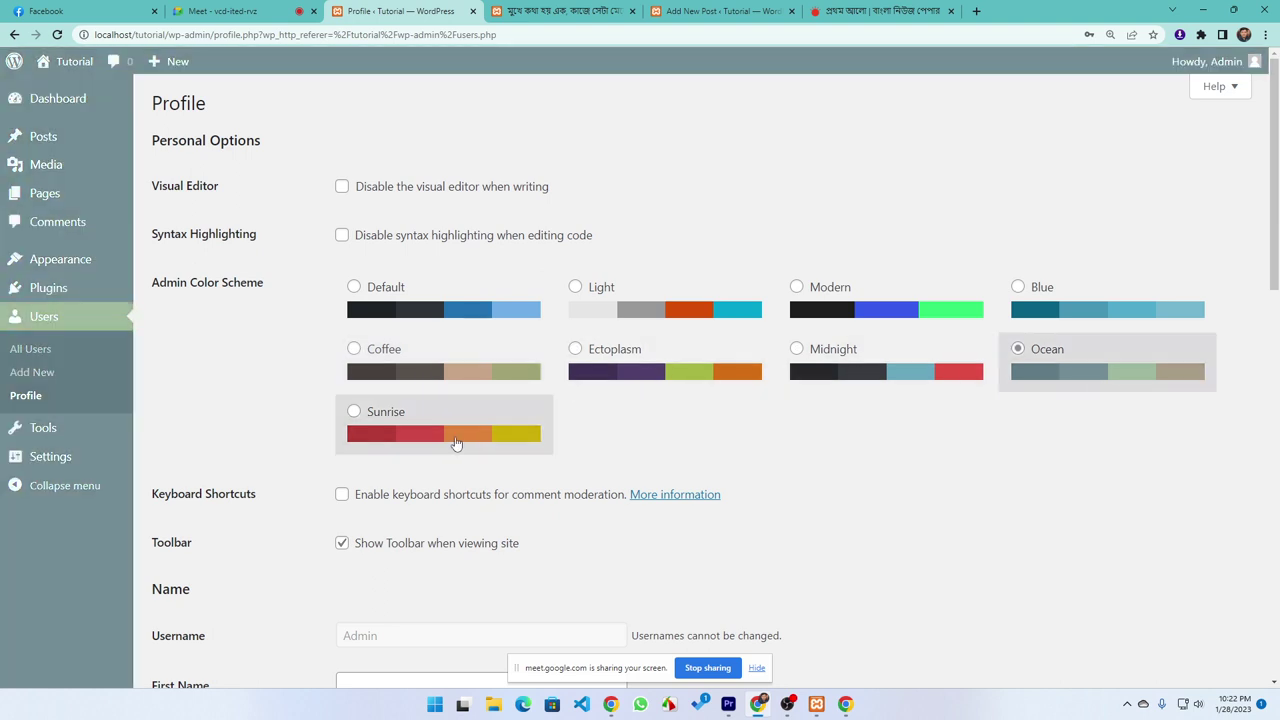
click(388, 430)
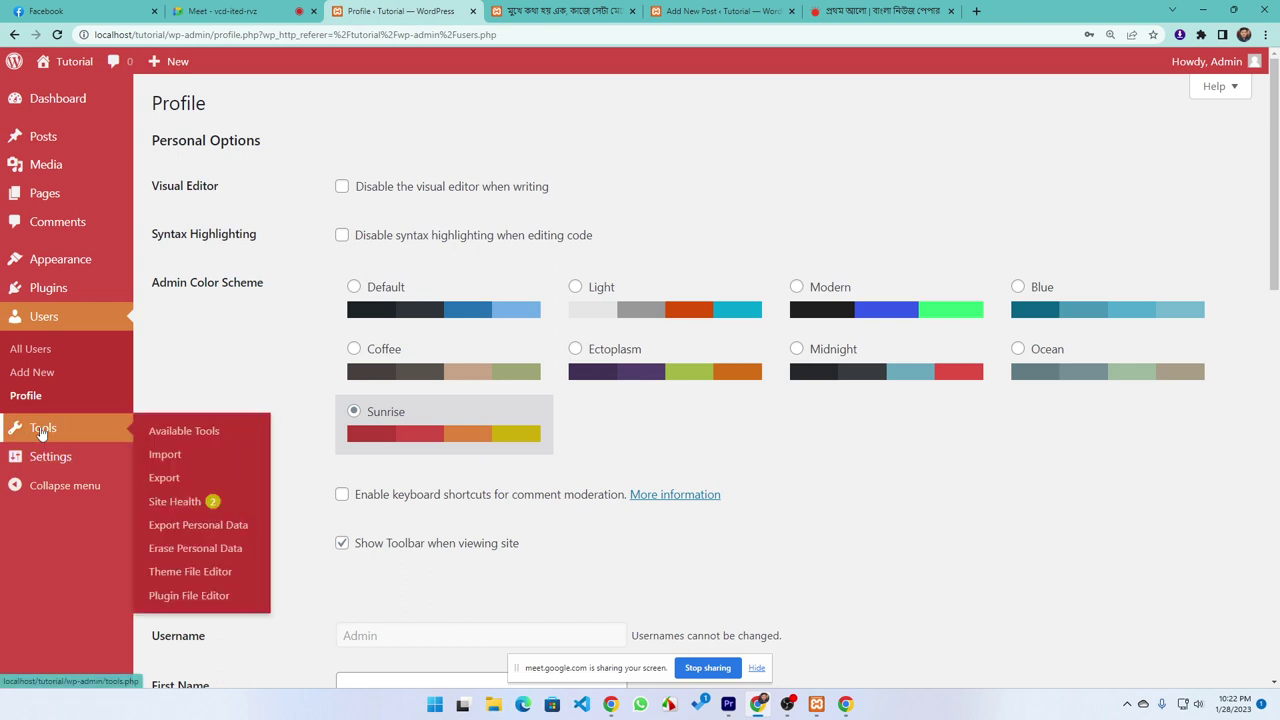
Restore the Admin profile's Default colour scheme and open the Tools page
click(42, 432)
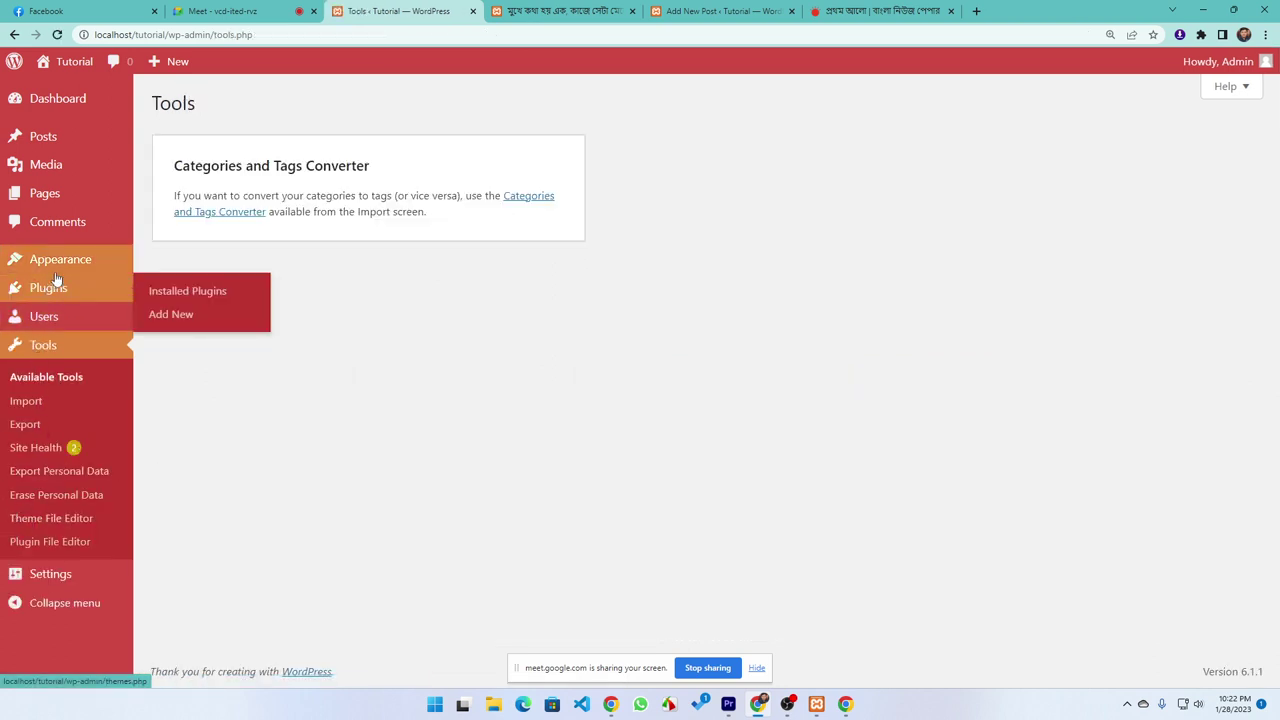
click(52, 320)
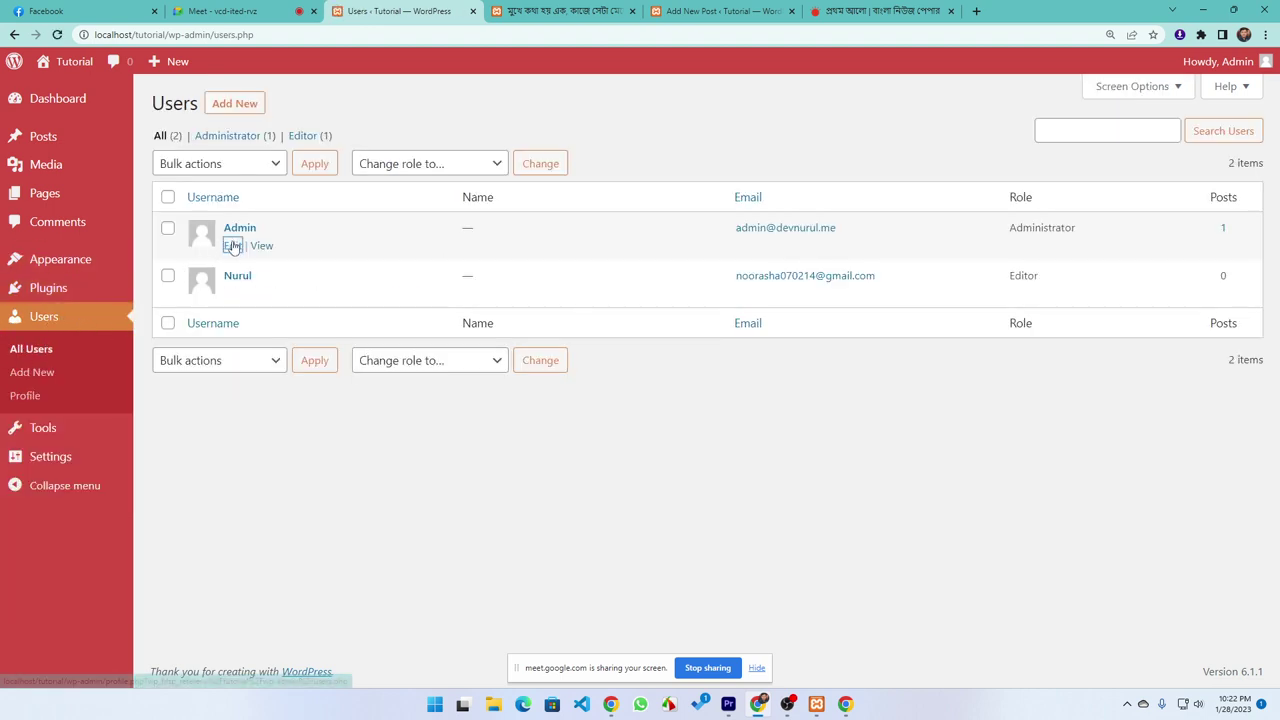
click(232, 246)
click(352, 318)
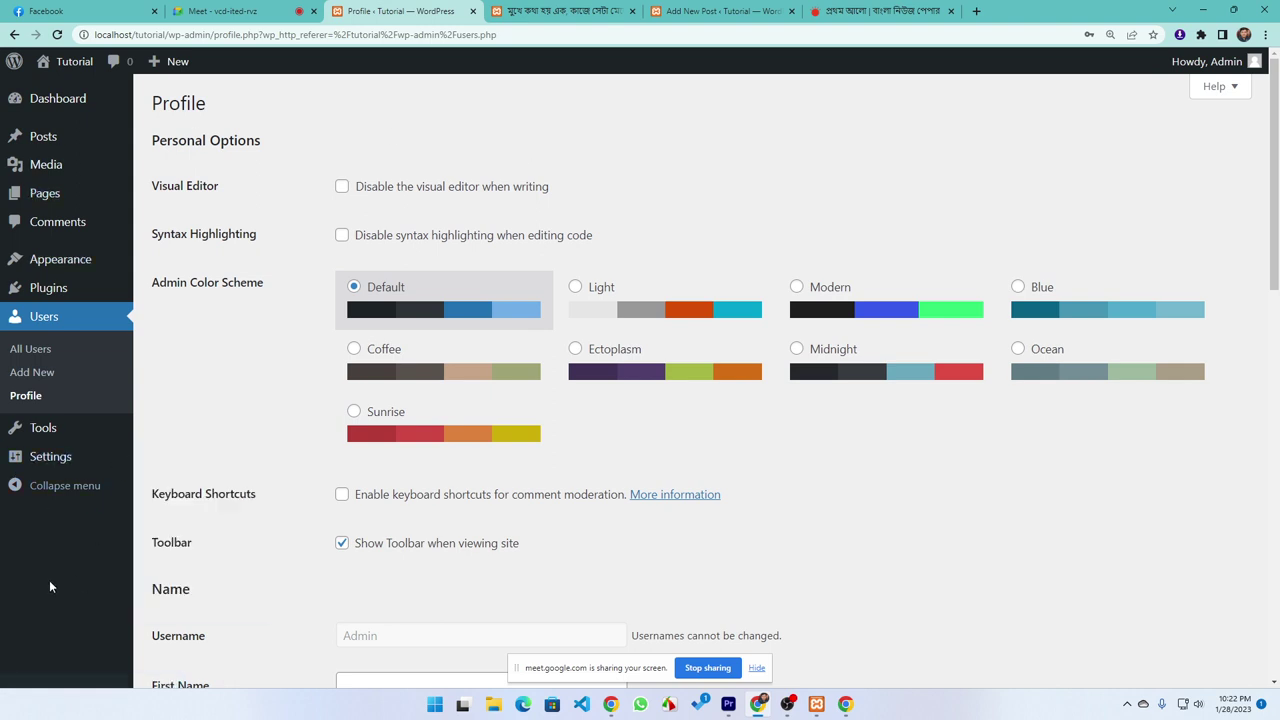
click(53, 436)
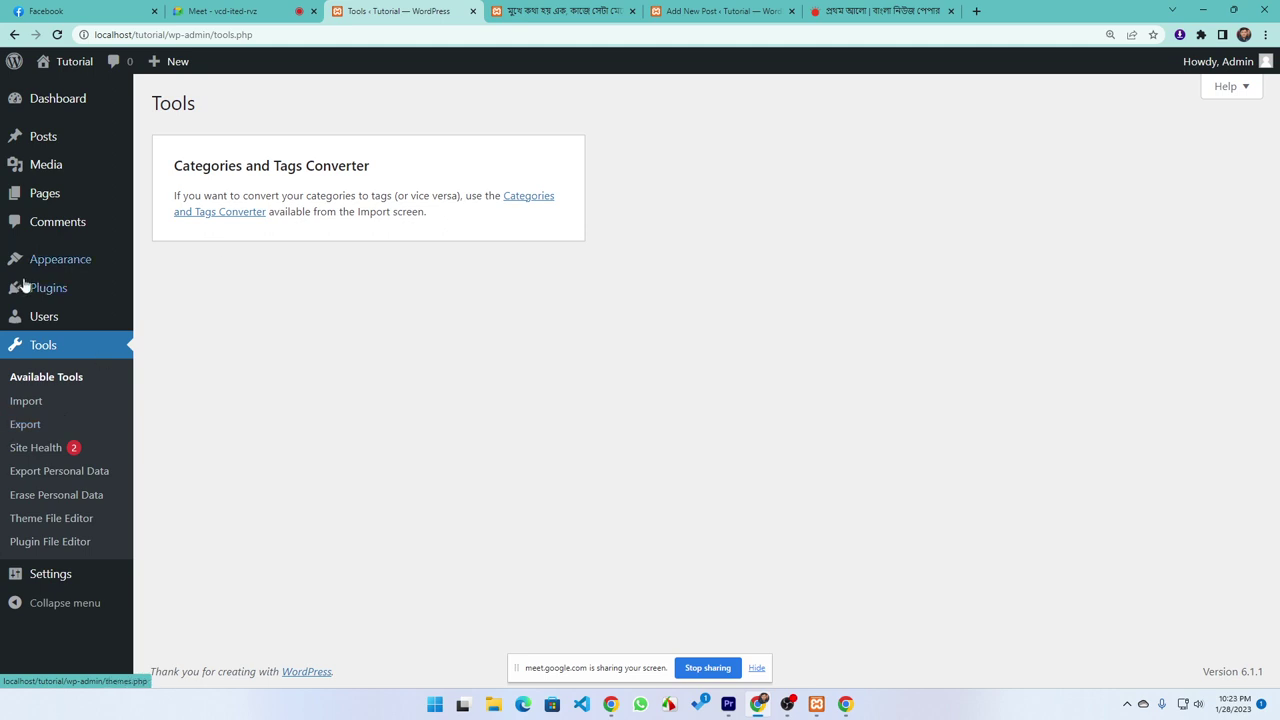
Start a Posts-only export, cancel the Save As dialog, and open the Import page
click(22, 427)
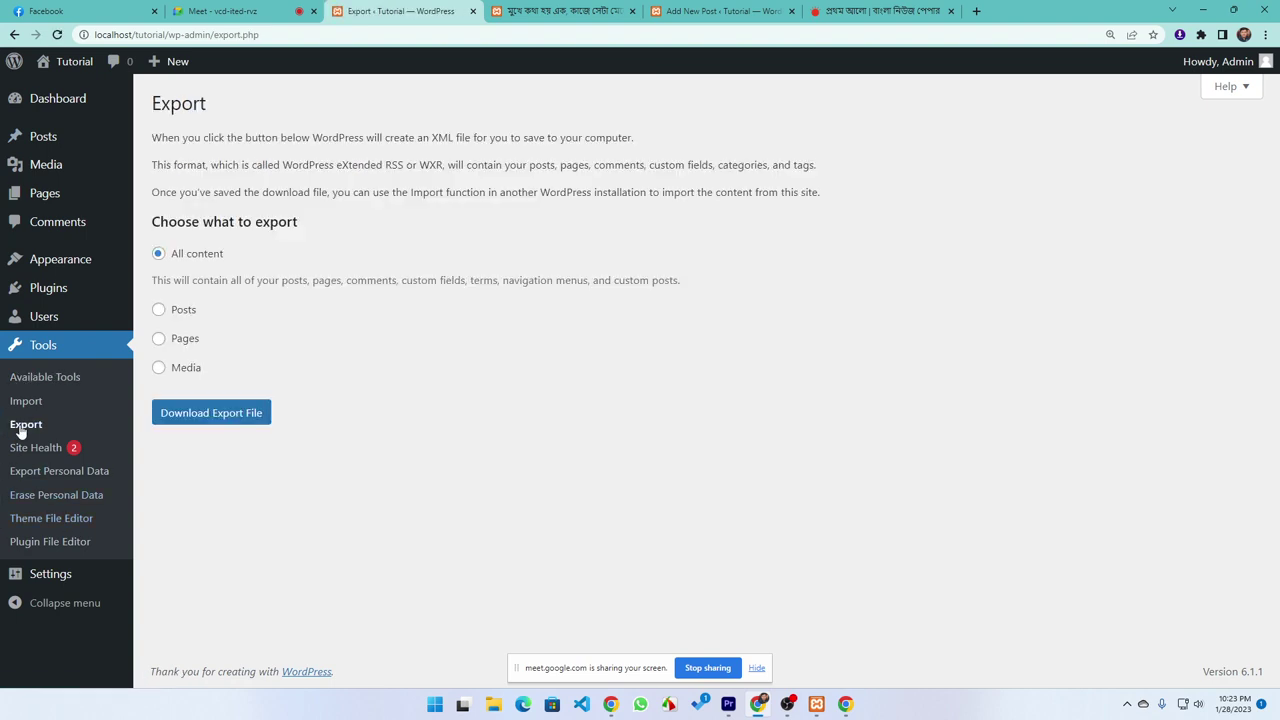
click(176, 312)
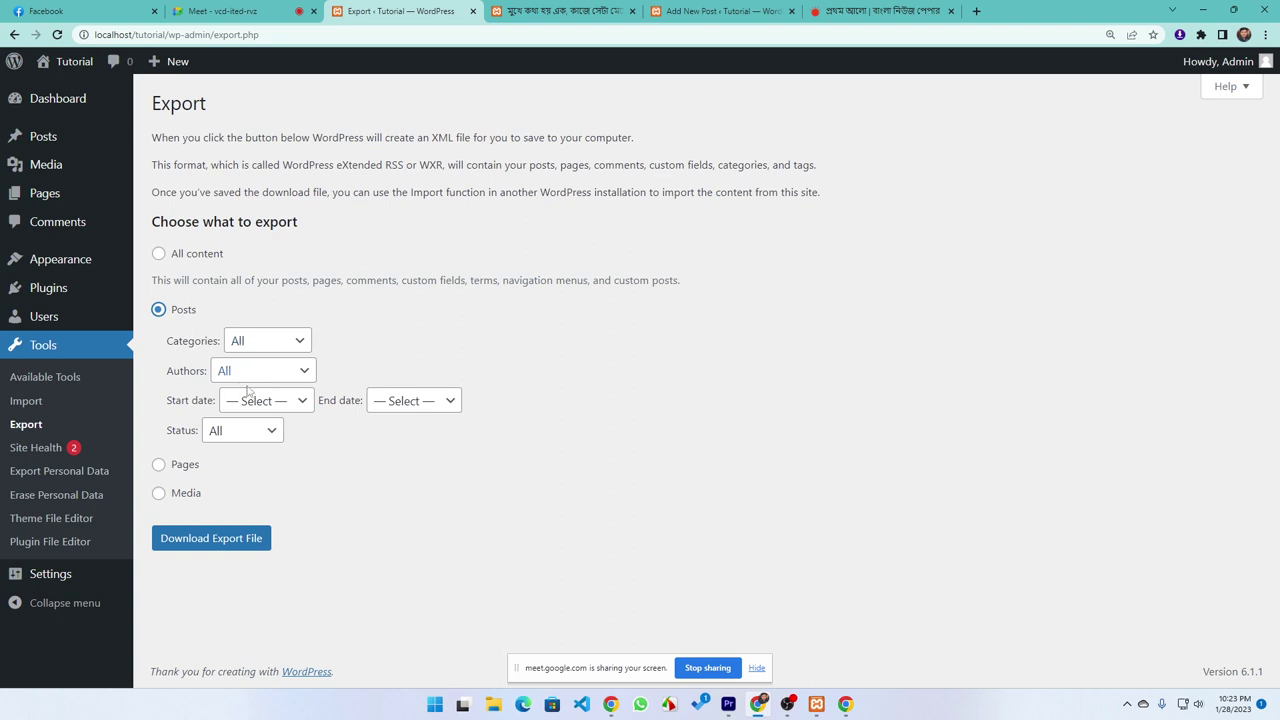
click(218, 542)
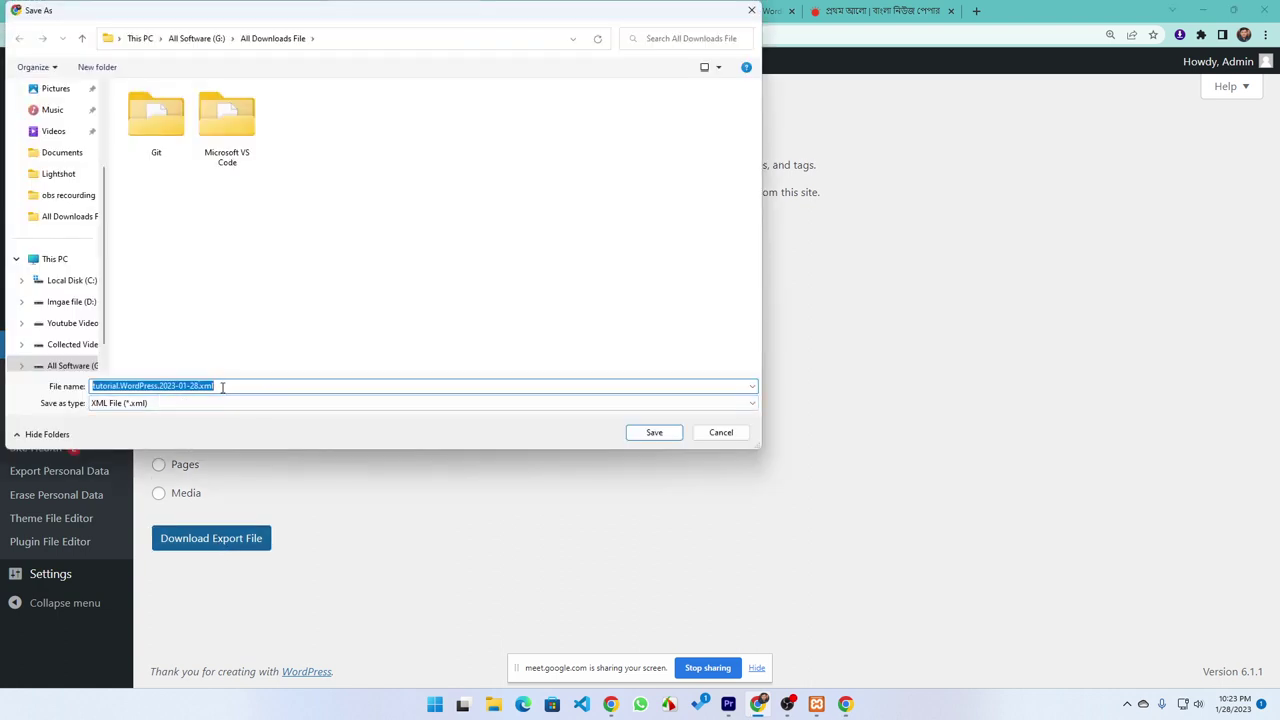
click(232, 386)
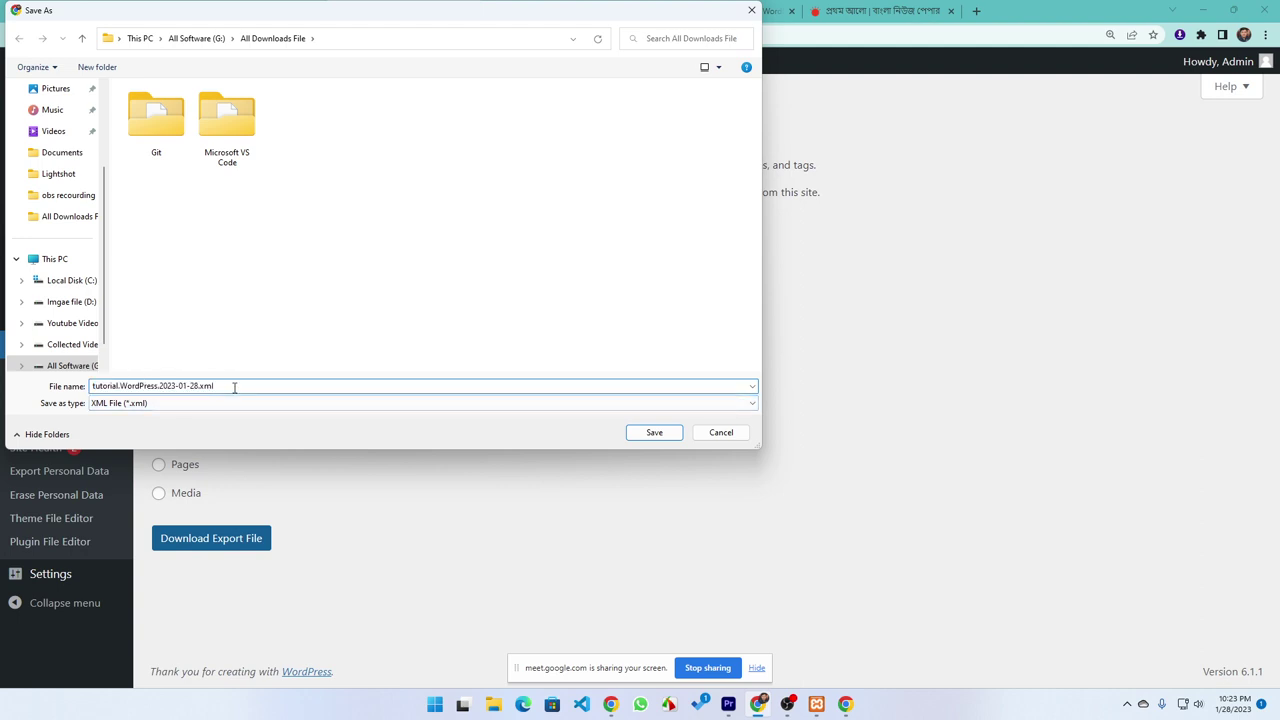
click(724, 433)
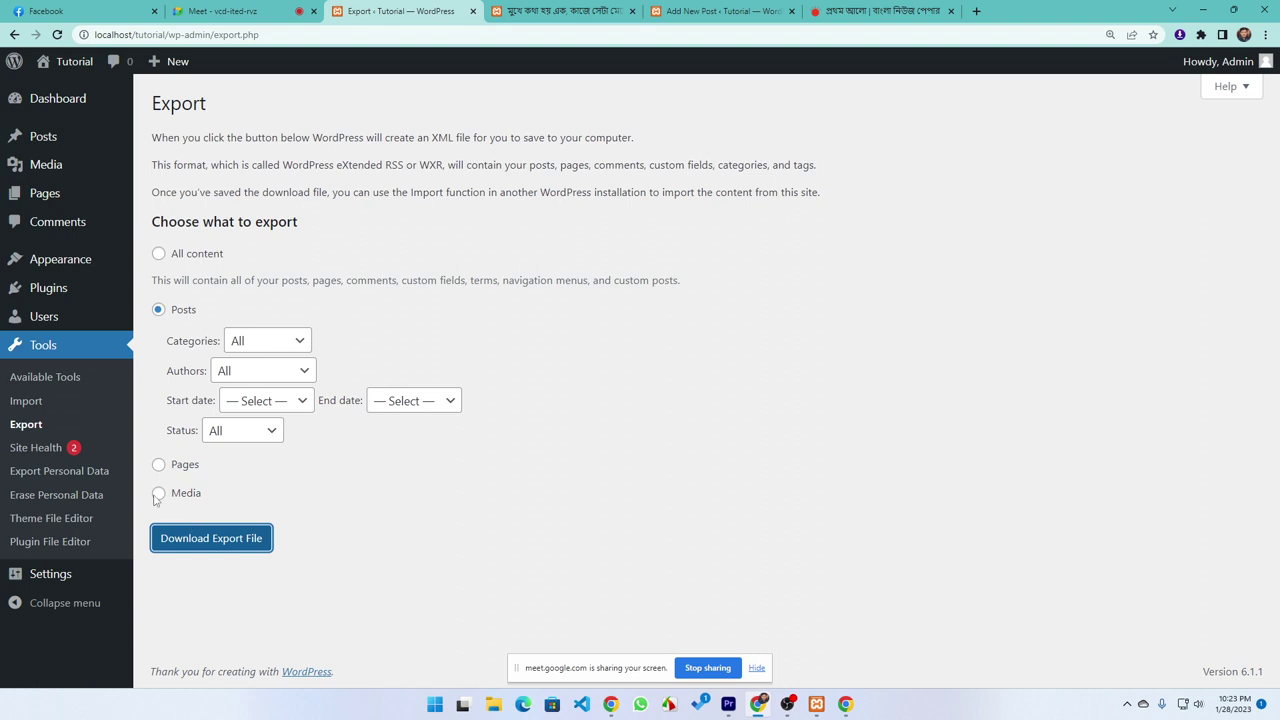
click(40, 411)
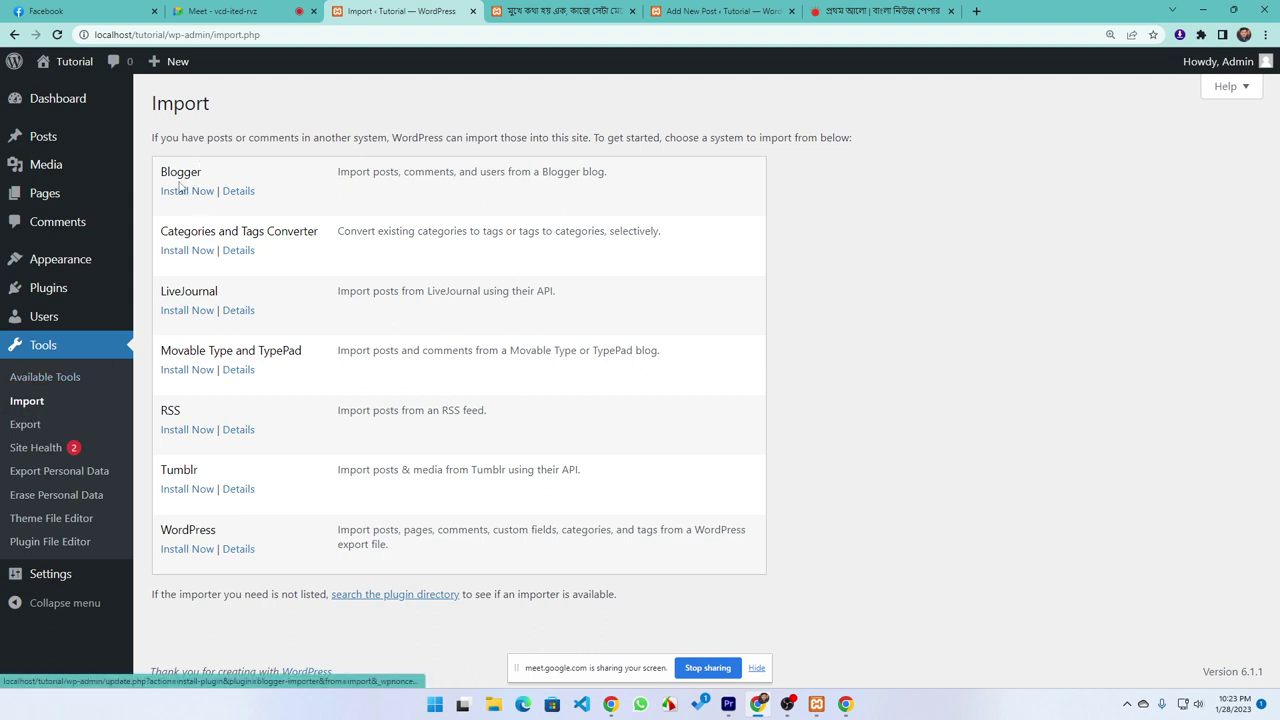
drag(208, 175, 162, 172)
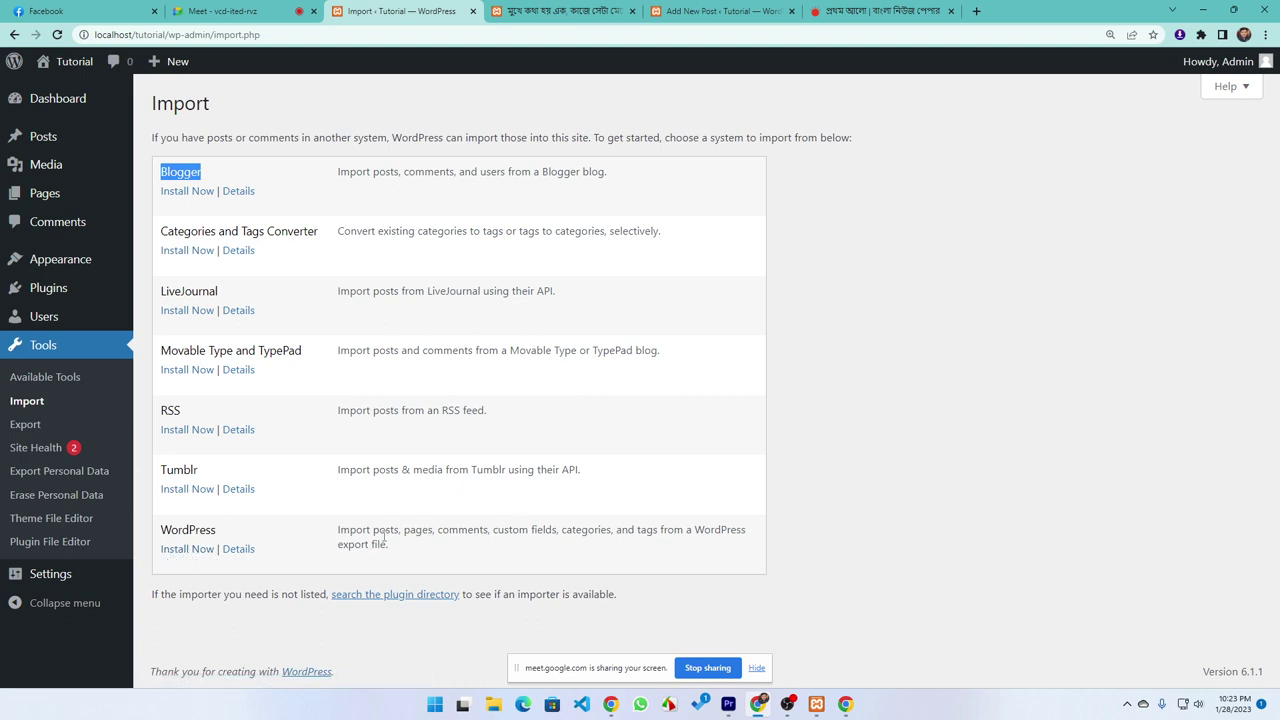
drag(405, 552, 328, 538)
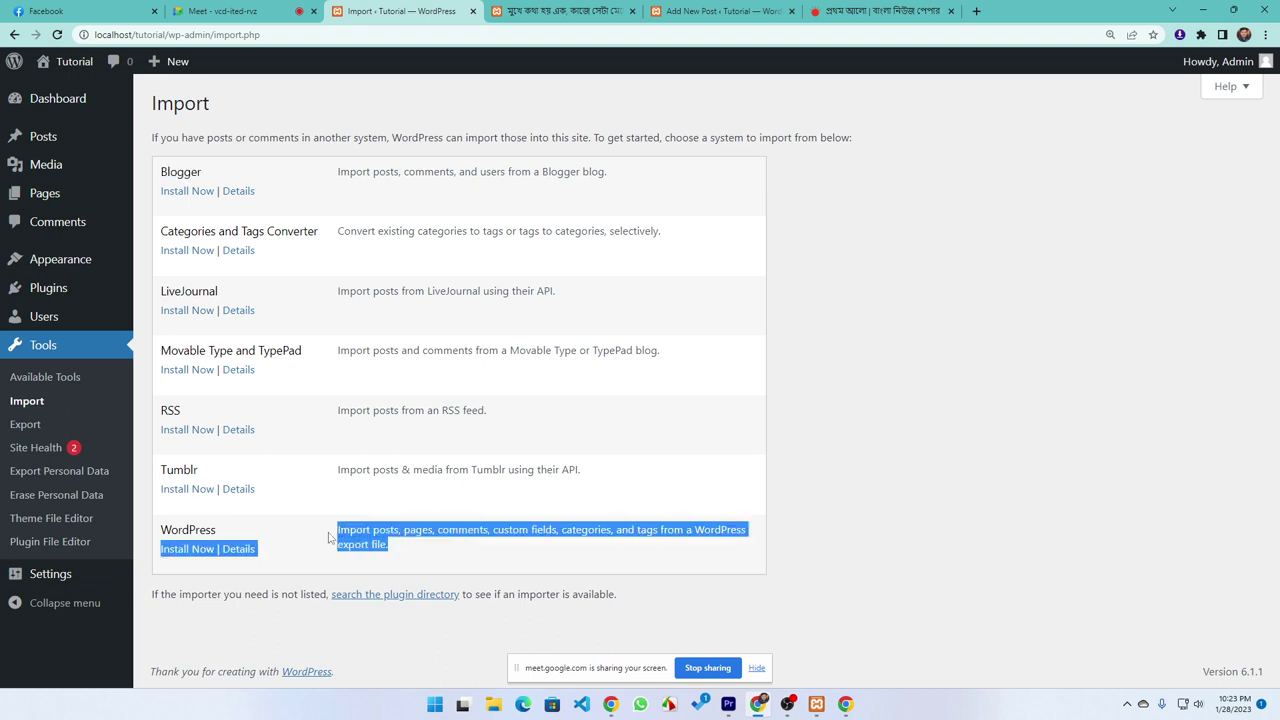
click(427, 562)
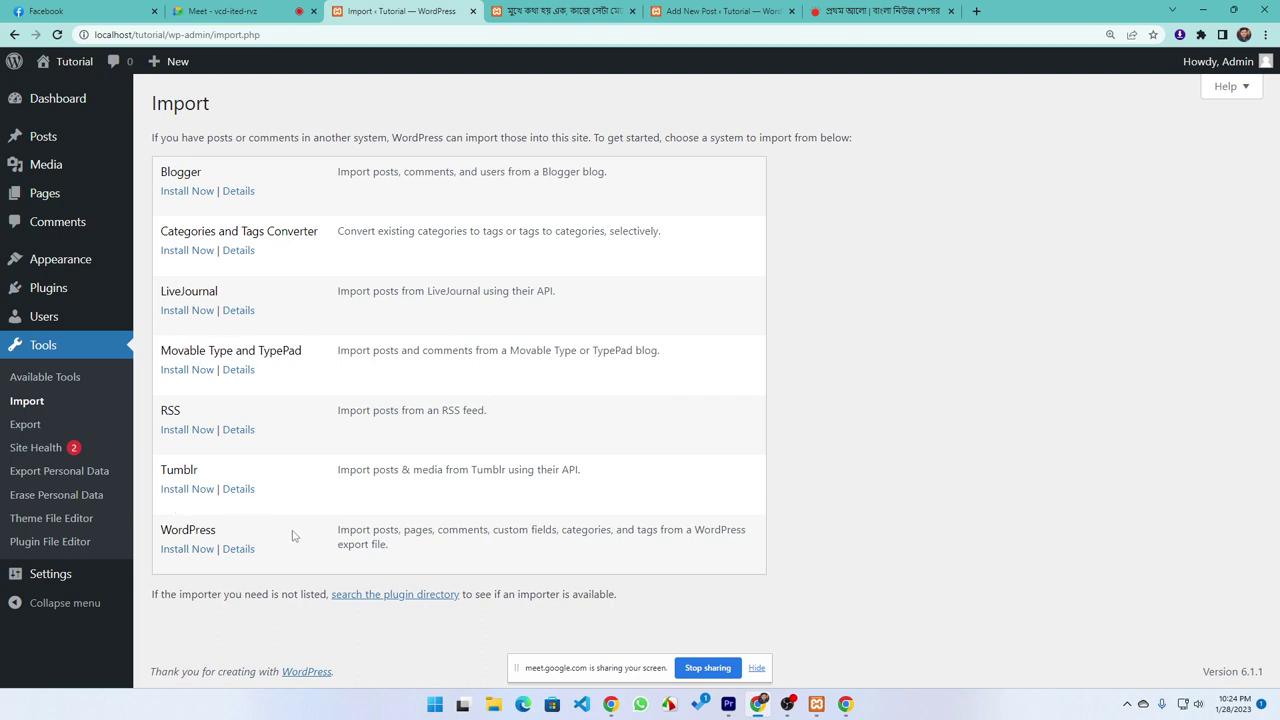
triple_click(388, 546)
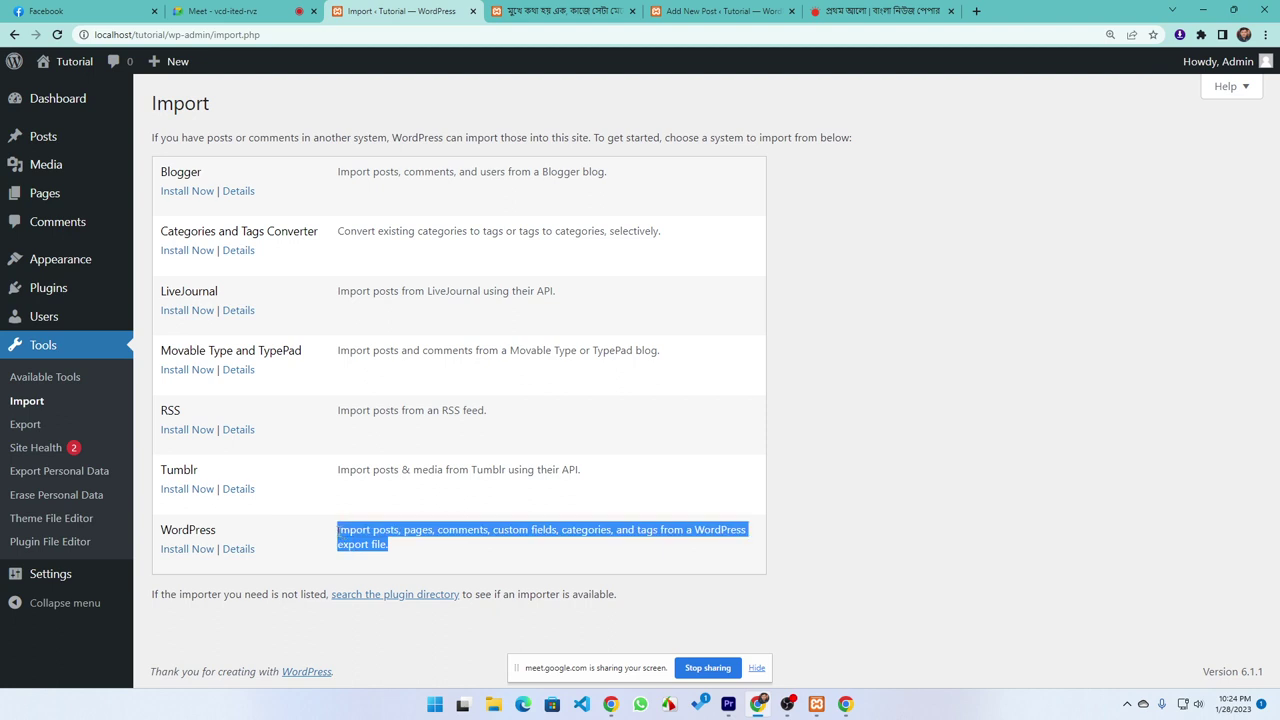
click(287, 571)
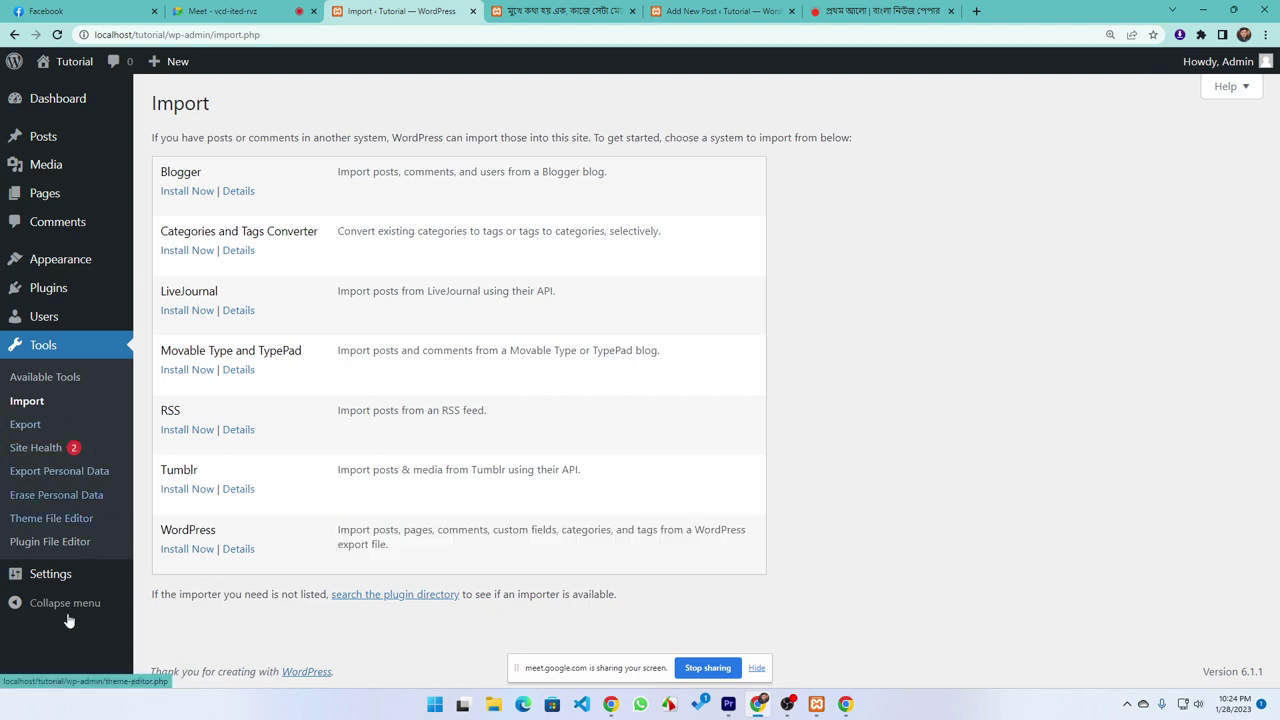
mouse_move(24, 572)
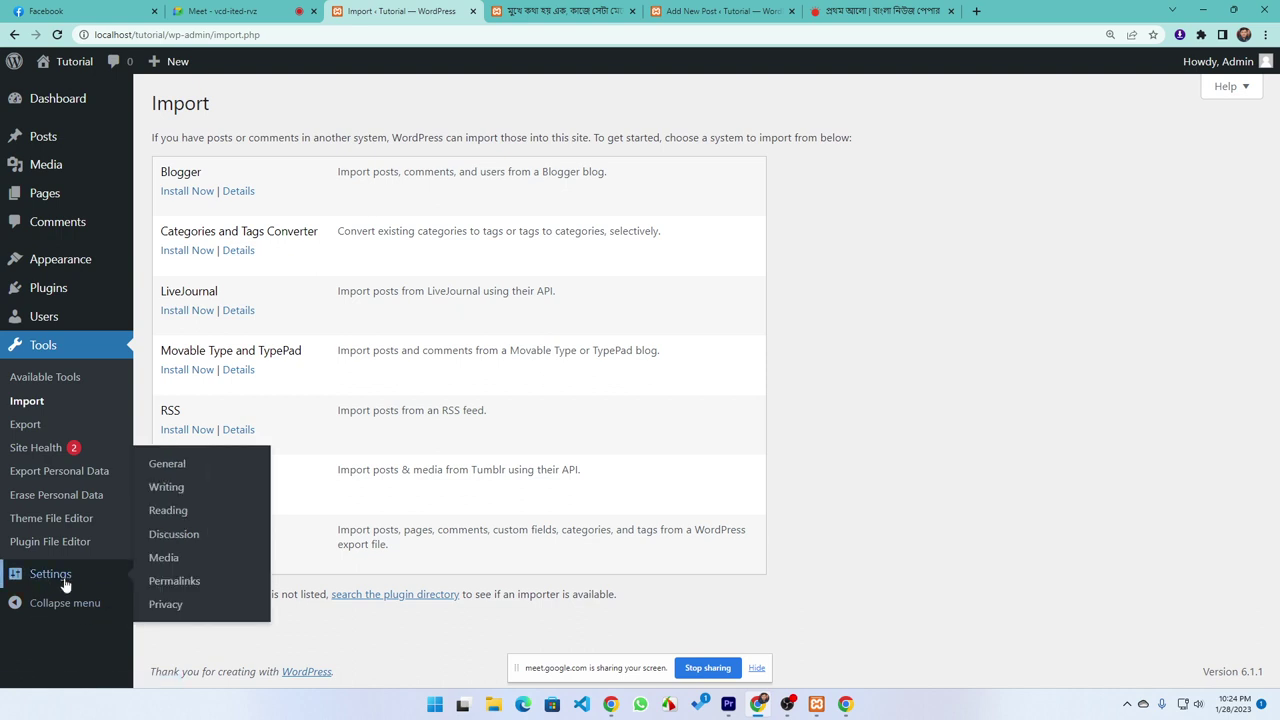
On General Settings, enter "It's a learning platform" as the site tagline
click(167, 465)
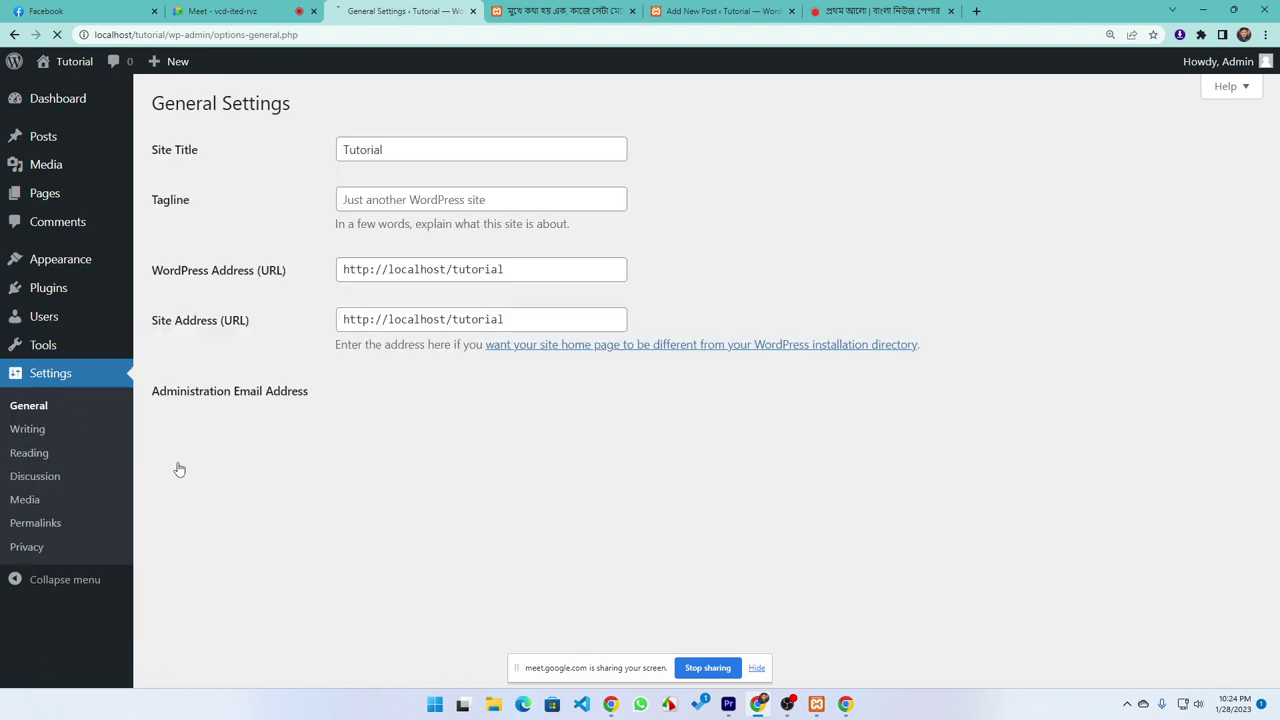
click(403, 148)
drag(413, 151, 319, 163)
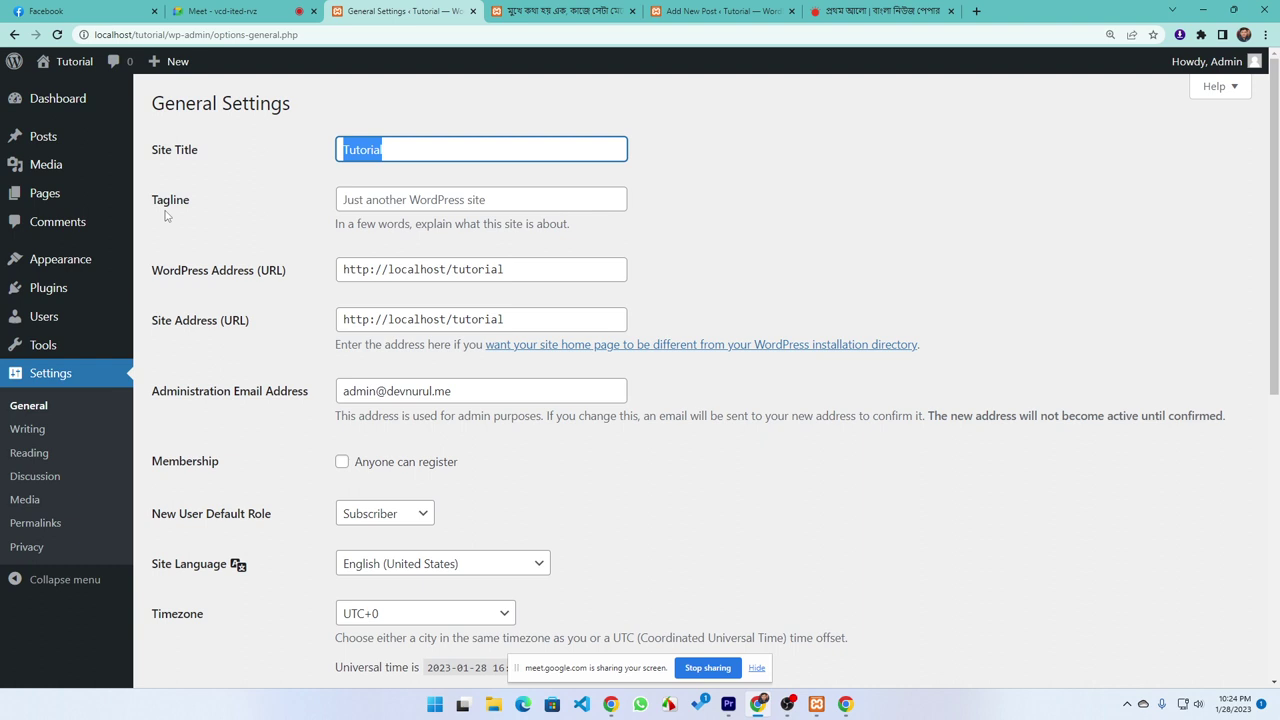
click(497, 202)
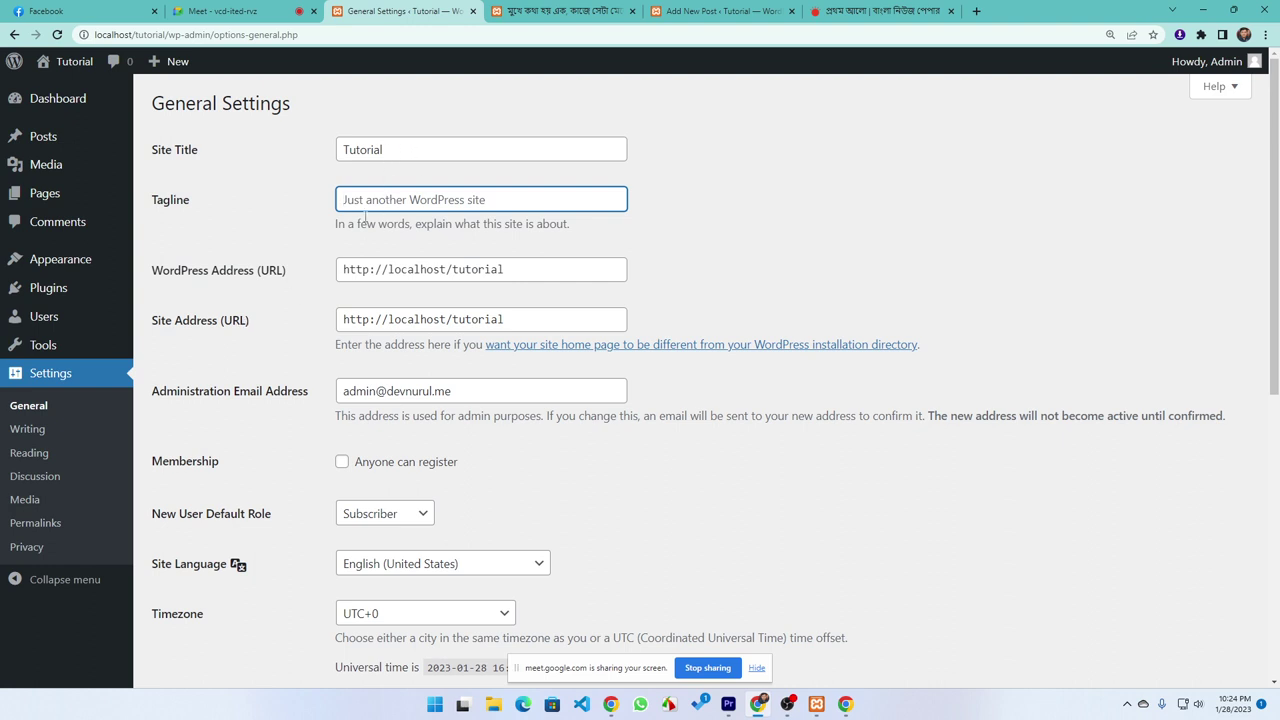
text(A )
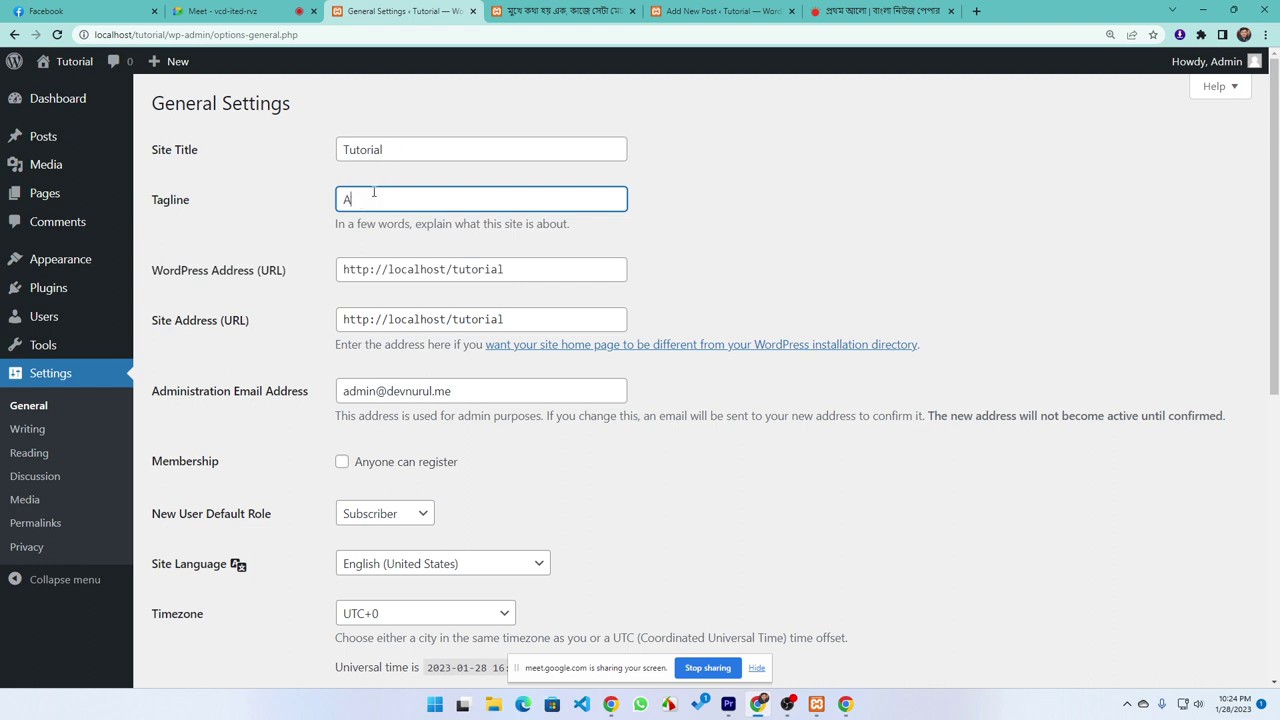
text(lea)
text(rning platfior)
key(BackSpace)
key(BackSpace)
text(It's a)
drag(464, 210, 300, 214)
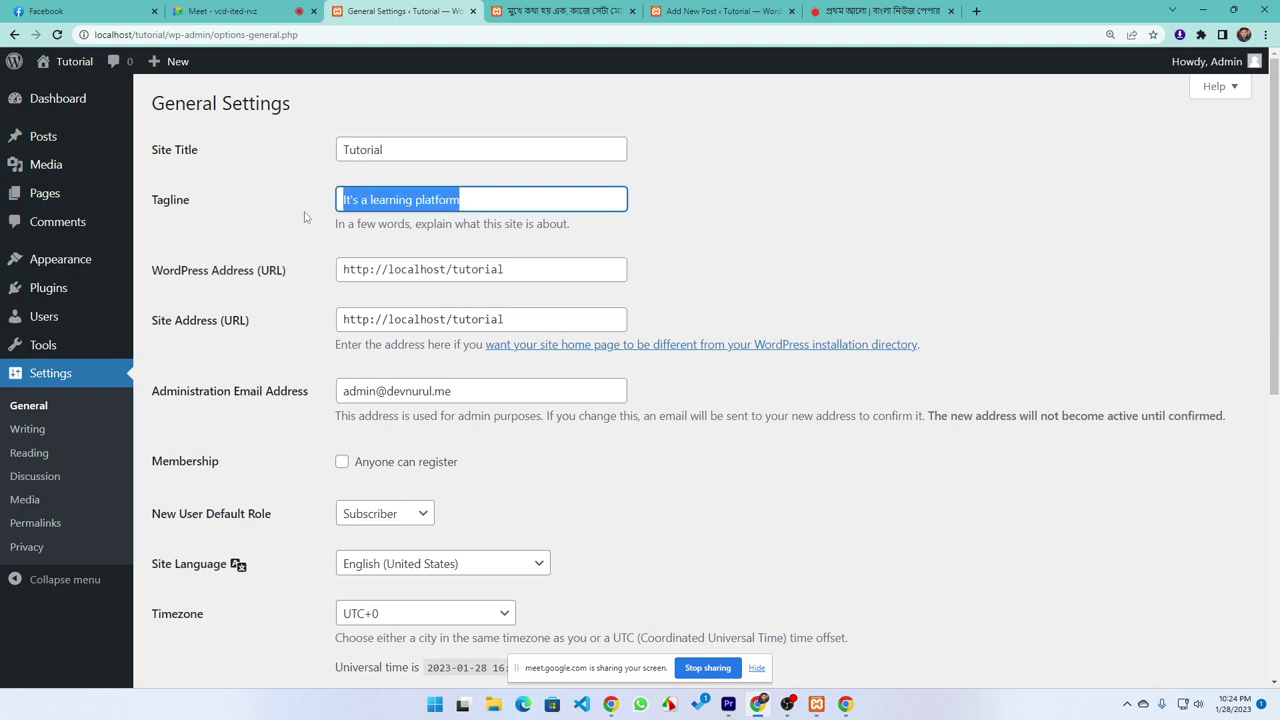
click(307, 217)
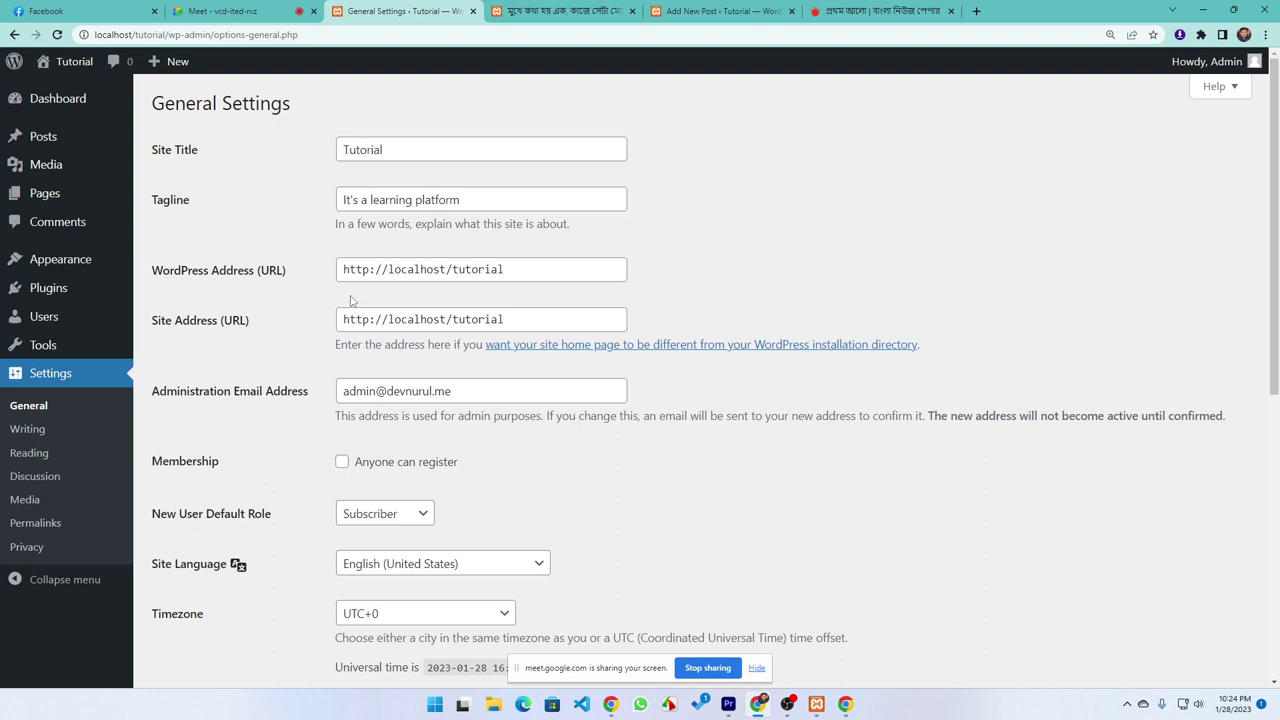
scroll(313, 279, down, 1)
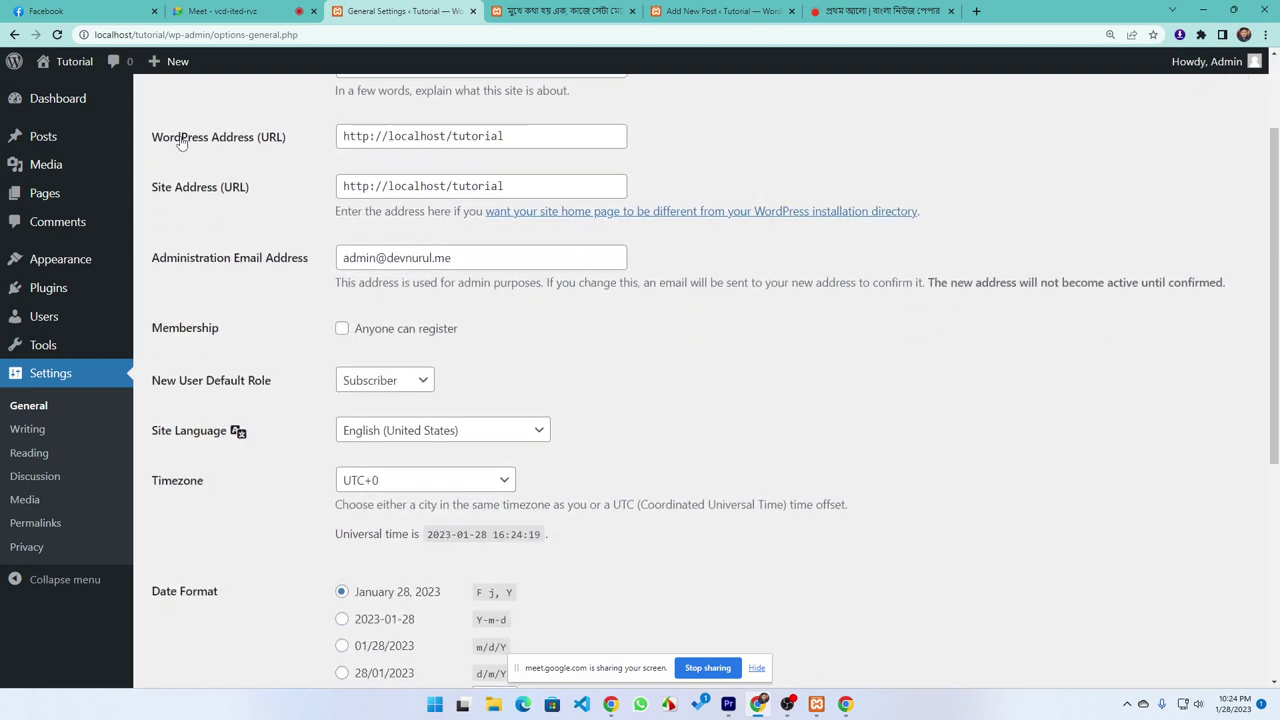
drag(541, 139, 306, 135)
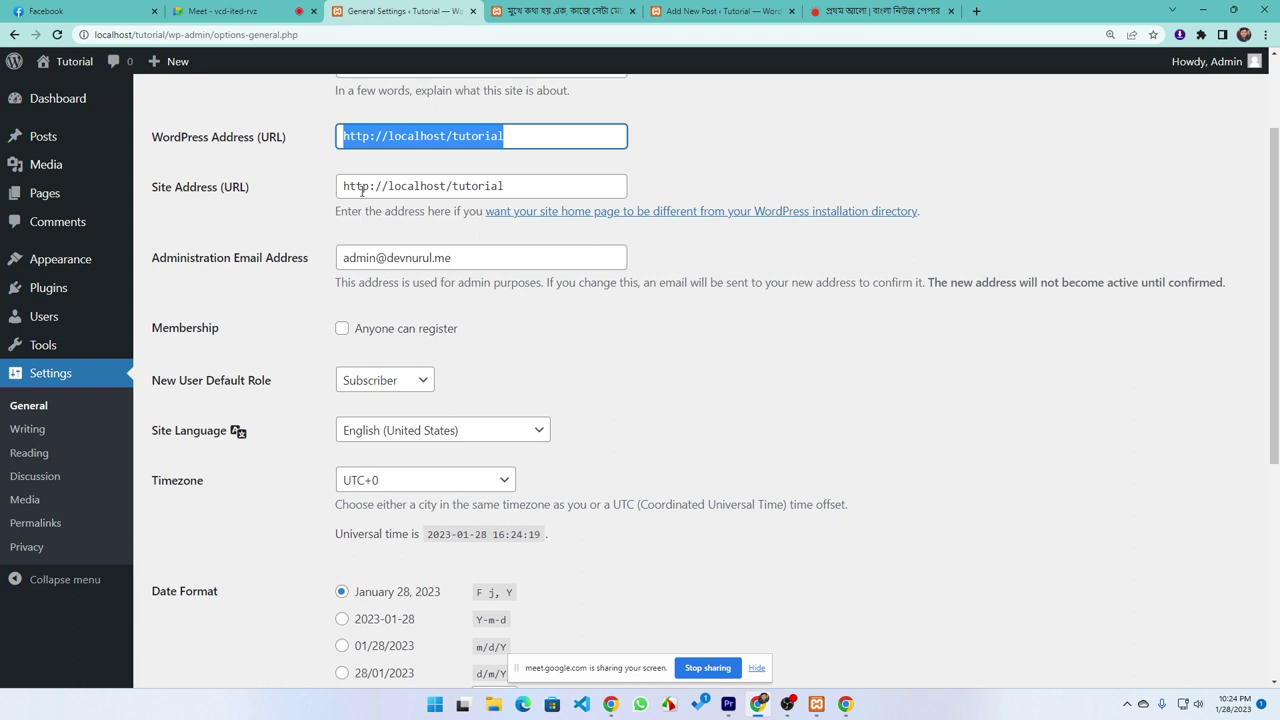
click(230, 161)
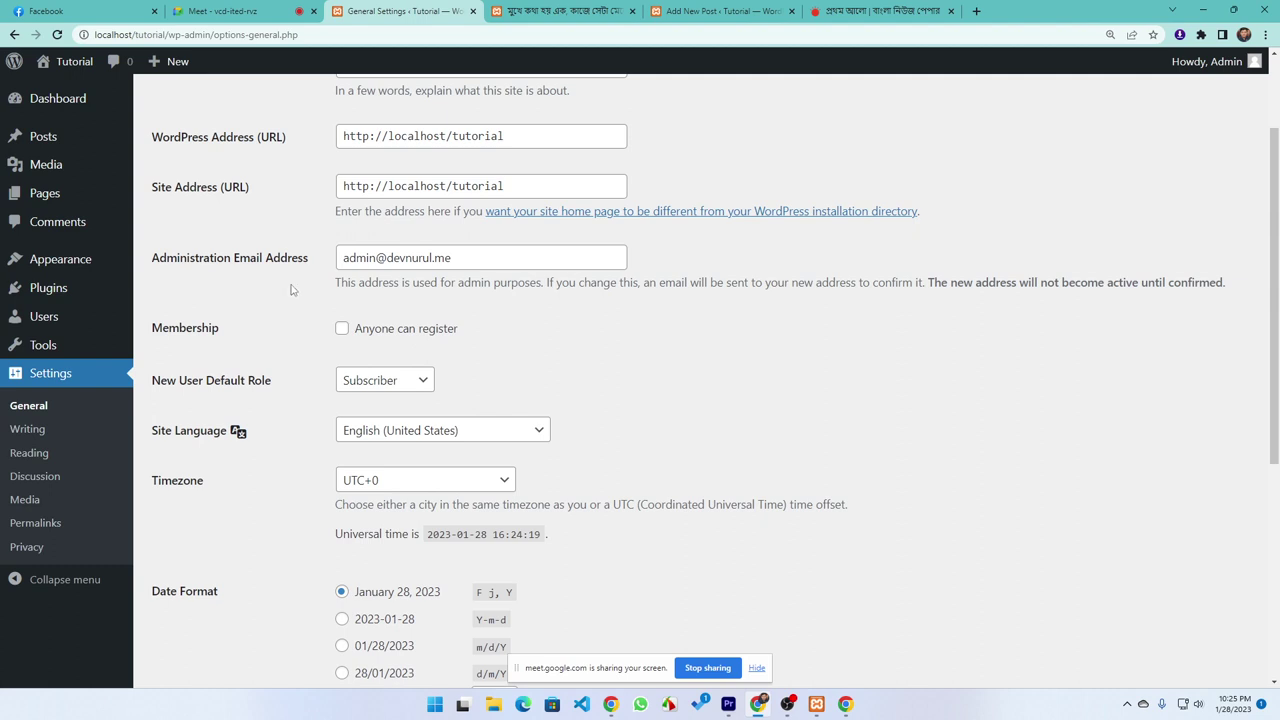
triple_click(498, 260)
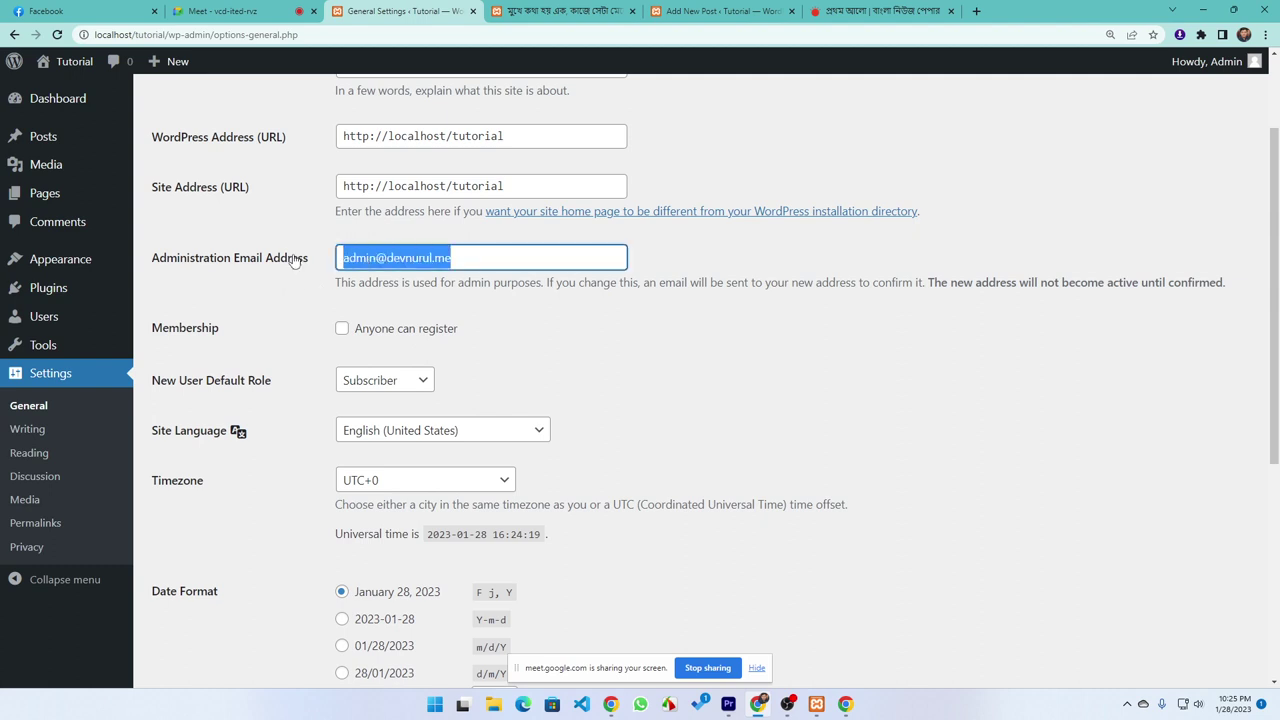
click(208, 318)
scroll(262, 290, down, 1)
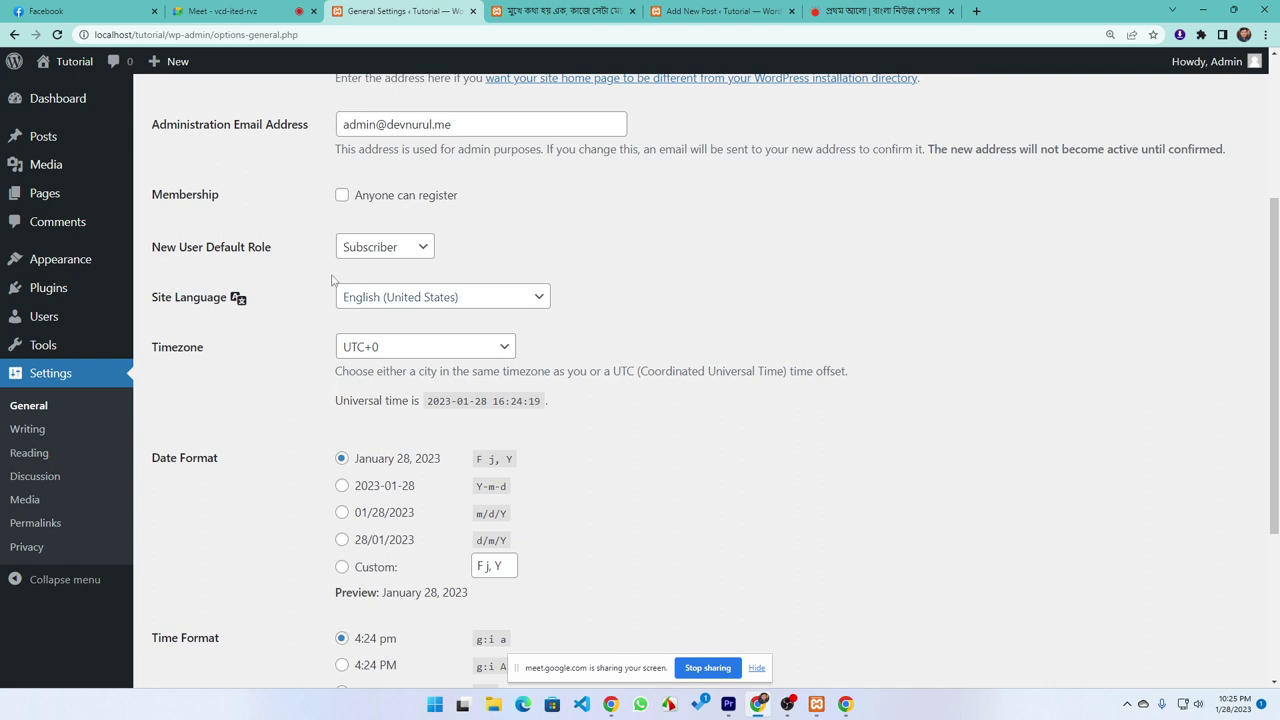
click(381, 202)
double_click(381, 202)
click(305, 212)
click(403, 204)
Close the current Chrome Guest window and open a fresh Guest window
click(780, 628)
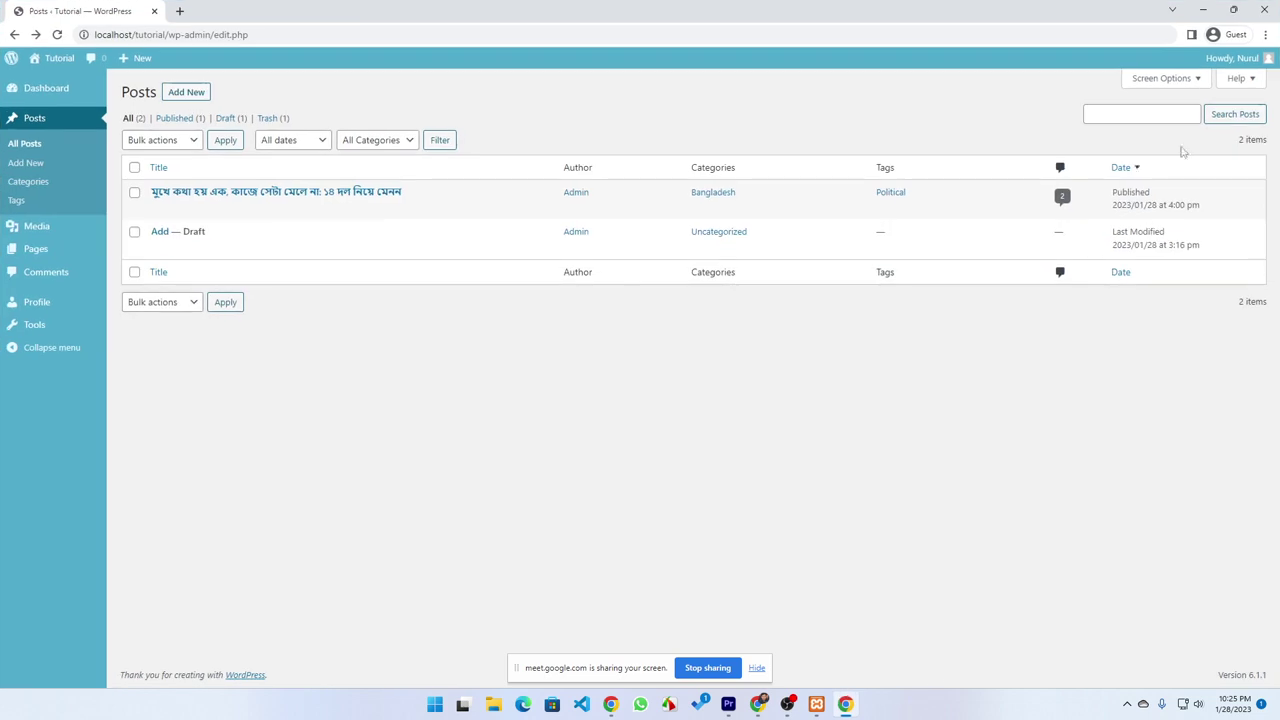
click(1238, 36)
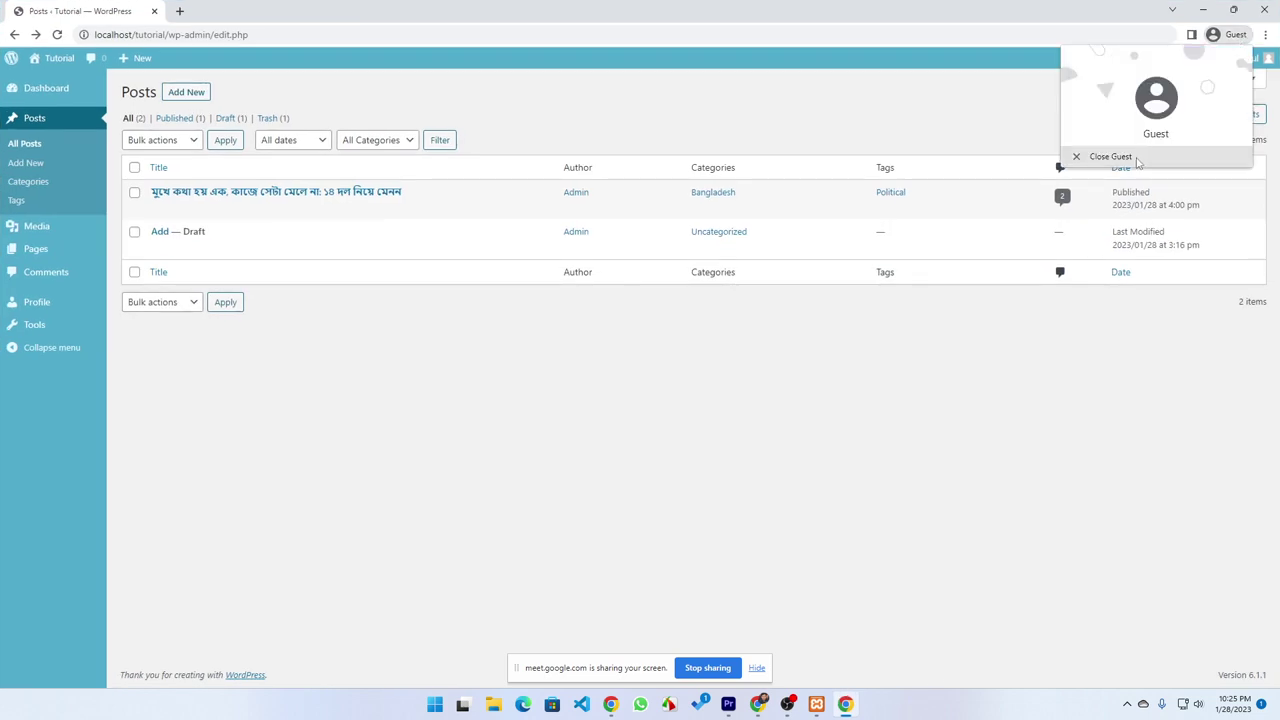
click(1110, 157)
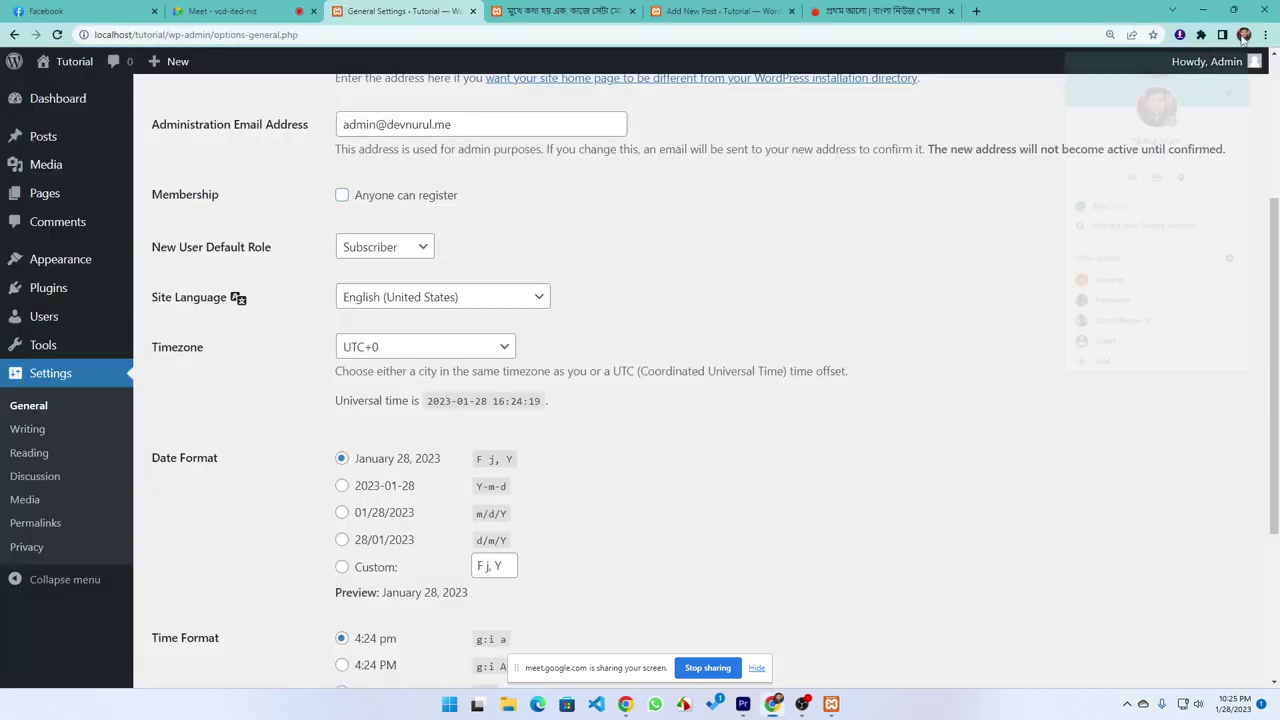
click(1102, 346)
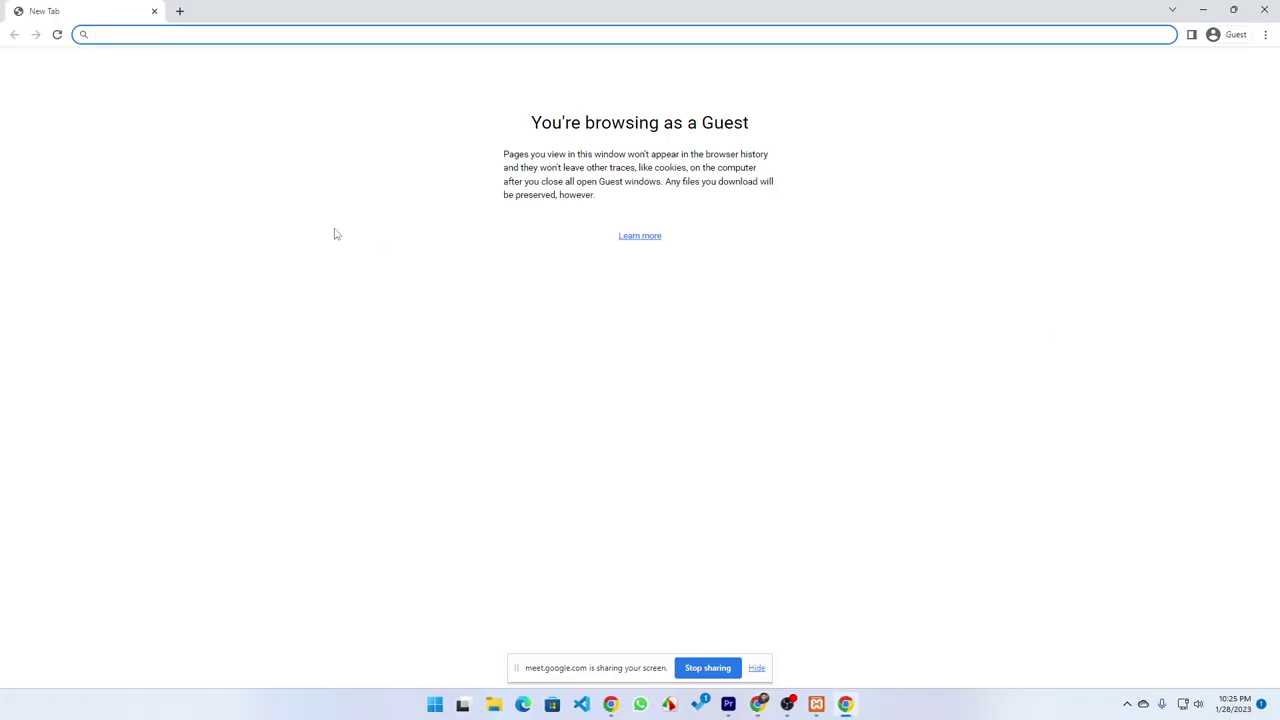
Load localhost/tutorial, then go to localhost/tutorial/wp-admin
text(l)
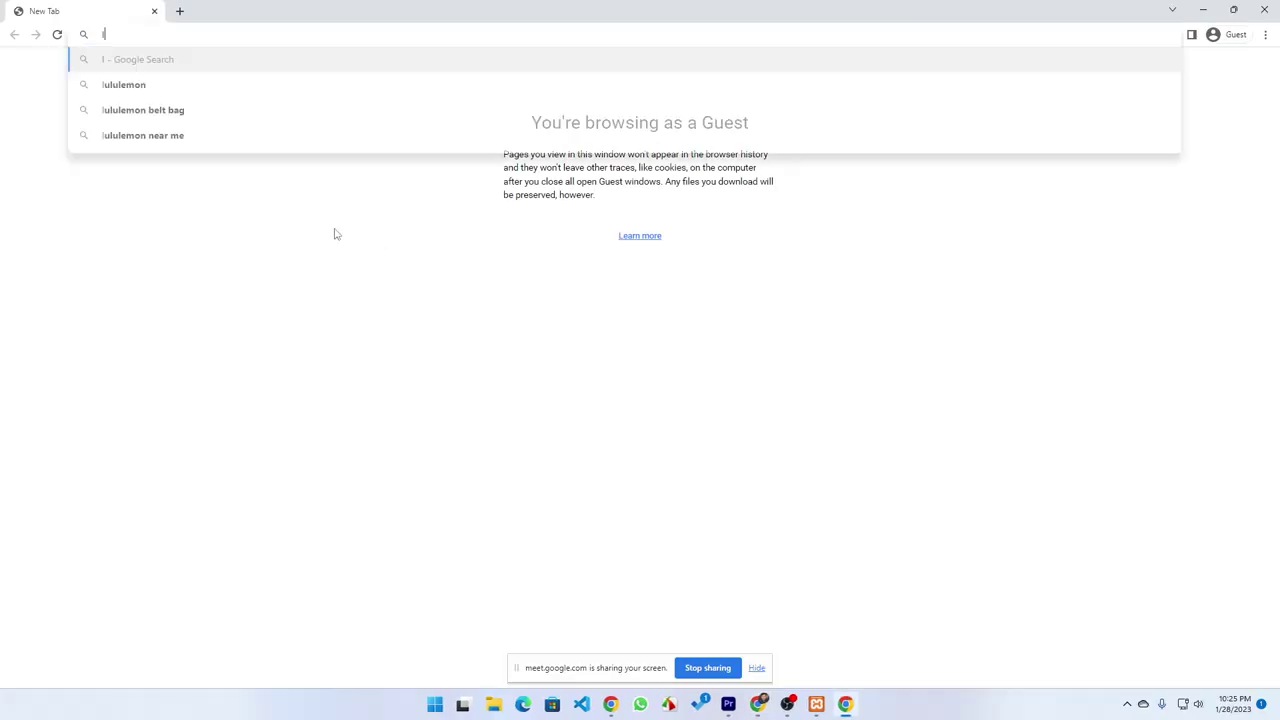
text(ocal)
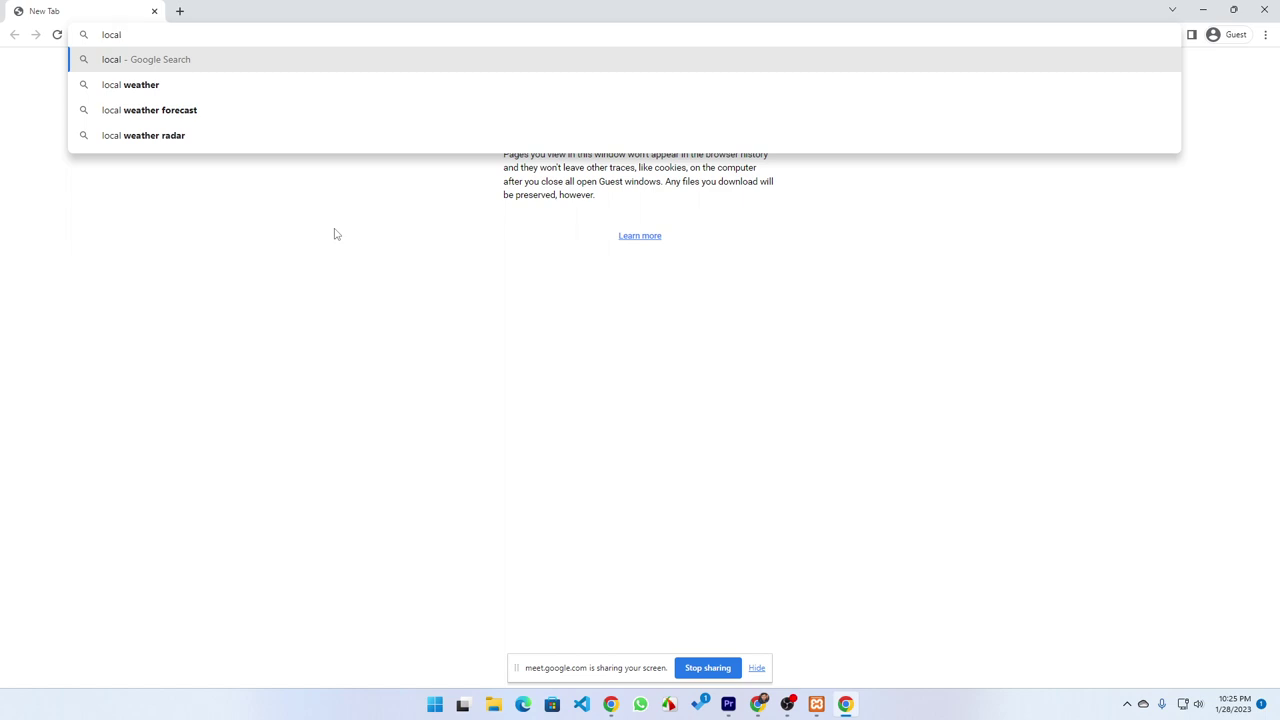
text(host)
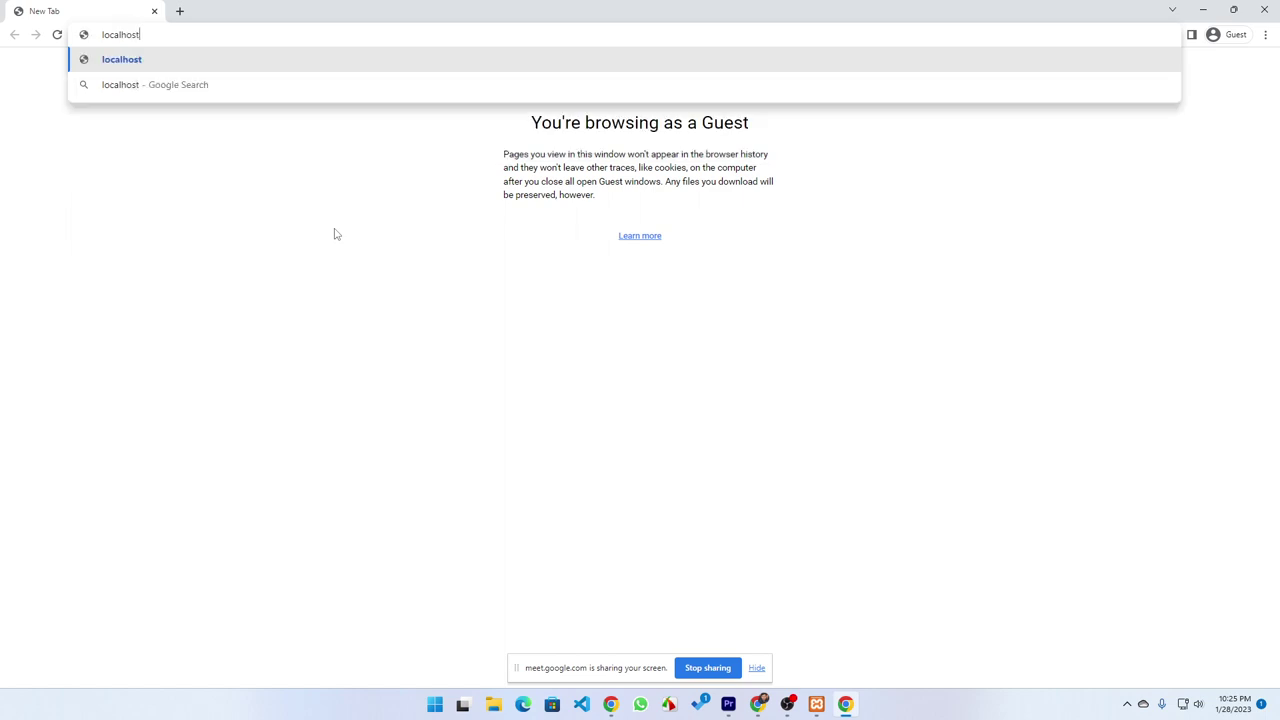
text(/tutorial)
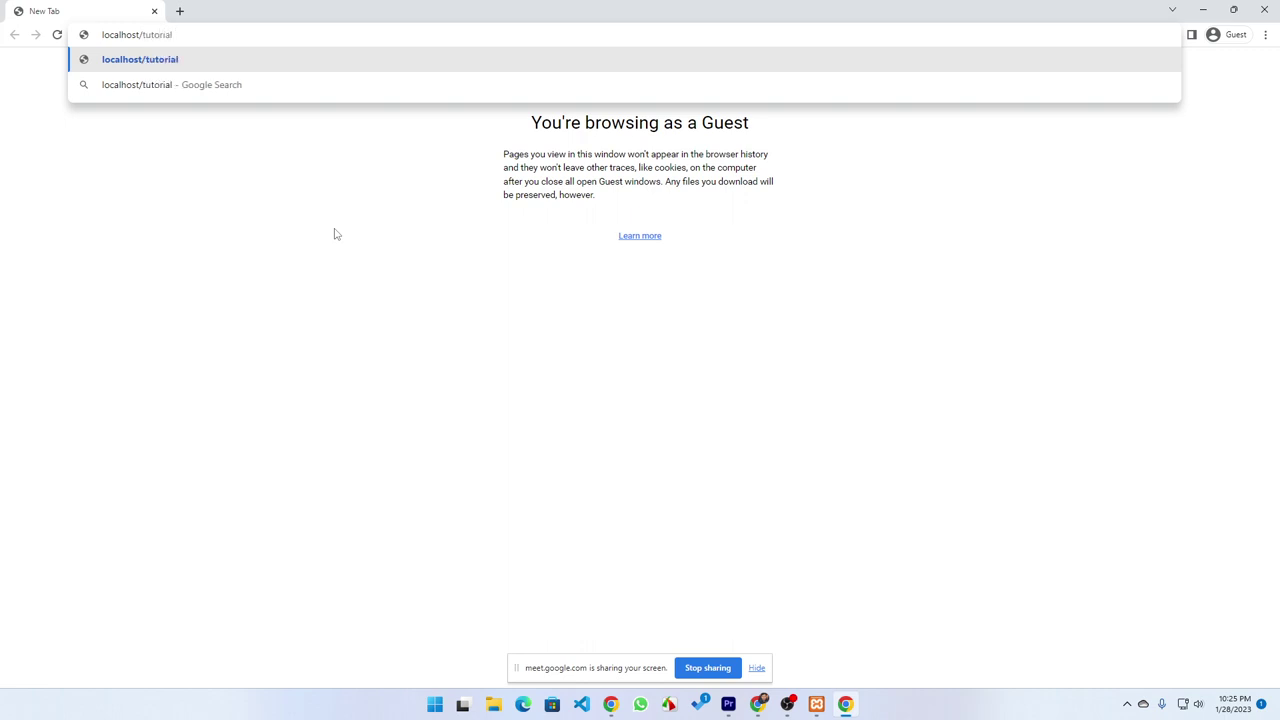
key(Return)
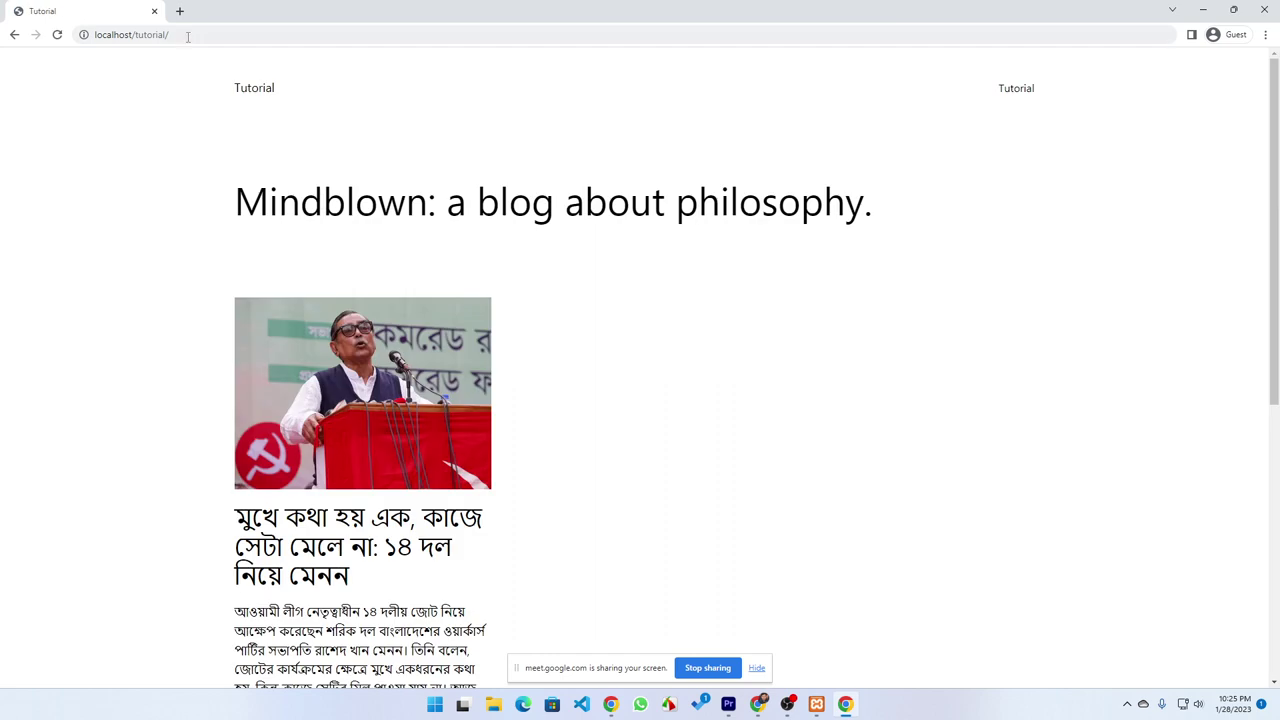
click(187, 35)
text(wp-)
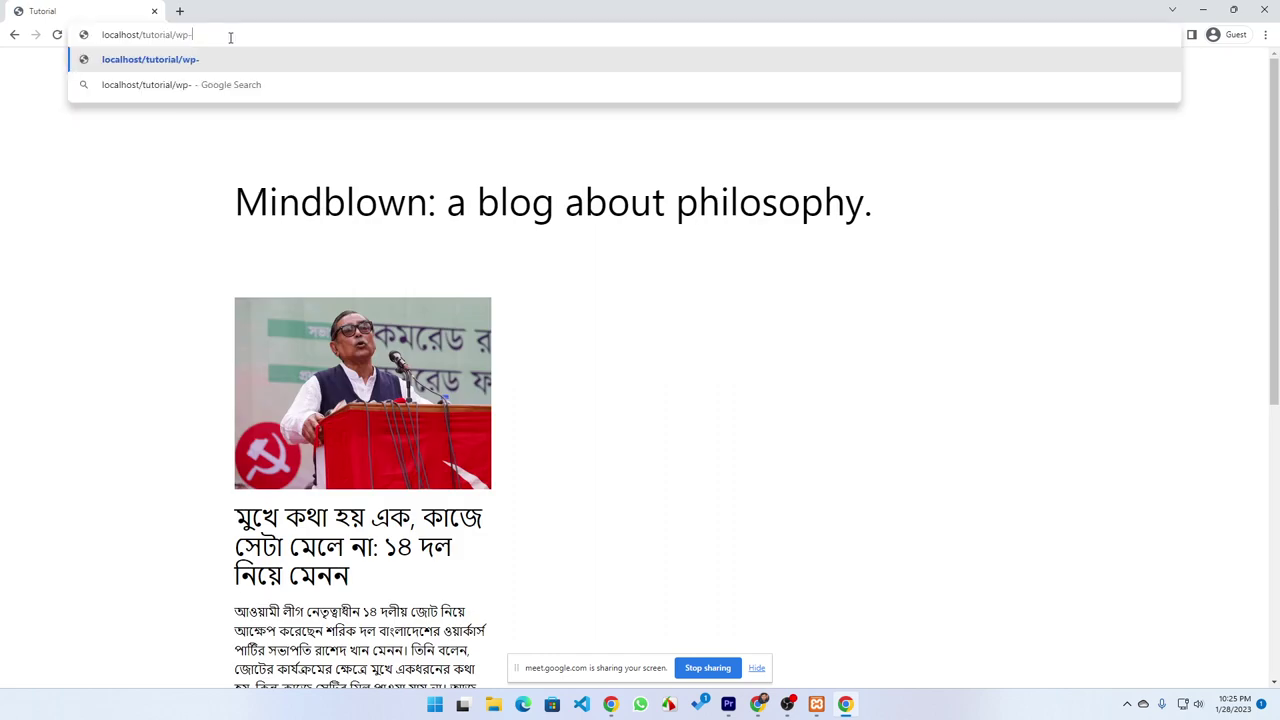
text(admin)
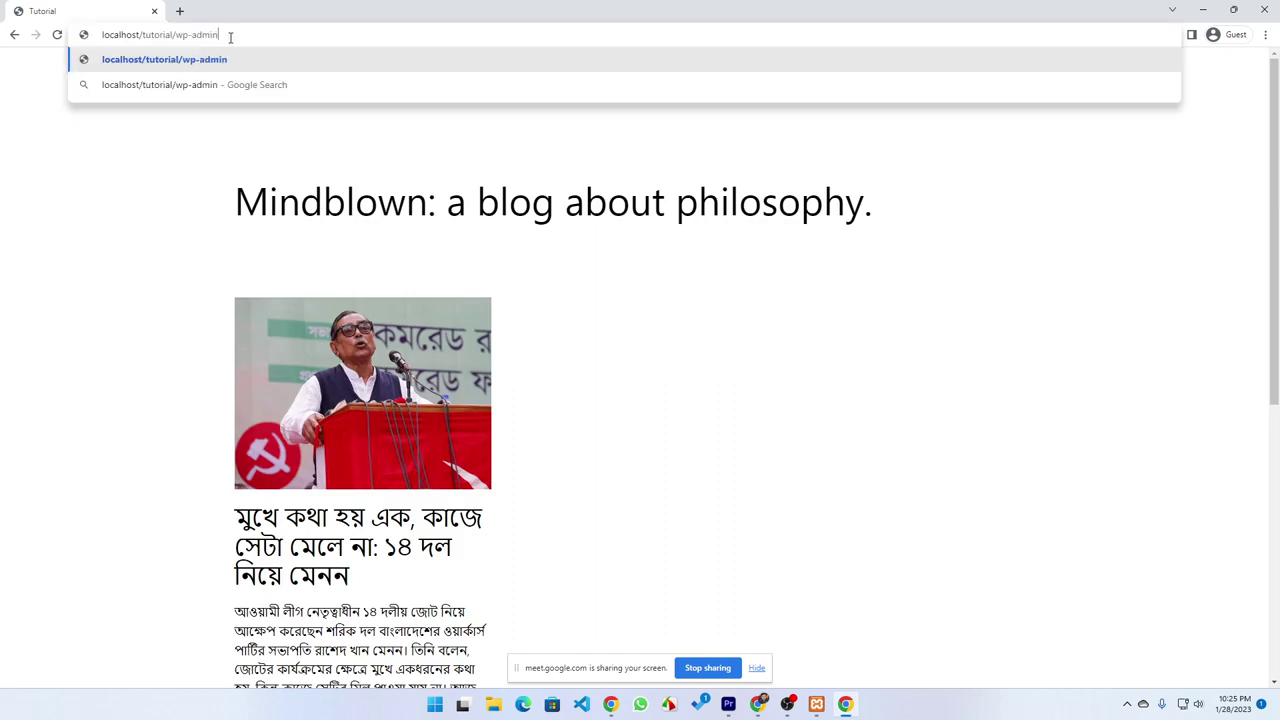
key(Return)
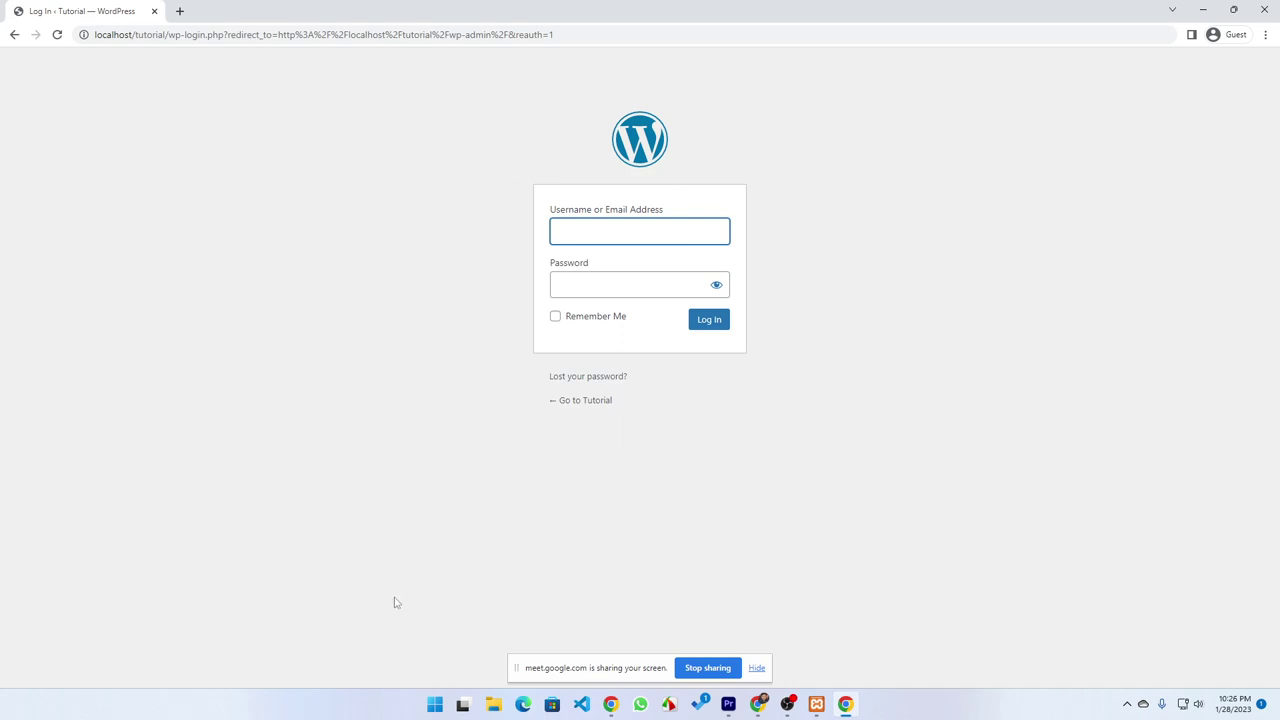
Tick Membership 'Anyone can register', save the settings, and show the guest login page
click(846, 704)
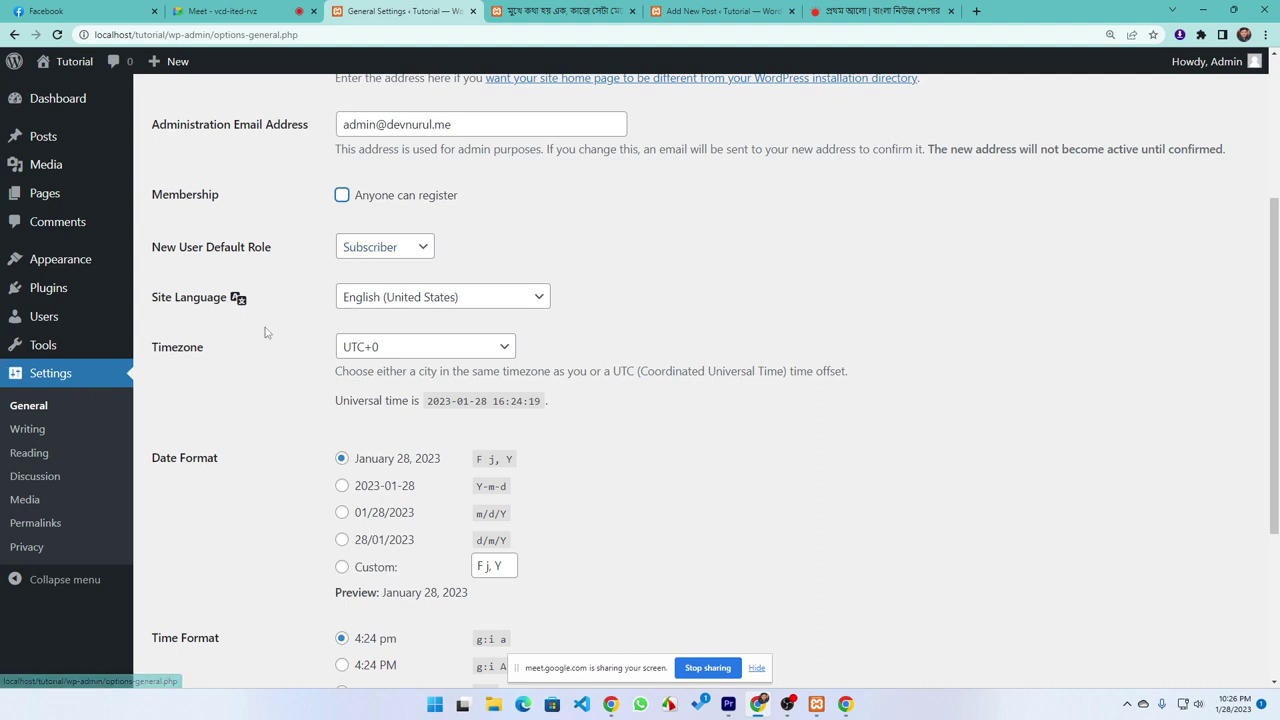
click(383, 205)
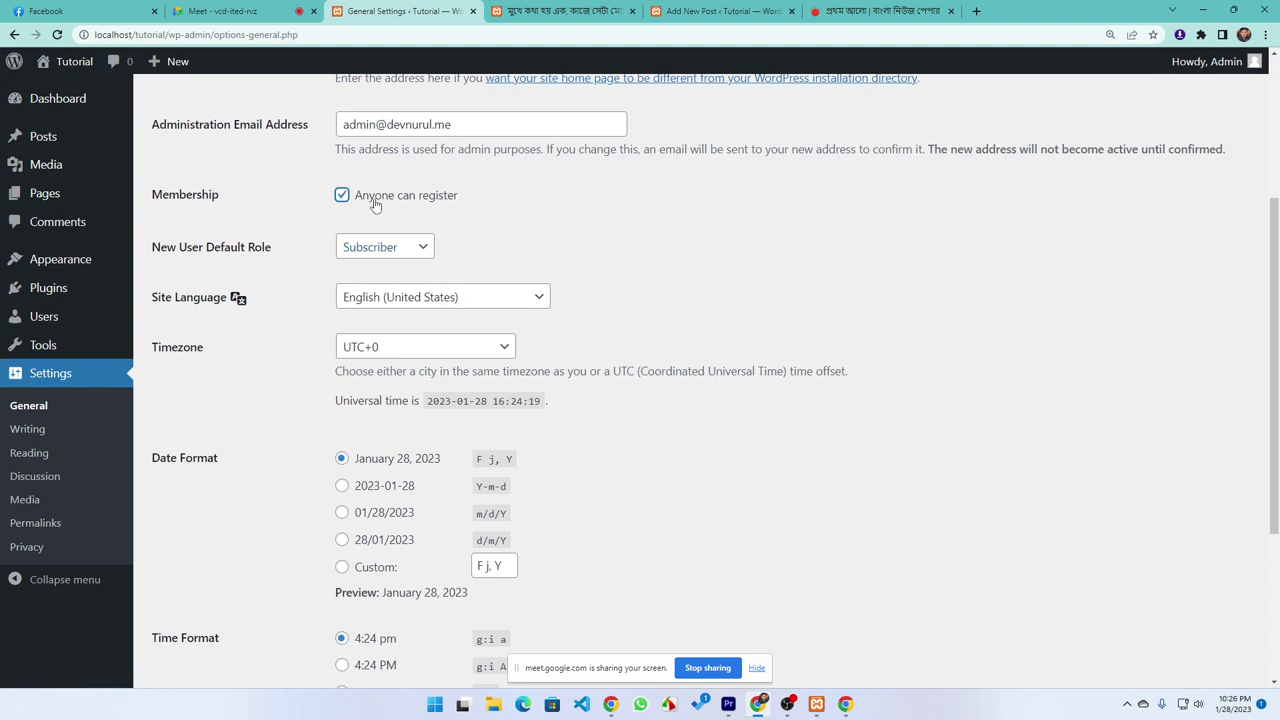
scroll(337, 526, down, 3)
click(212, 603)
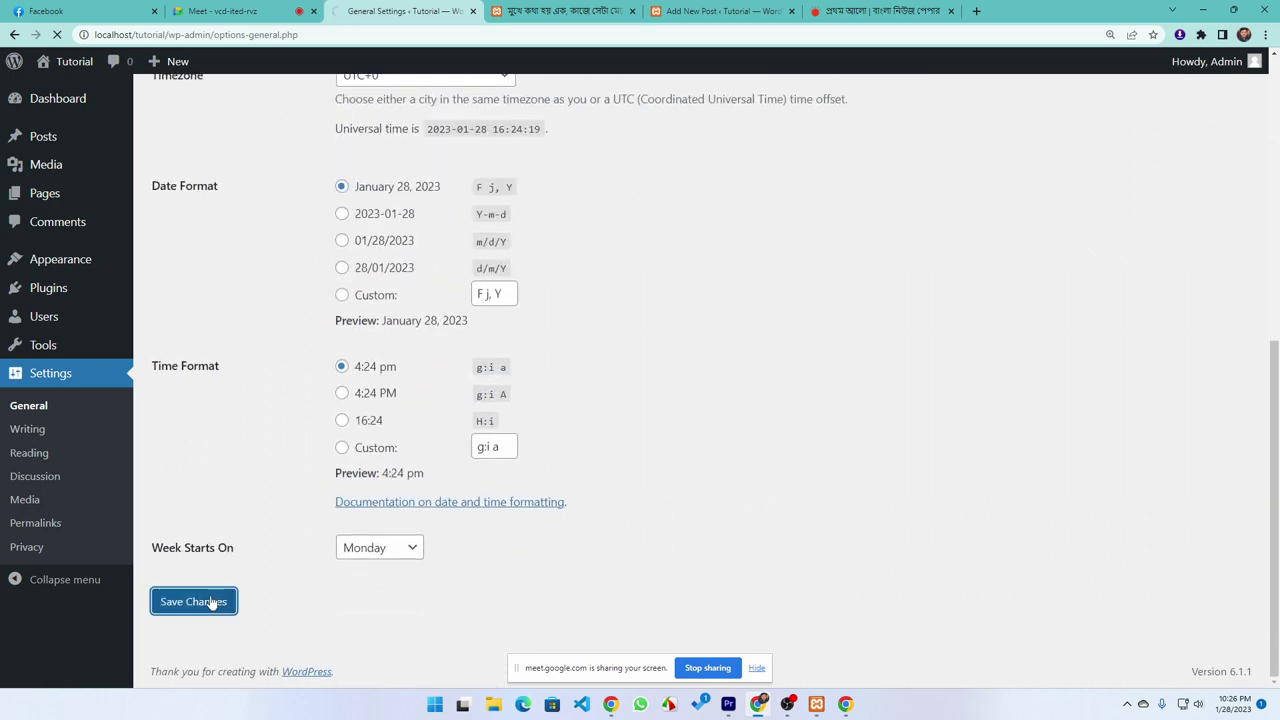
click(848, 706)
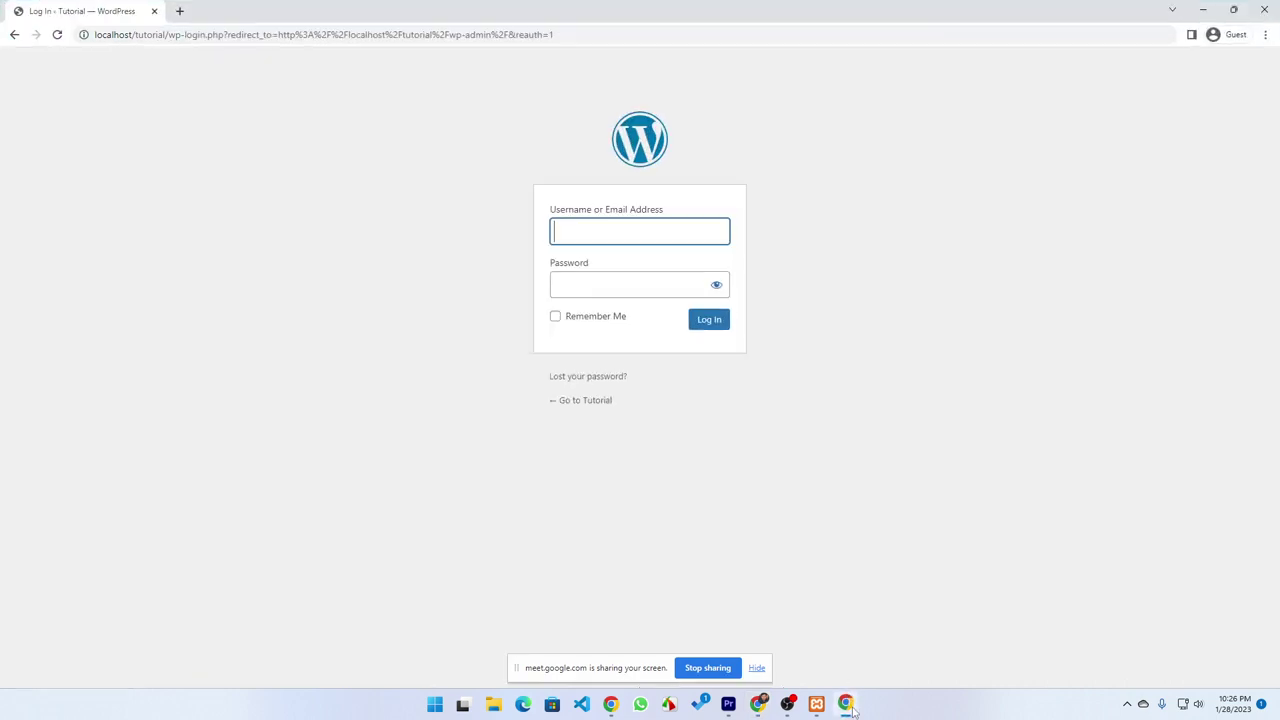
Register a new account with username admin1 and the user's e-mail address
click(57, 34)
click(556, 379)
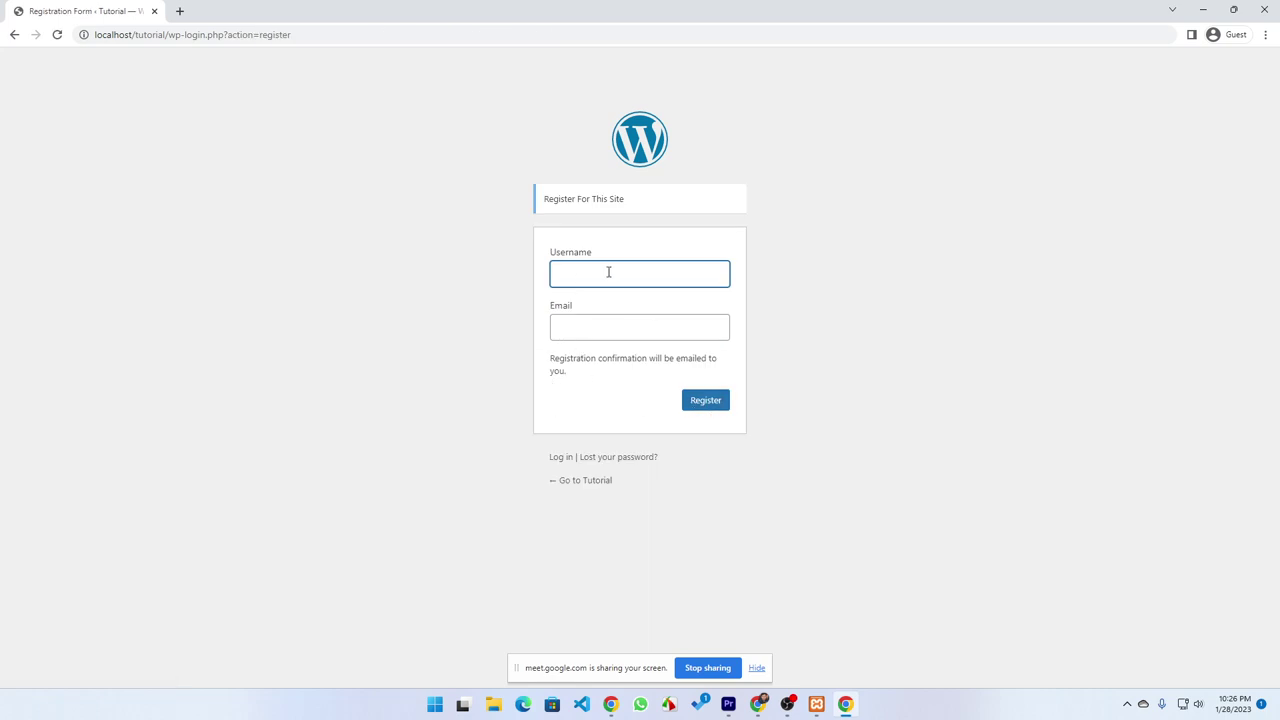
text(admin1)
click(582, 331)
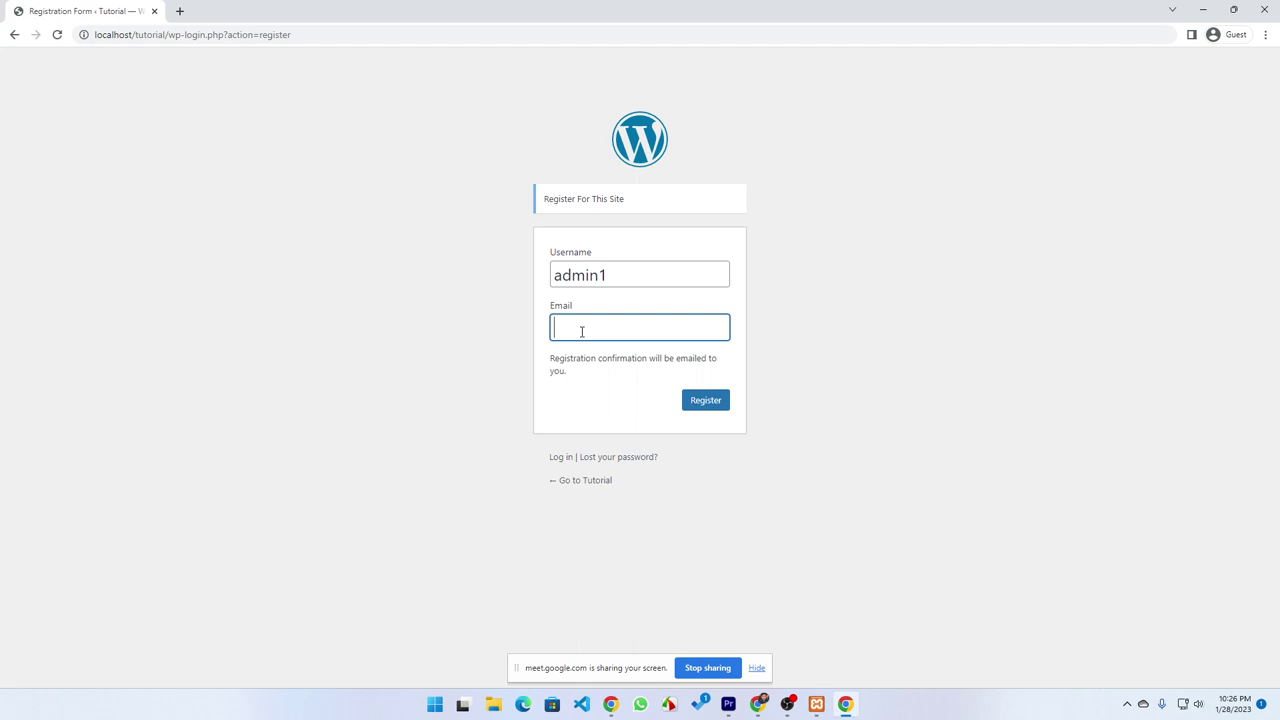
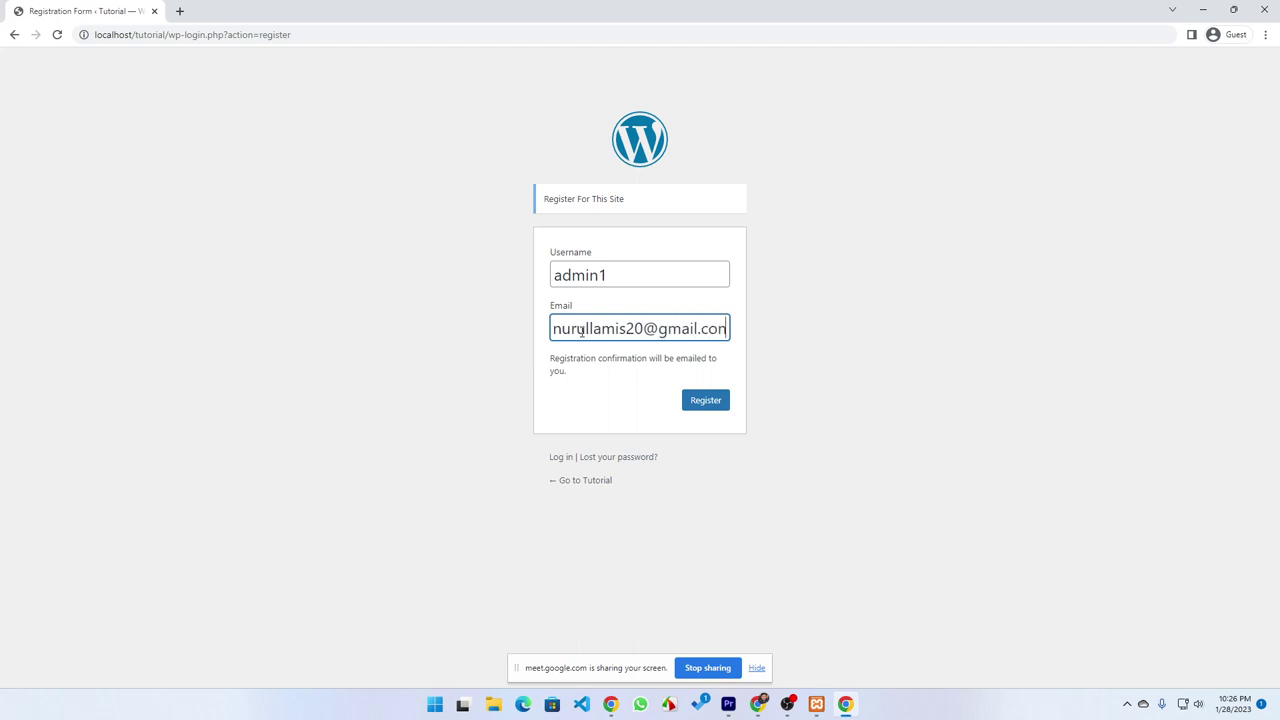
key(Return)
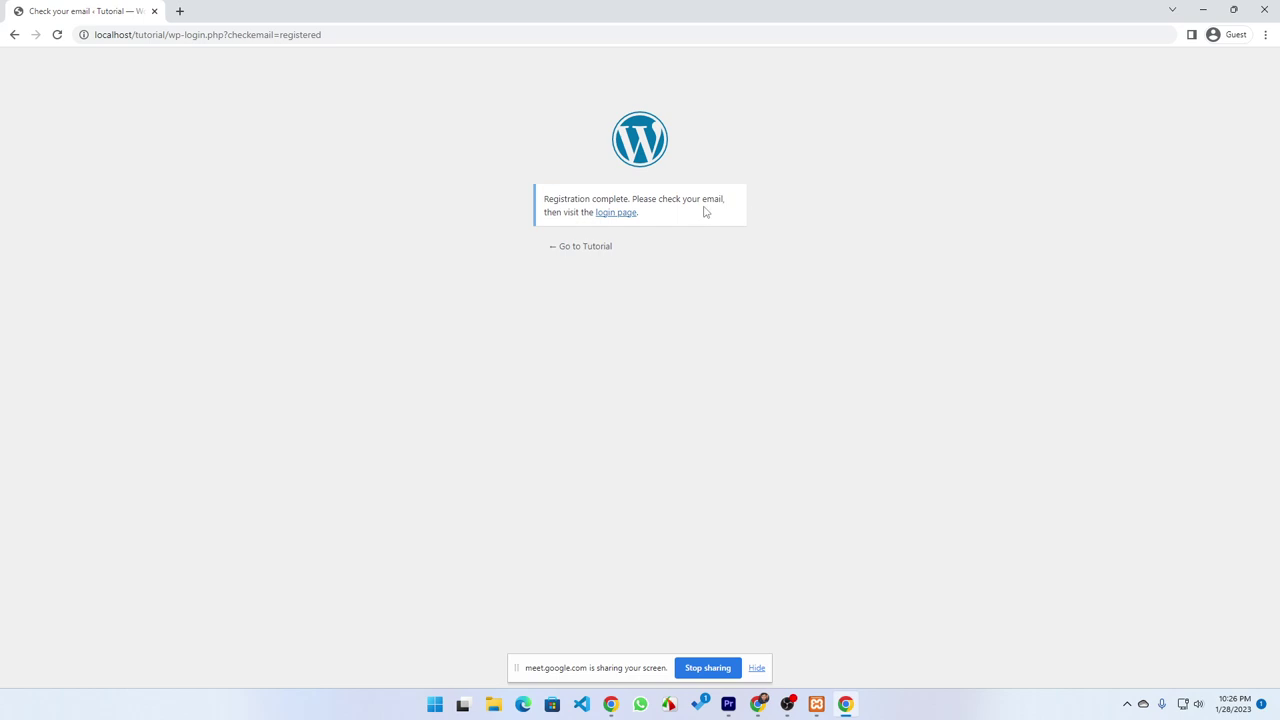
click(788, 706)
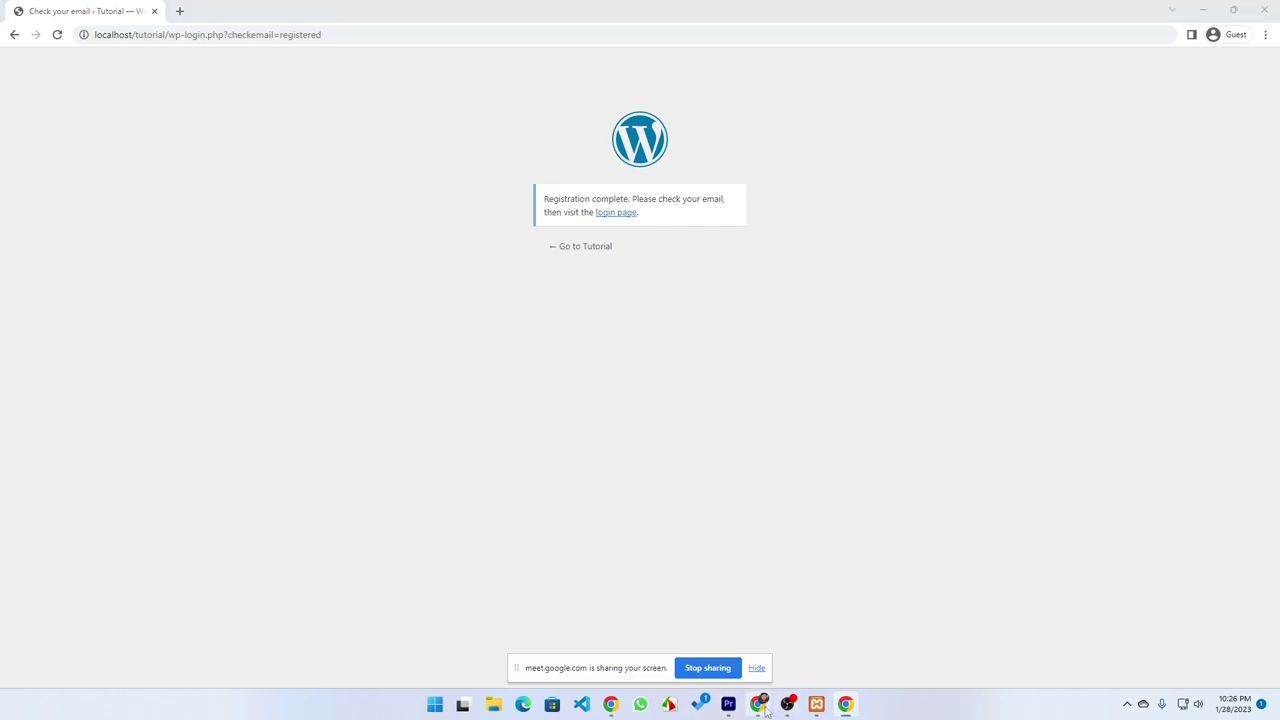
Open Gmail in a new tab, confirm the signed-in Google account, and load the site's login page
click(977, 11)
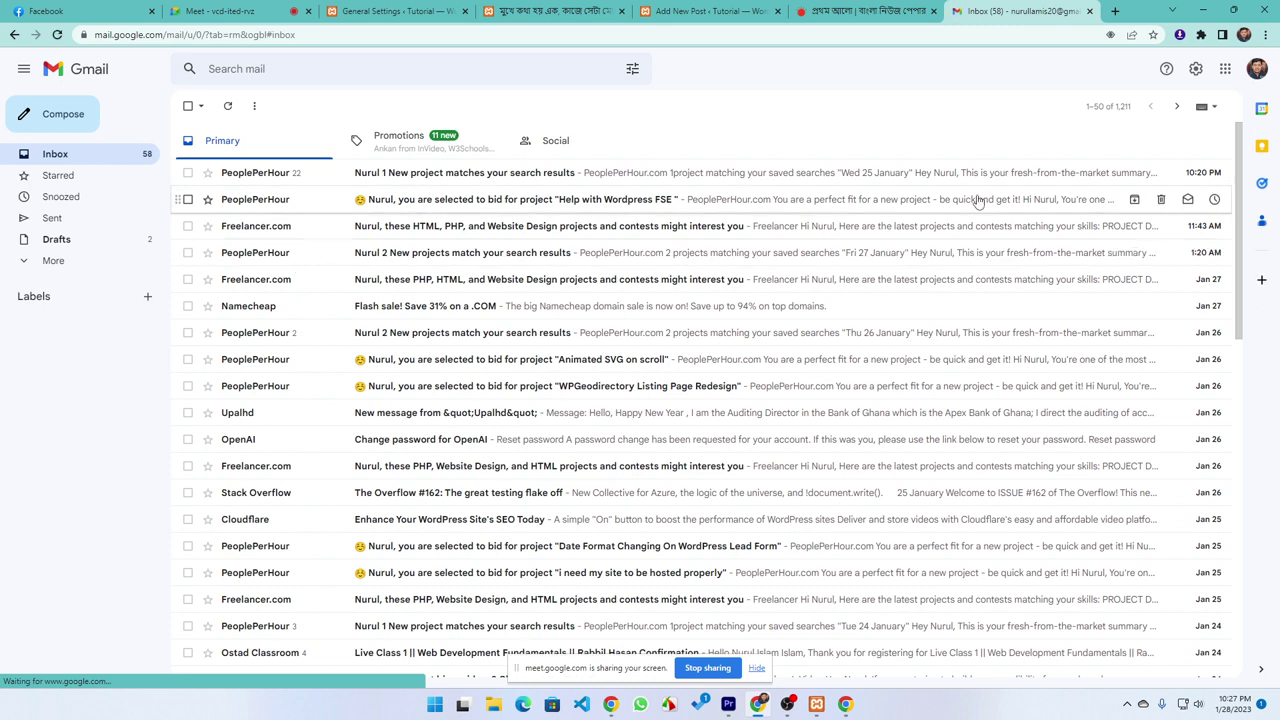
click(1256, 72)
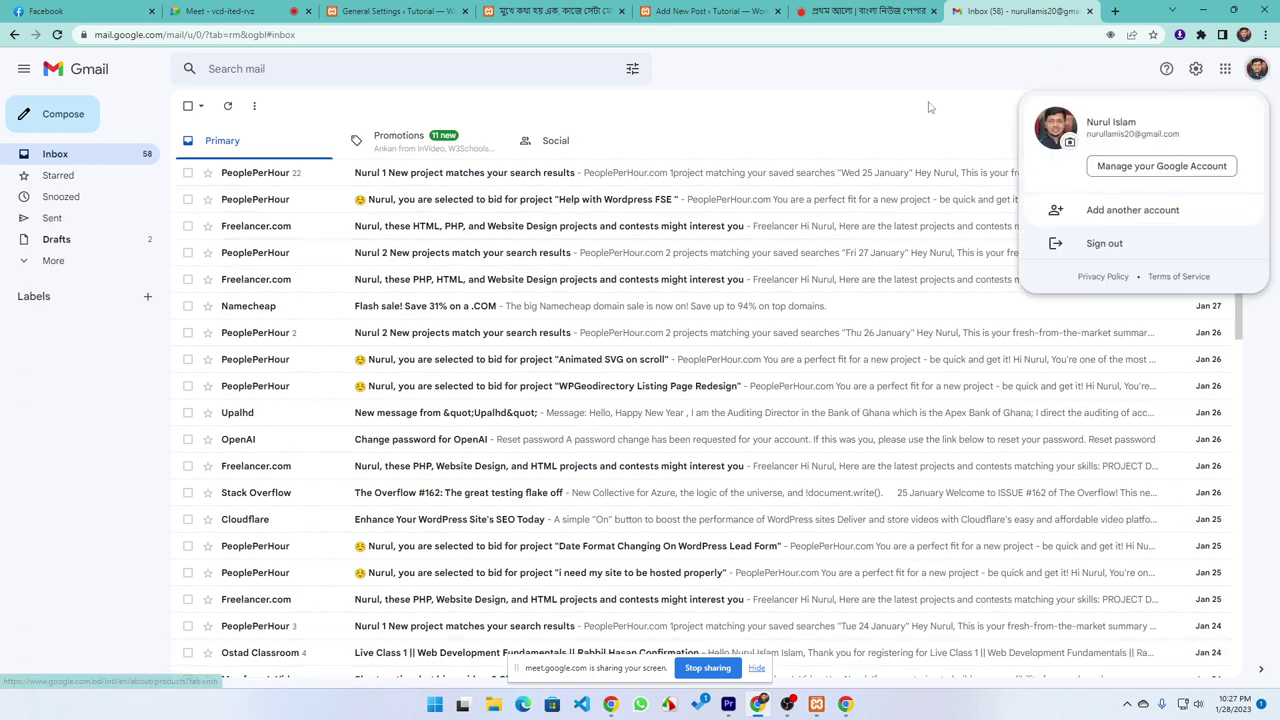
click(860, 108)
click(845, 705)
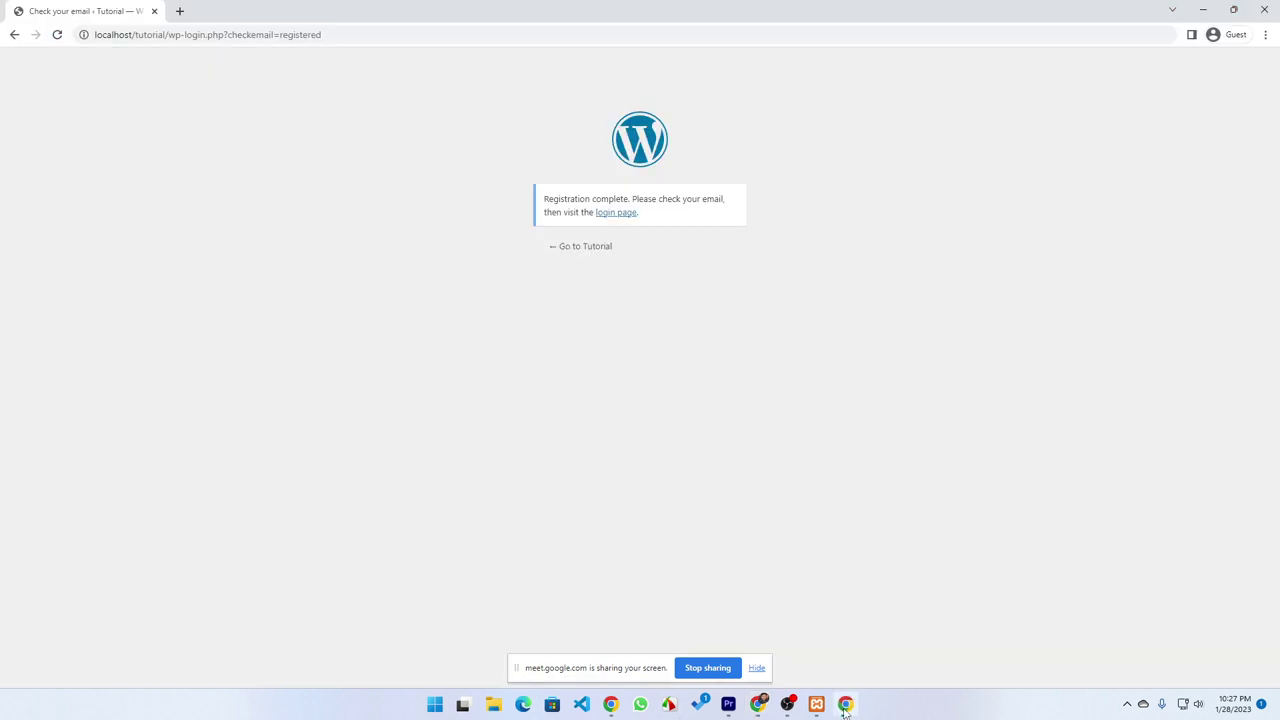
click(614, 214)
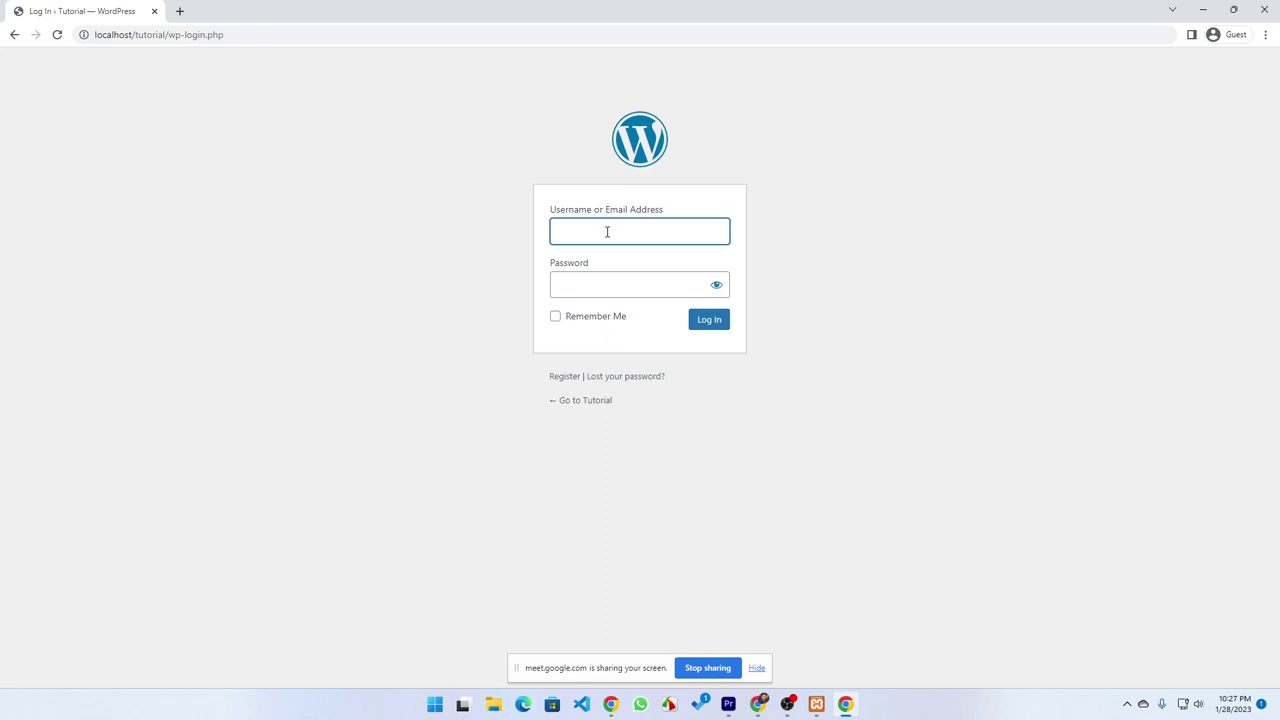
click(845, 705)
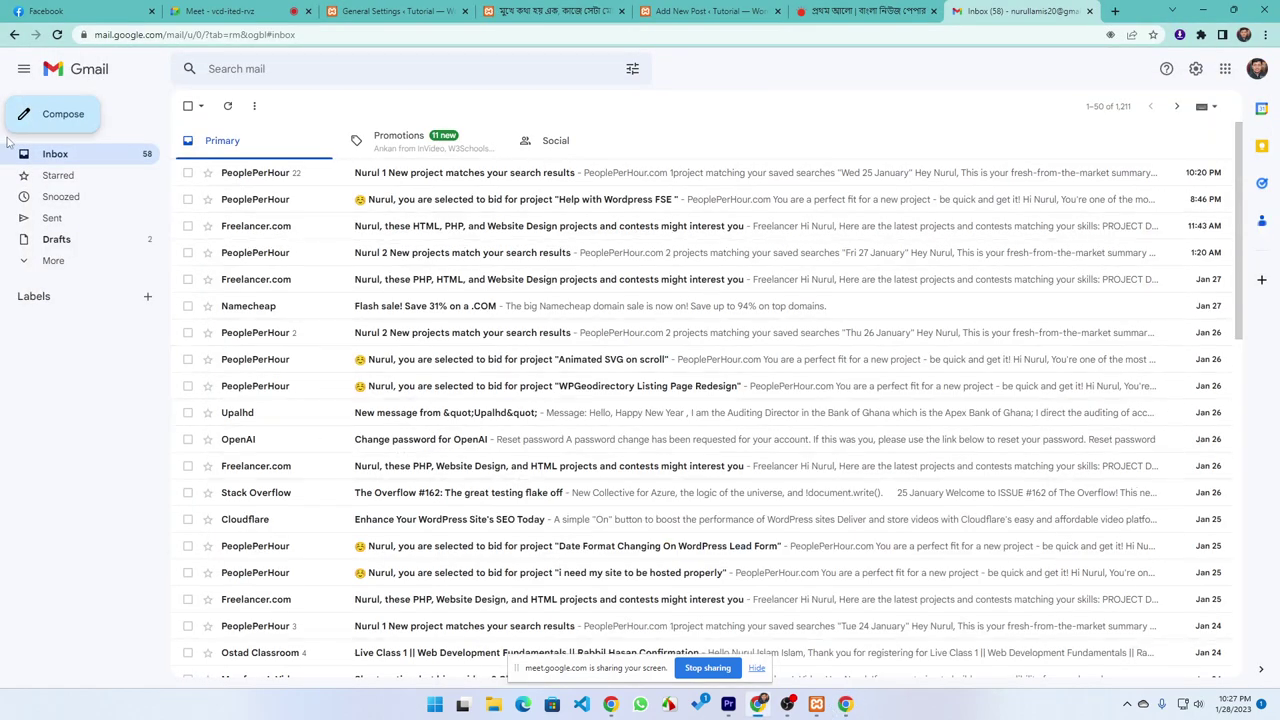
Search Spam, Promotions and Social for the WordPress registration email, ending on the Primary inbox
click(48, 264)
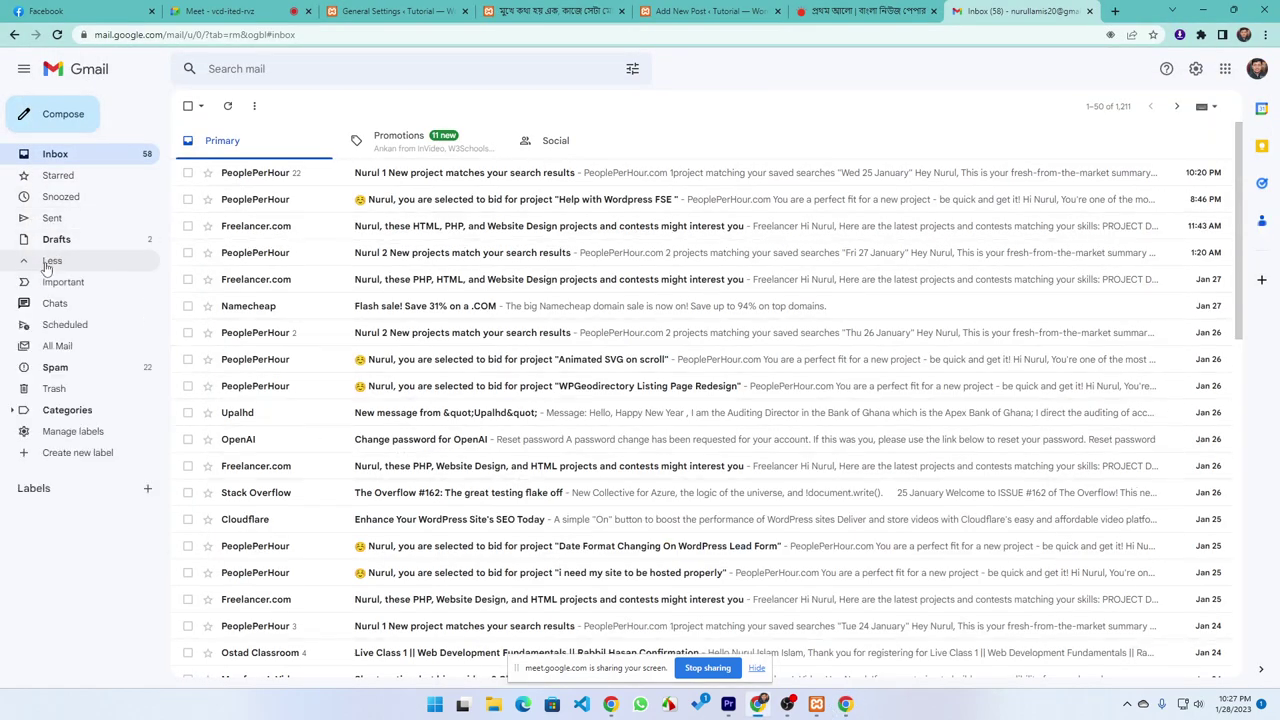
click(83, 372)
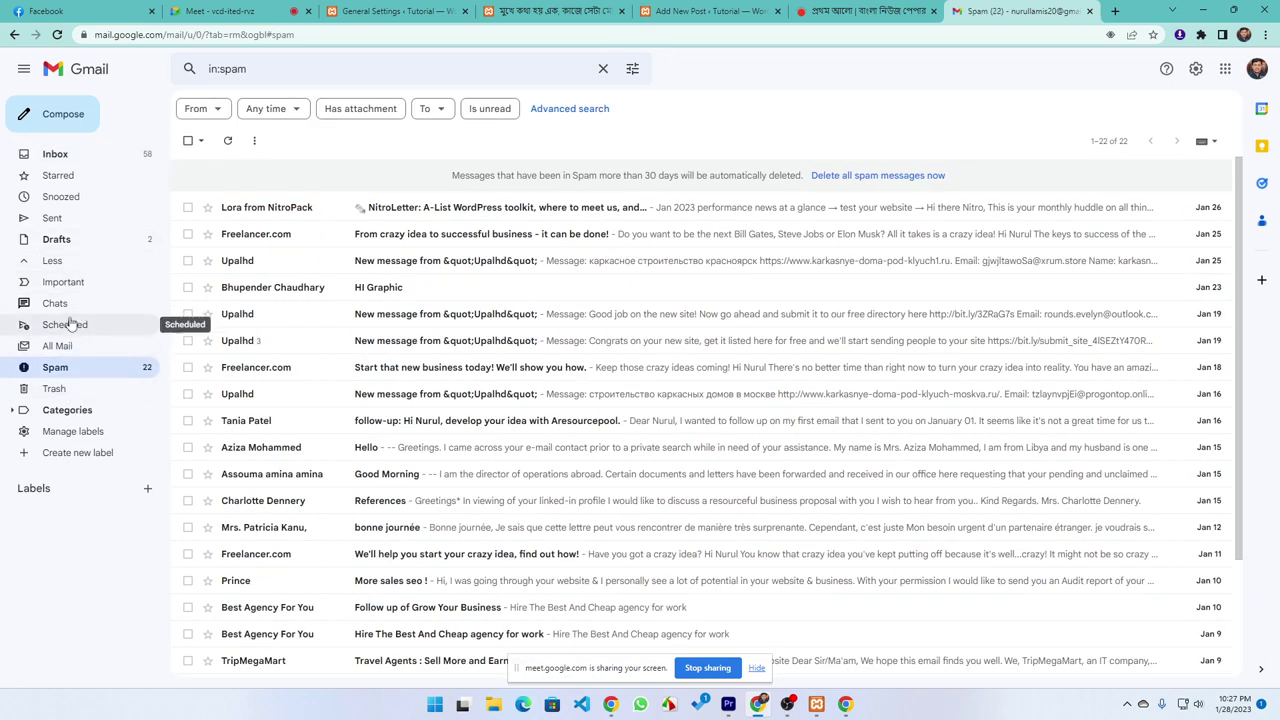
click(86, 157)
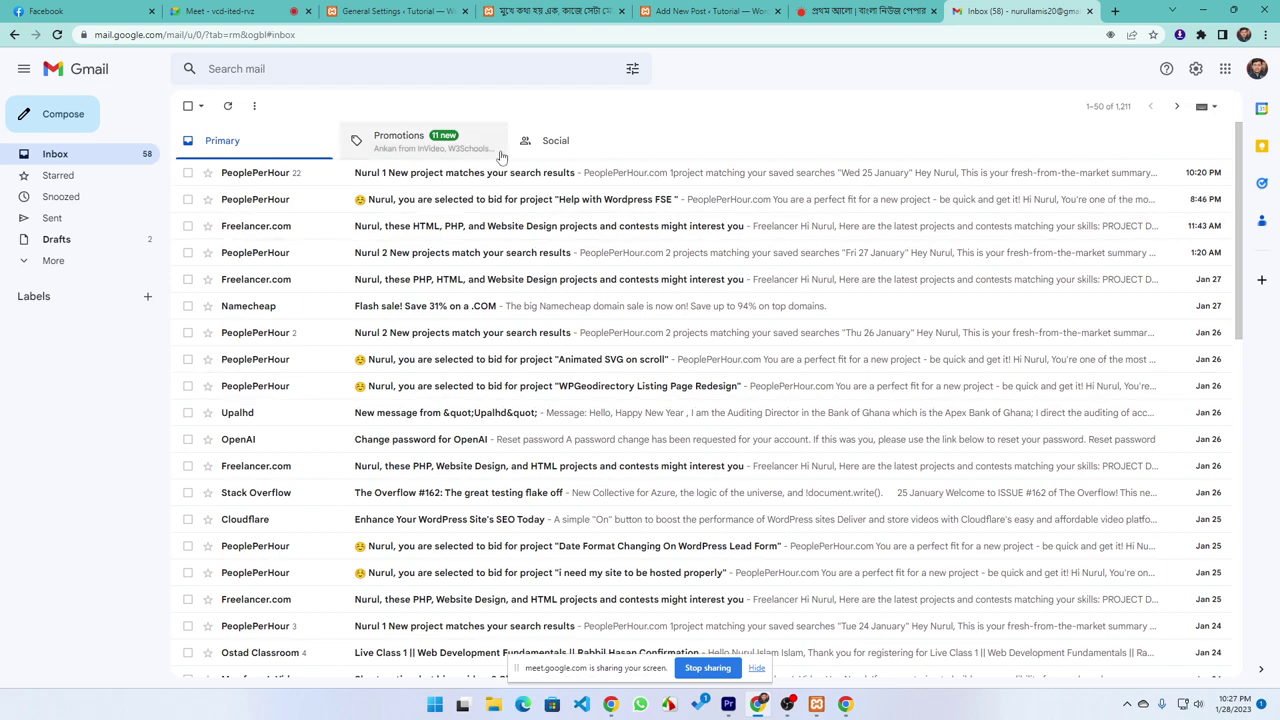
click(438, 148)
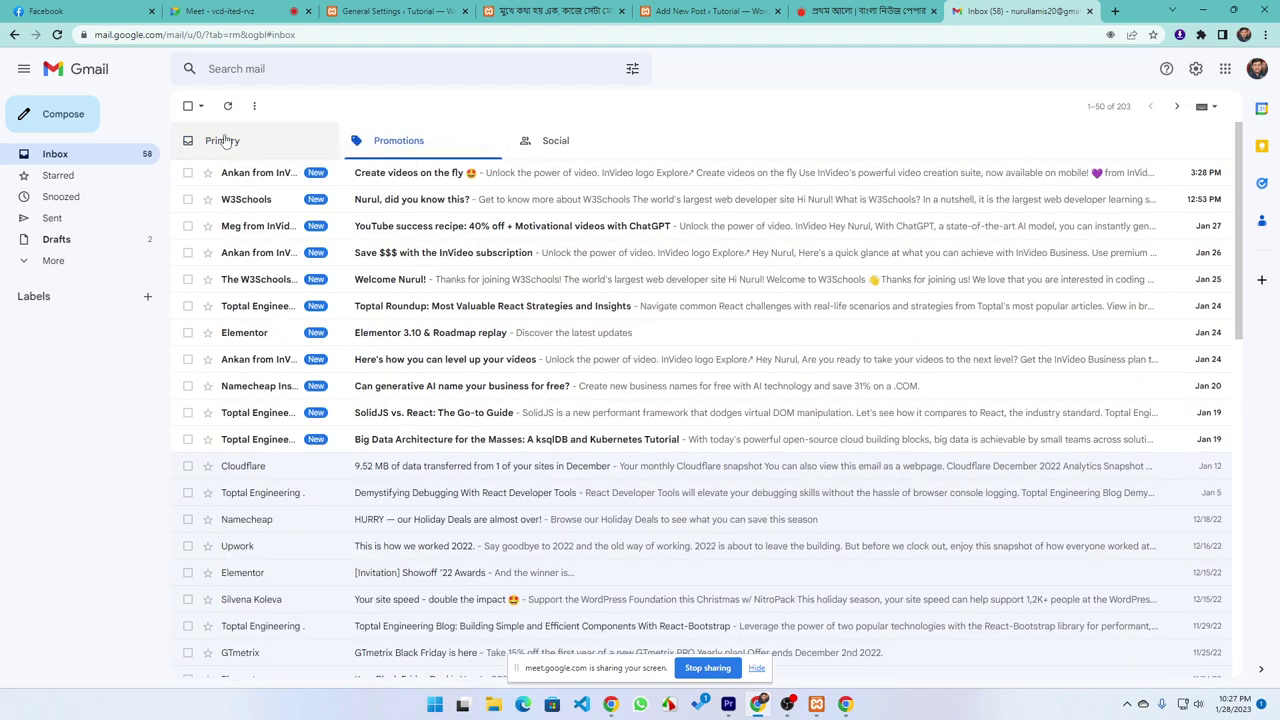
click(225, 140)
click(563, 140)
click(235, 141)
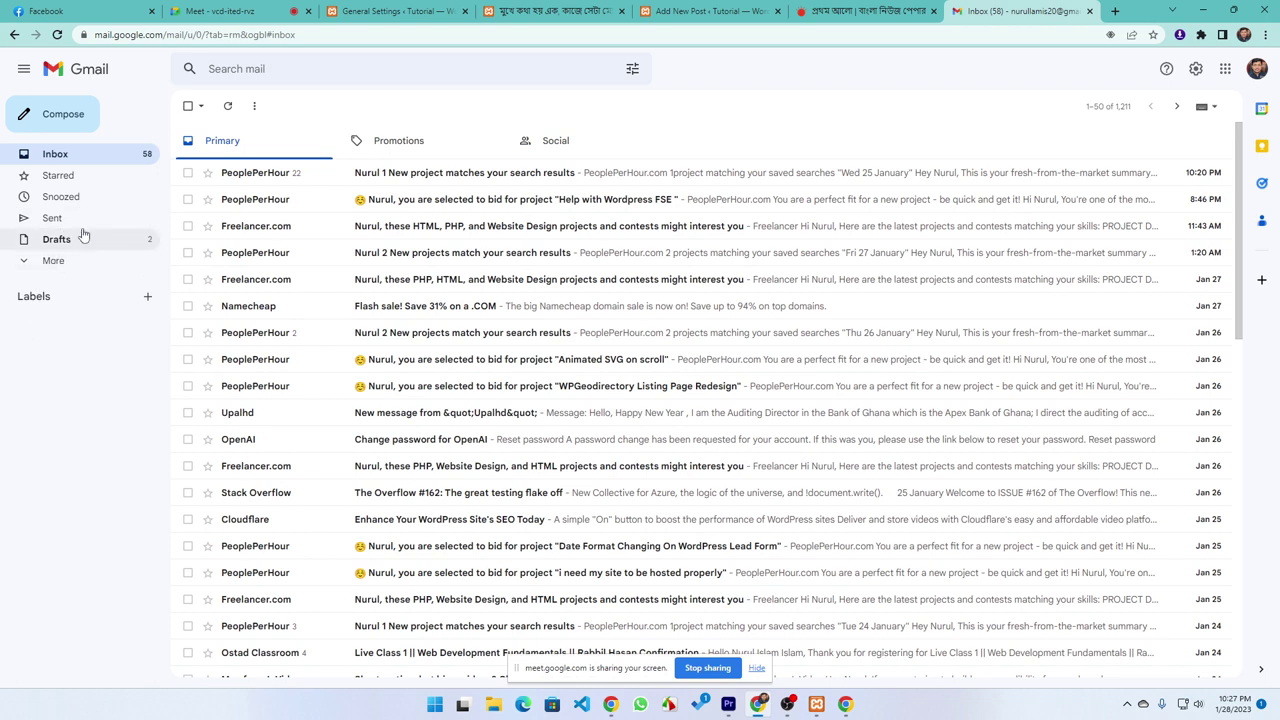
click(845, 704)
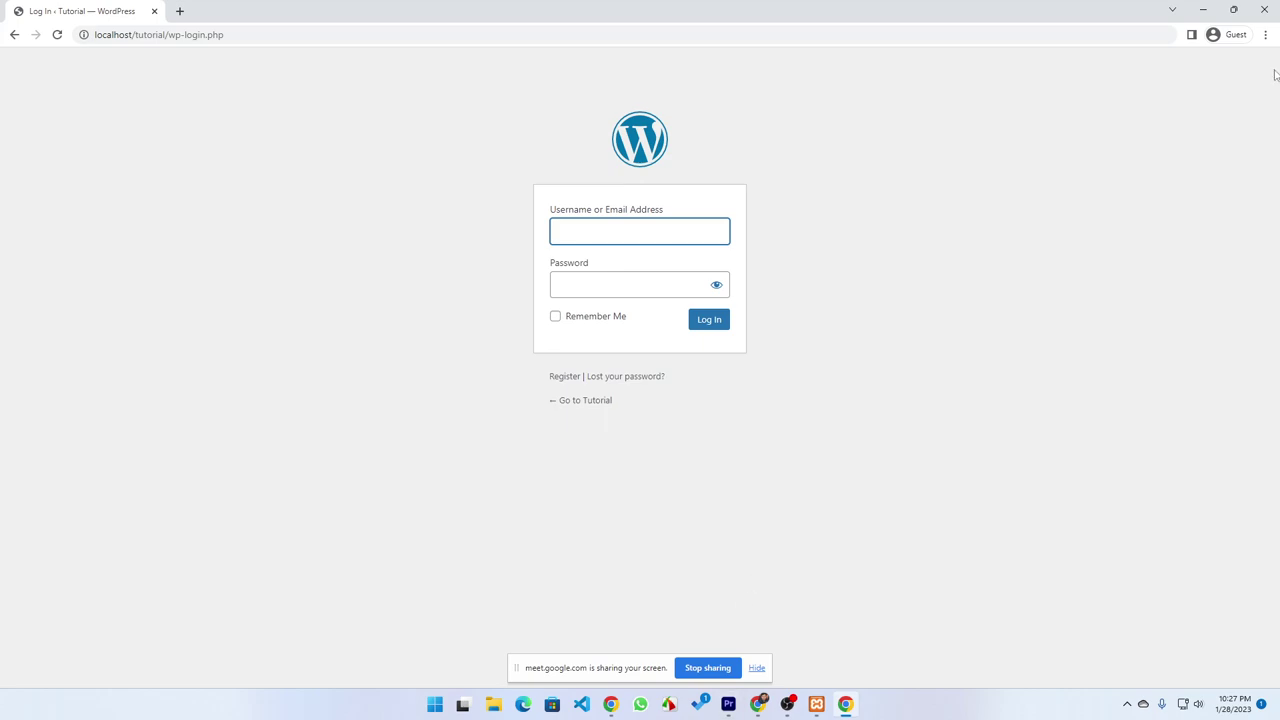
click(758, 704)
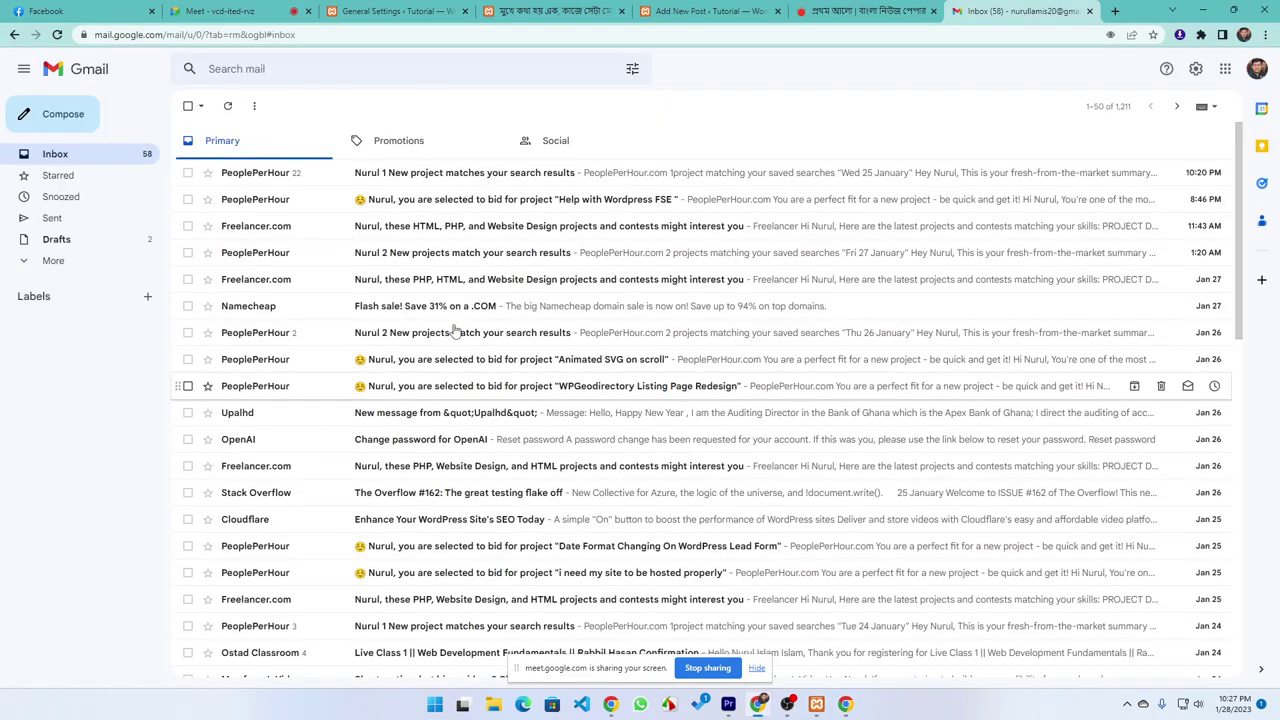
Return to the WordPress General Settings tab and go to the Users list to find admin1 as Subscriber
click(218, 10)
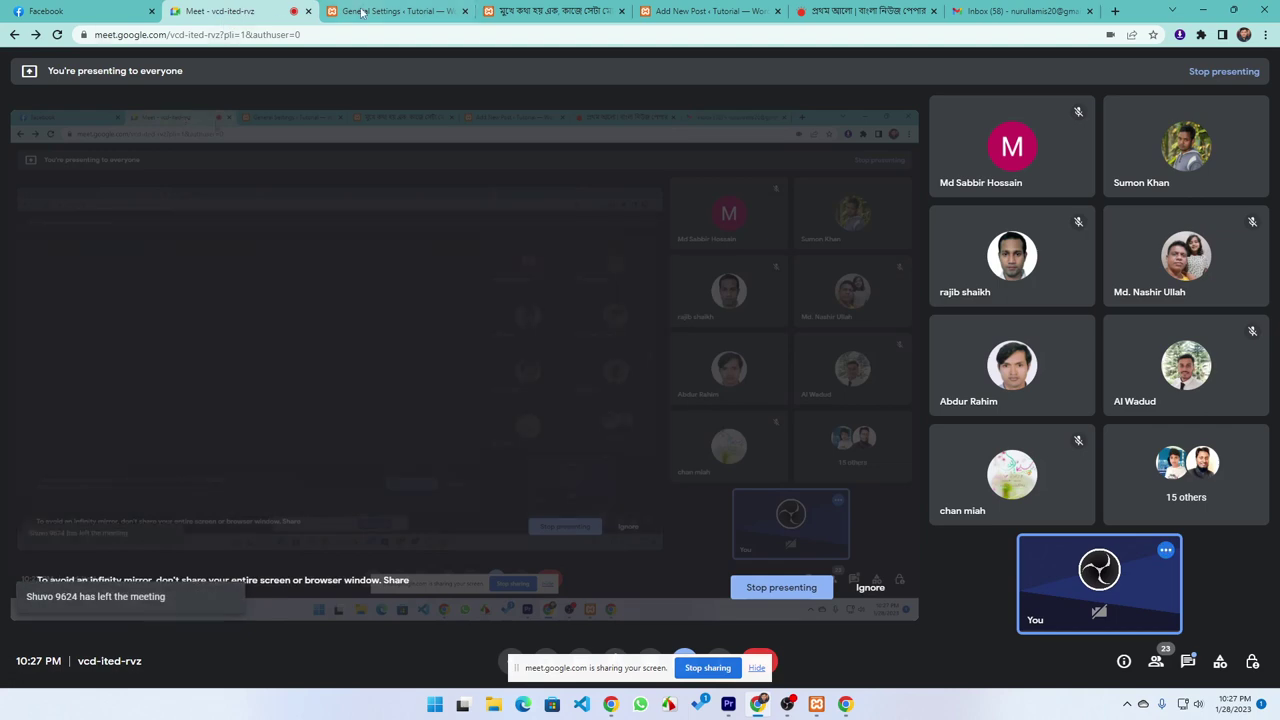
click(395, 11)
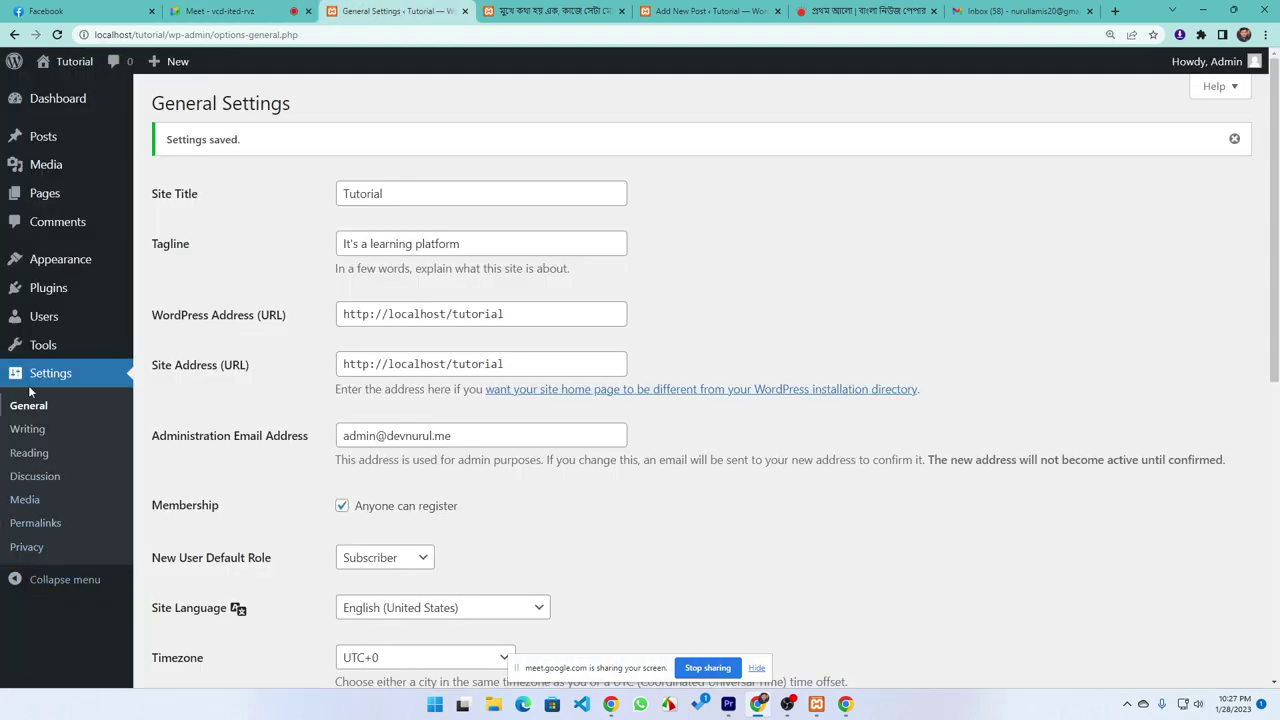
mouse_move(45, 325)
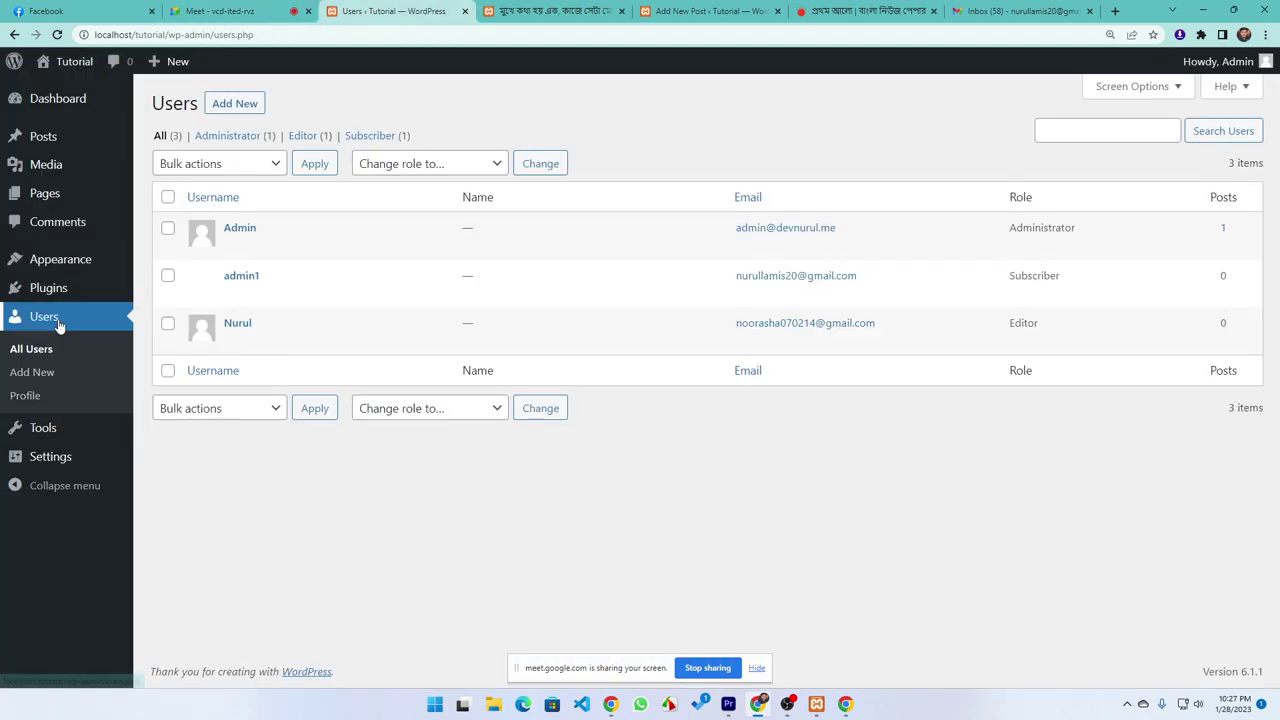
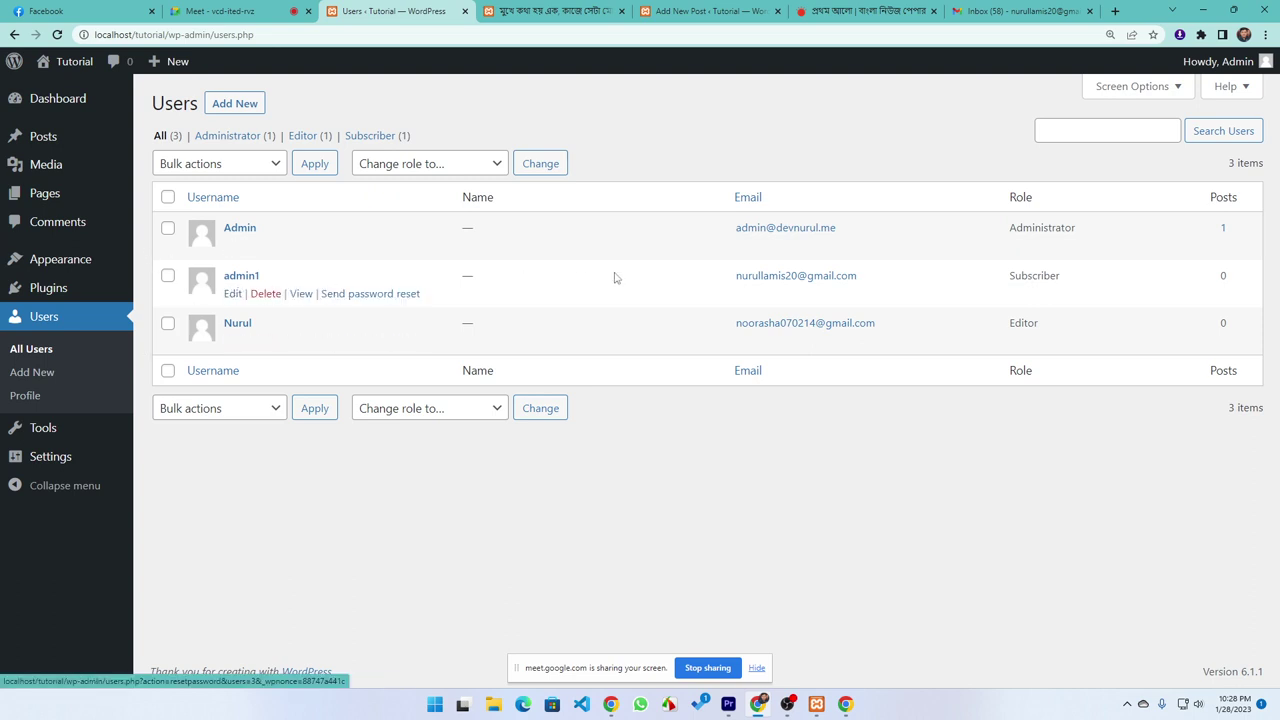
Point out localhost in the address bar and admin1's Subscriber role
double_click(130, 34)
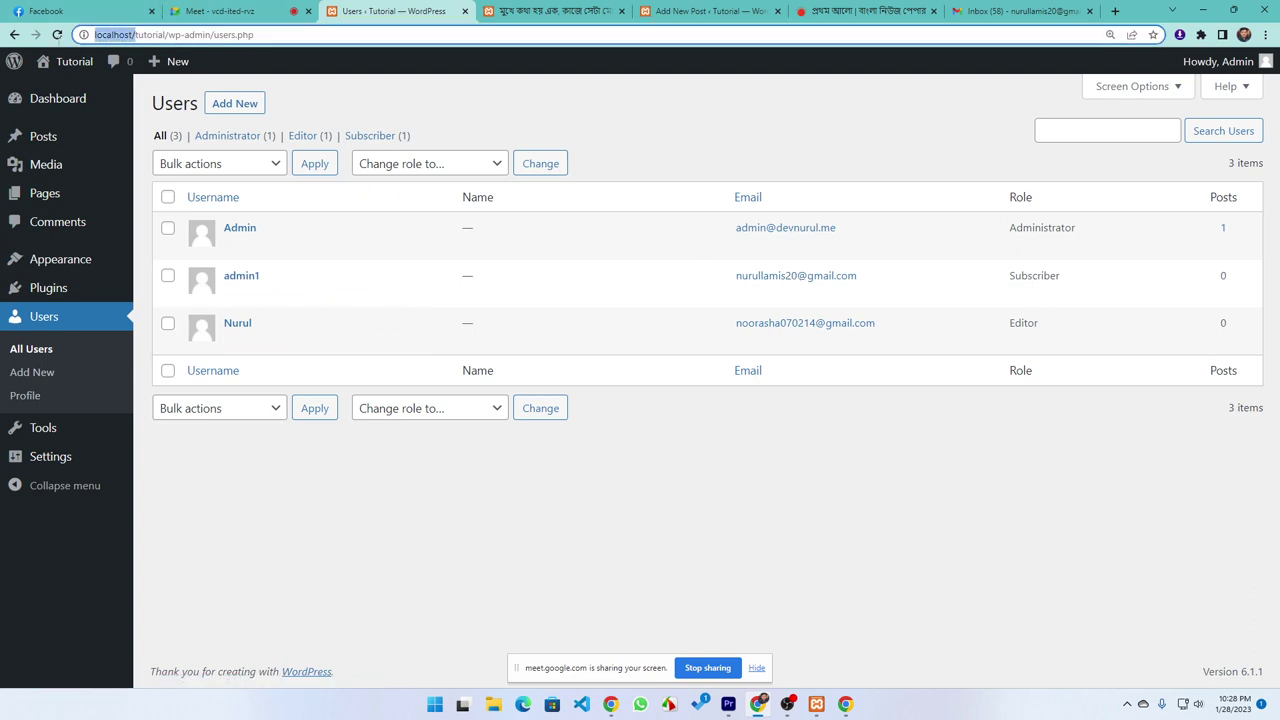
click(351, 537)
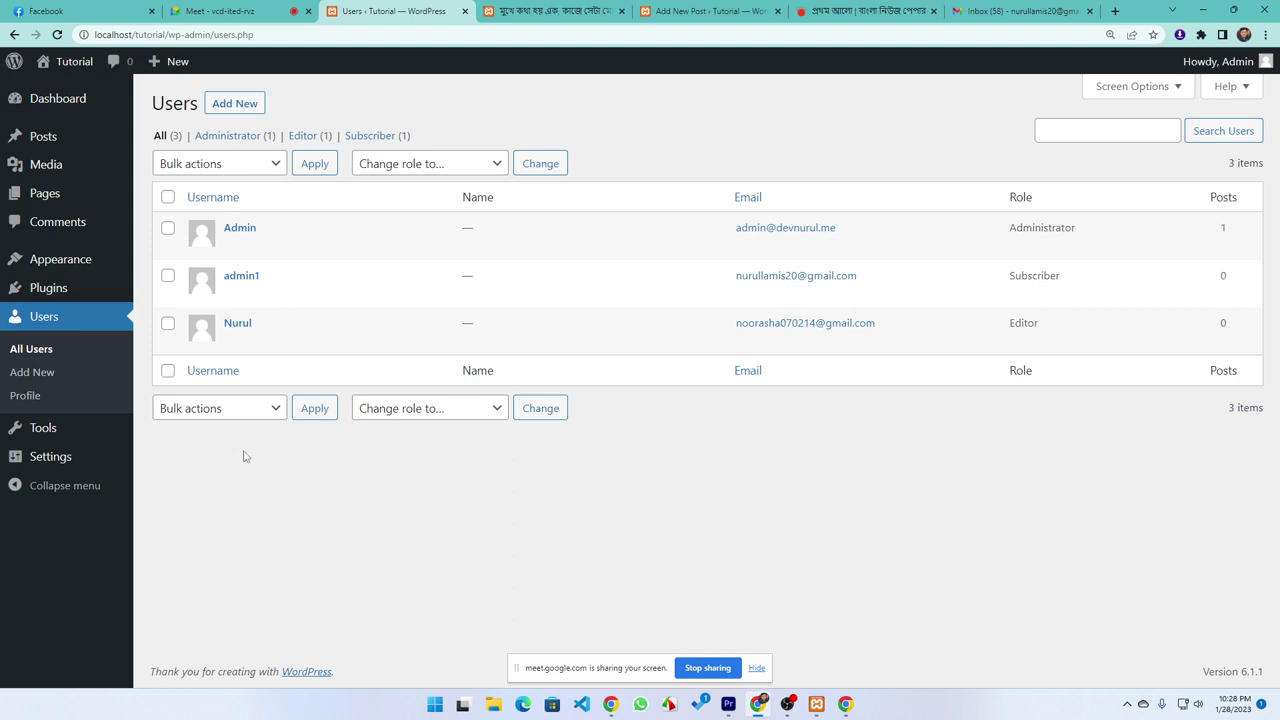
mouse_move(246, 281)
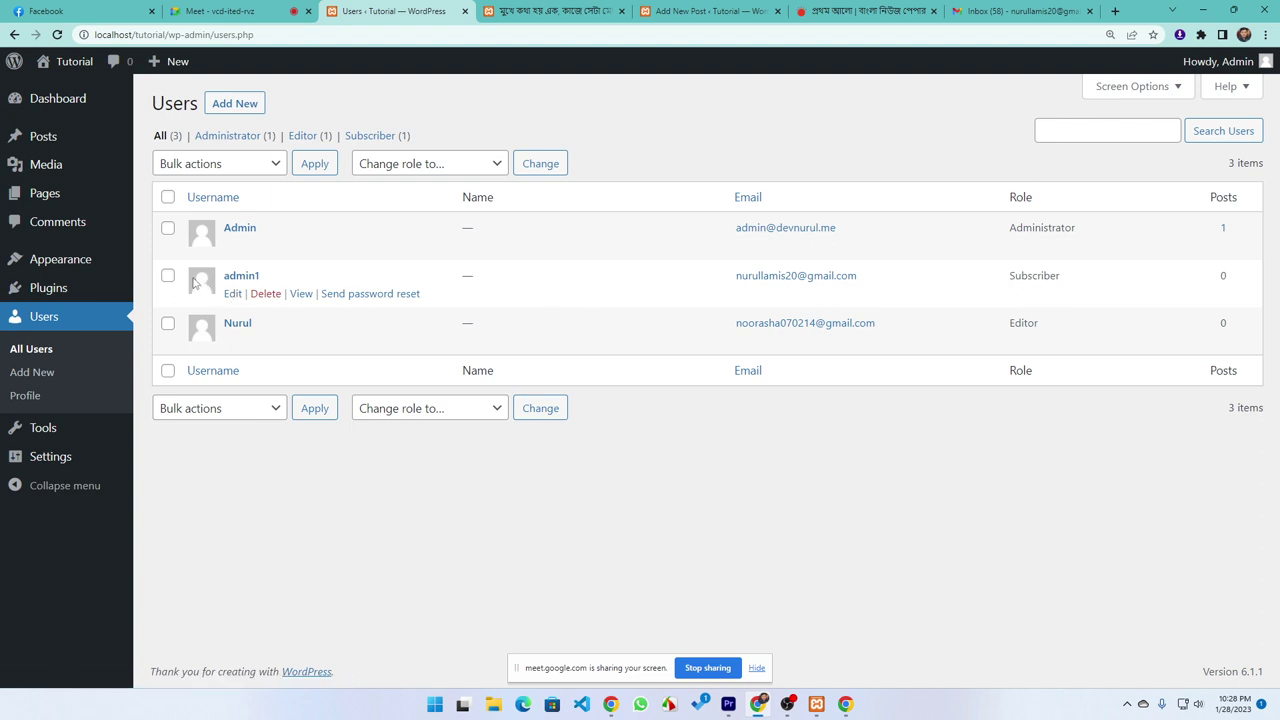
drag(1060, 278, 985, 280)
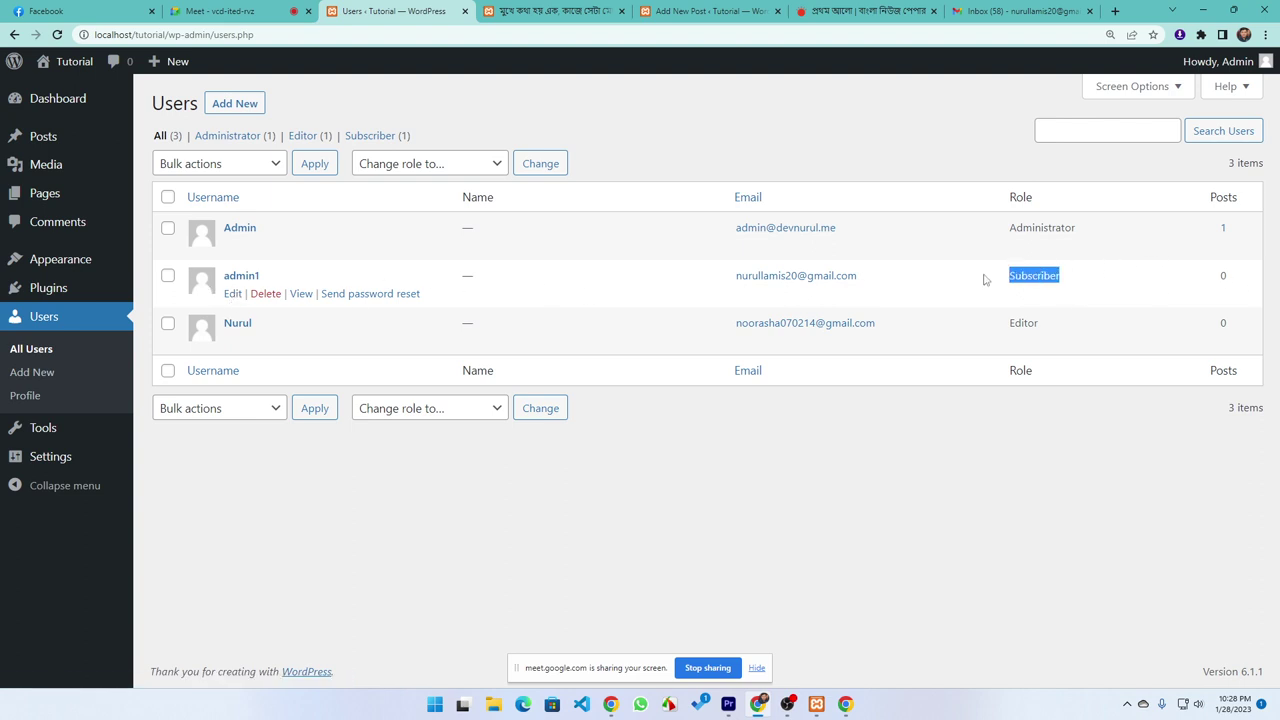
click(890, 305)
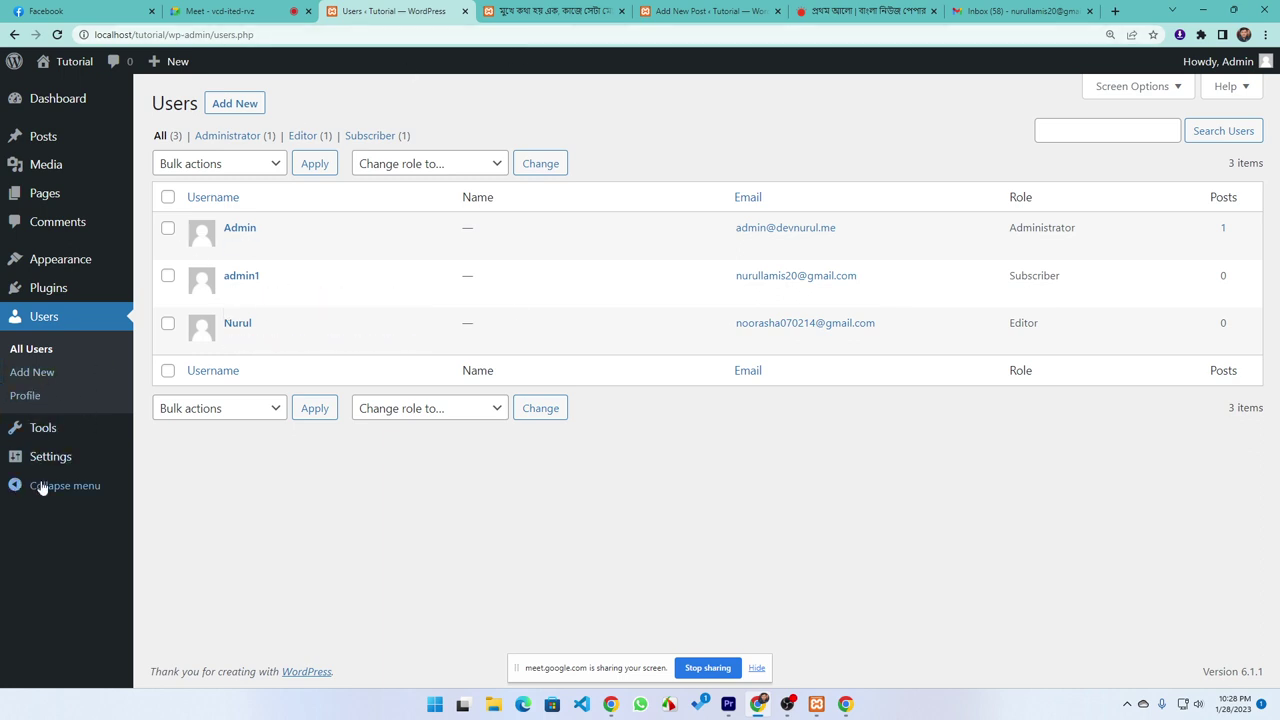
In General Settings, review the new-user role and site language options, leaving both unchanged
mouse_move(47, 460)
click(158, 459)
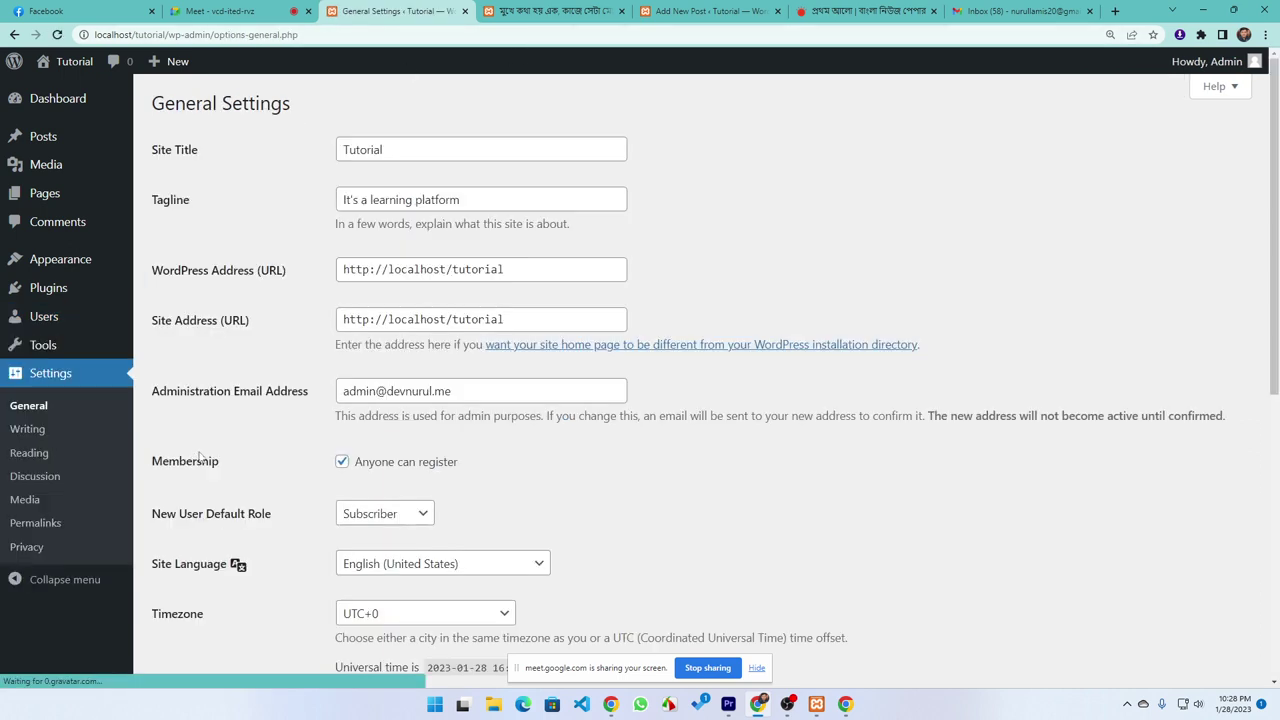
scroll(323, 397, down, 1)
scroll(323, 397, down, 2)
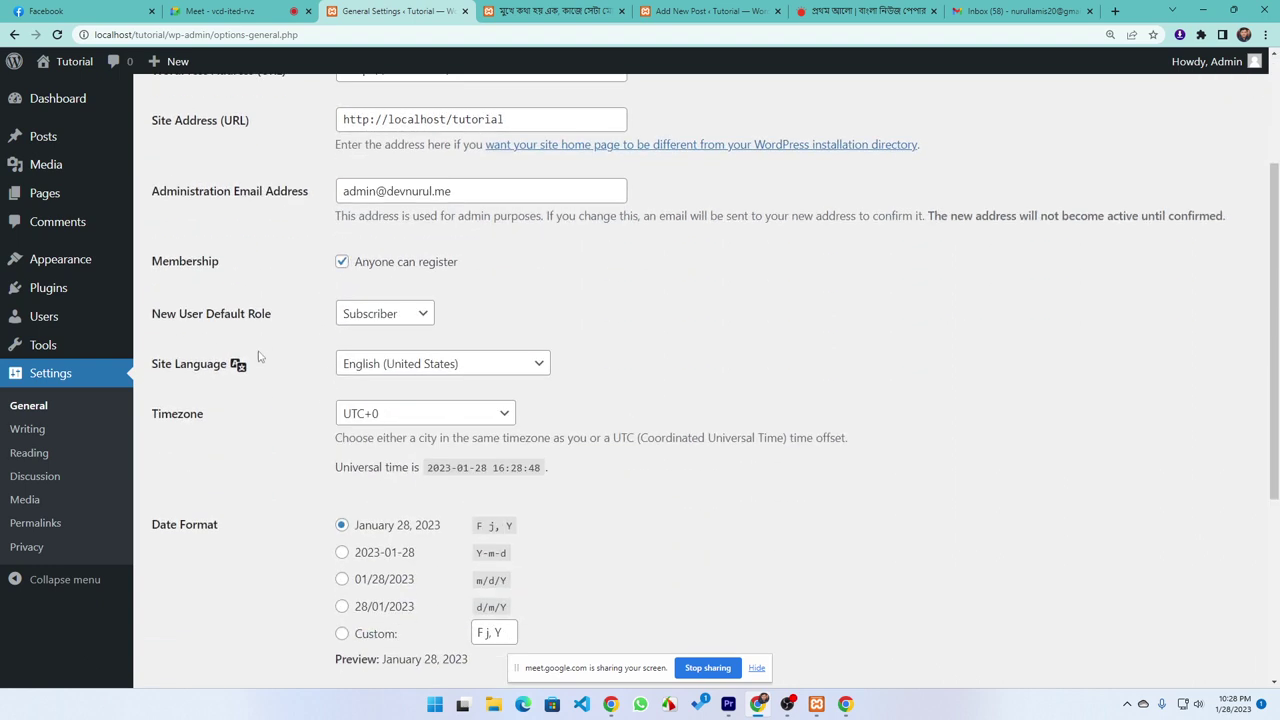
click(362, 318)
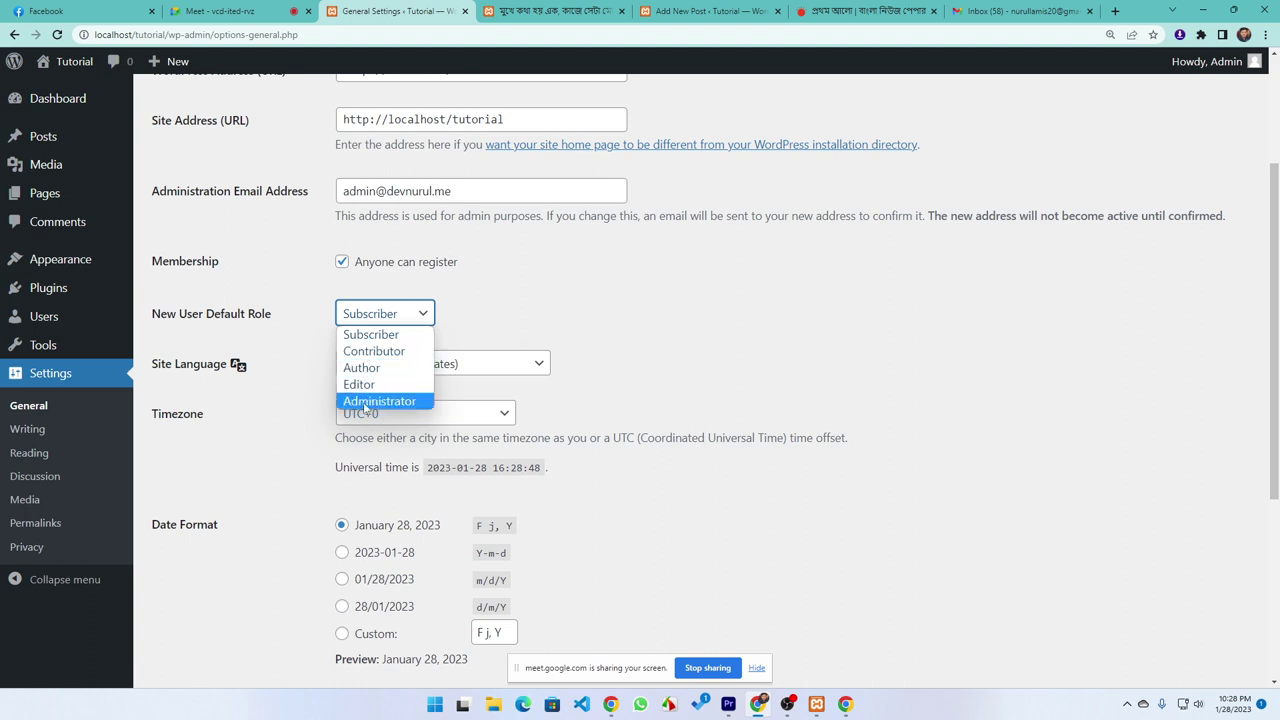
click(517, 350)
scroll(273, 409, down, 2)
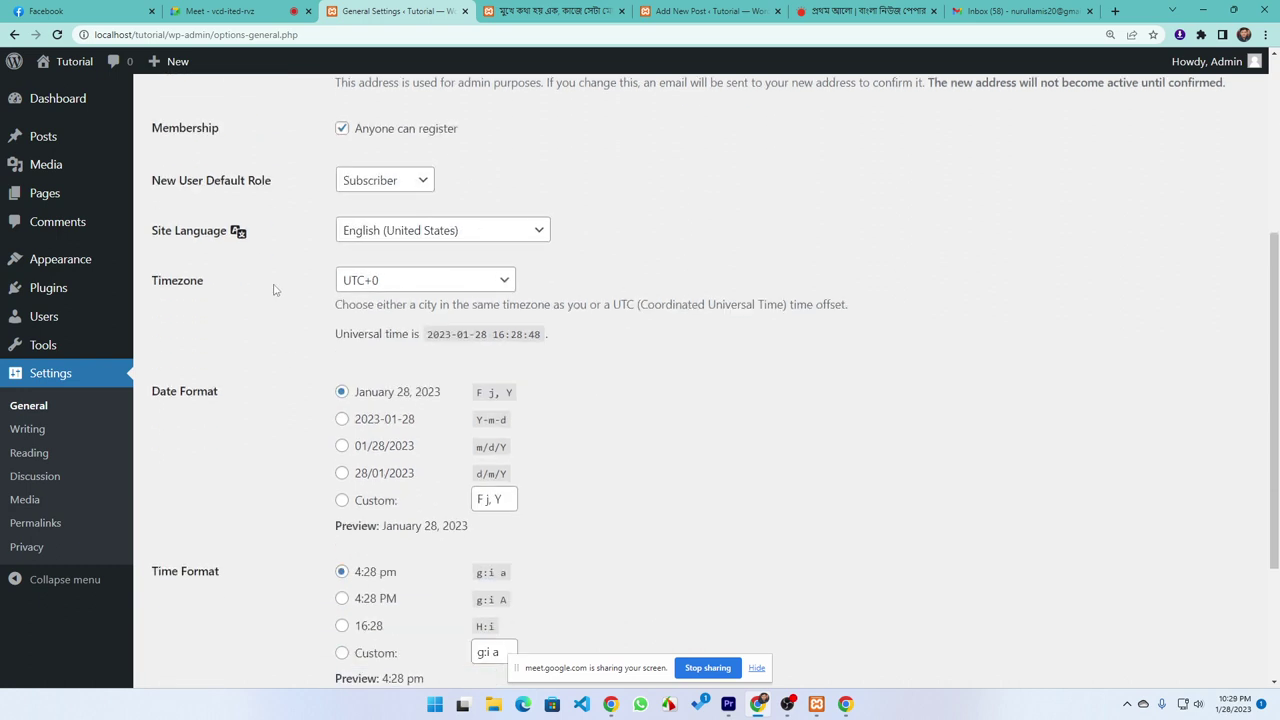
click(390, 232)
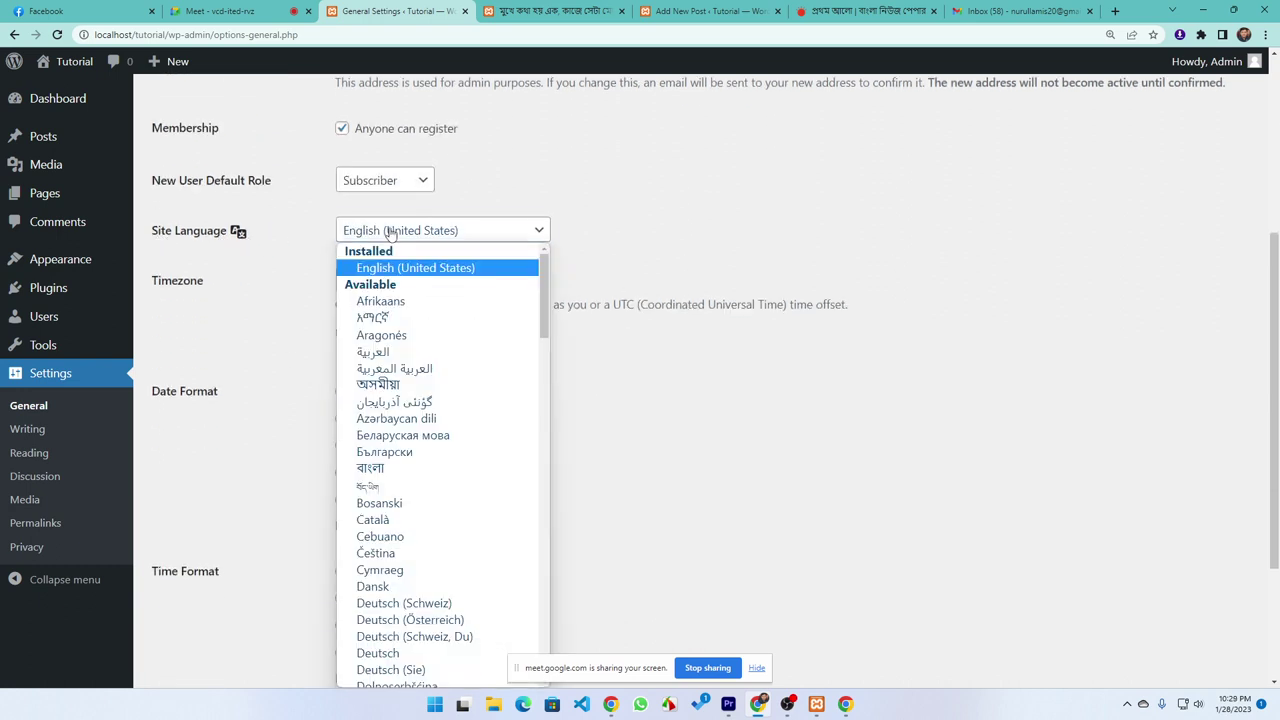
click(390, 232)
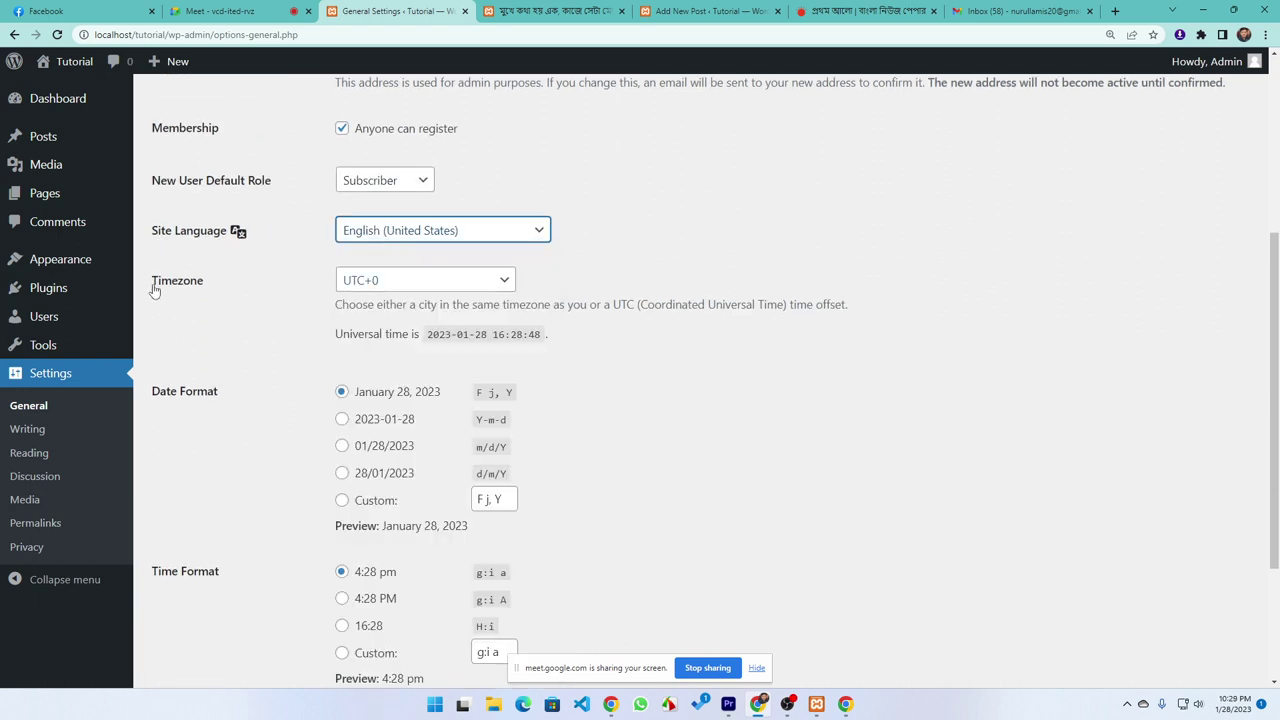
Set the site timezone to UTC+6 and save the general settings
click(390, 282)
scroll(398, 437, down, 3)
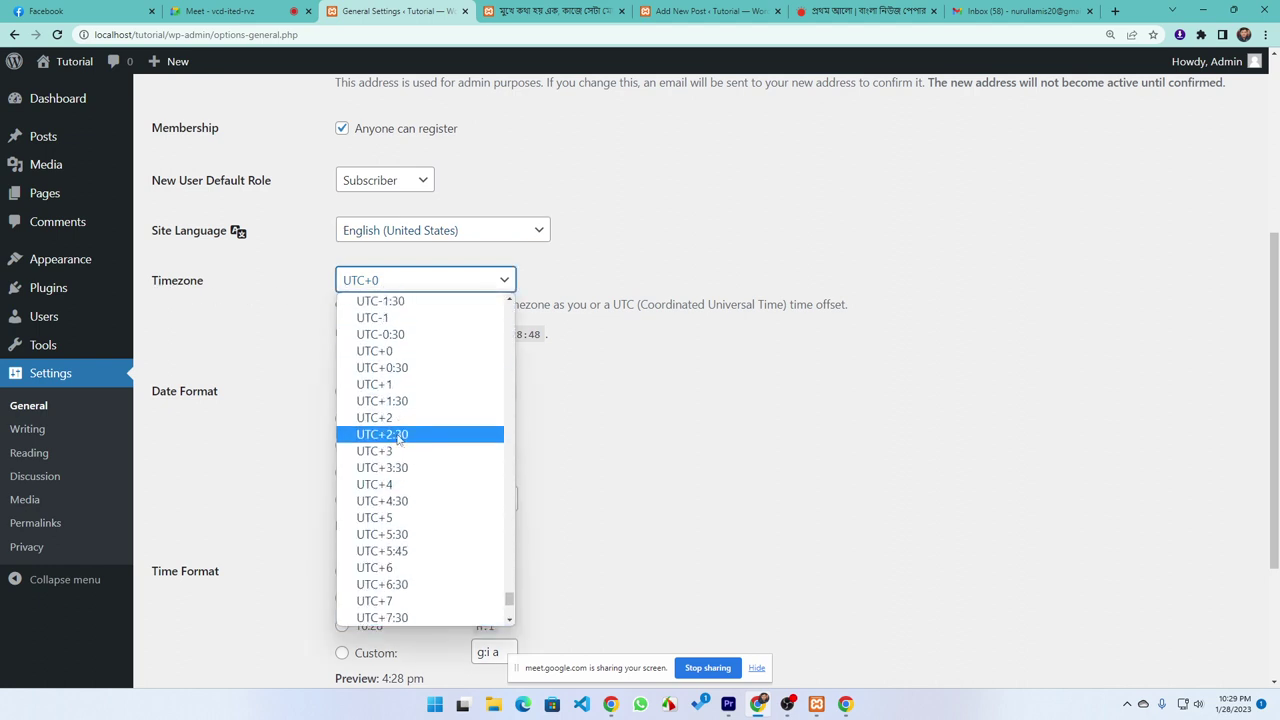
scroll(398, 437, down, 2)
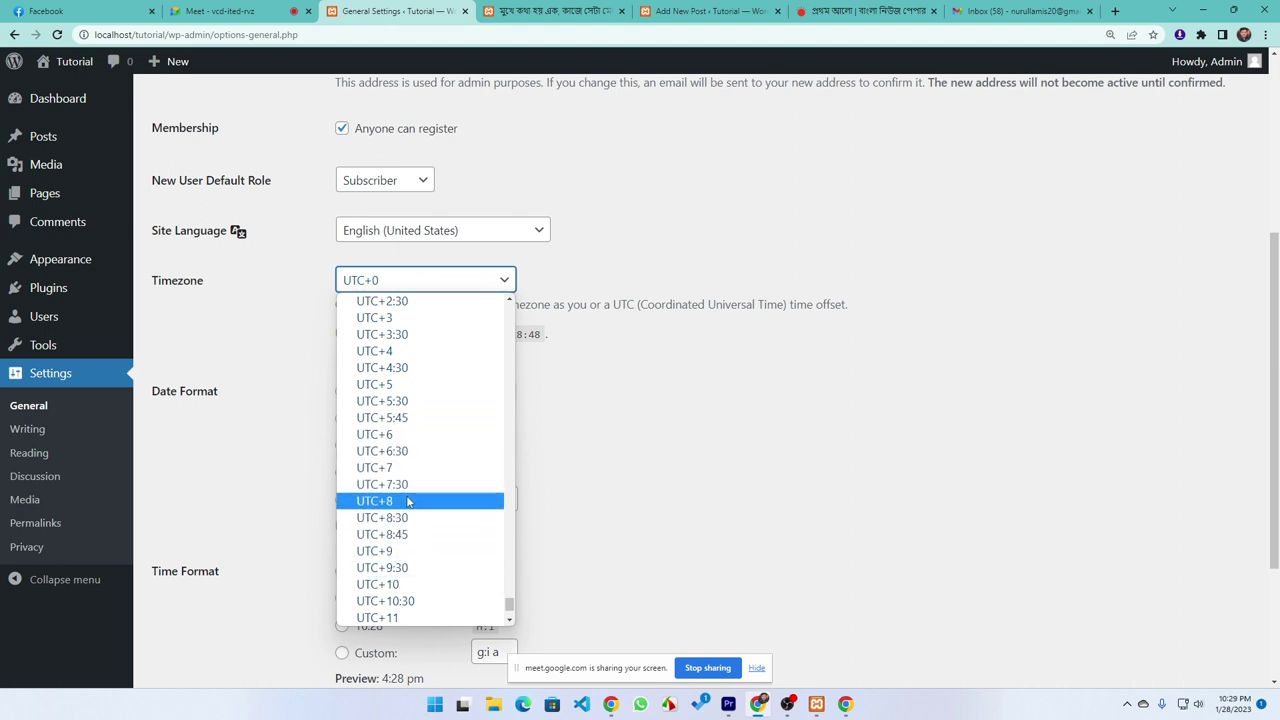
click(393, 435)
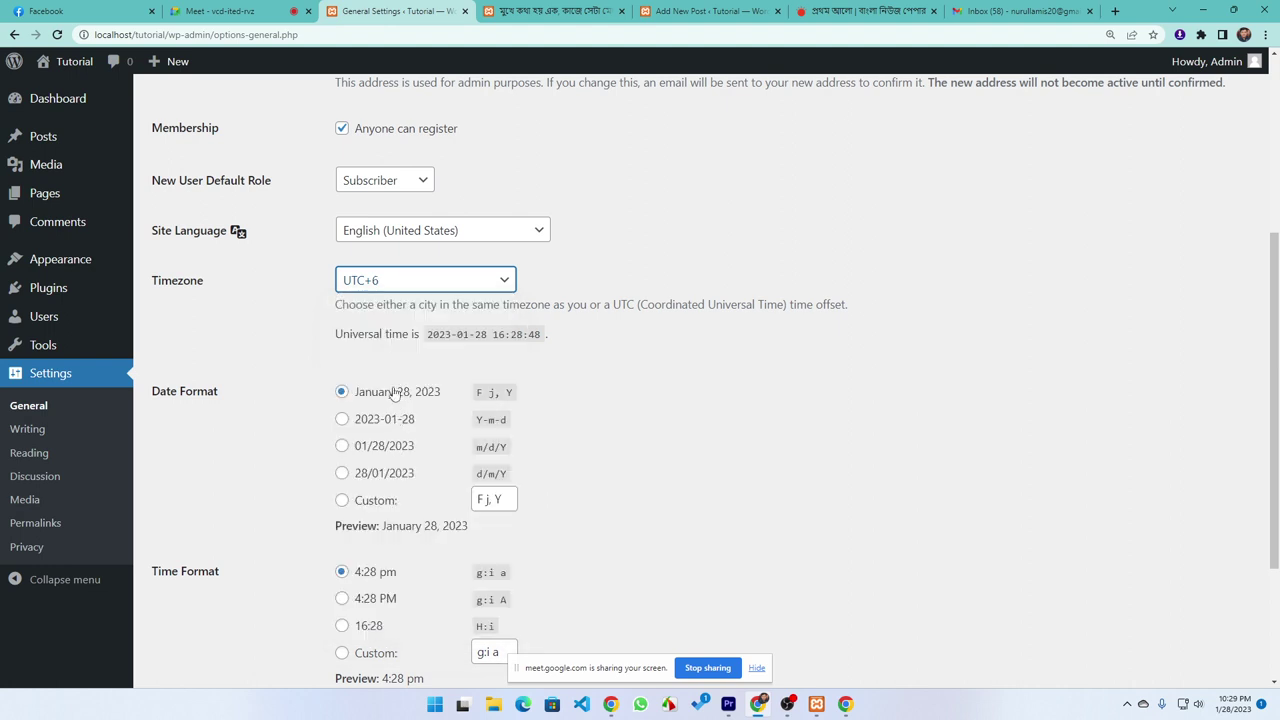
scroll(266, 433, down, 2)
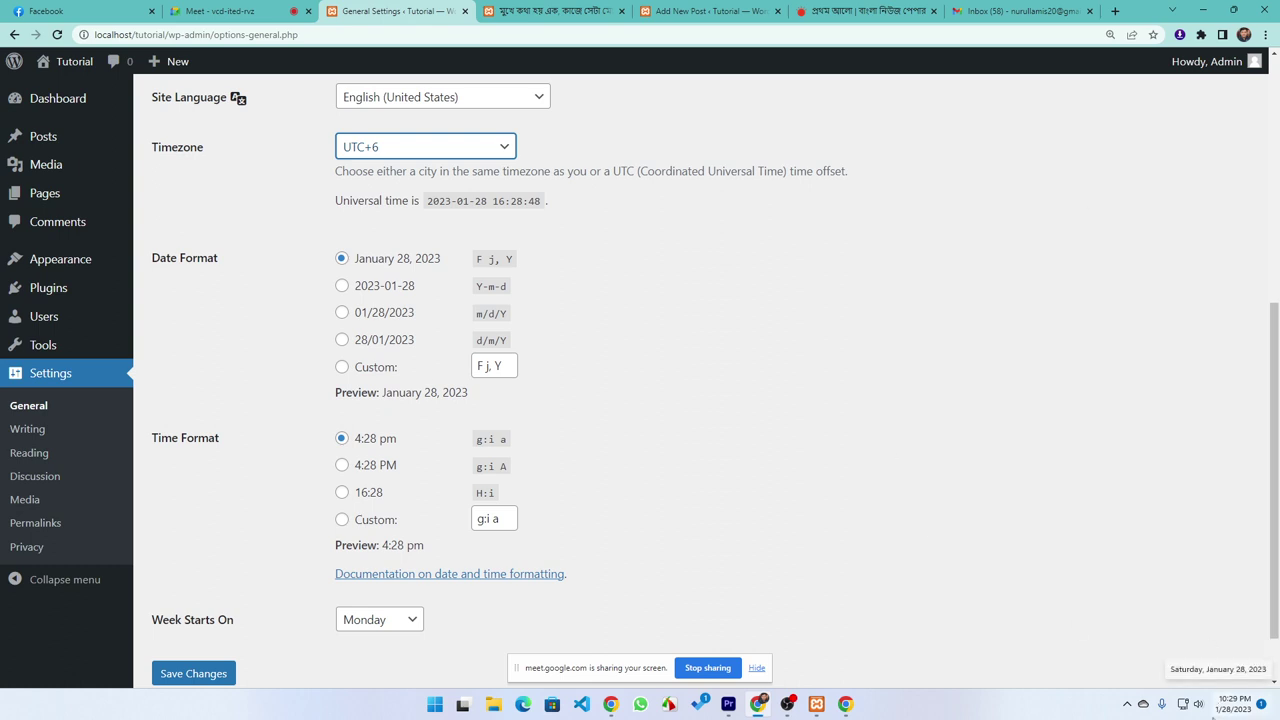
mouse_move(1217, 716)
scroll(290, 510, down, 1)
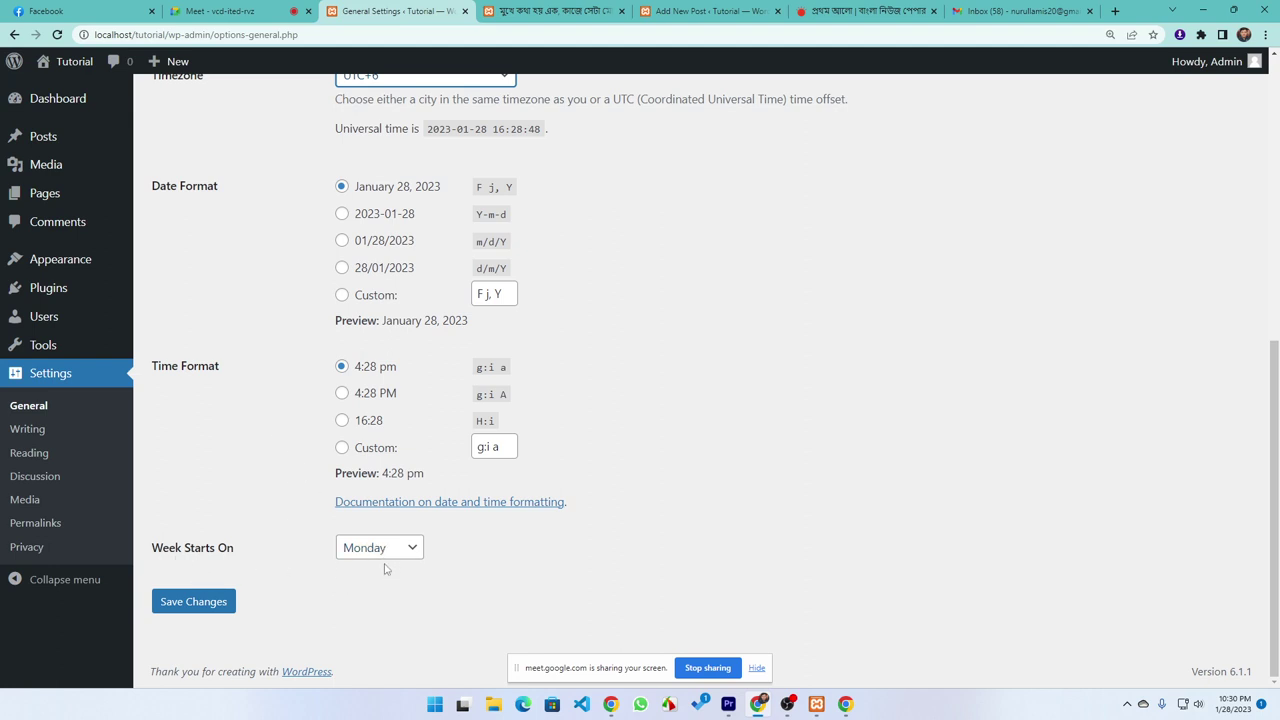
click(194, 603)
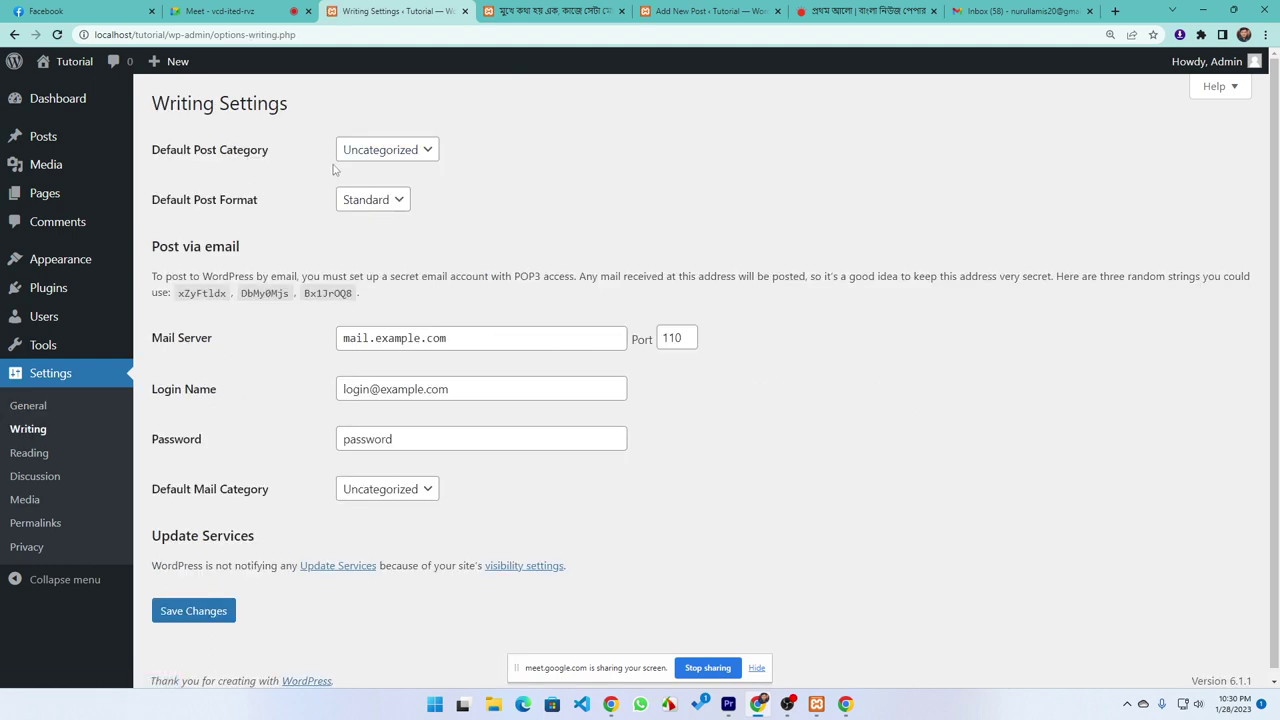
Make Bangladesh the default post category, keeping the default post format Standard
click(382, 150)
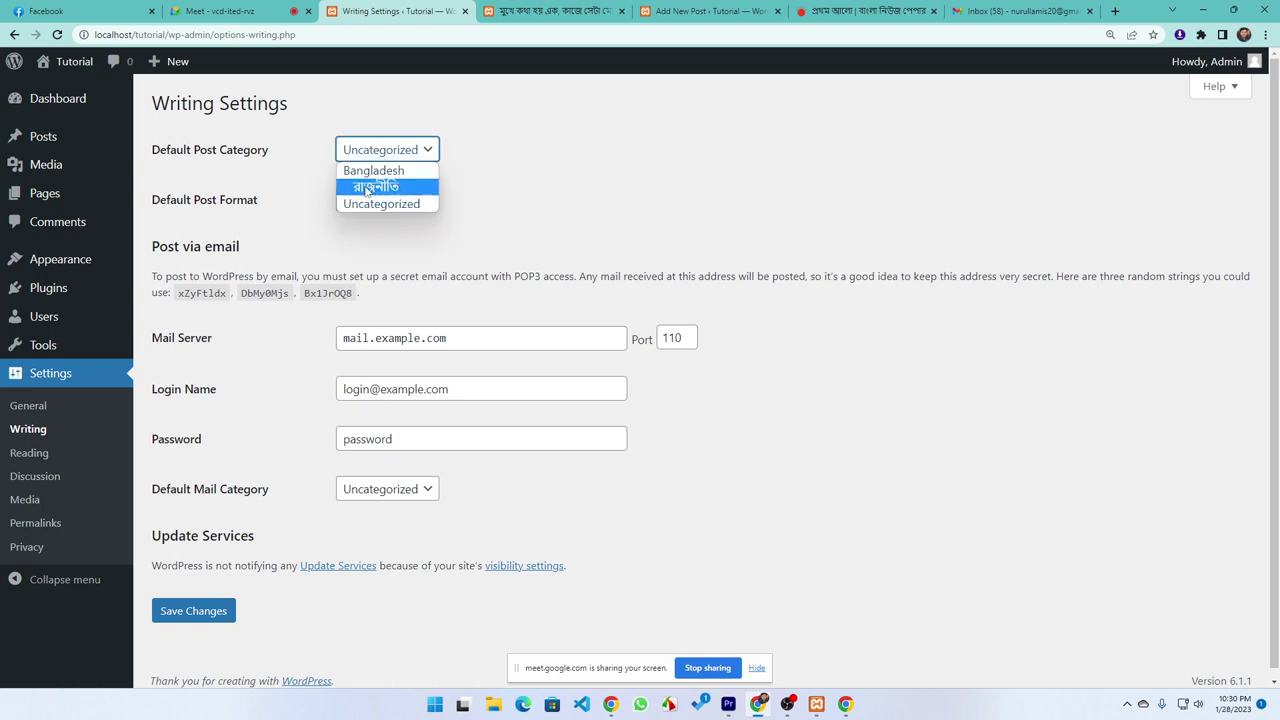
click(546, 167)
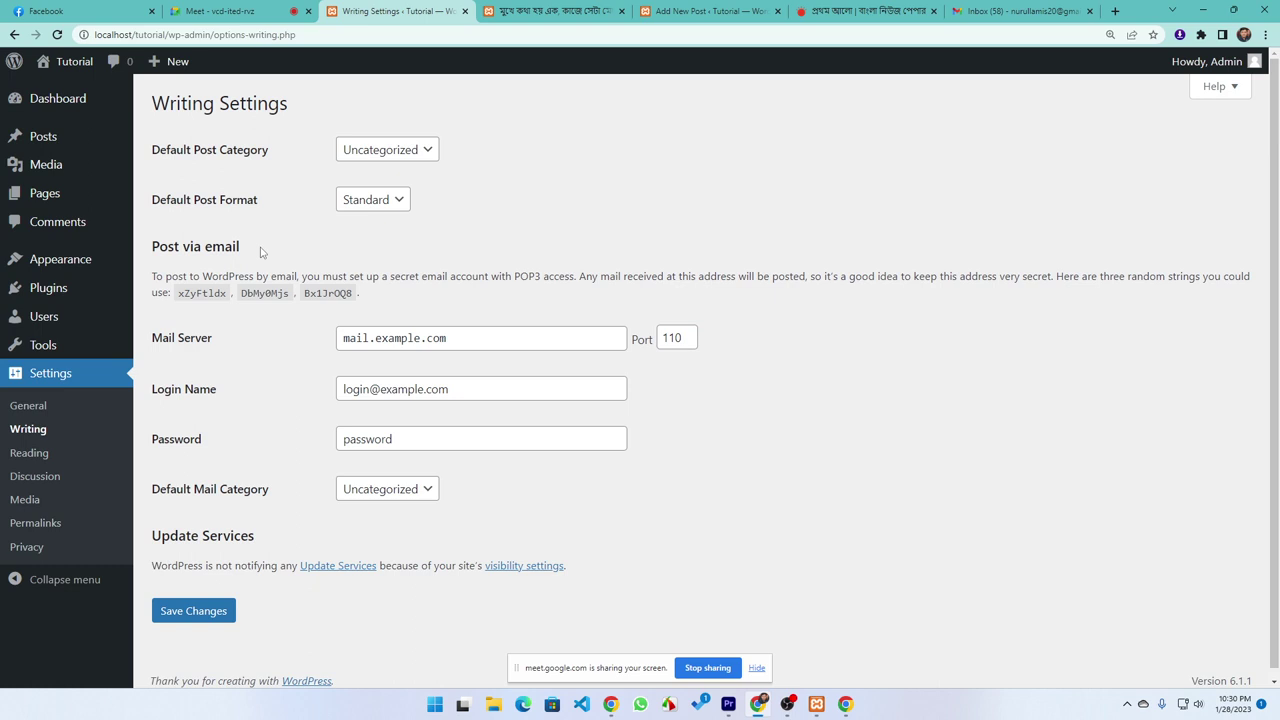
click(380, 150)
click(366, 171)
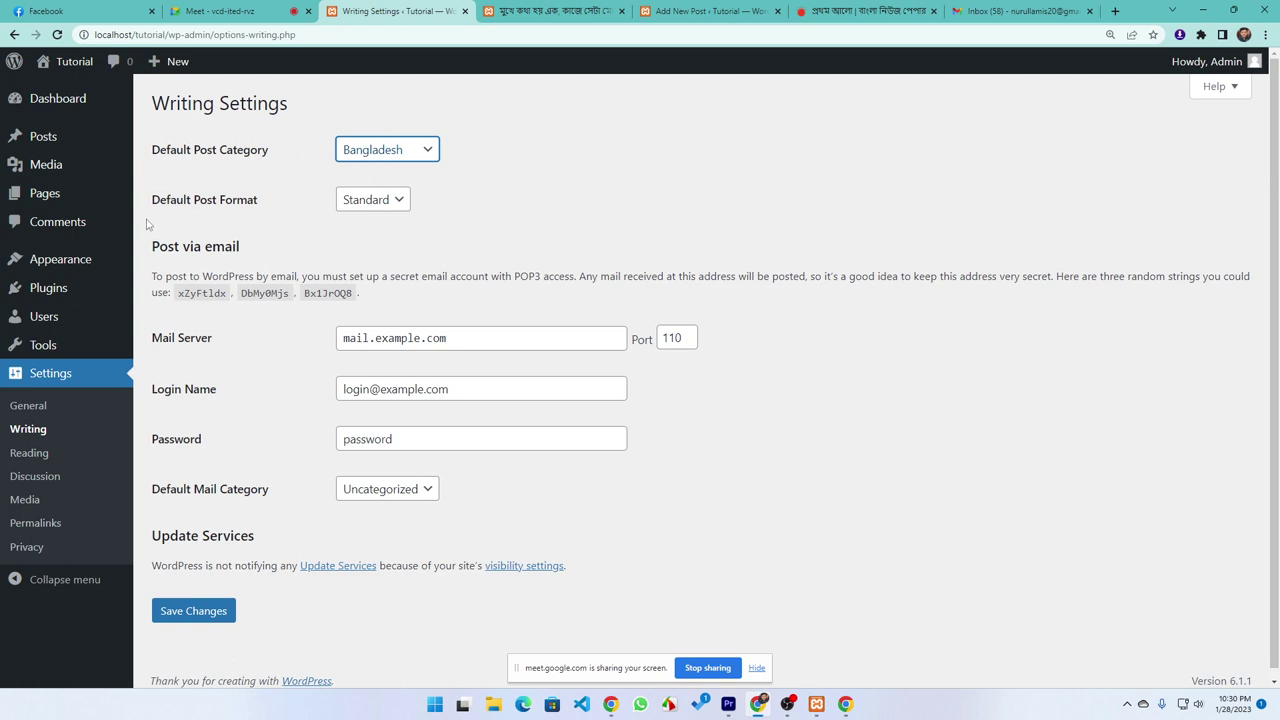
click(386, 205)
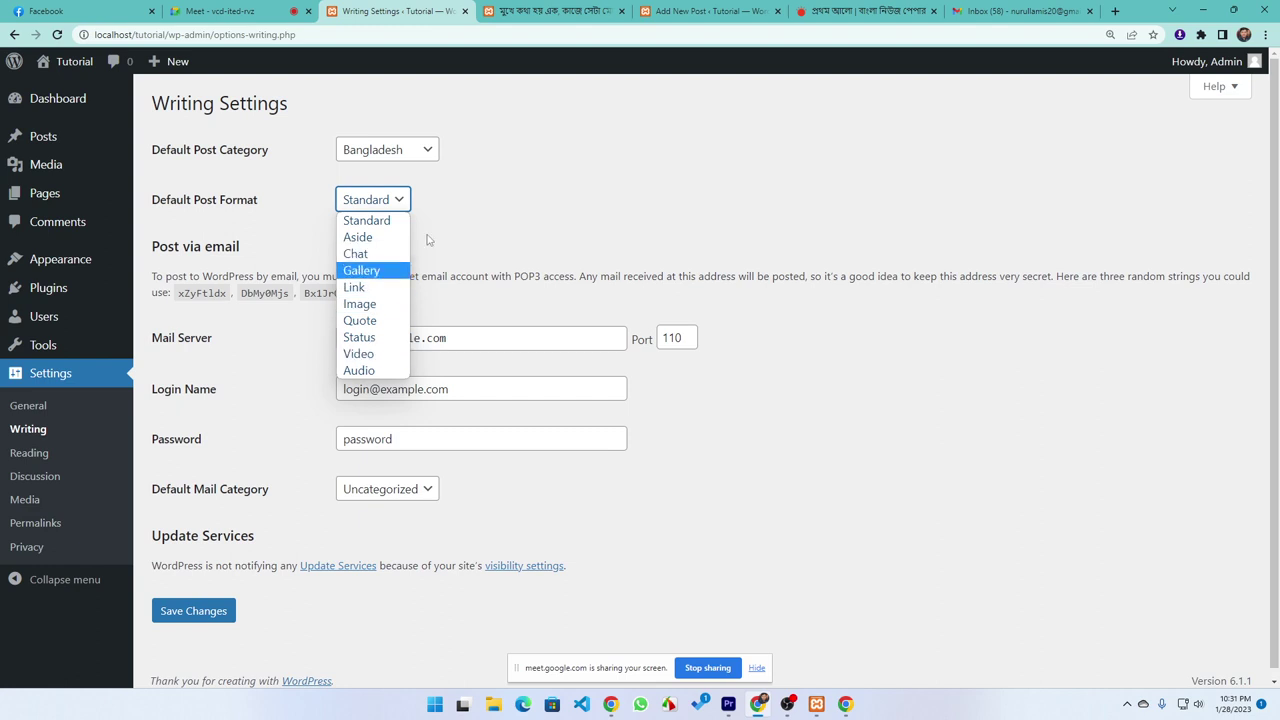
click(477, 184)
scroll(200, 398, down, 1)
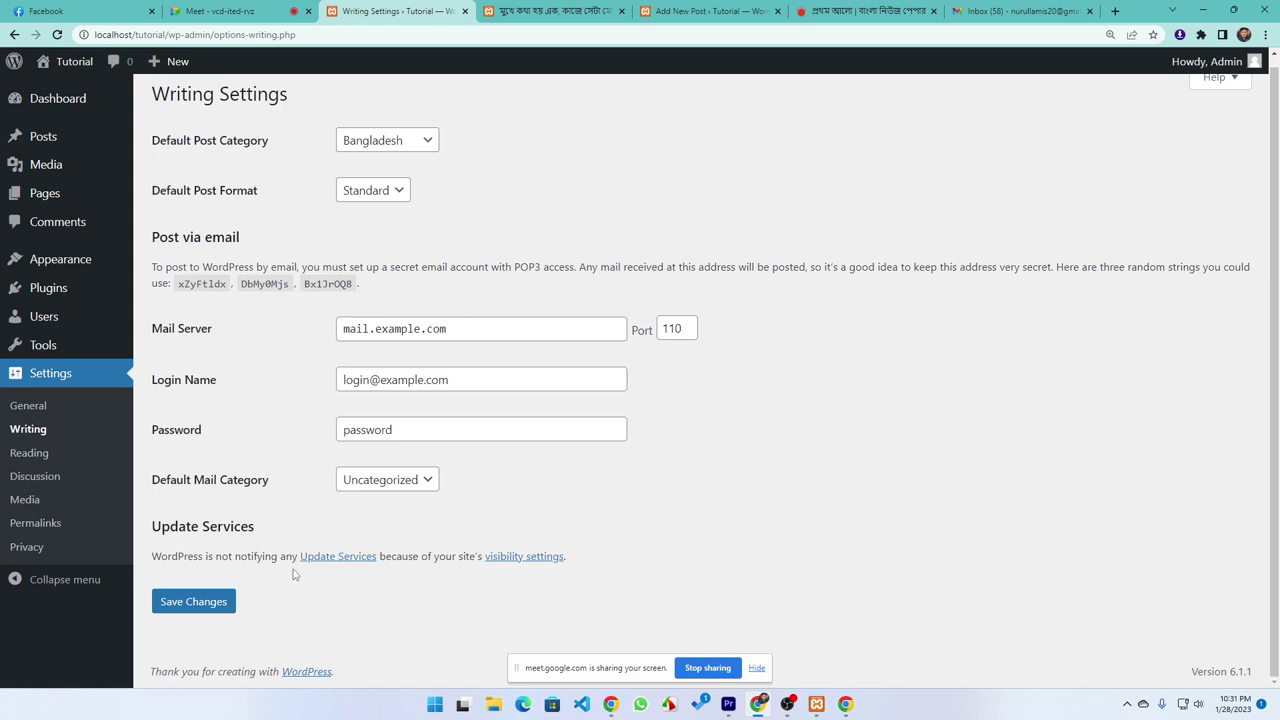
click(24, 457)
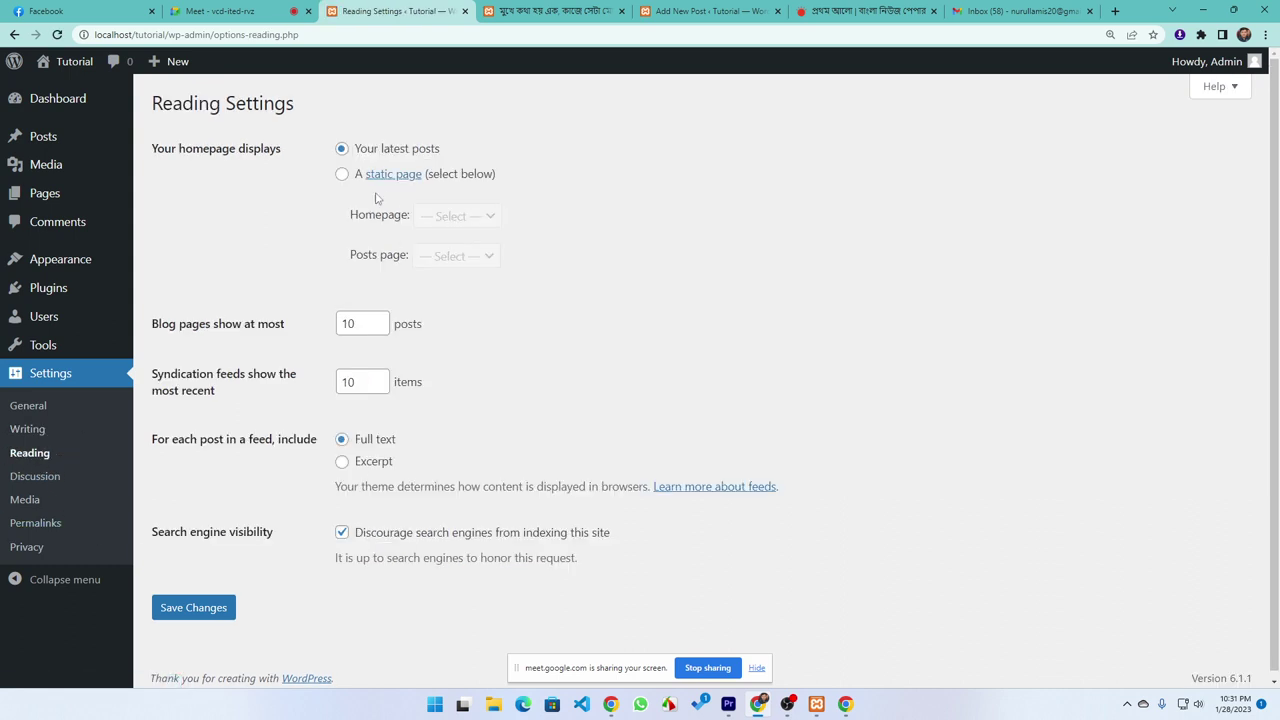
Open the site's front page in a new tab to see it before the change
click(525, 8)
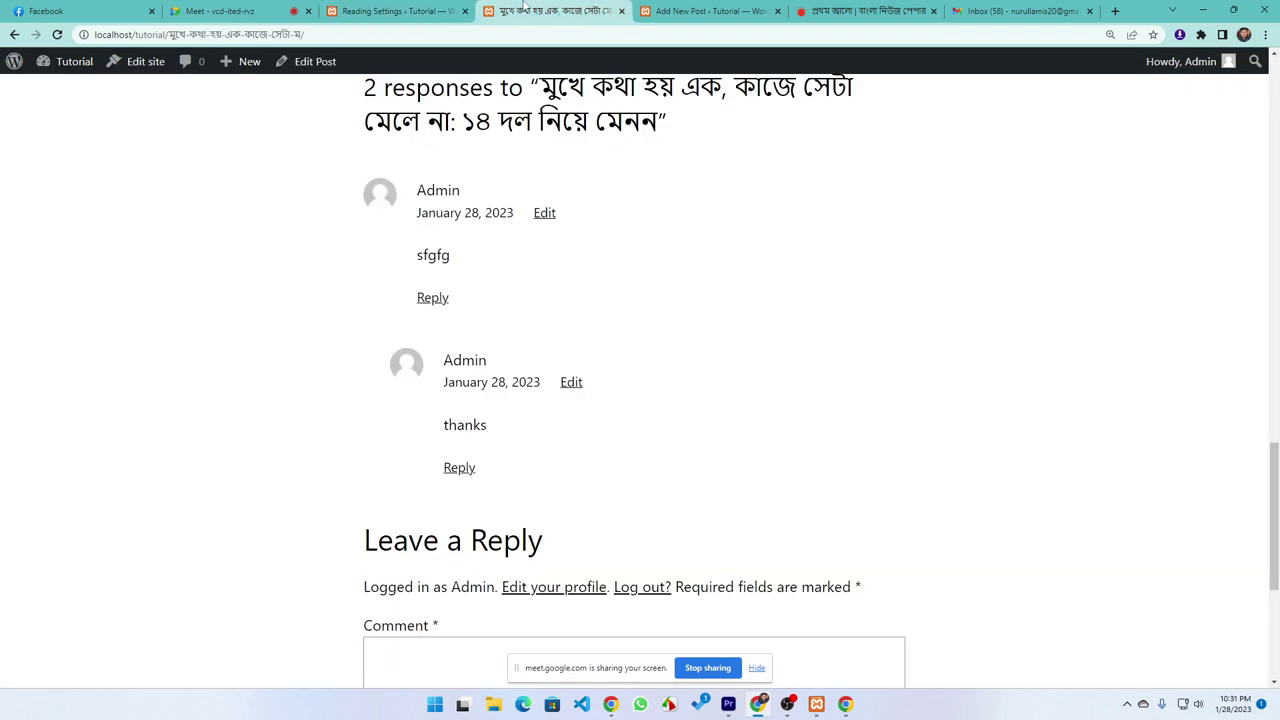
mouse_move(70, 72)
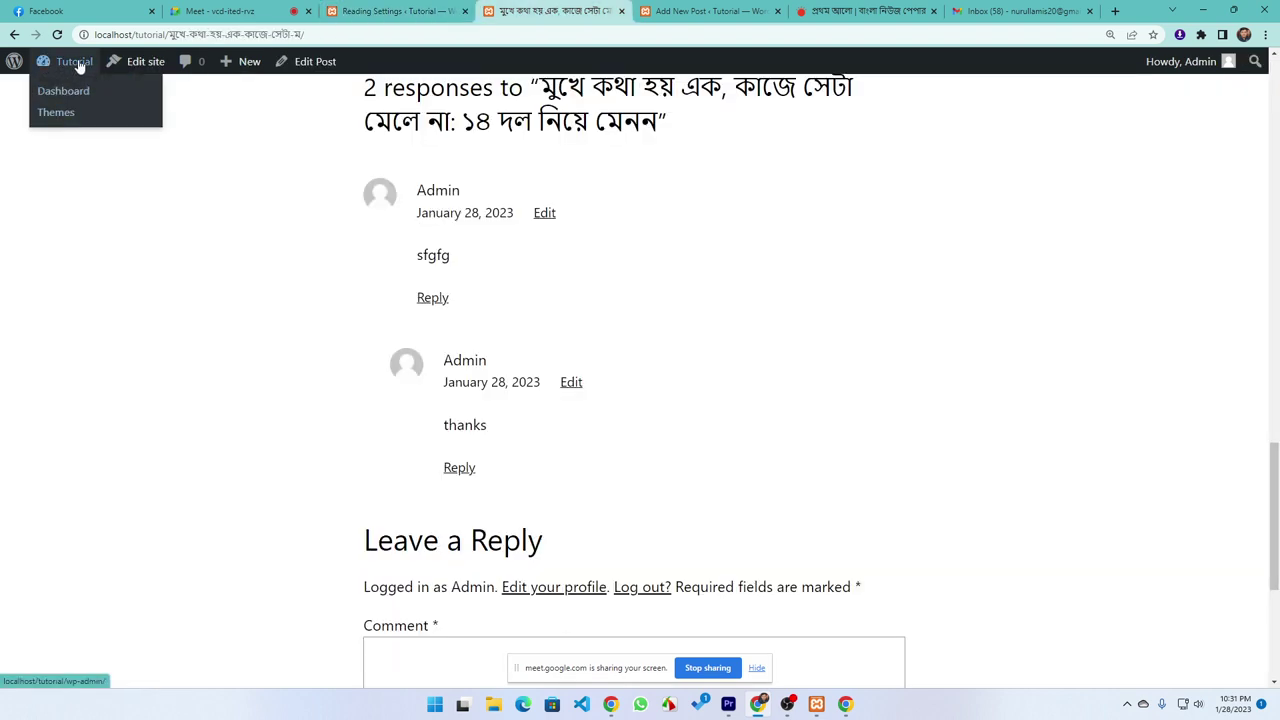
key(ctrl+shift+Tab)
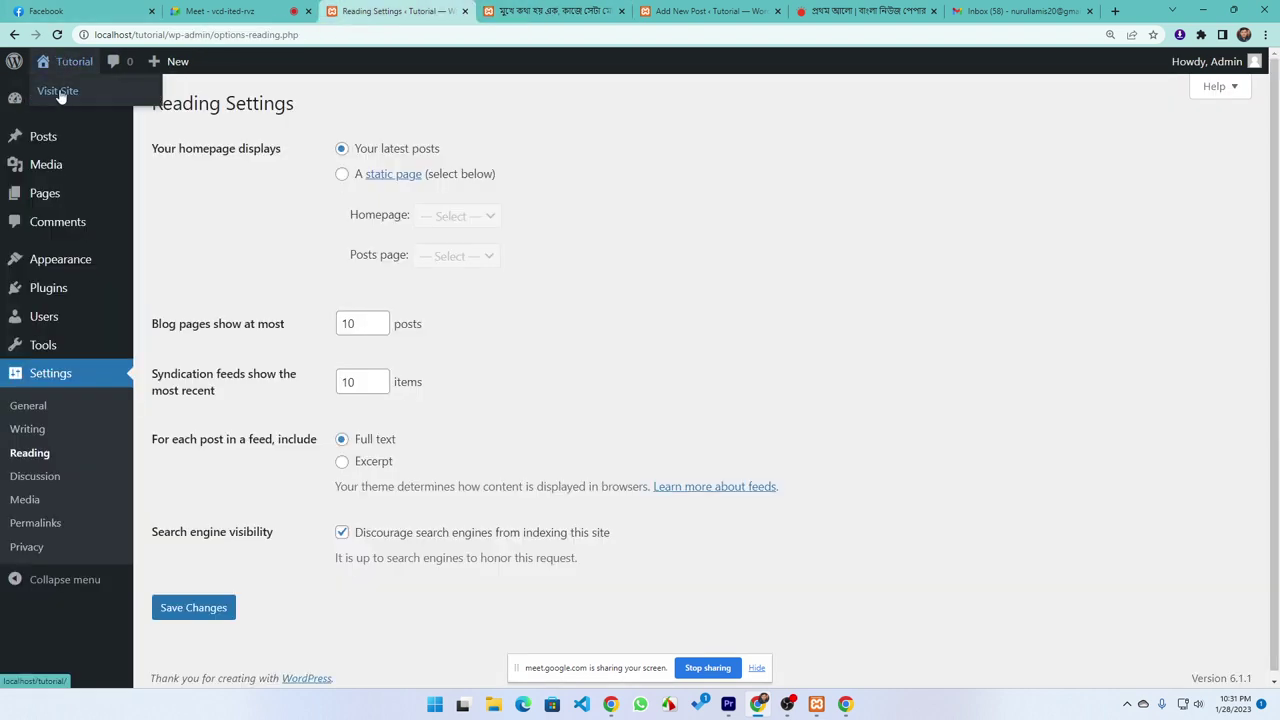
middle_click(57, 90)
click(450, 12)
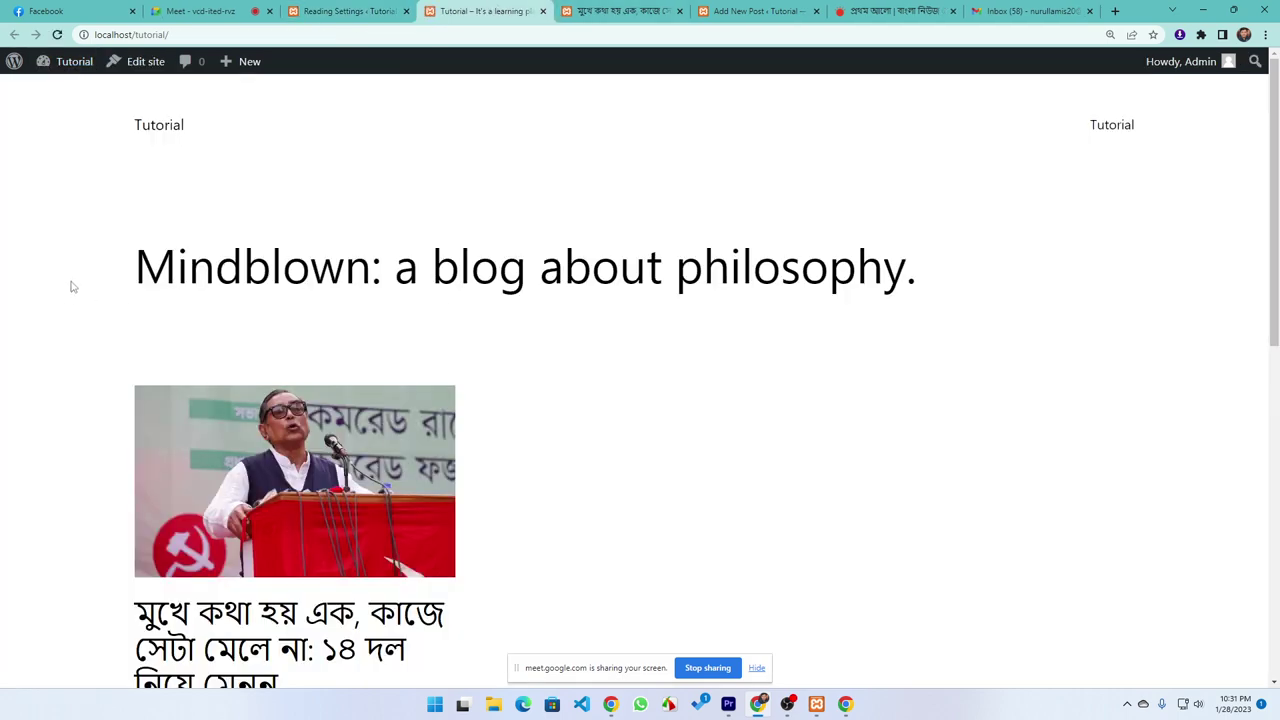
scroll(77, 280, down, 7)
scroll(118, 303, up, 3)
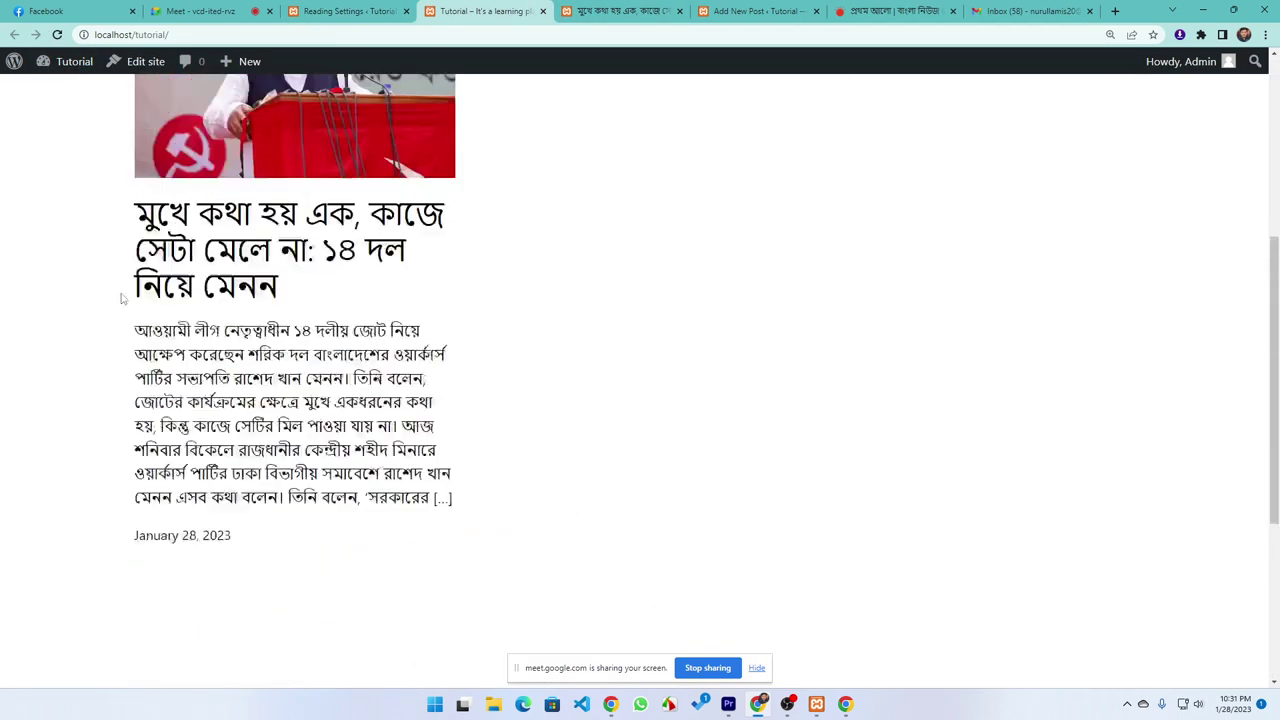
scroll(120, 298, up, 4)
key(ctrl+shift+Tab)
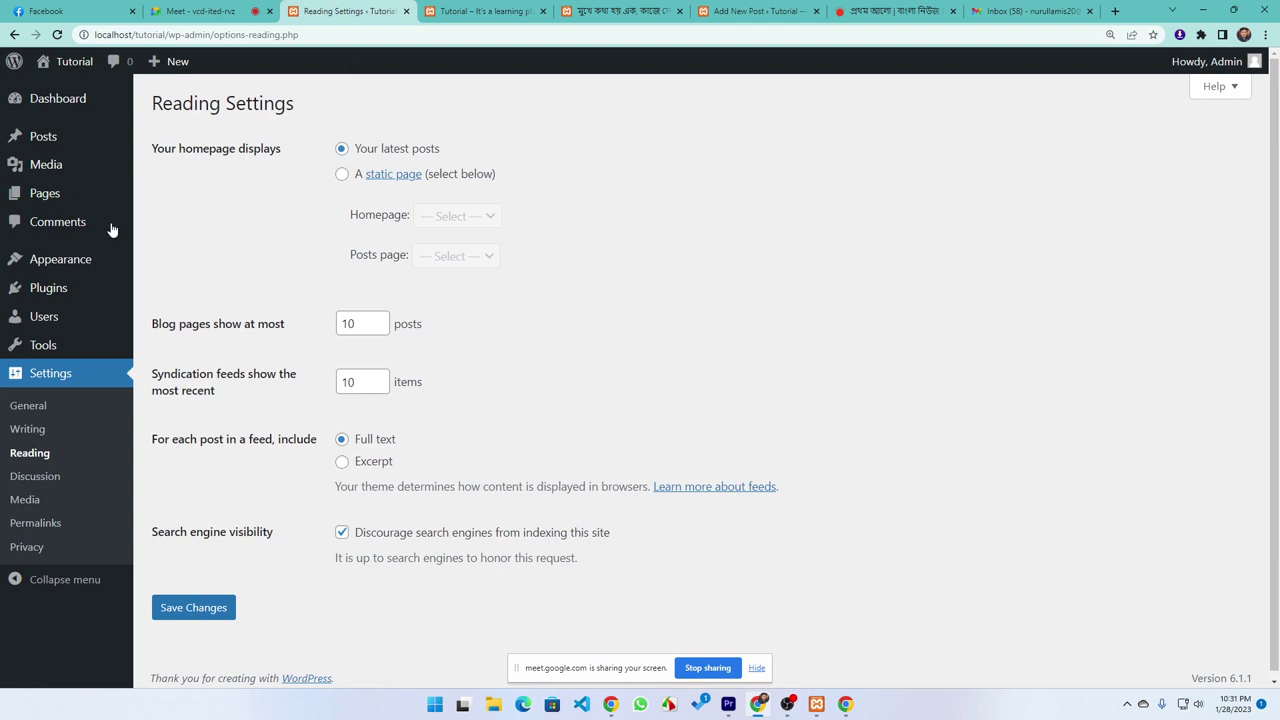
Set the homepage to the static page Tutorial and save the reading settings
mouse_move(48, 194)
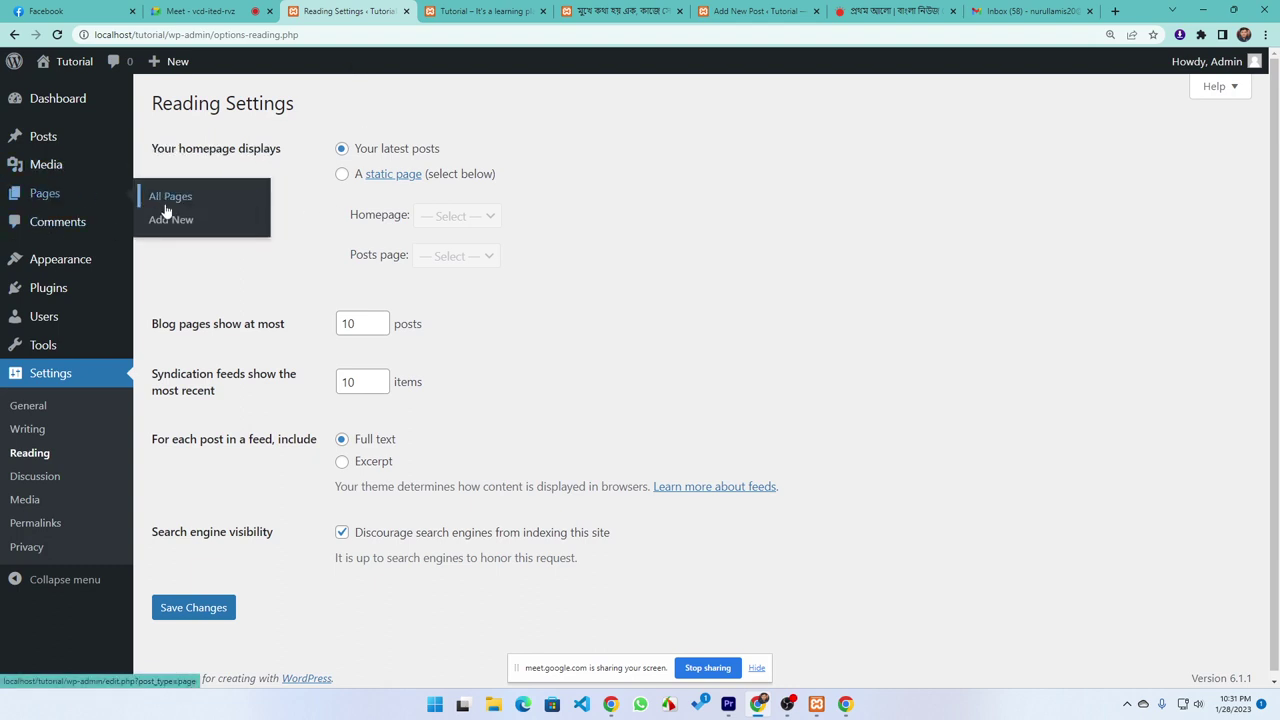
click(358, 182)
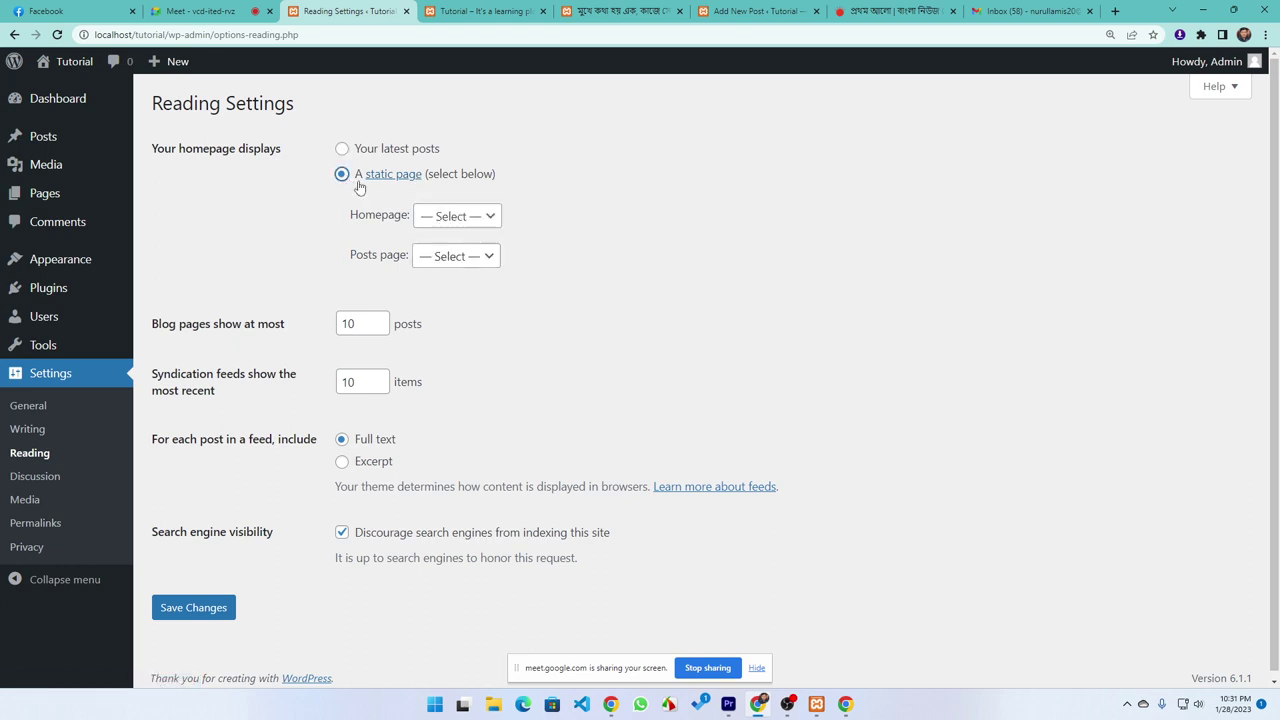
click(450, 220)
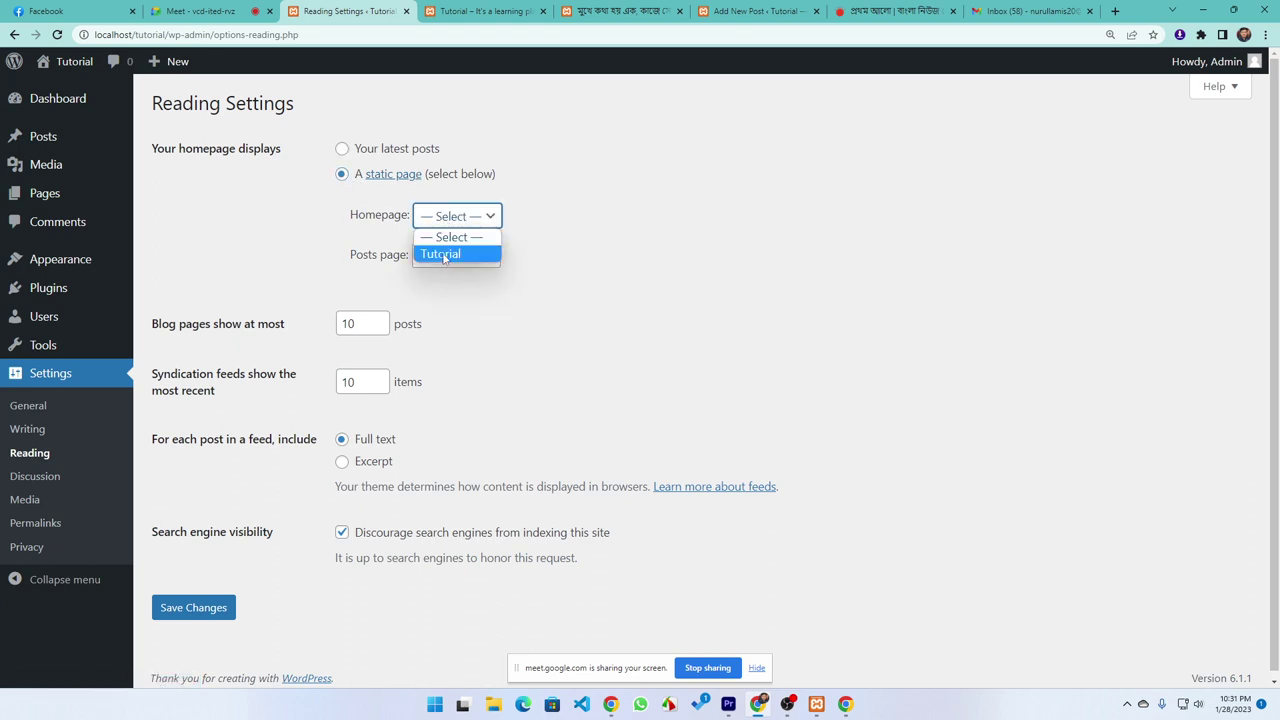
click(443, 256)
click(448, 222)
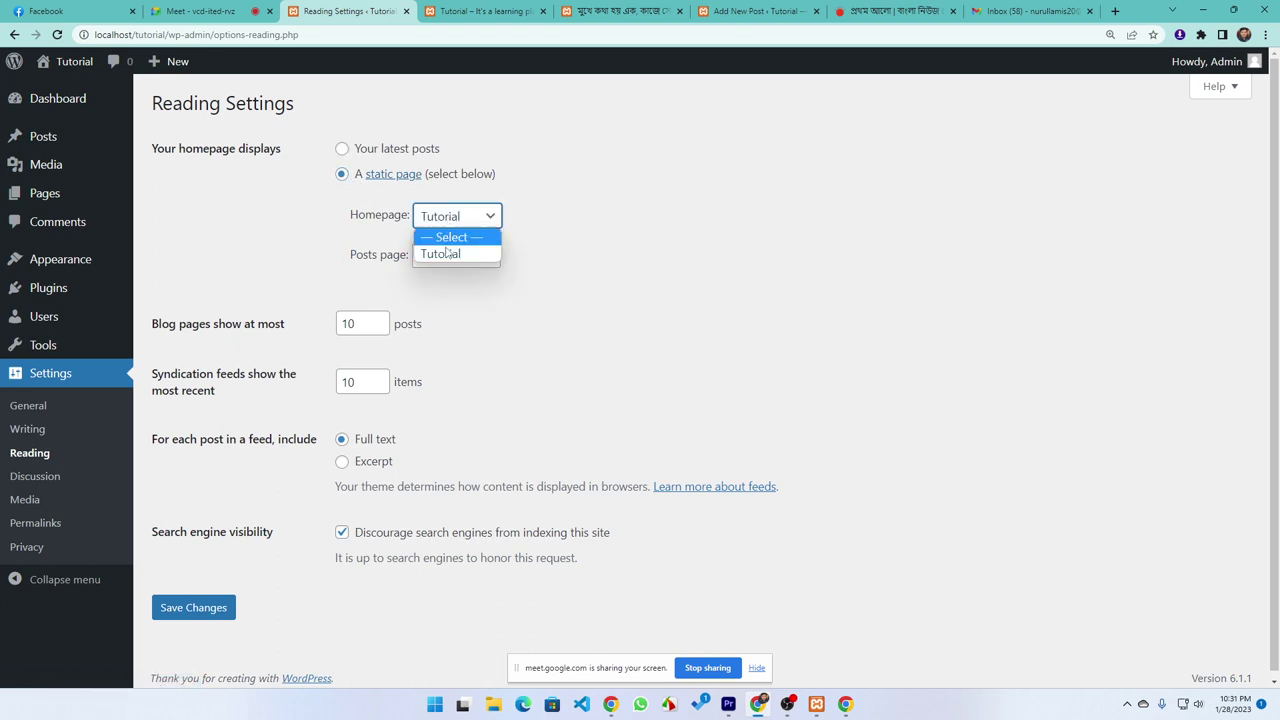
click(657, 334)
click(190, 610)
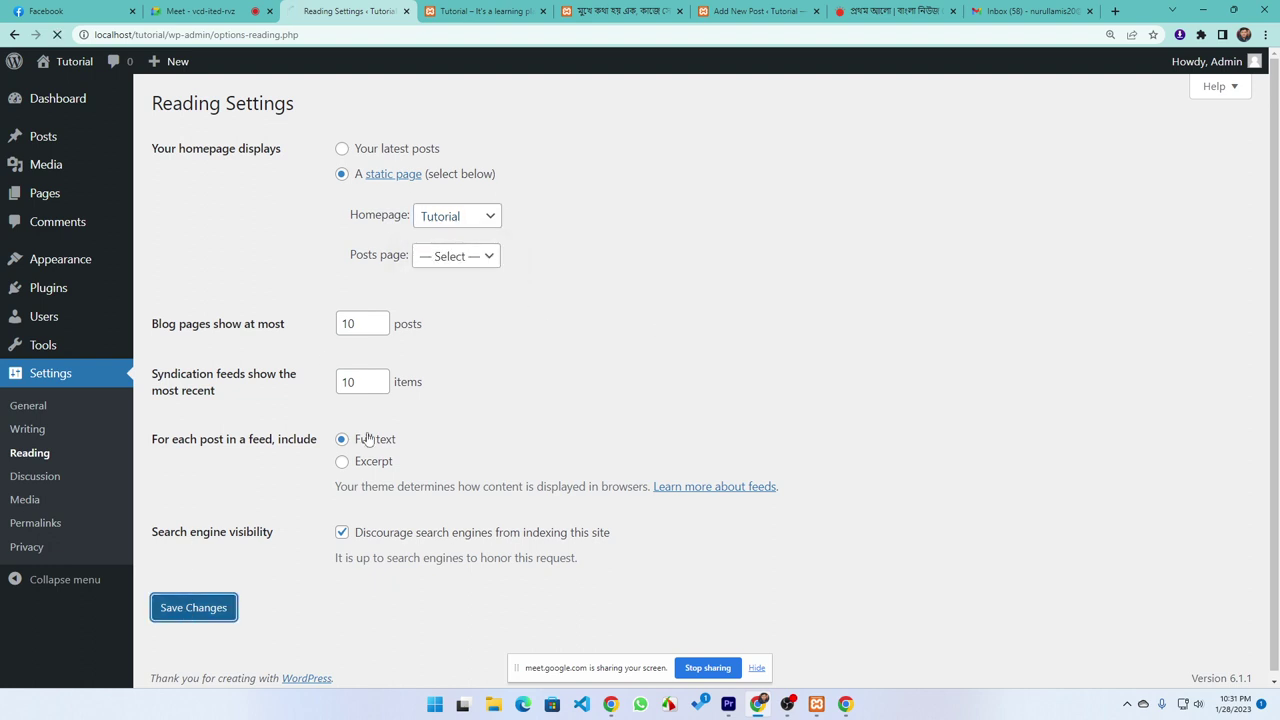
key(ctrl+Tab)
Visit the site's front page in a new tab and highlight the Tutorial page title
mouse_move(72, 66)
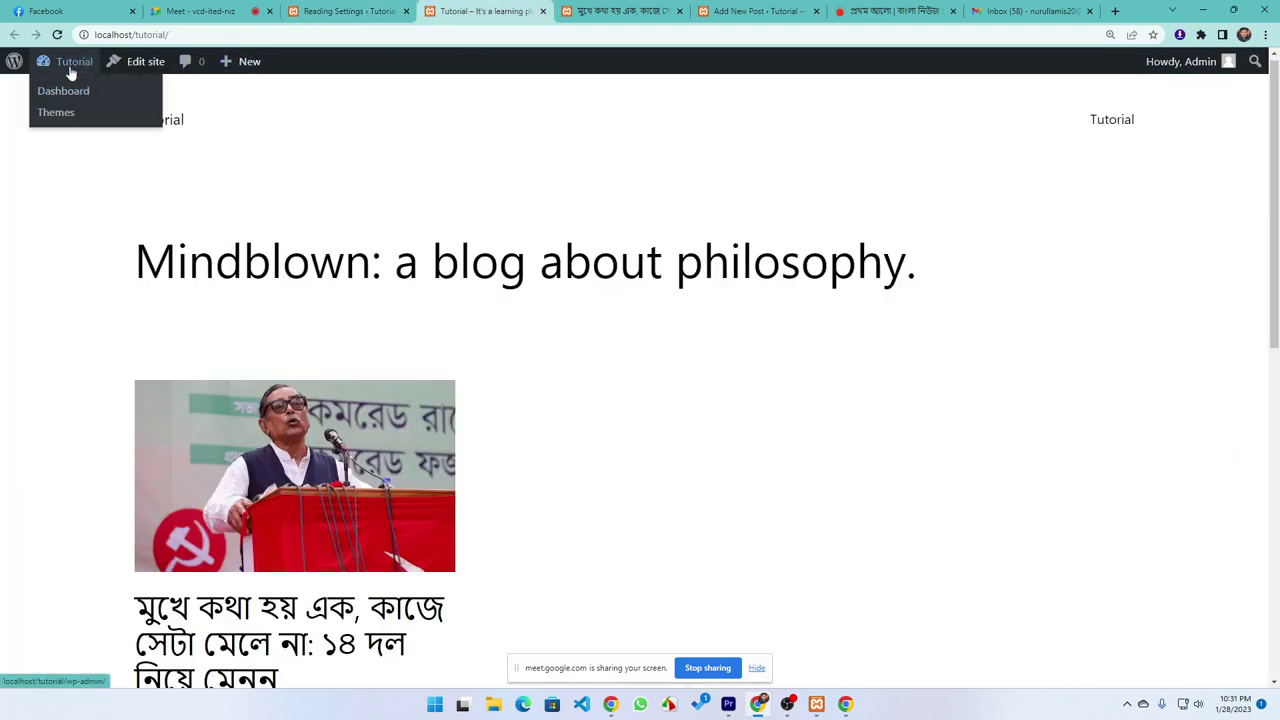
middle_click(60, 88)
click(540, 10)
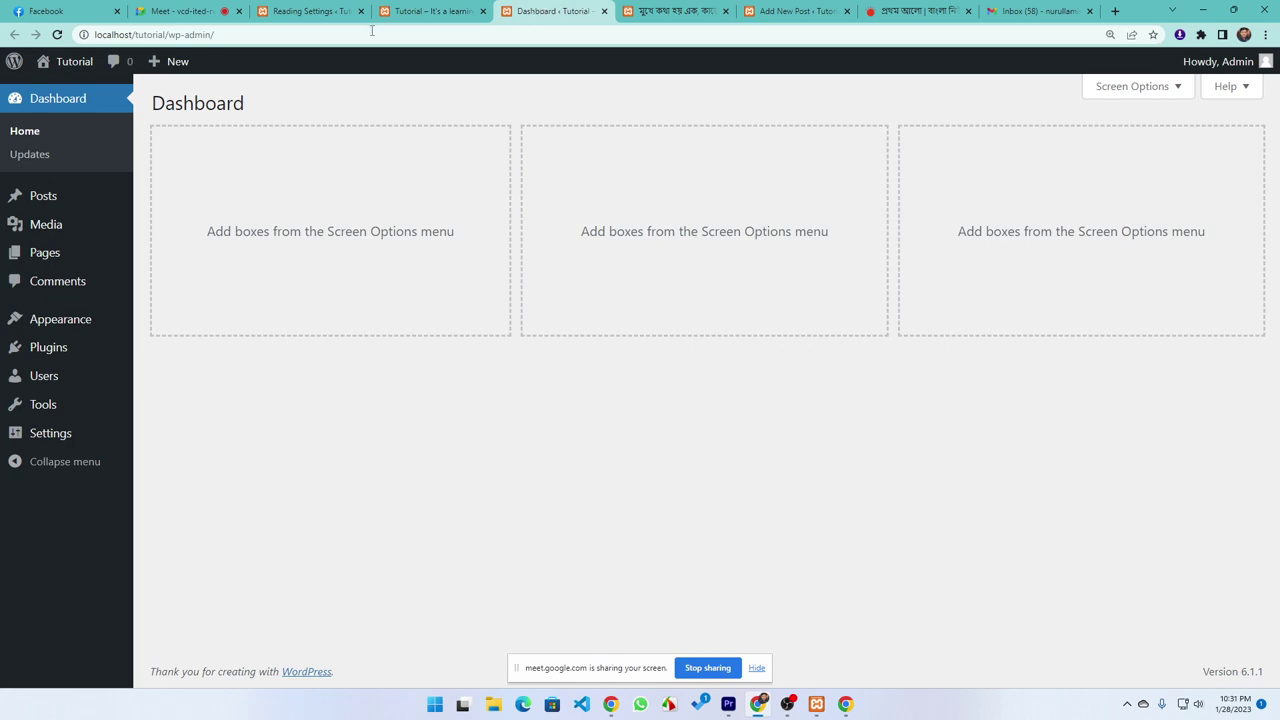
mouse_move(60, 60)
click(56, 92)
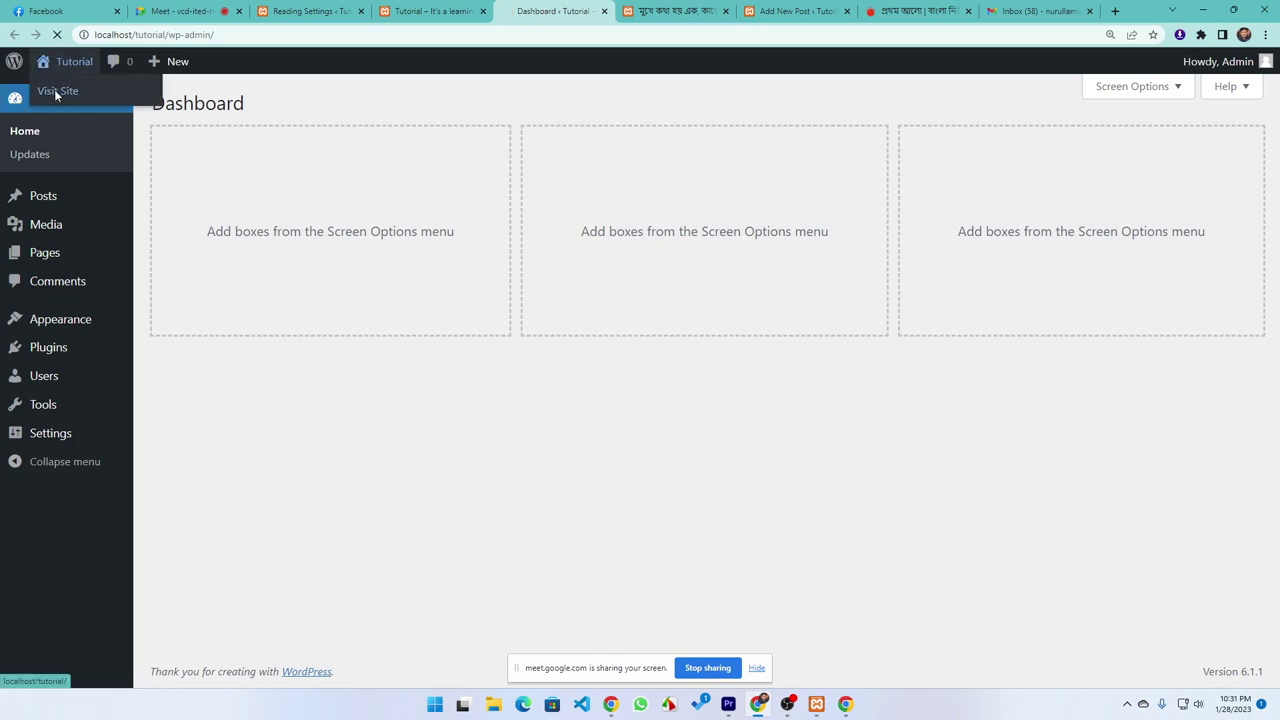
scroll(251, 234, down, 2)
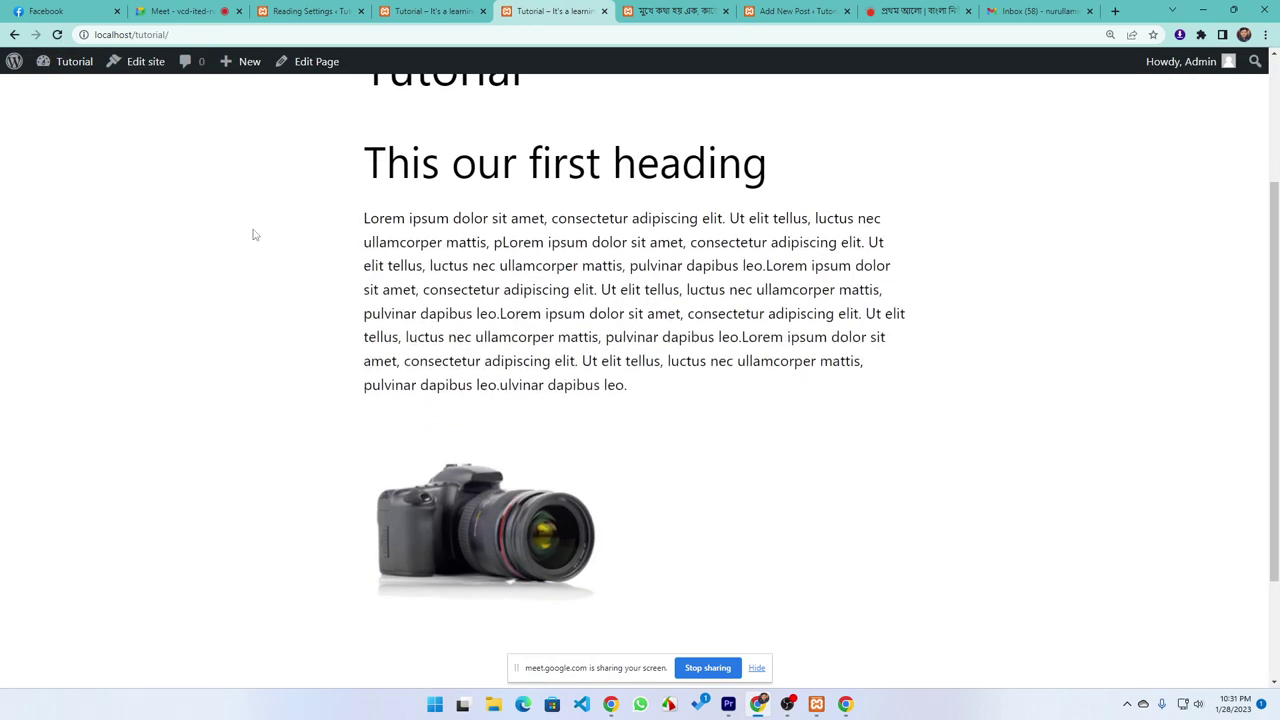
scroll(363, 237, up, 2)
drag(531, 292, 284, 287)
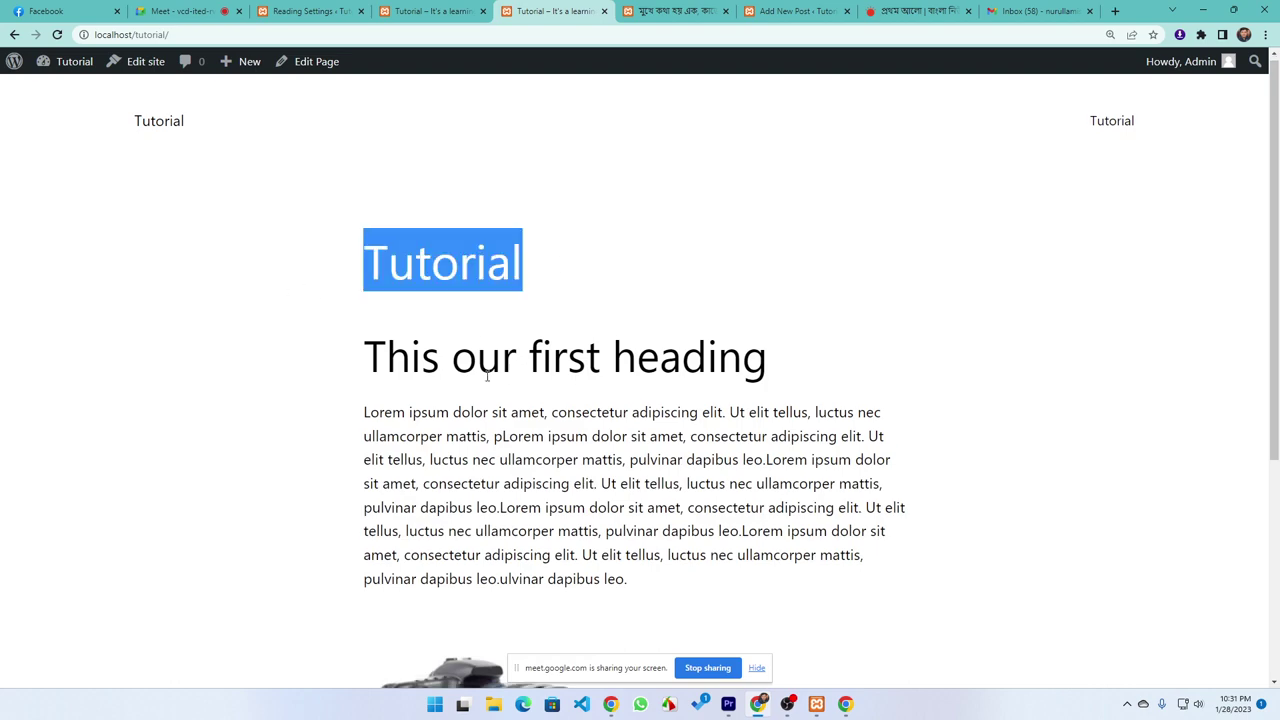
scroll(274, 277, down, 3)
scroll(298, 265, up, 3)
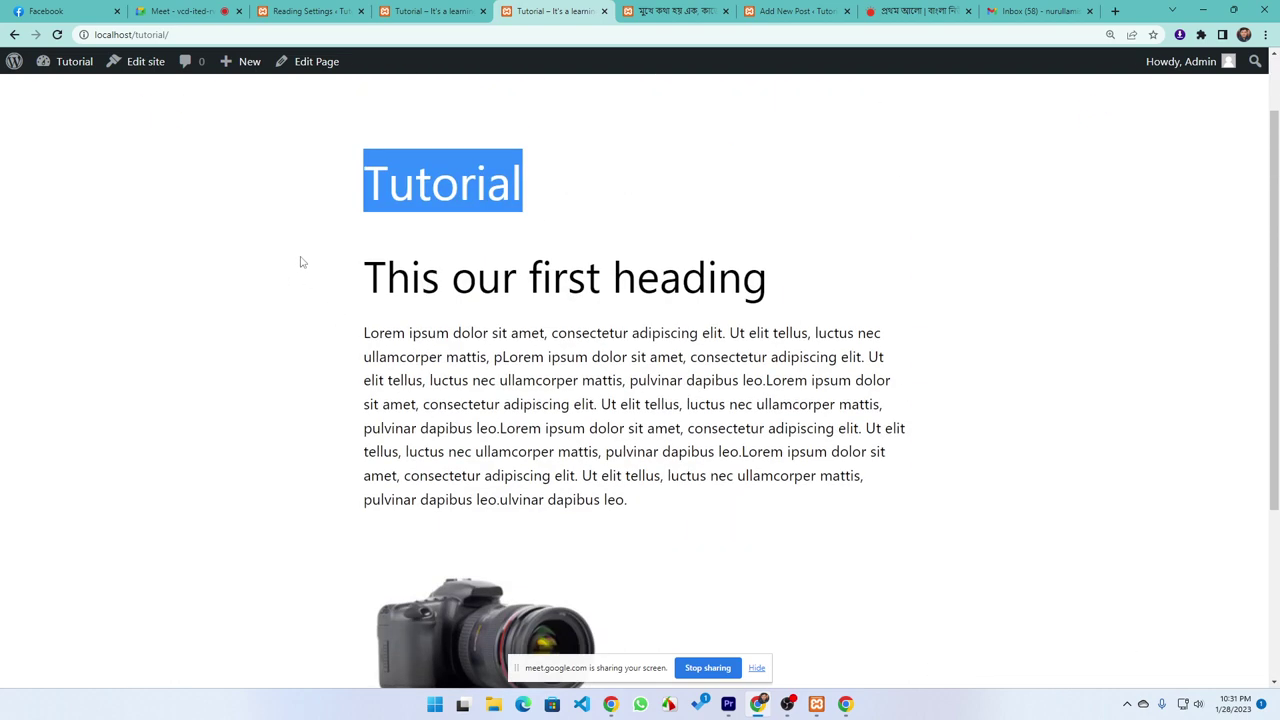
drag(300, 262, 290, 630)
click(234, 420)
scroll(428, 447, up, 1)
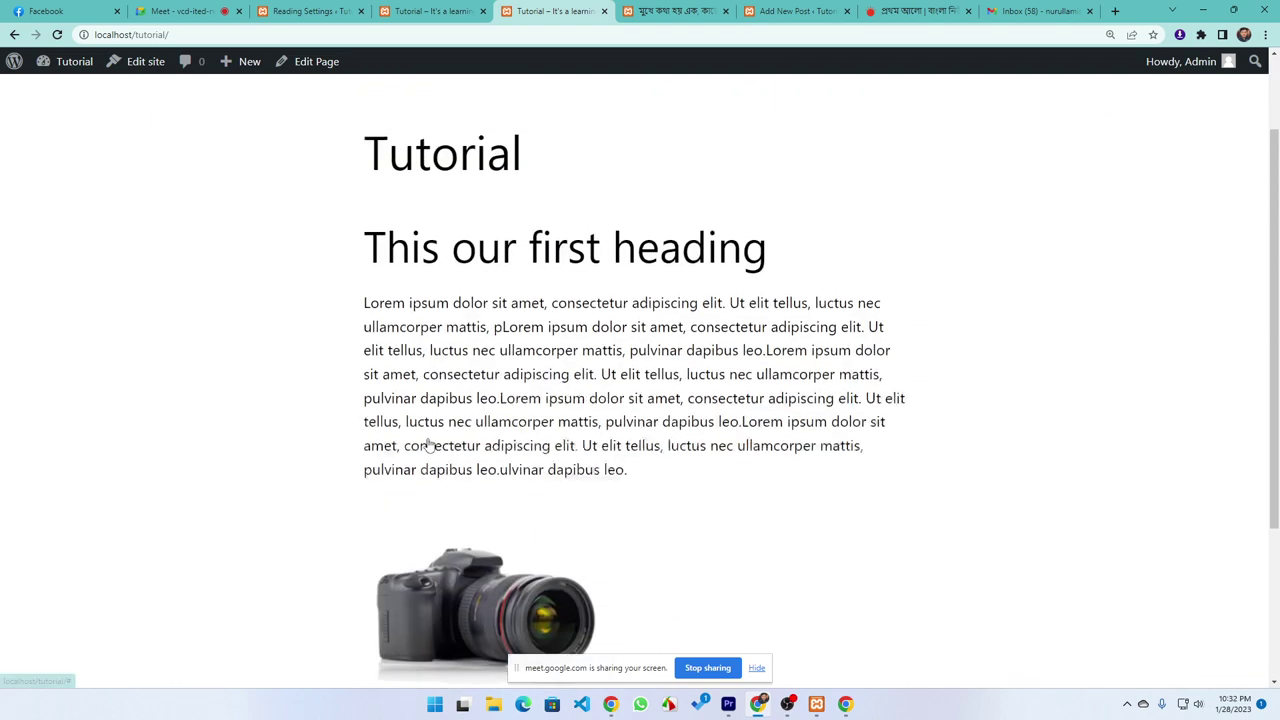
scroll(428, 447, up, 1)
drag(512, 262, 281, 252)
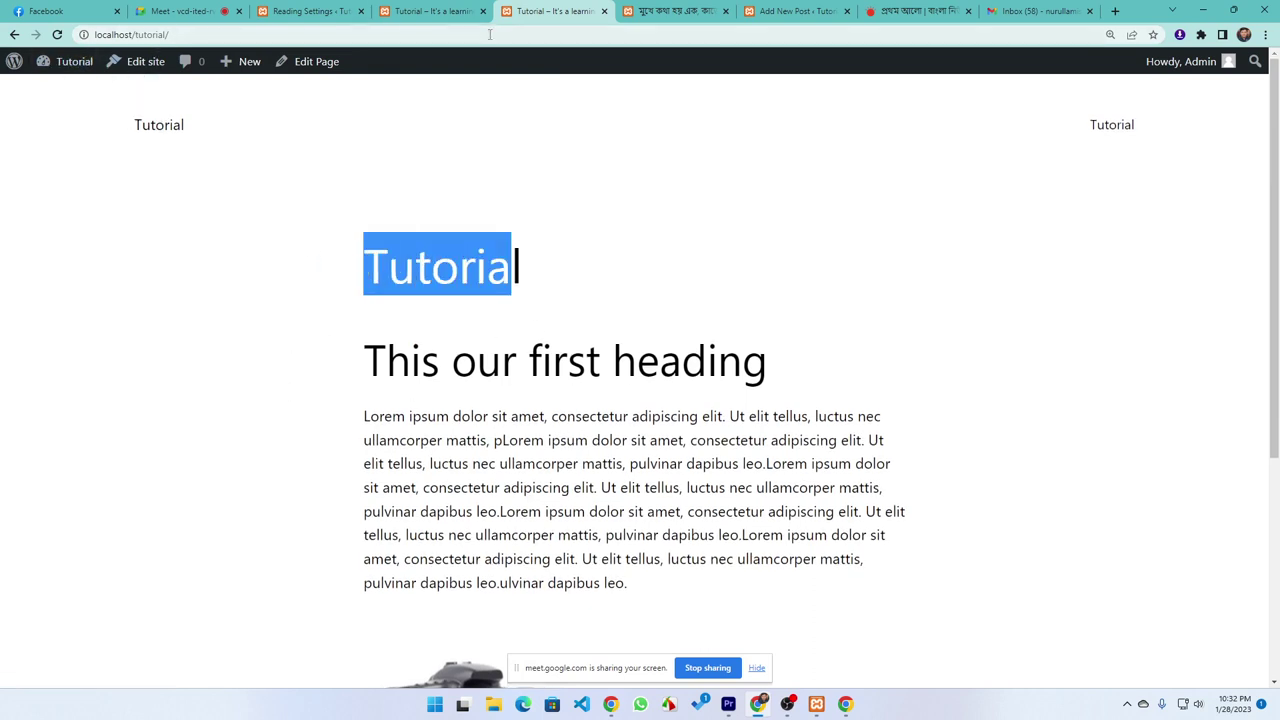
Reload the older front-page tab so it also shows the Tutorial page
click(421, 12)
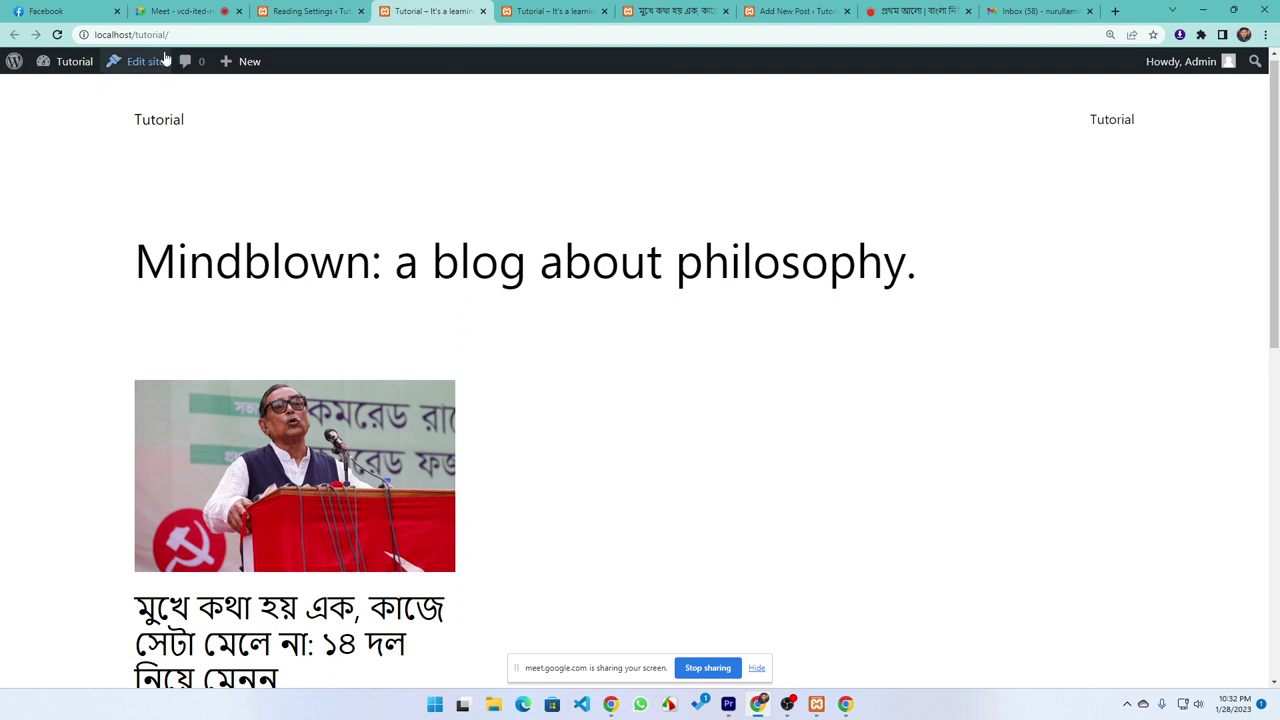
click(120, 34)
click(540, 10)
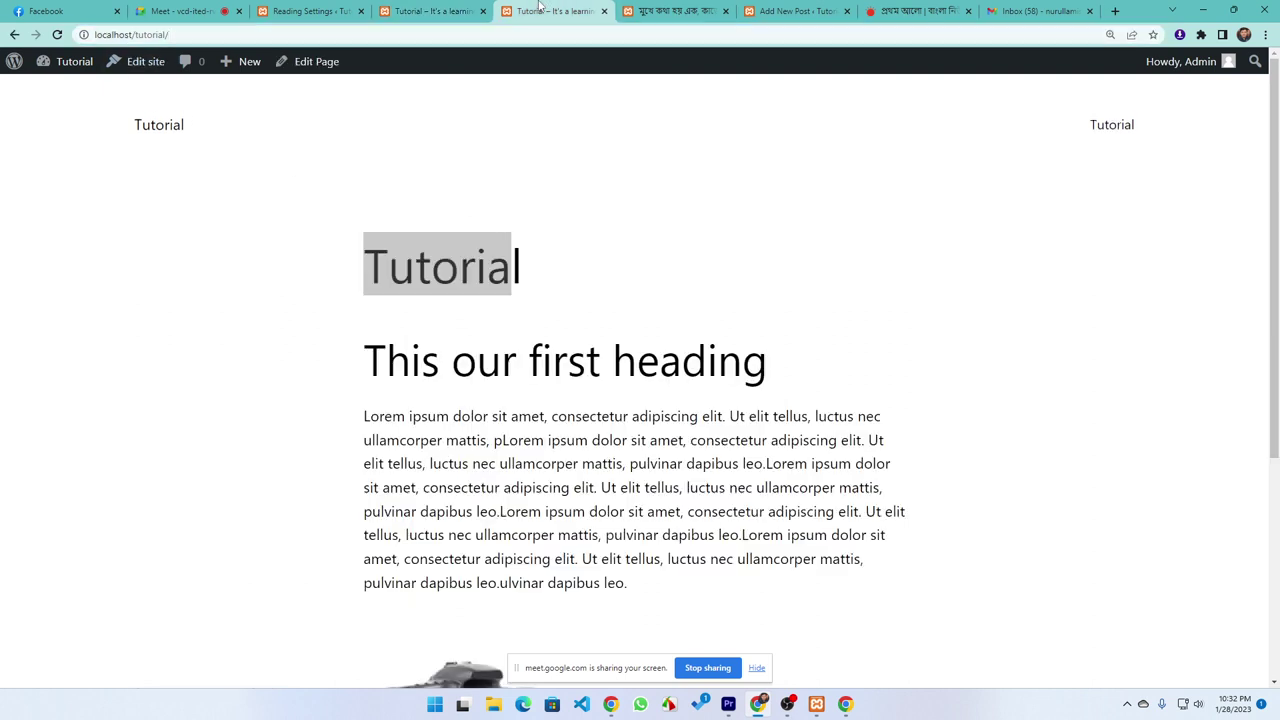
click(185, 34)
click(390, 12)
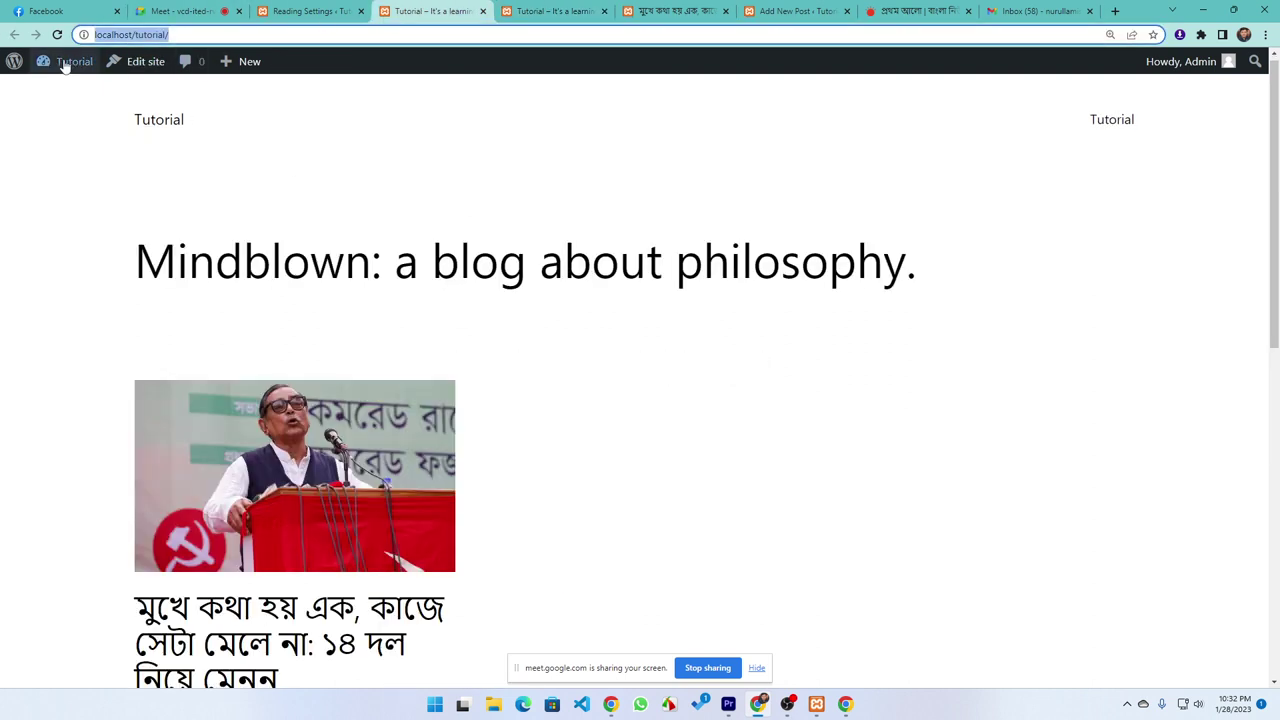
click(57, 34)
scroll(600, 450, down, 3)
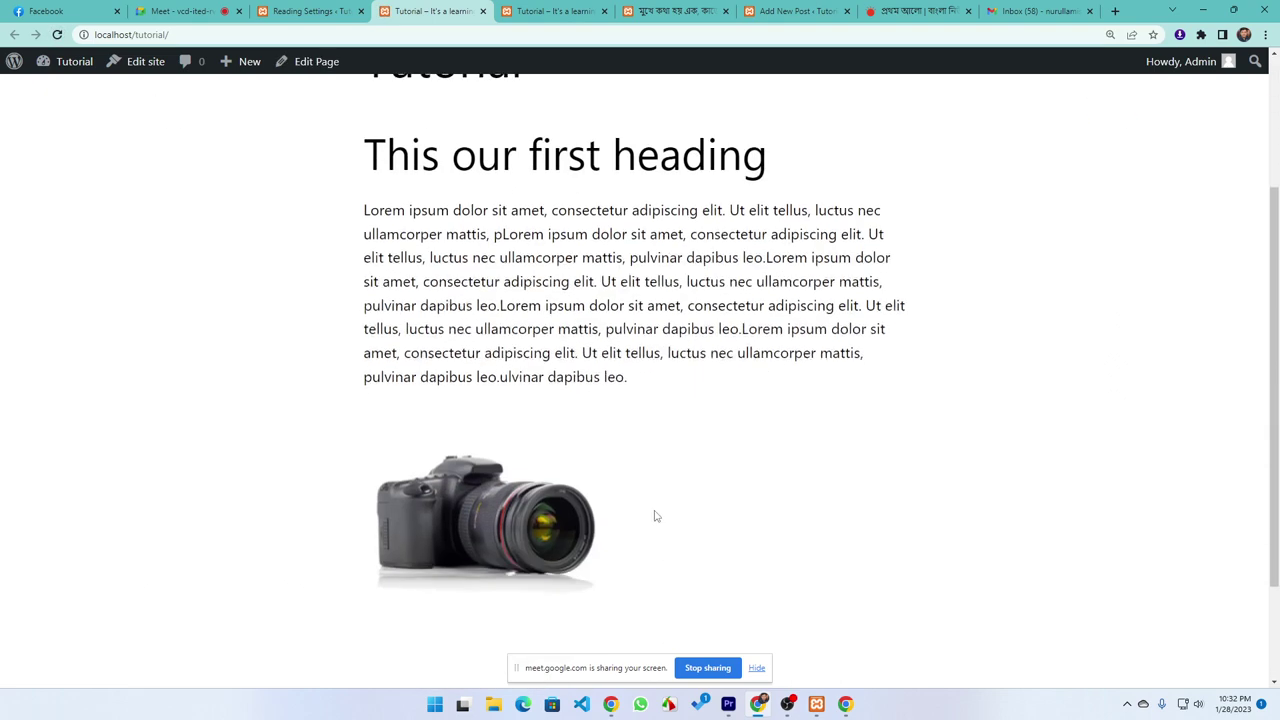
Review the Posts page choices in Reading Settings and open All Pages in a new tab
click(308, 11)
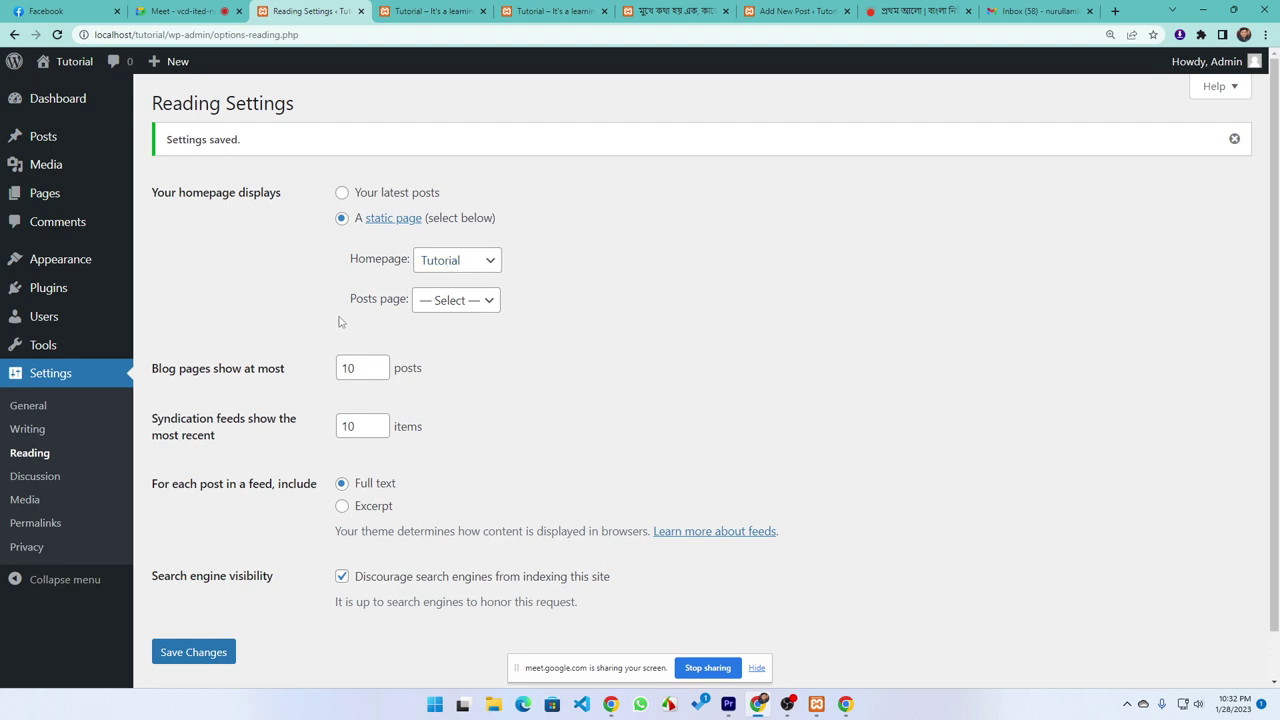
click(412, 14)
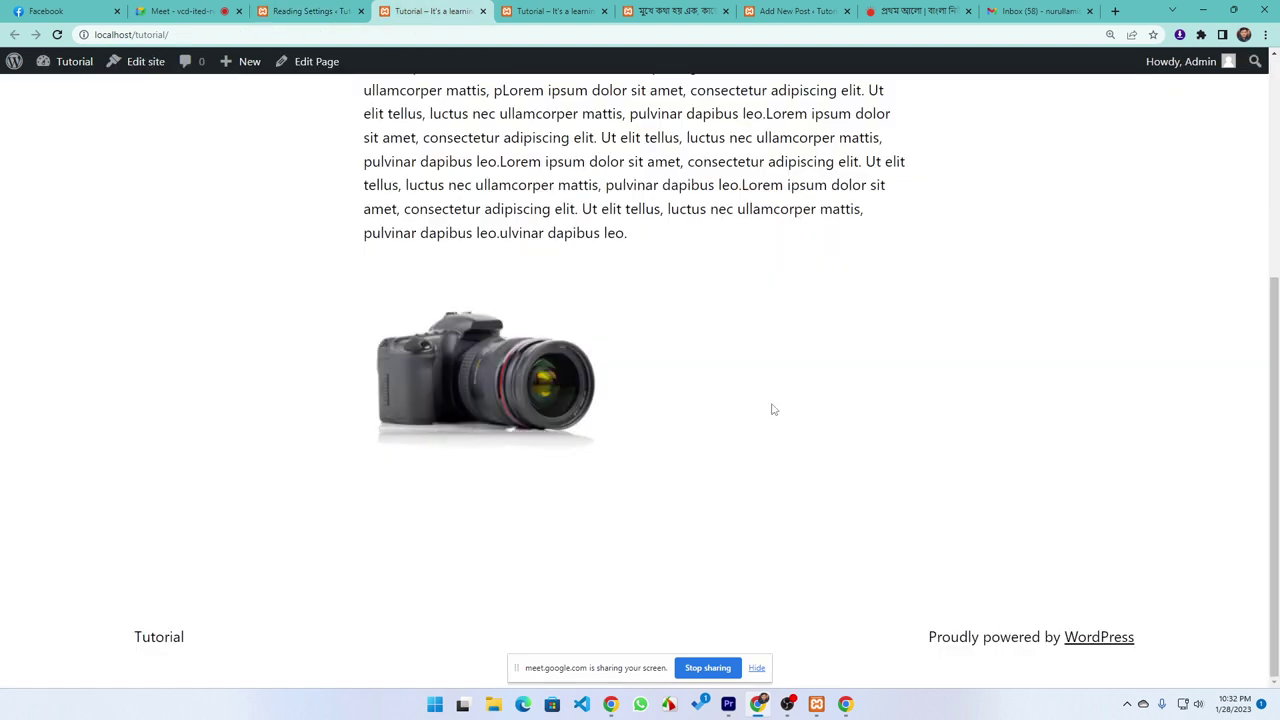
click(298, 11)
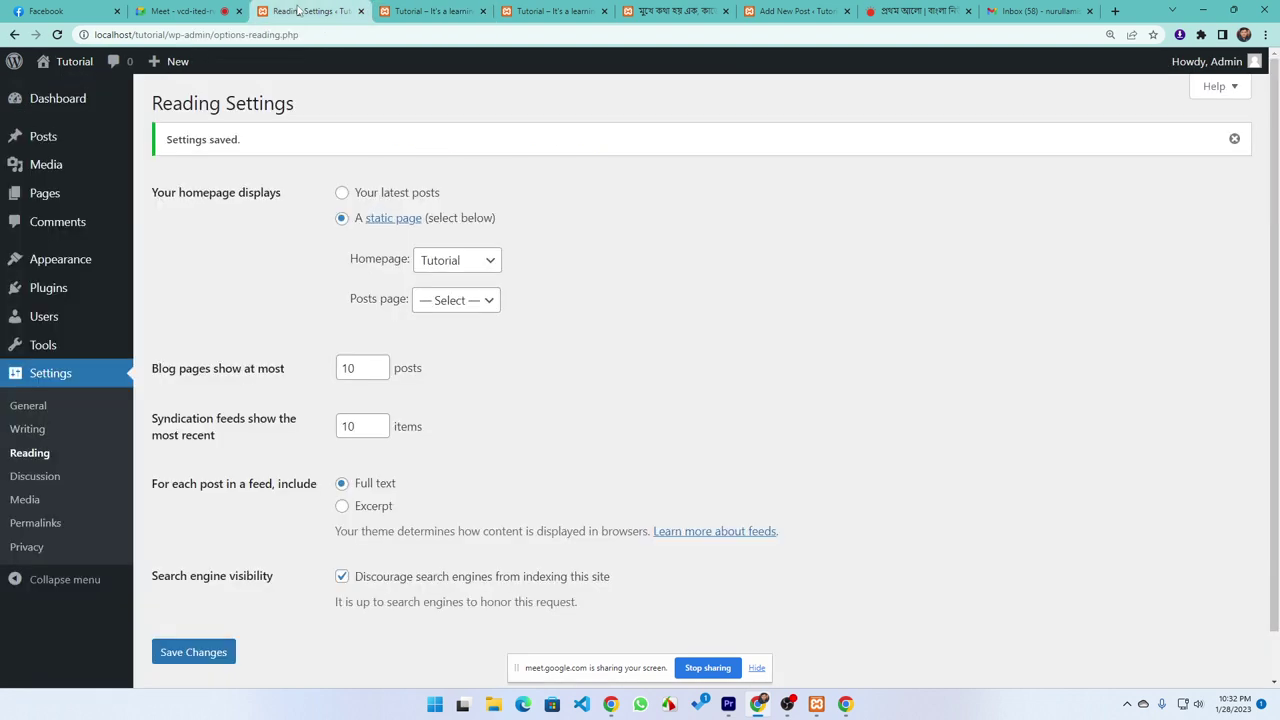
click(443, 300)
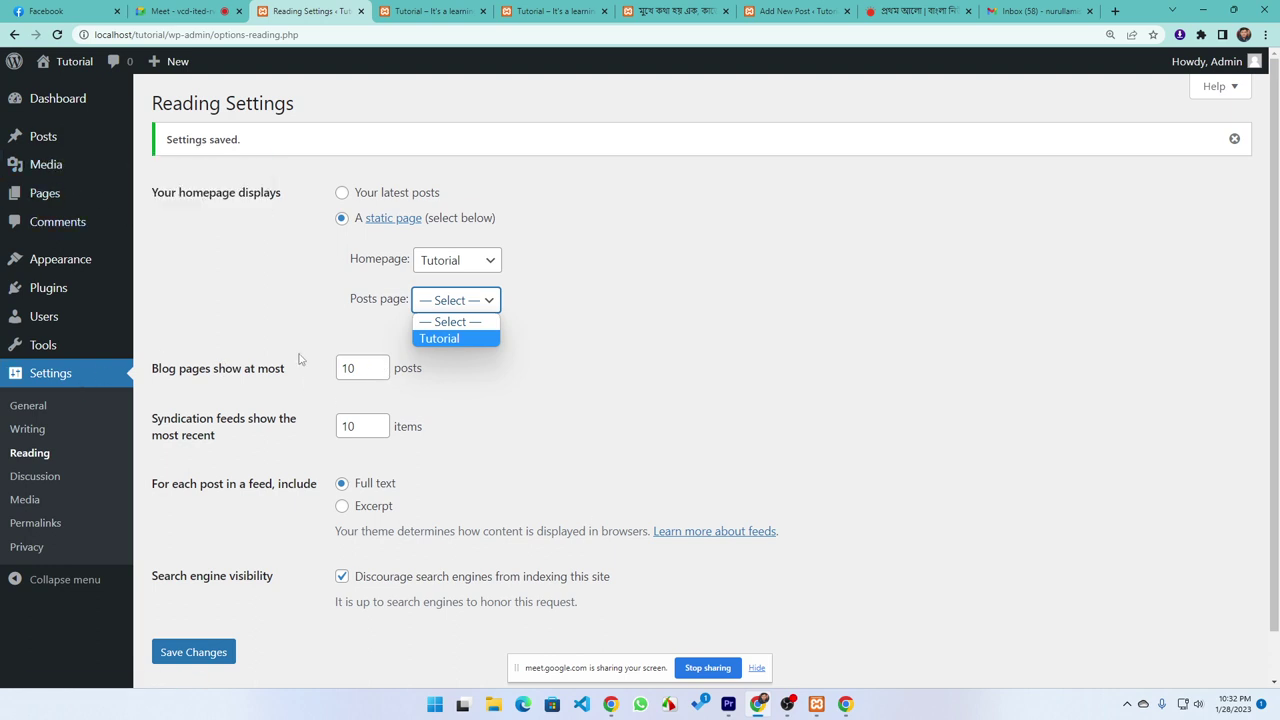
mouse_move(44, 195)
middle_click(160, 197)
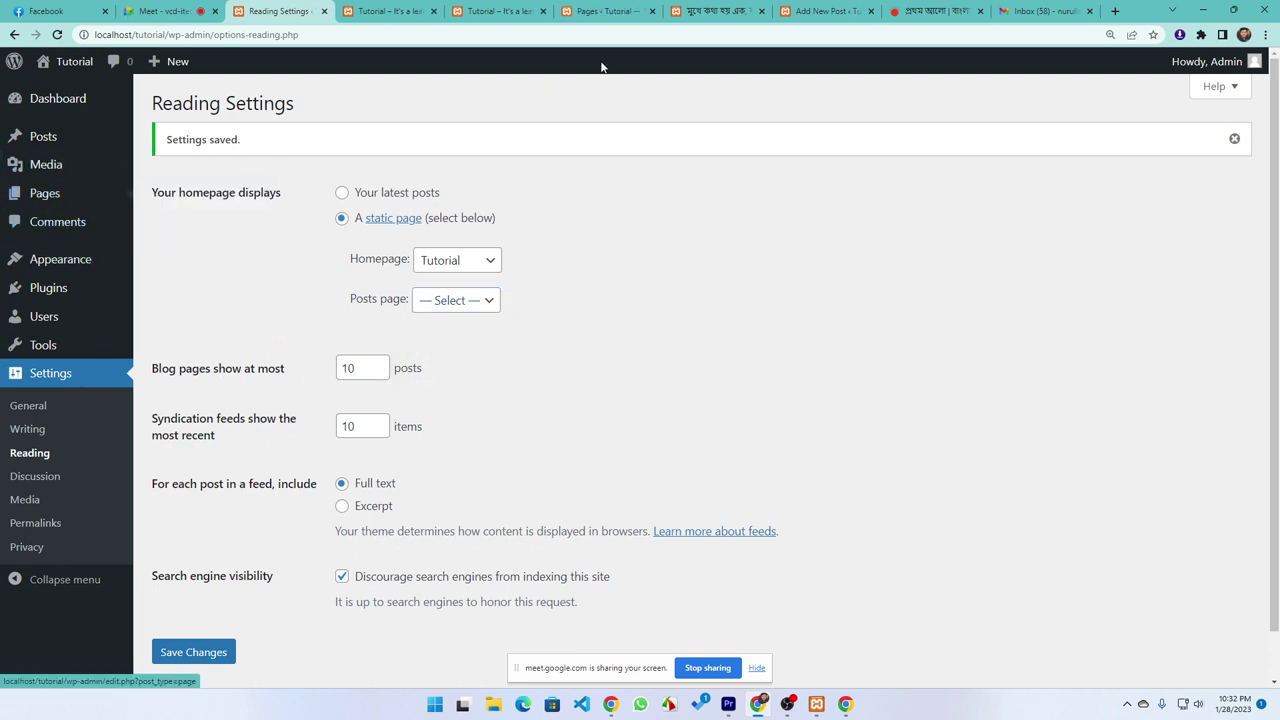
Create and publish a new page titled 'Blog'
click(600, 11)
click(236, 105)
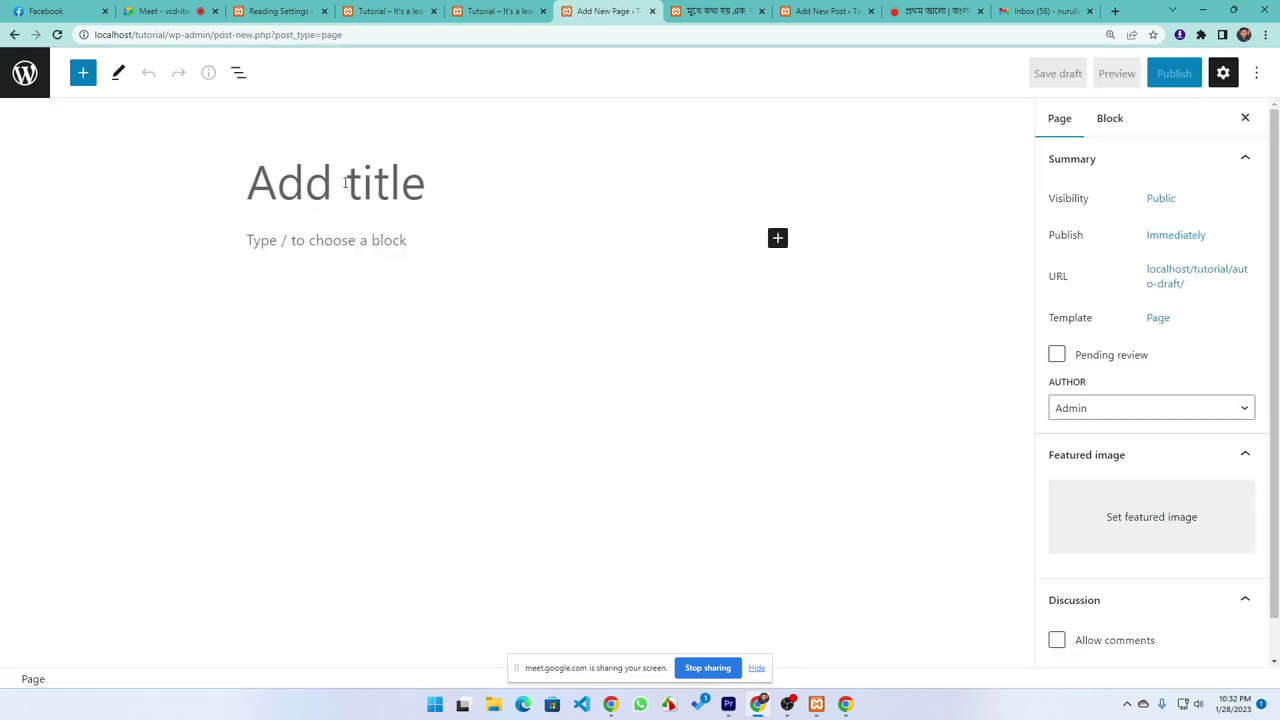
text(Blofg)
key(BackSpace)
key(BackSpace)
text(g)
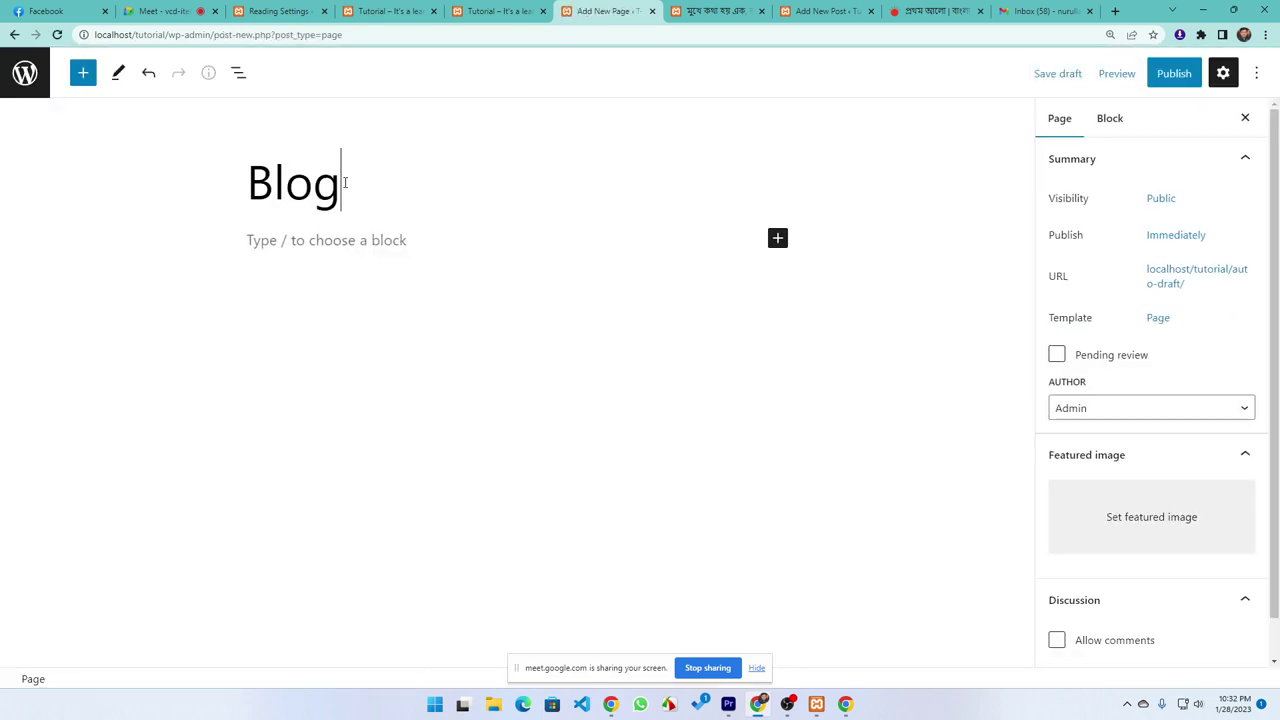
click(1180, 76)
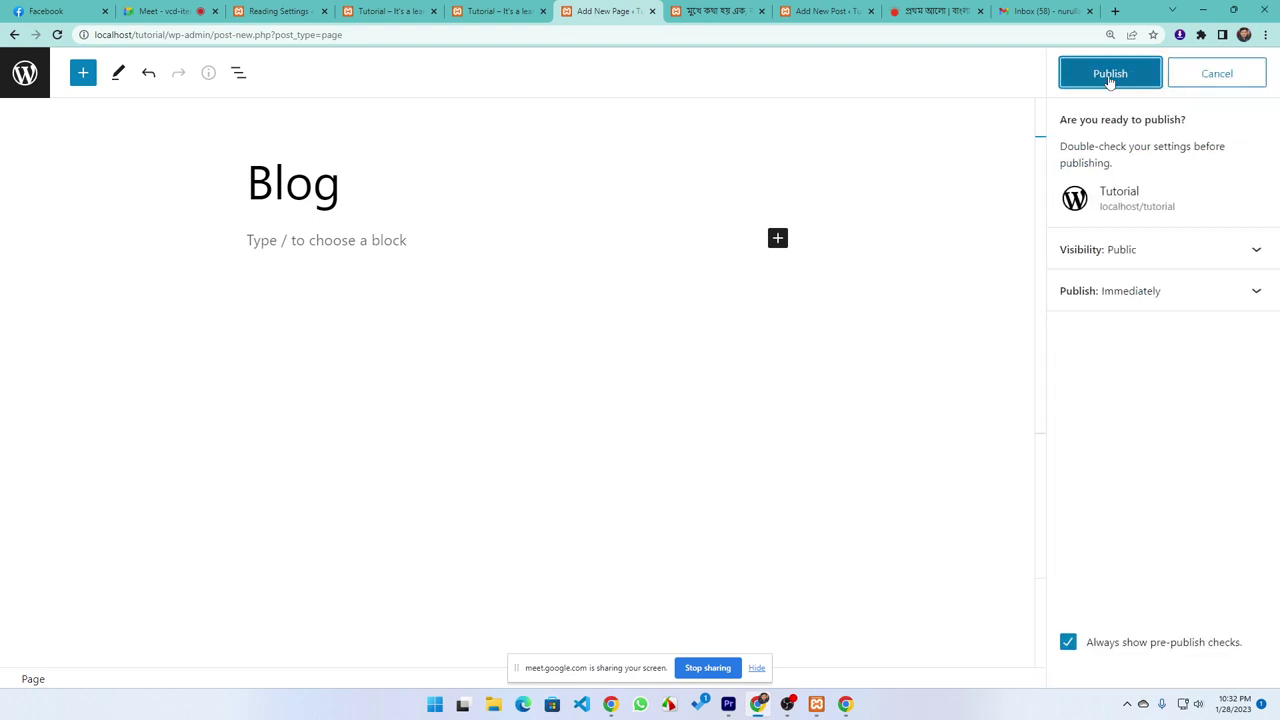
click(1110, 80)
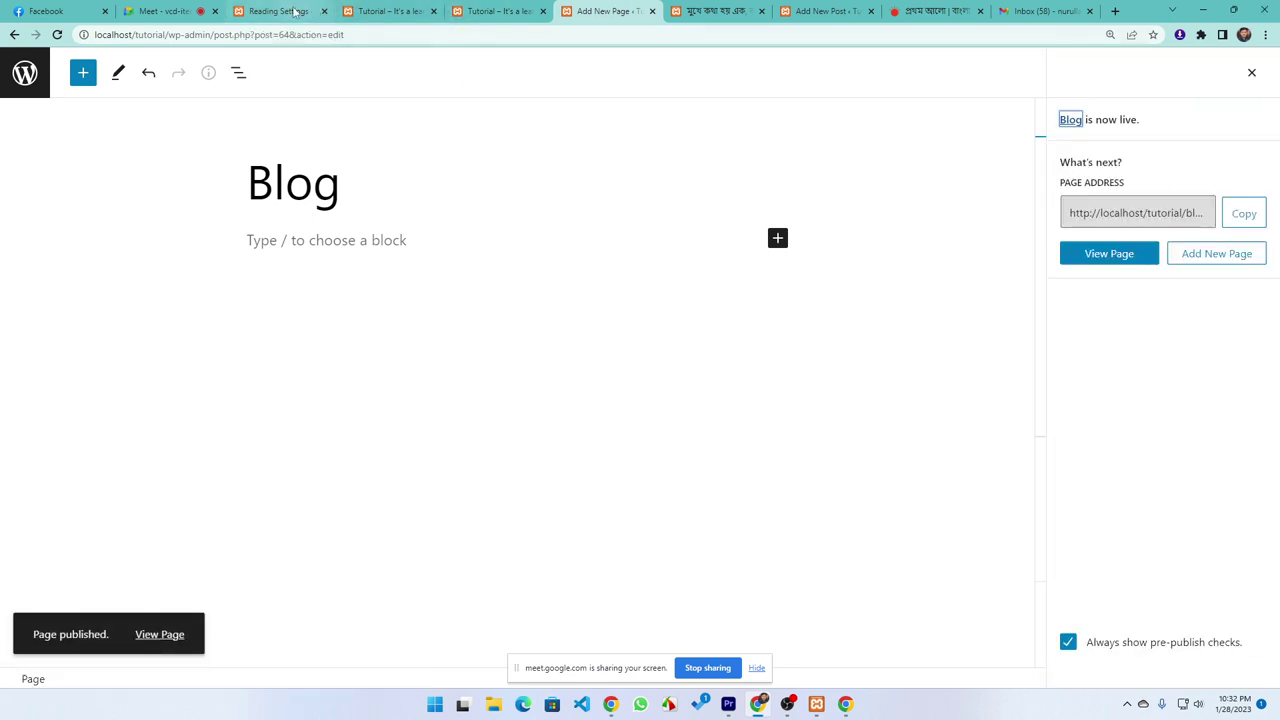
Reload Reading Settings, choose Blog as the posts page, and save
click(295, 12)
click(57, 35)
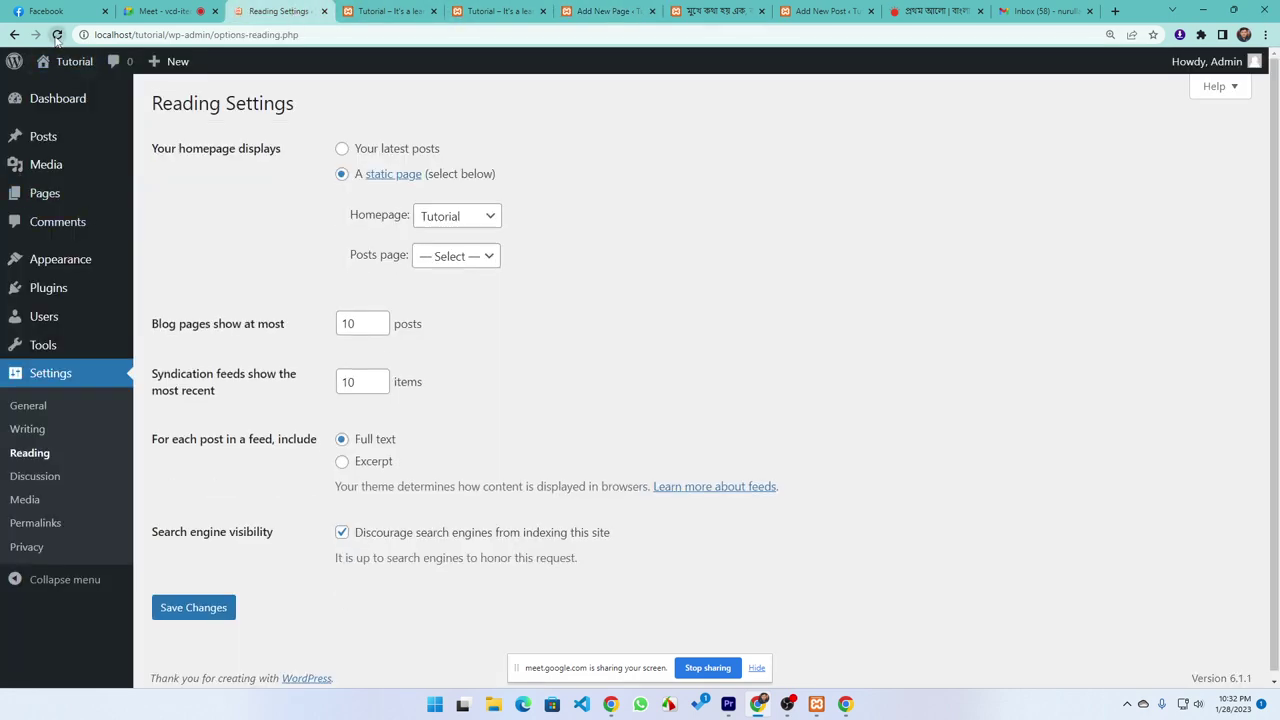
click(462, 256)
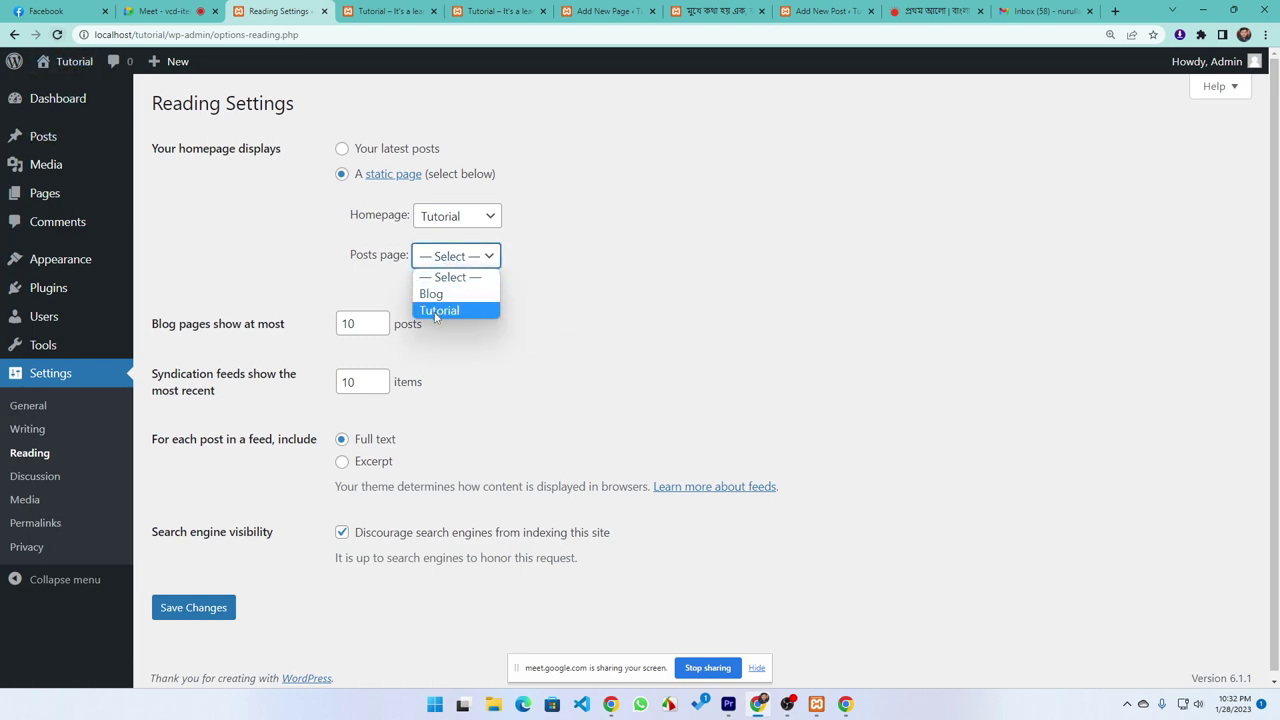
click(440, 294)
click(188, 607)
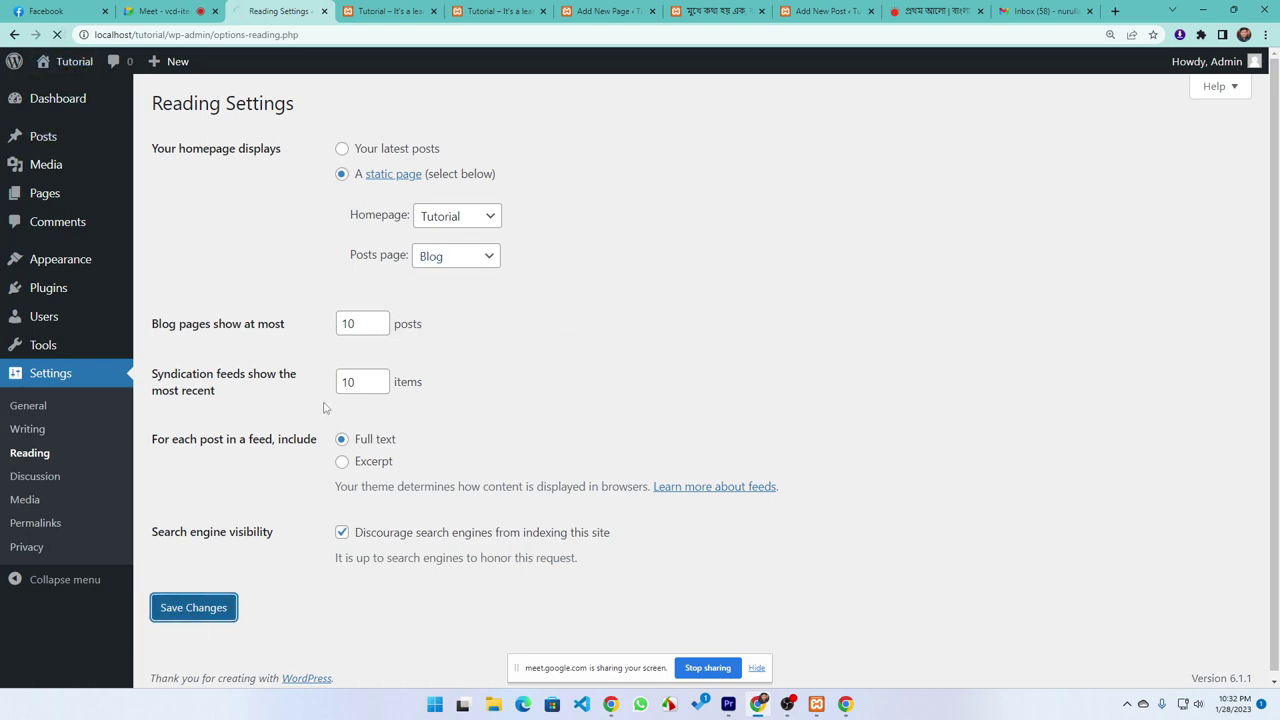
click(490, 11)
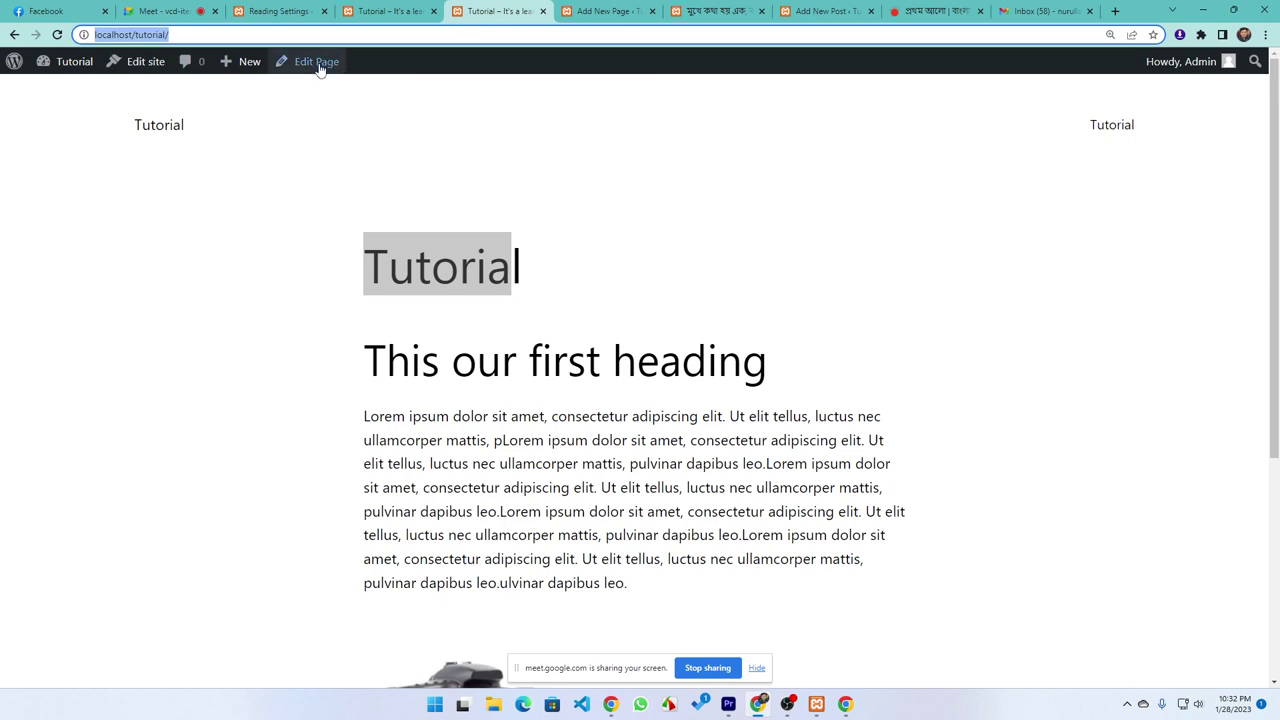
View the published Blog page on the site and look over its first post
click(585, 12)
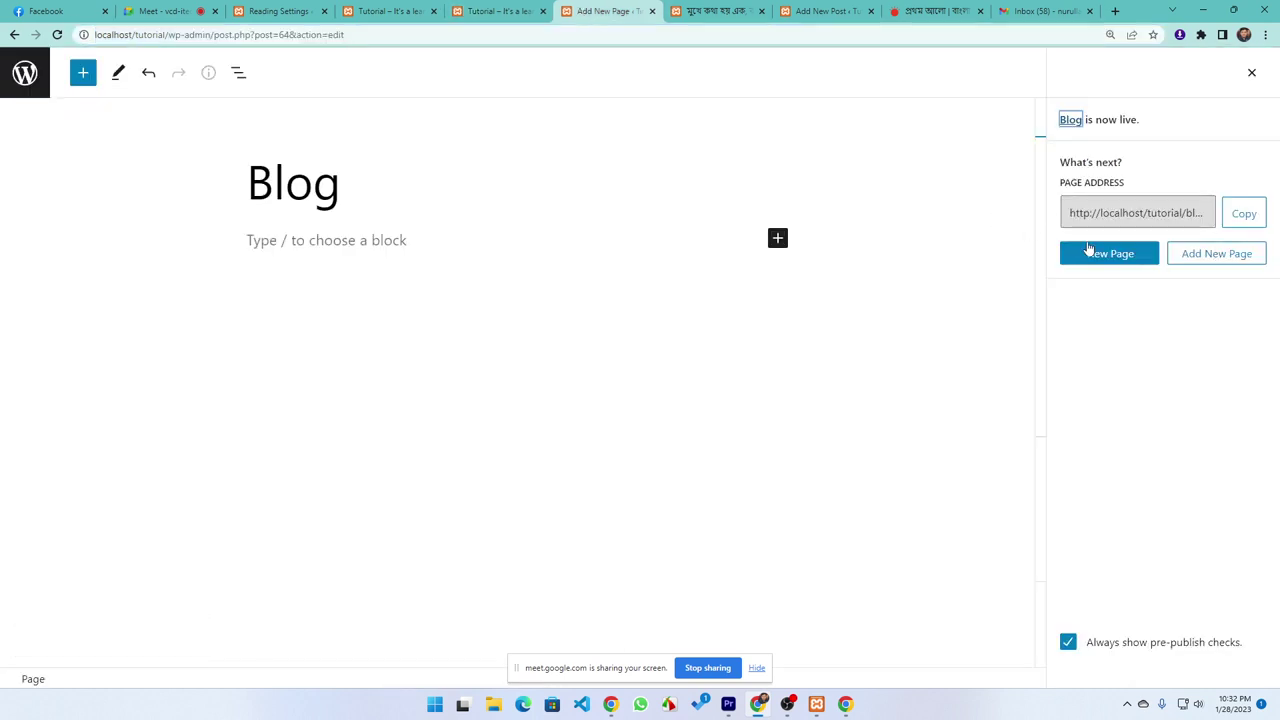
click(1114, 257)
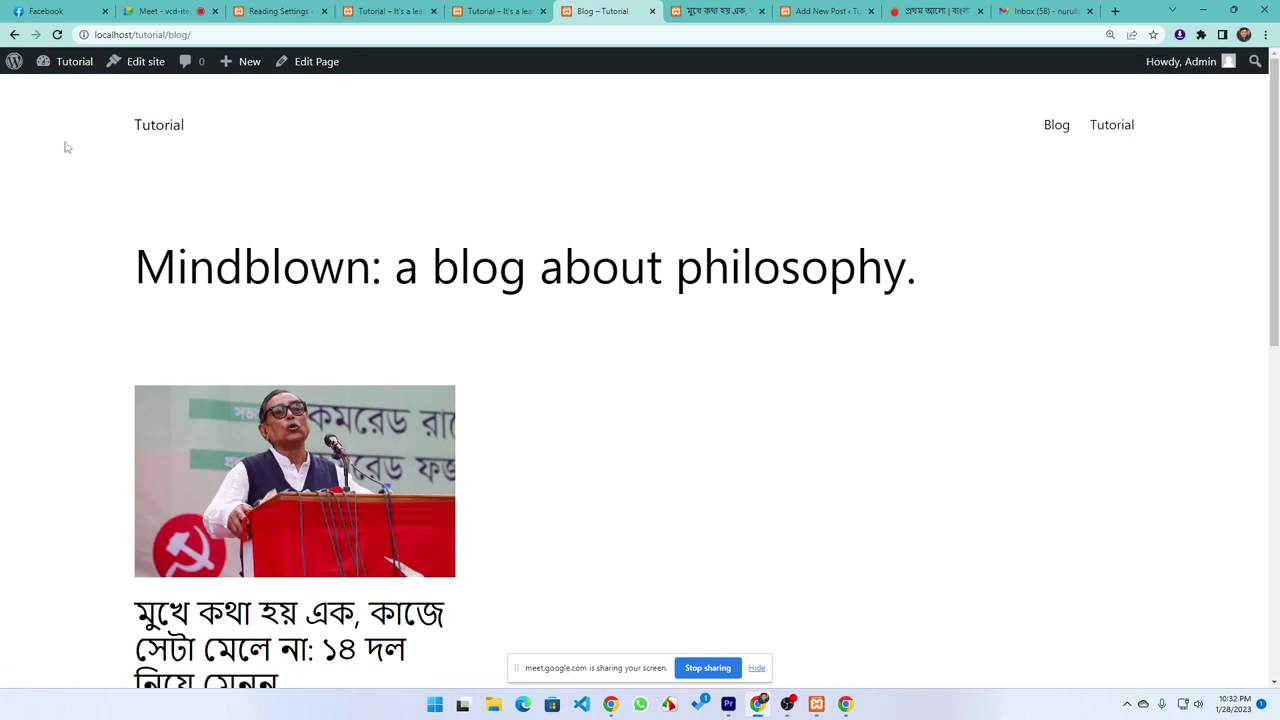
click(213, 35)
scroll(40, 421, down, 5)
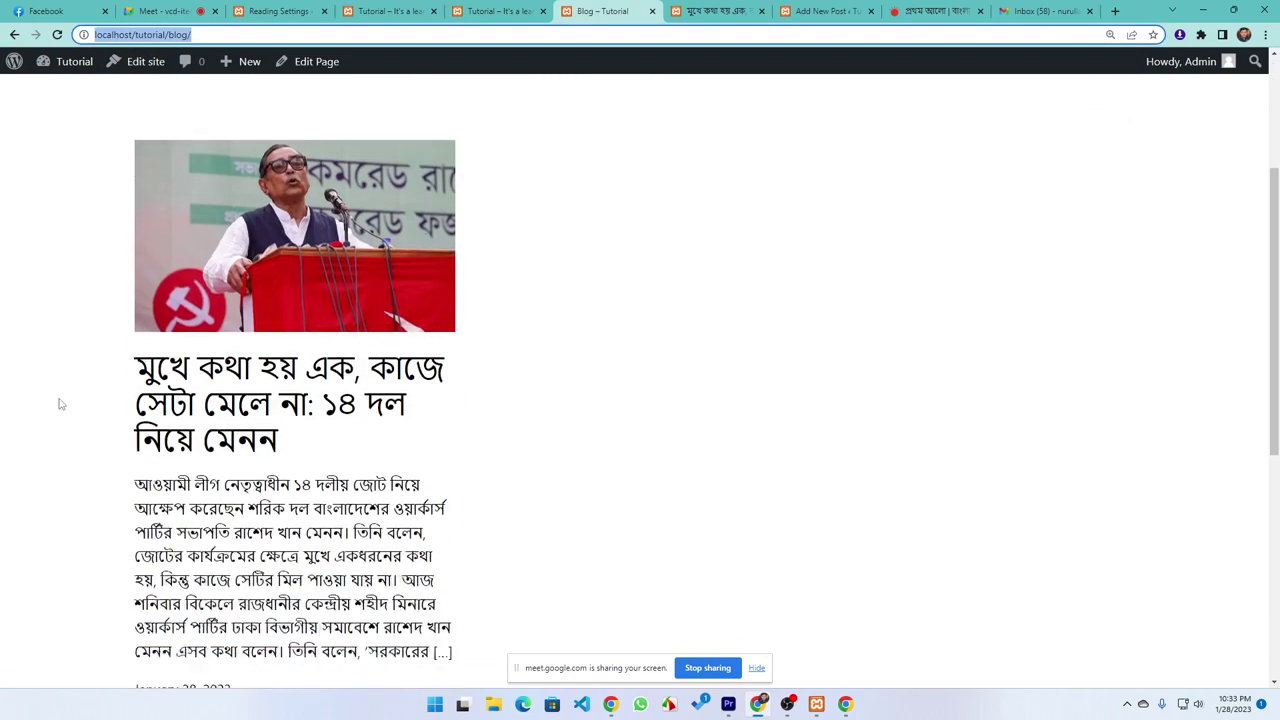
triple_click(150, 541)
click(163, 545)
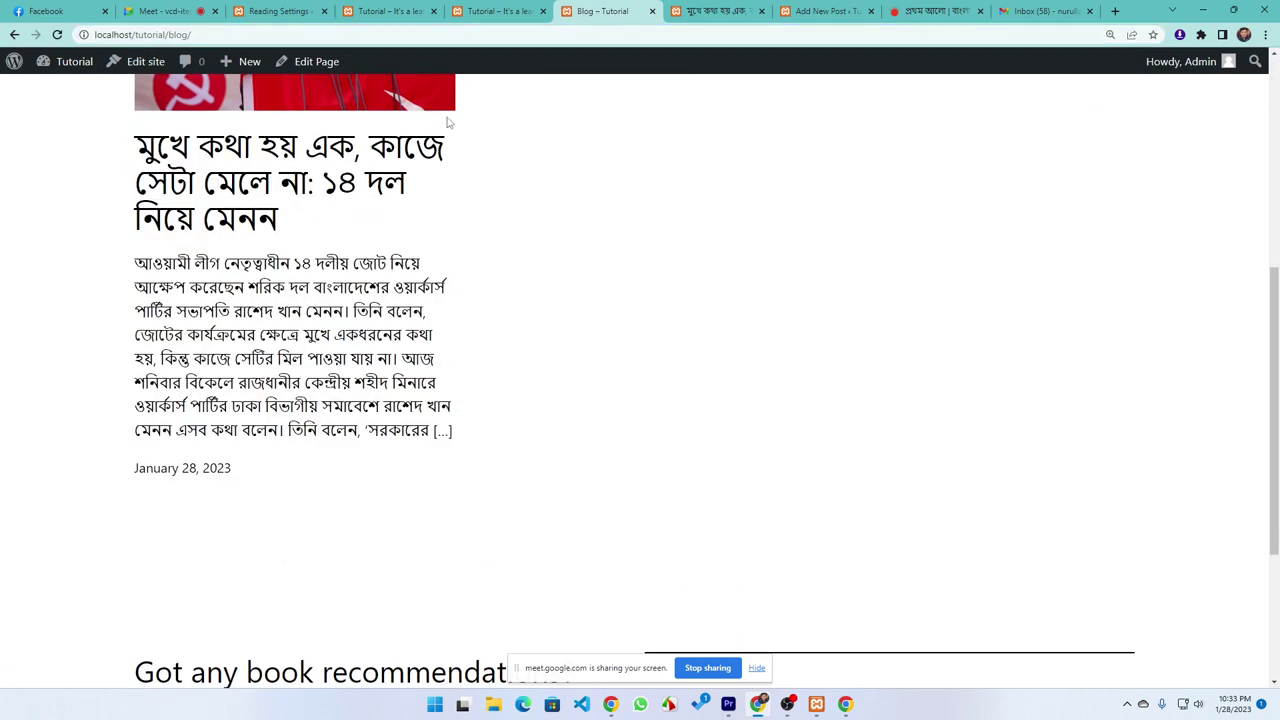
scroll(659, 131, up, 3)
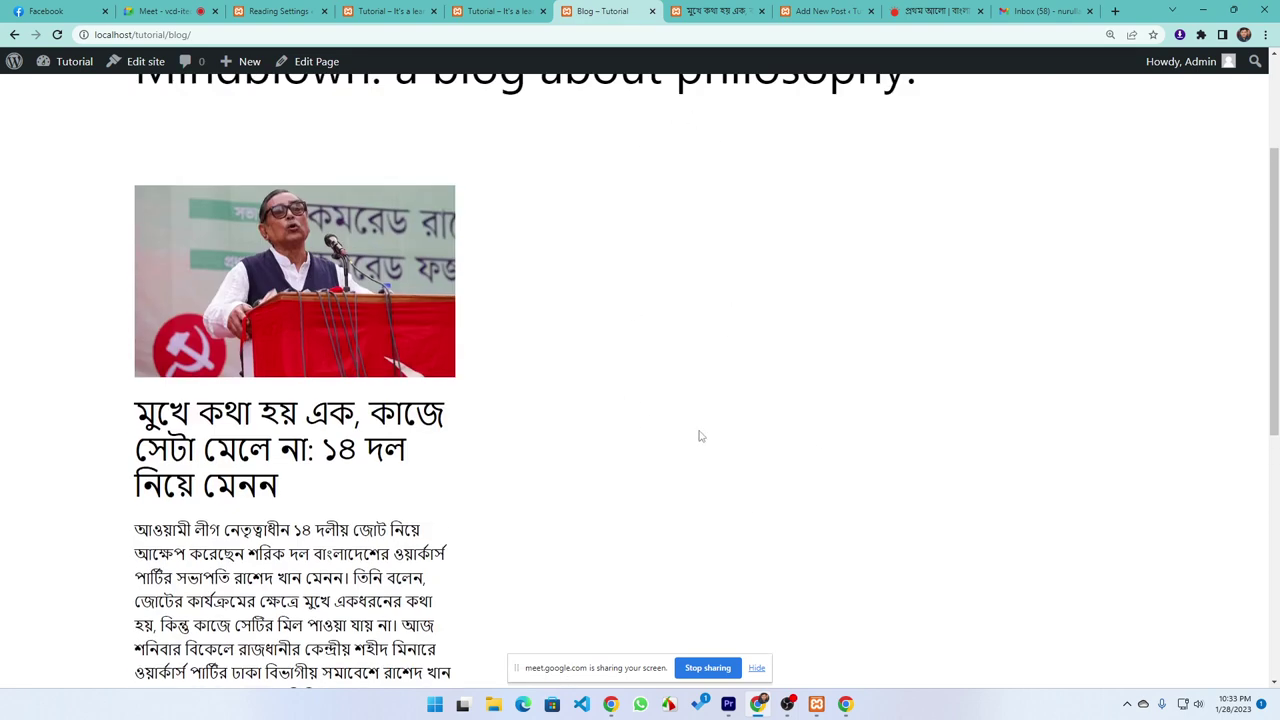
Close the duplicate Tutorial tab and return to the Reading Settings
click(490, 11)
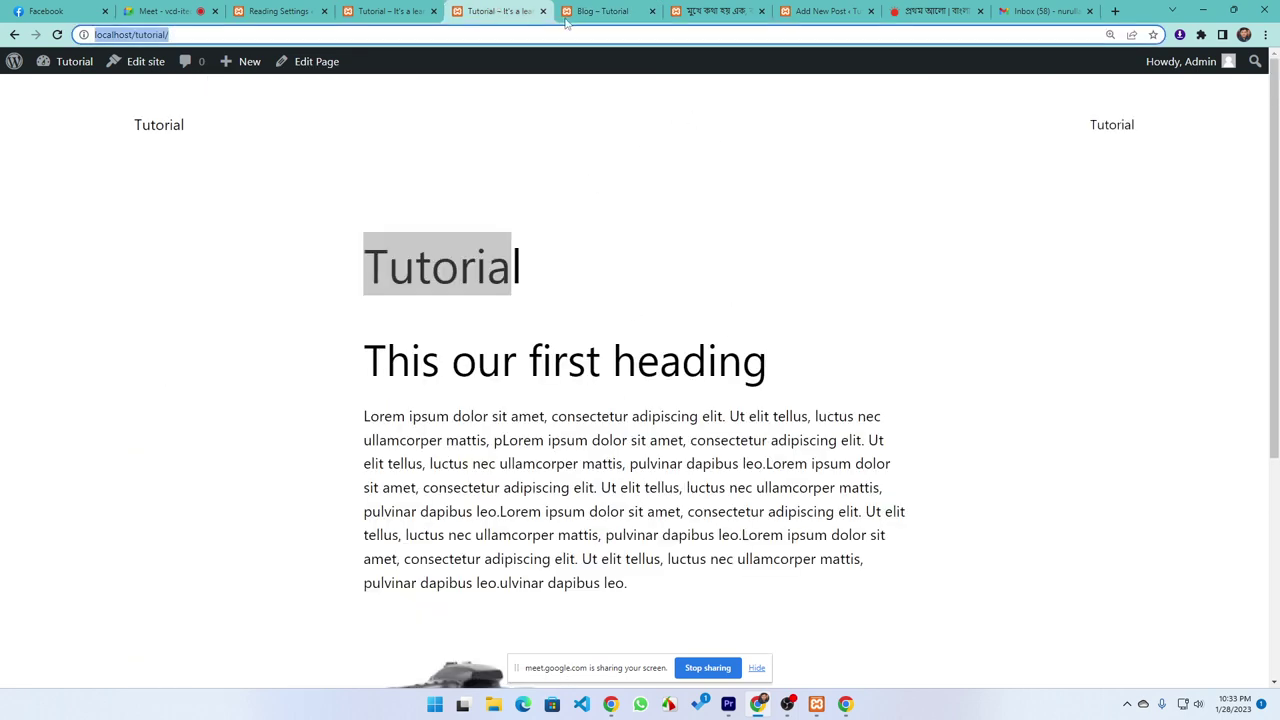
click(543, 11)
click(393, 16)
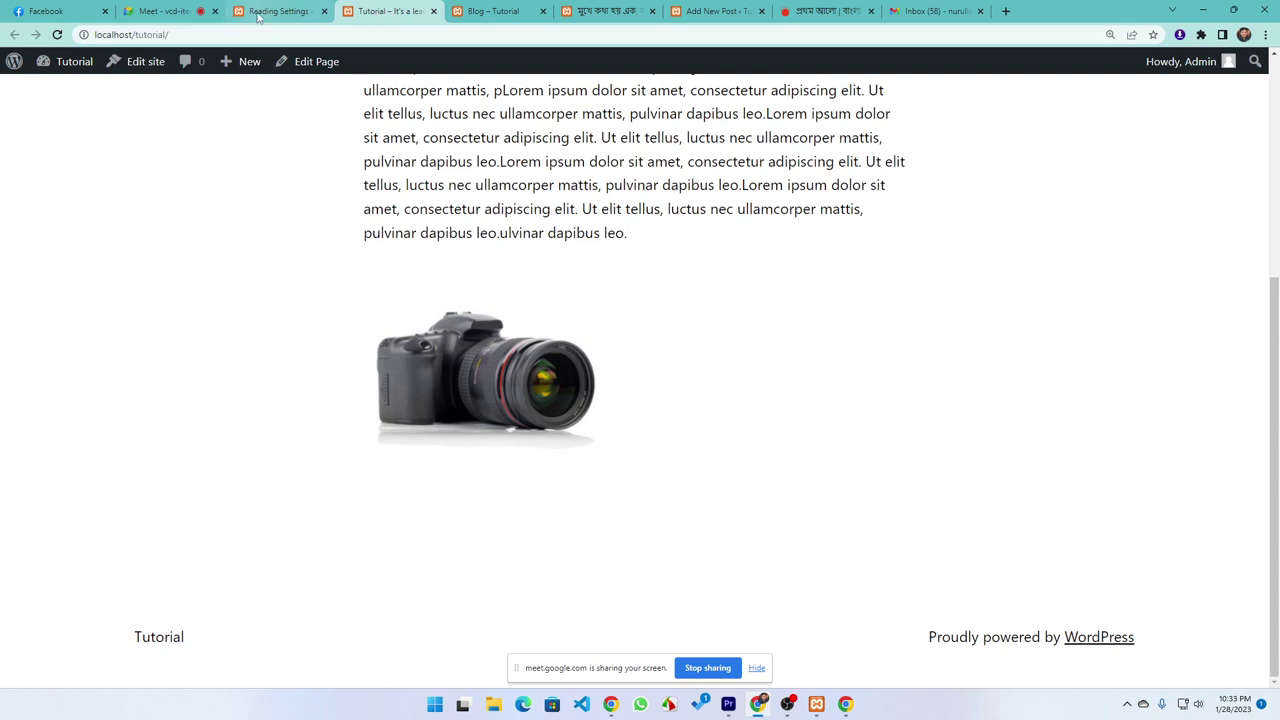
click(276, 14)
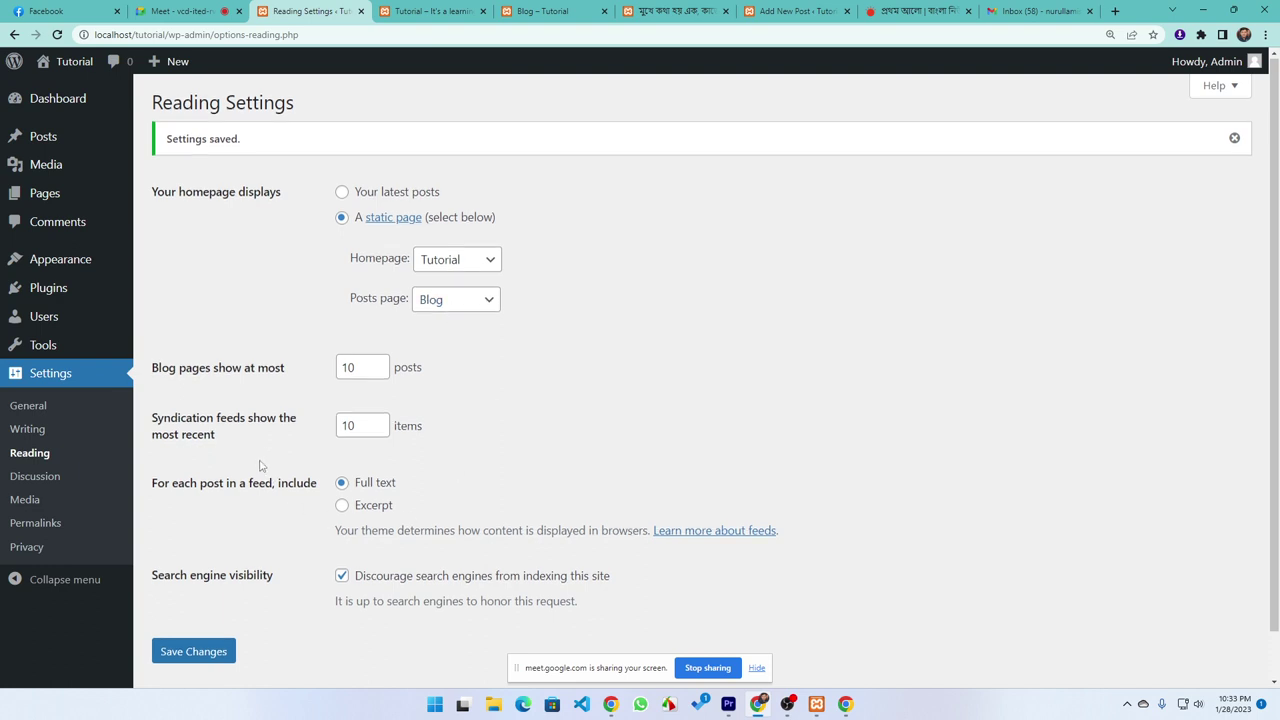
scroll(257, 466, down, 1)
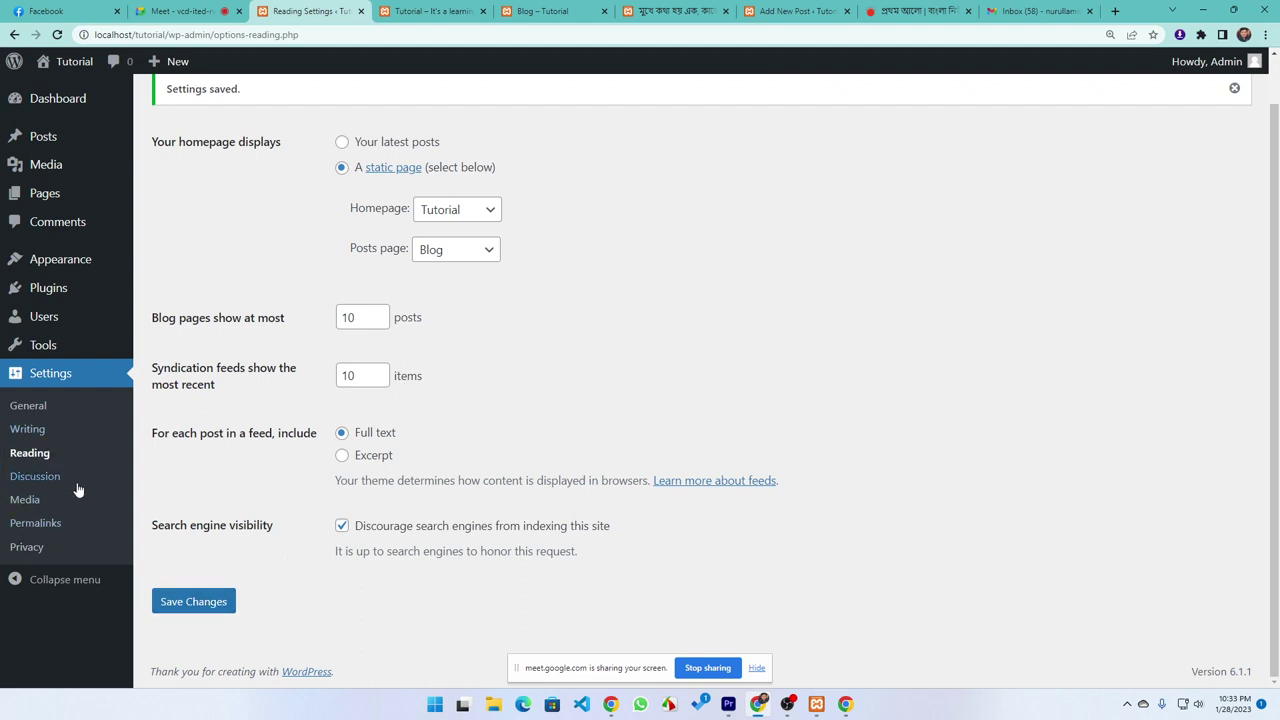
click(30, 481)
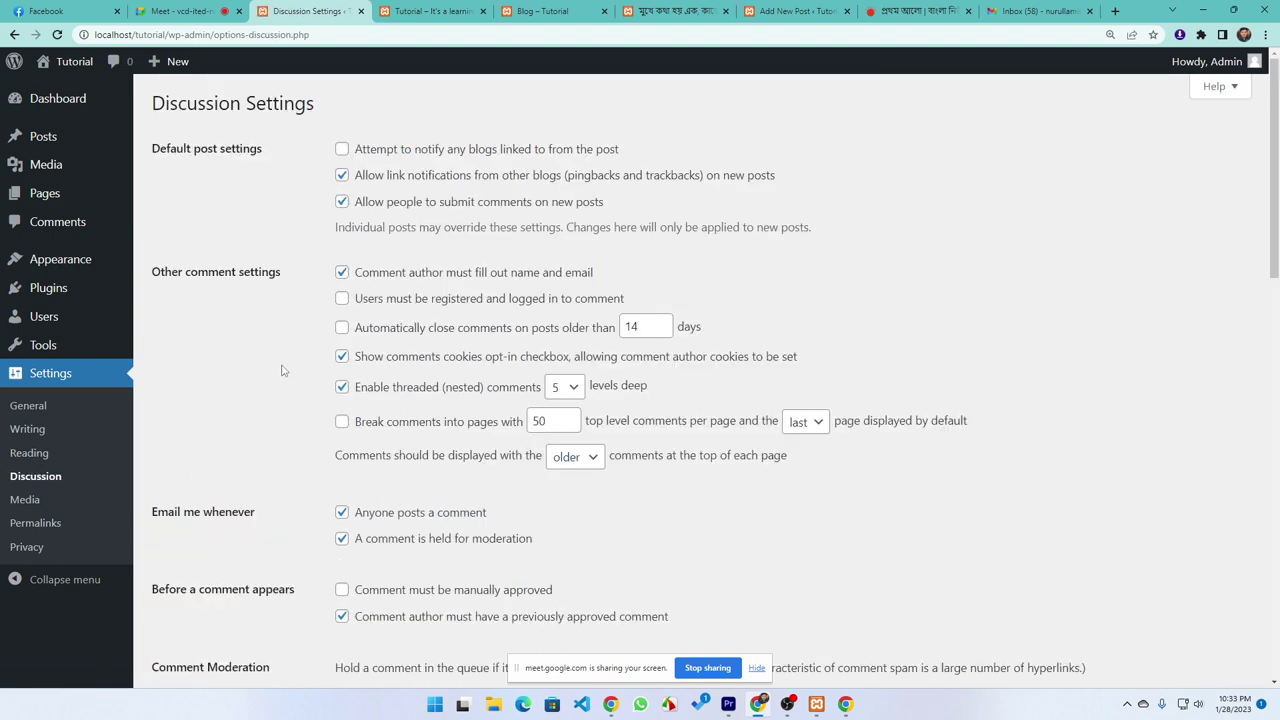
Scroll through the Discussion settings, reviewing comment moderation, disallowed comment keys and avatar options
scroll(349, 429, down, 4)
click(383, 368)
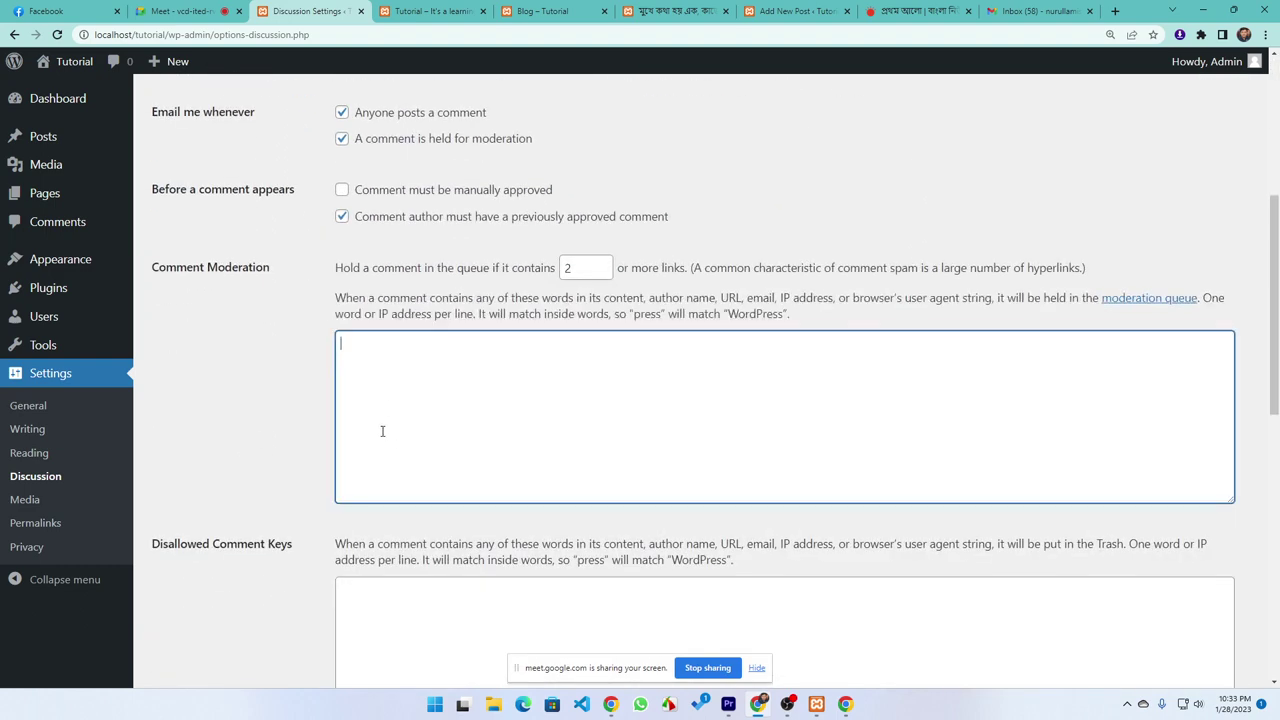
scroll(382, 431, down, 2)
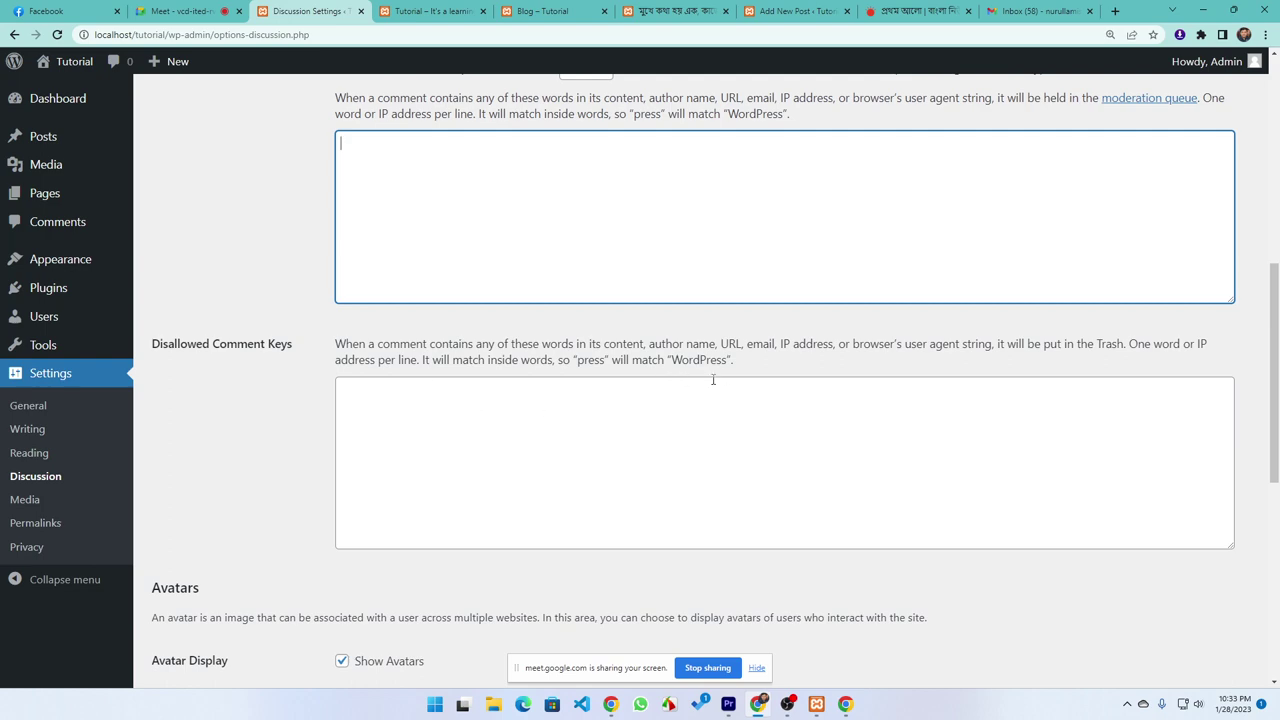
scroll(713, 380, up, 5)
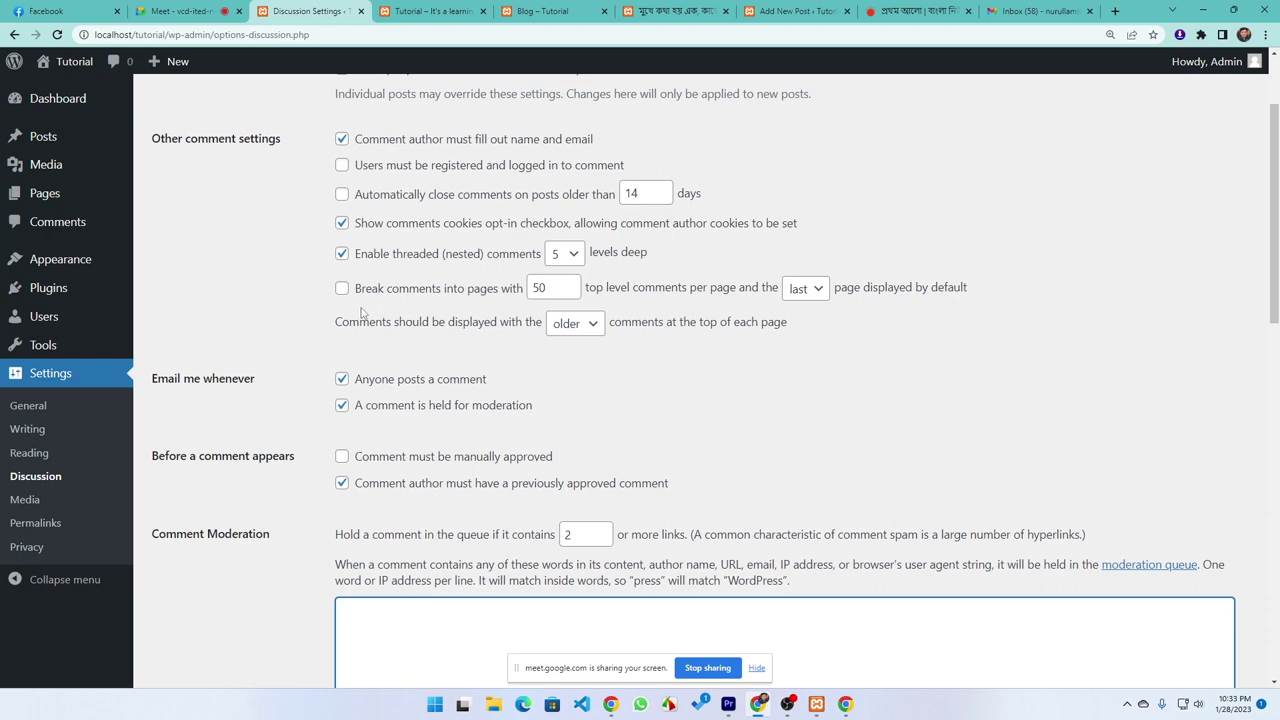
scroll(362, 313, up, 2)
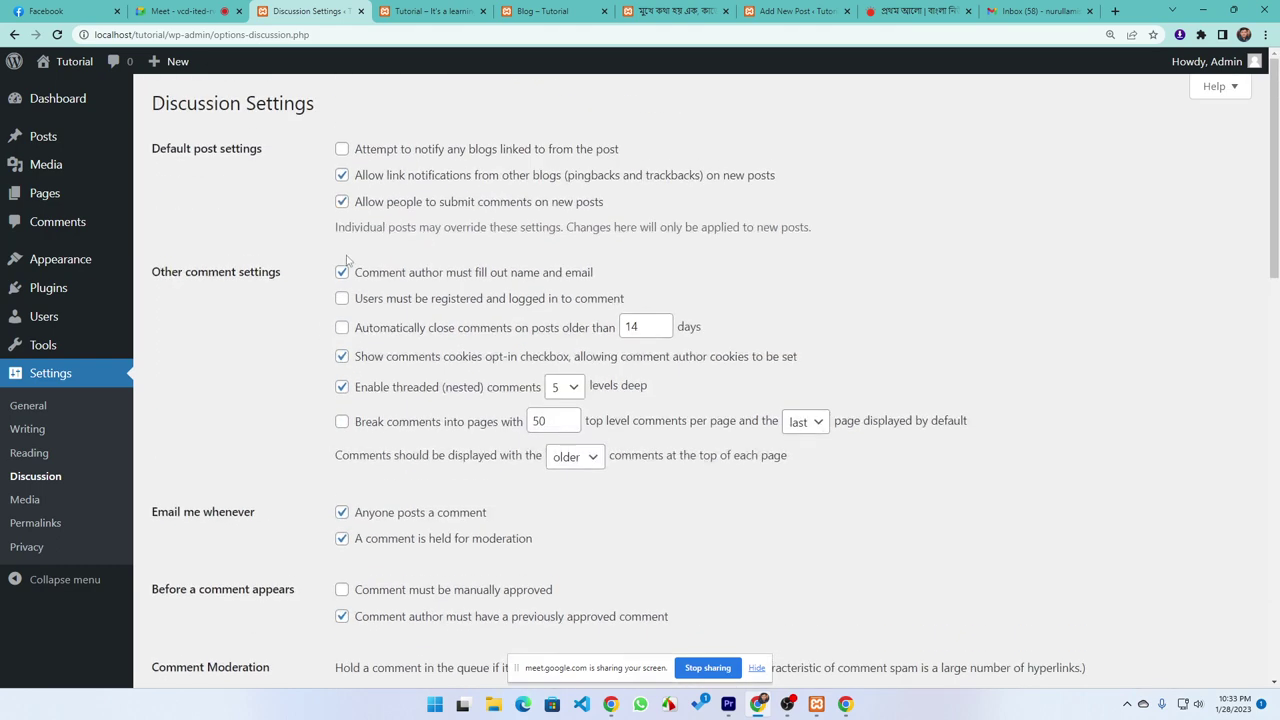
drag(283, 157, 152, 150)
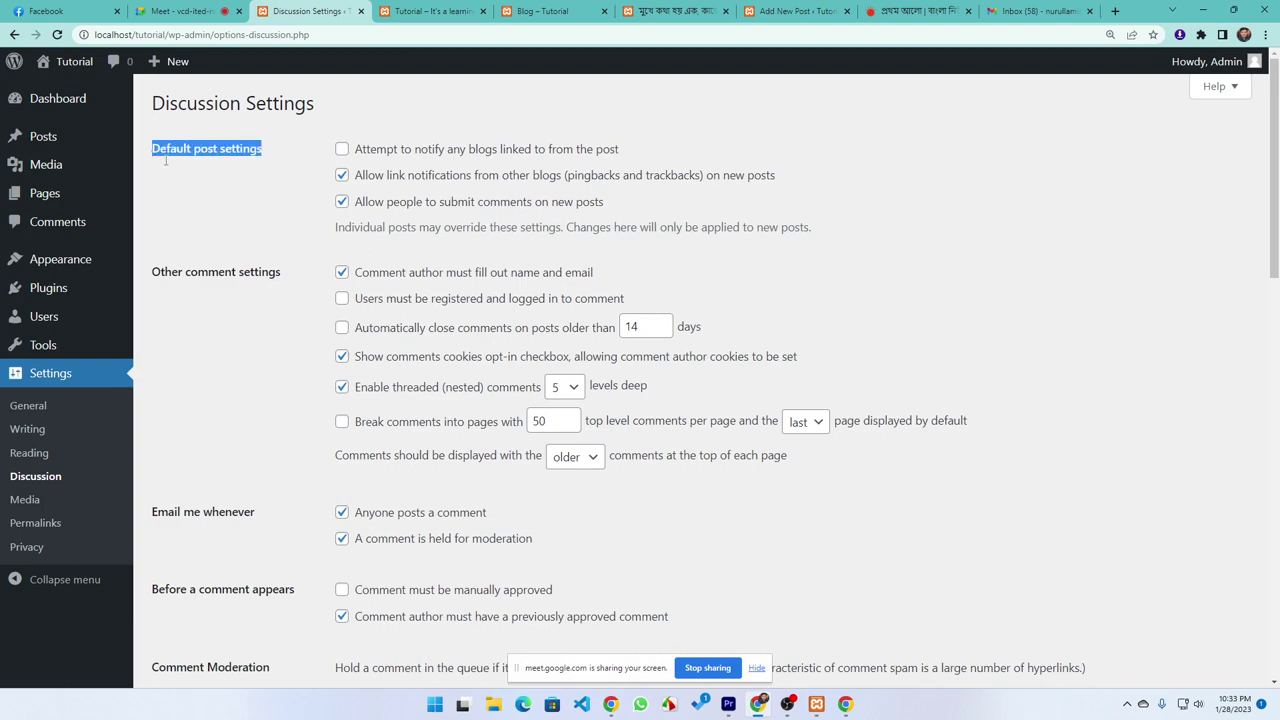
scroll(300, 245, down, 3)
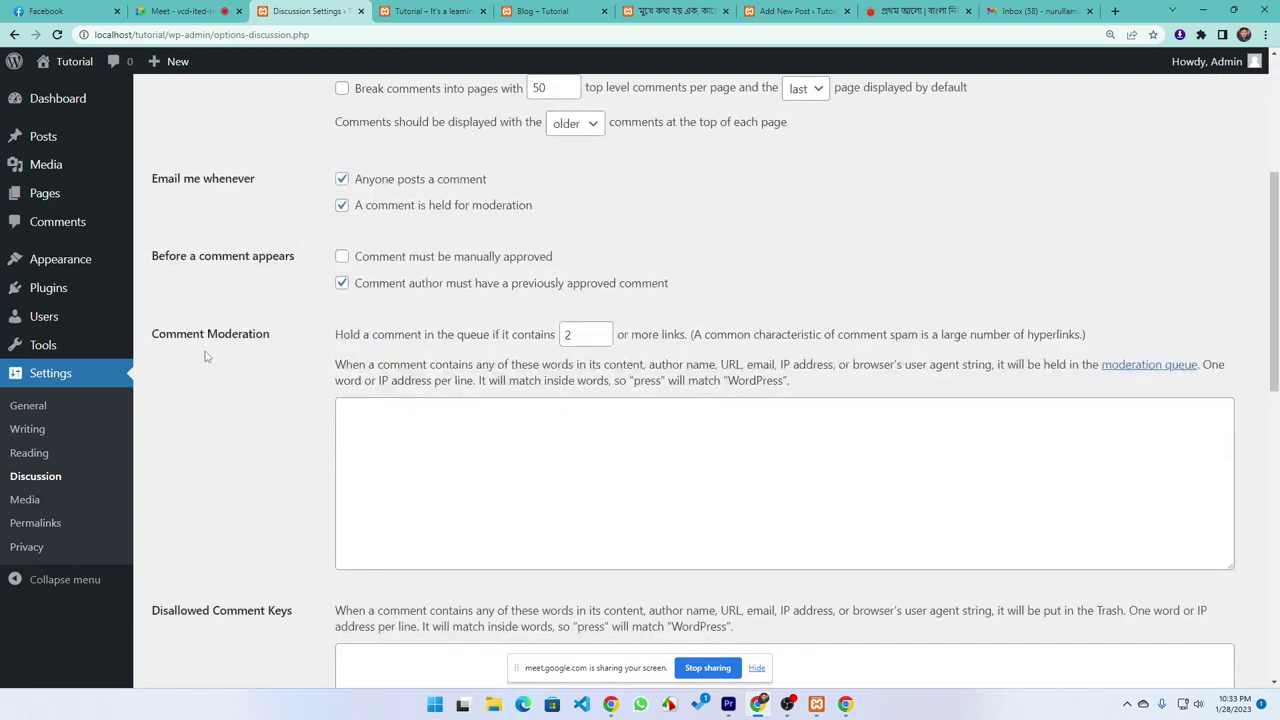
scroll(240, 351, down, 1)
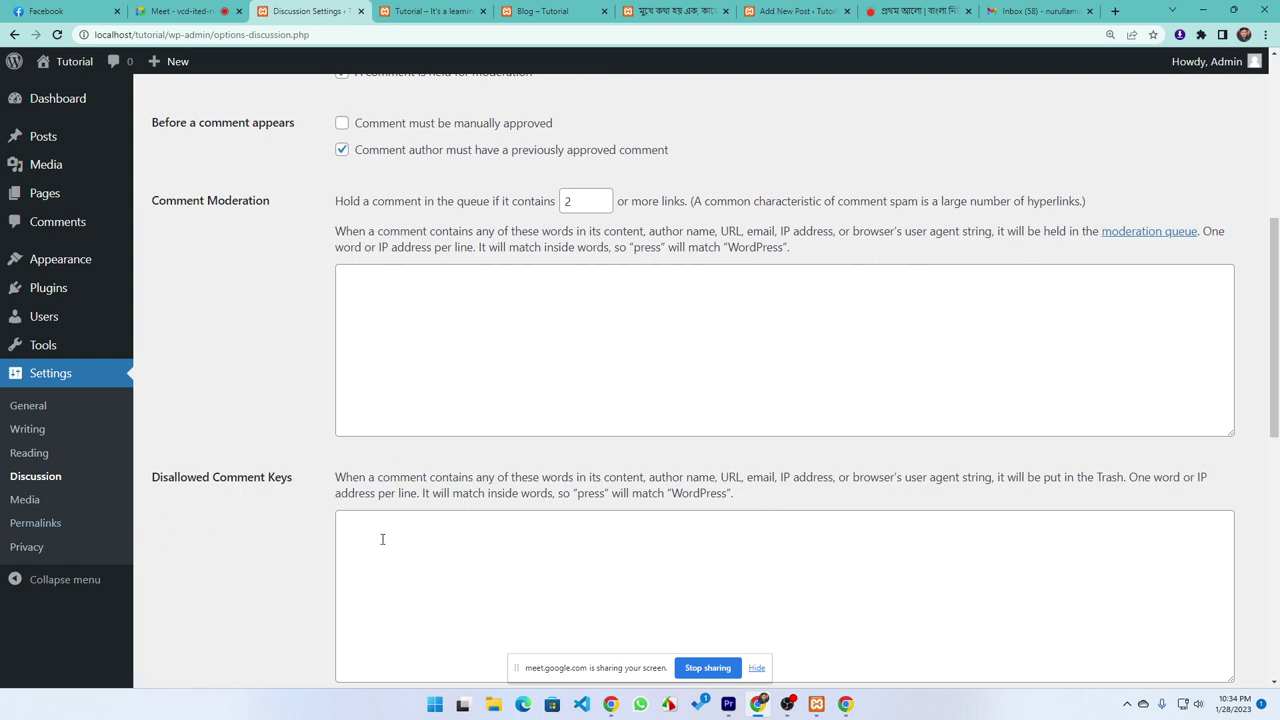
scroll(383, 370, down, 3)
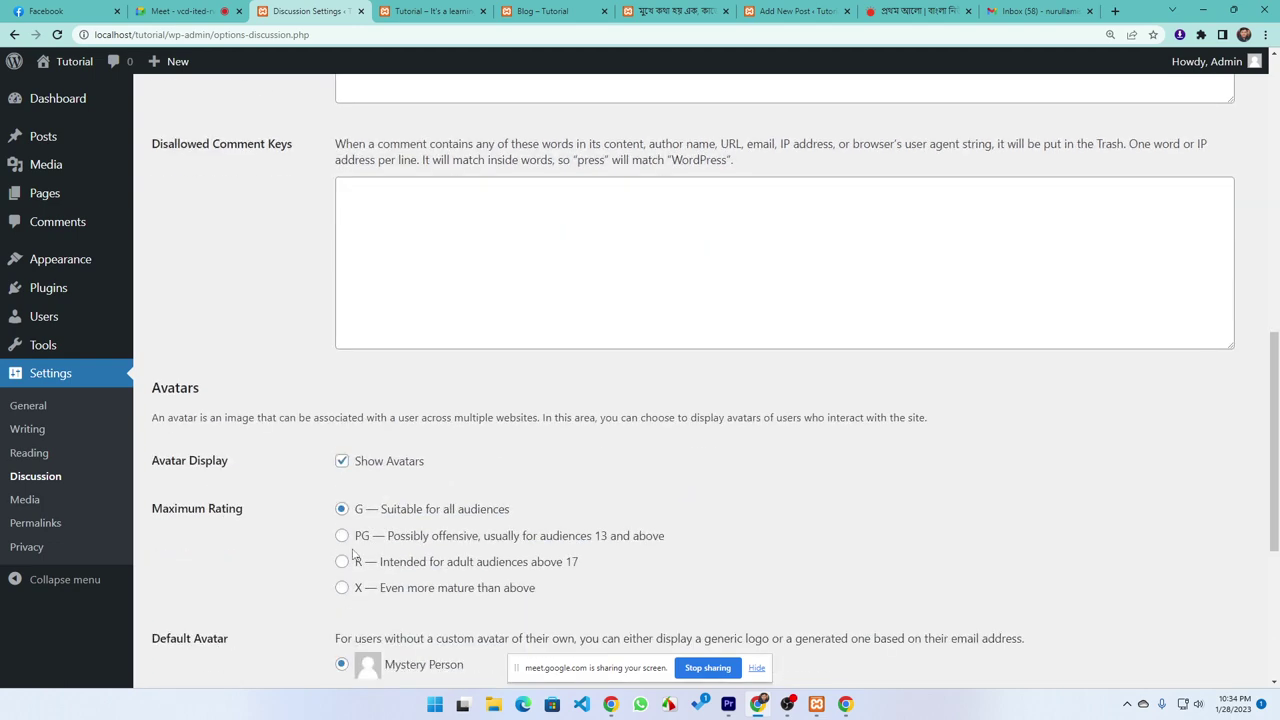
scroll(430, 460, up, 10)
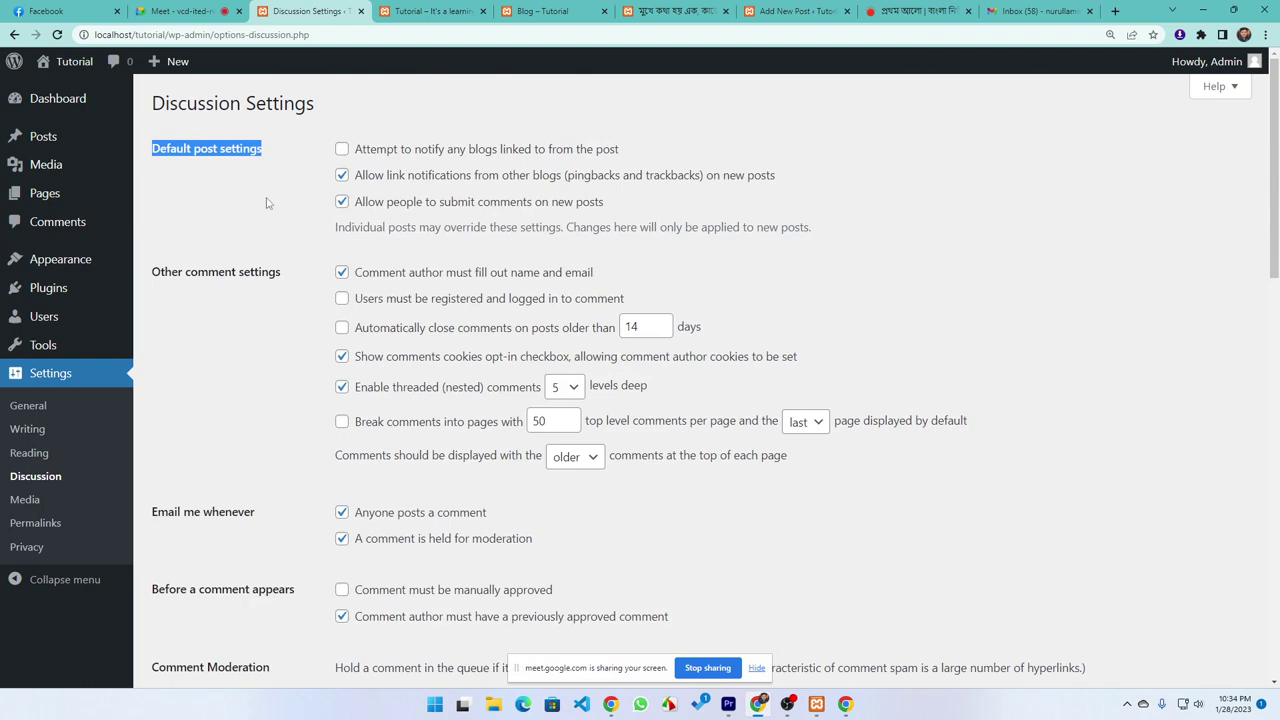
click(948, 210)
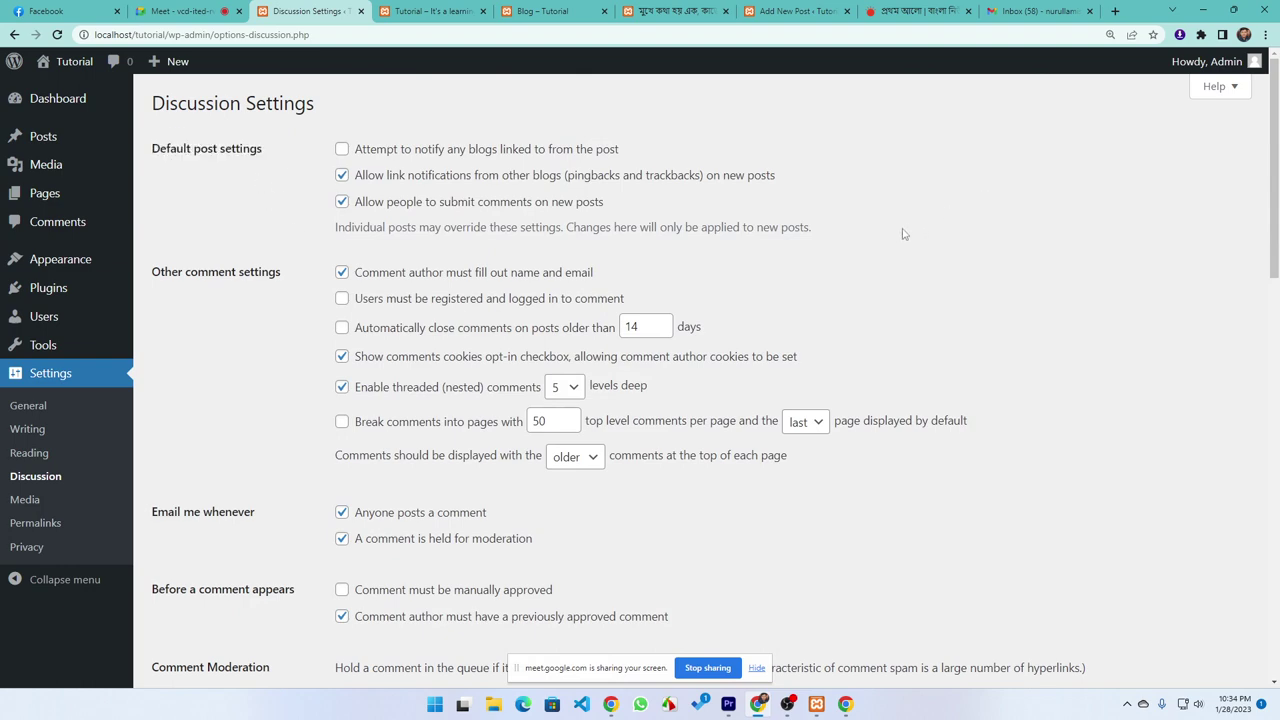
scroll(381, 500, down, 10)
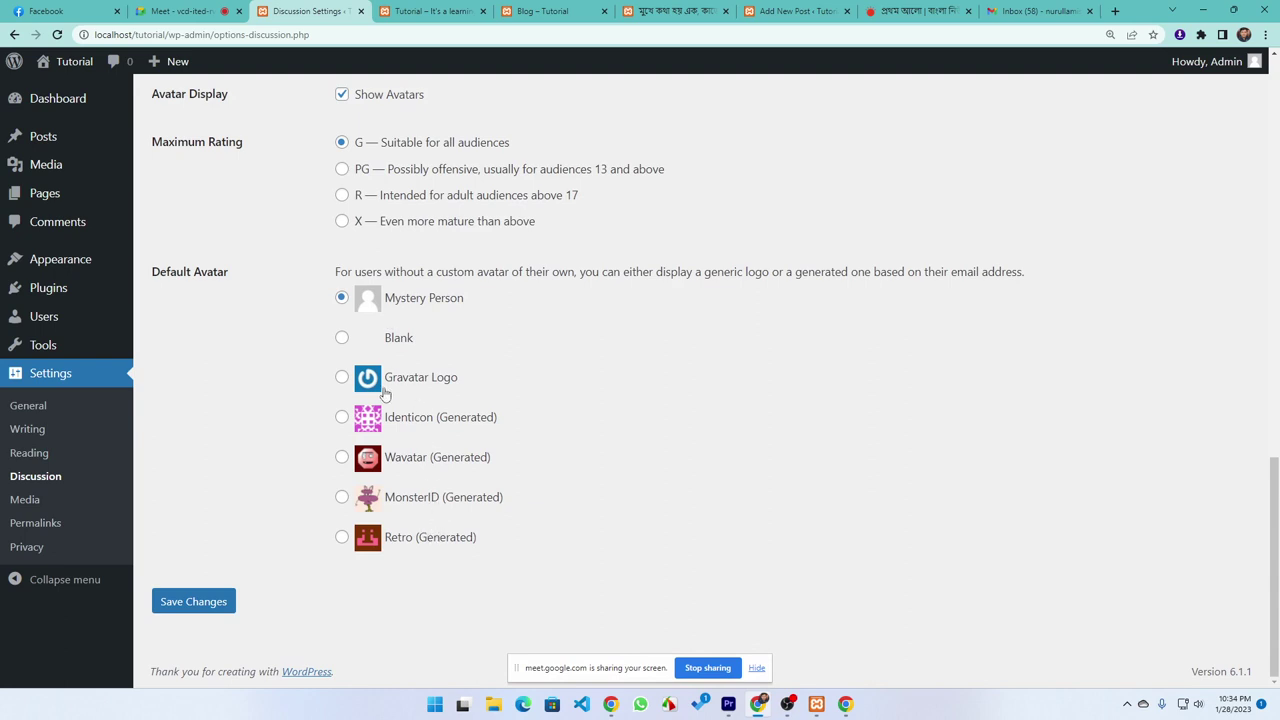
scroll(371, 230, up, 2)
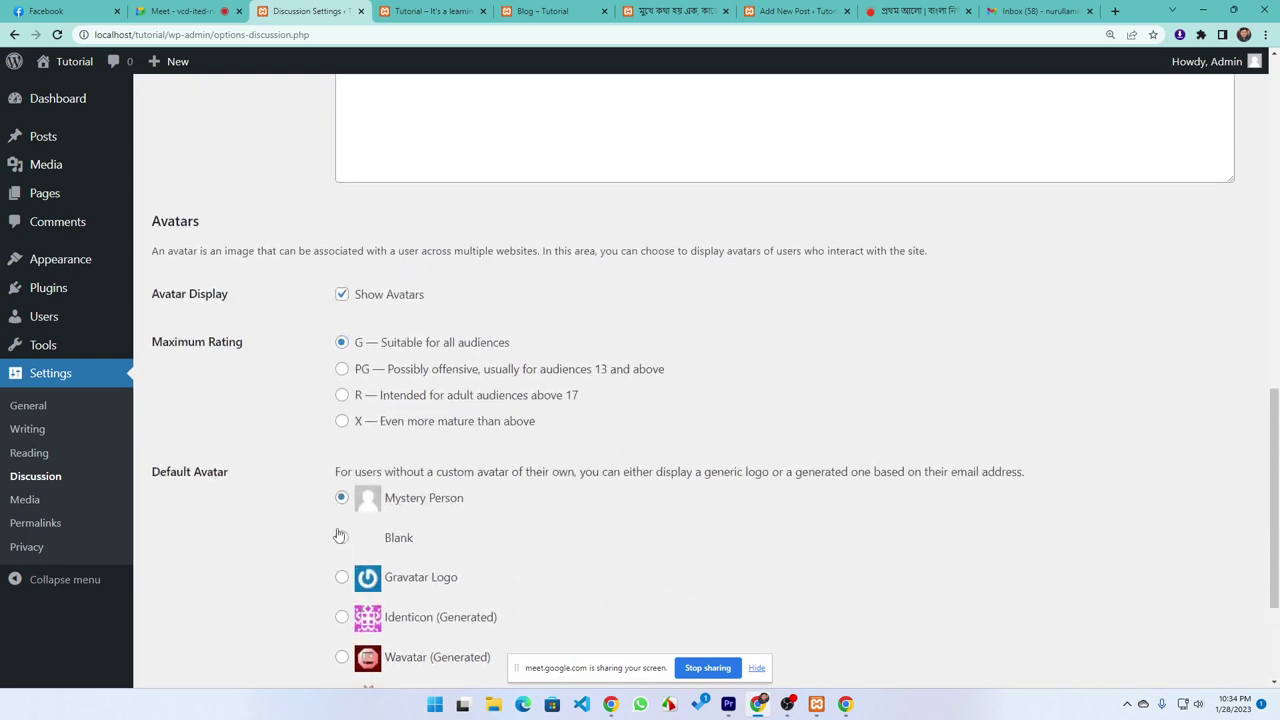
mouse_move(1250, 60)
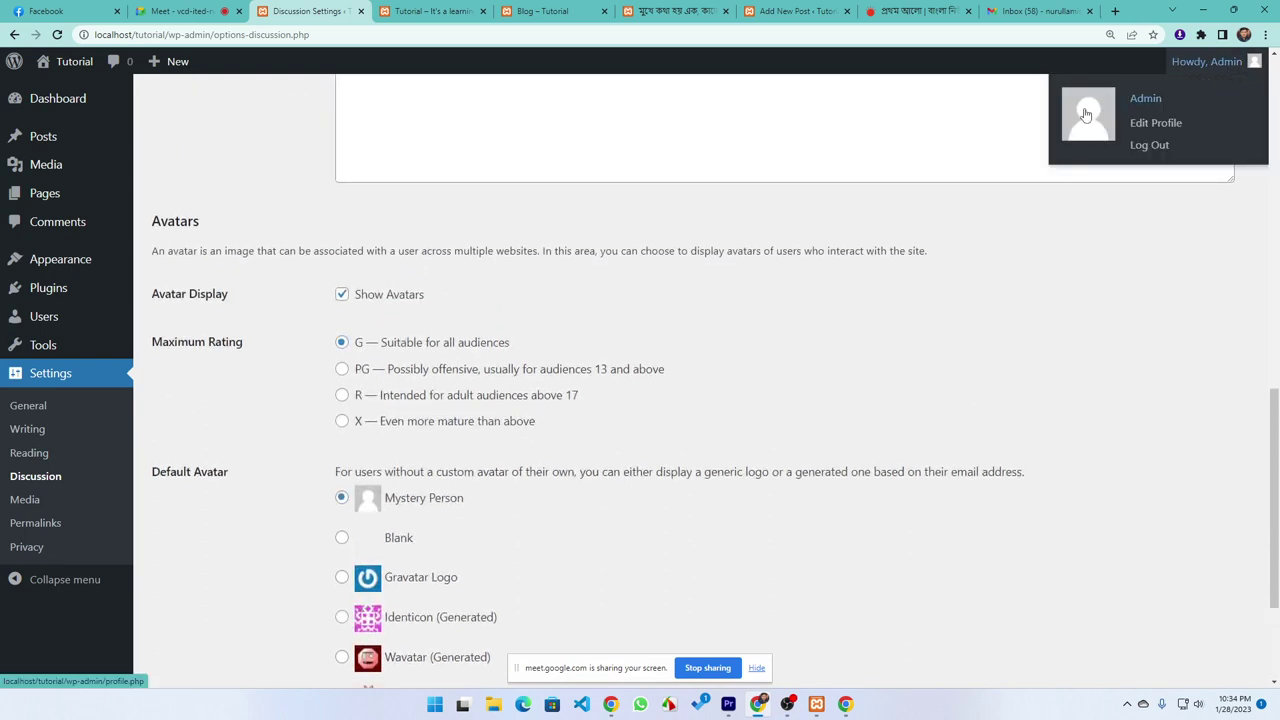
scroll(360, 320, down, 2)
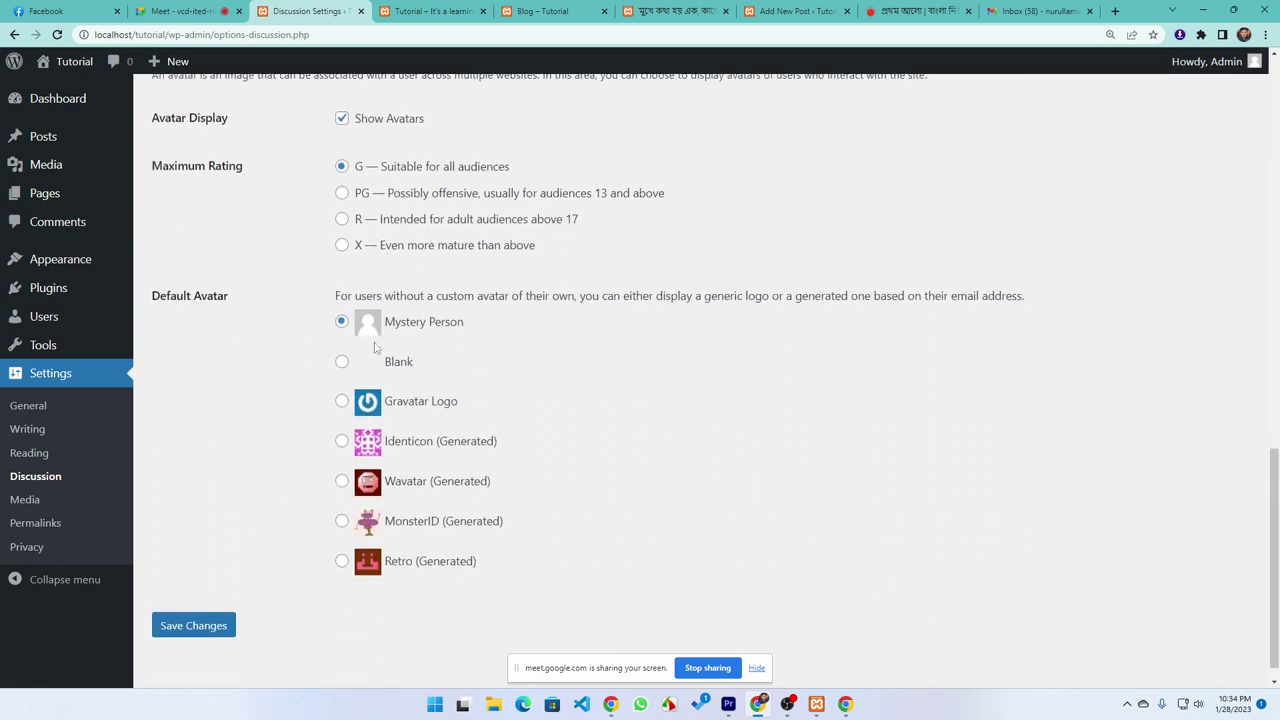
click(27, 498)
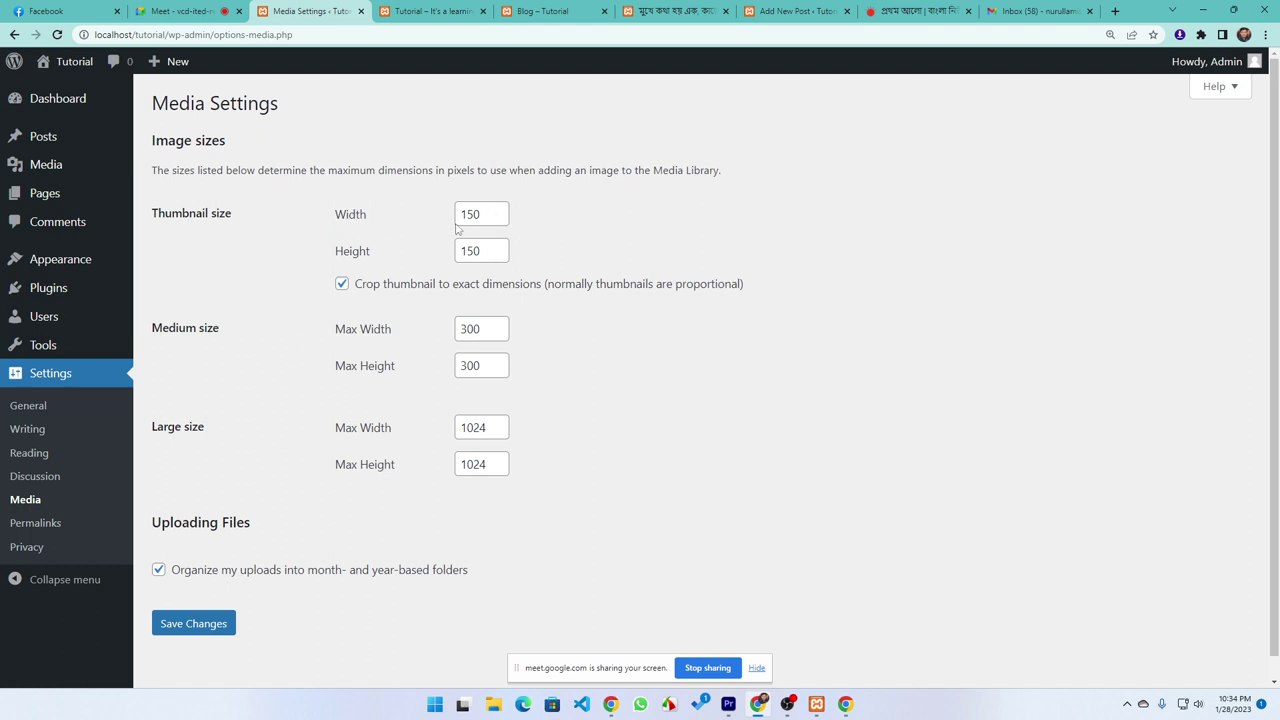
Move from the Media settings to the Permalink settings page
click(37, 530)
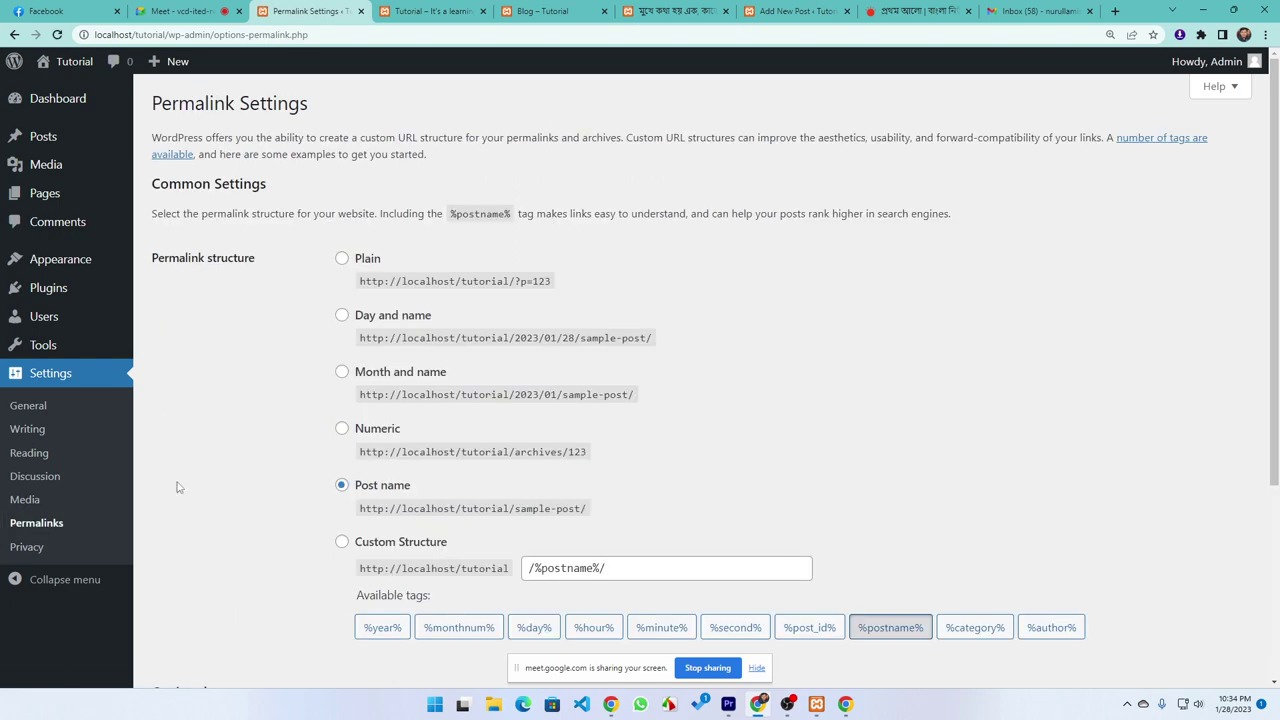
Switch the permalink structure to Plain (?p=123) and save the change
scroll(270, 505, down, 3)
scroll(285, 490, up, 2)
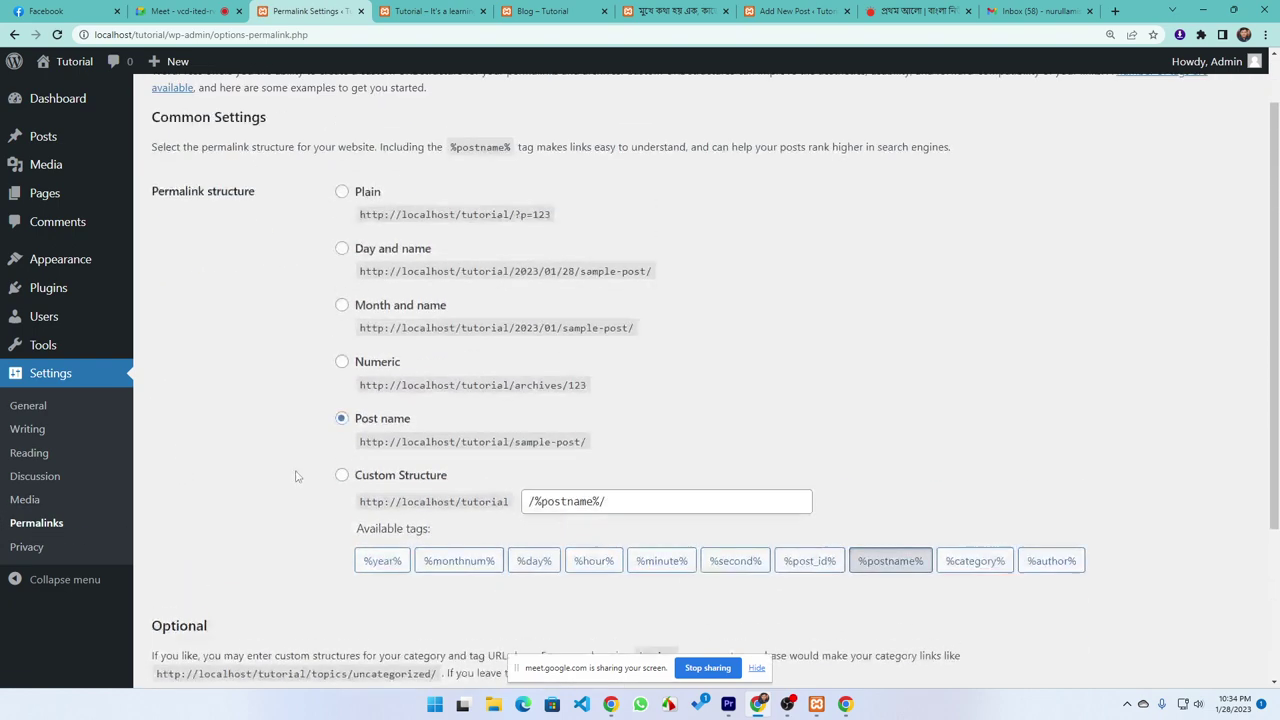
drag(520, 214, 553, 223)
click(350, 191)
scroll(240, 557, down, 3)
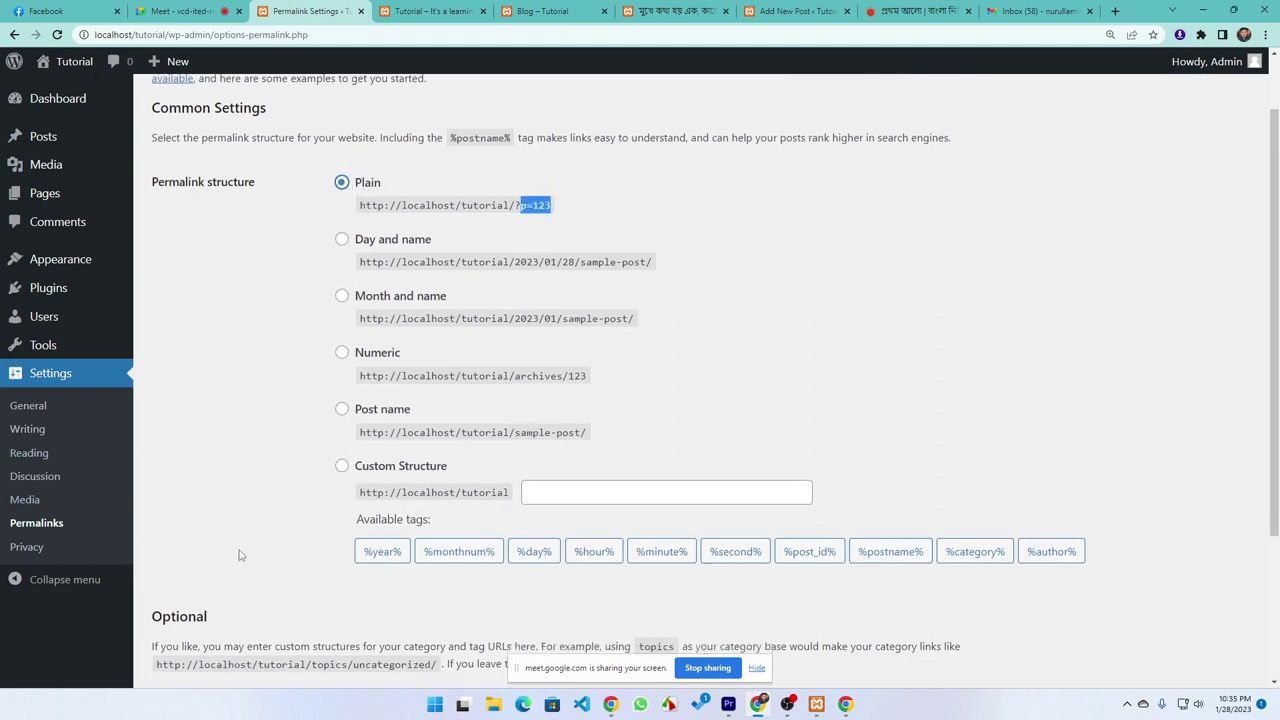
click(168, 604)
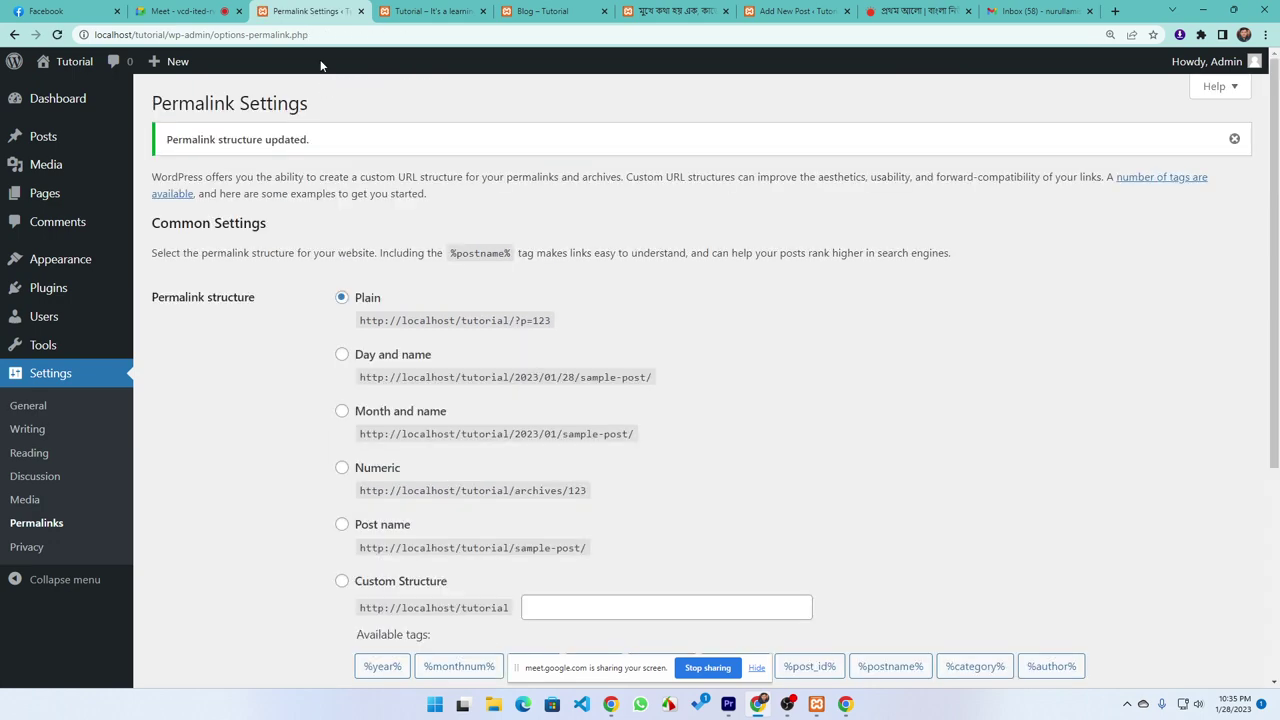
click(425, 11)
click(66, 92)
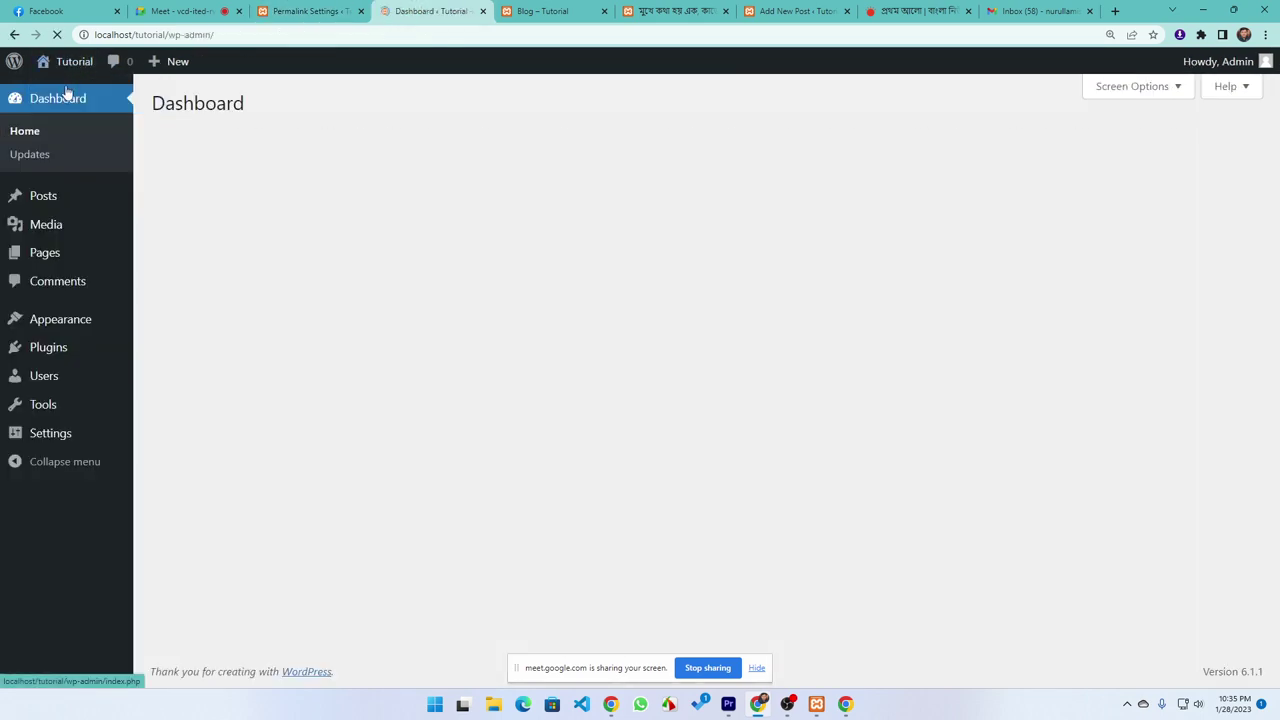
click(45, 194)
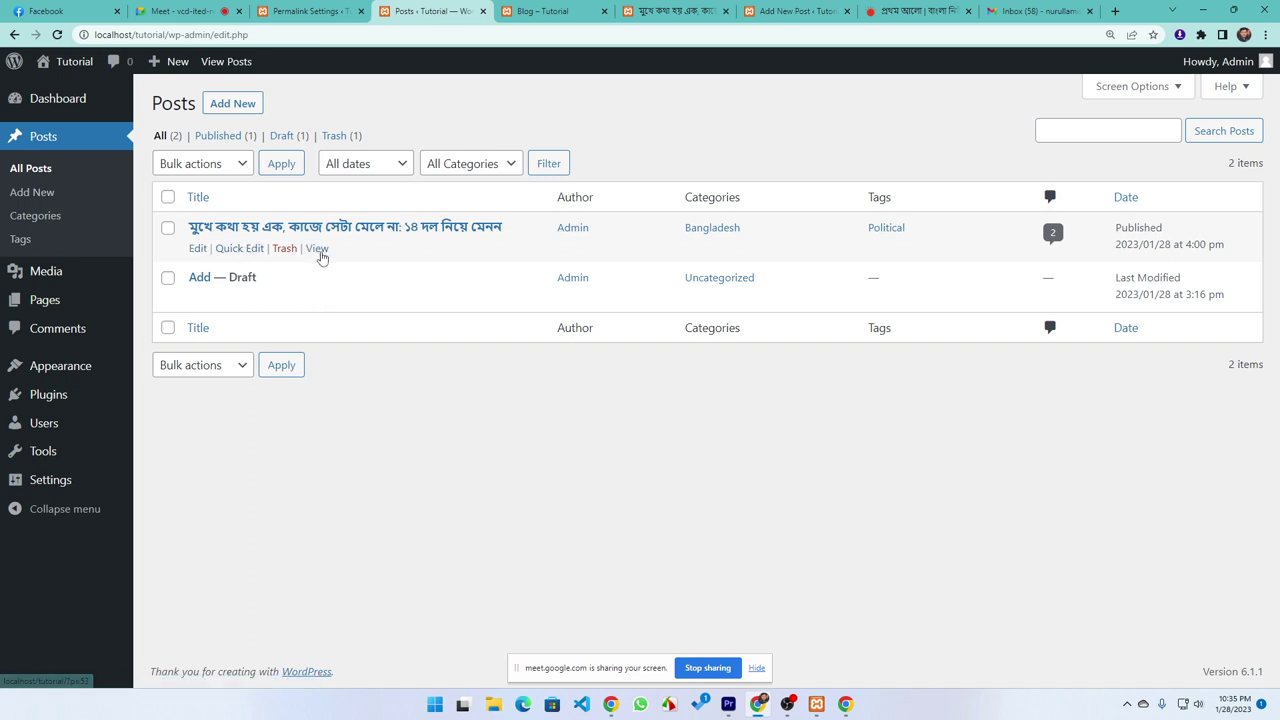
click(317, 249)
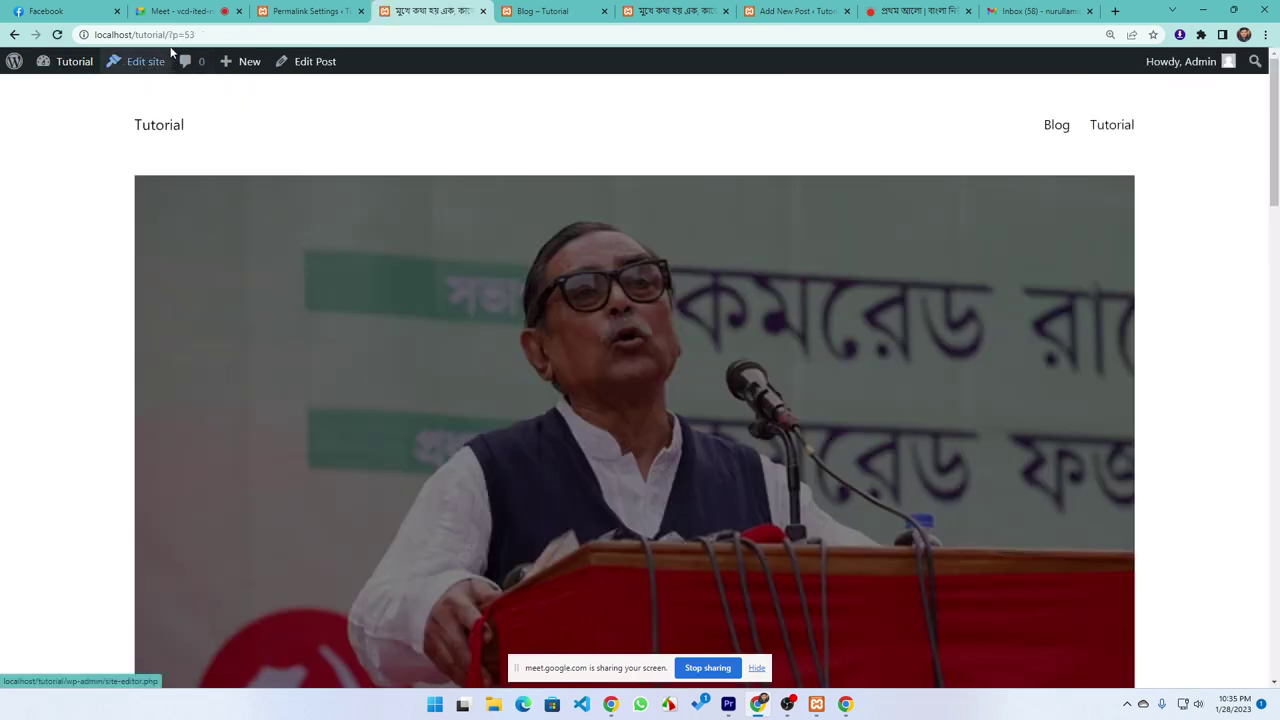
click(172, 34)
drag(172, 34, 200, 35)
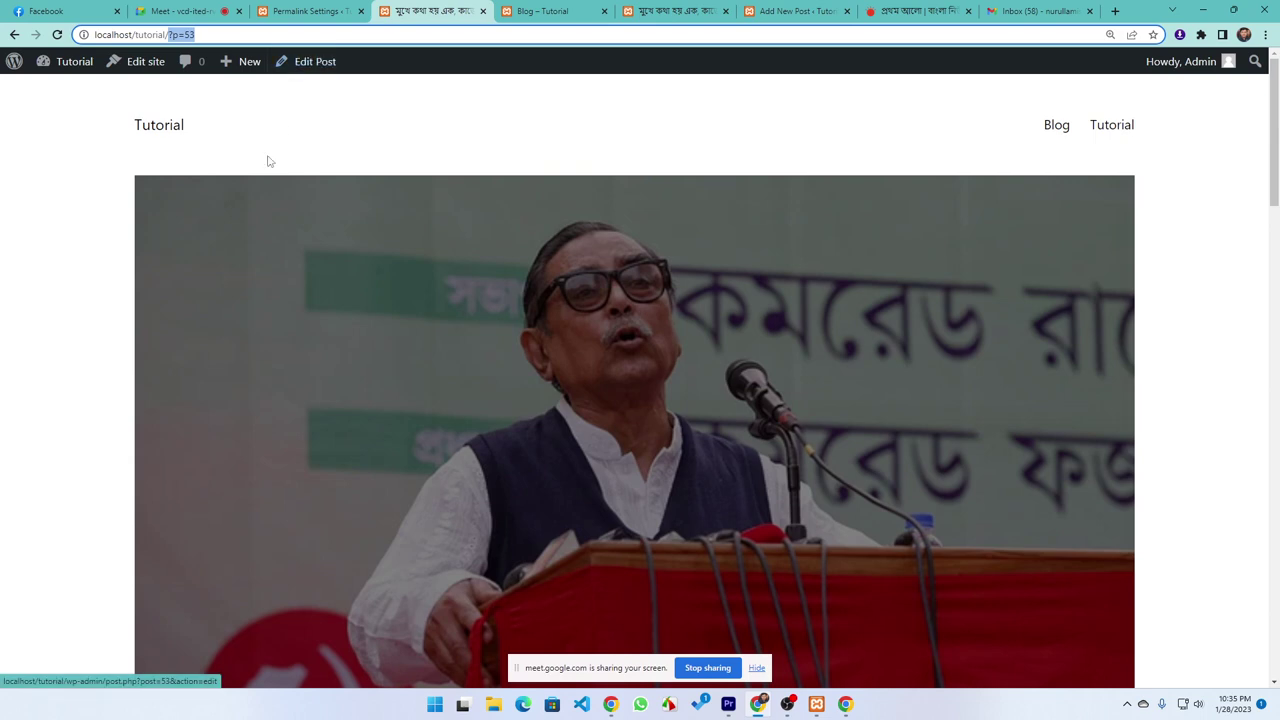
click(74, 229)
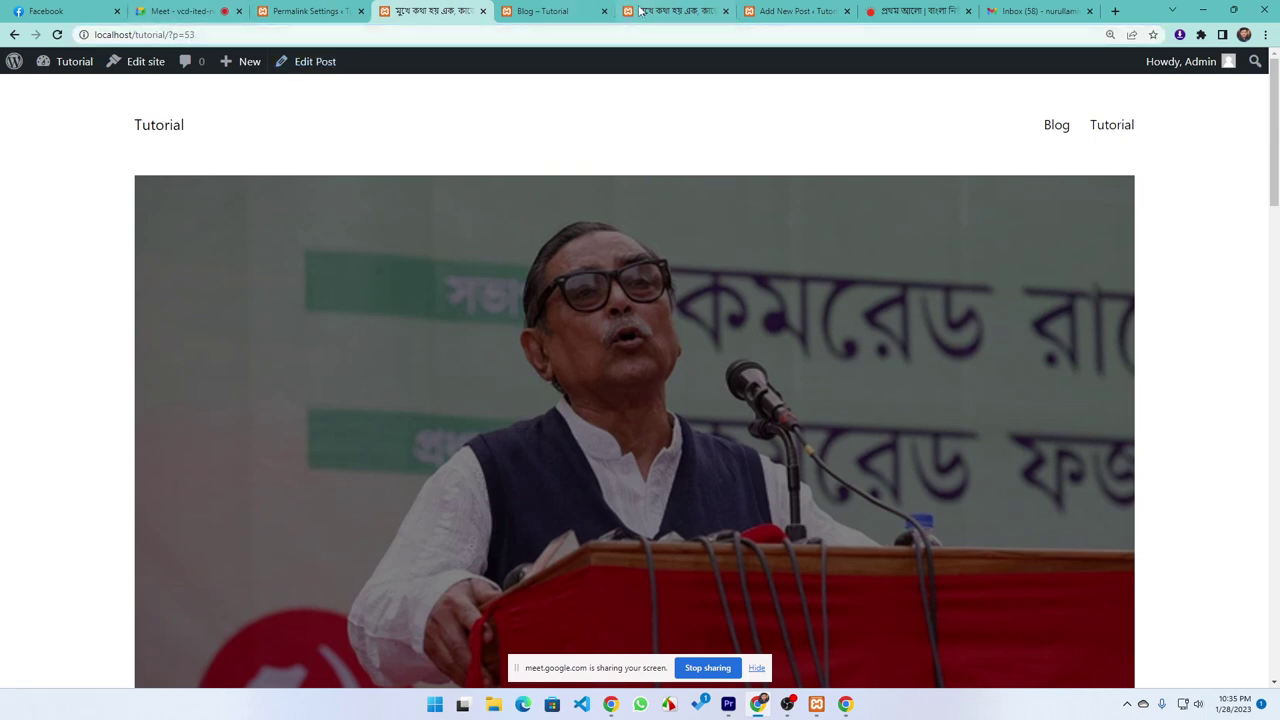
click(660, 11)
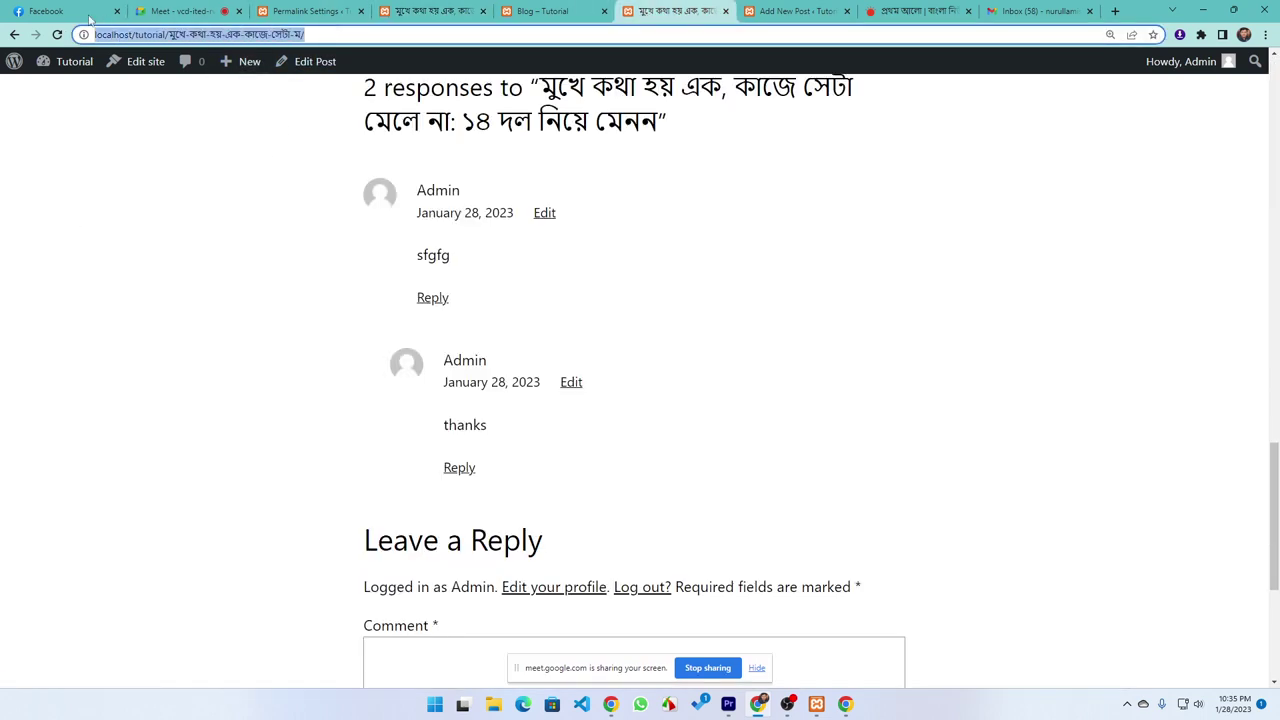
click(440, 11)
click(243, 33)
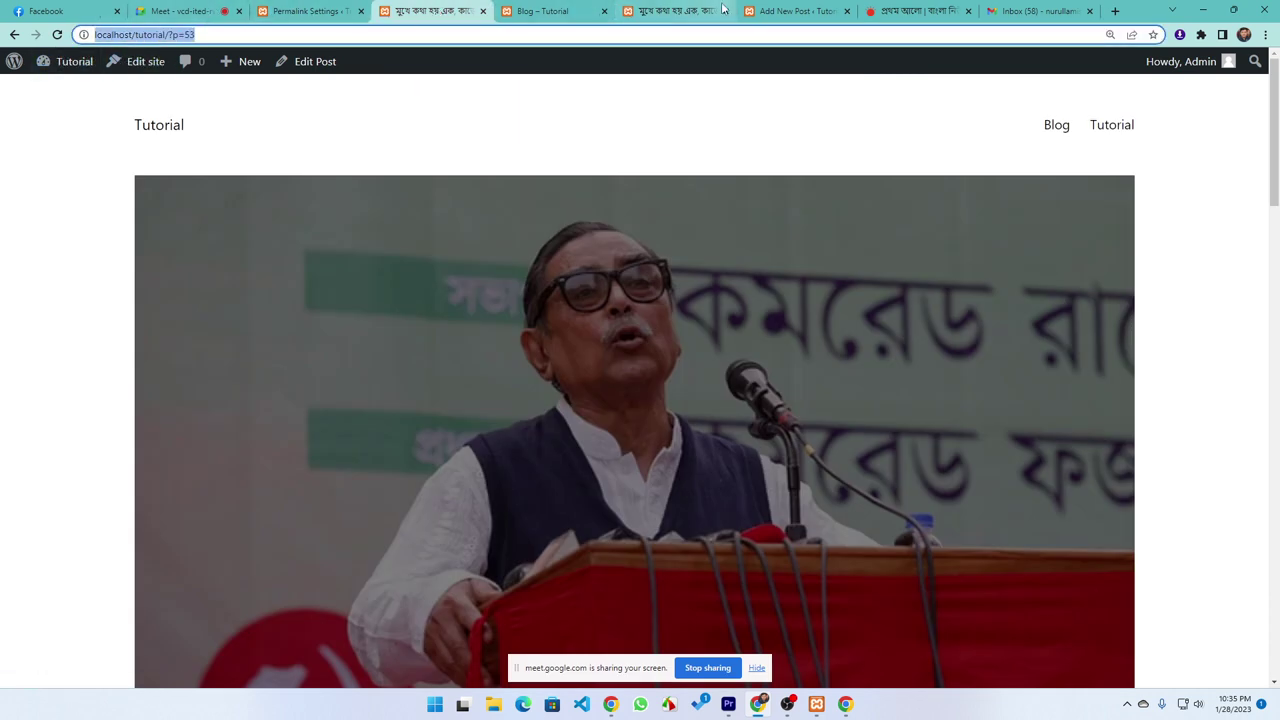
click(305, 11)
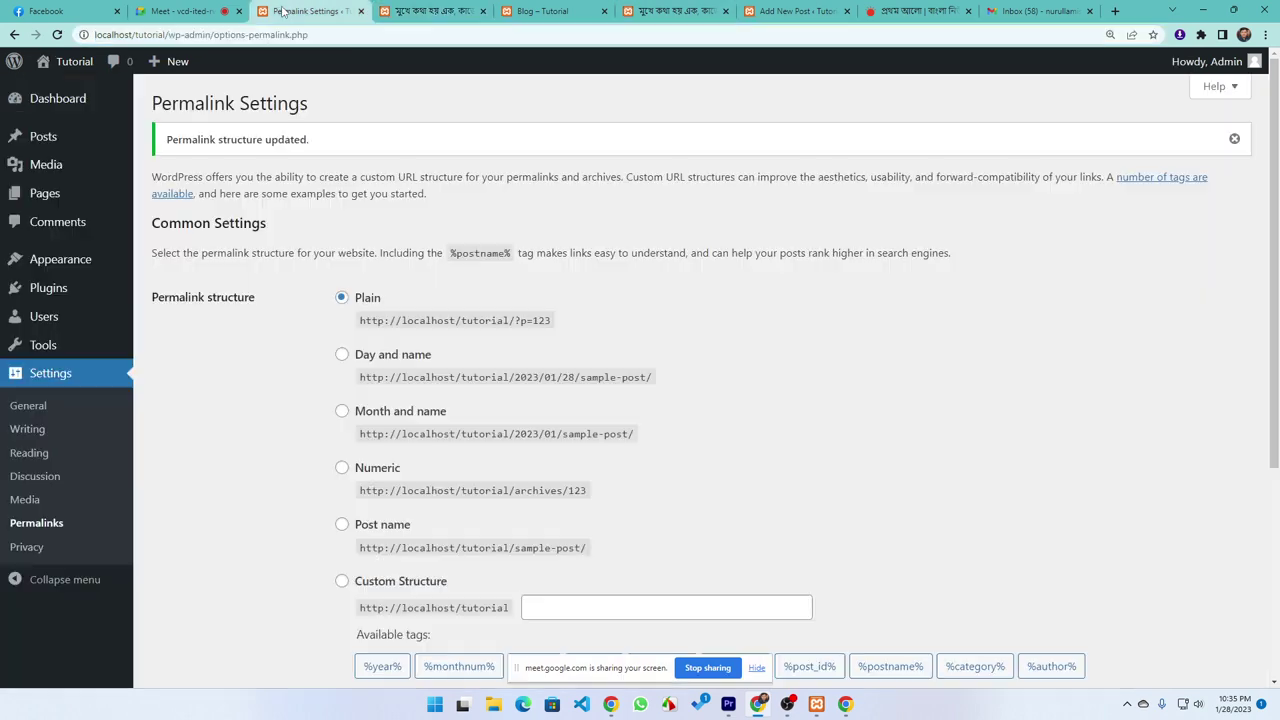
Preview the Day and name, Numeric and Post name permalink formats
click(386, 358)
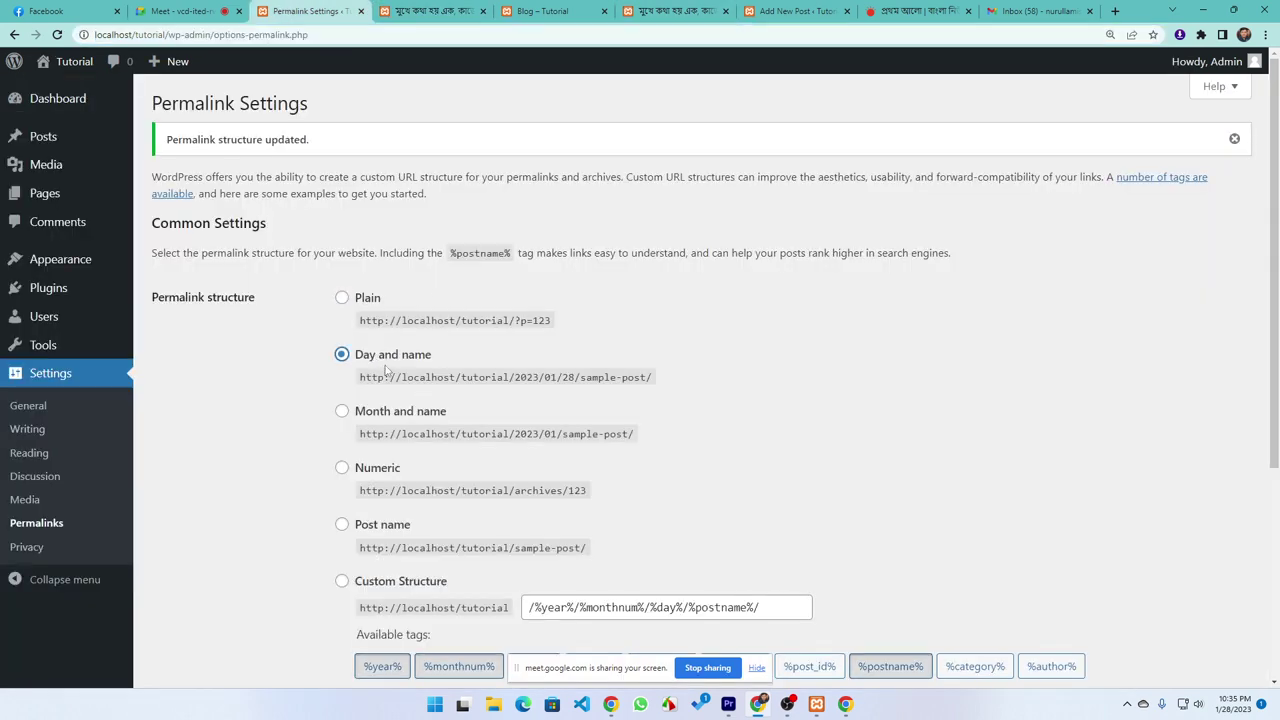
scroll(386, 370, down, 2)
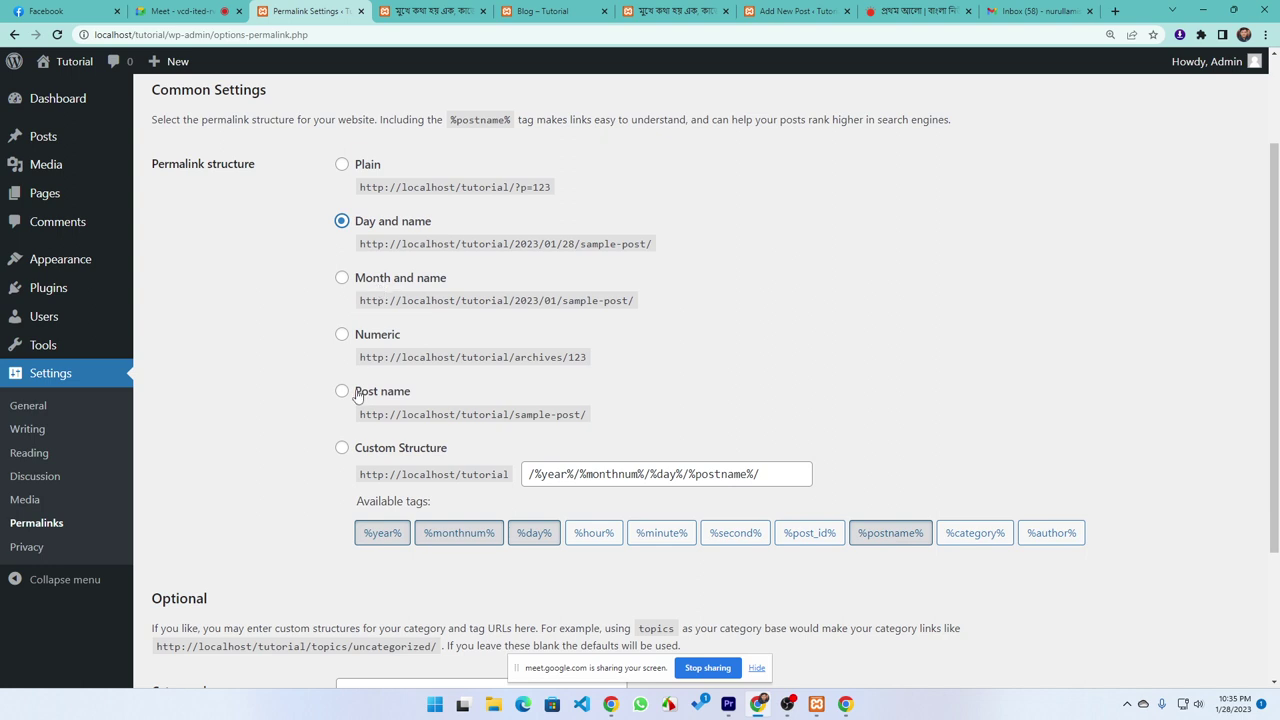
double_click(577, 357)
scroll(224, 390, down, 2)
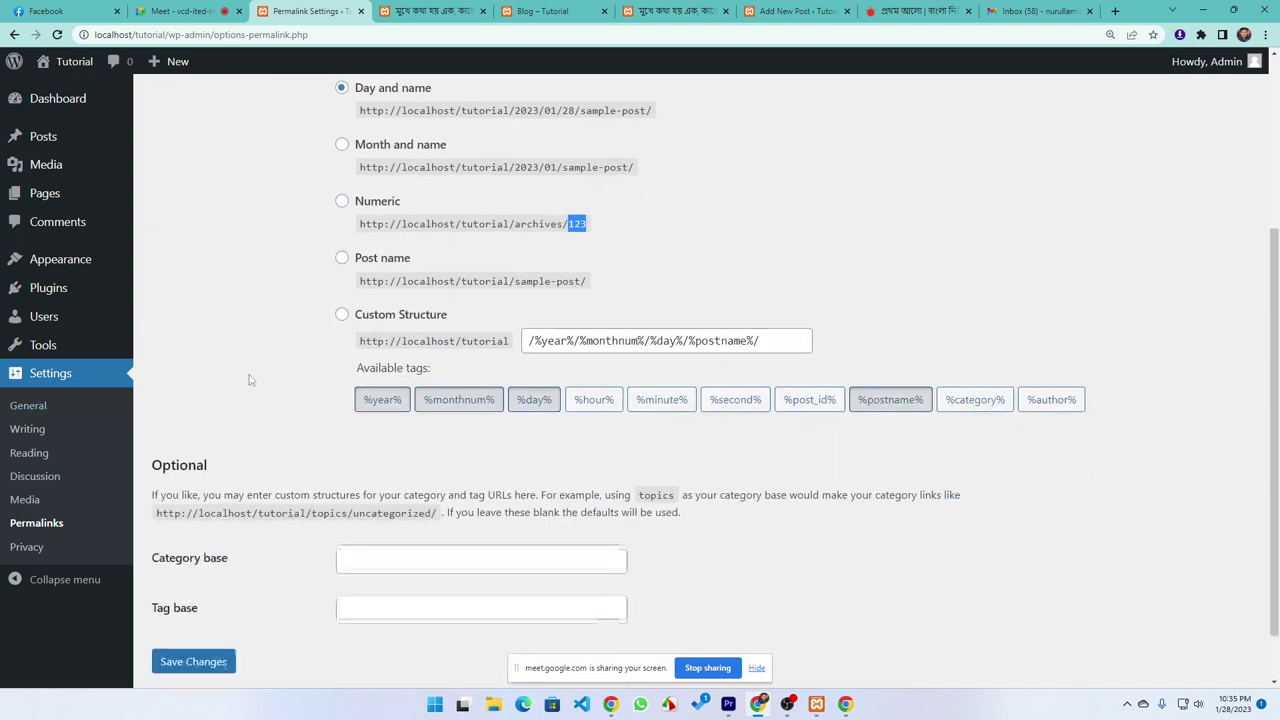
click(343, 258)
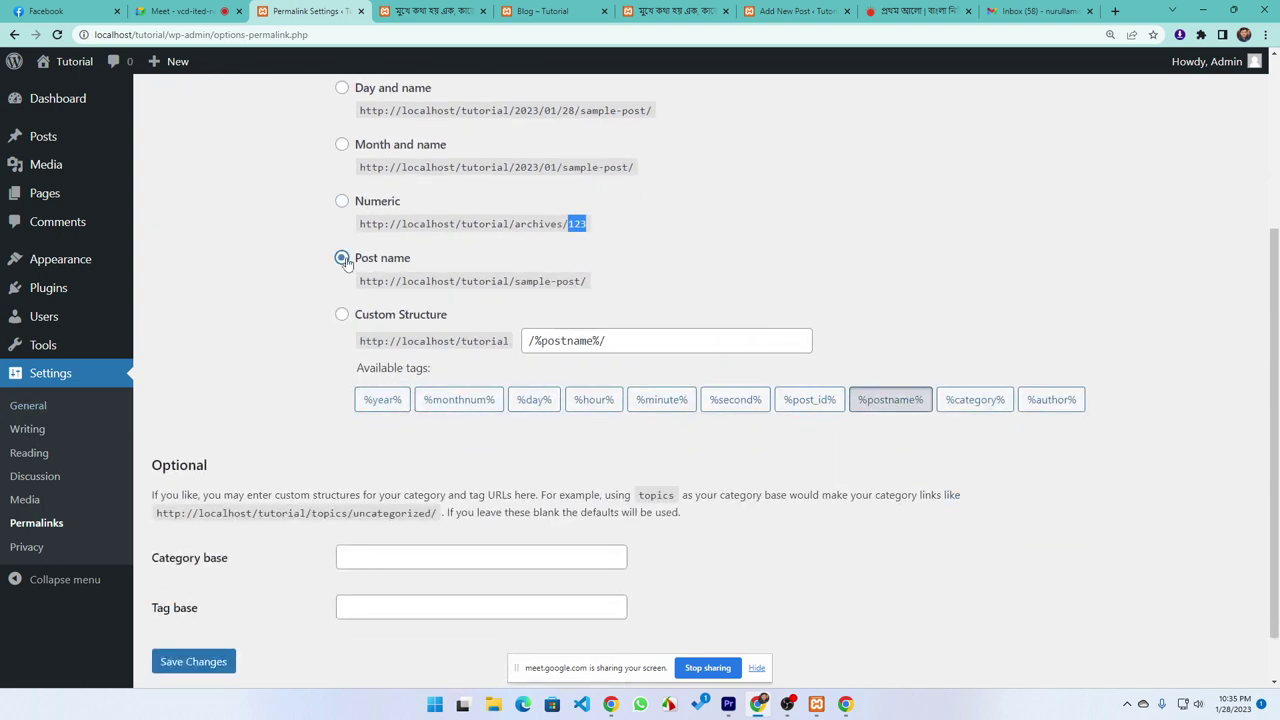
click(347, 319)
Build a trial custom structure from %year%, %monthnum%, %day%, %hour%, %minute%, %second%, %post_id%, %category%, %author%
click(342, 316)
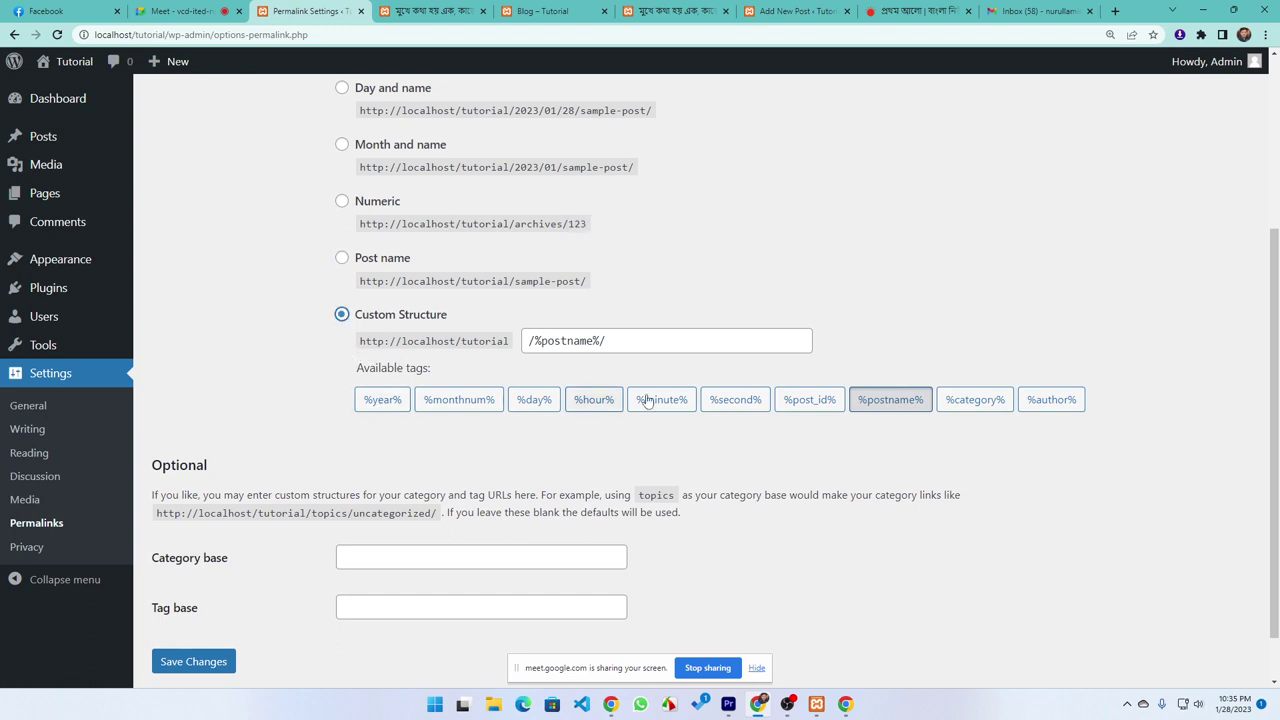
click(378, 404)
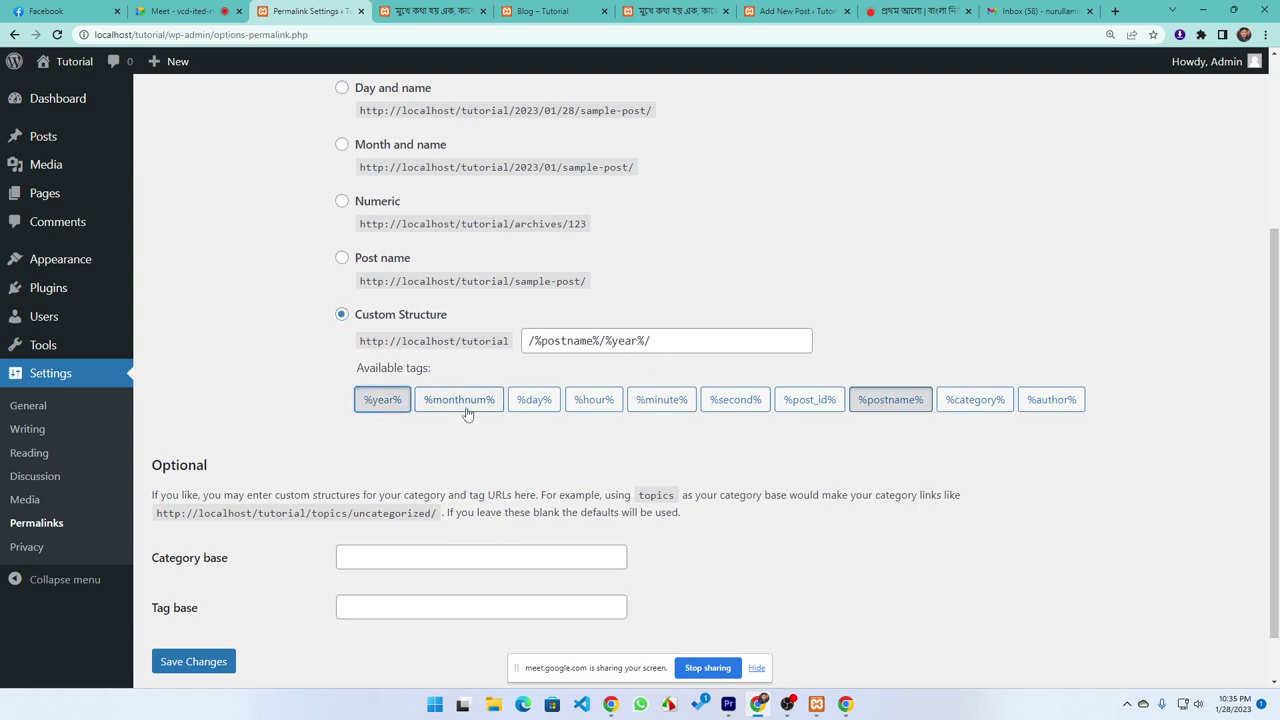
click(458, 400)
click(534, 400)
click(593, 400)
click(672, 400)
click(735, 400)
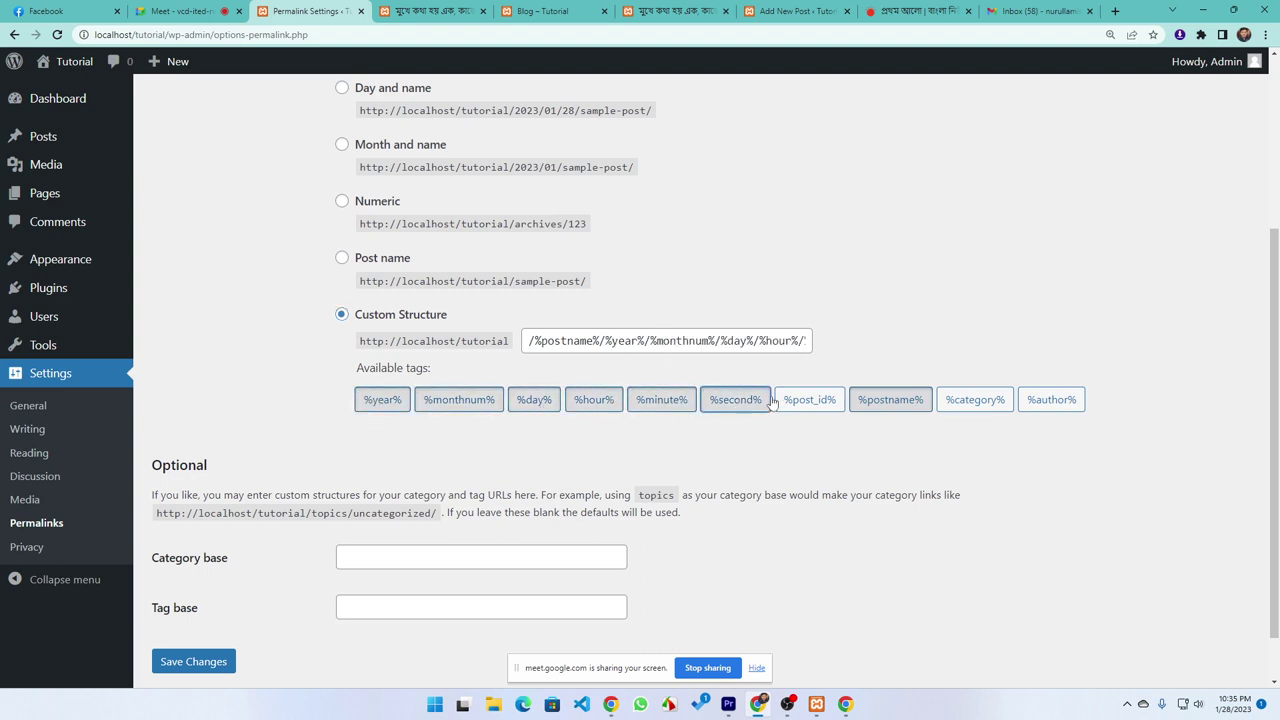
click(809, 400)
click(975, 400)
click(1055, 400)
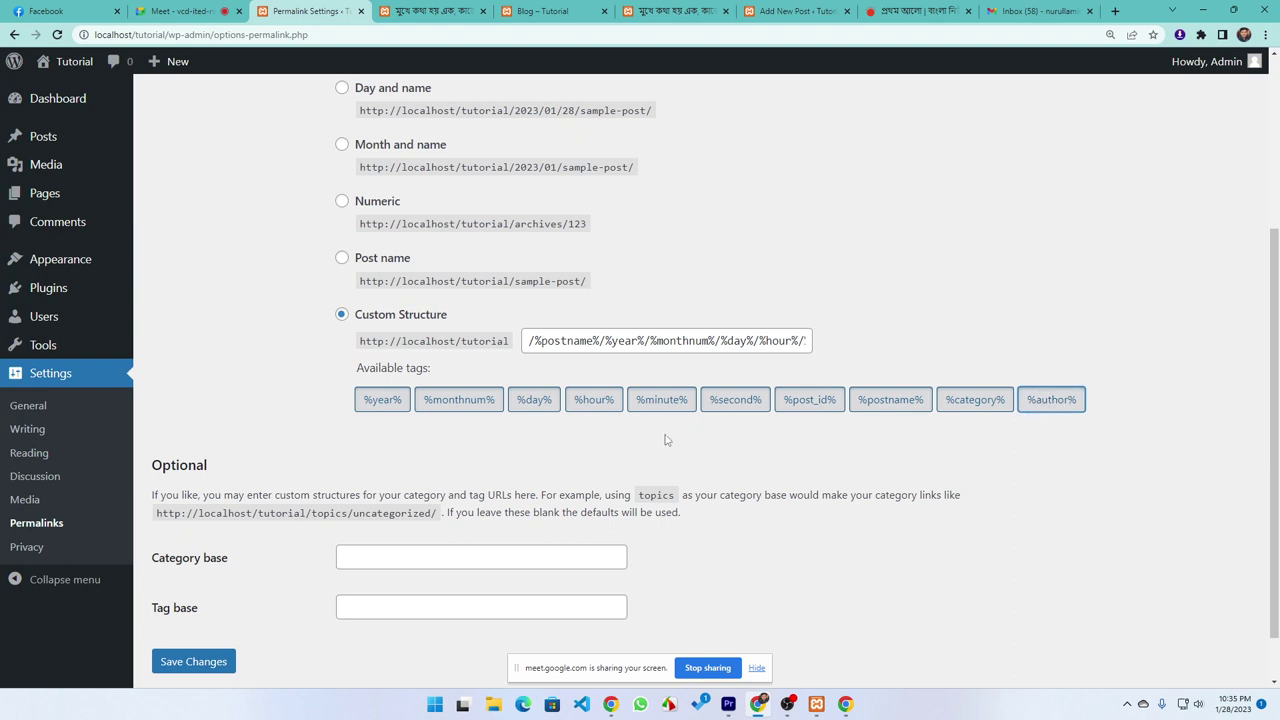
Discard the custom structure, reselect Post name and save the permalink settings
click(341, 258)
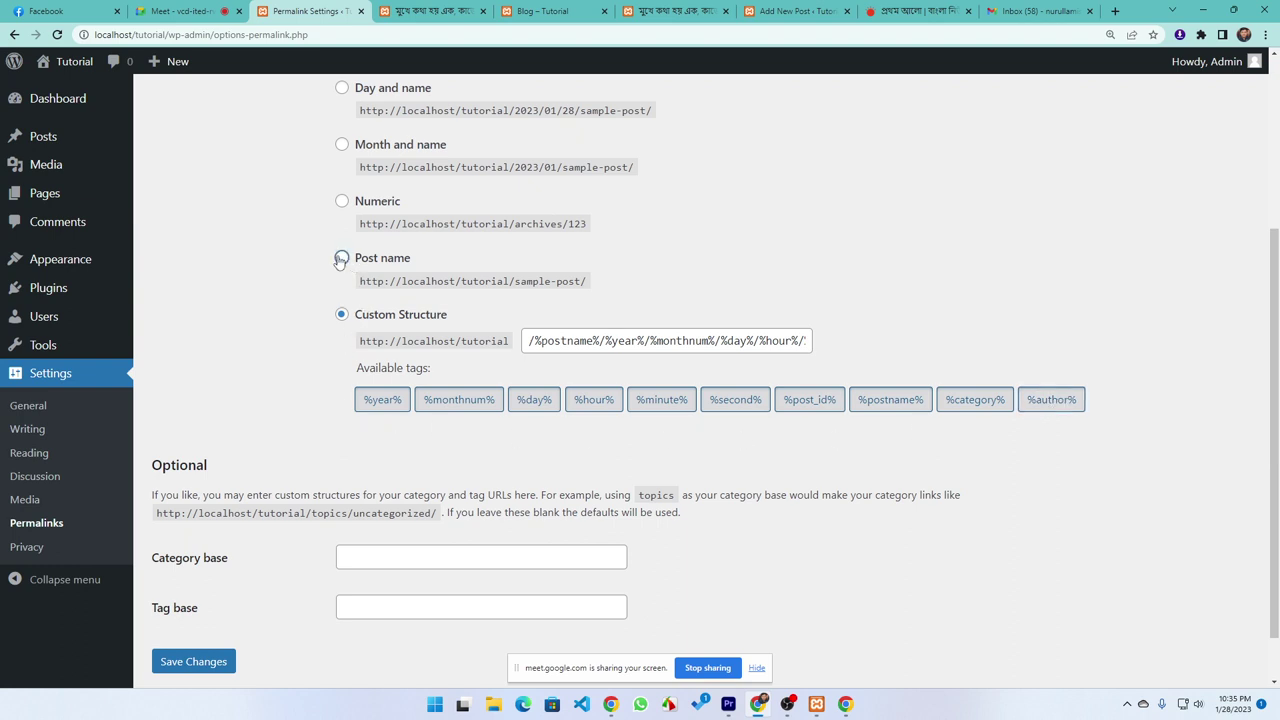
scroll(240, 530, down, 1)
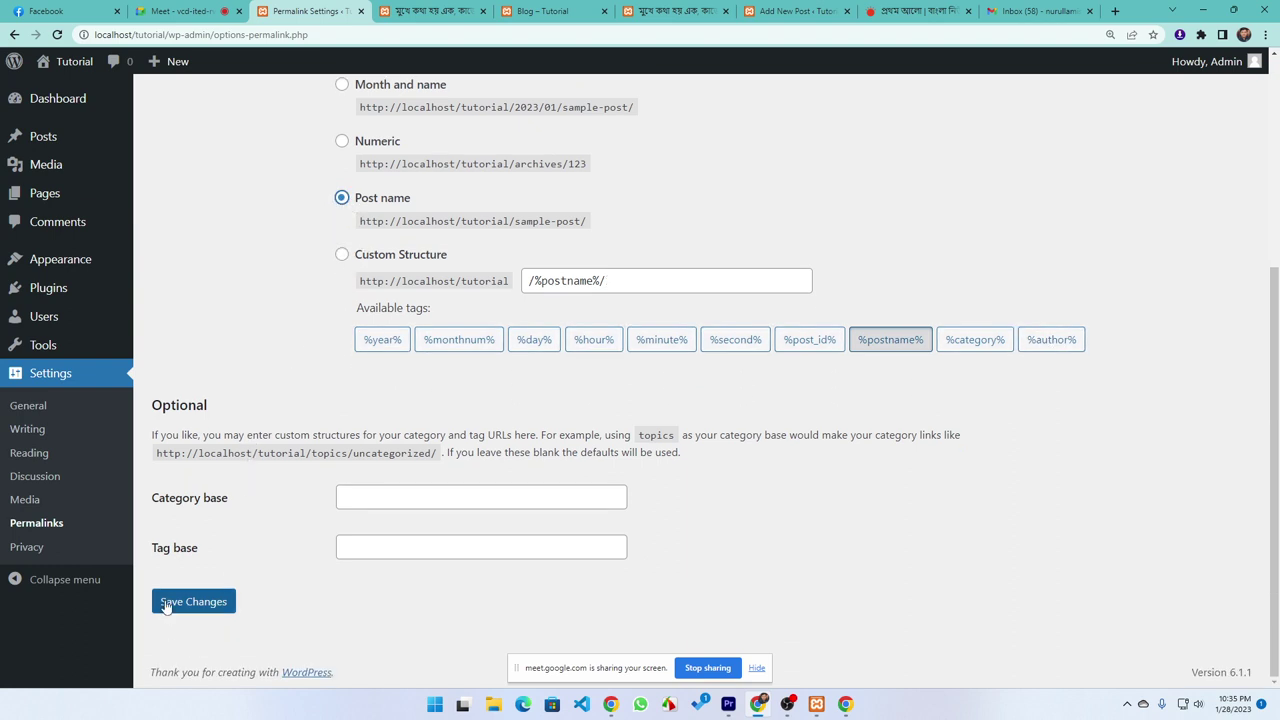
click(166, 605)
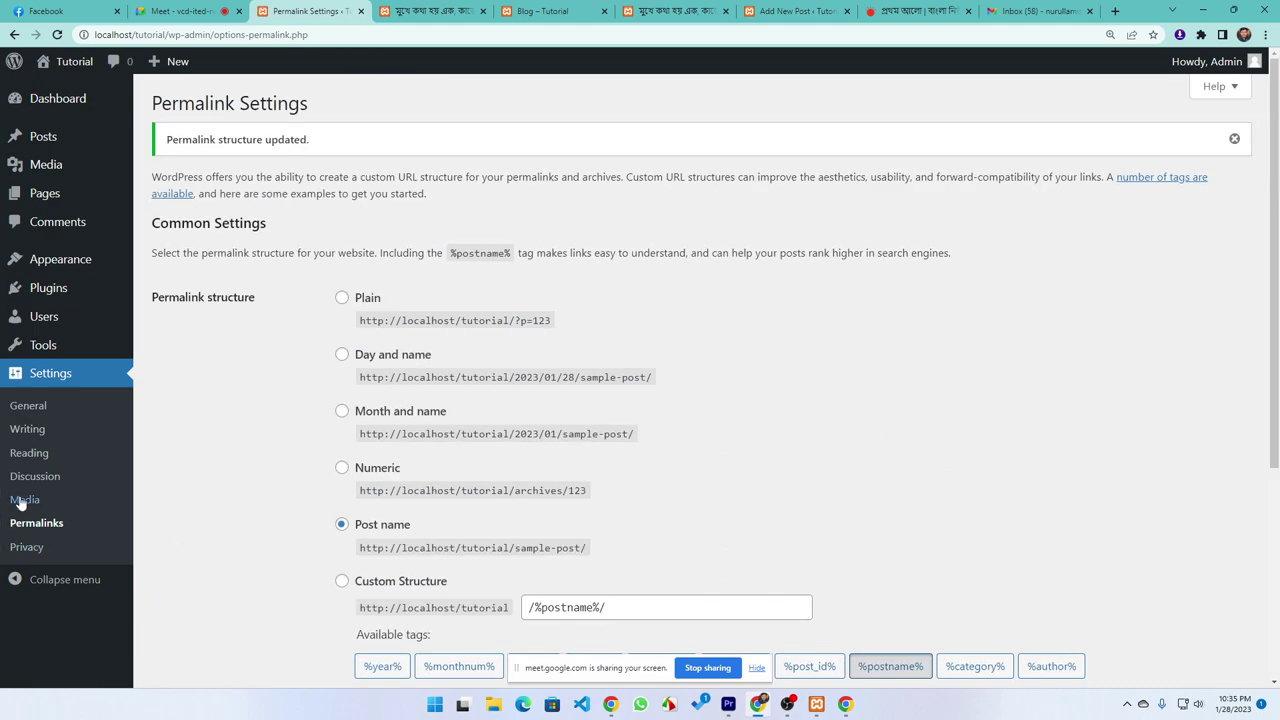
Open Settings > Privacy, which warns that the Privacy Policy page is in the Trash
click(25, 550)
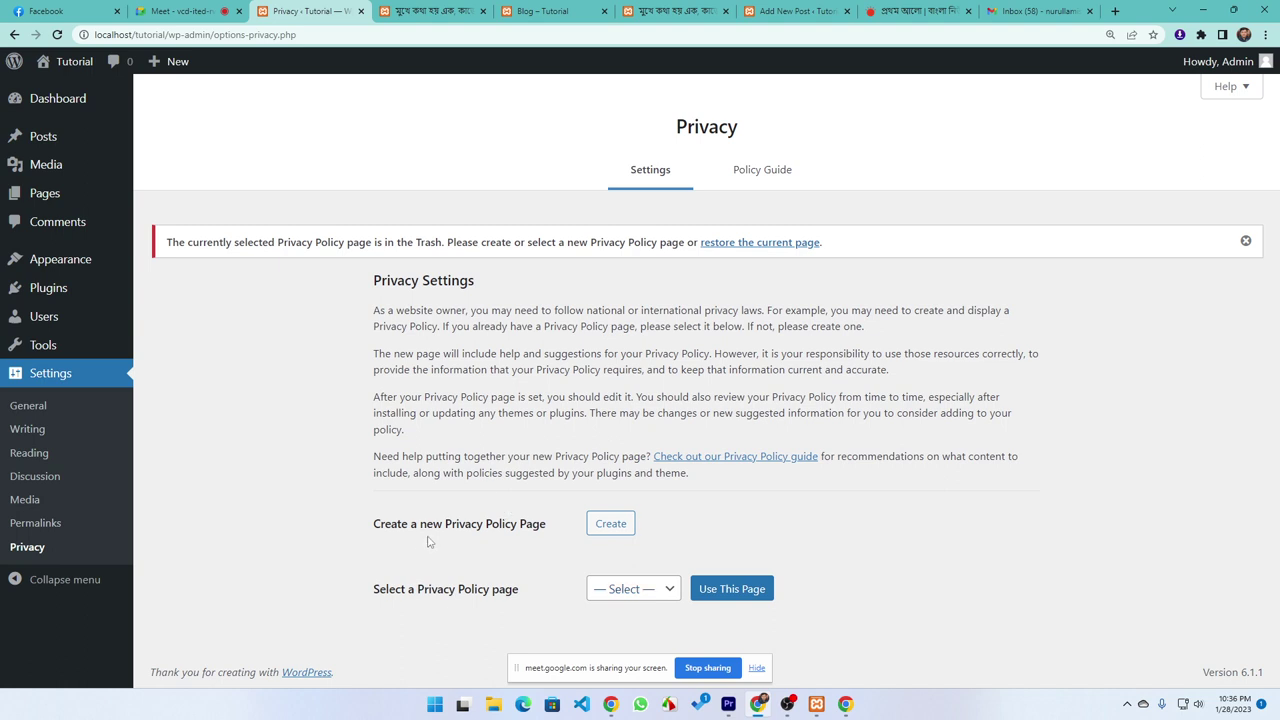
Create a Privacy Policy page from the template and review its Media and Cookies sections
click(603, 534)
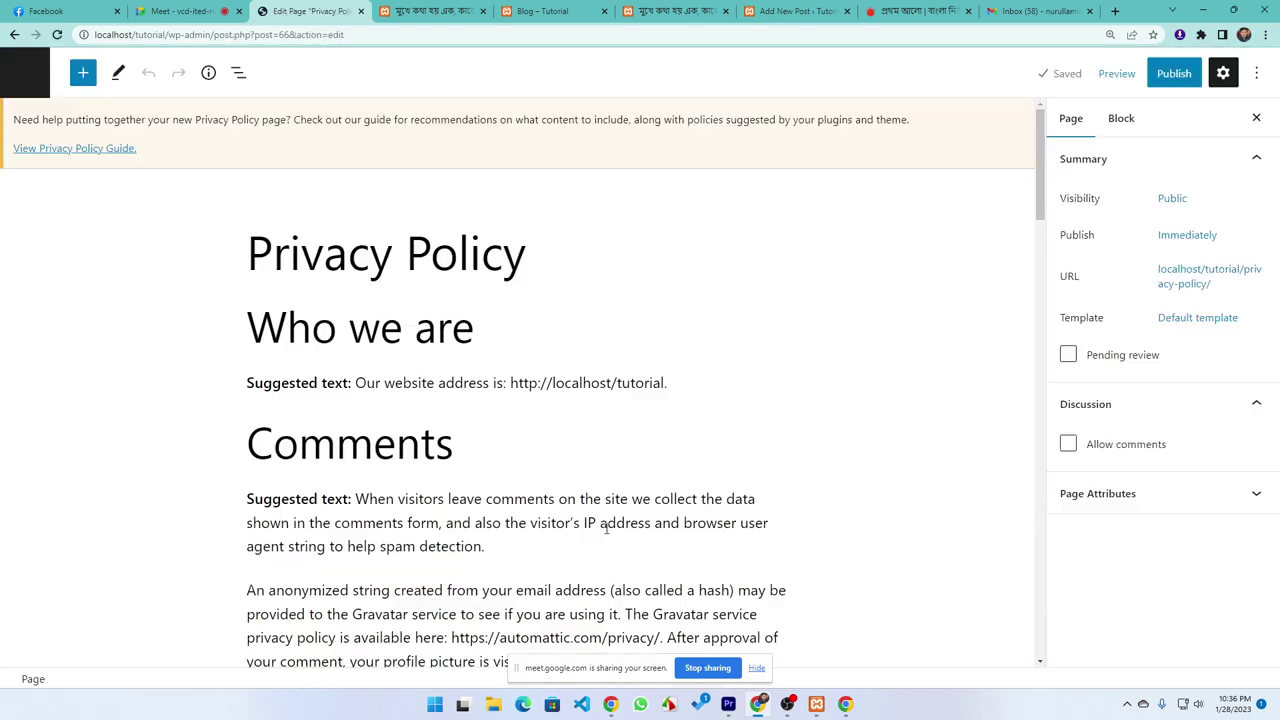
scroll(258, 390, down, 3)
scroll(258, 390, down, 4)
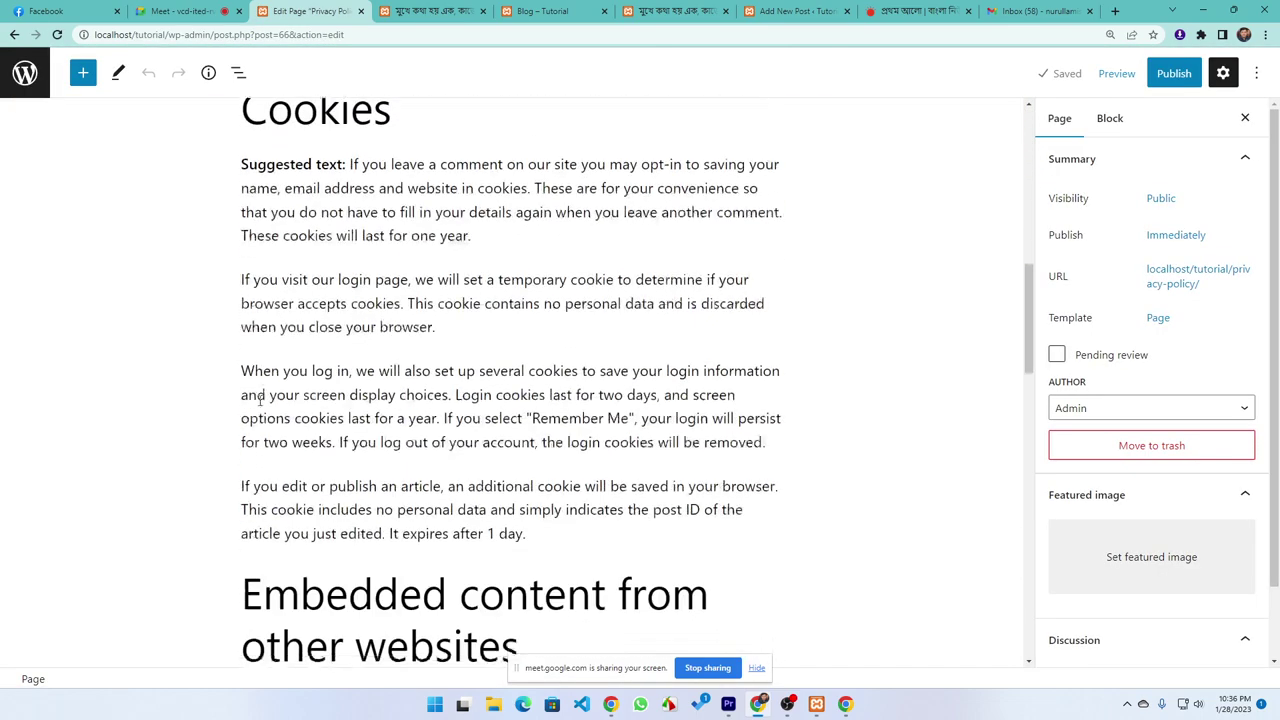
scroll(383, 374, up, 4)
double_click(252, 352)
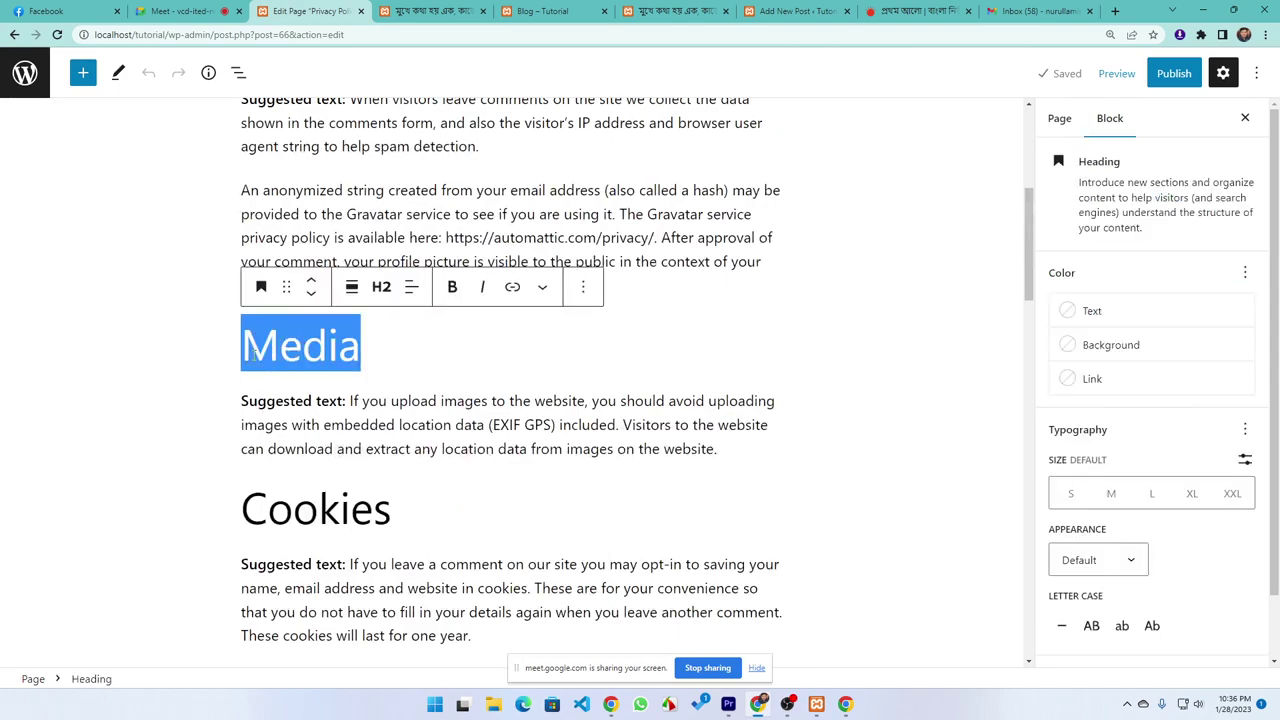
double_click(411, 498)
scroll(180, 514, down, 5)
scroll(183, 517, down, 2)
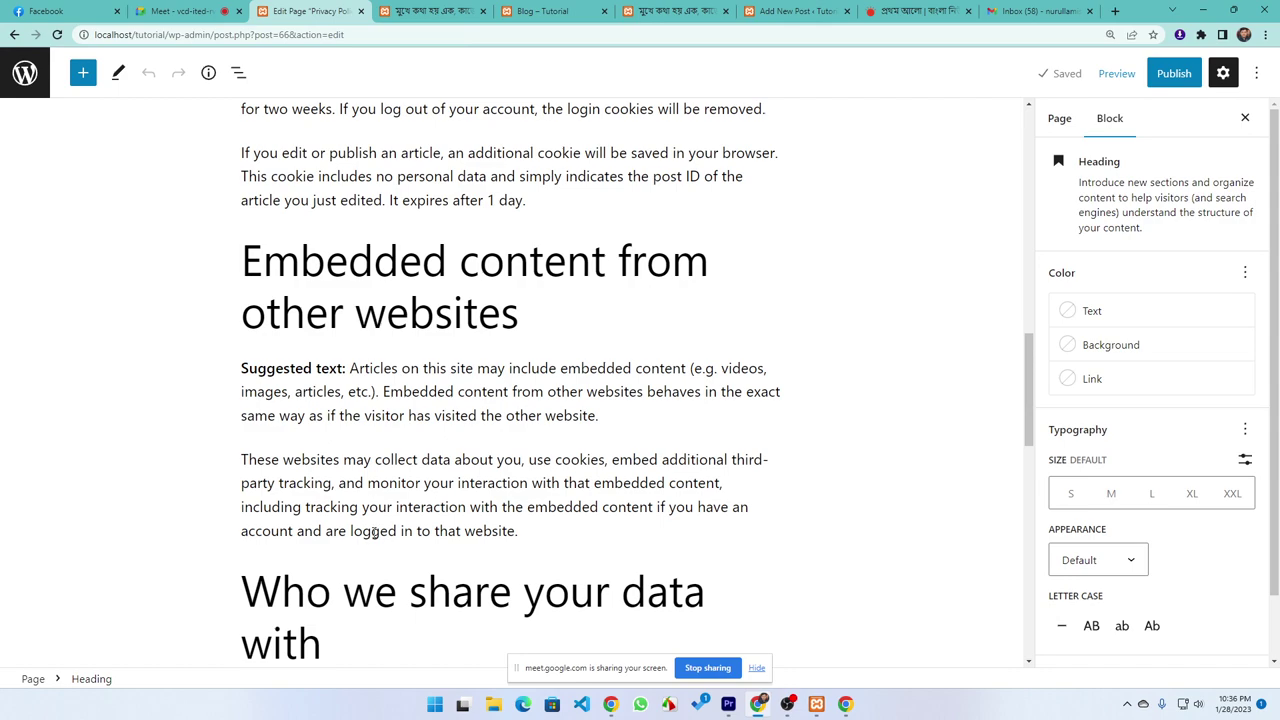
scroll(592, 640, down, 8)
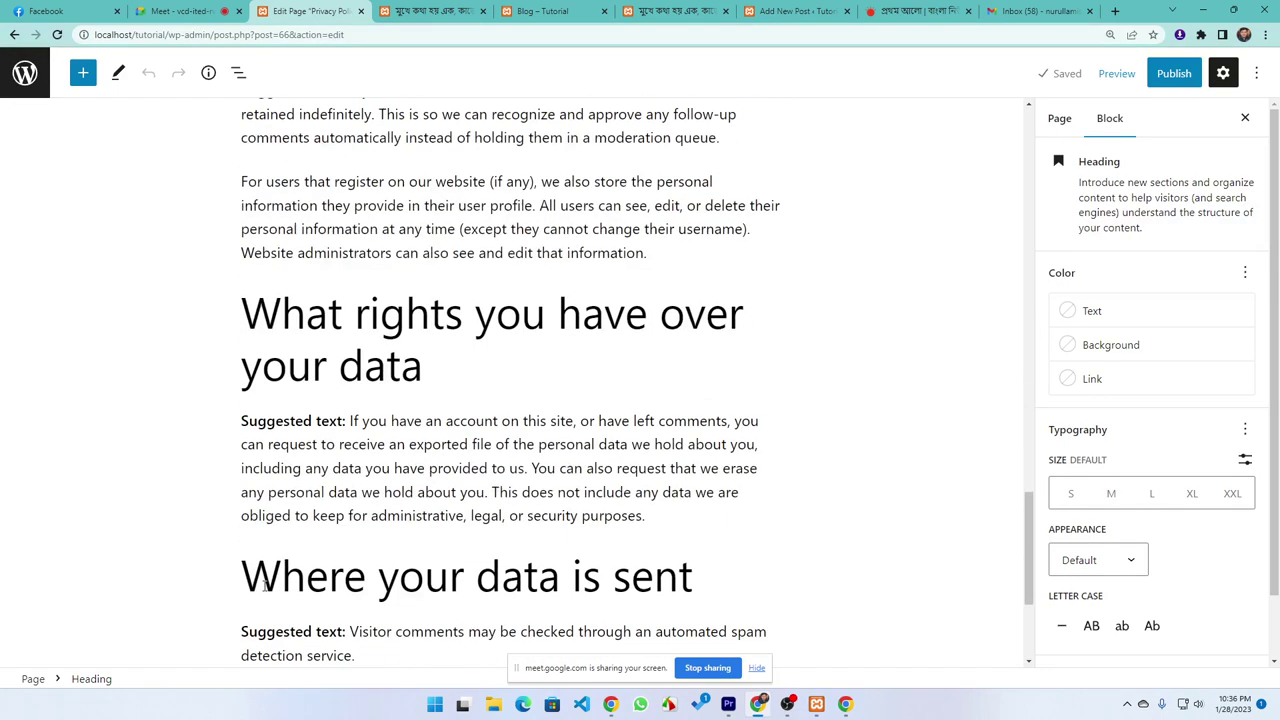
scroll(266, 572, down, 3)
scroll(236, 596, up, 8)
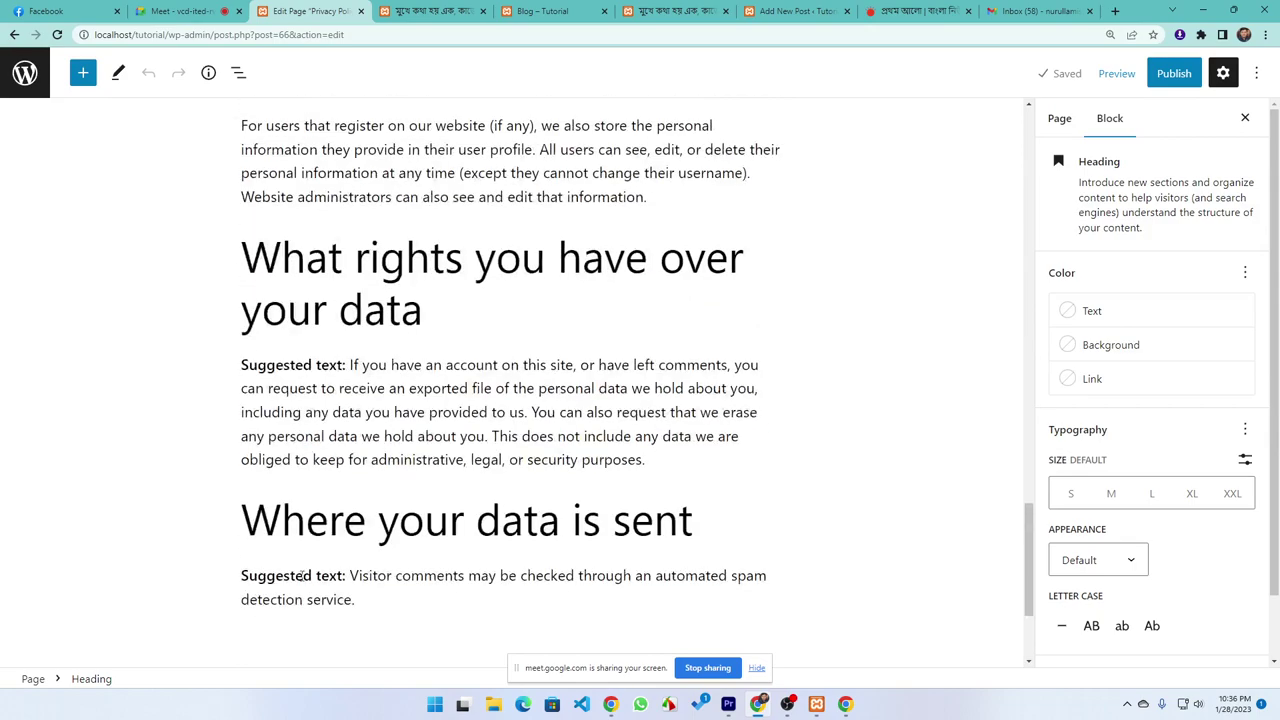
scroll(323, 571, up, 7)
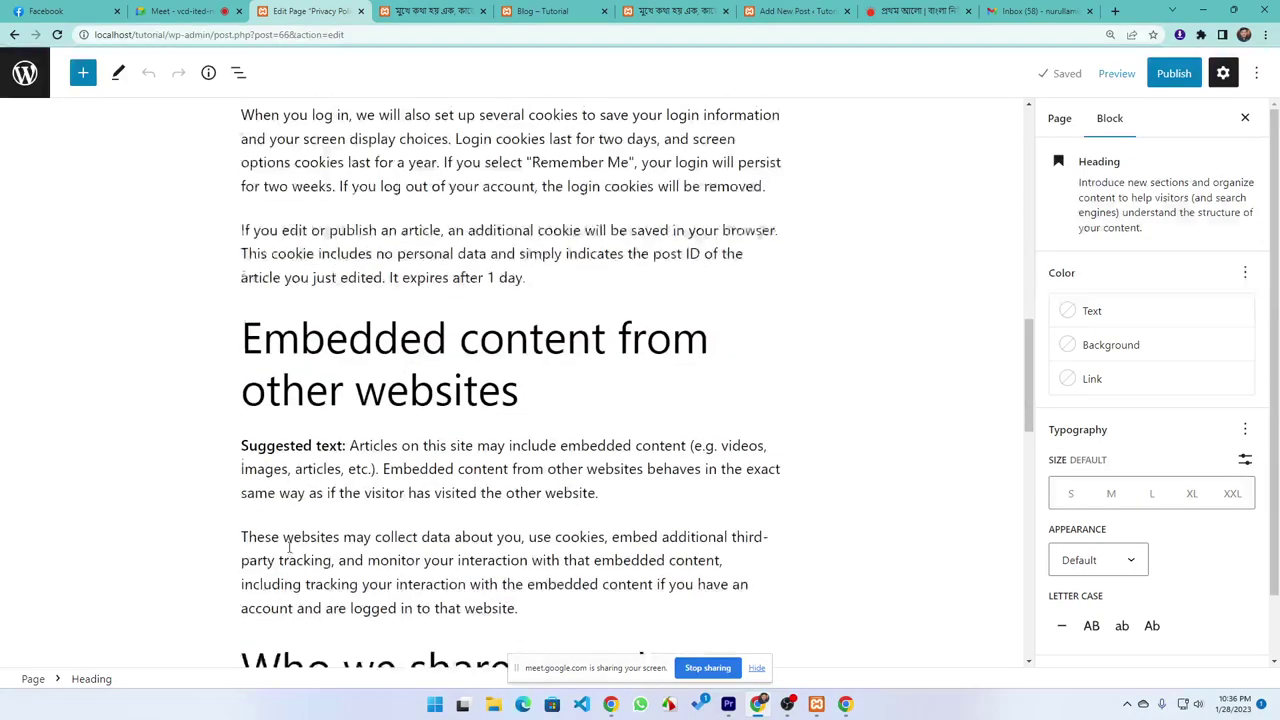
Publish the Privacy Policy page and go back to the Privacy settings
click(1174, 73)
click(1110, 78)
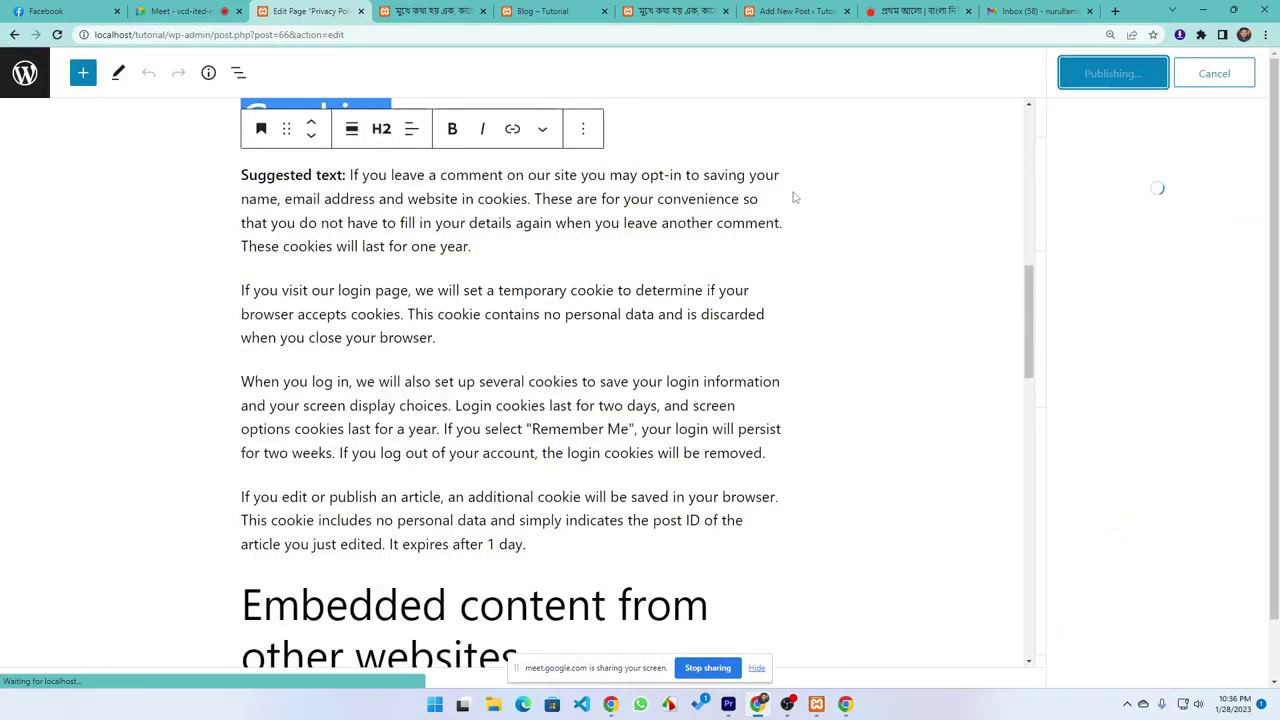
click(14, 34)
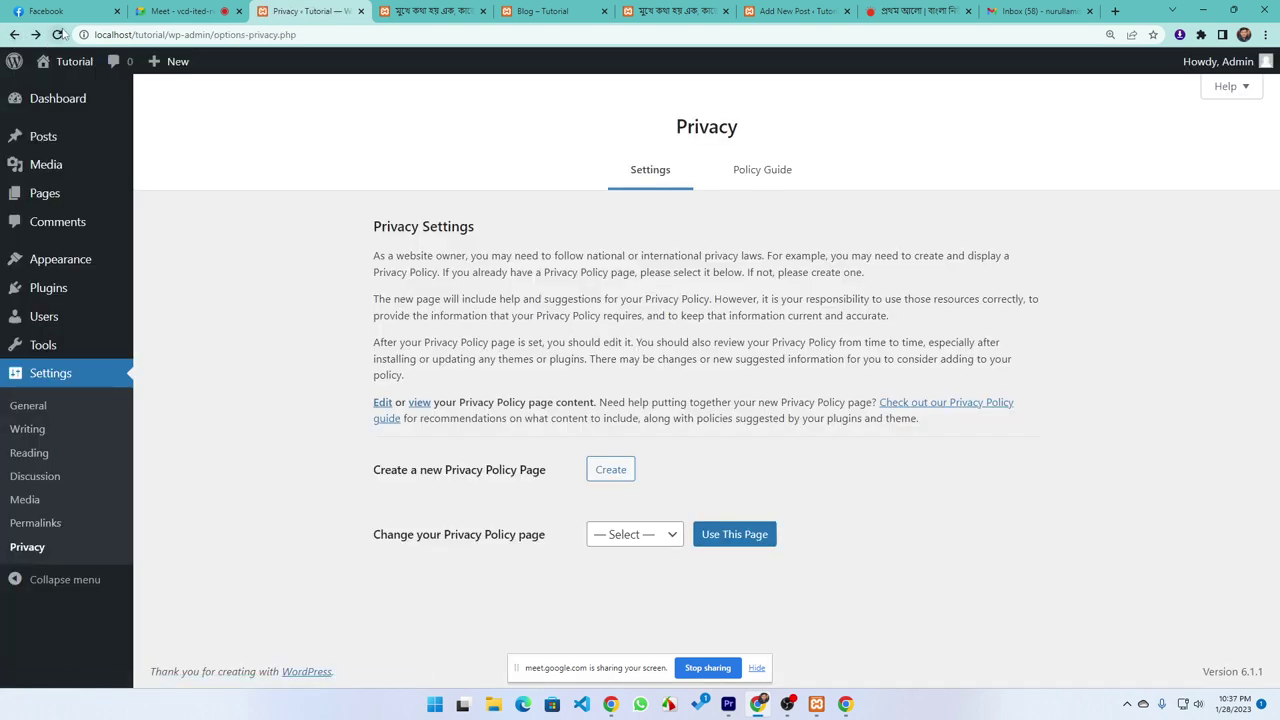
Keep Privacy Policy as the selected policy page and view the Policy Guide
click(627, 541)
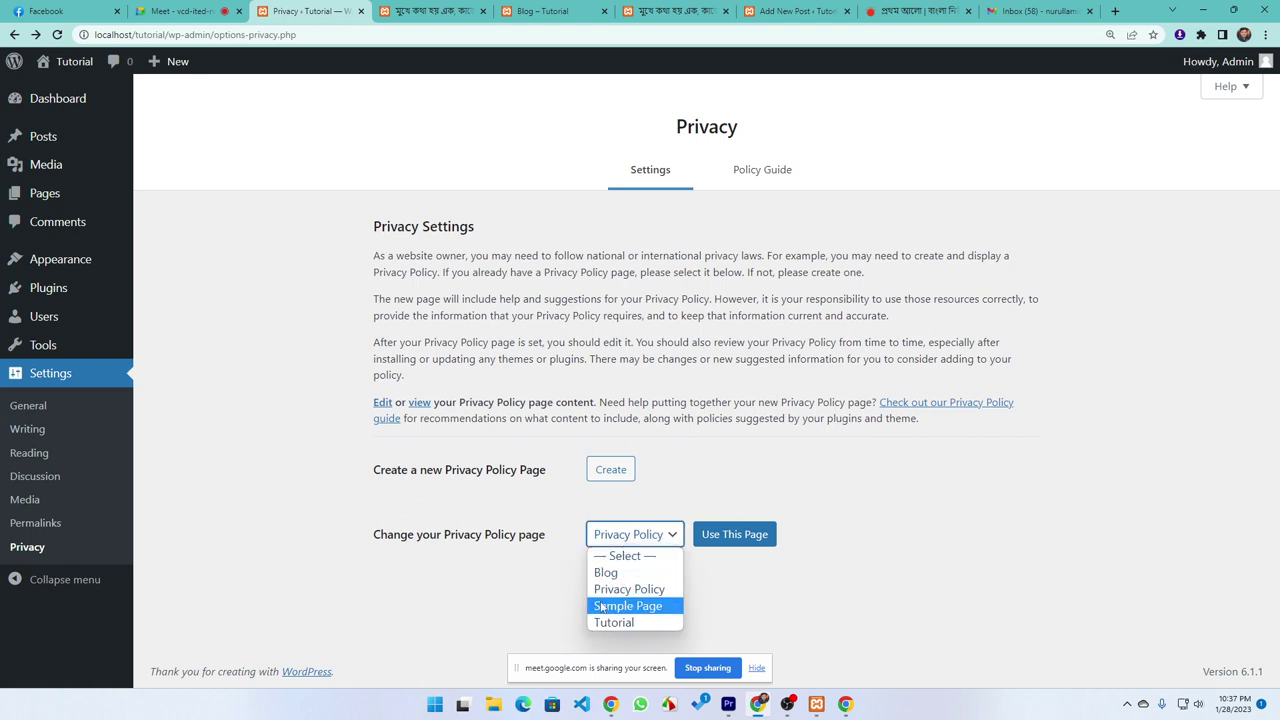
click(751, 580)
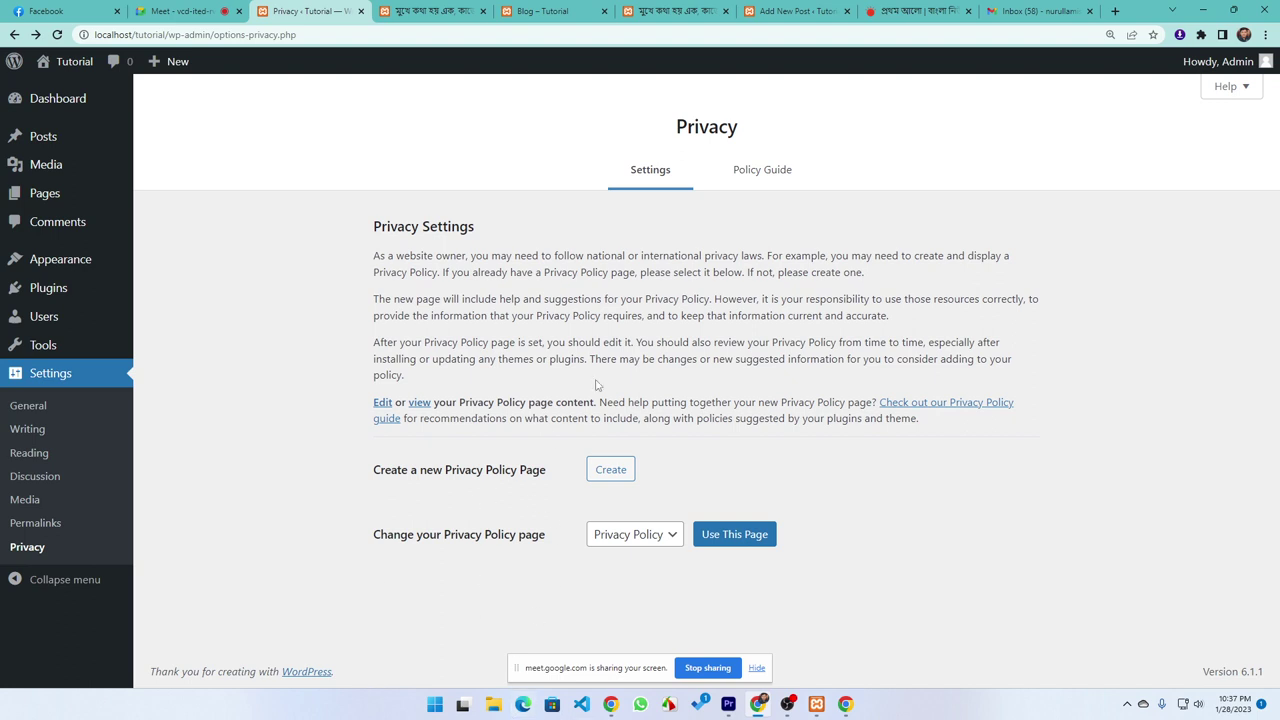
click(767, 180)
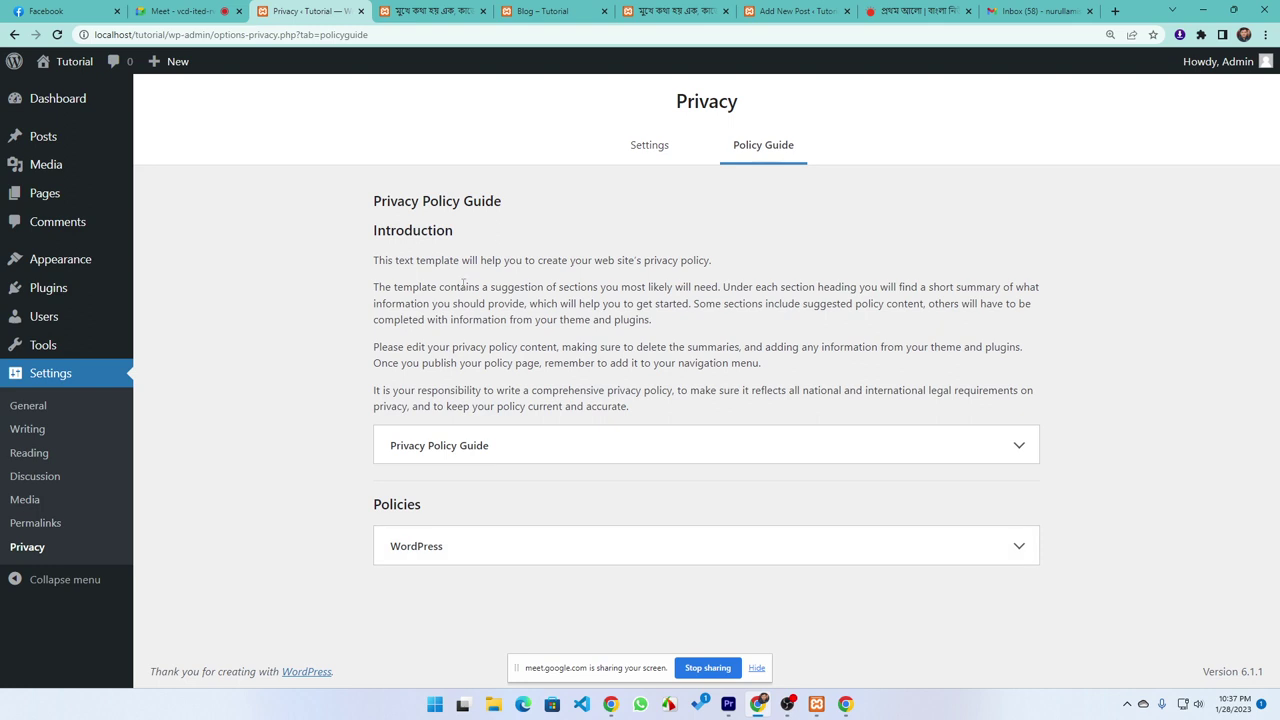
drag(640, 414, 346, 218)
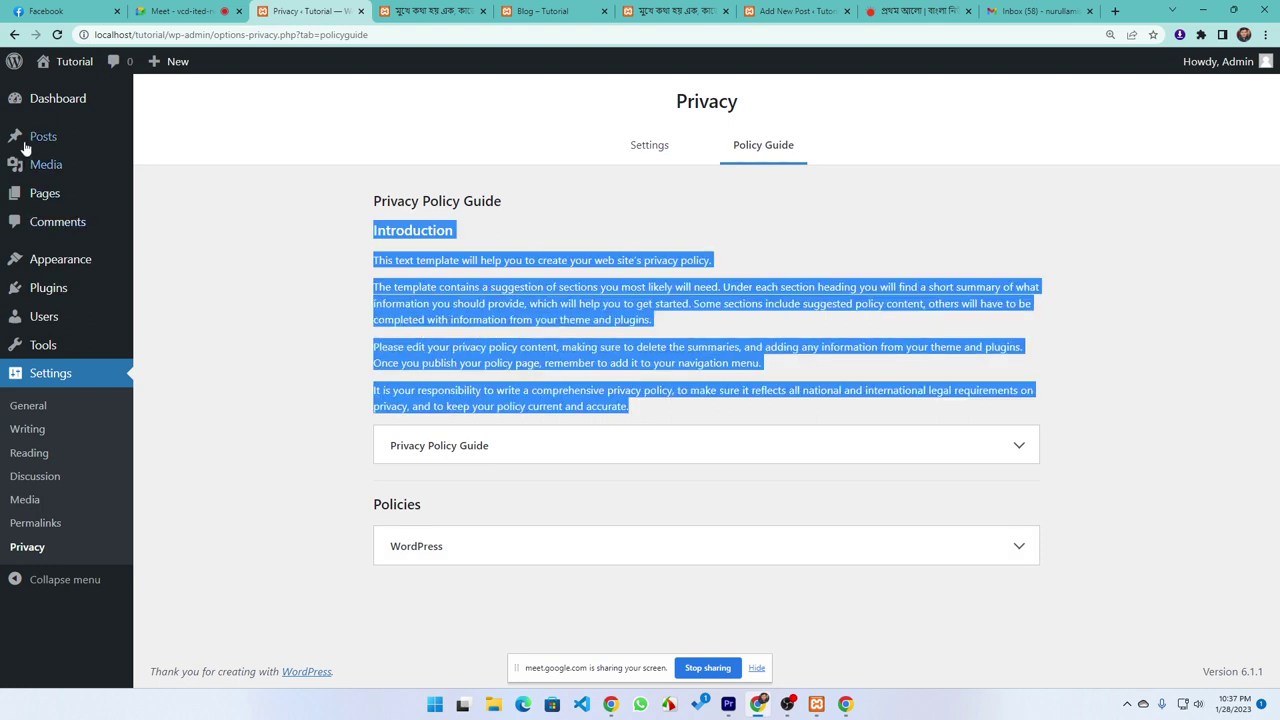
click(247, 341)
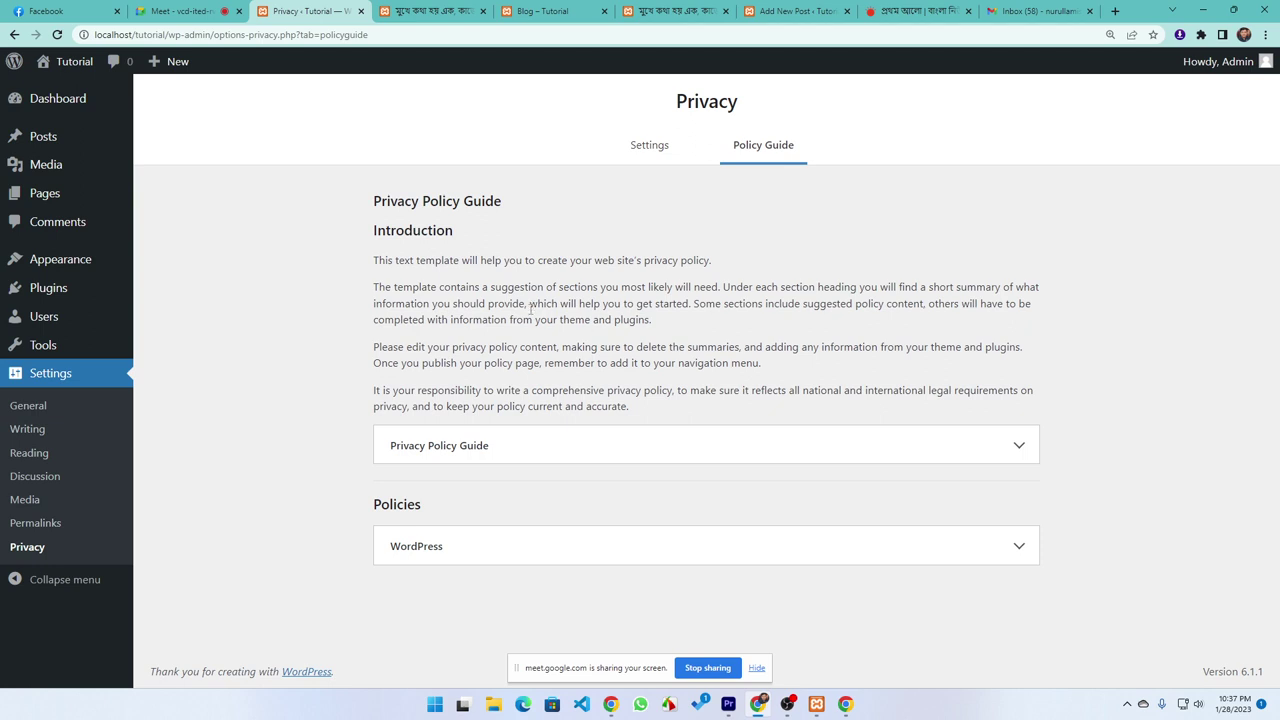
click(52, 104)
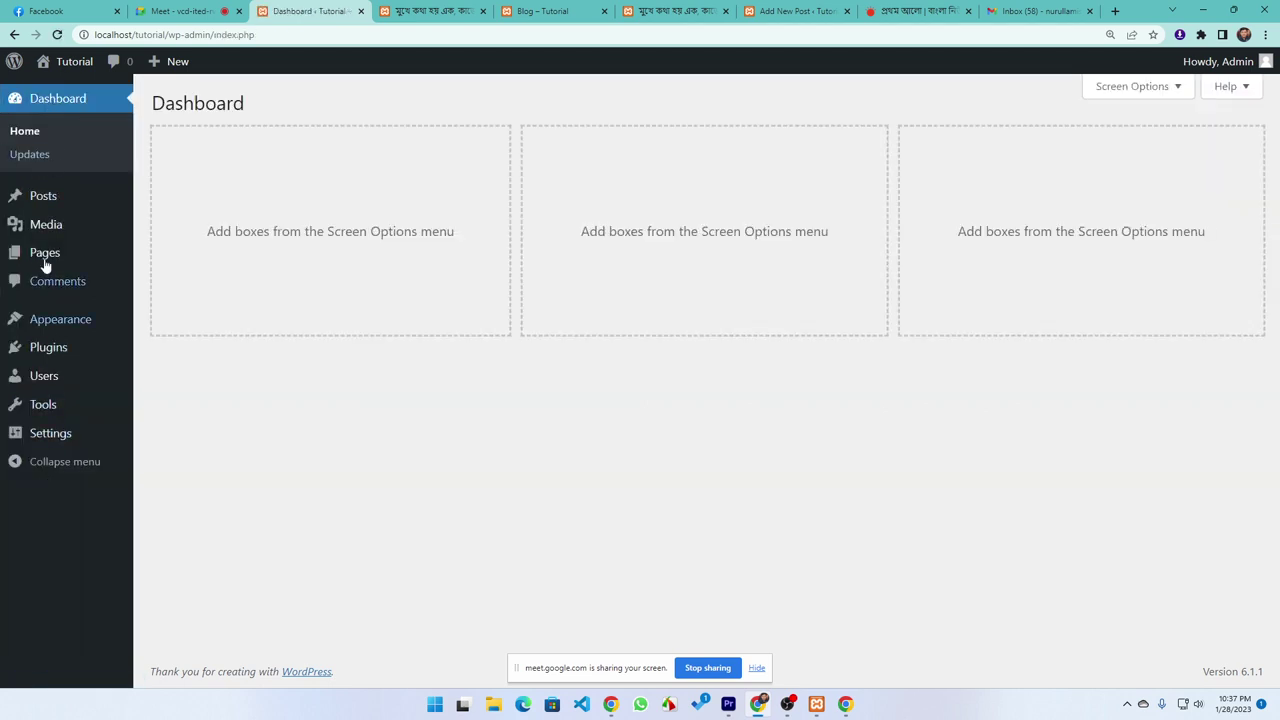
Go to the WordPress Dashboard, stop screen sharing, and switch to the Google Meet tab
mouse_move(40, 364)
mouse_move(40, 257)
click(698, 675)
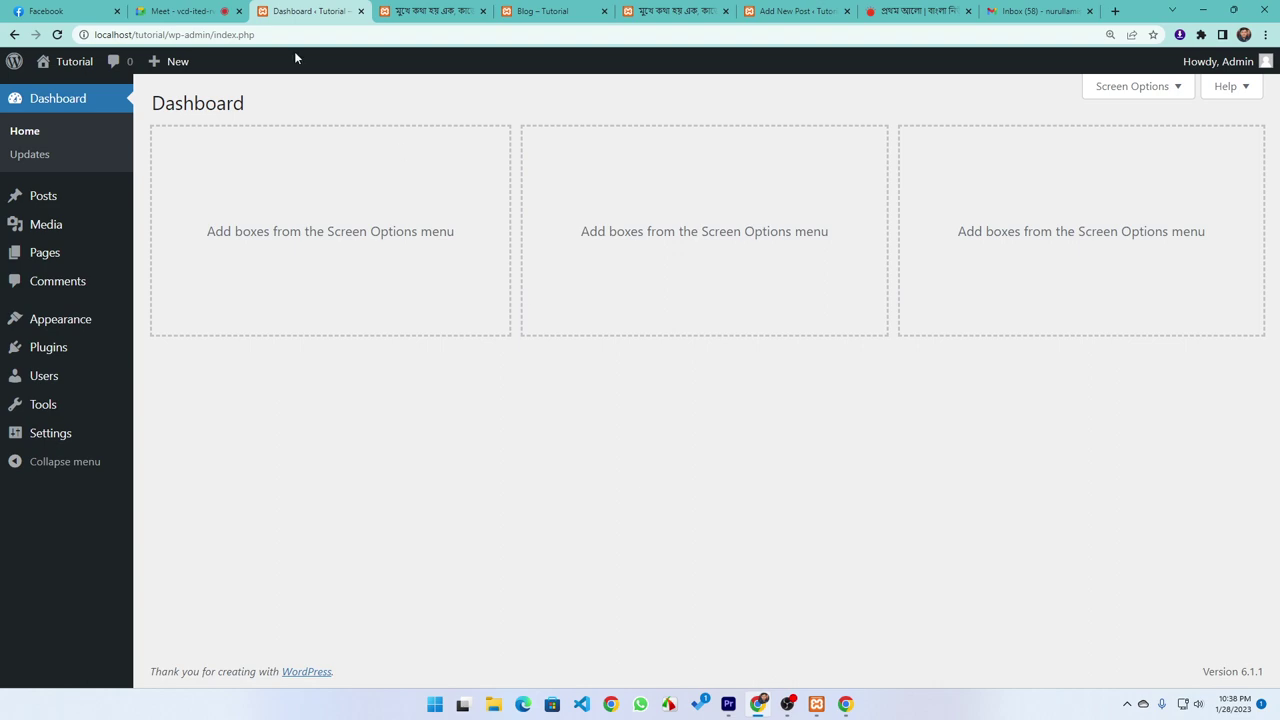
click(172, 10)
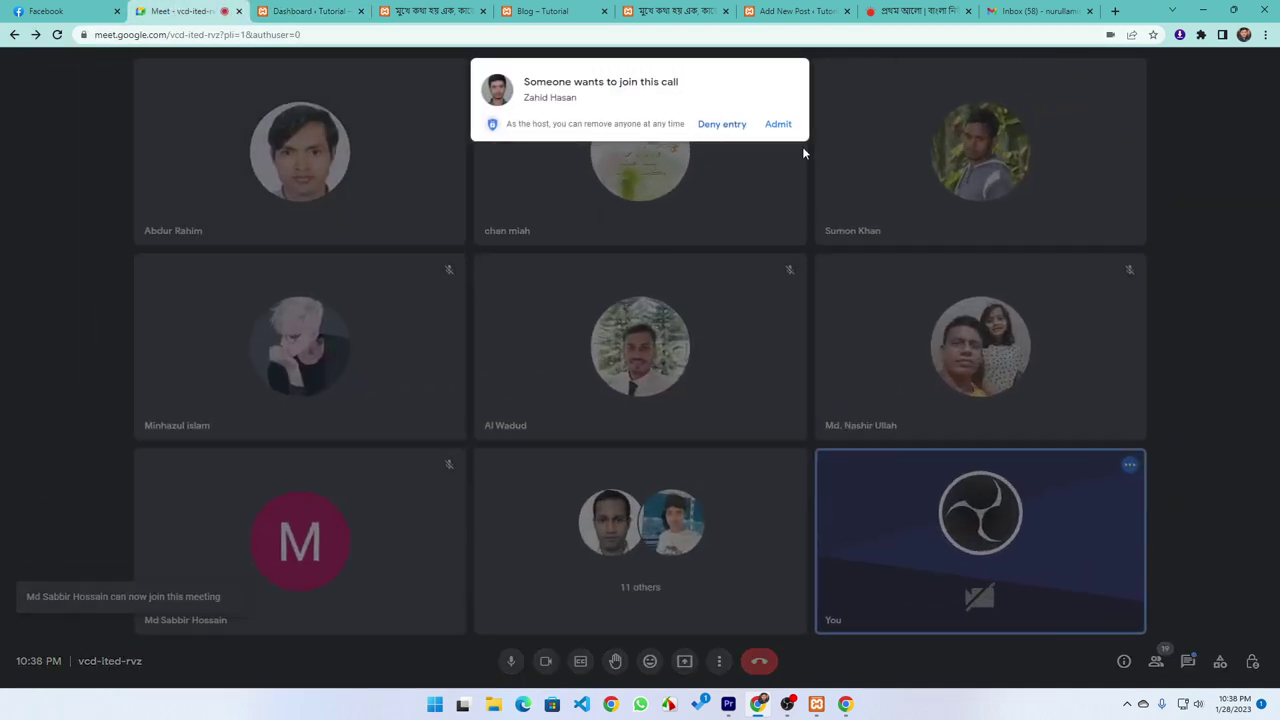
Admit the waiting participant into the Google Meet call
click(778, 124)
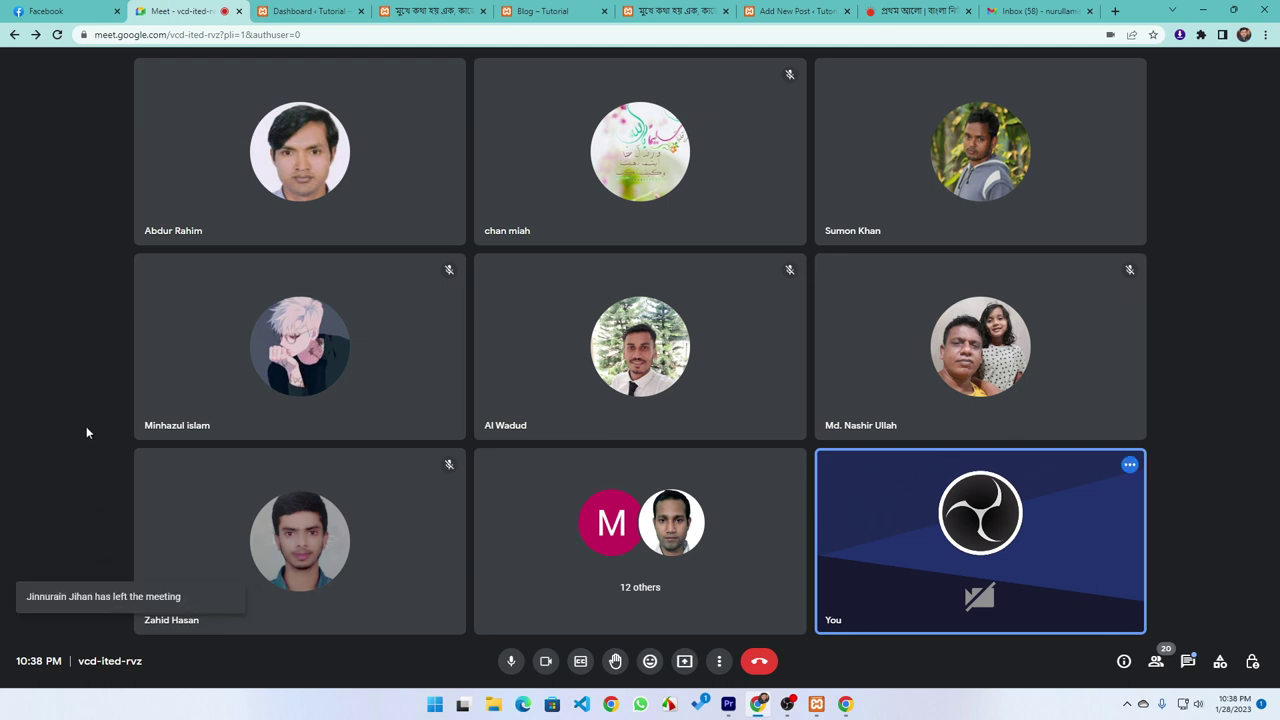
mouse_move(389, 505)
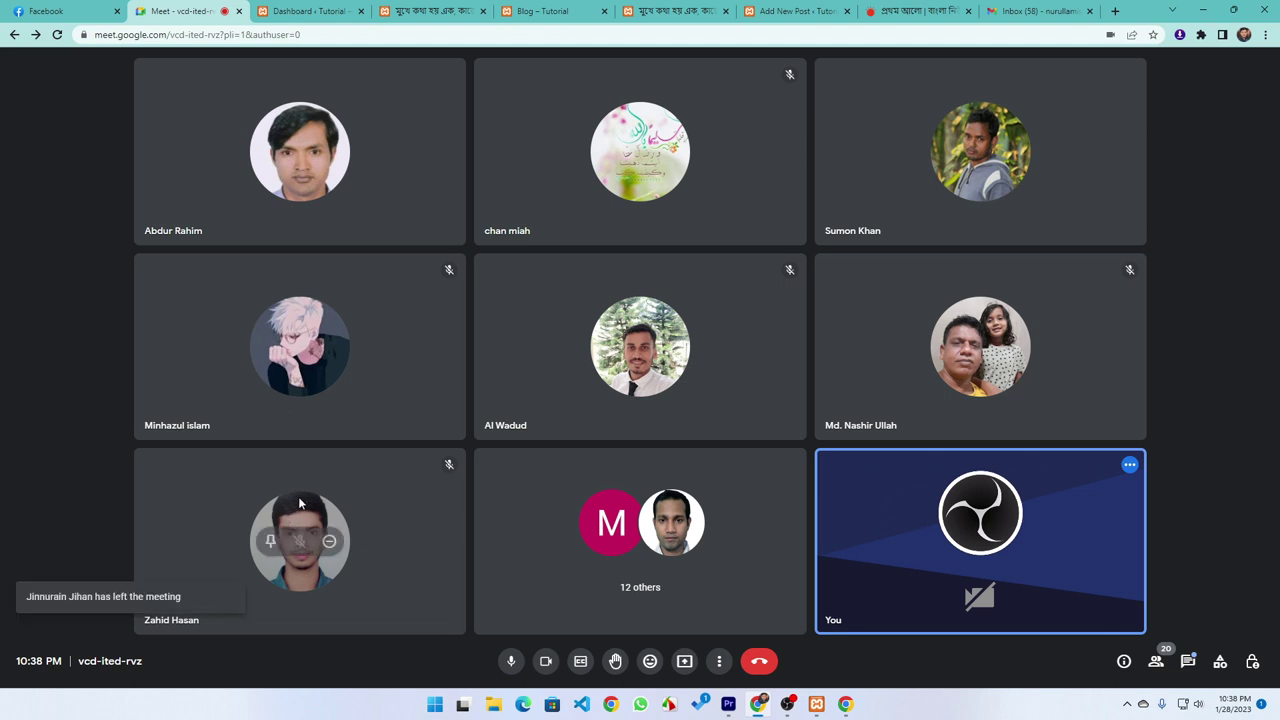